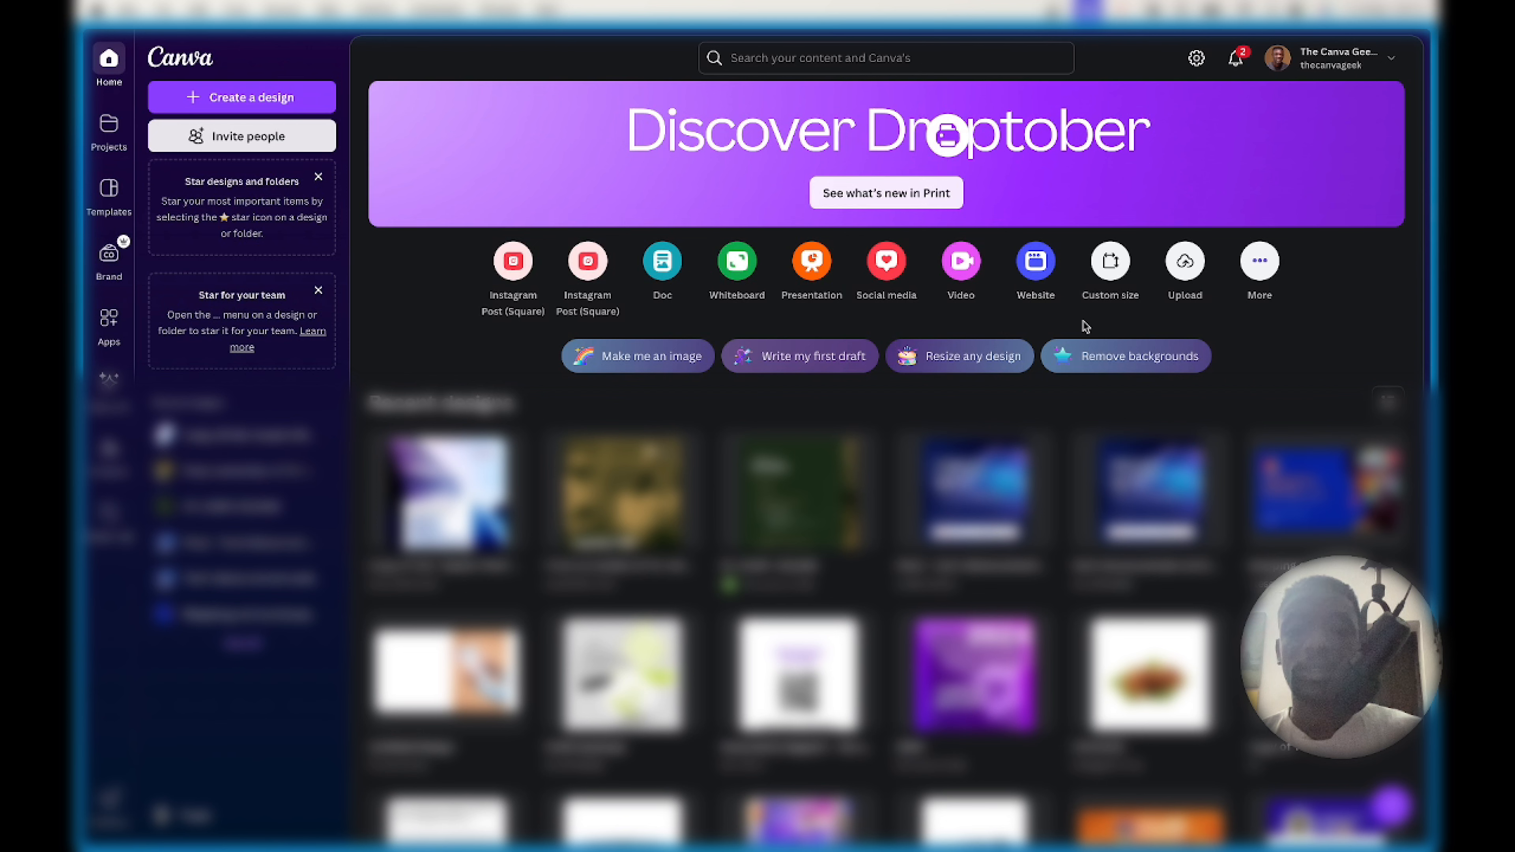
# View the finished Canva Geek link website, follow its TikTok link and close the preview.
pyautogui.scroll(-1, 1260, 339)
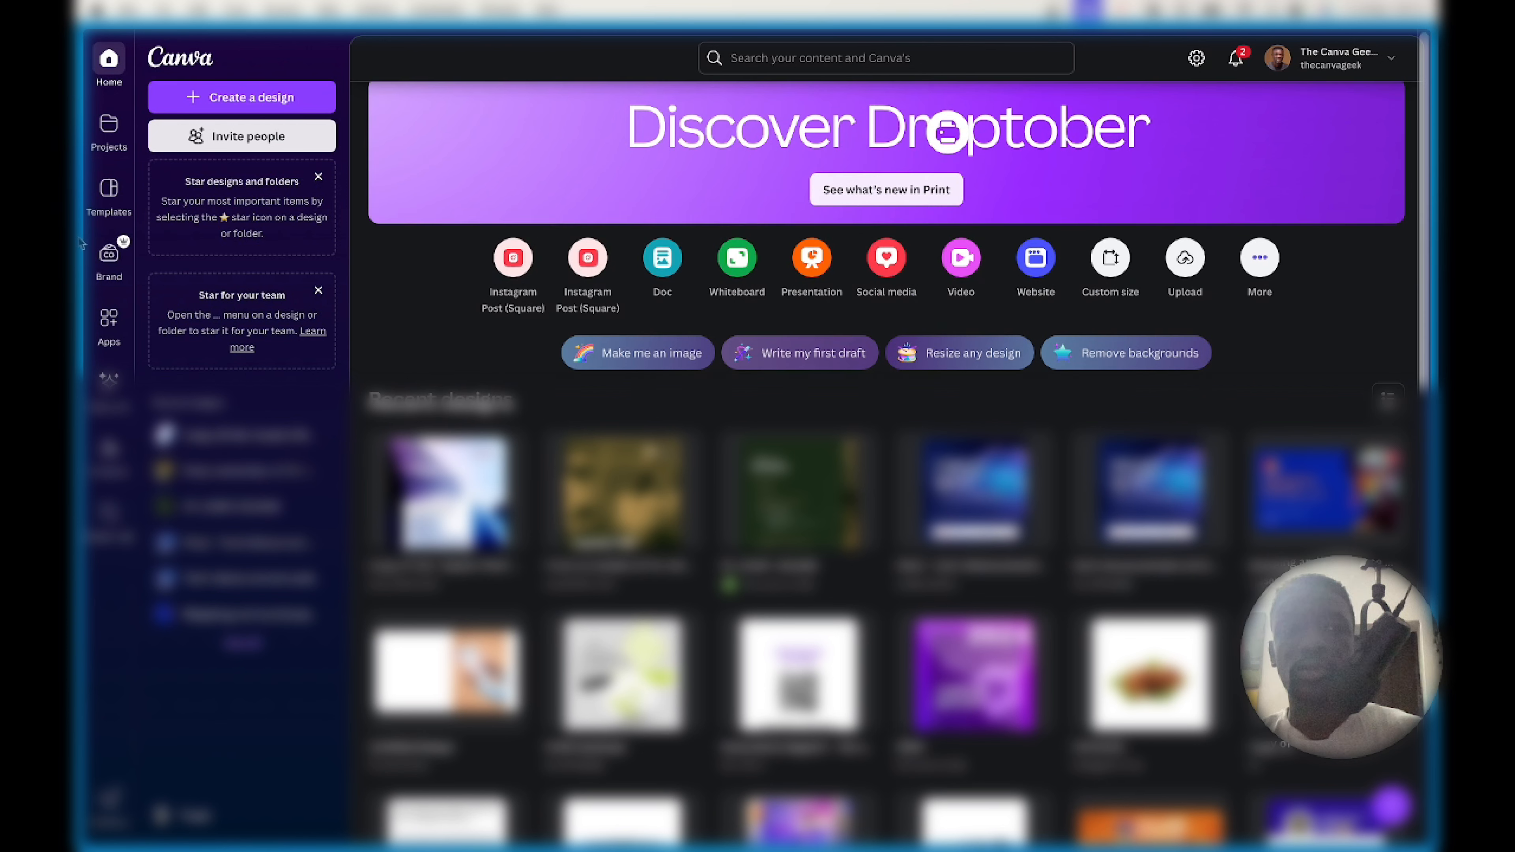
pyautogui.moveTo(82, 244)
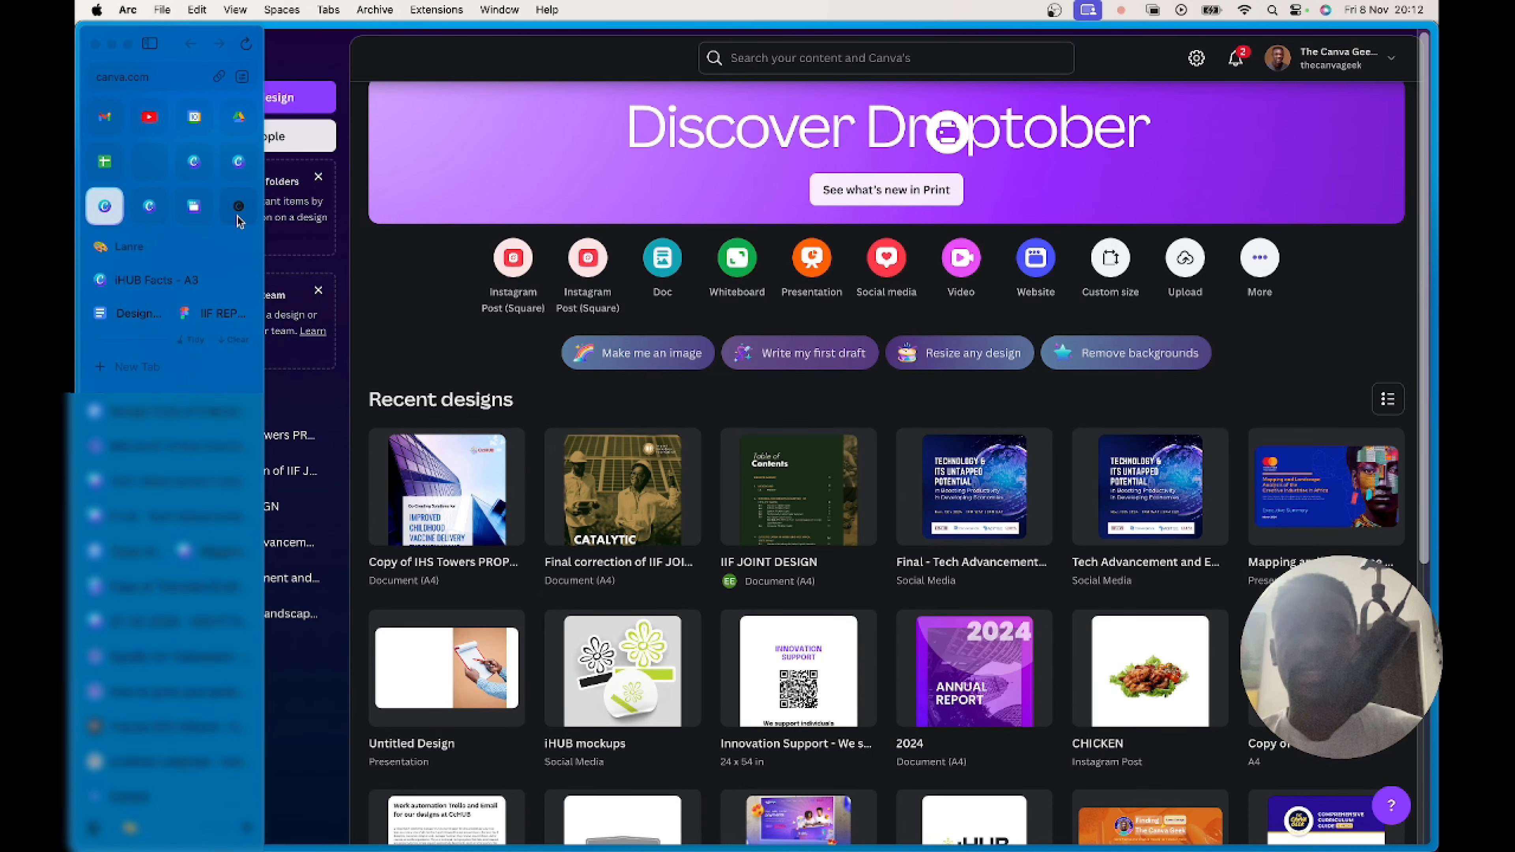
pyautogui.click(238, 215)
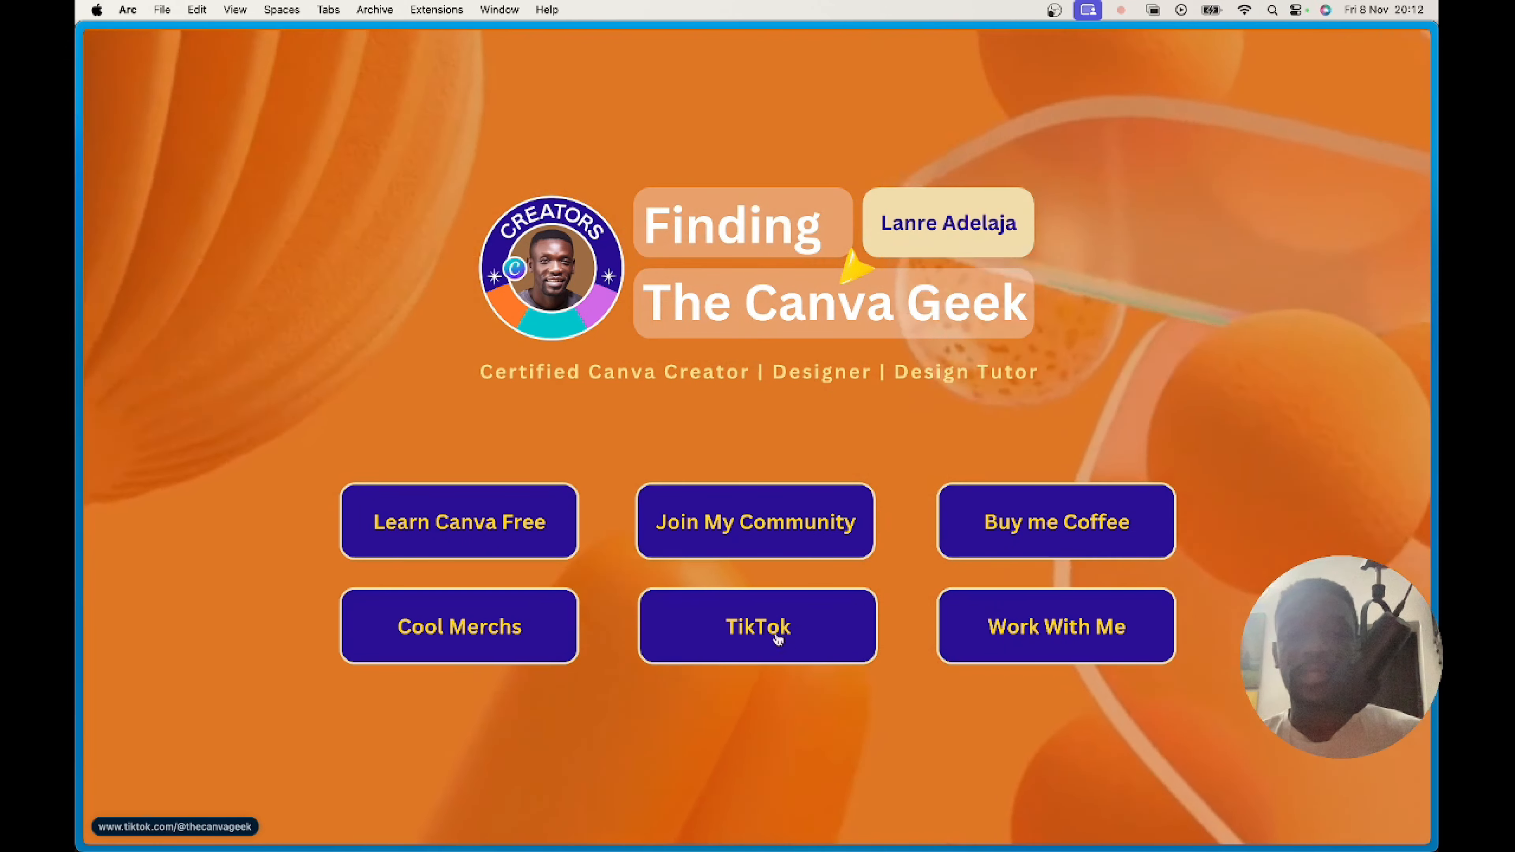
pyautogui.click(775, 638)
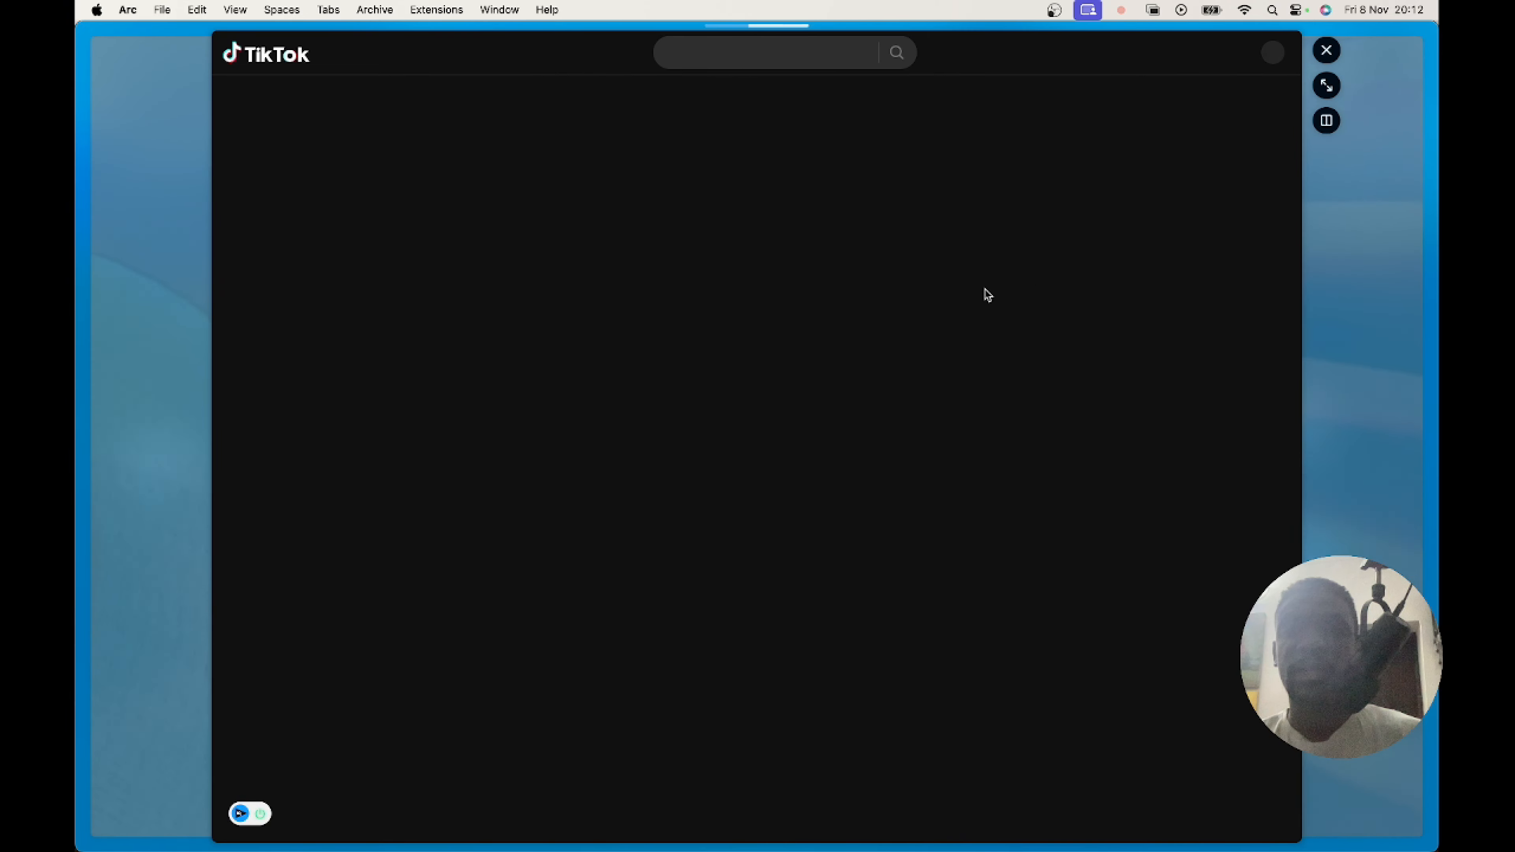
pyautogui.click(1325, 52)
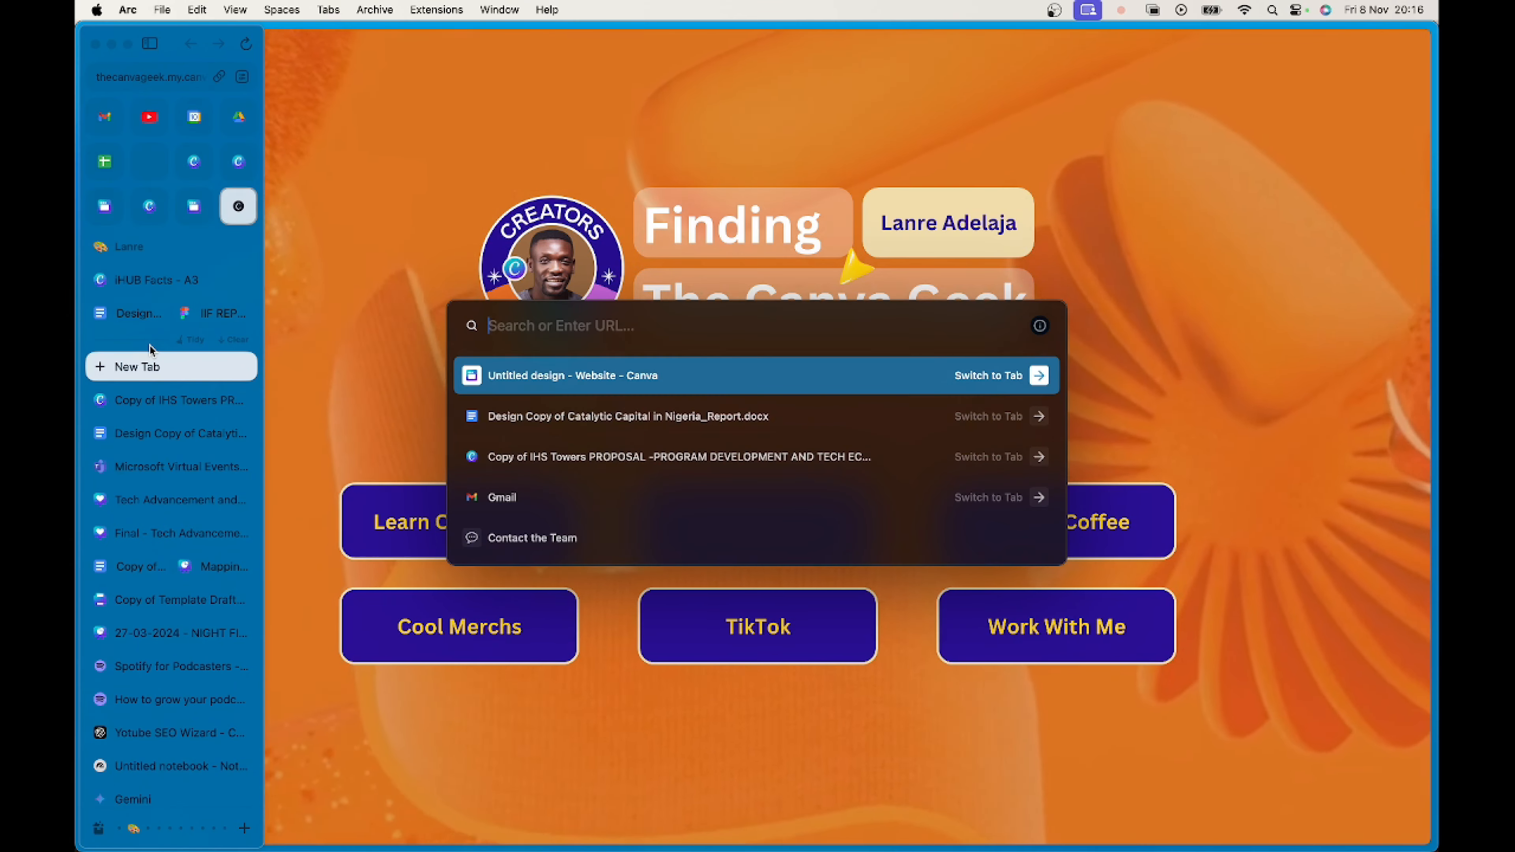
# Go to canva.com and create a blank design of the basic Website type.
pyautogui.write('canva.com')
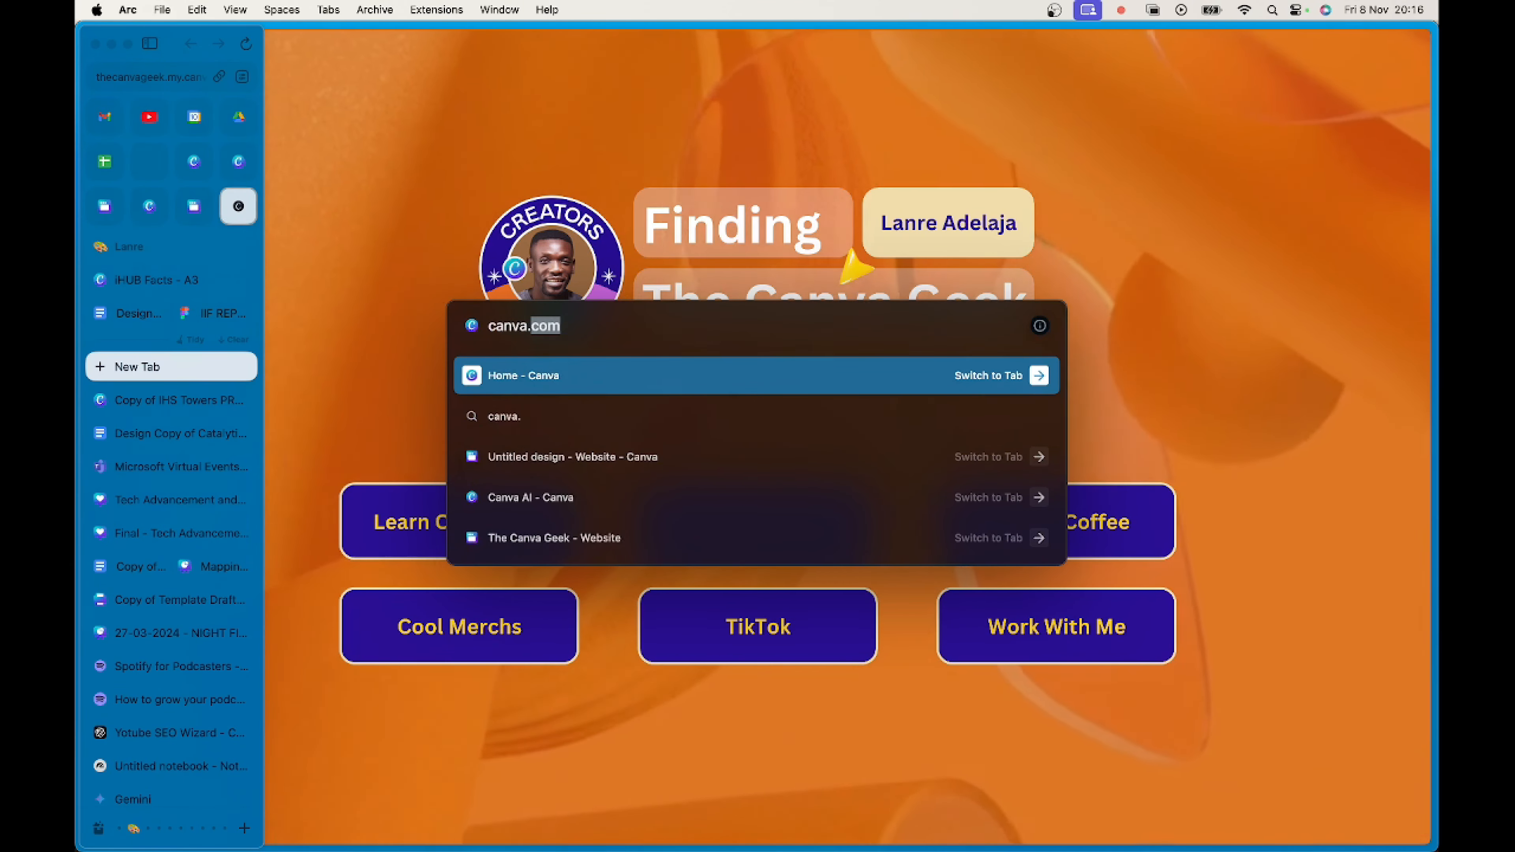
pyautogui.press('Return')
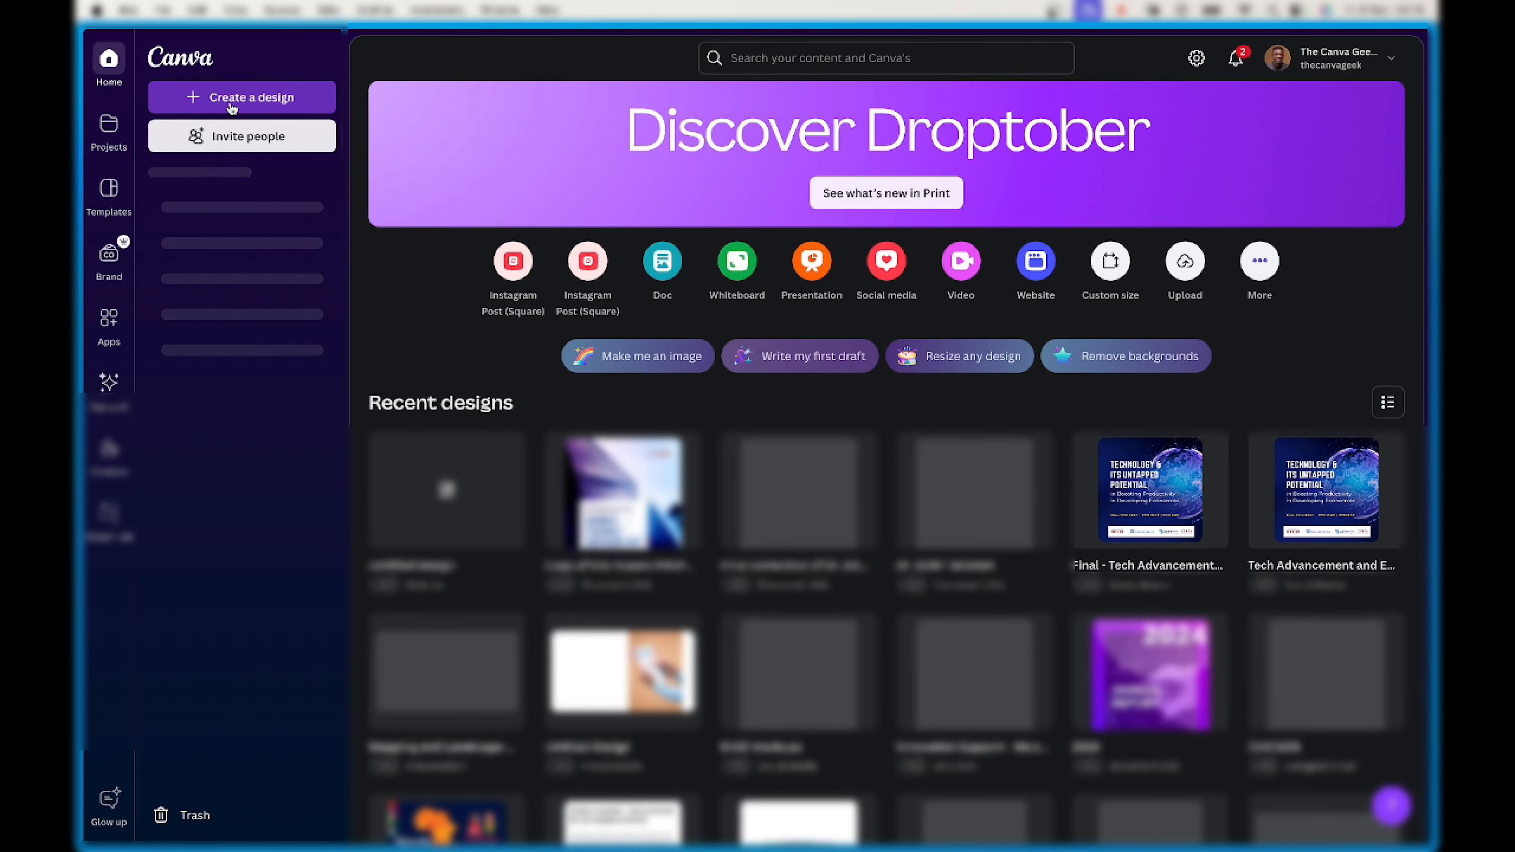
pyautogui.click(231, 107)
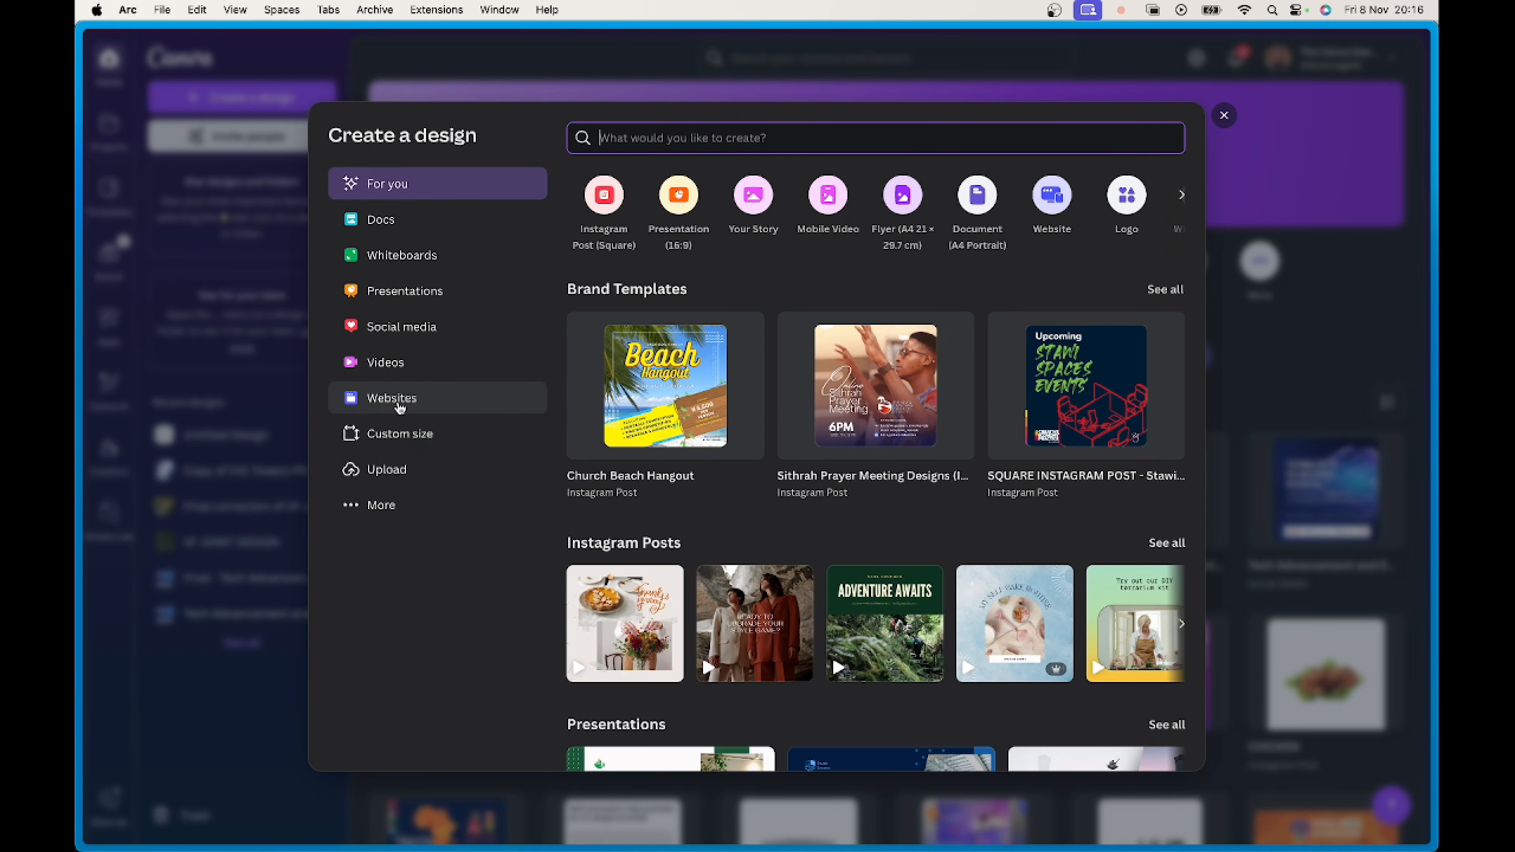
pyautogui.click(399, 406)
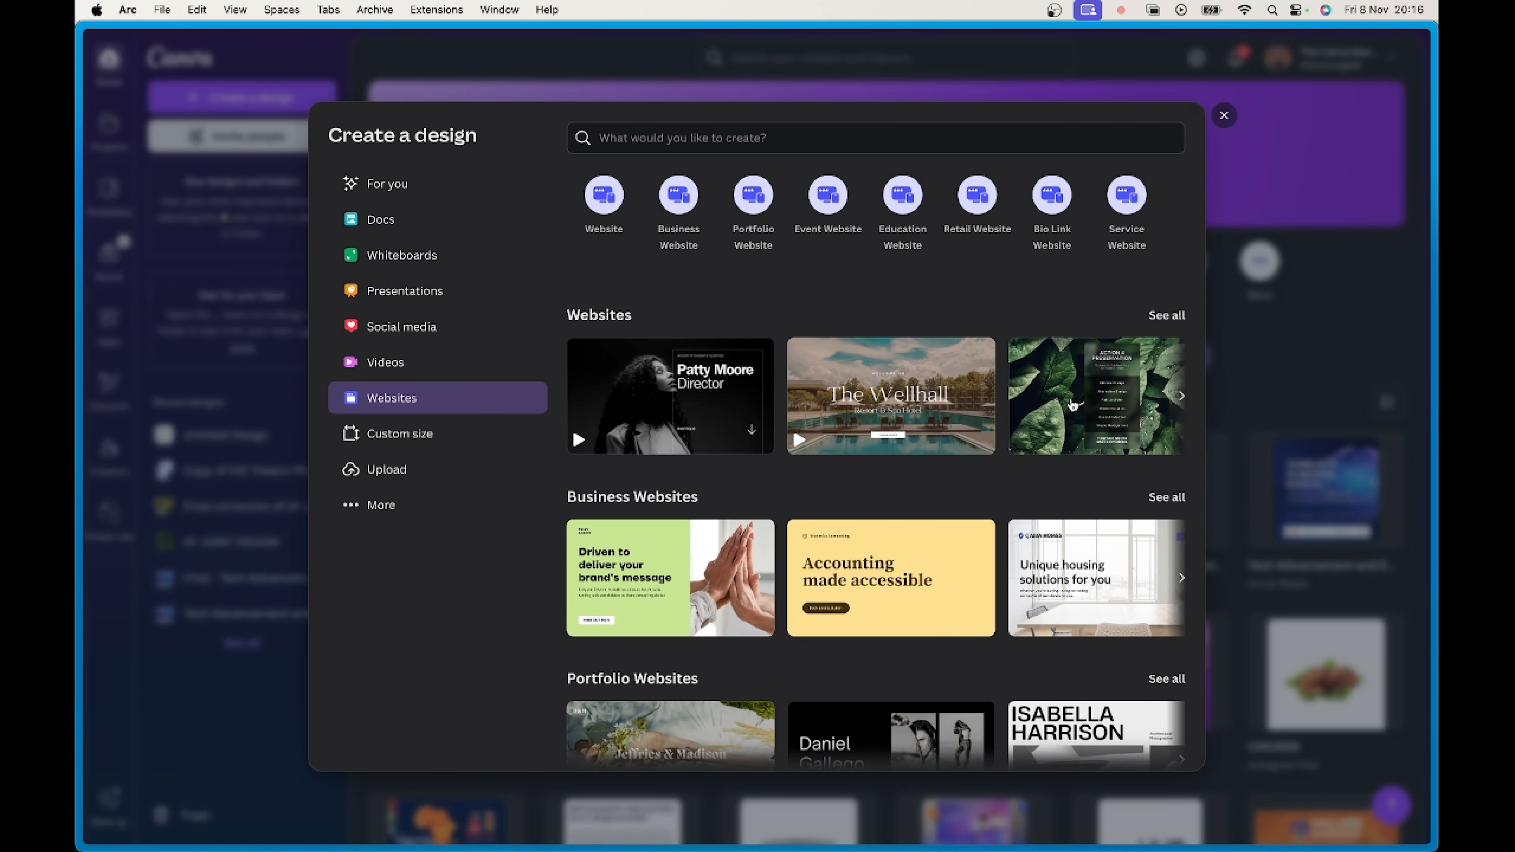
pyautogui.click(603, 194)
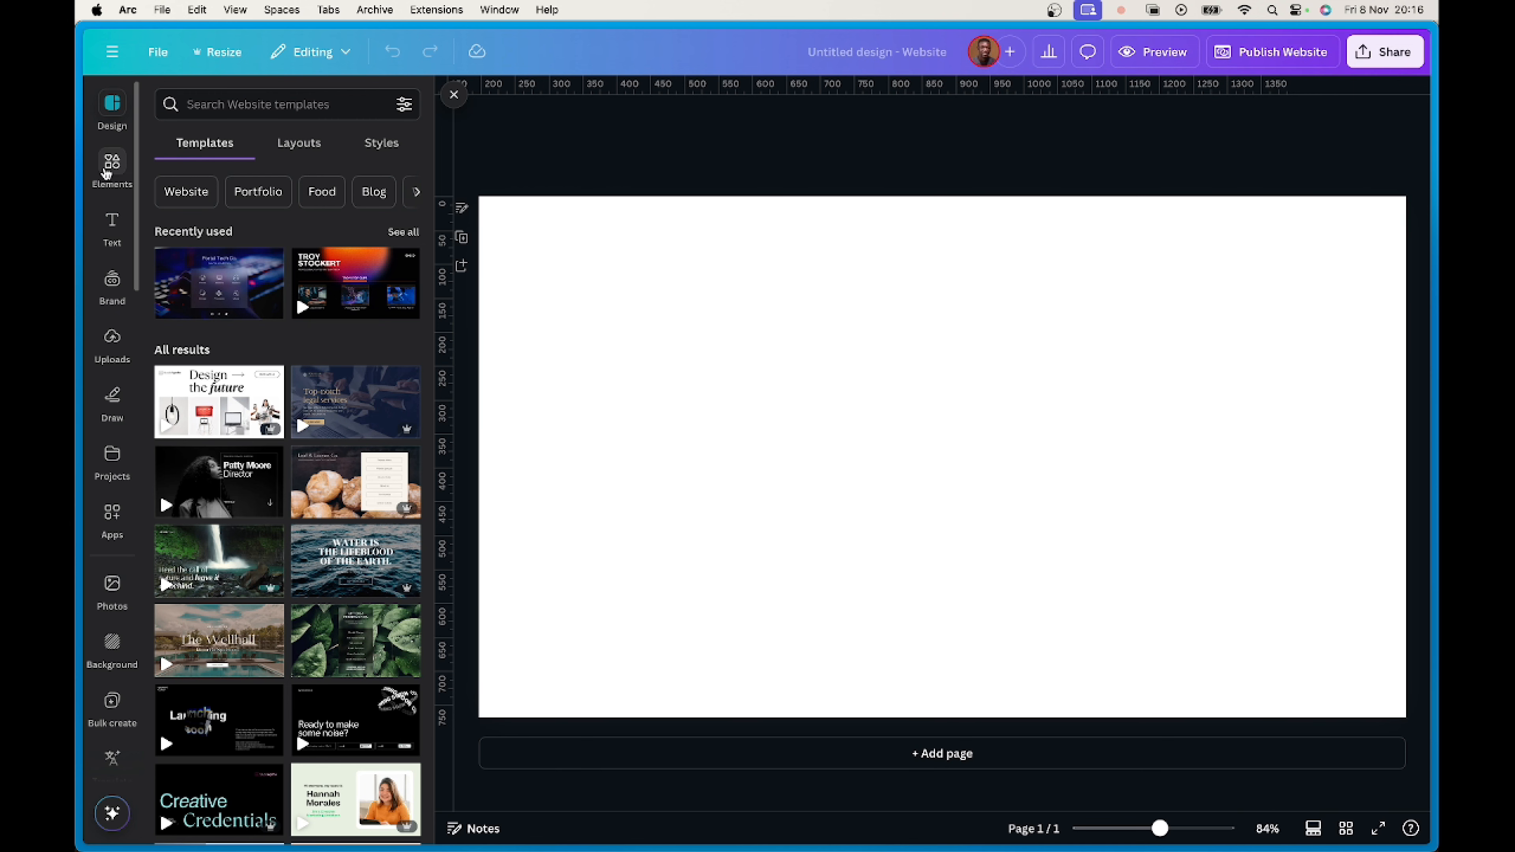
# Search the video elements for "3d background" and add the 12-second blue and purple liquid video to the page.
pyautogui.click(111, 162)
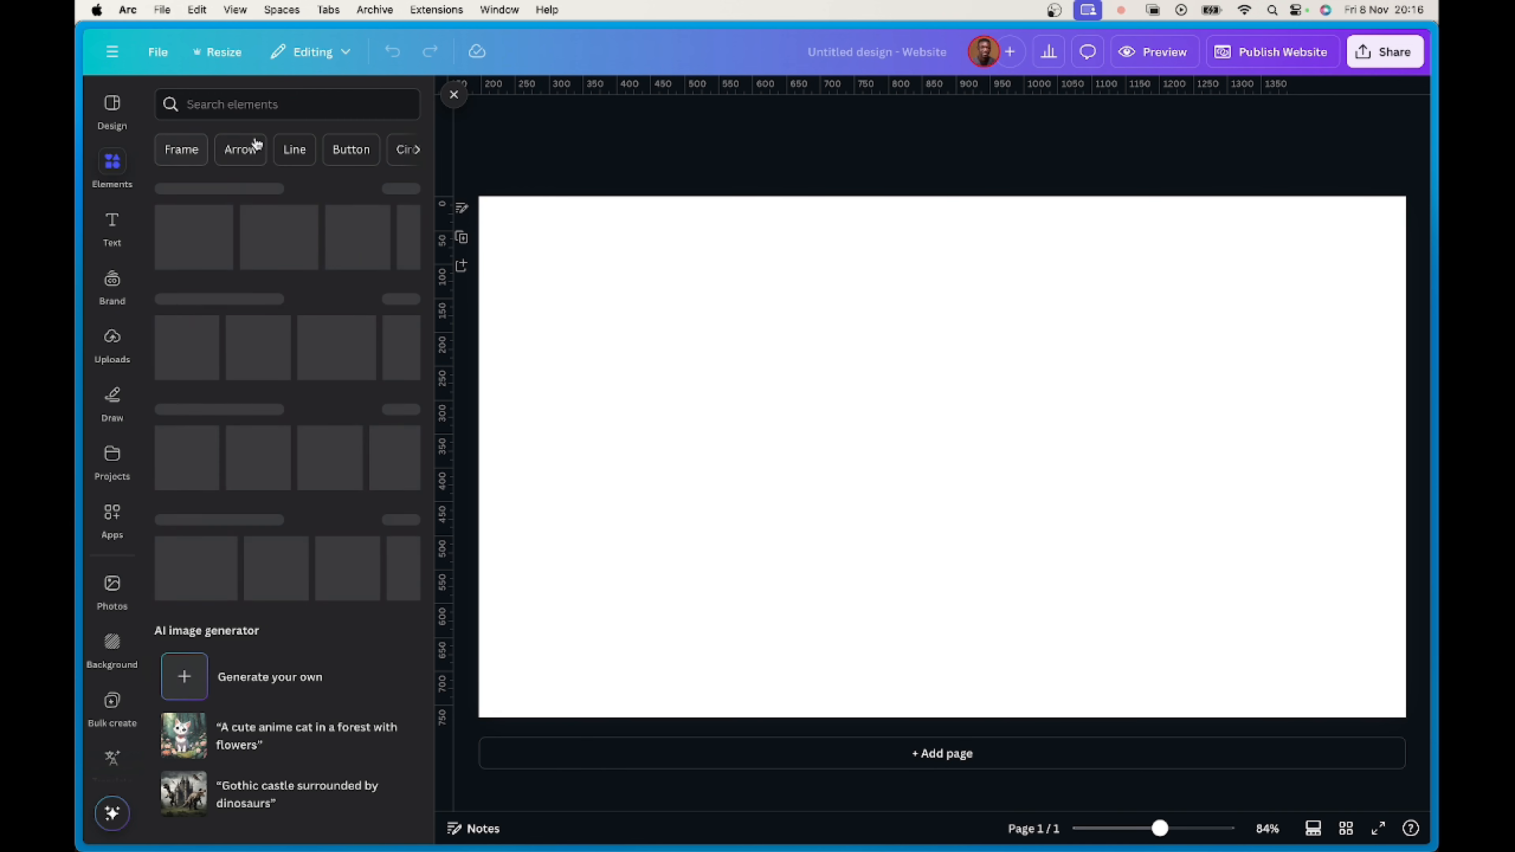
pyautogui.click(326, 109)
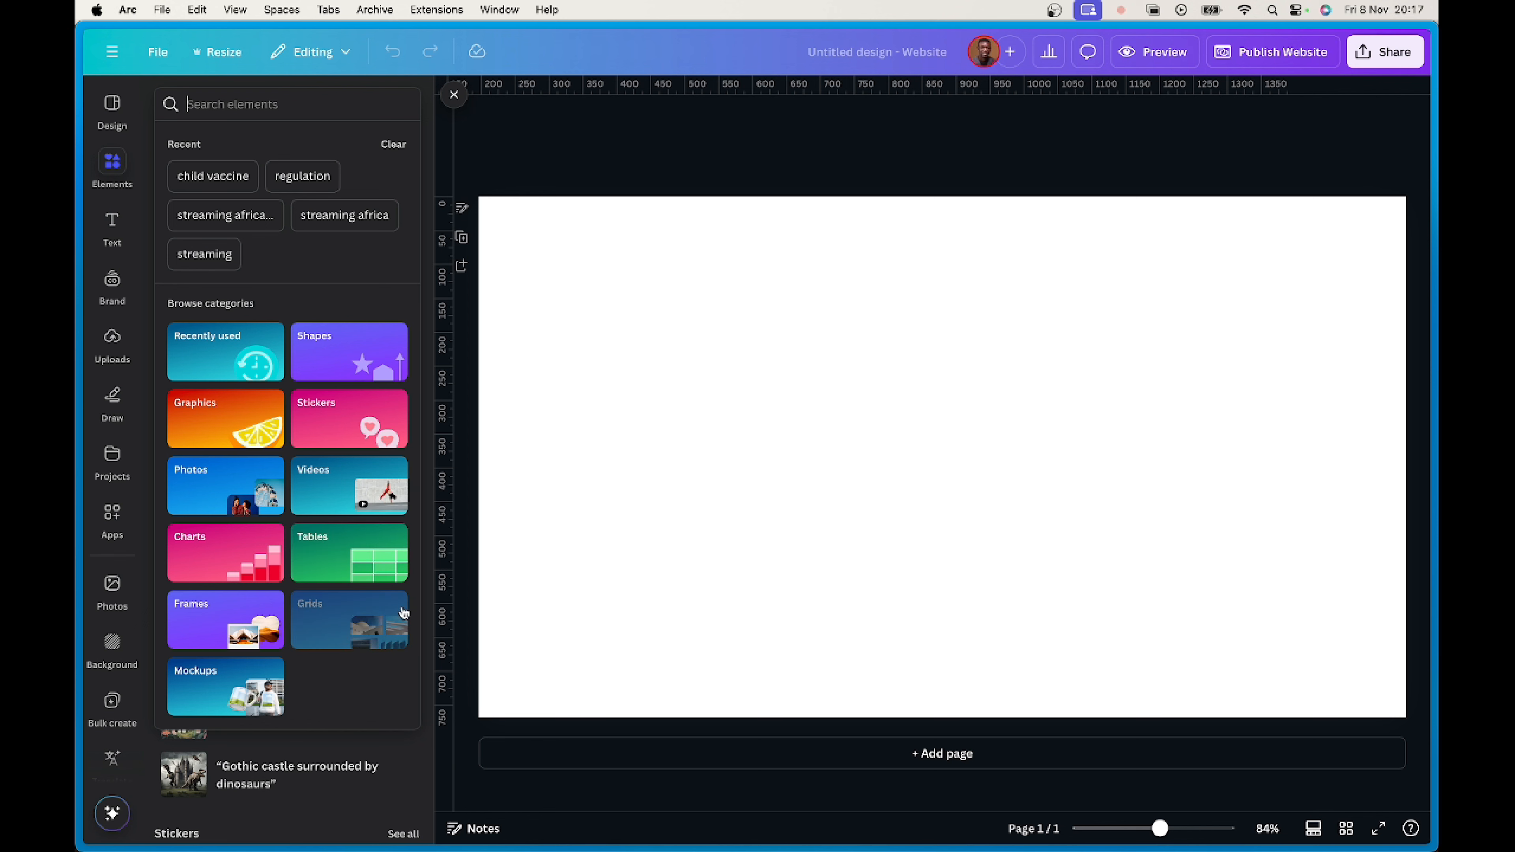
pyautogui.click(322, 476)
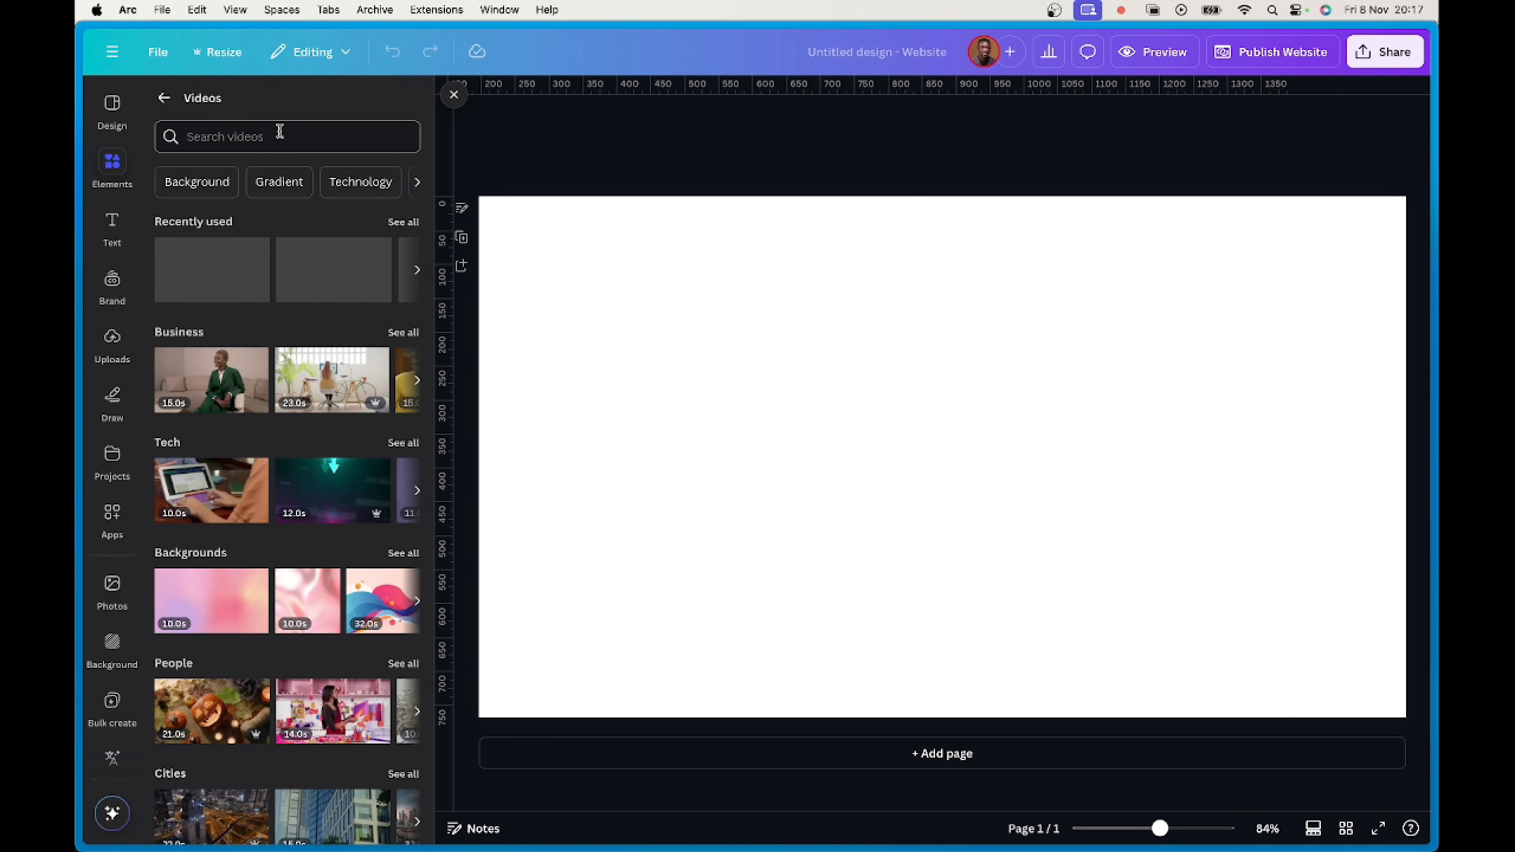
pyautogui.click(309, 139)
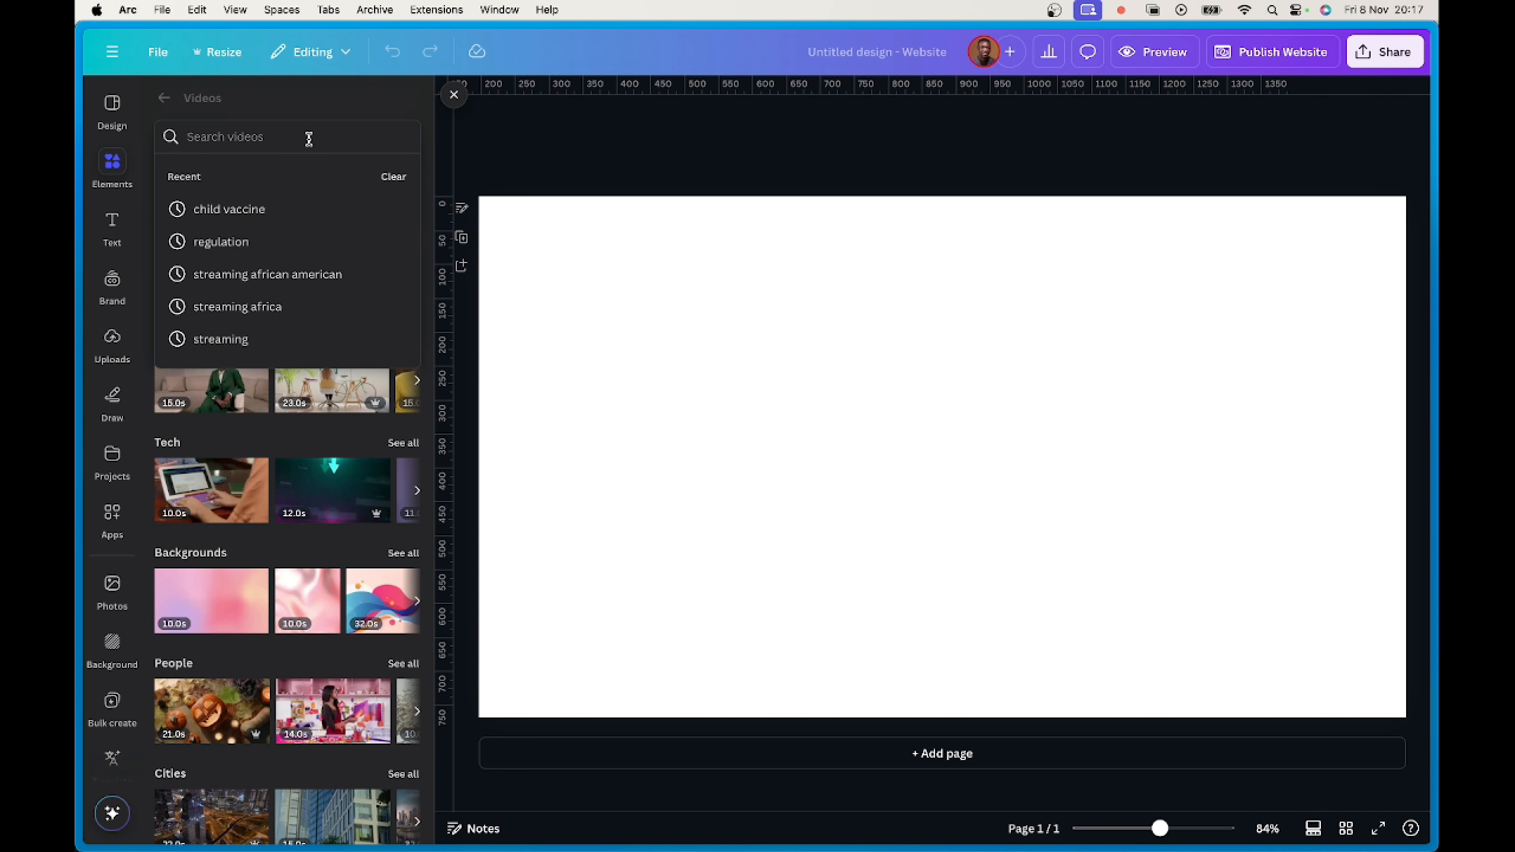
pyautogui.write('3d')
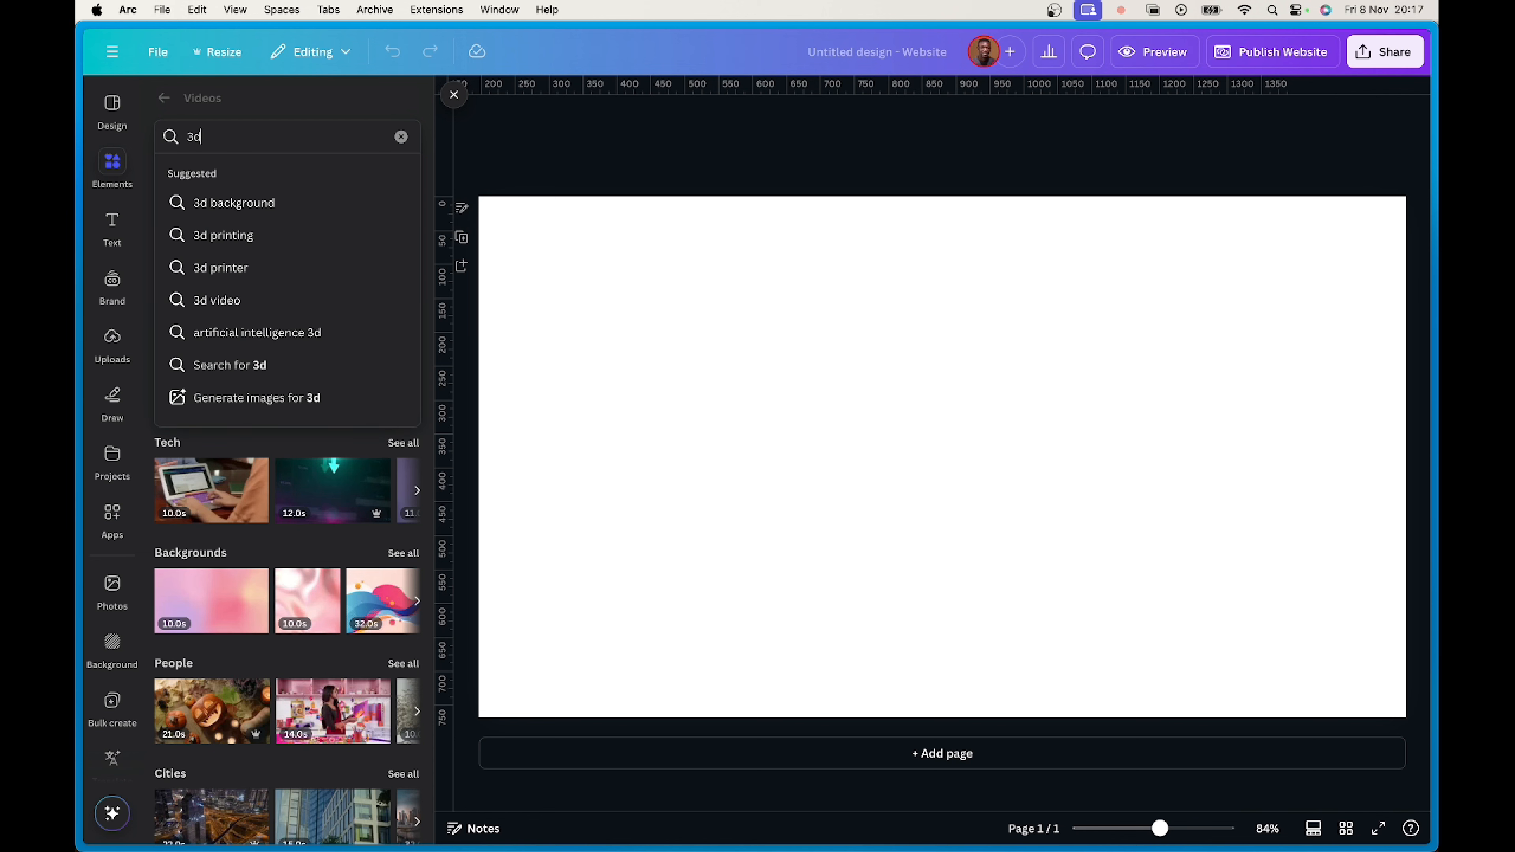
pyautogui.press('Down')
pyautogui.press('Return')
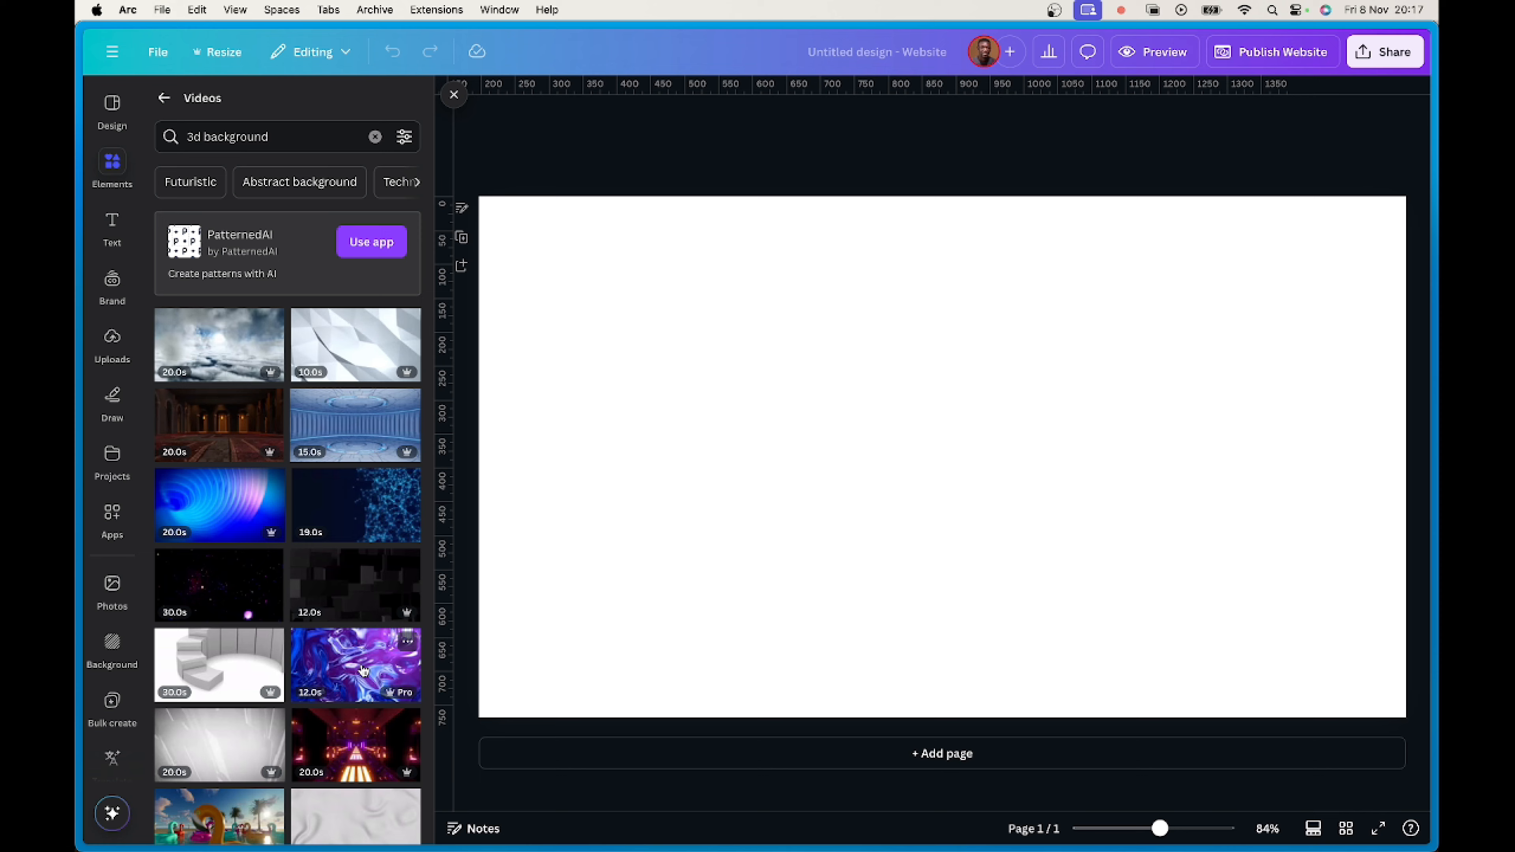
pyautogui.click(364, 671)
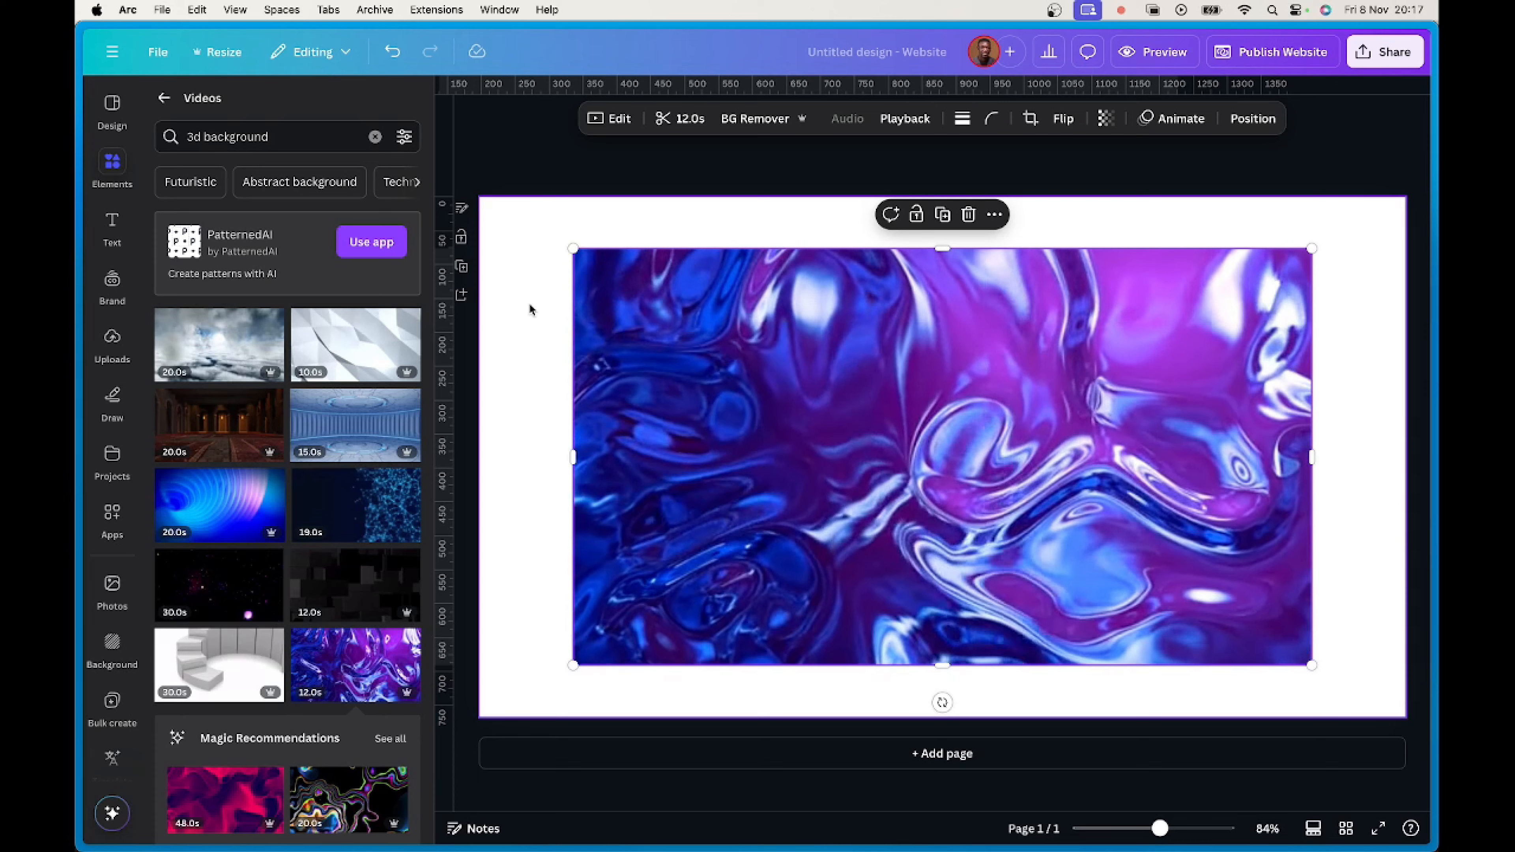
# Set the page background to the solid blue #09209E, sampled from the dark blue area of the video.
pyautogui.moveTo(592, 279)
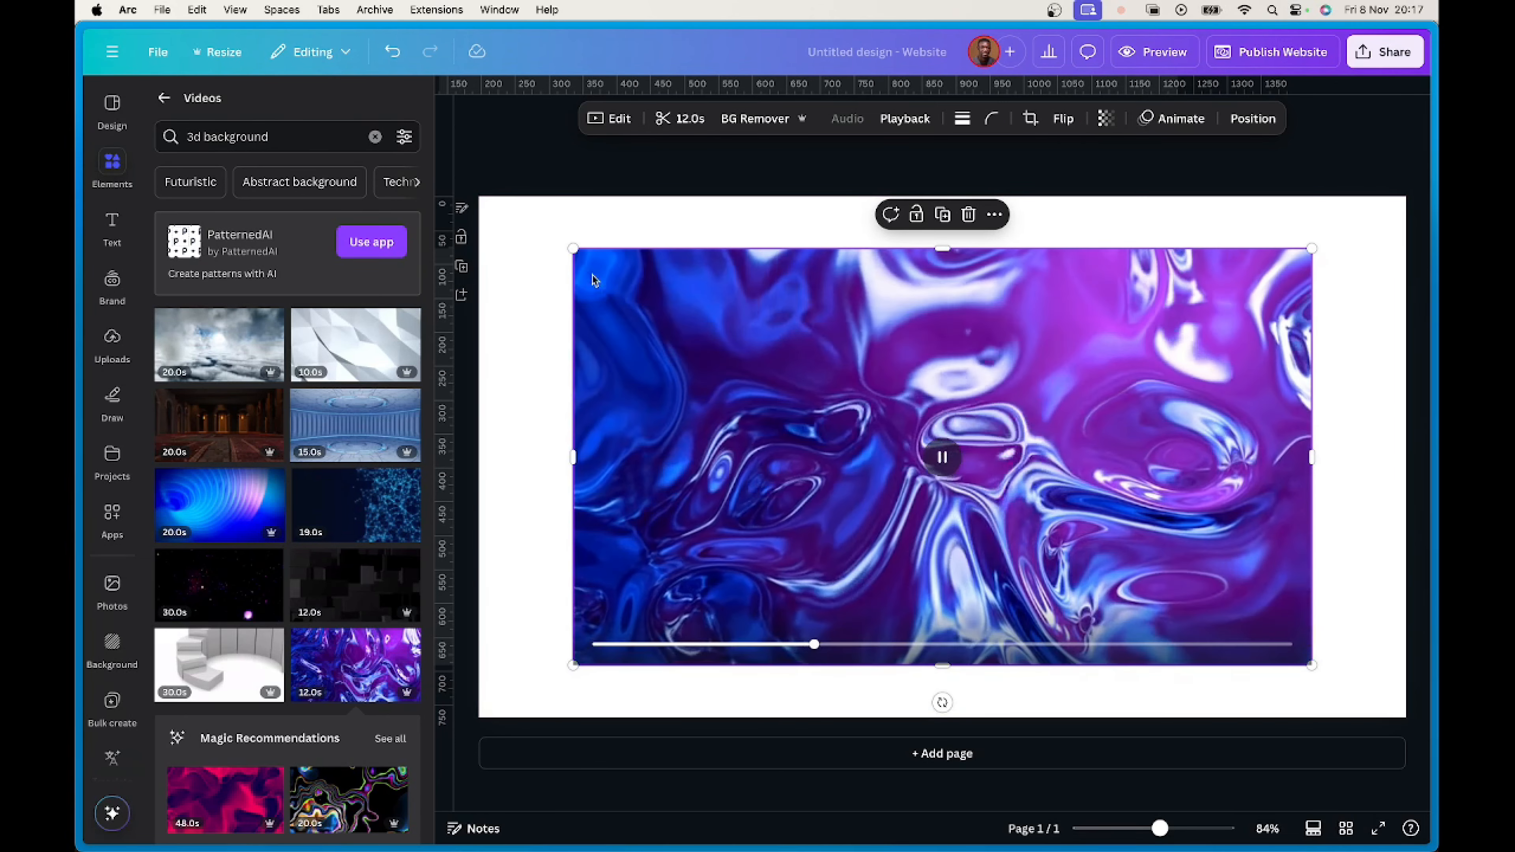
pyautogui.click(509, 238)
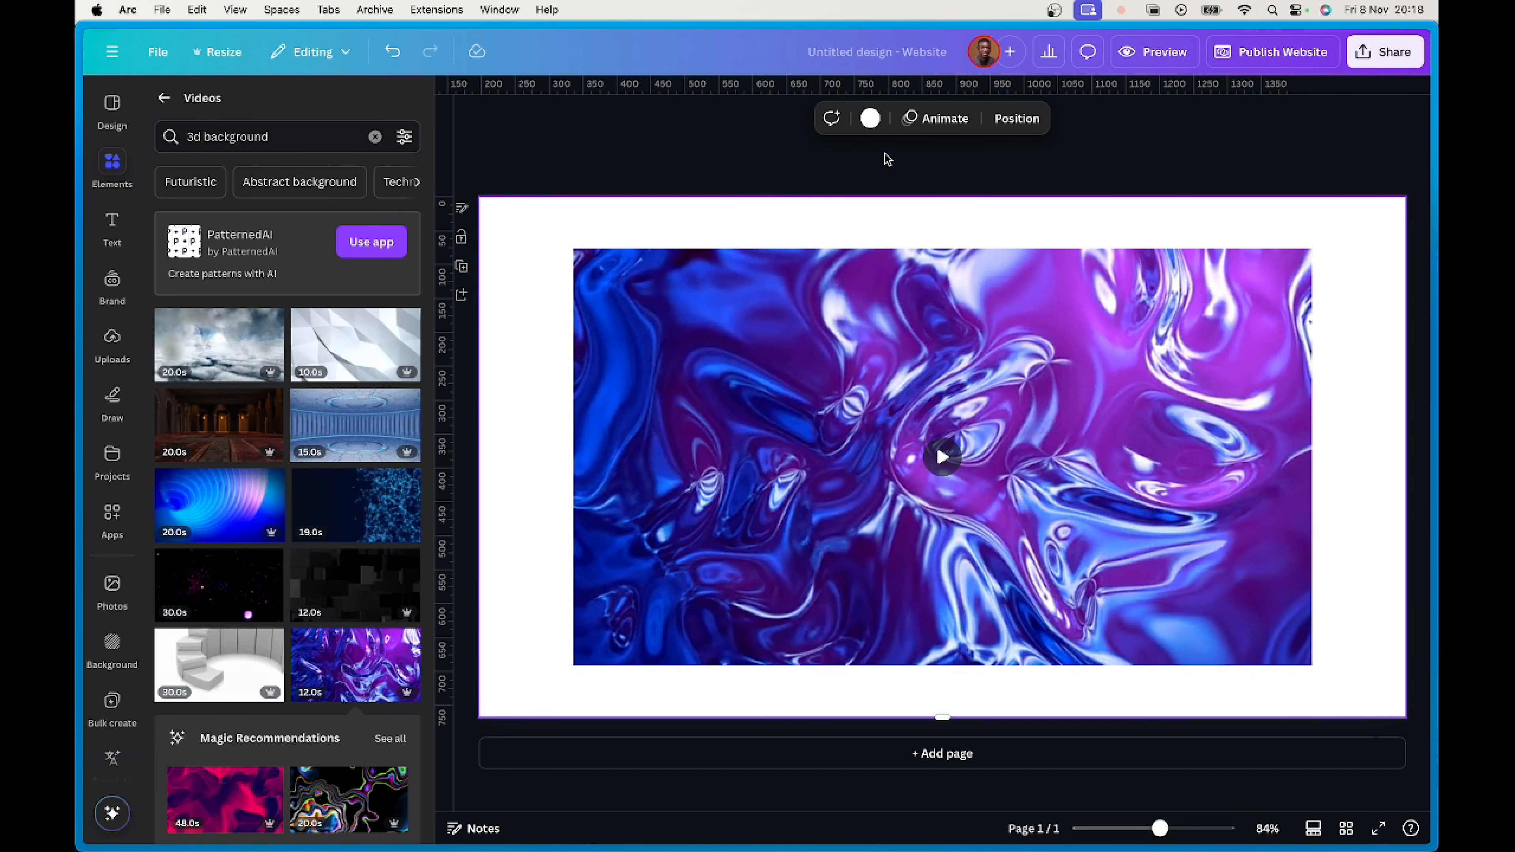
pyautogui.click(871, 118)
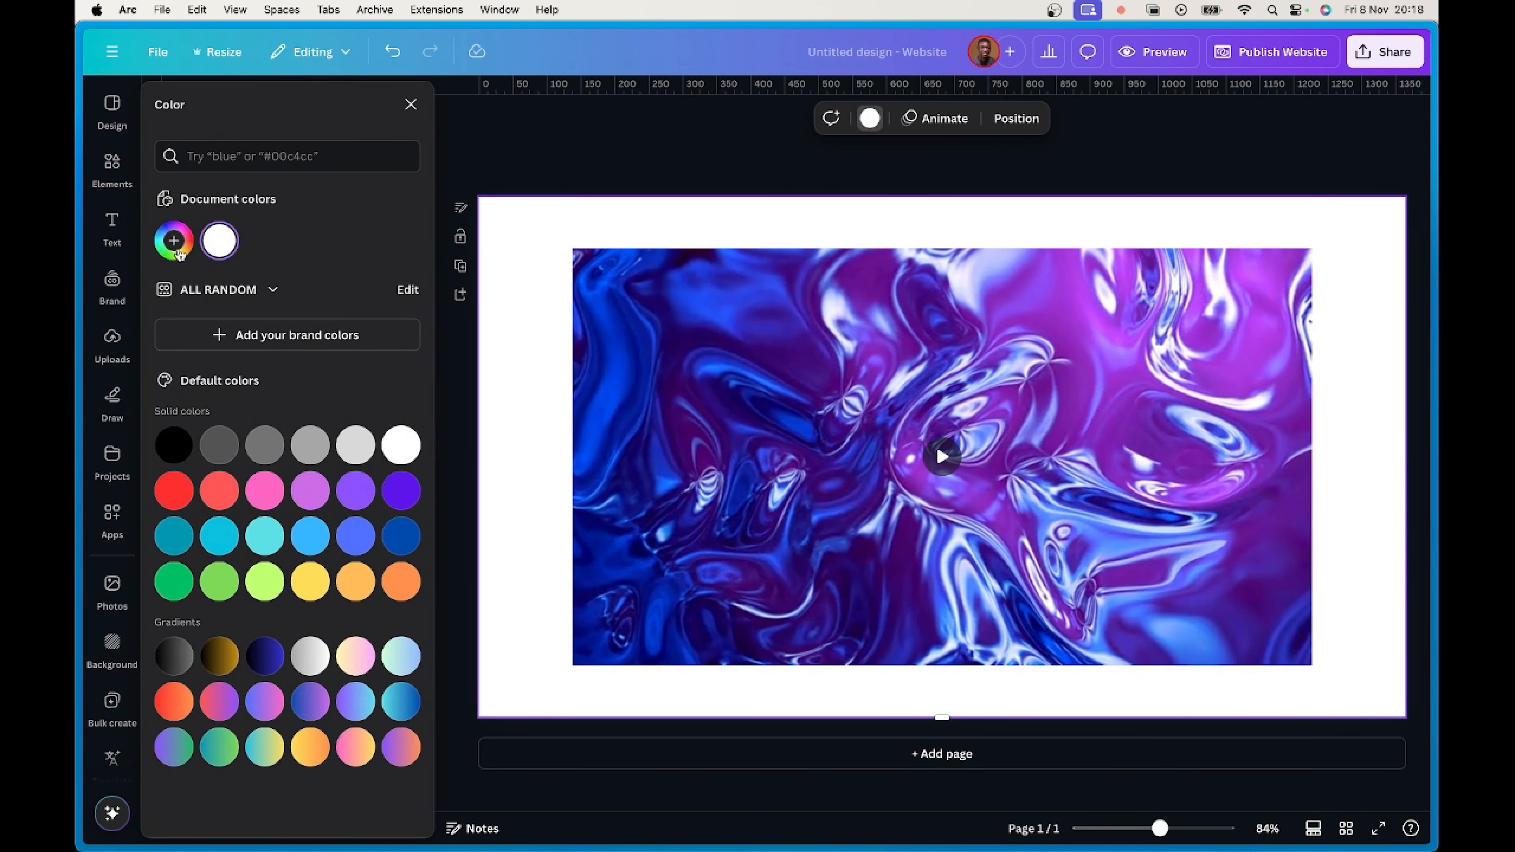
pyautogui.click(174, 242)
pyautogui.click(377, 460)
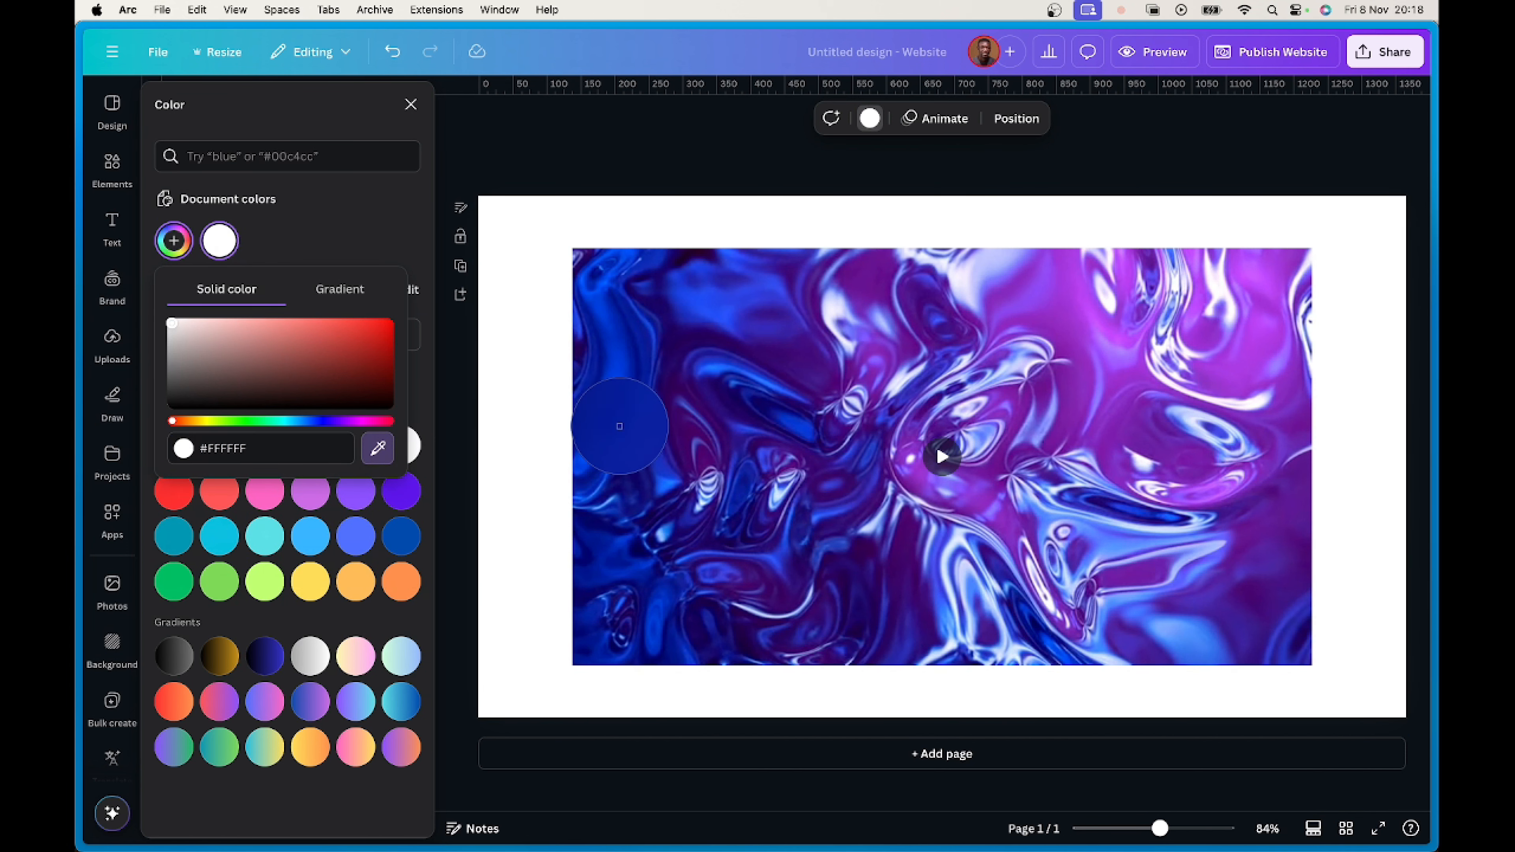
pyautogui.click(621, 426)
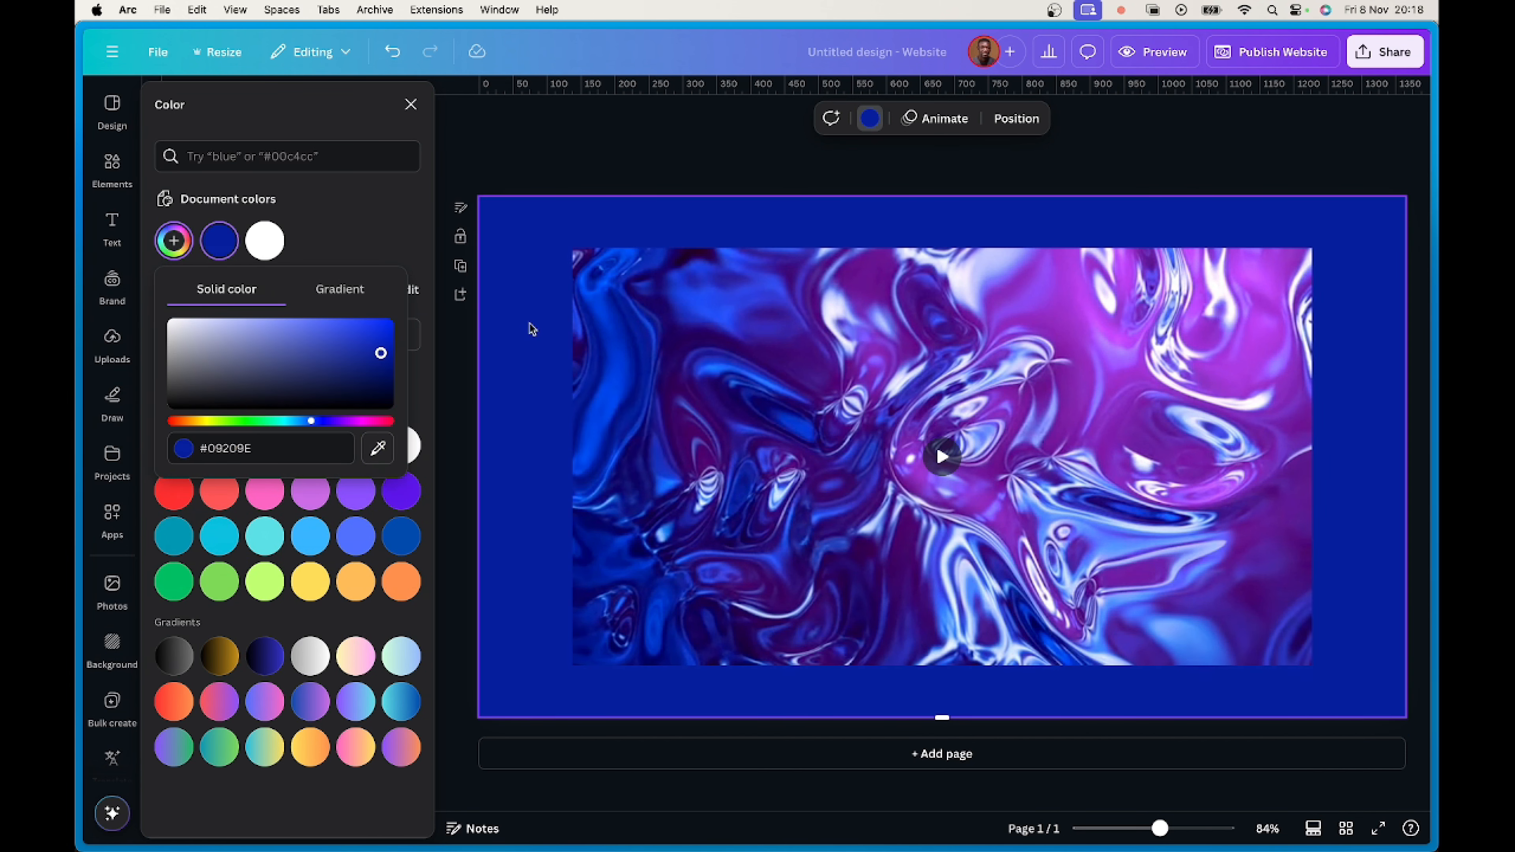
# Set the video's transparency to 48 and make it replace the page background.
pyautogui.click(861, 329)
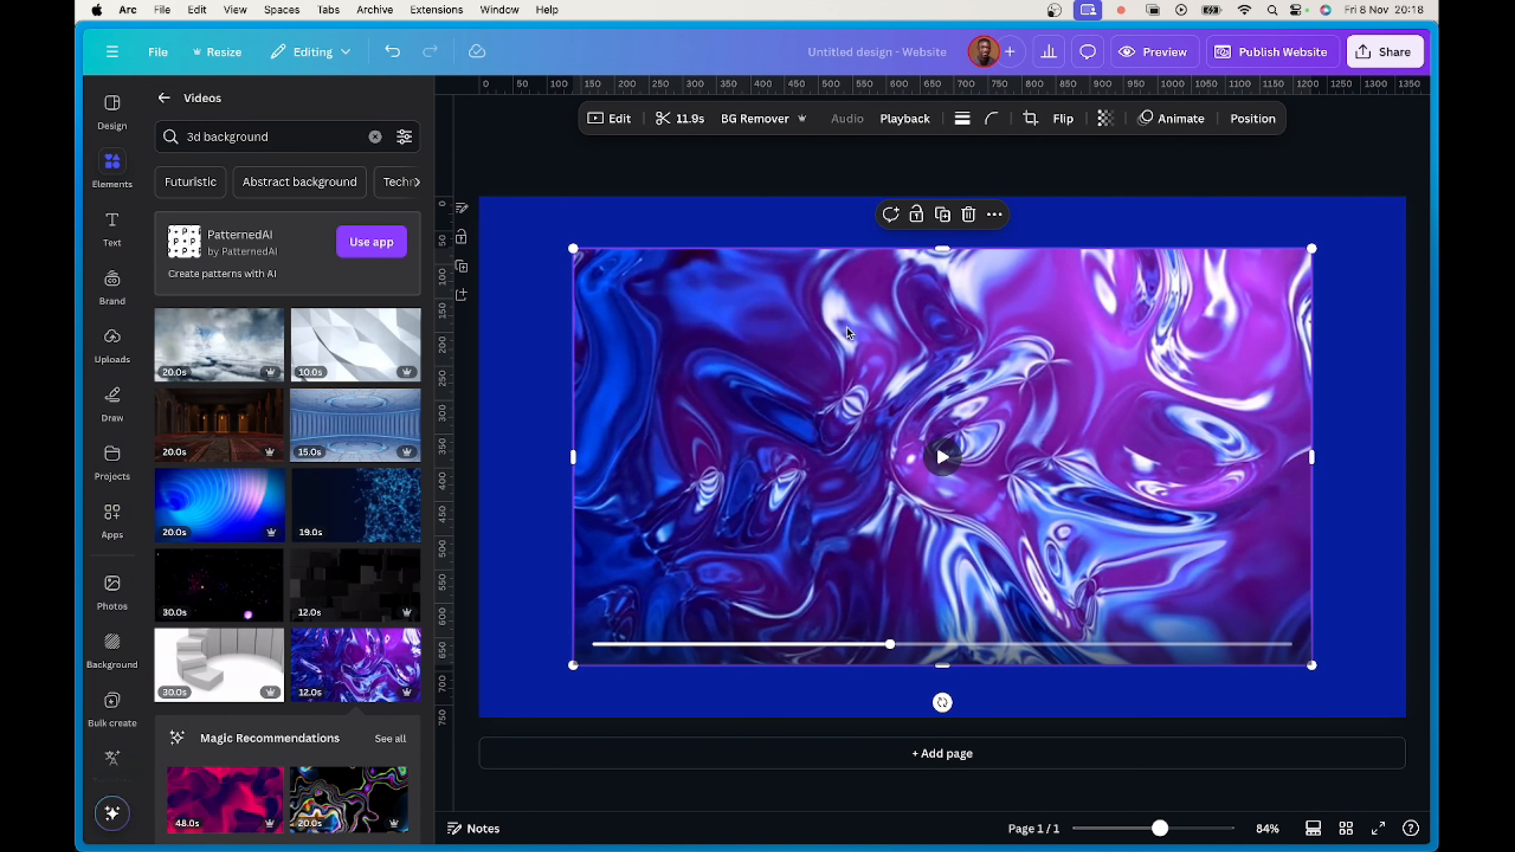
pyautogui.click(1106, 119)
pyautogui.moveTo(1142, 185); pyautogui.dragTo(1083, 180)
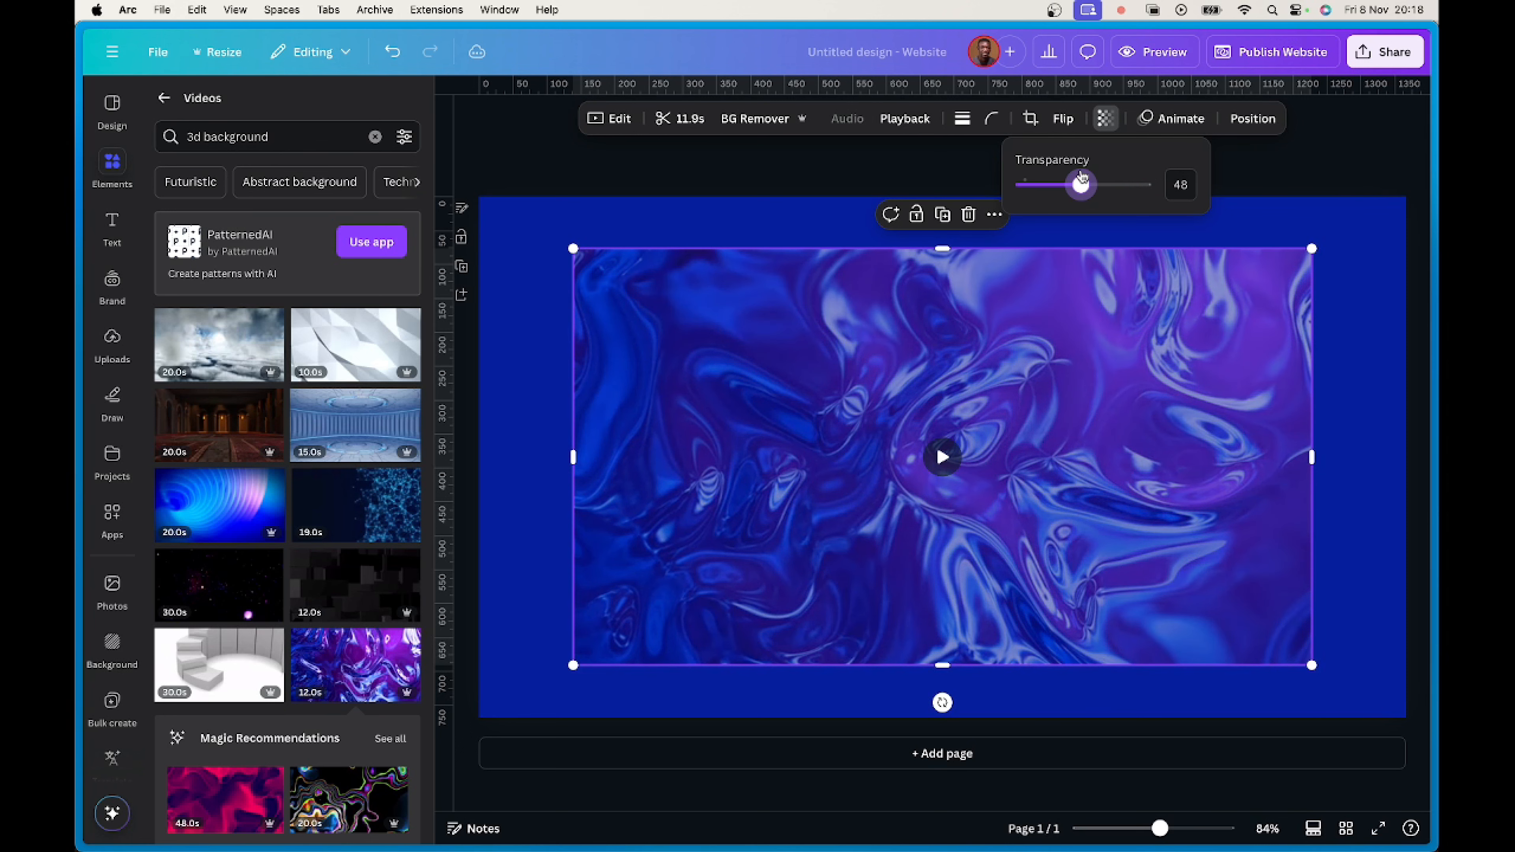
pyautogui.rightClick(1178, 299)
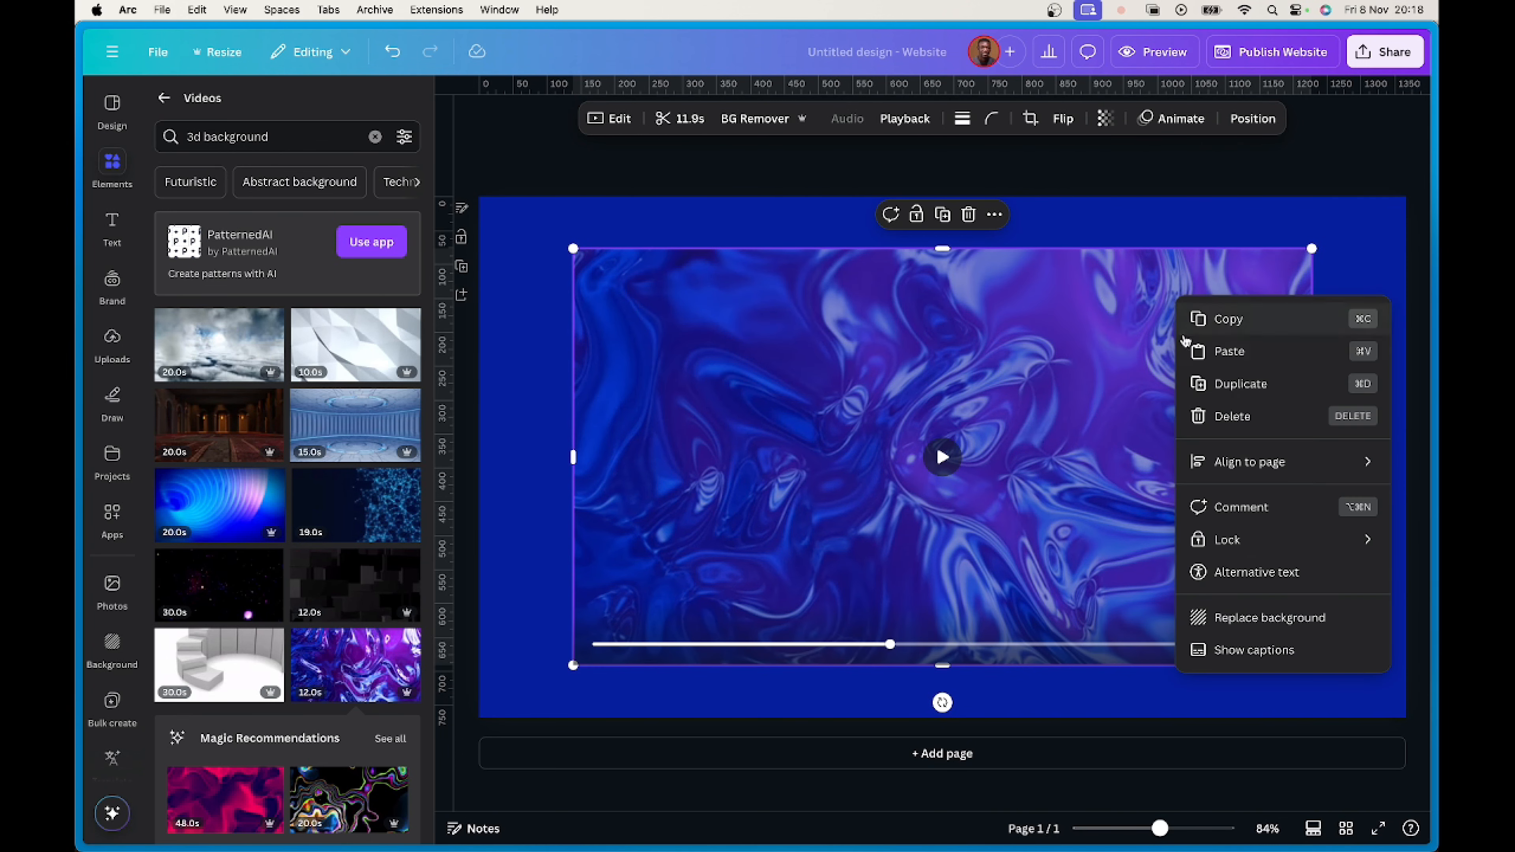
pyautogui.click(1241, 620)
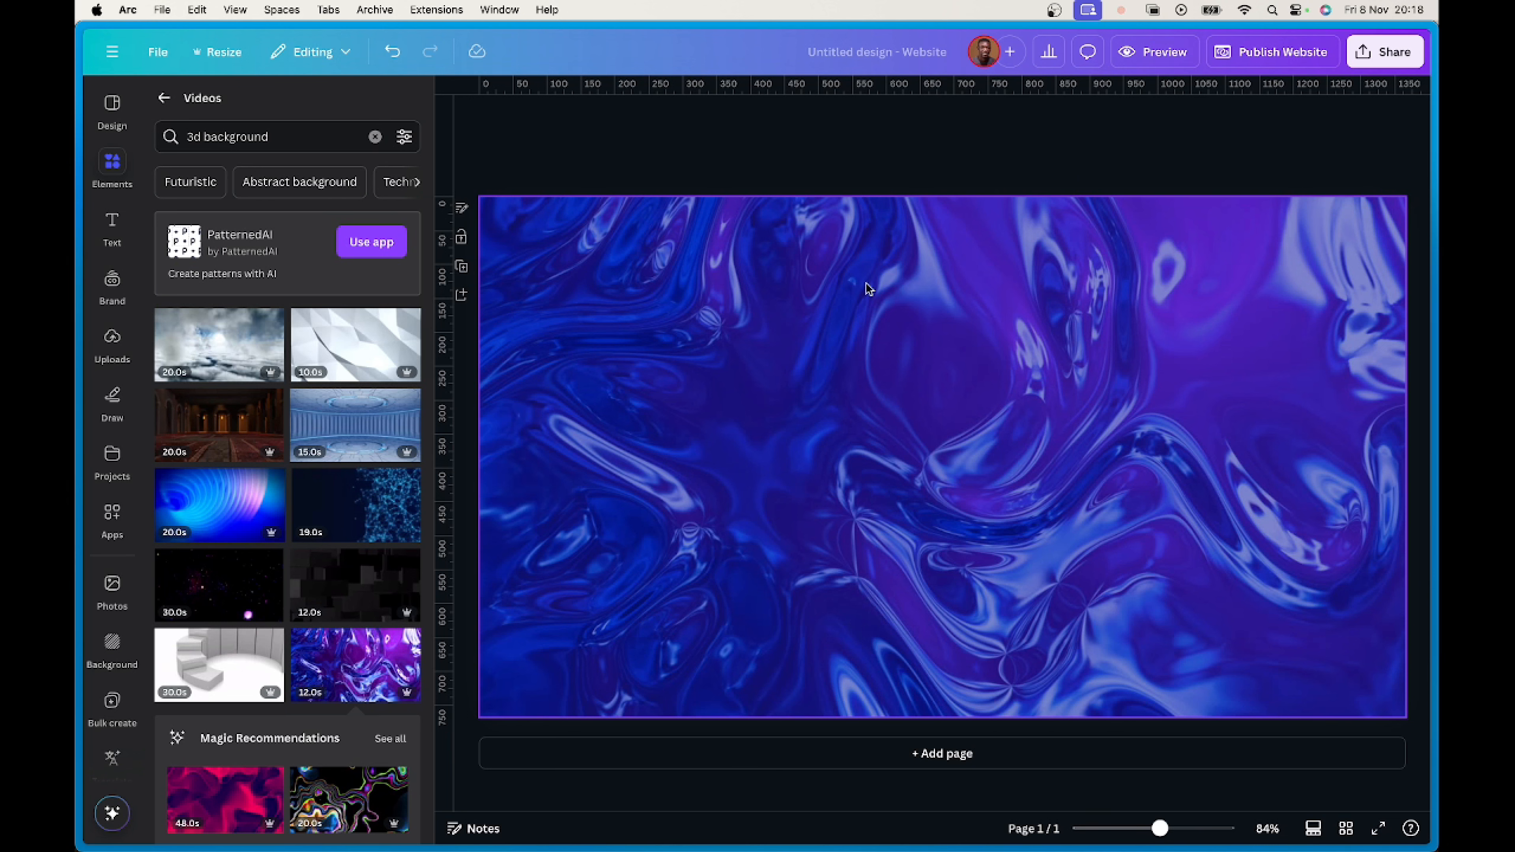
# Darken the color behind the background video to #020A32 and set the video's transparency to 17.
pyautogui.click(824, 286)
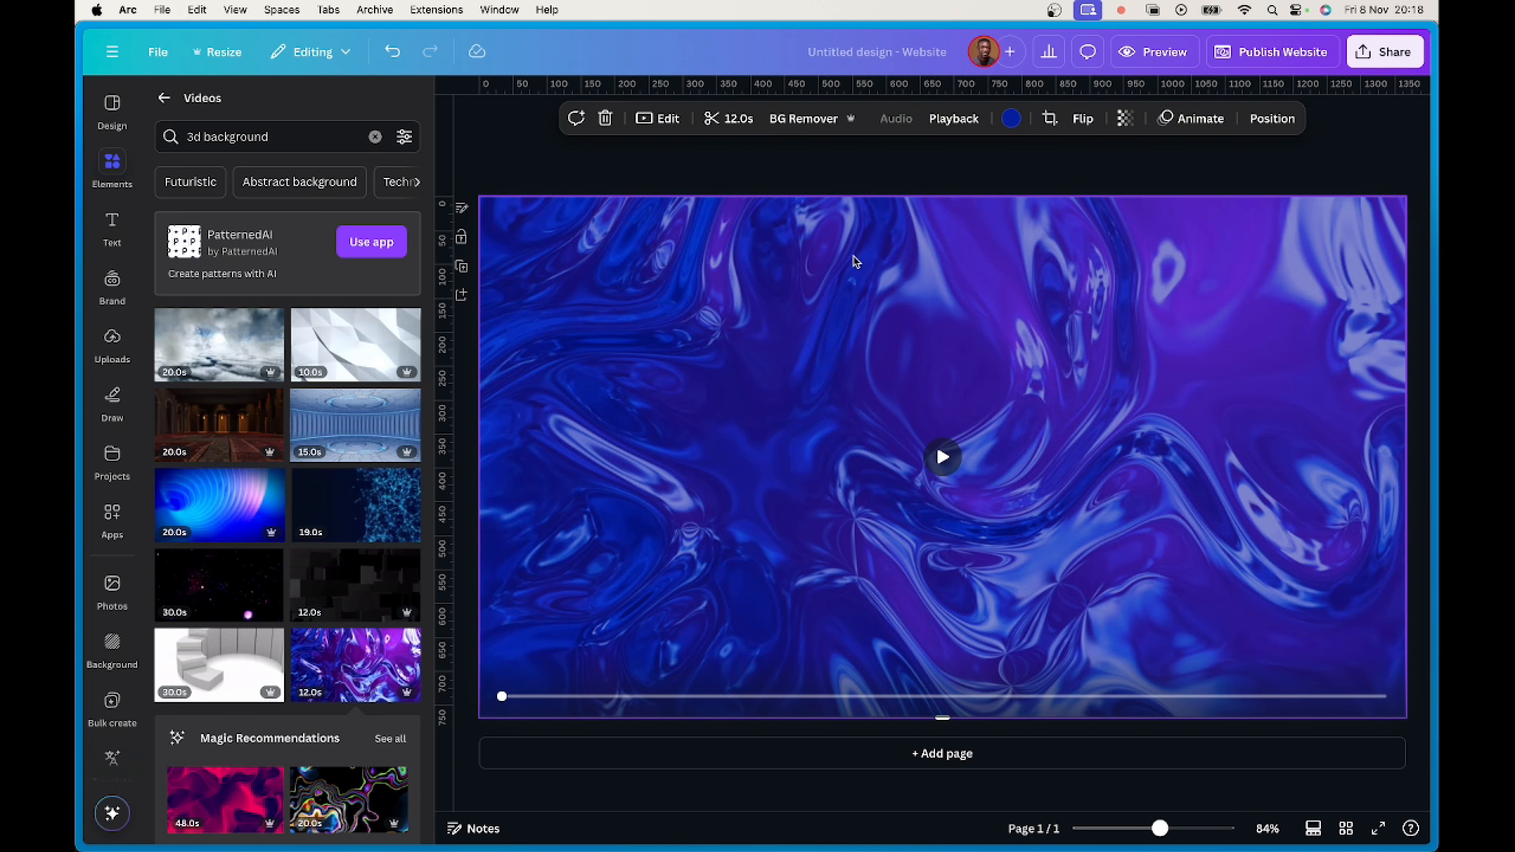
pyautogui.click(1010, 119)
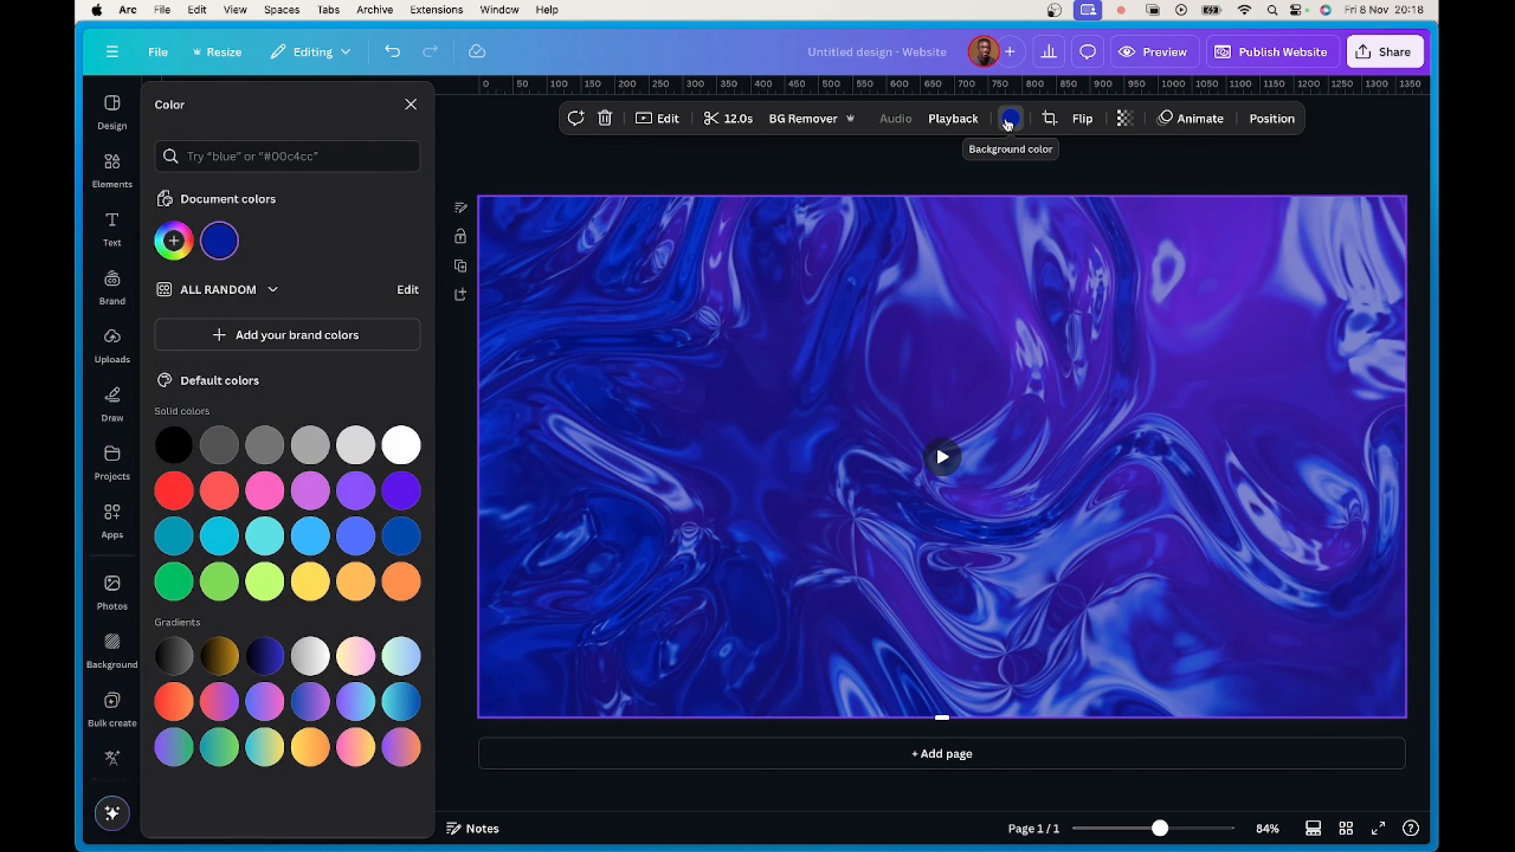
pyautogui.click(906, 303)
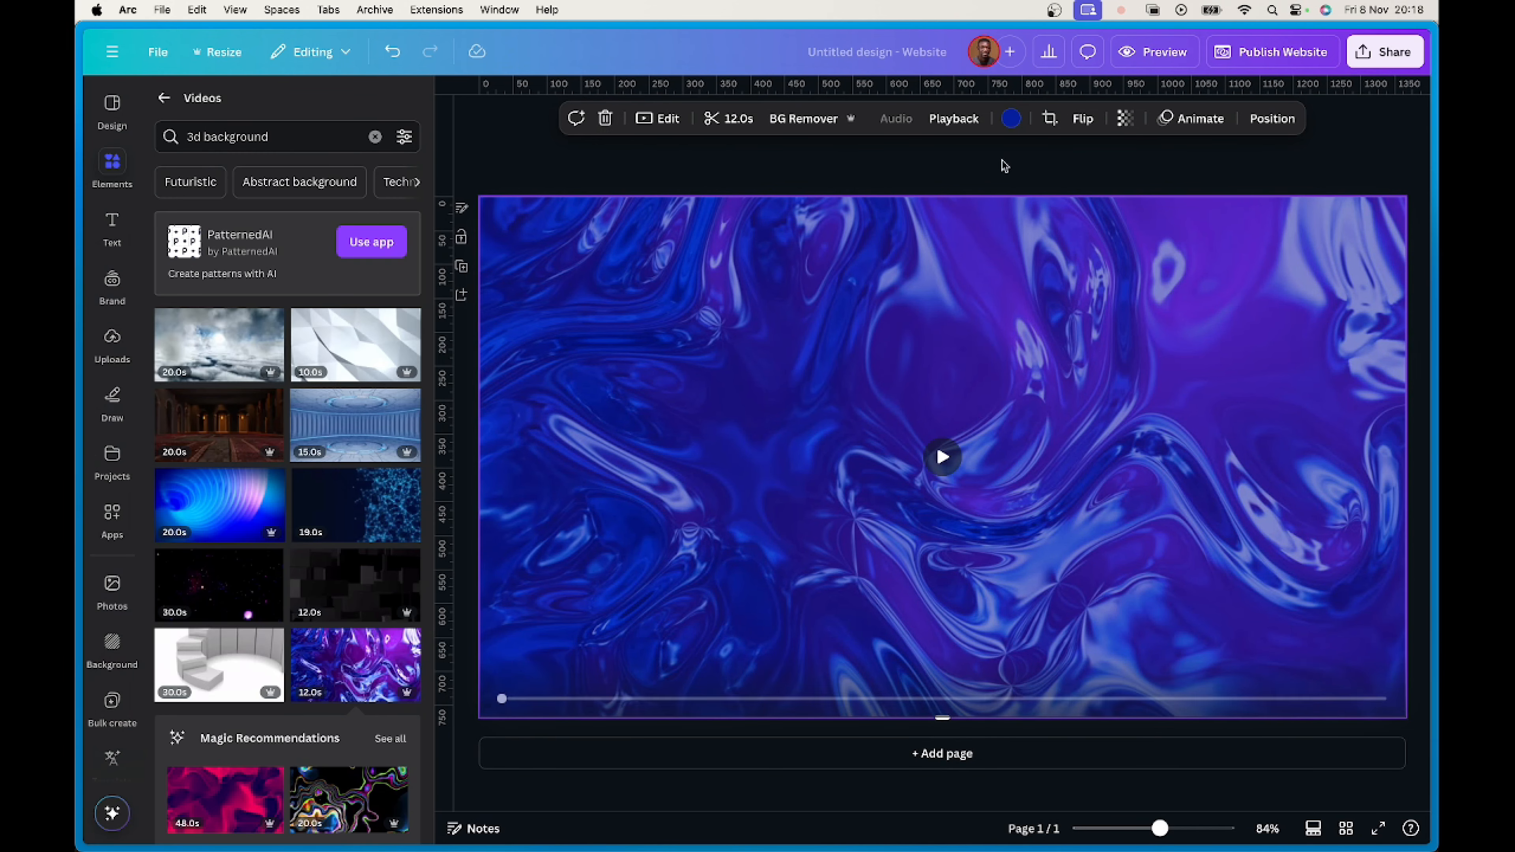
pyautogui.click(1010, 118)
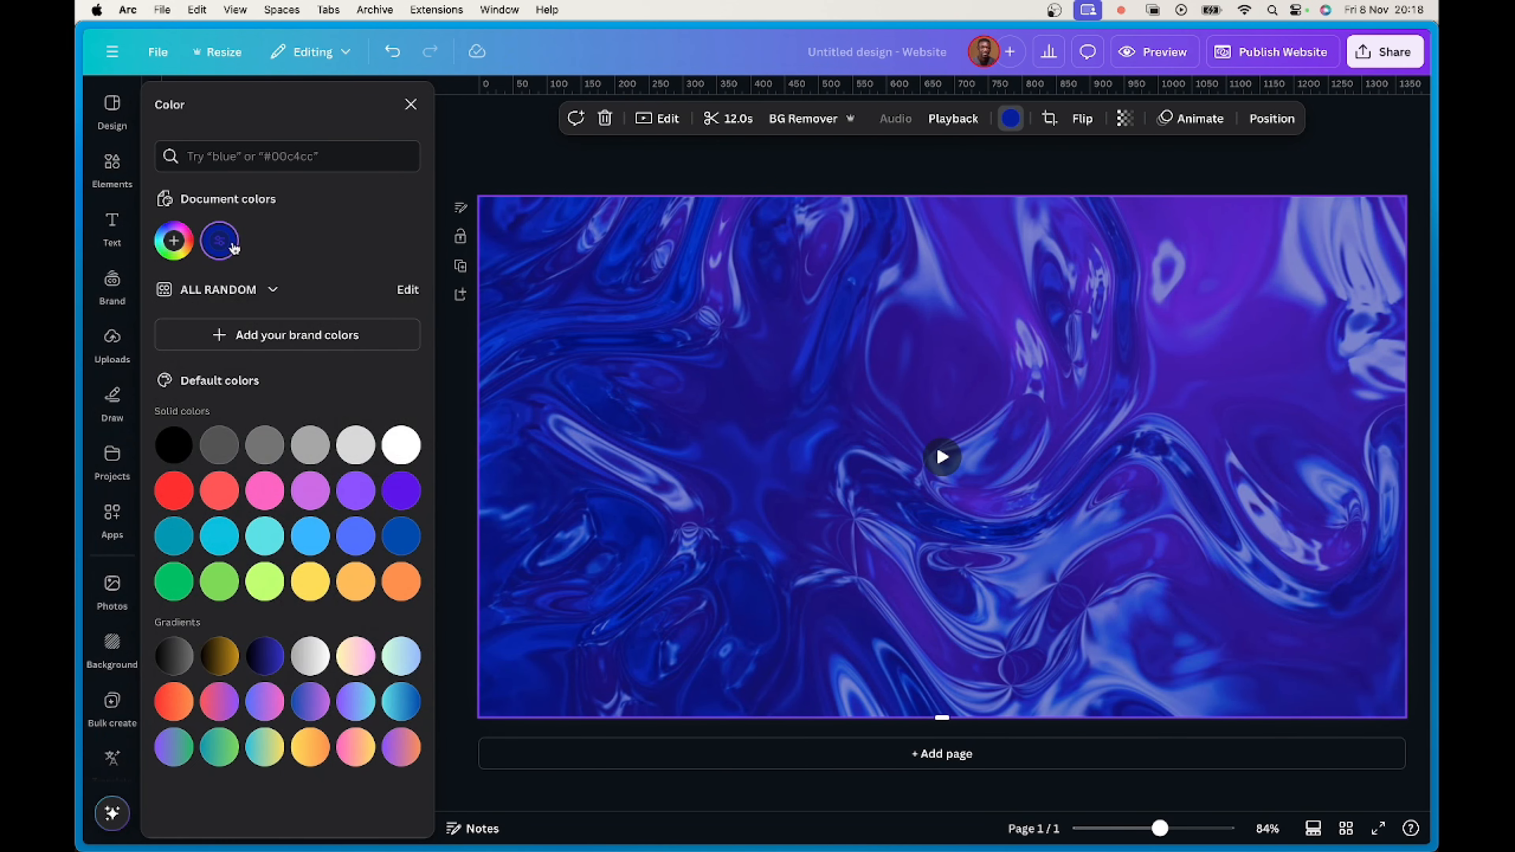
pyautogui.click(173, 241)
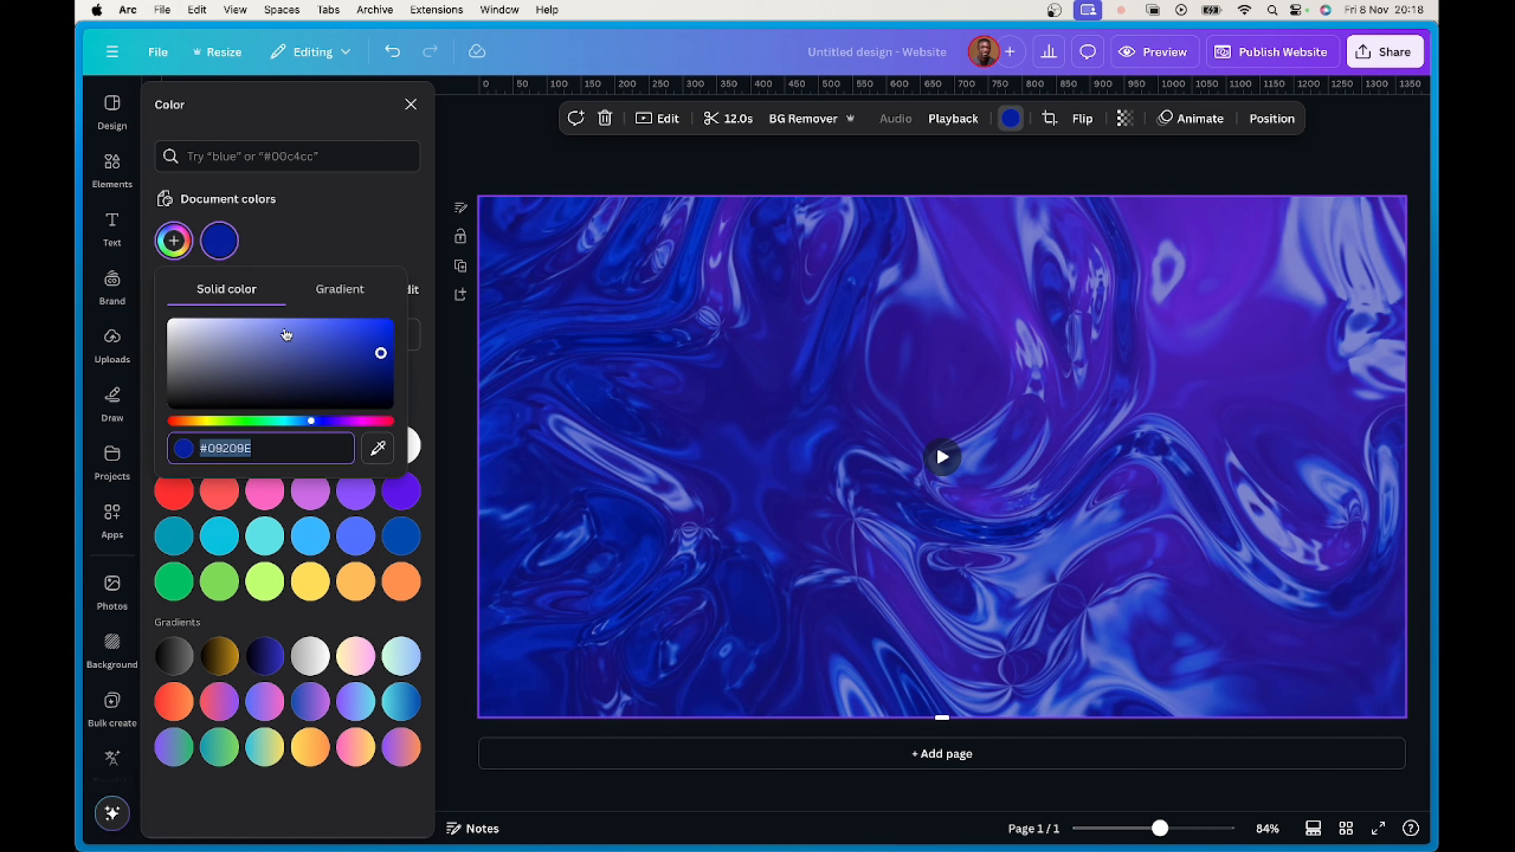
pyautogui.click(381, 356)
pyautogui.moveTo(381, 367); pyautogui.dragTo(381, 387)
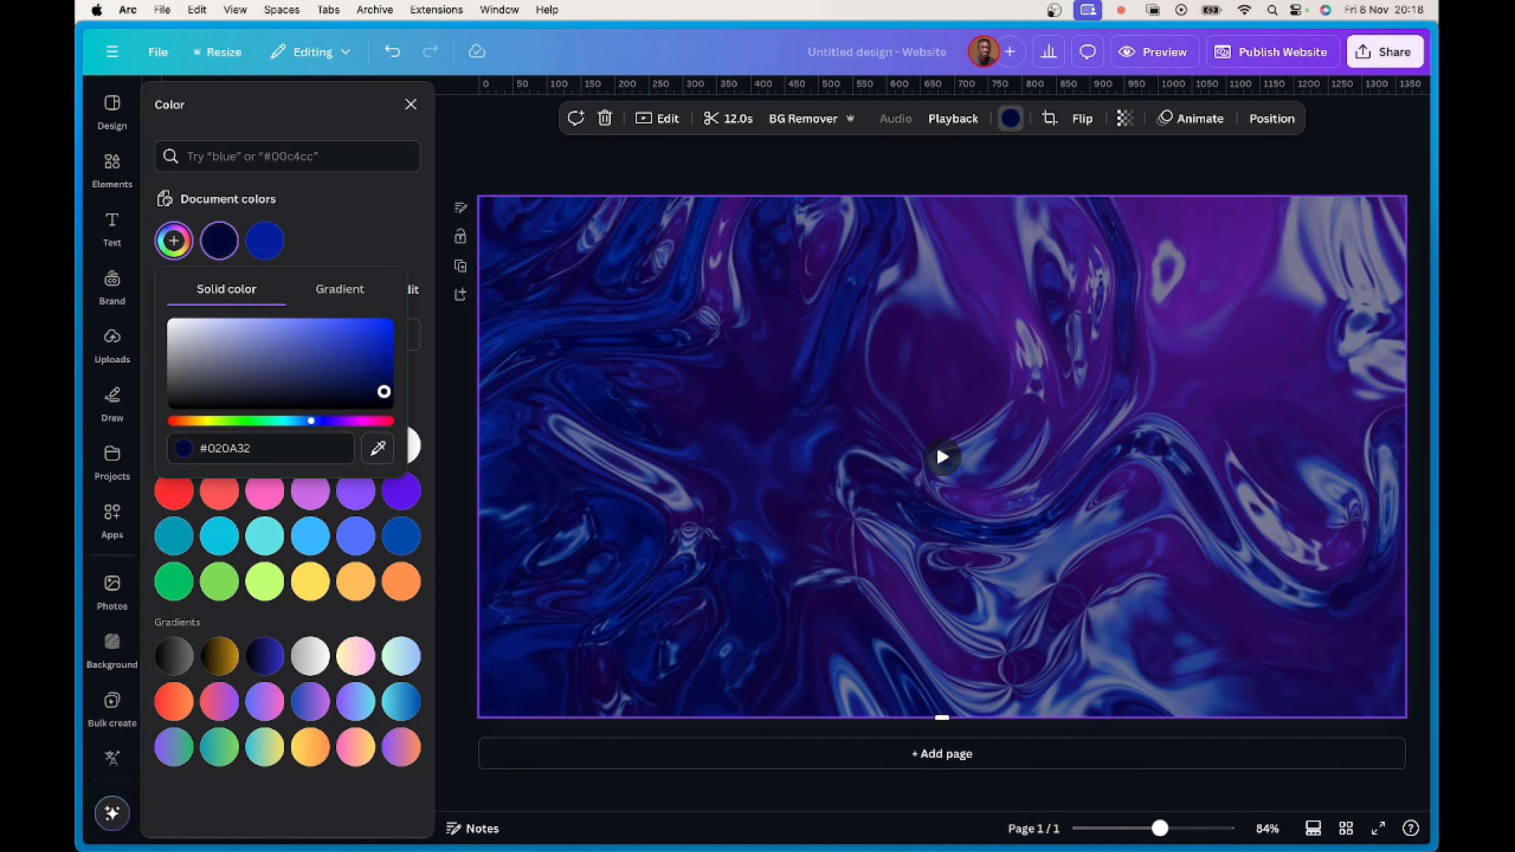
pyautogui.click(806, 340)
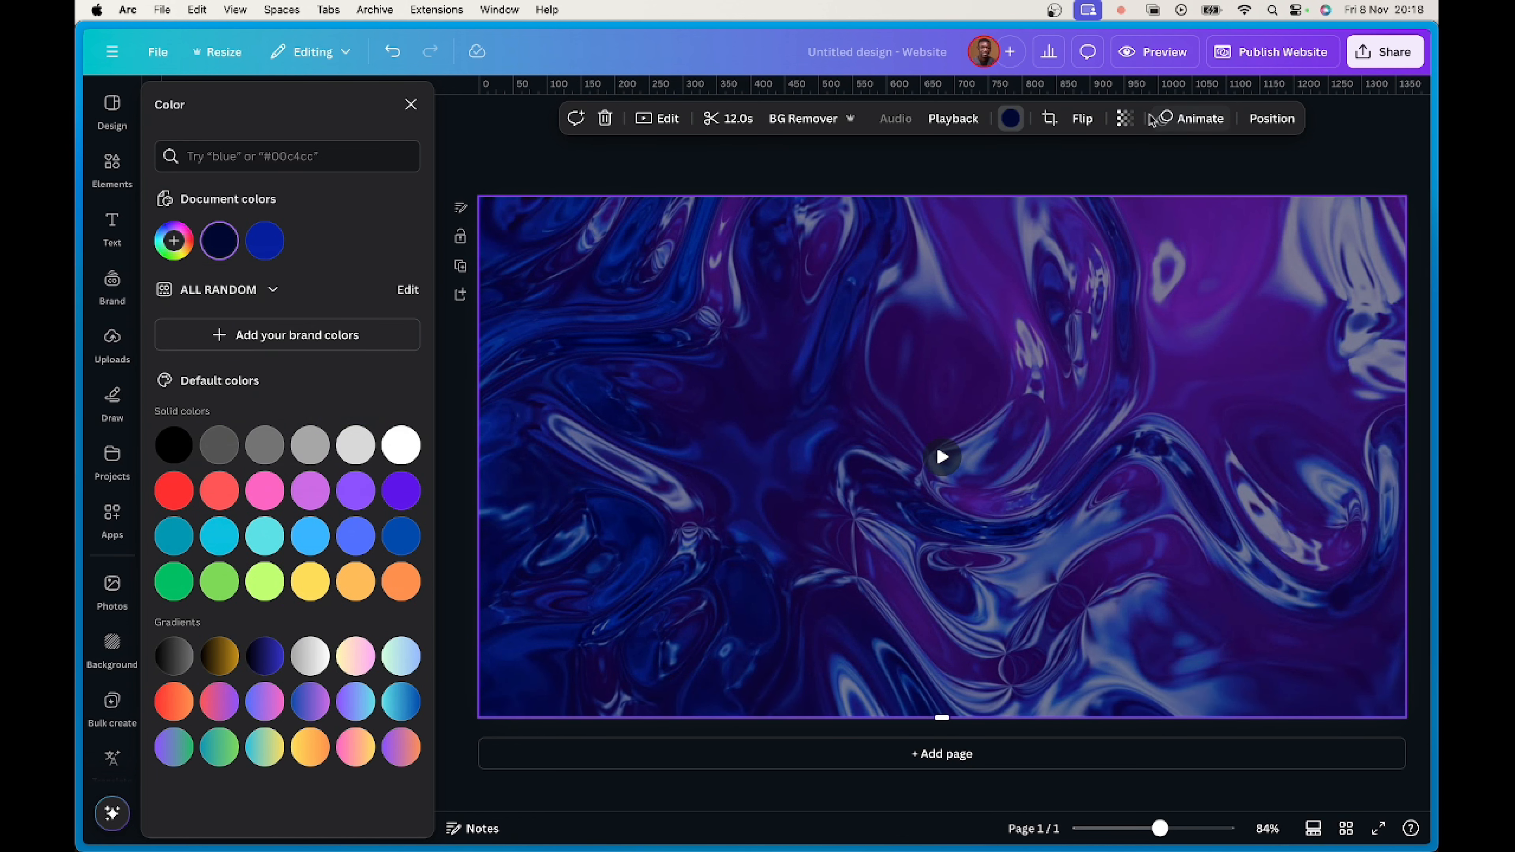
pyautogui.click(1125, 118)
pyautogui.moveTo(1101, 185); pyautogui.dragTo(1065, 188)
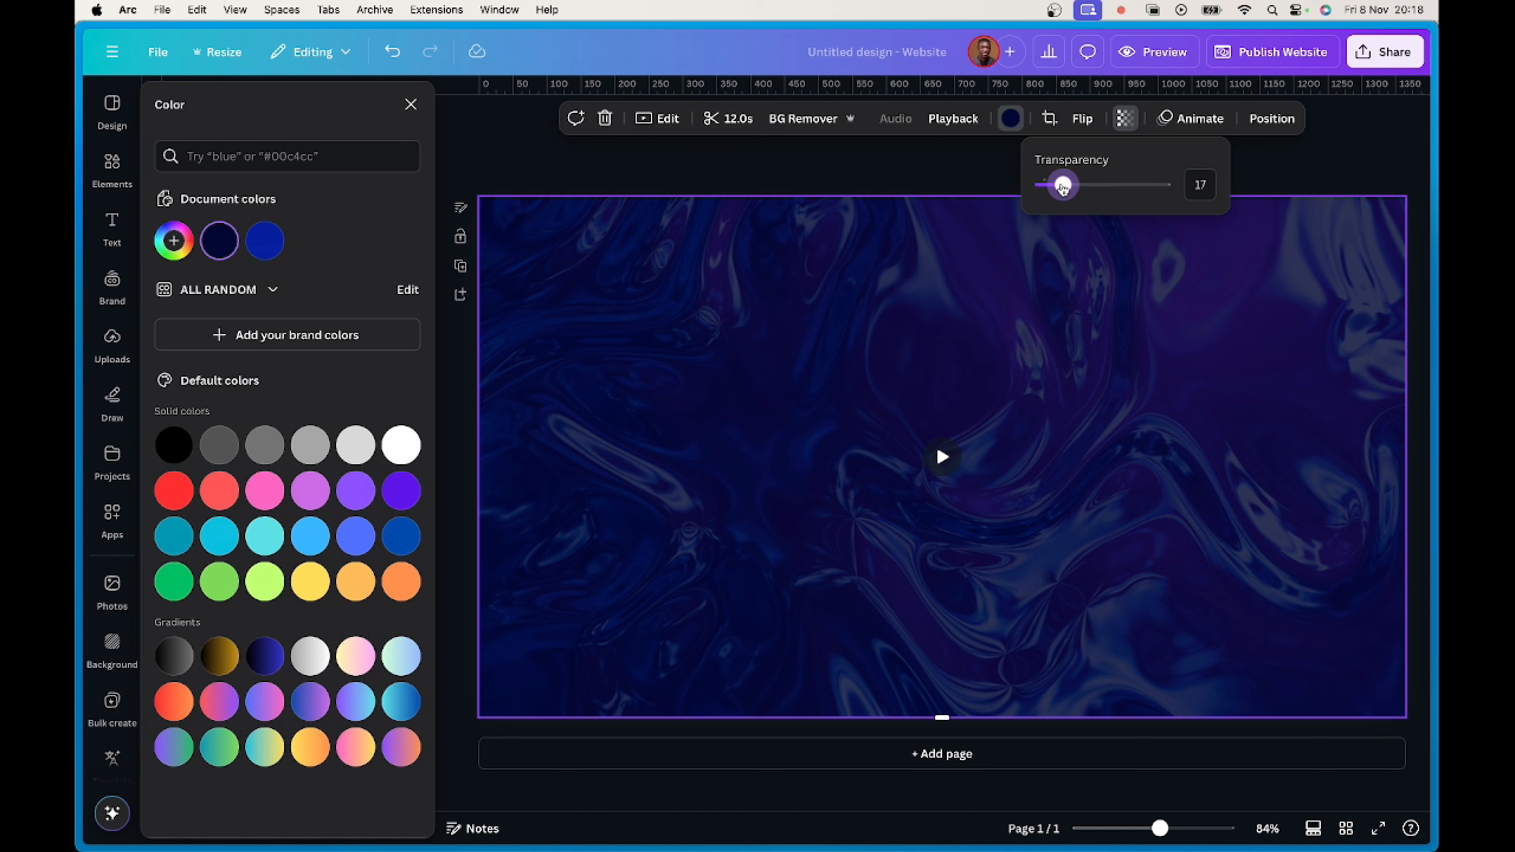
# Search all design elements for "woman" in place of the previous video search.
pyautogui.click(112, 167)
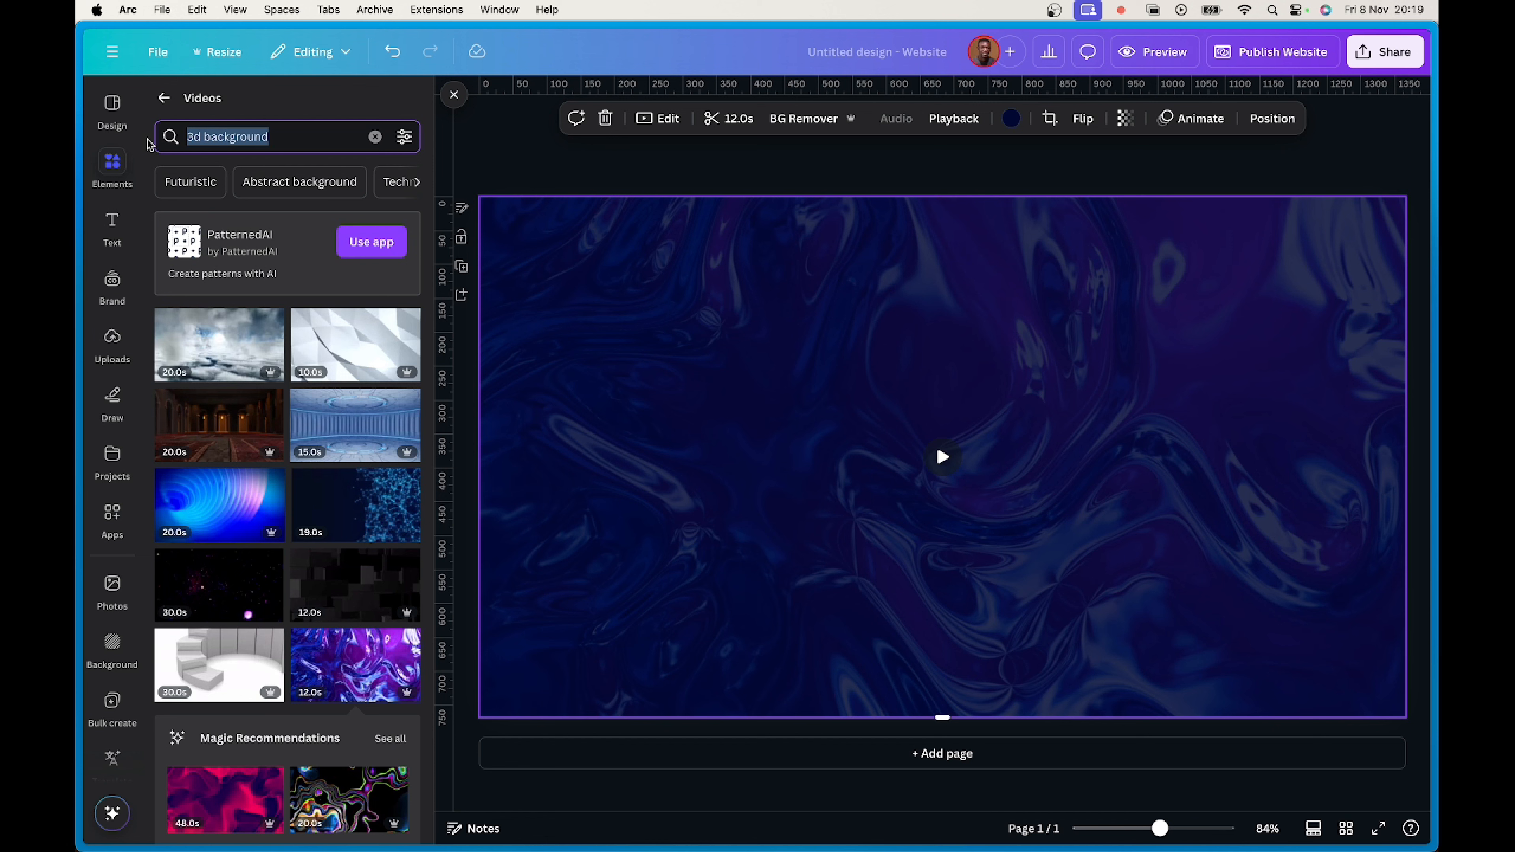
pyautogui.click(163, 98)
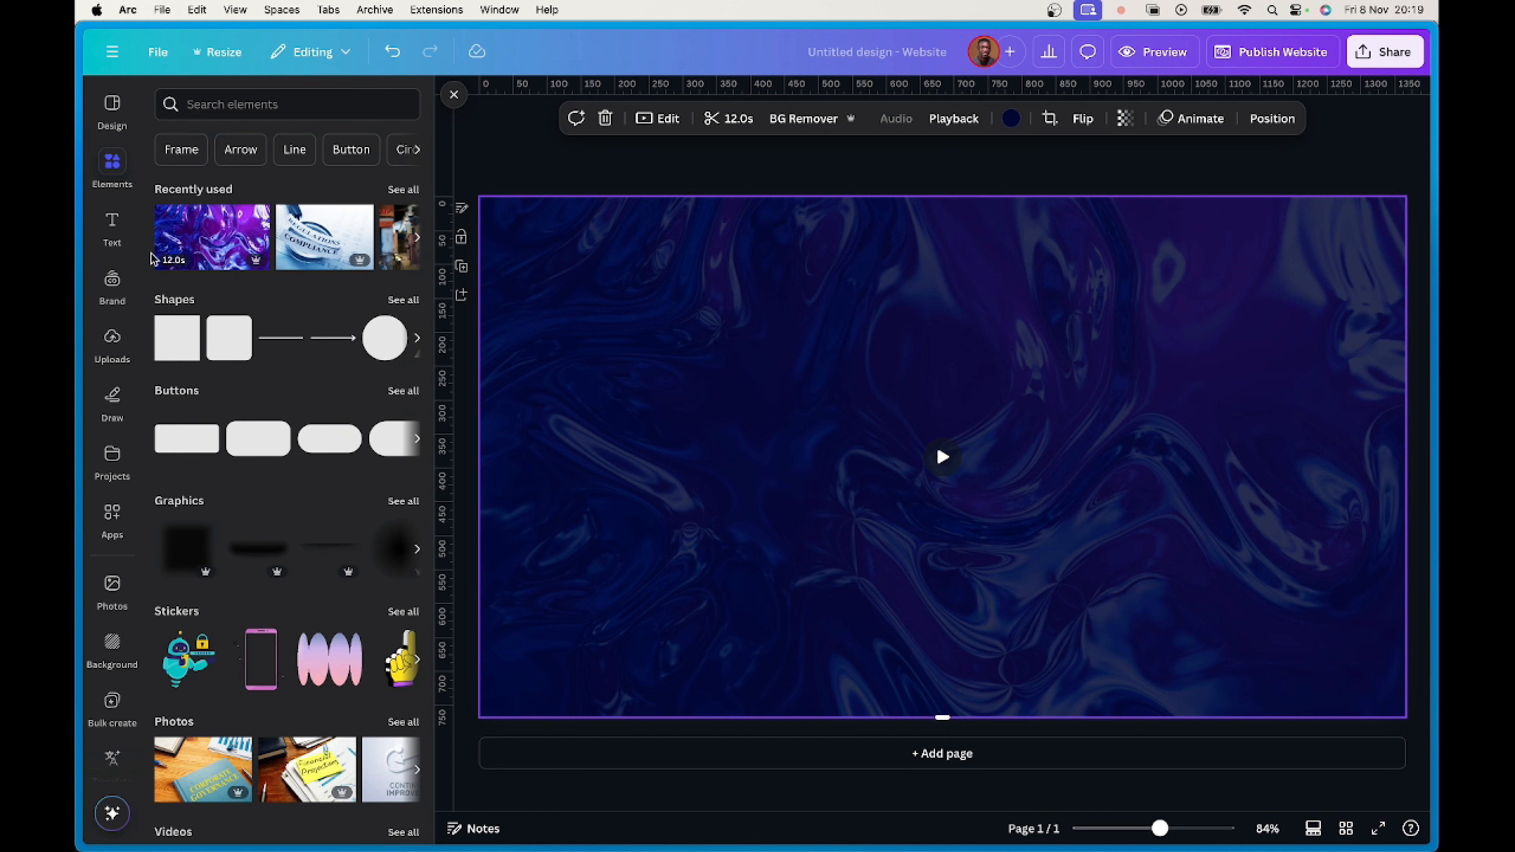
pyautogui.click(123, 160)
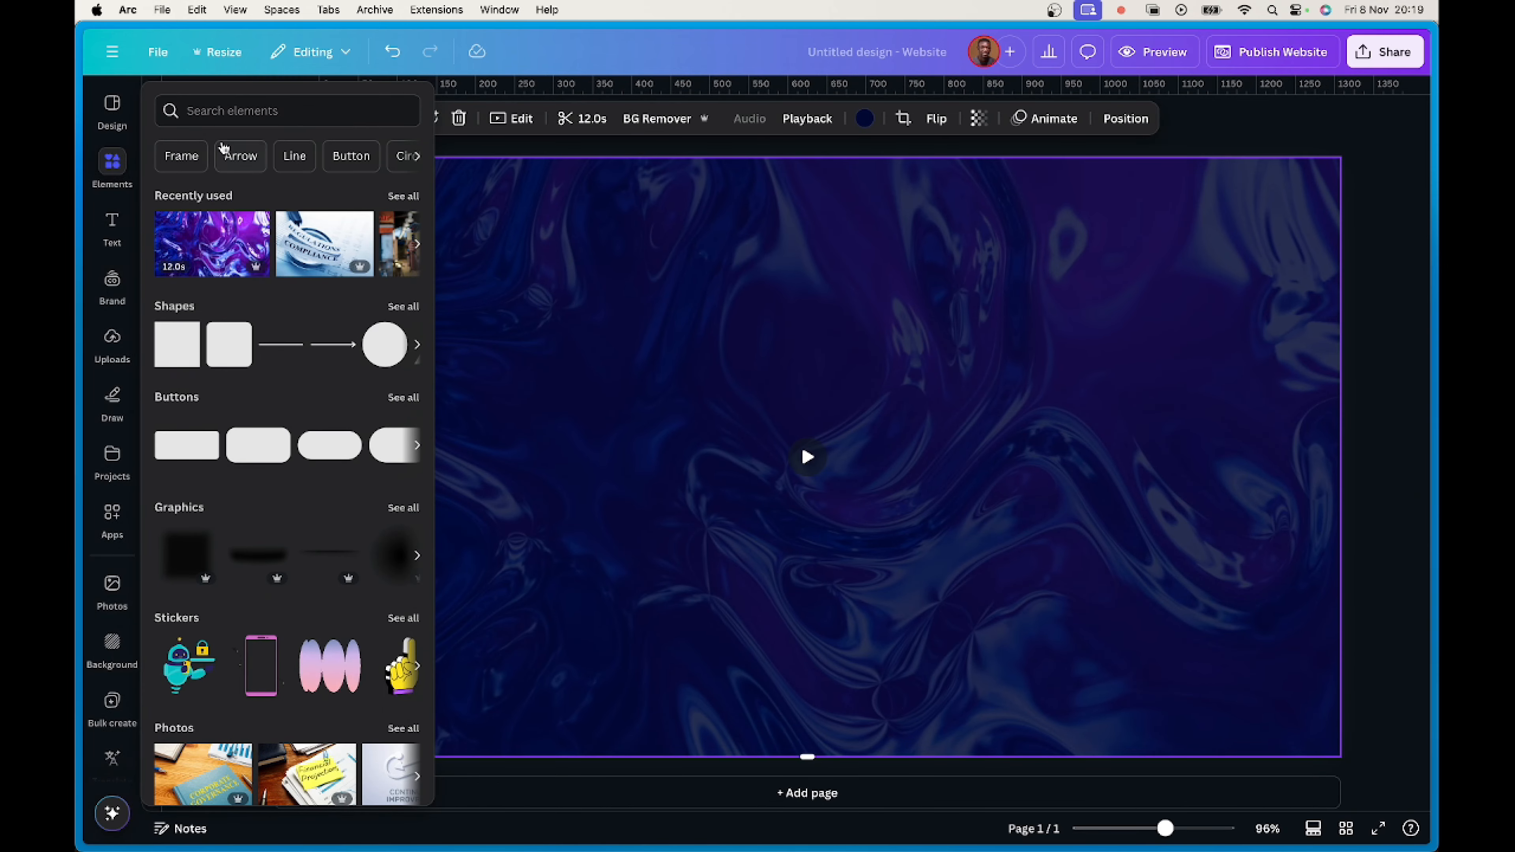
pyautogui.click(233, 113)
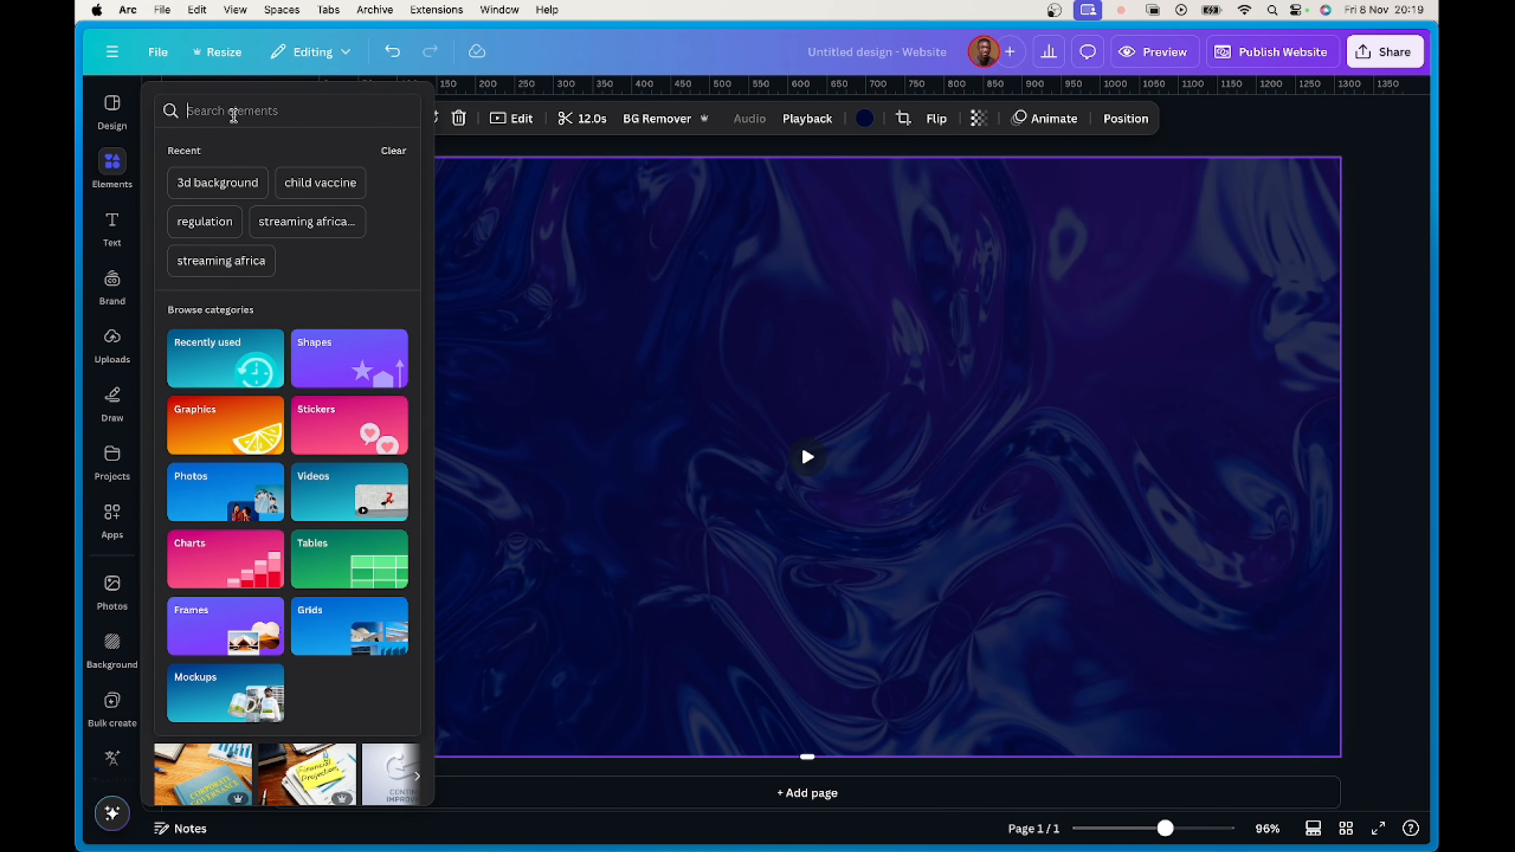
pyautogui.write('man')
pyautogui.press('BackSpace')
pyautogui.press('BackSpace')
pyautogui.press('BackSpace')
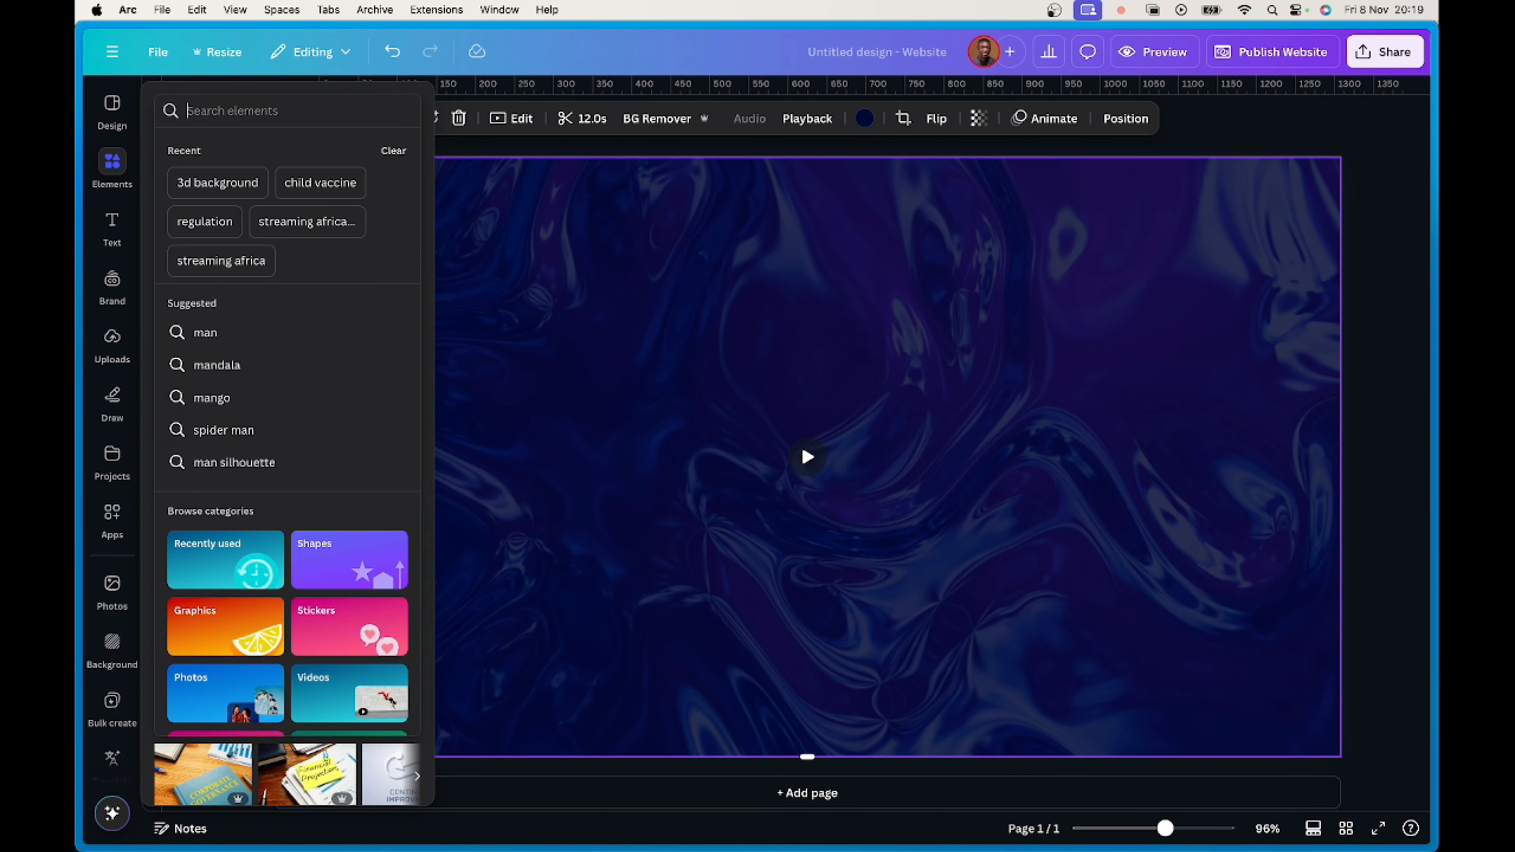
pyautogui.write('woman')
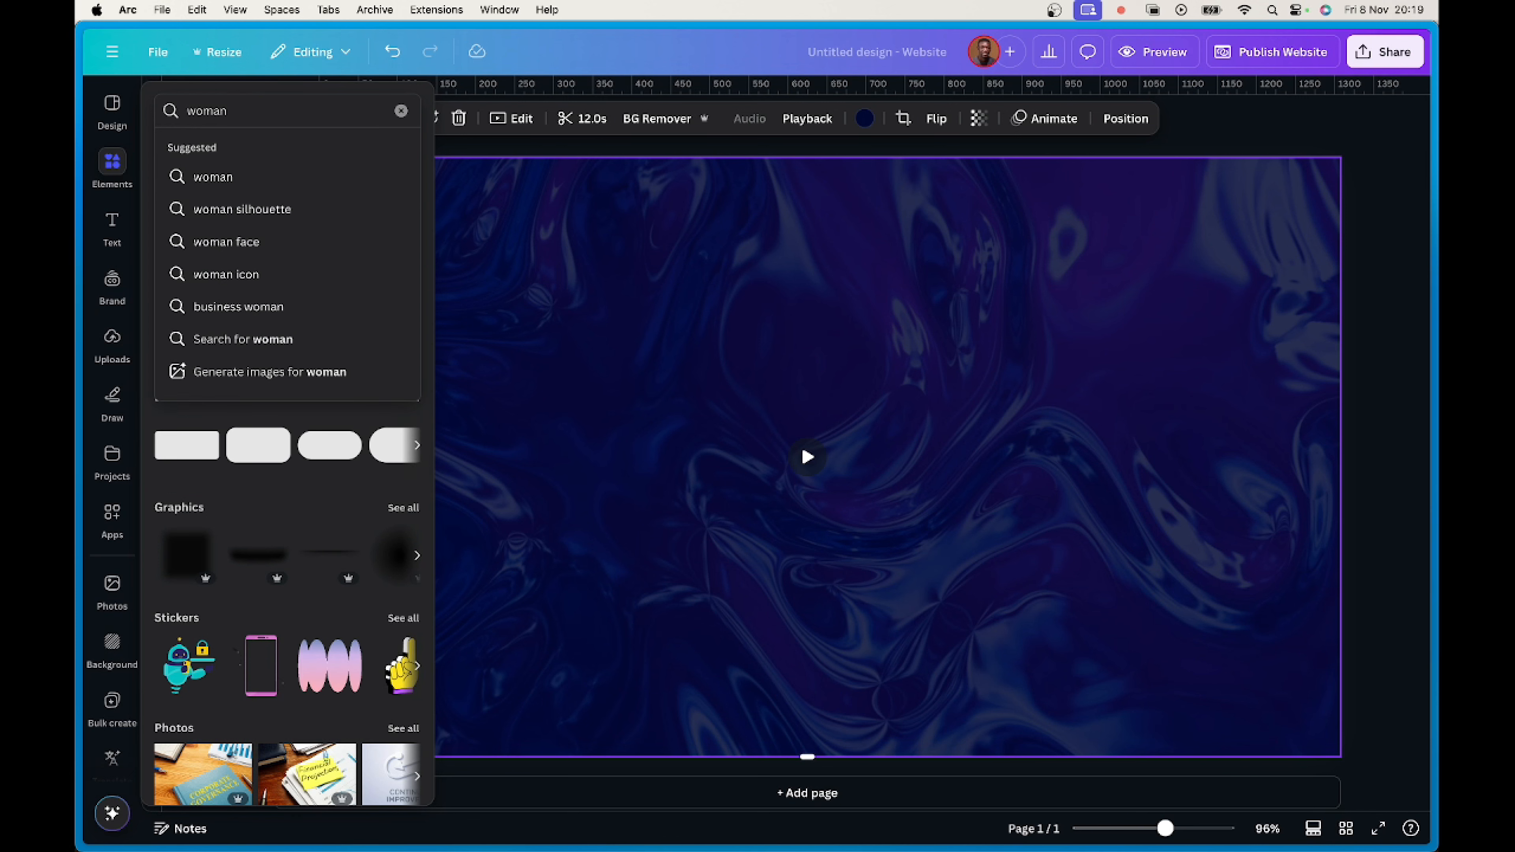
pyautogui.press('Return')
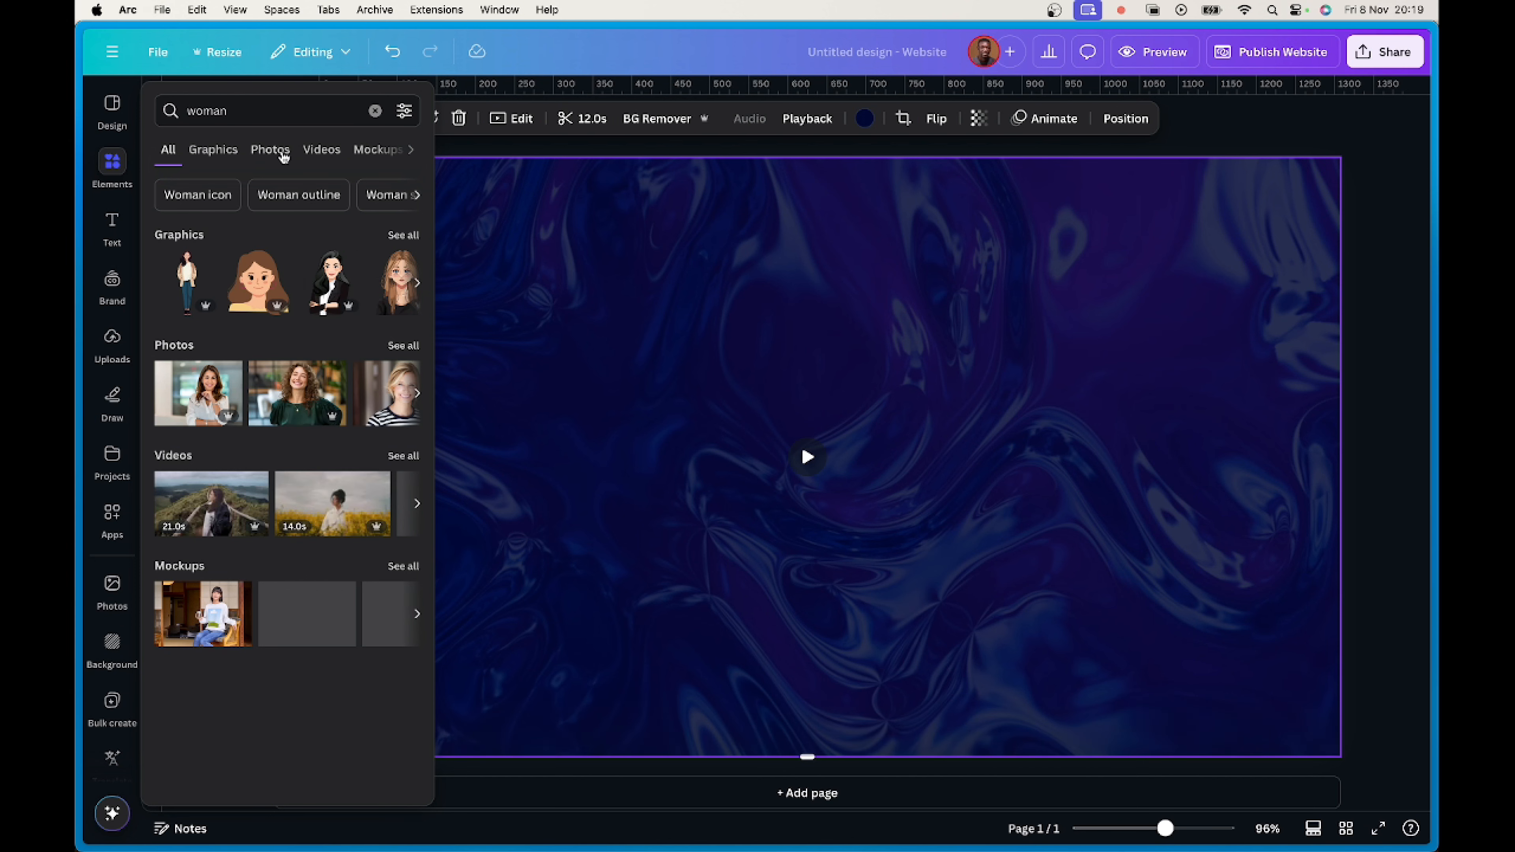
# Add the photo of the woman with crossed arms on an orange background, at half size near the page's upper-left corner.
pyautogui.click(267, 152)
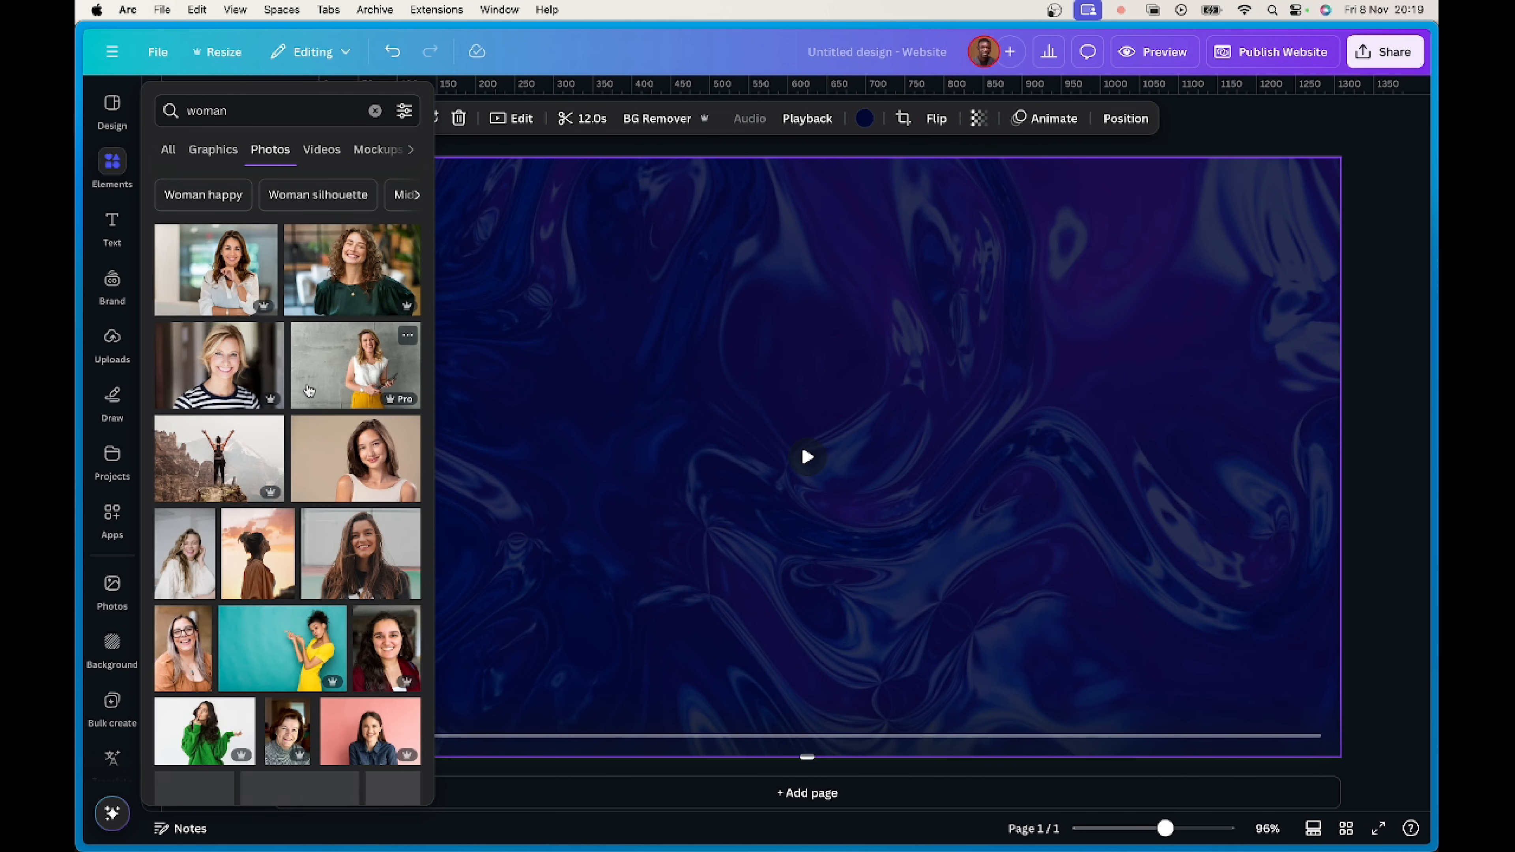
pyautogui.scroll(-5, 310, 388)
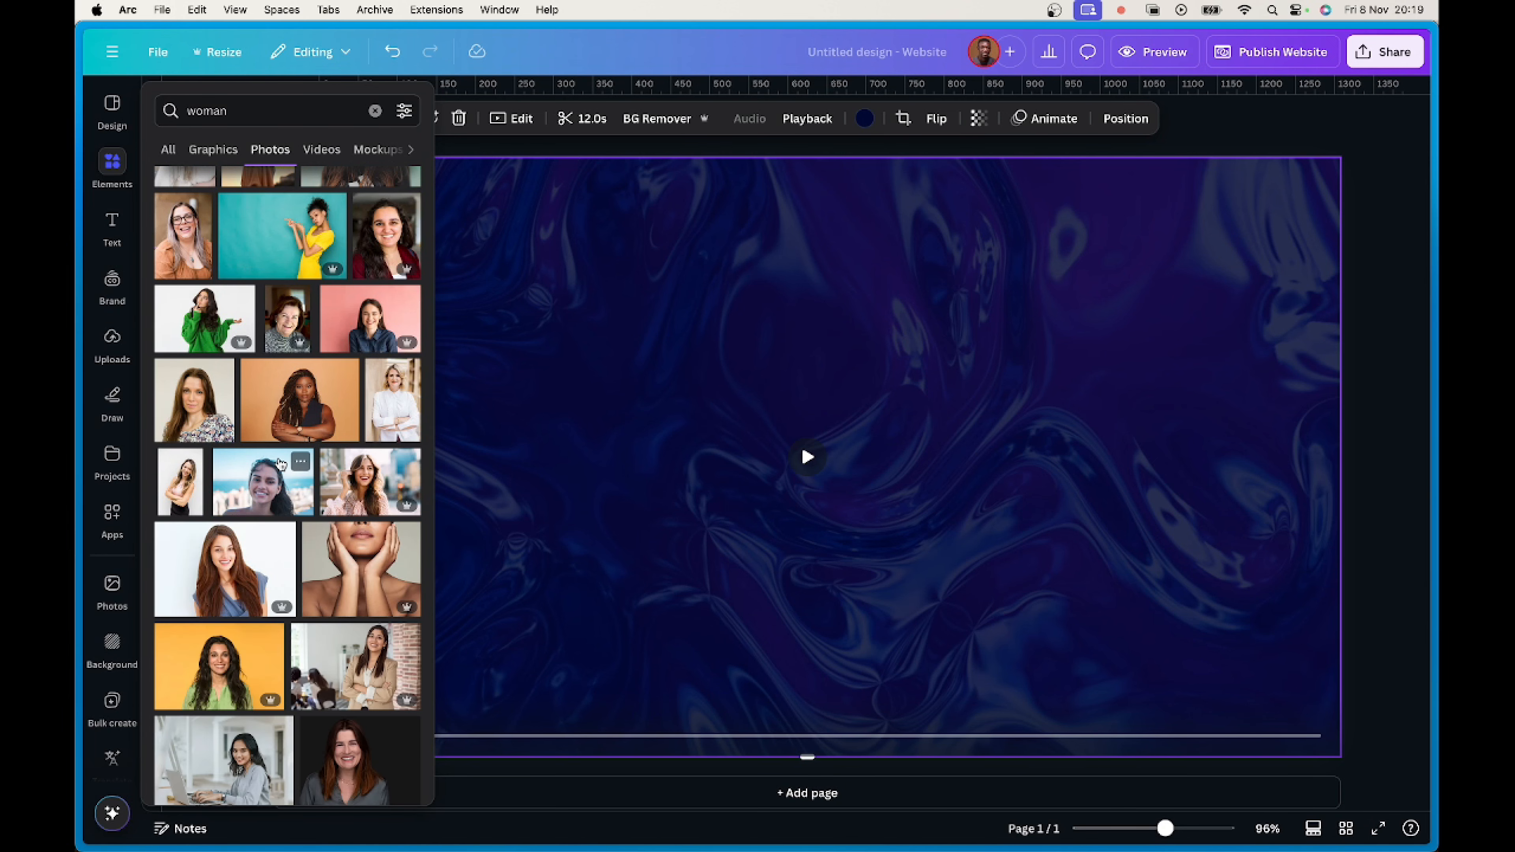
pyautogui.scroll(-2, 282, 463)
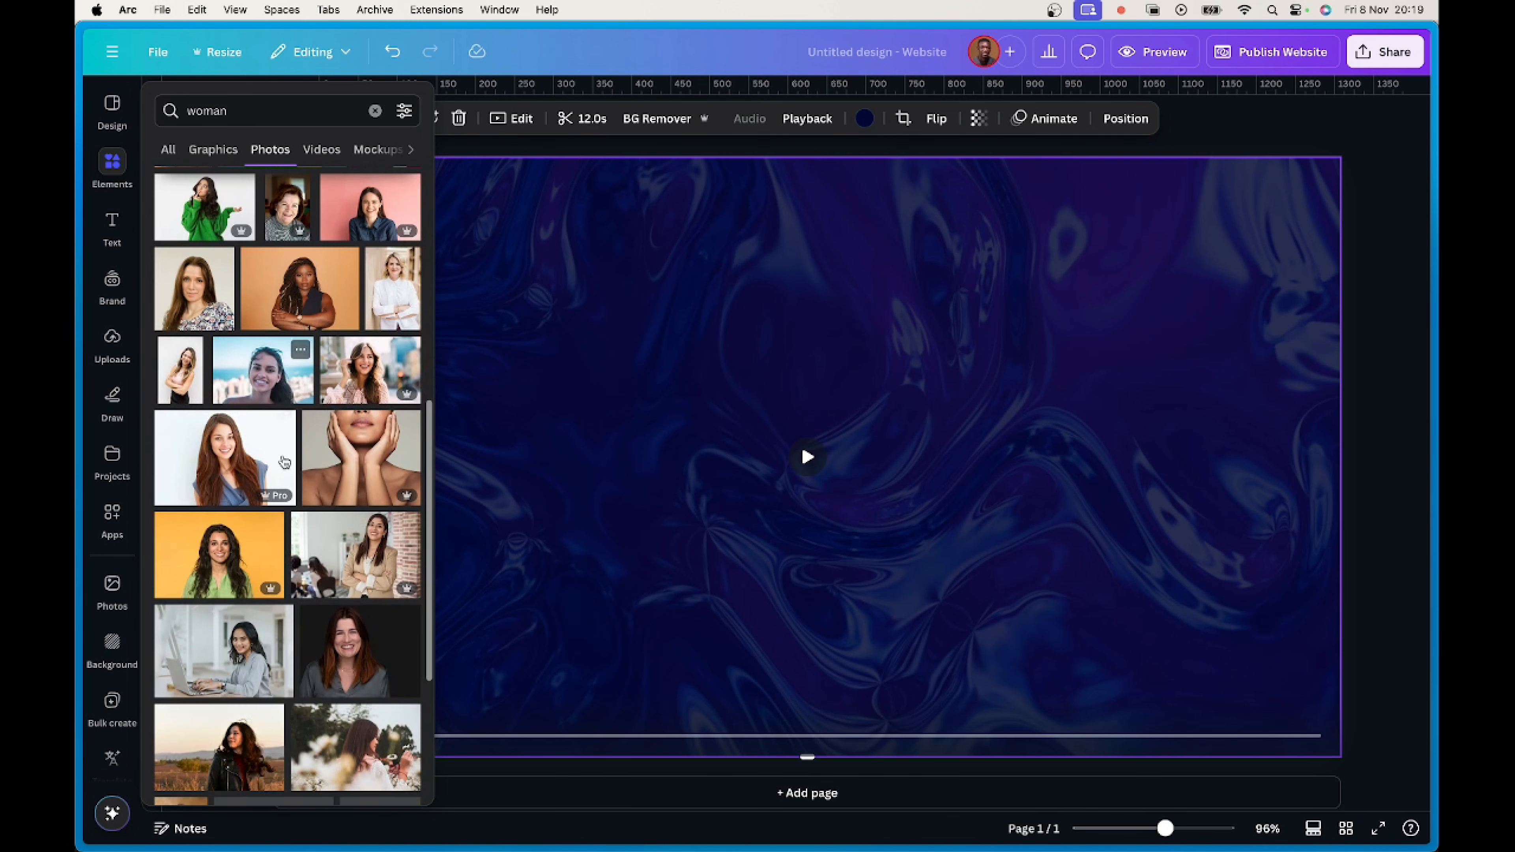
pyautogui.click(305, 303)
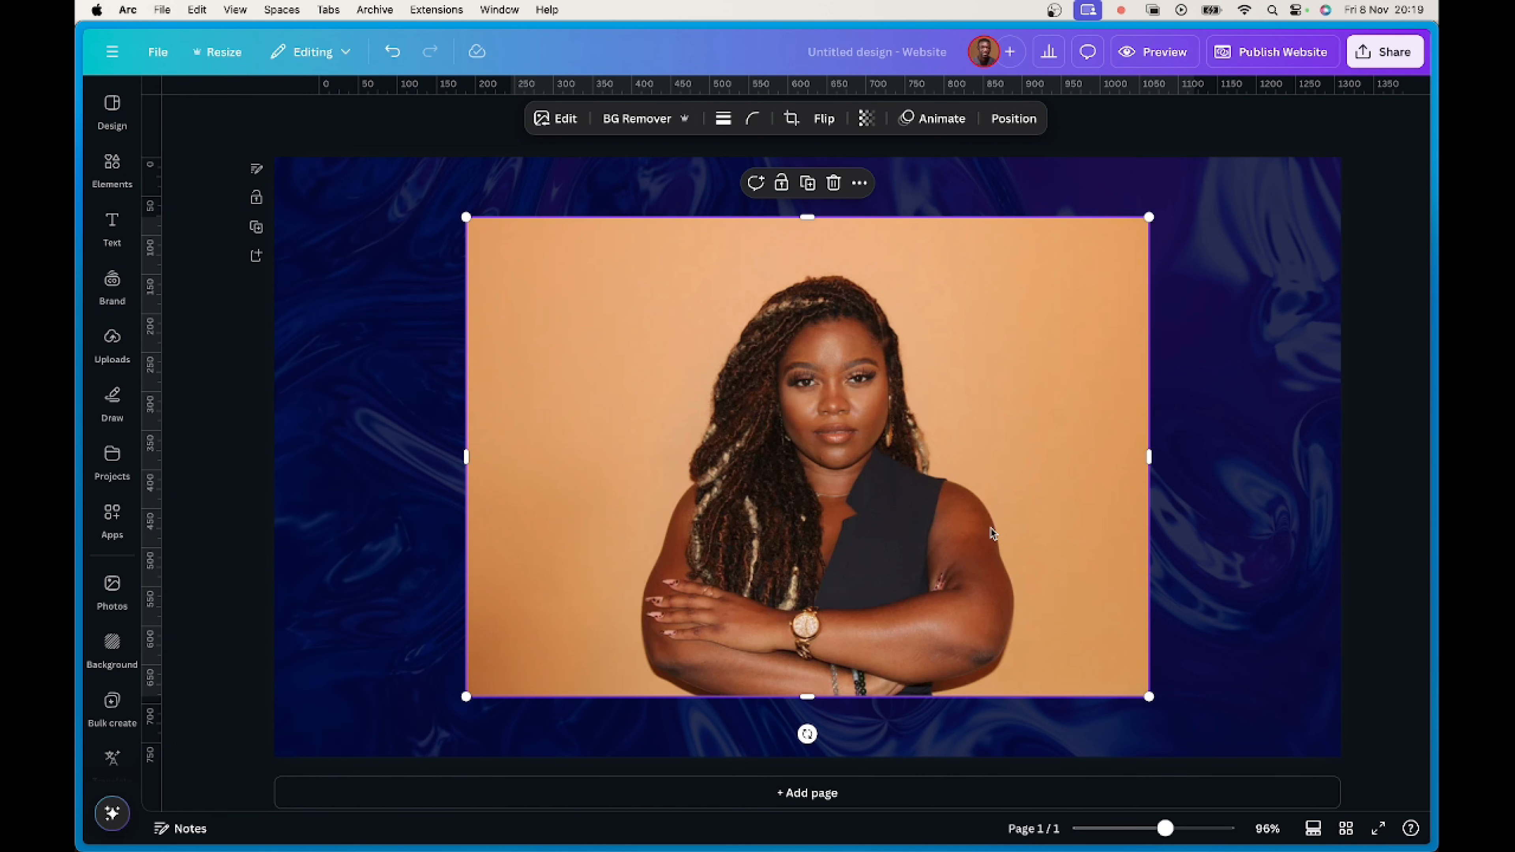
pyautogui.moveTo(1149, 694); pyautogui.dragTo(757, 532)
pyautogui.moveTo(649, 329); pyautogui.dragTo(515, 327)
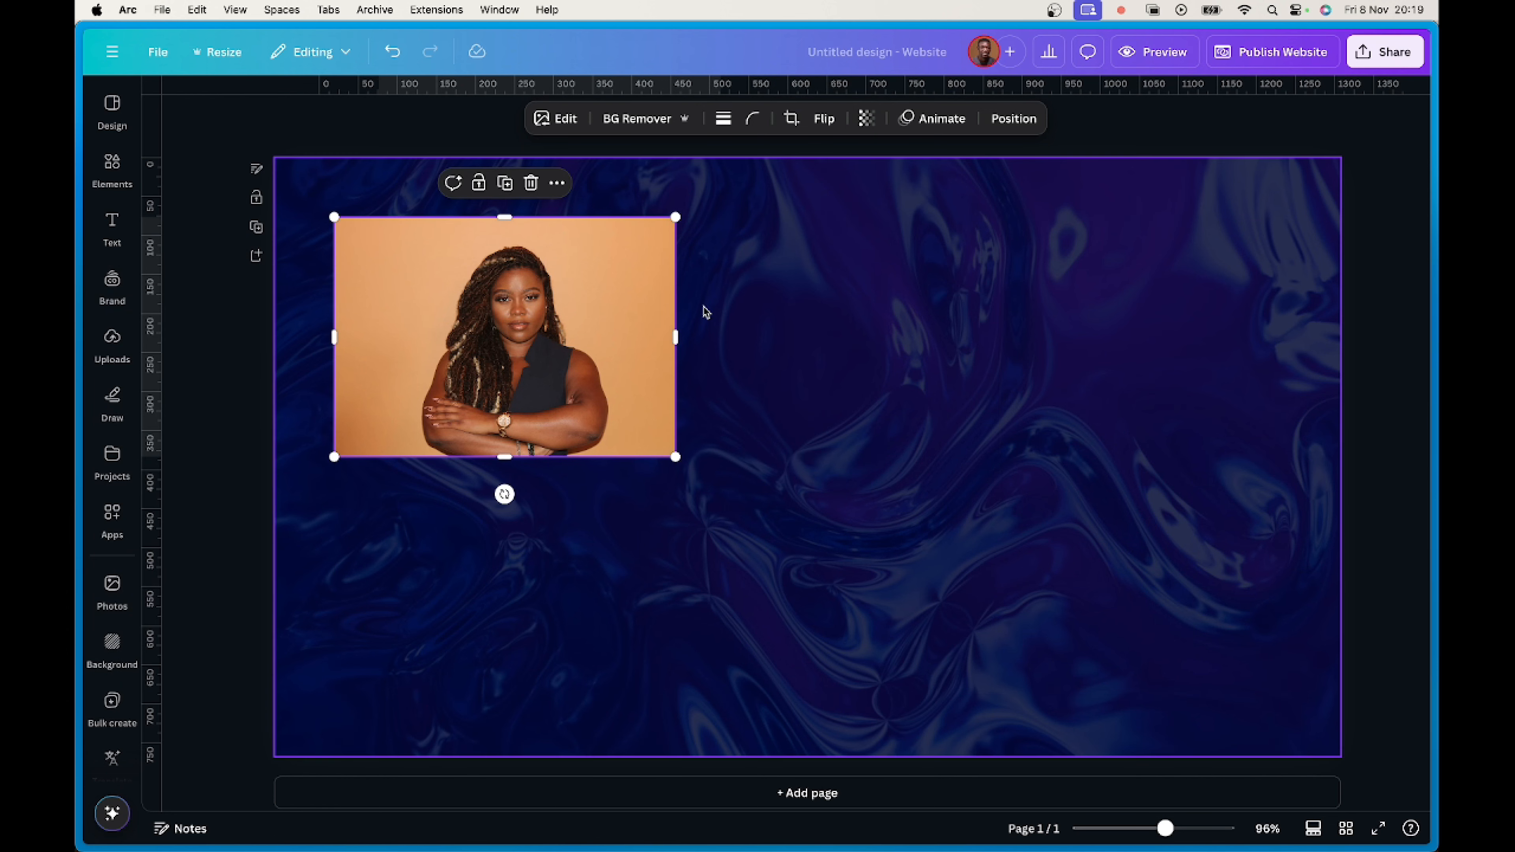
# Add a second page below the first one, then return to the first page.
pyautogui.scroll(-1, 738, 503)
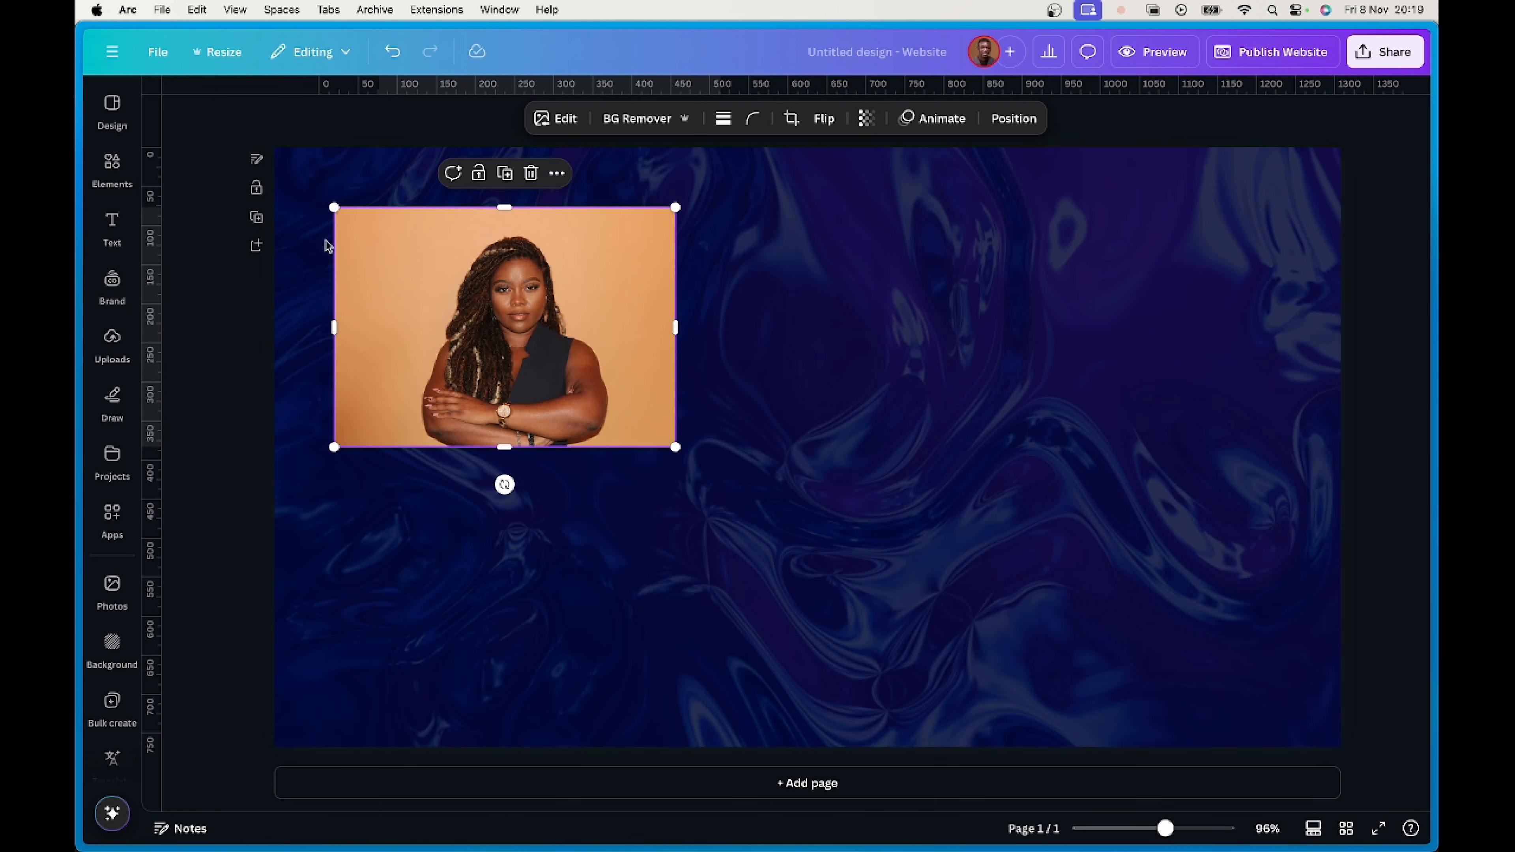
pyautogui.click(257, 247)
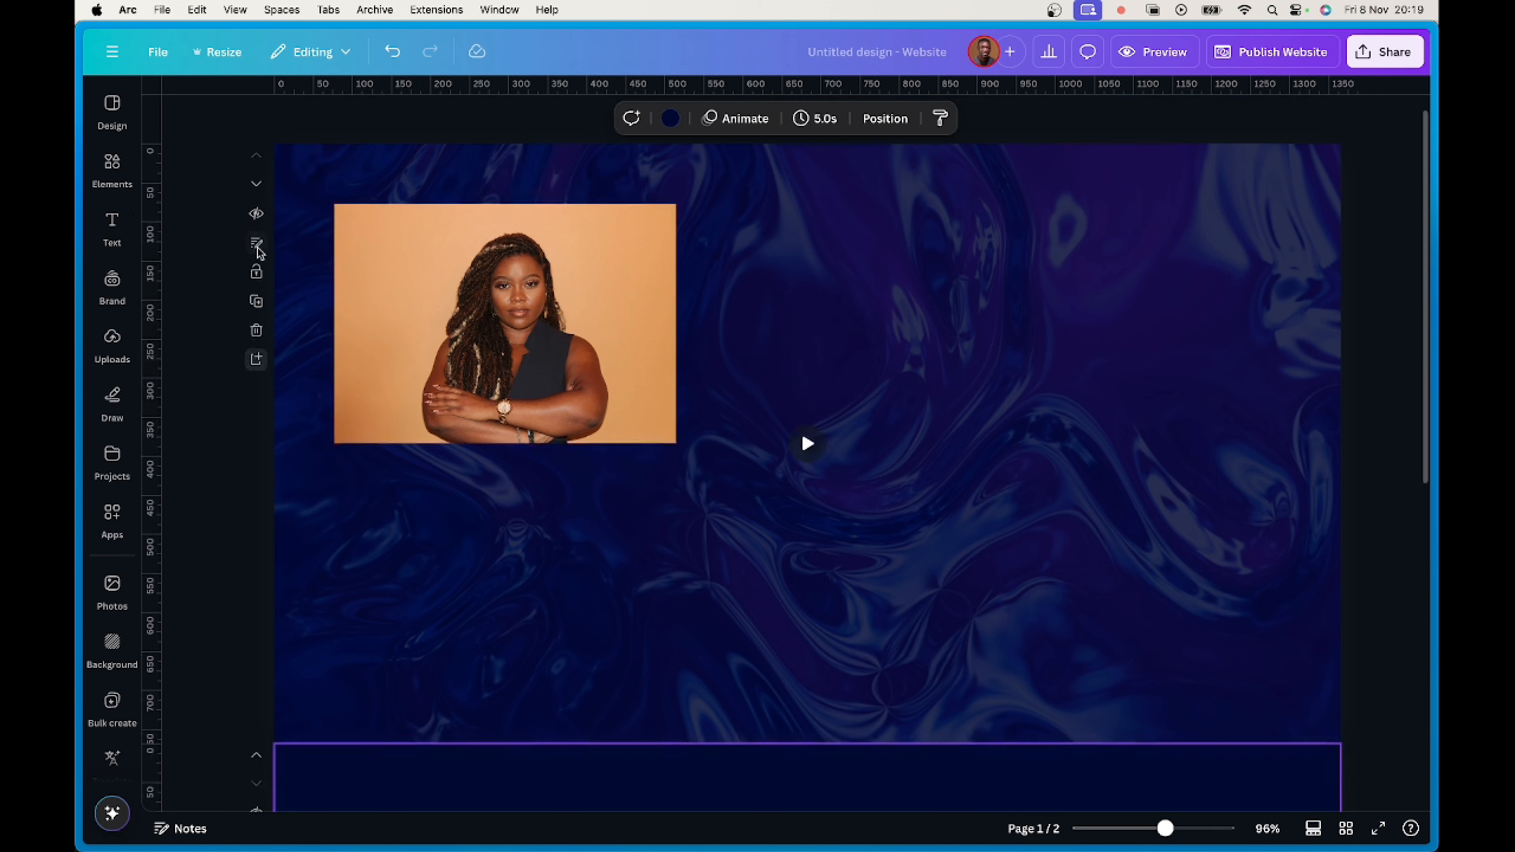
pyautogui.scroll(10, 608, 366)
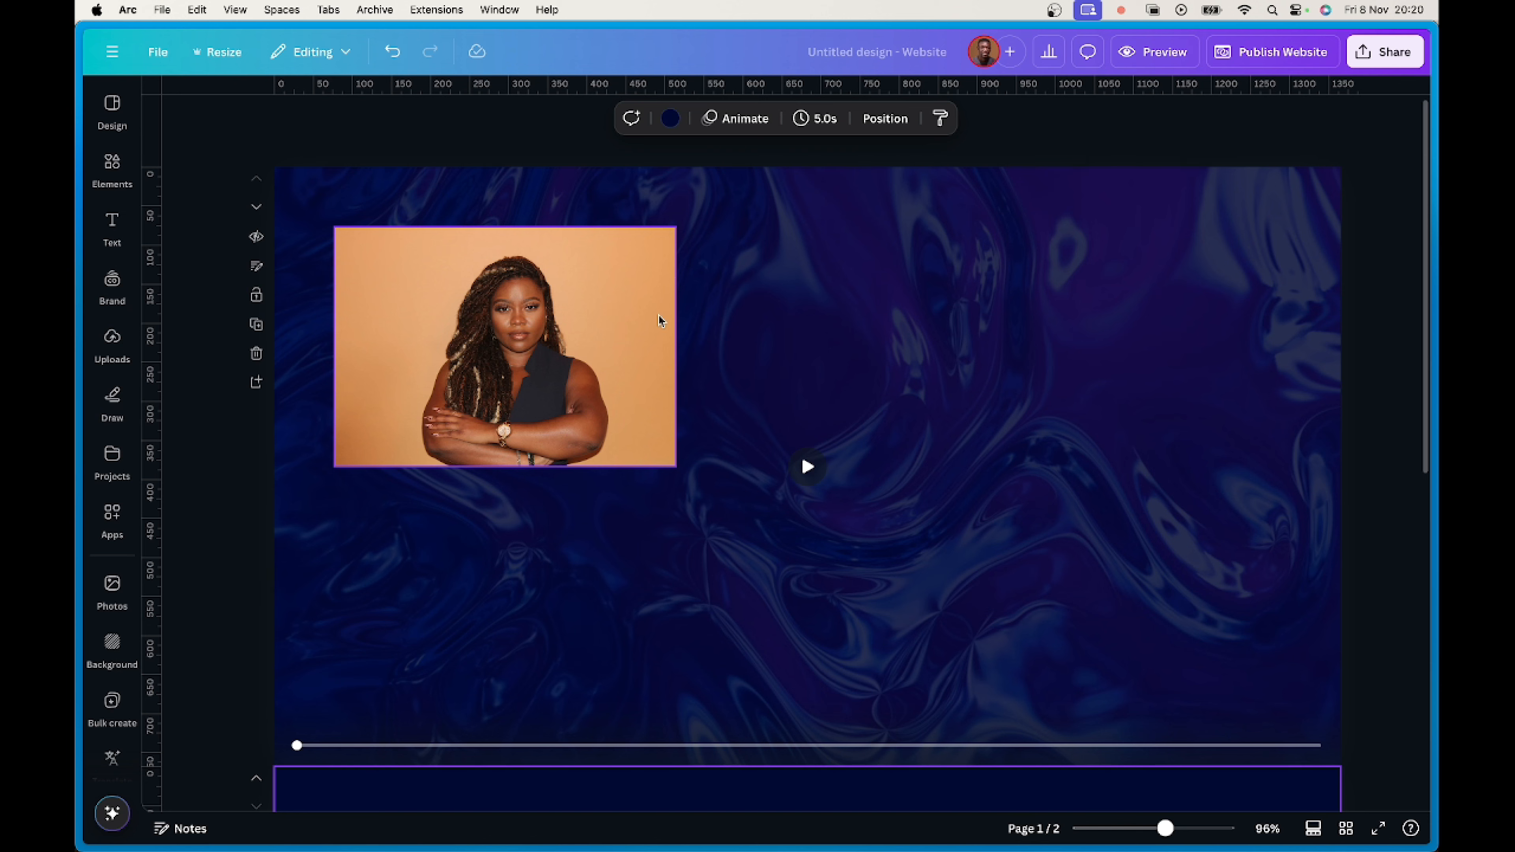
# Preview the website's desktop layout and examine how the two page sections follow each other.
pyautogui.click(1157, 56)
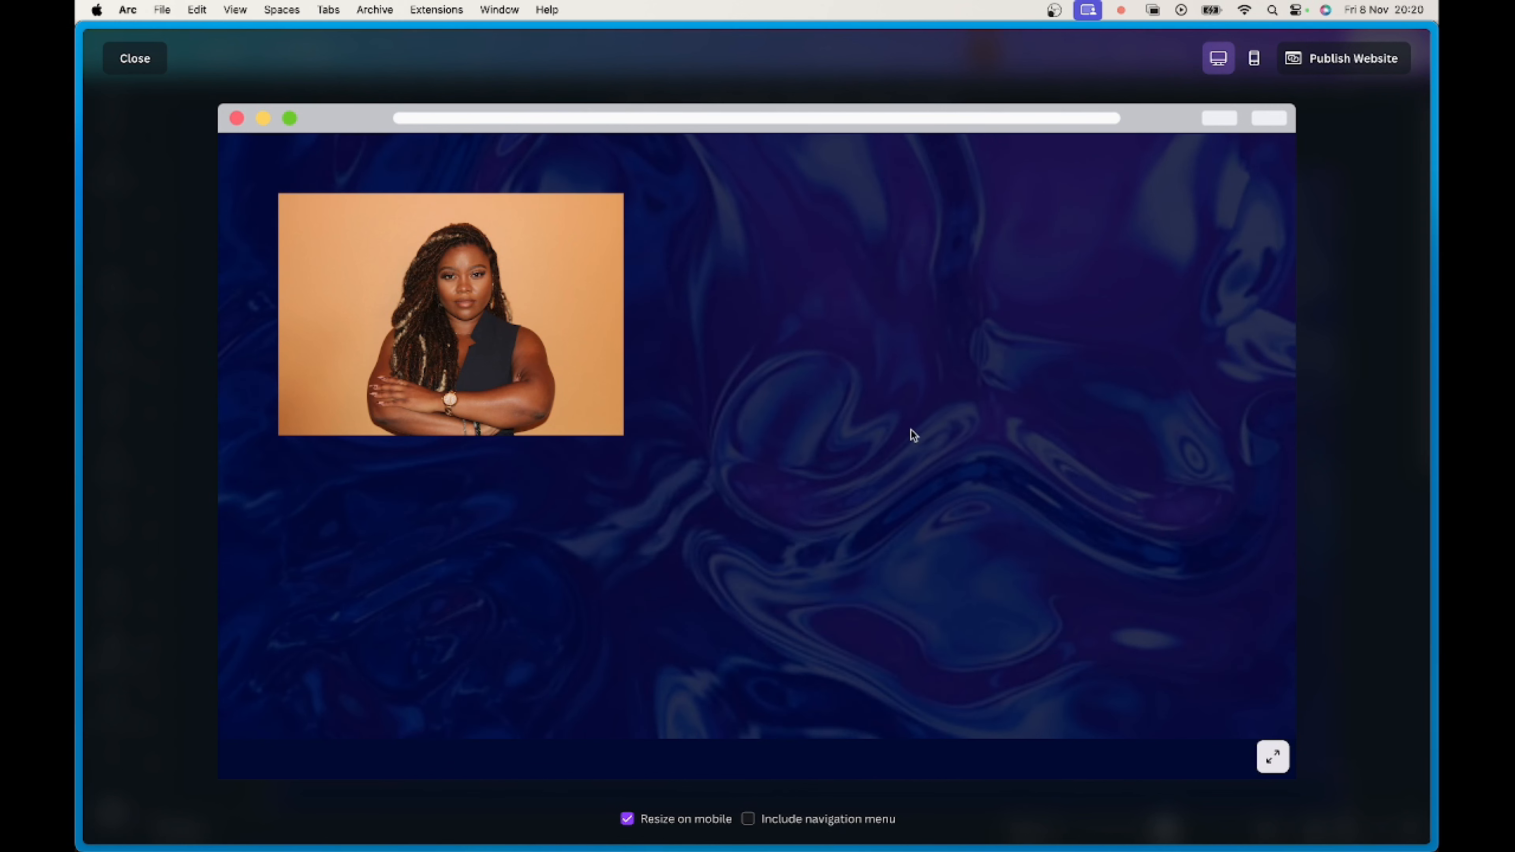
pyautogui.scroll(-10, 931, 434)
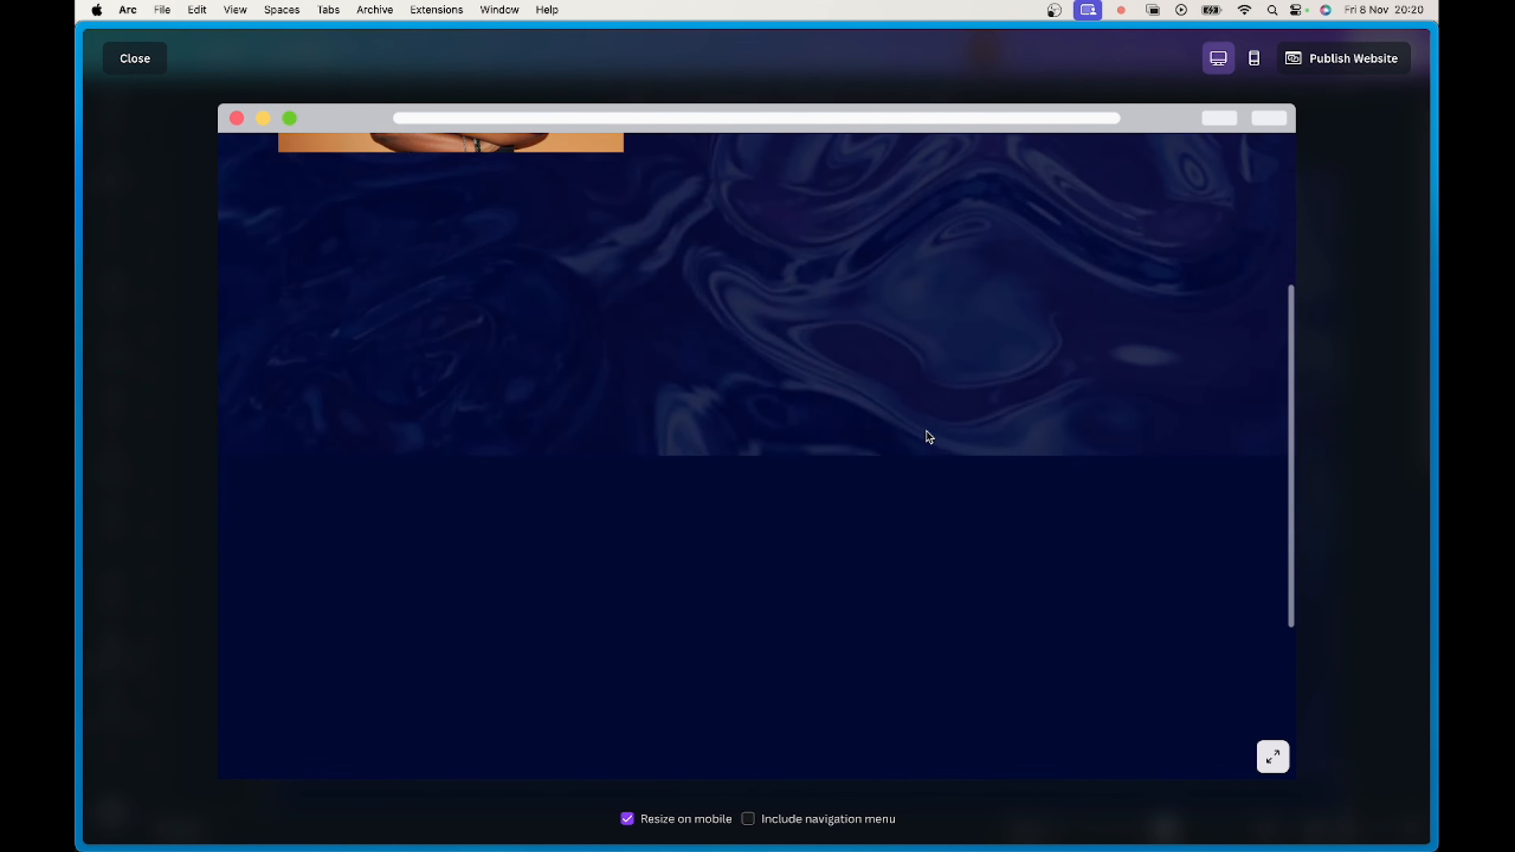
pyautogui.scroll(10, 926, 434)
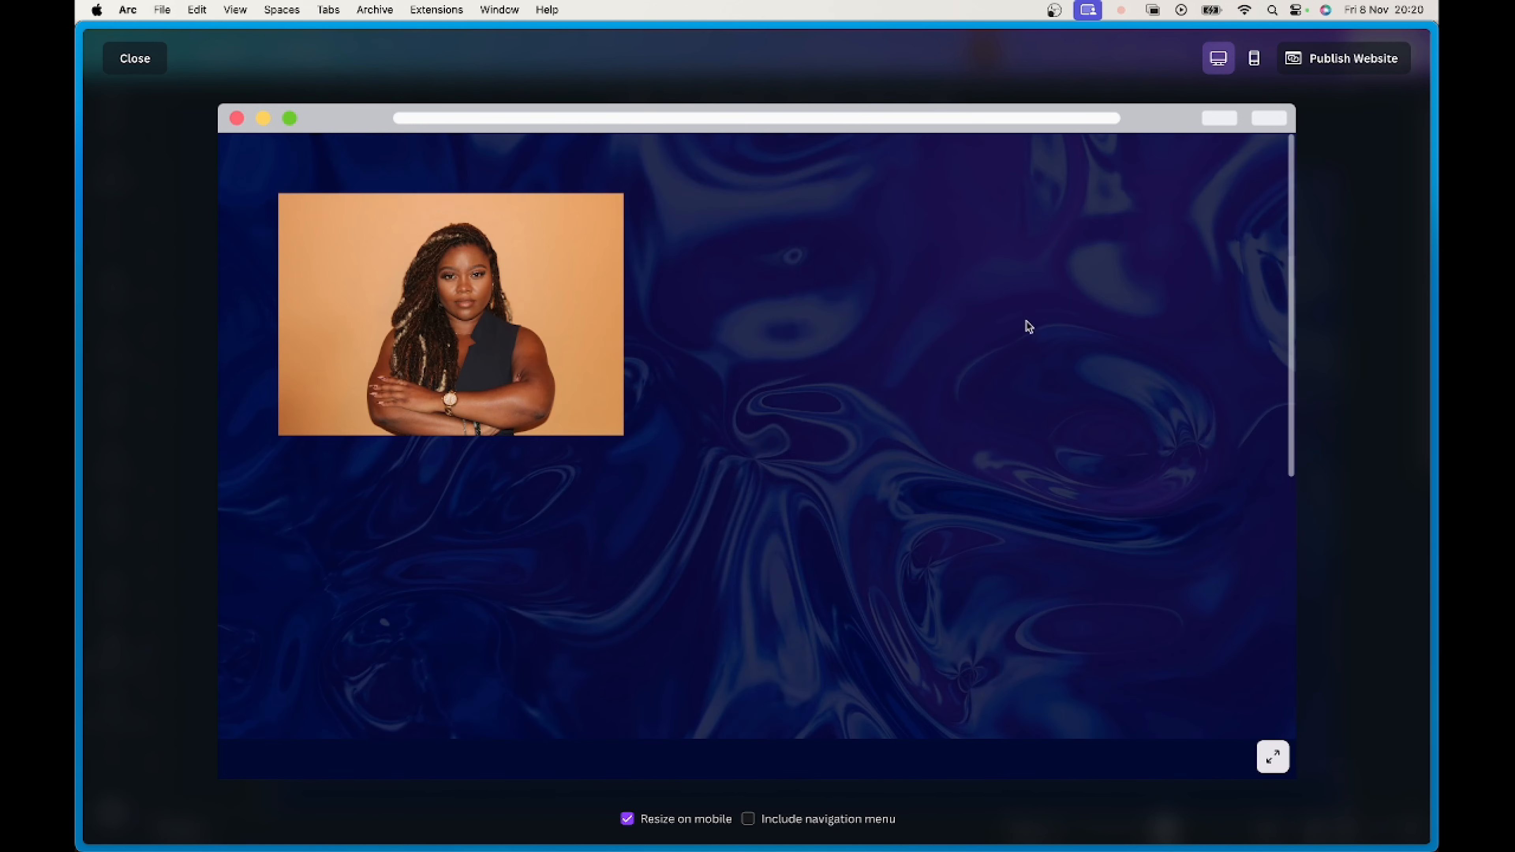
# Examine how the photo, video background and second section look in the mobile preview, then close the preview.
pyautogui.click(1255, 58)
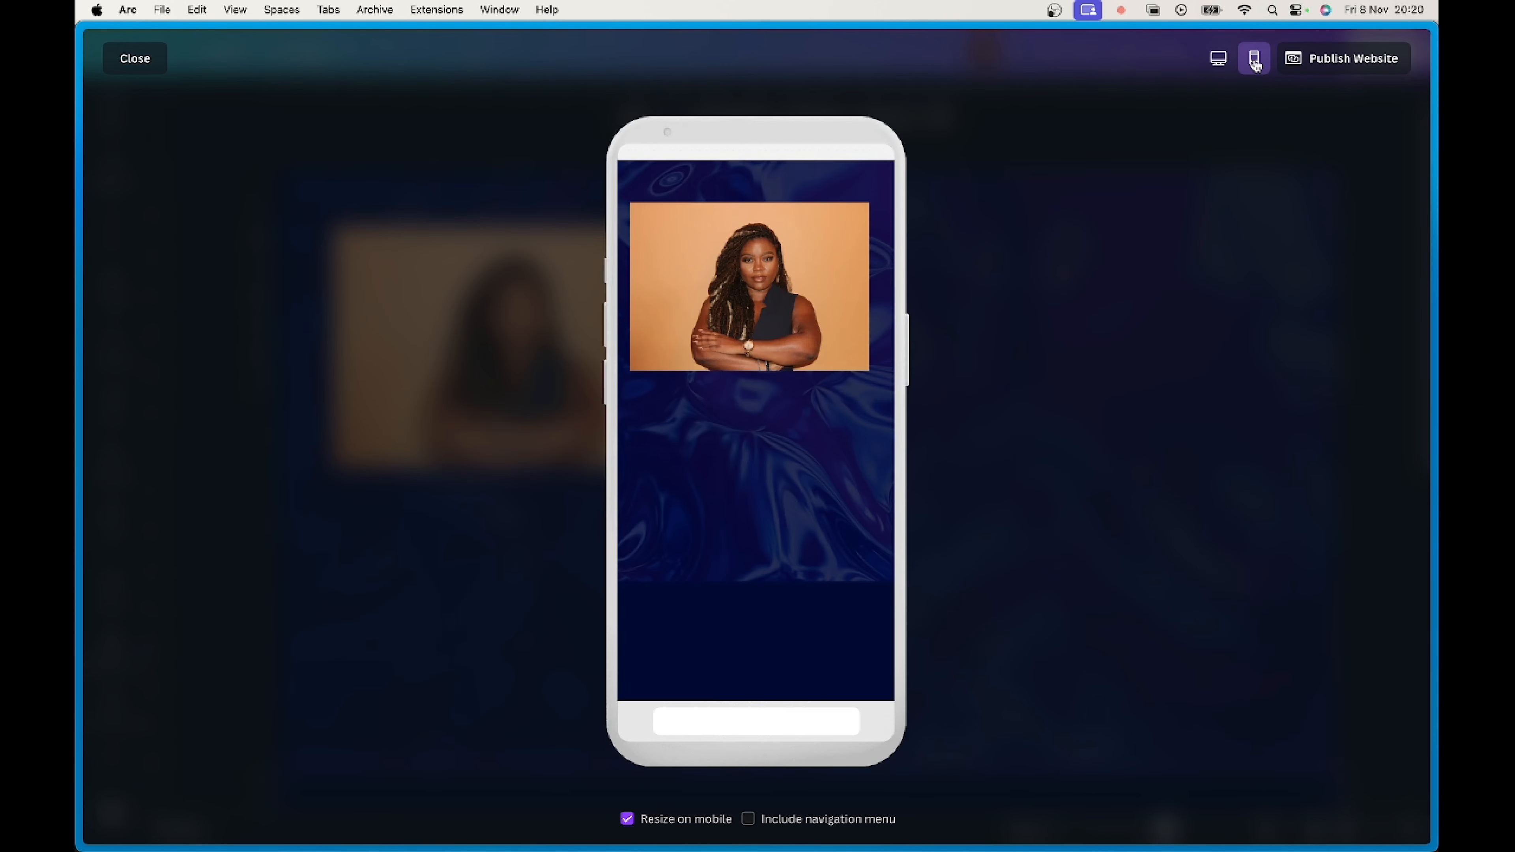
pyautogui.scroll(-2, 755, 387)
pyautogui.scroll(2, 757, 376)
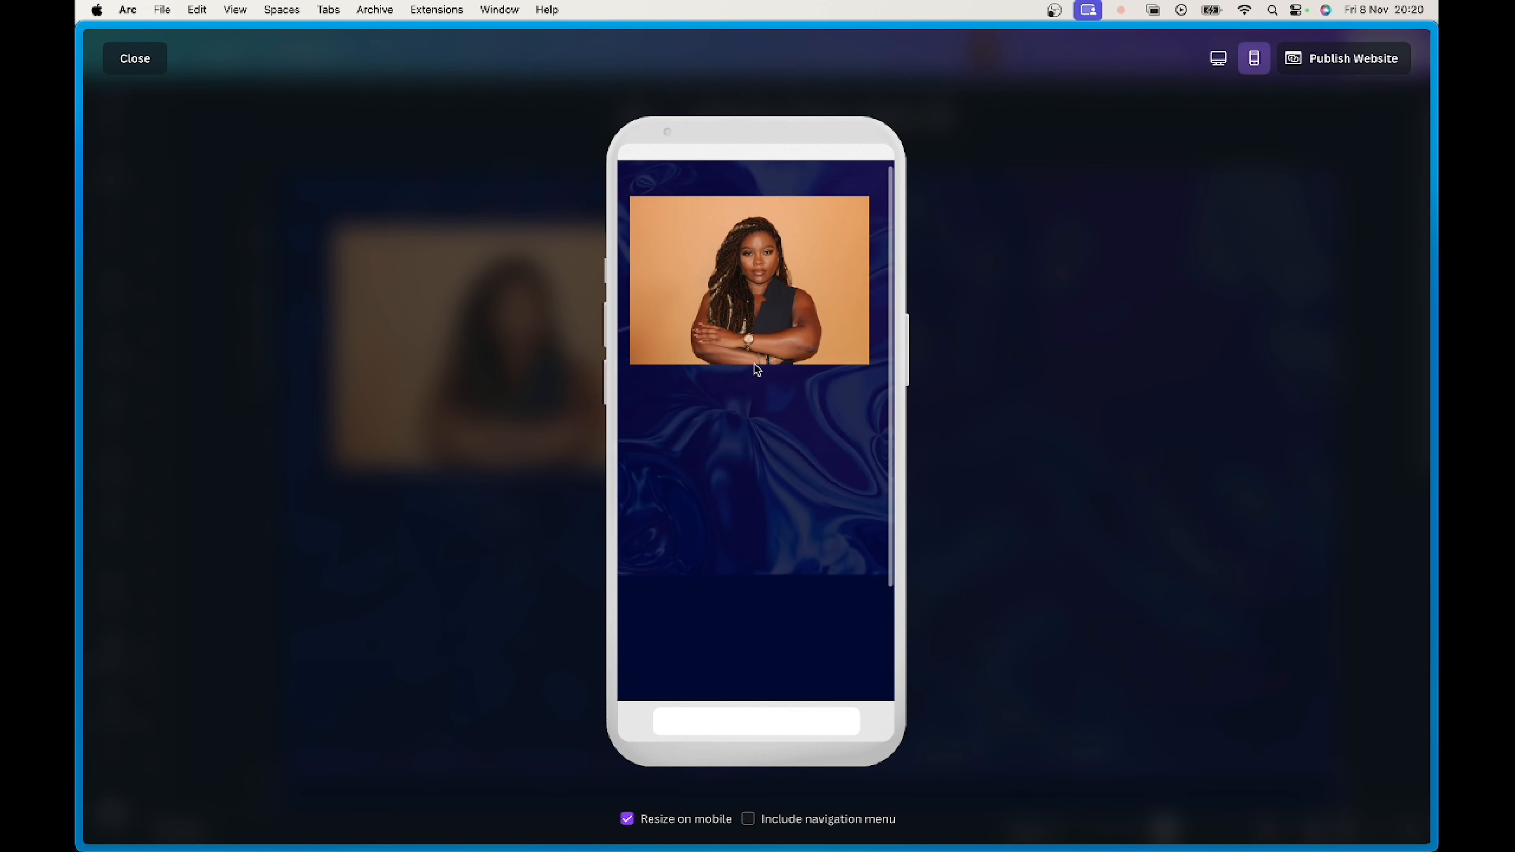
pyautogui.scroll(-3, 771, 340)
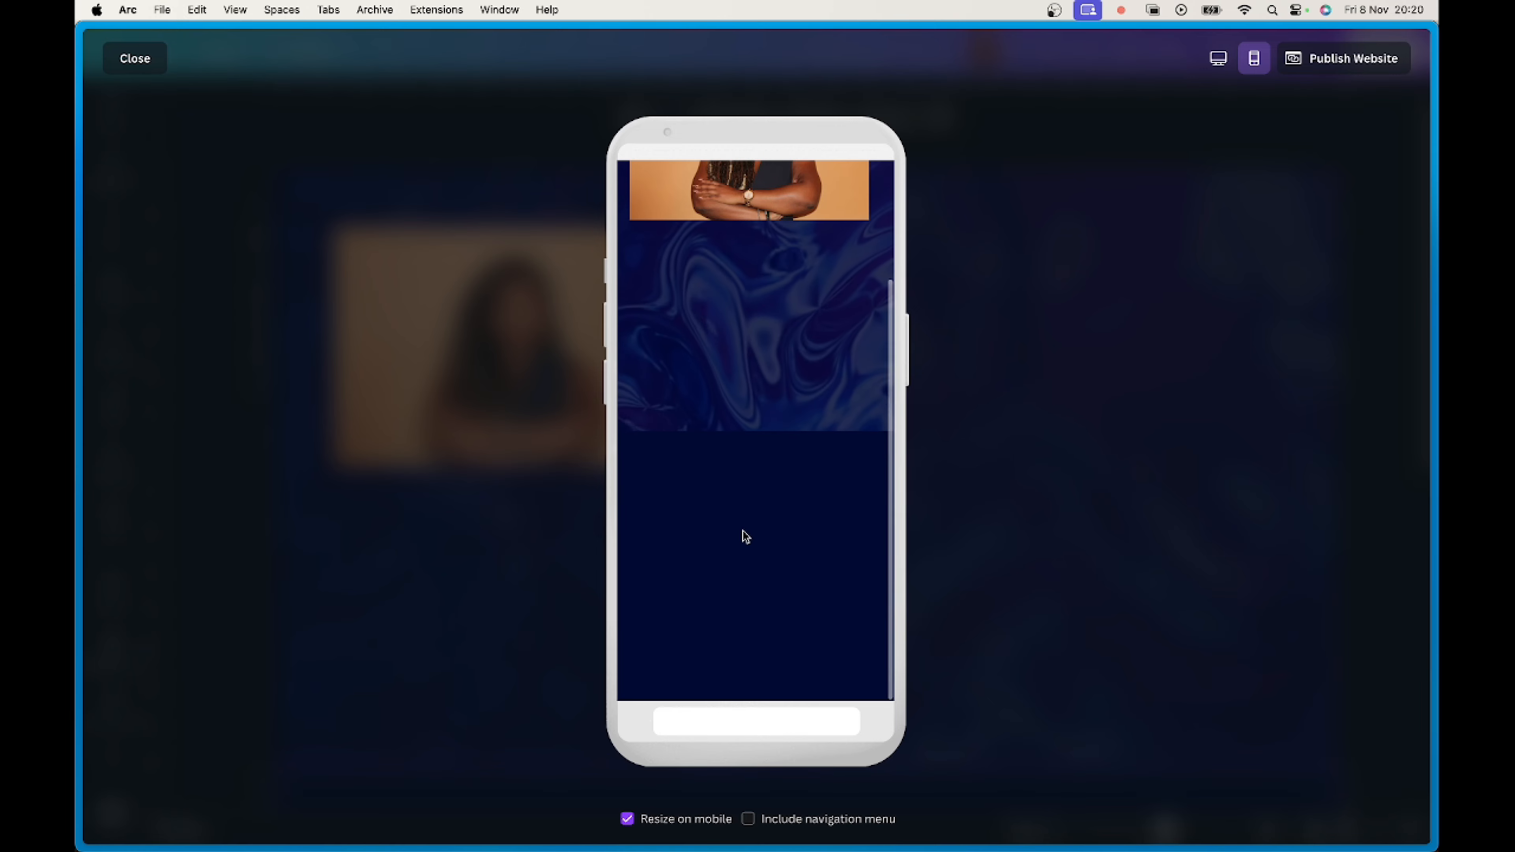
pyautogui.scroll(3, 744, 455)
pyautogui.scroll(-3, 745, 457)
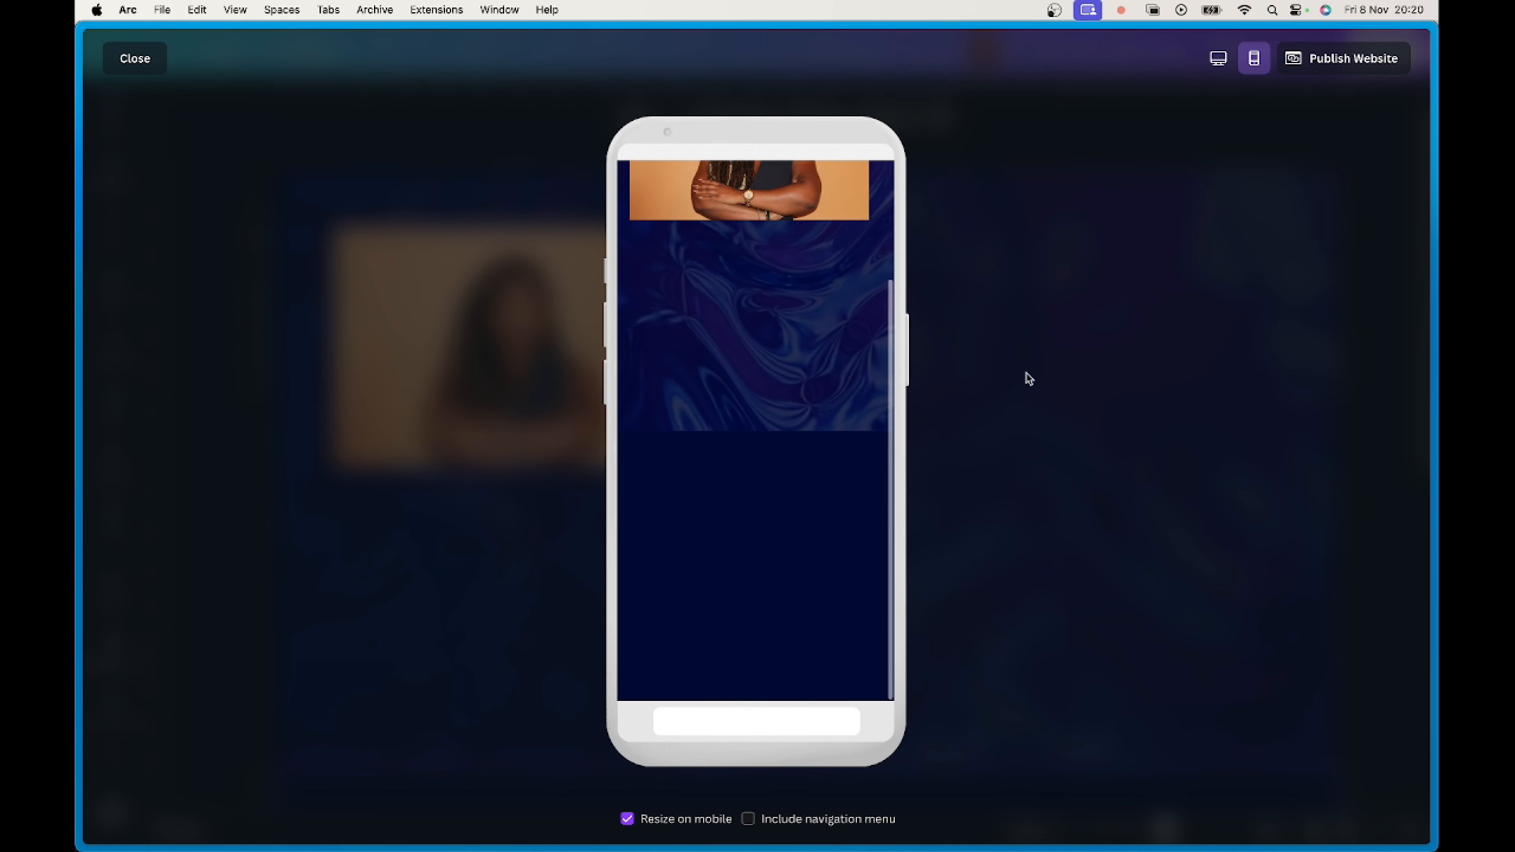
pyautogui.click(134, 58)
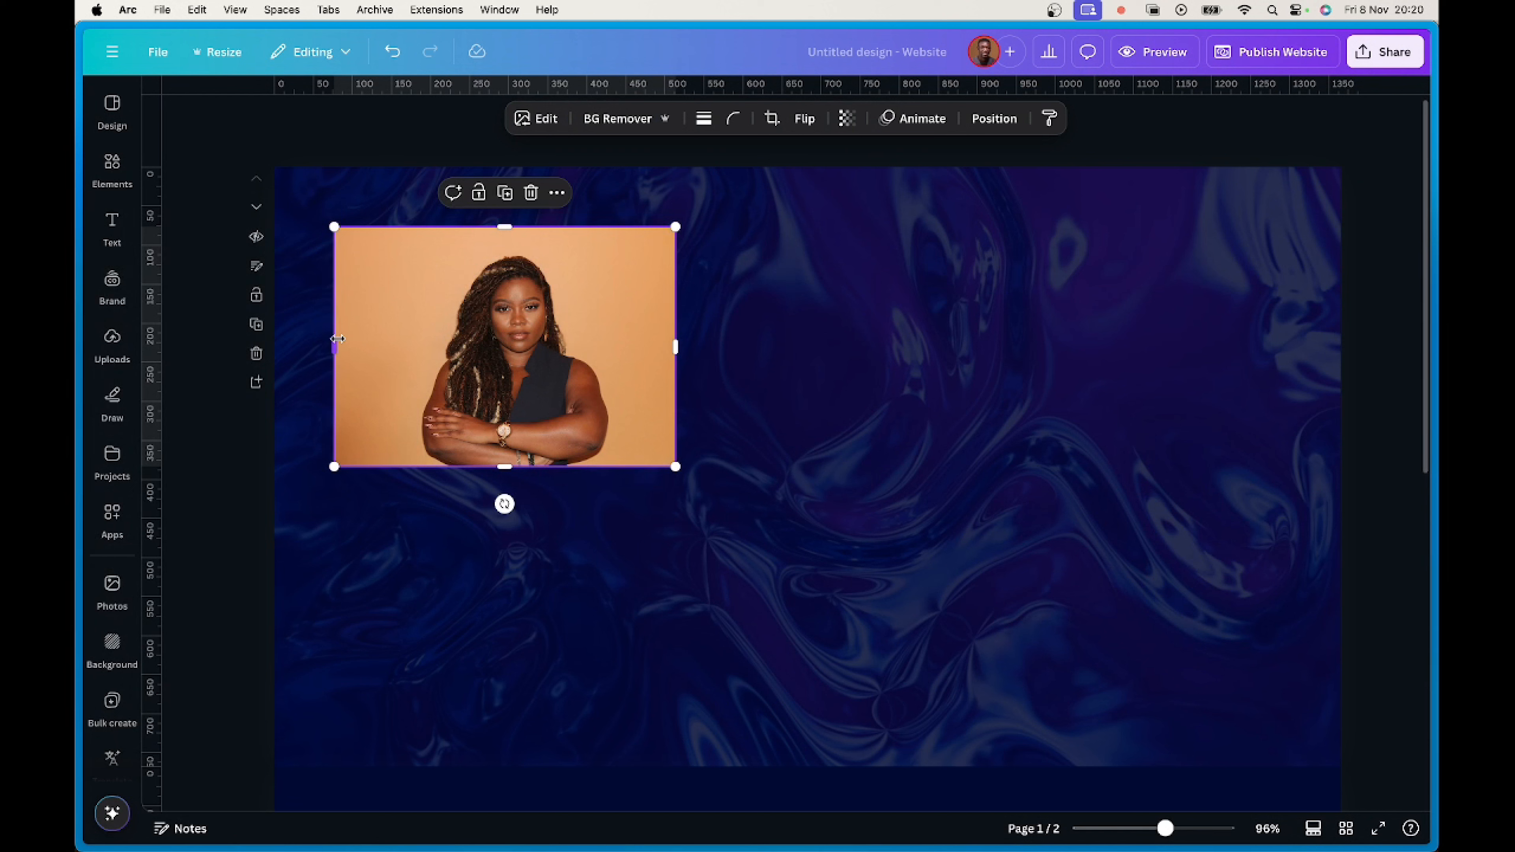
# Crop the woman's photo on both sides to a narrow portrait and shift it closer to the page's left edge.
pyautogui.moveTo(337, 339); pyautogui.dragTo(405, 339)
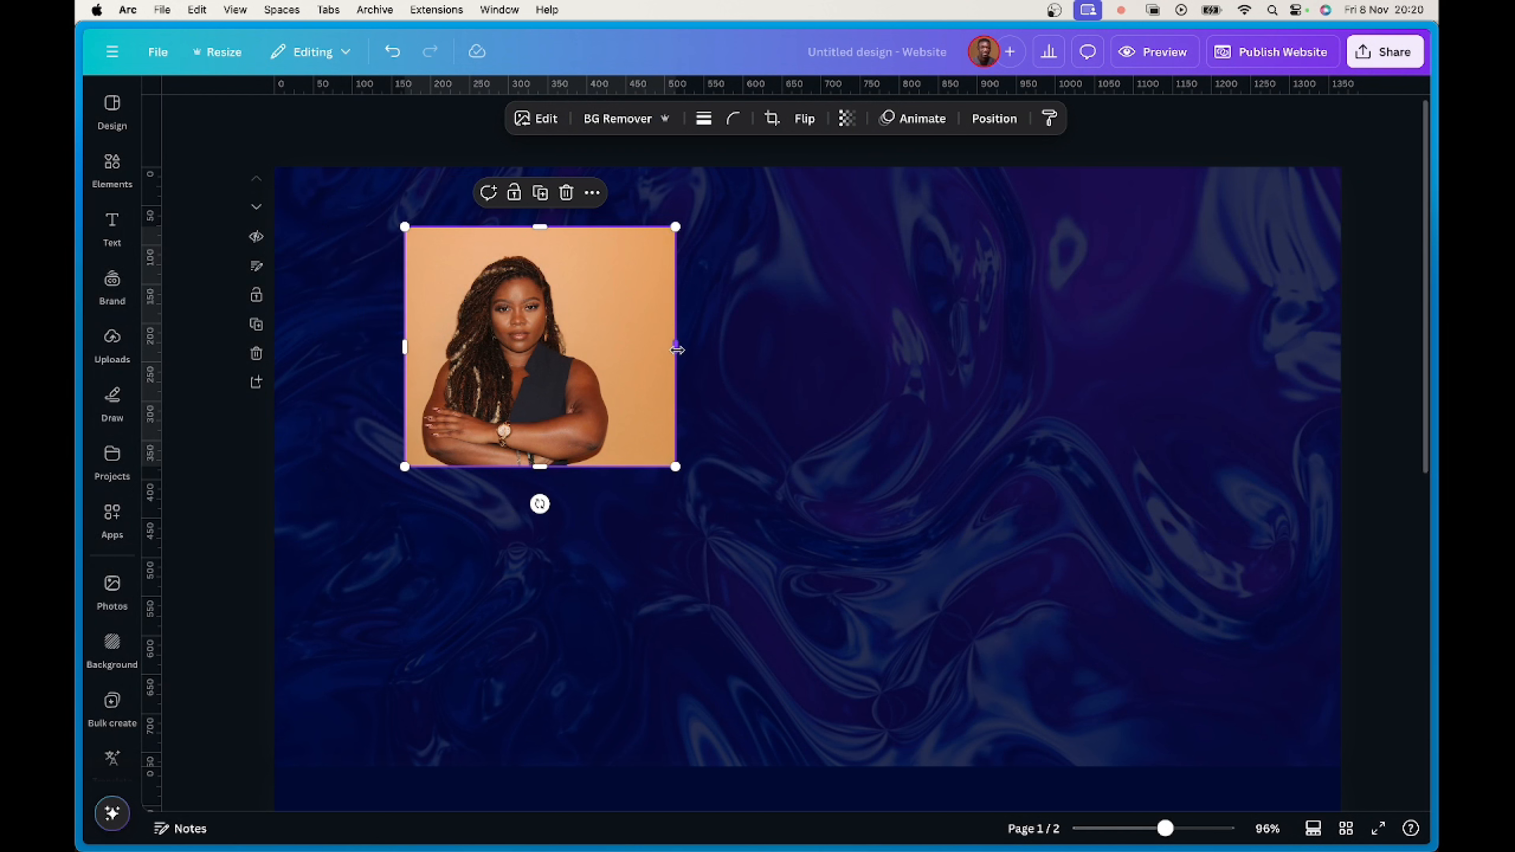
pyautogui.moveTo(677, 349); pyautogui.dragTo(619, 350)
pyautogui.moveTo(512, 340); pyautogui.dragTo(477, 339)
# Clear the "woman" search, browse the Frame elements and add the circle frame to the page.
pyautogui.click(112, 167)
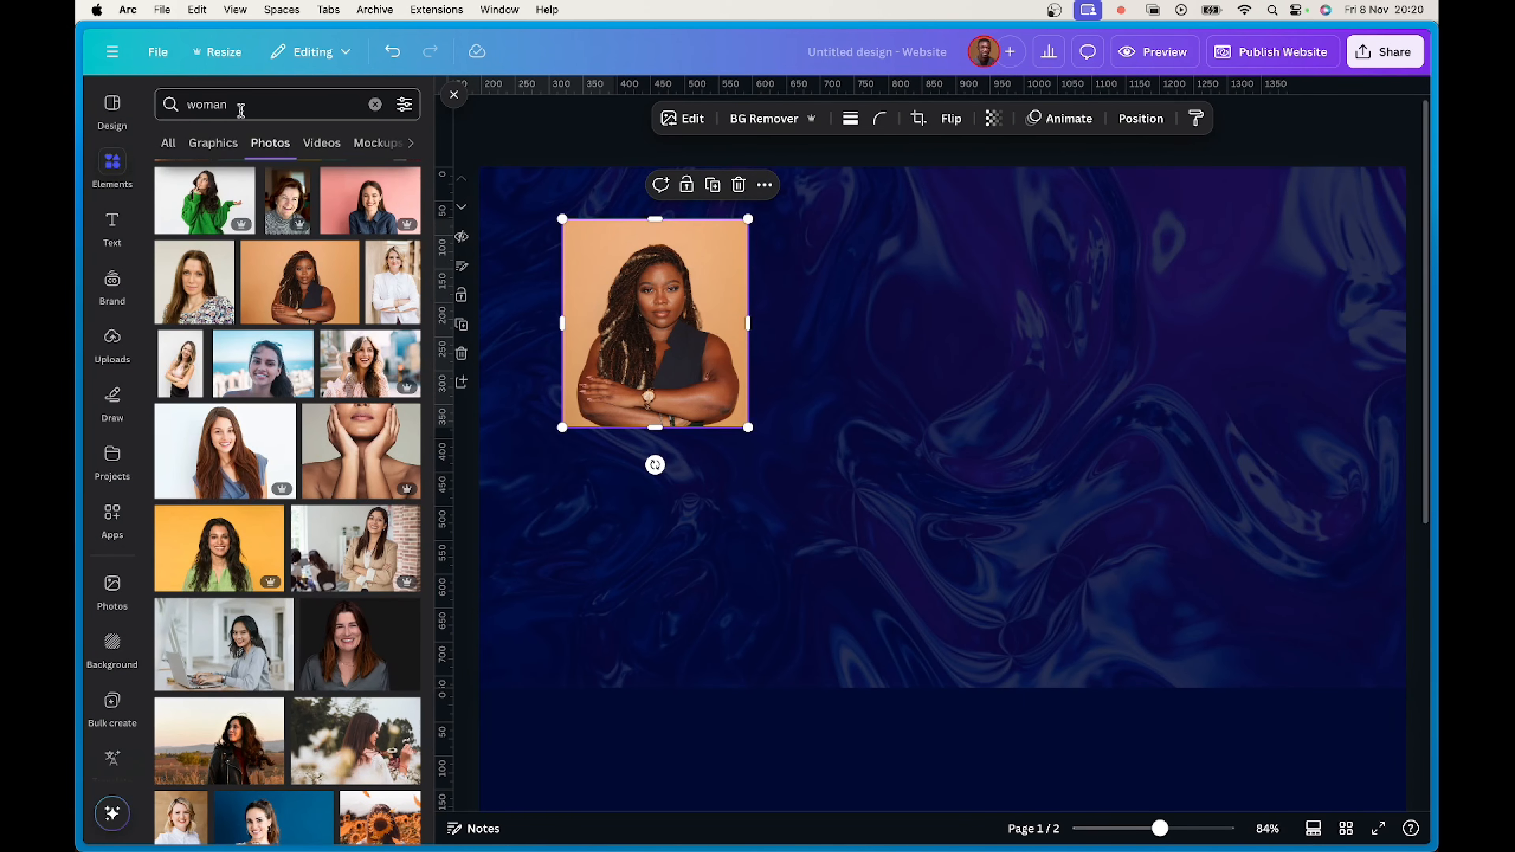
pyautogui.click(241, 108)
pyautogui.click(111, 166)
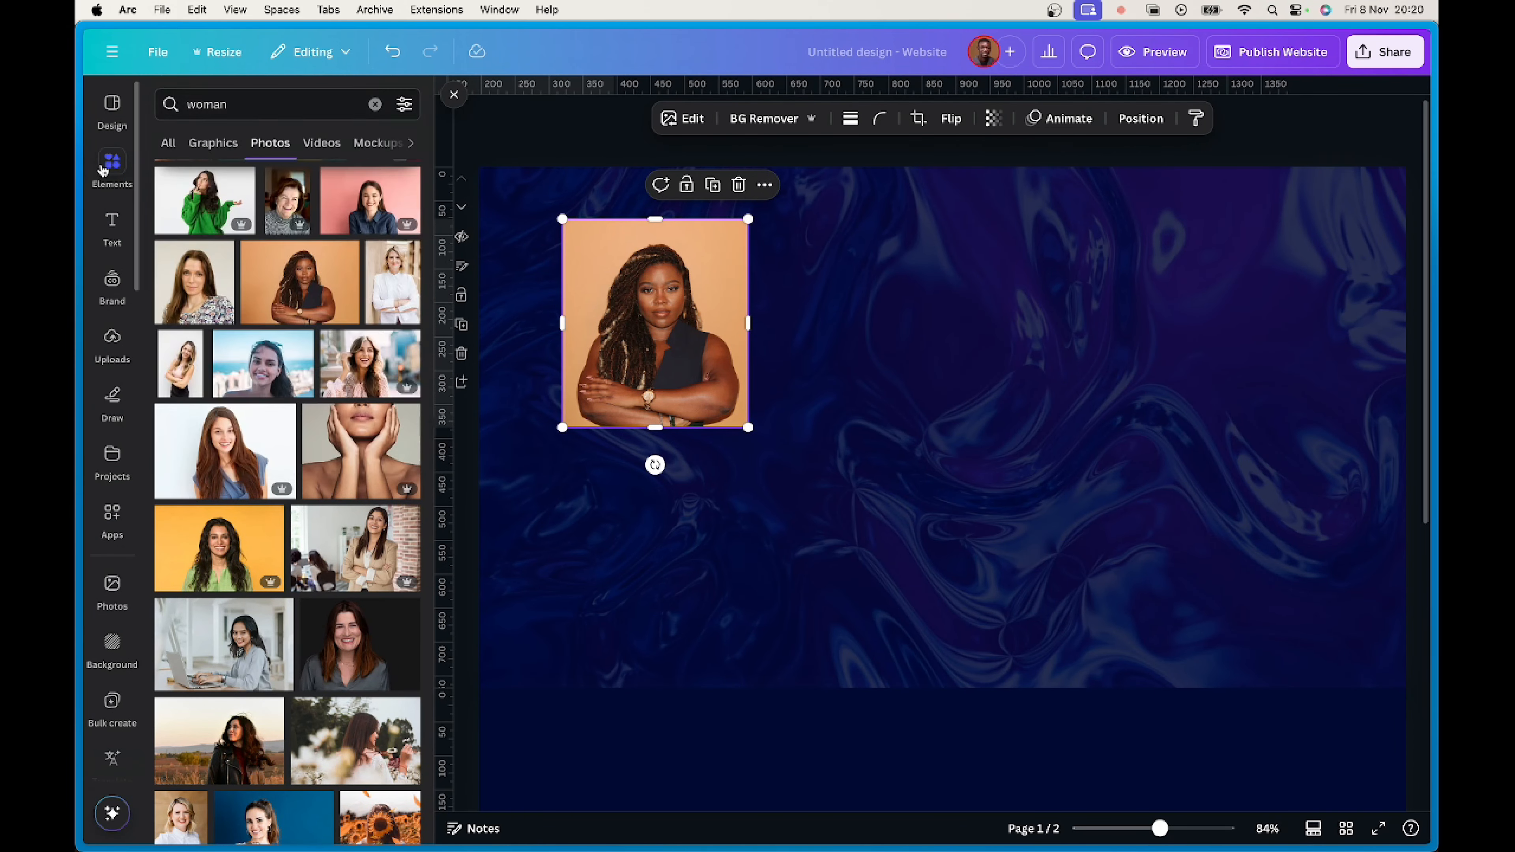
pyautogui.click(371, 116)
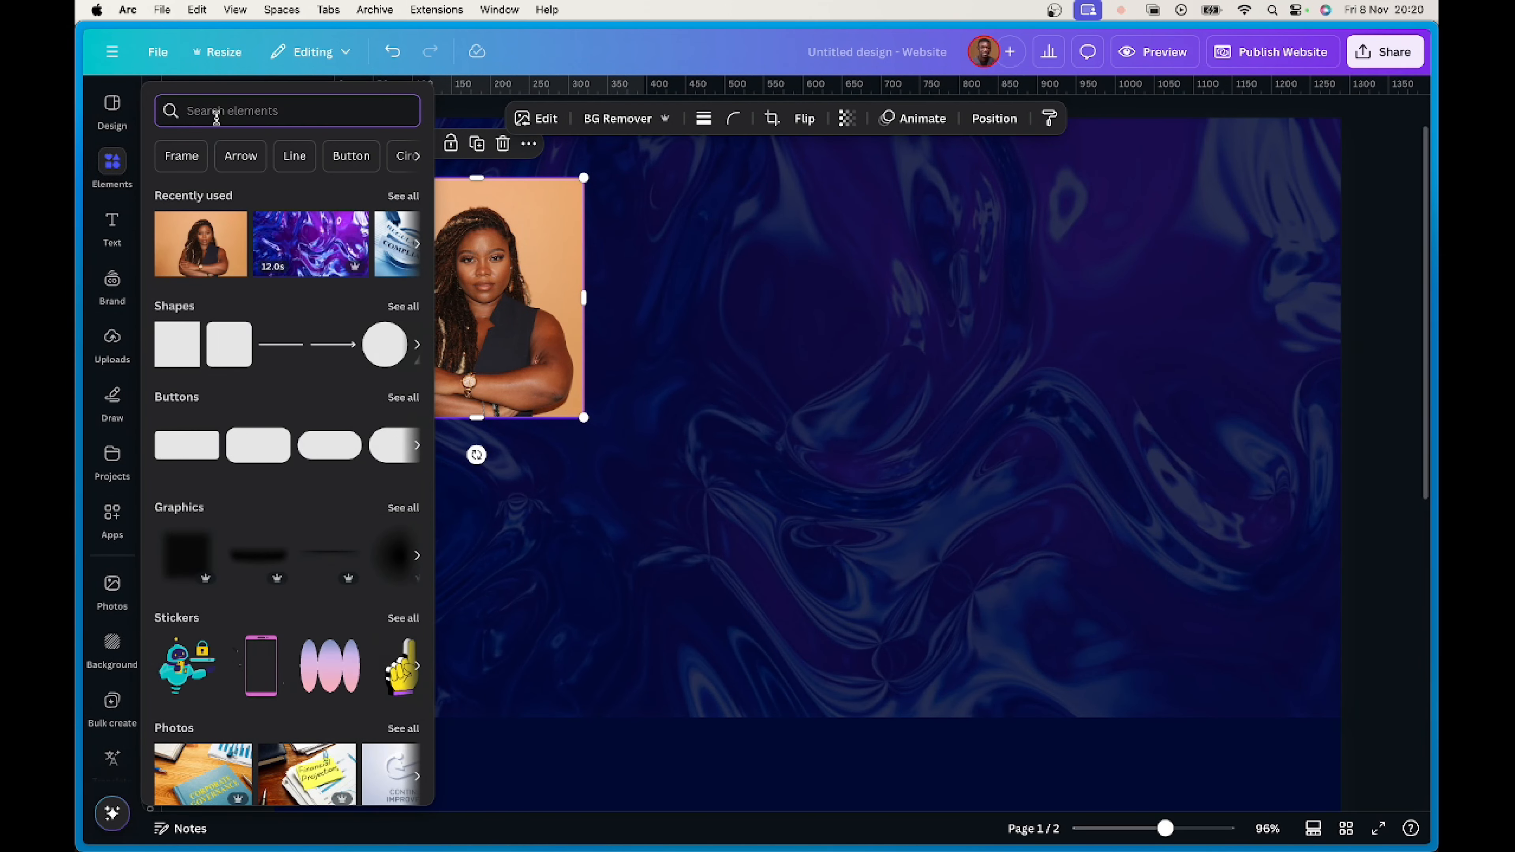
pyautogui.click(182, 158)
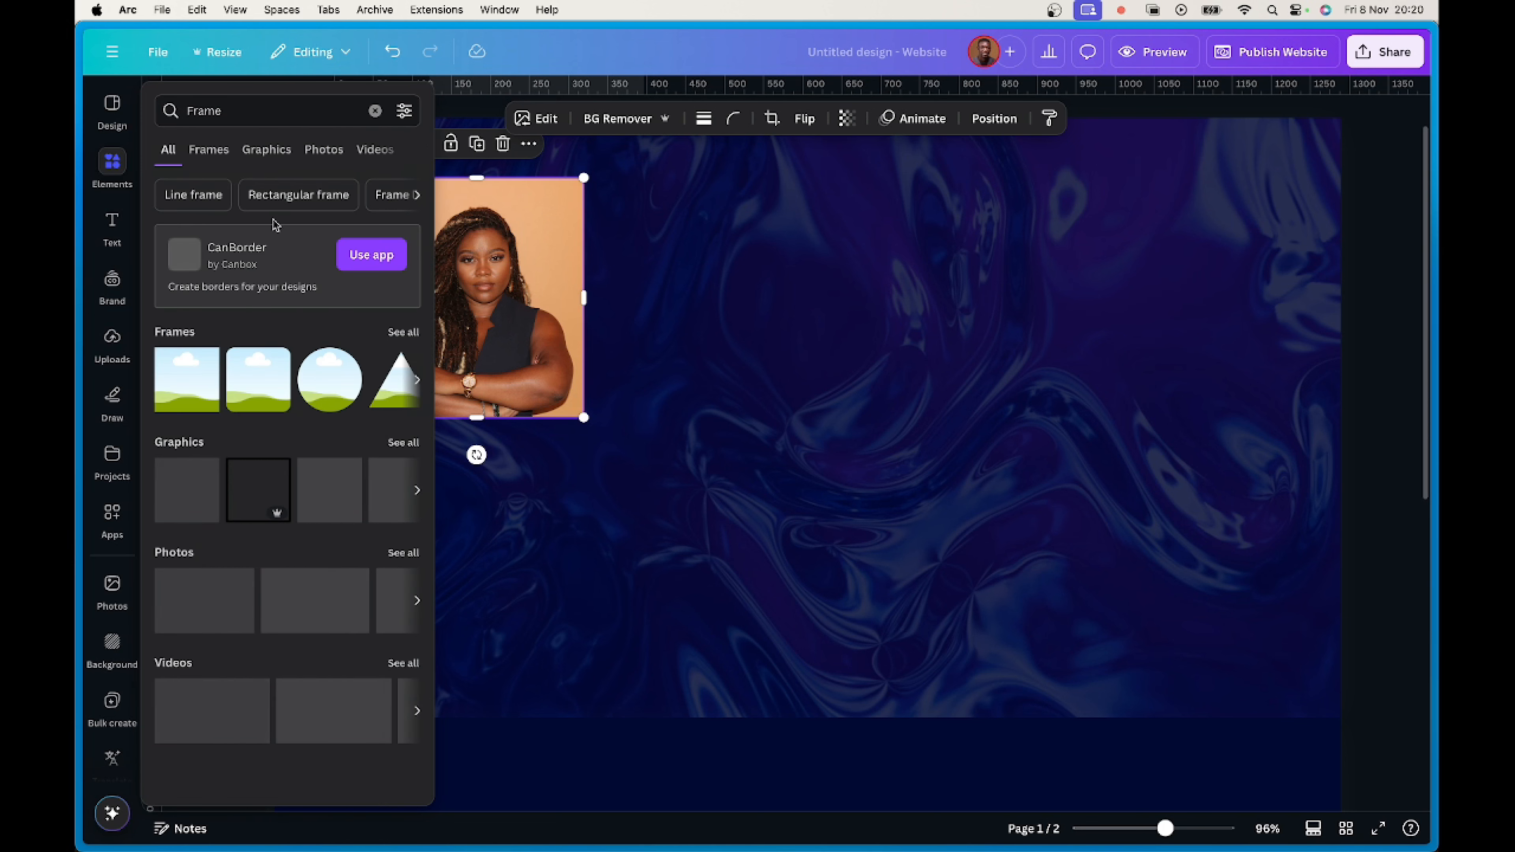
pyautogui.click(320, 405)
# Fill the circle frame with the woman's photo and place it, scaled down to about 290 px wide, near the page's upper-left corner.
pyautogui.click(536, 289)
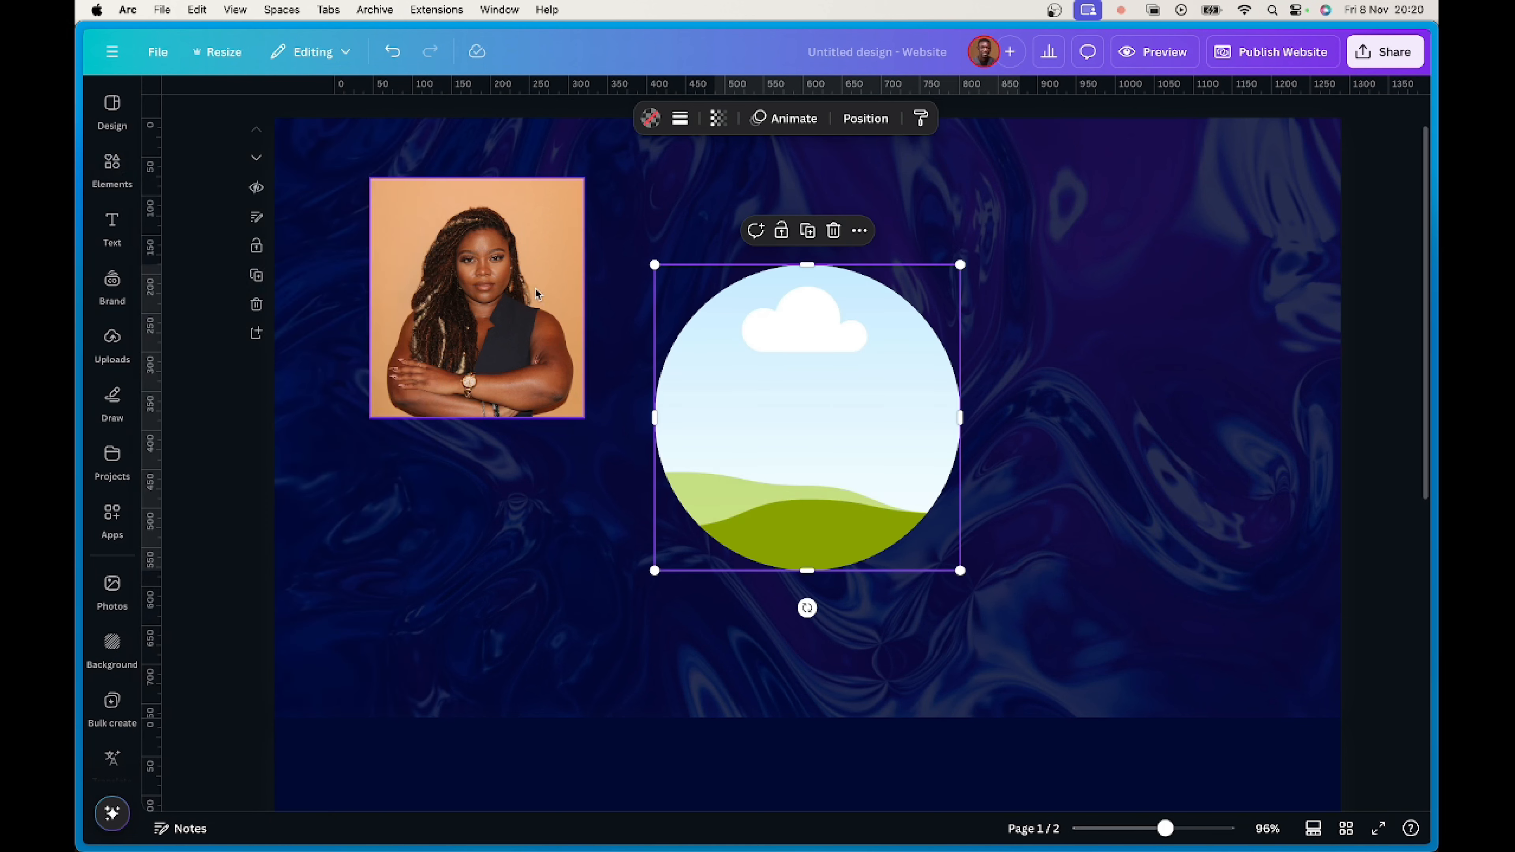
pyautogui.moveTo(537, 289); pyautogui.dragTo(552, 336)
pyautogui.moveTo(627, 496); pyautogui.dragTo(549, 418)
pyautogui.moveTo(461, 336); pyautogui.dragTo(489, 345)
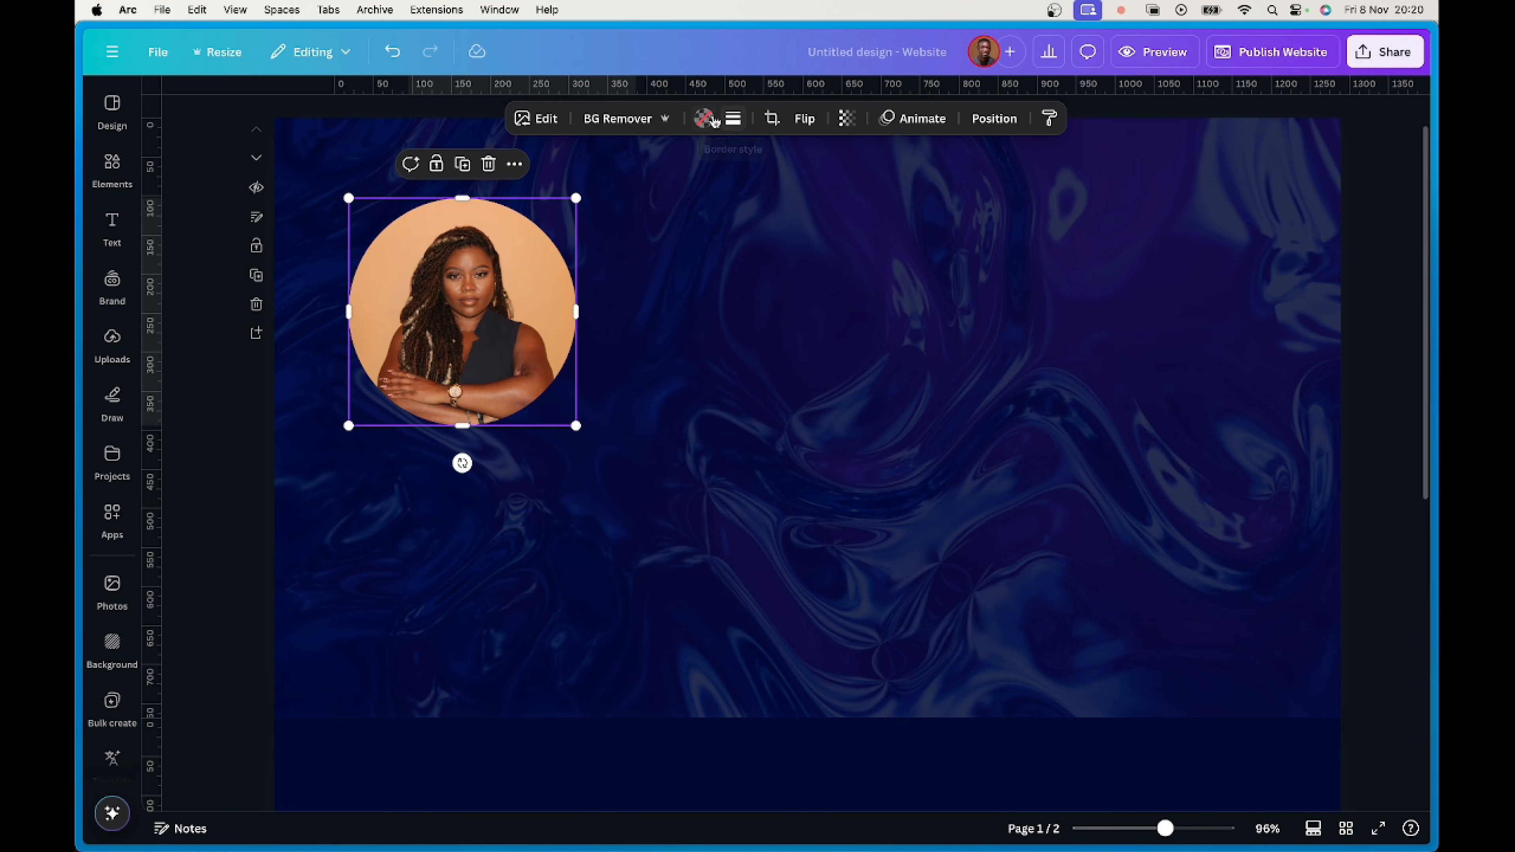
# Give the circular photo a thick solid border and color it medium blue from the default solid colors.
pyautogui.click(733, 118)
pyautogui.moveTo(630, 224); pyautogui.dragTo(658, 228)
pyautogui.click(719, 118)
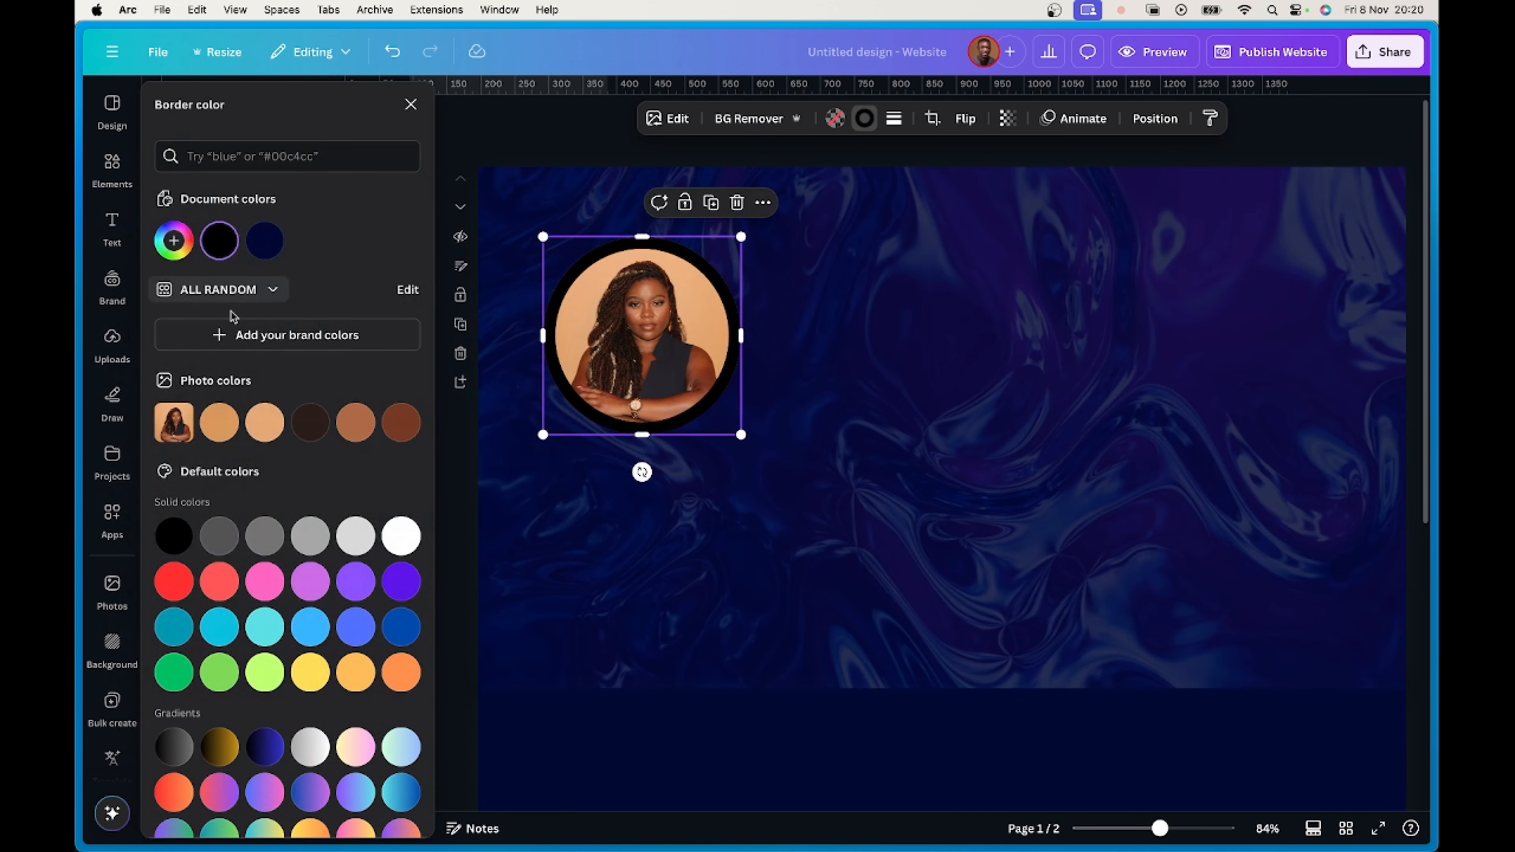
pyautogui.click(316, 674)
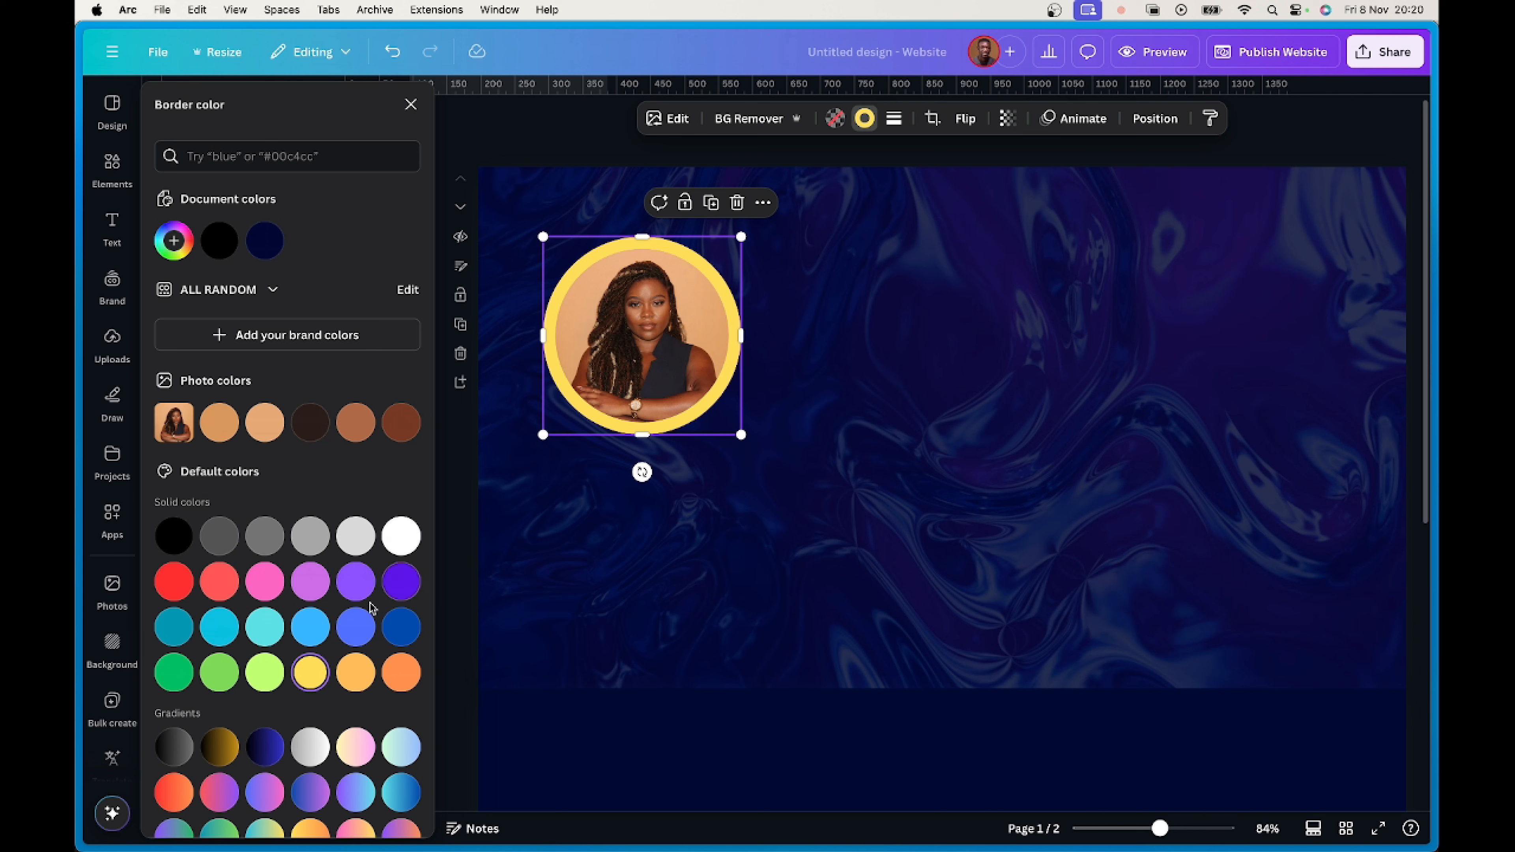
pyautogui.click(356, 628)
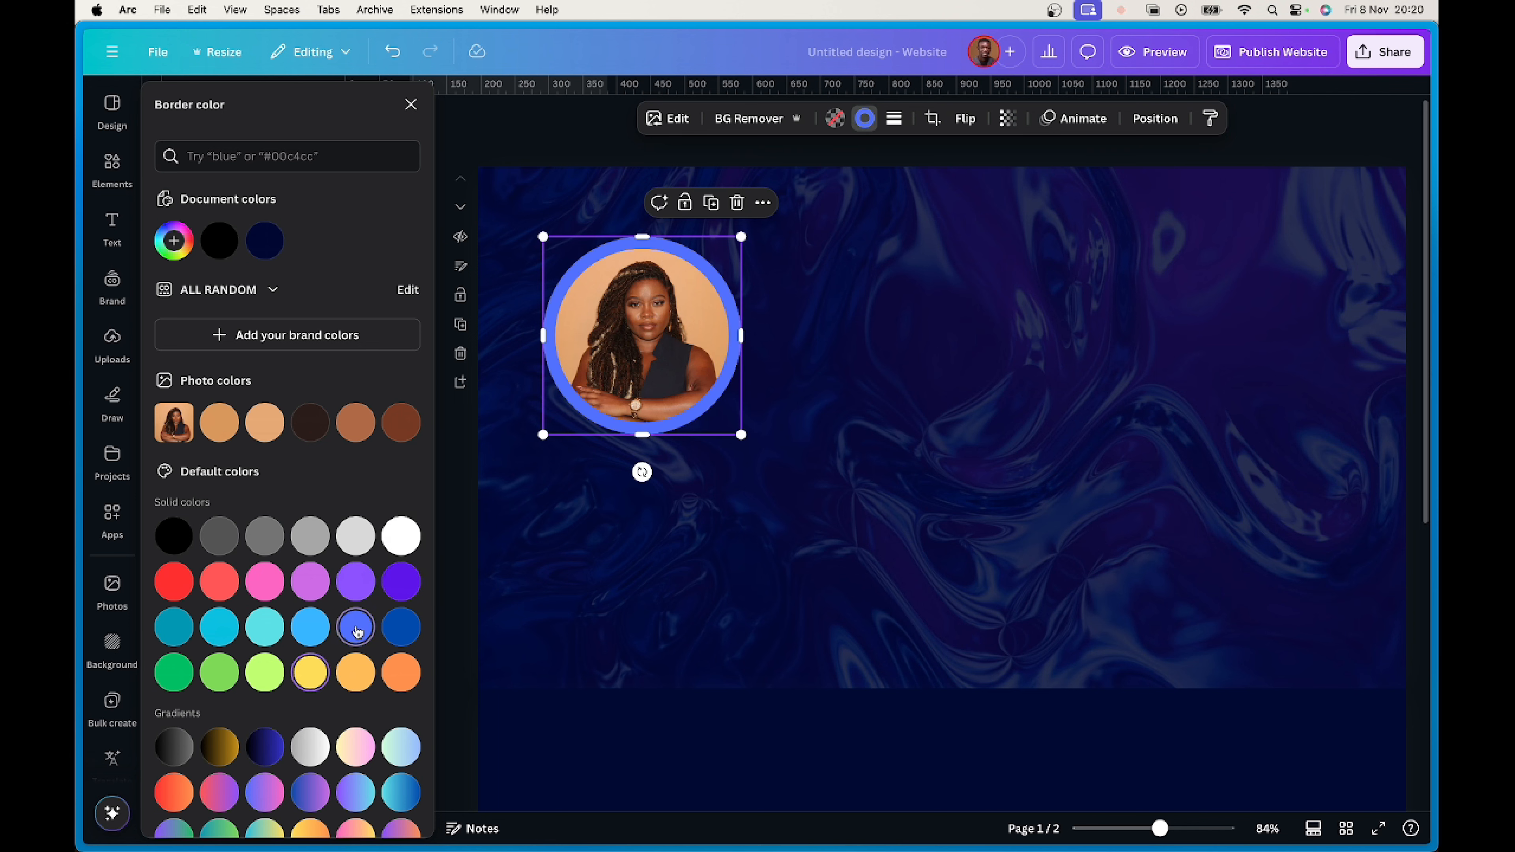
pyautogui.click(833, 310)
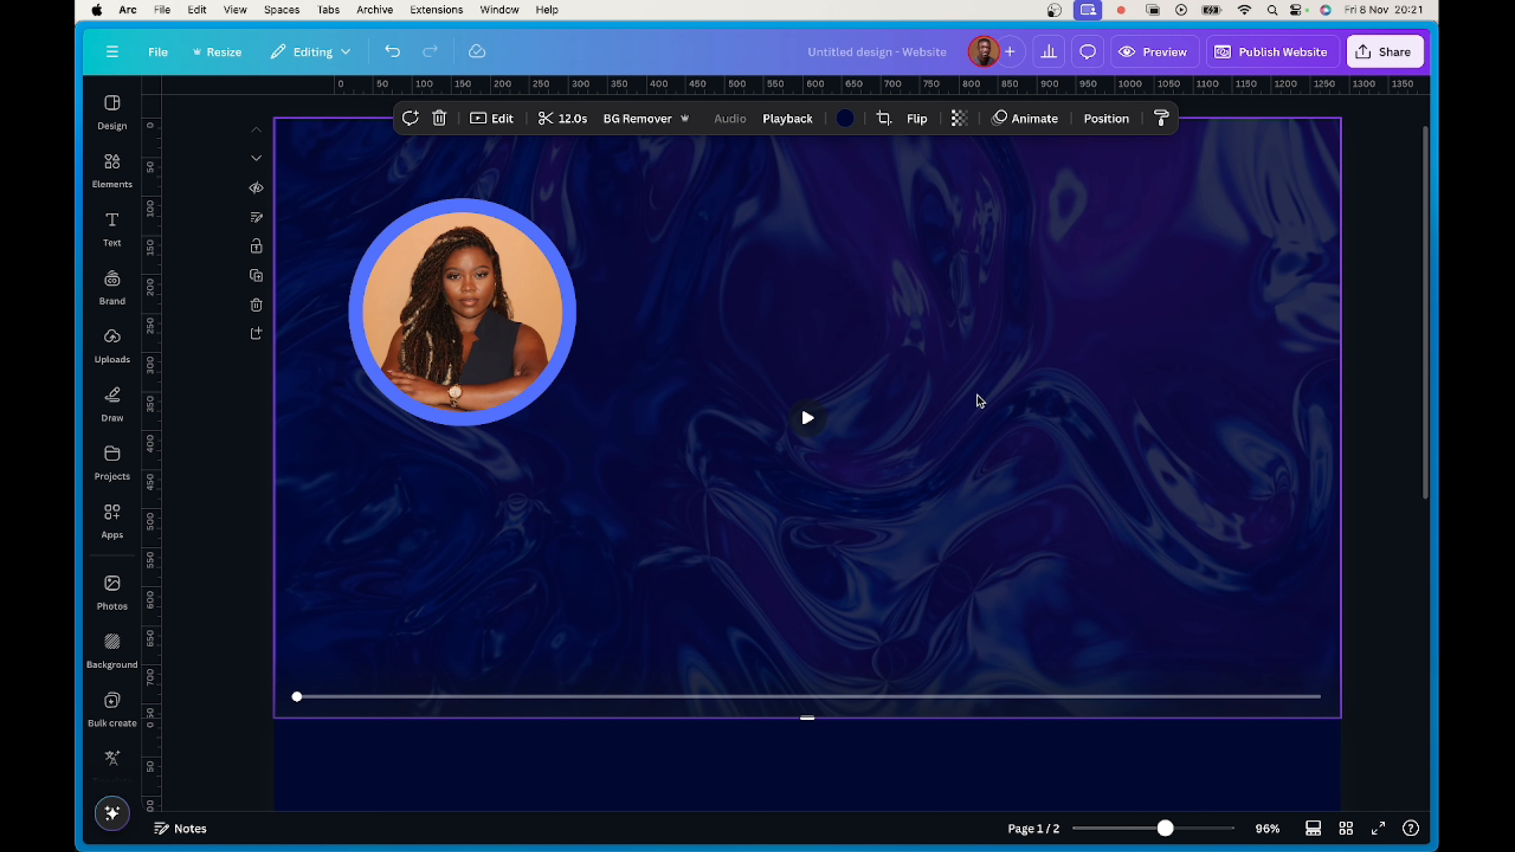
# Switch to Telegram, copy the YouTube link from the video editing class message in The Free Canva Class chat, and return to Canva.
pyautogui.moveTo(1009, 843)
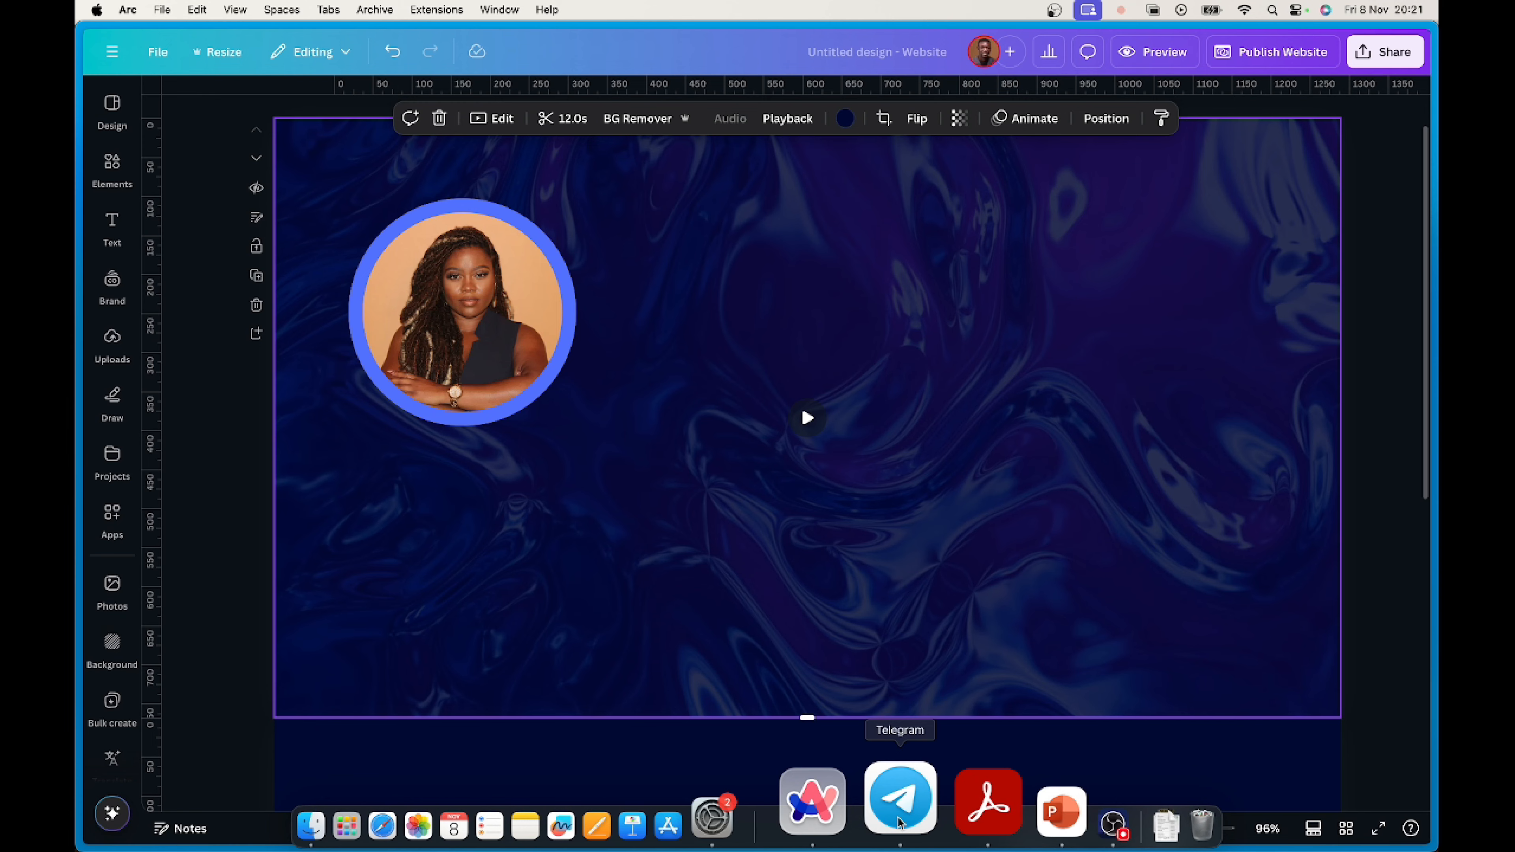
pyautogui.click(901, 822)
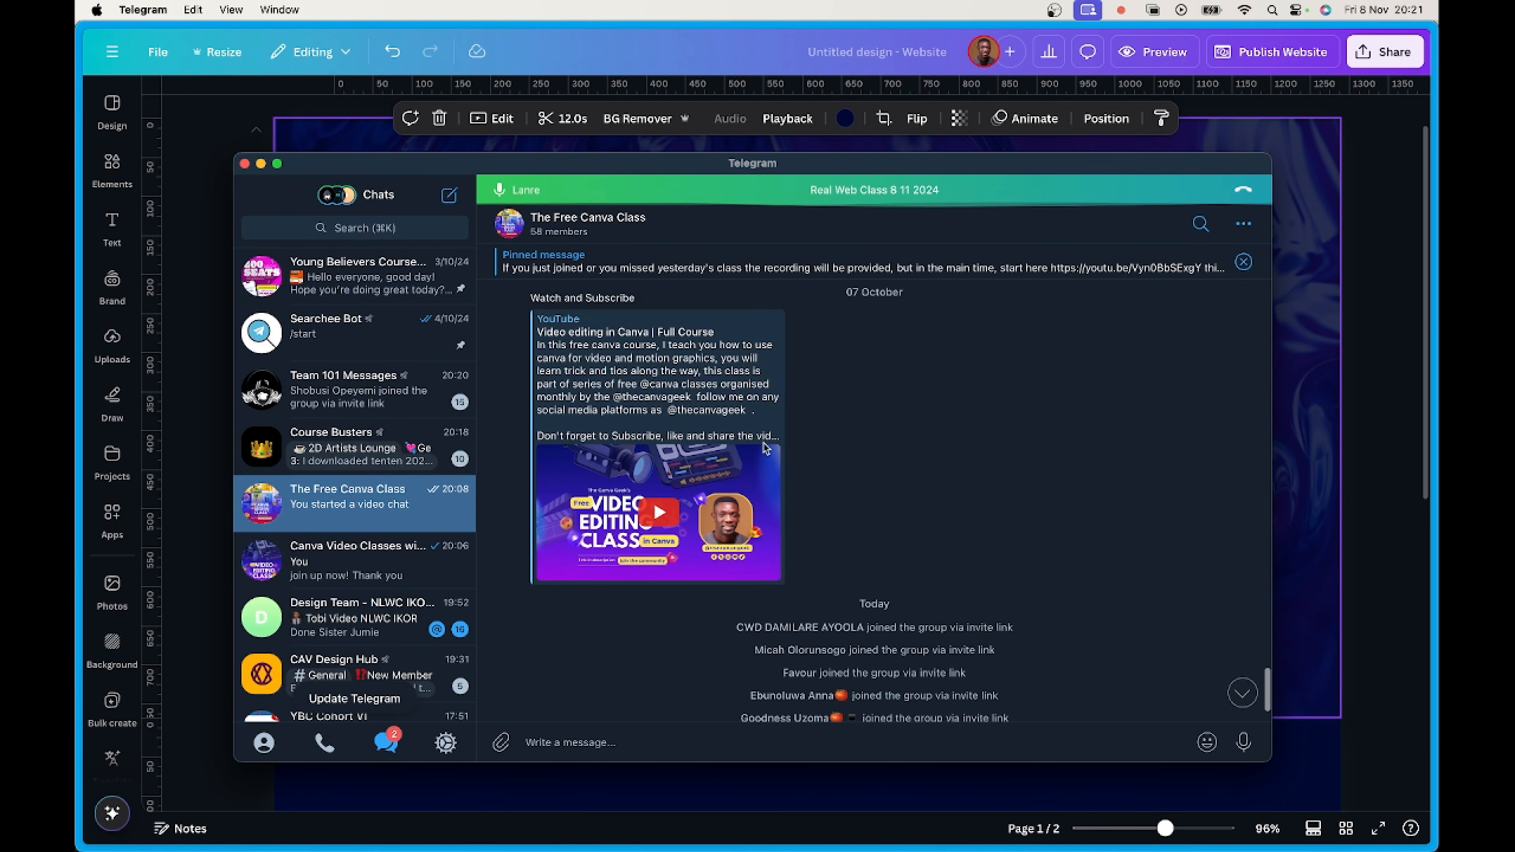
pyautogui.scroll(3, 787, 442)
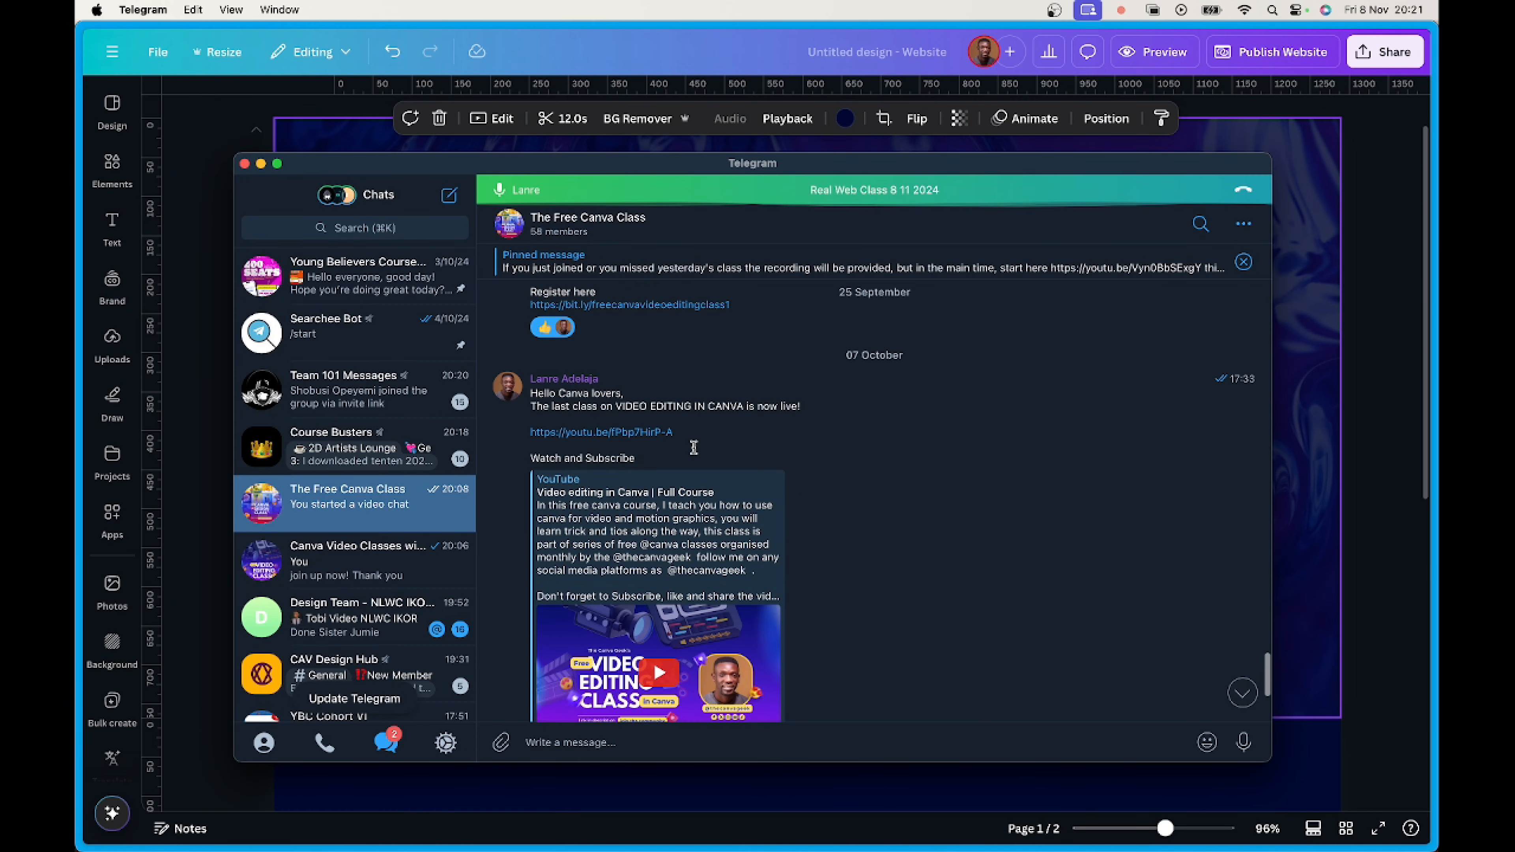
pyautogui.rightClick(626, 439)
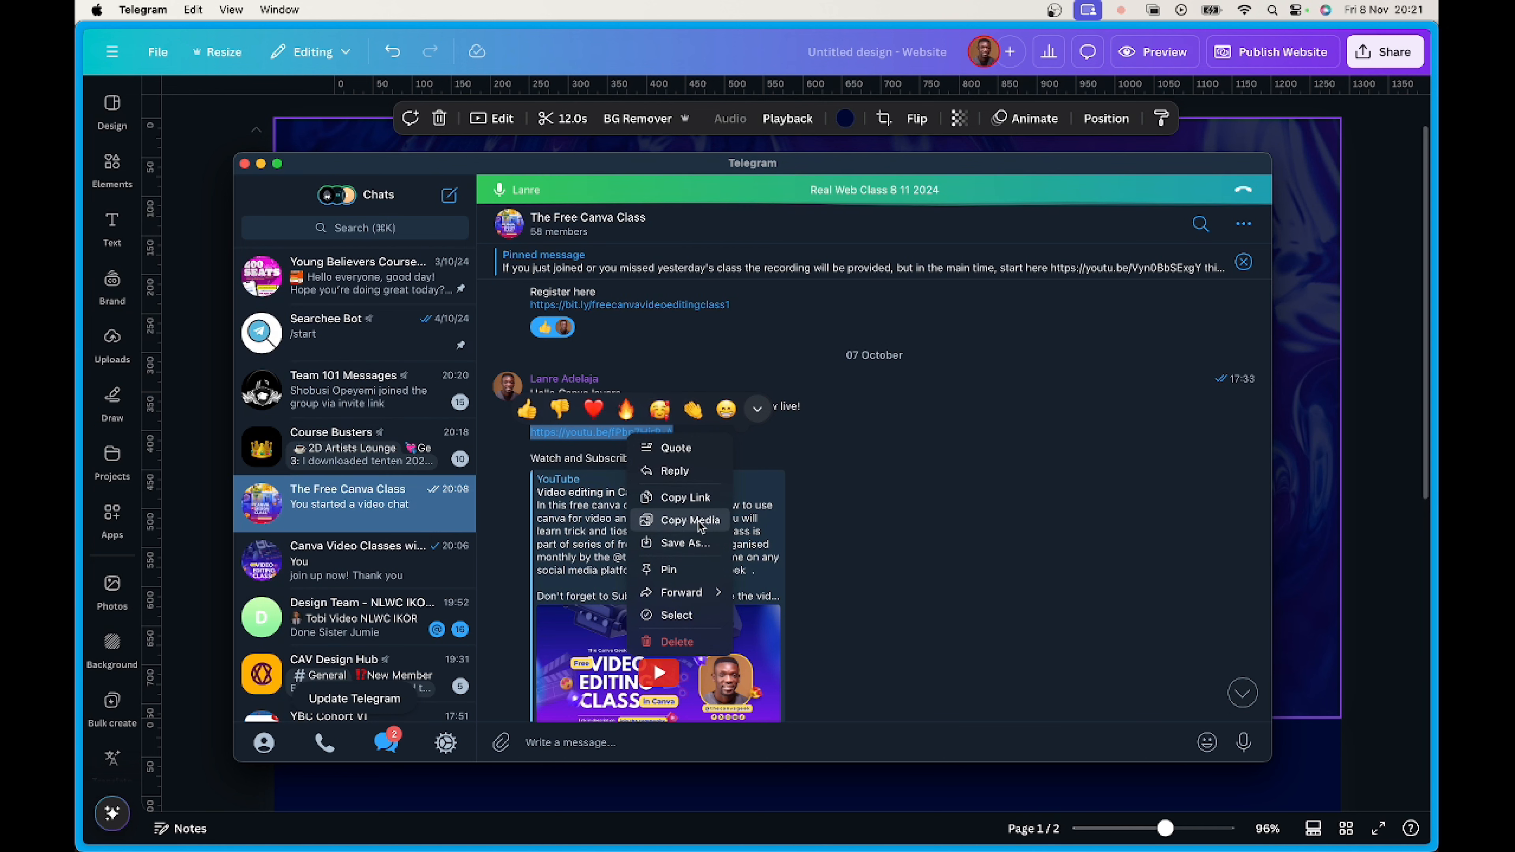
pyautogui.click(685, 497)
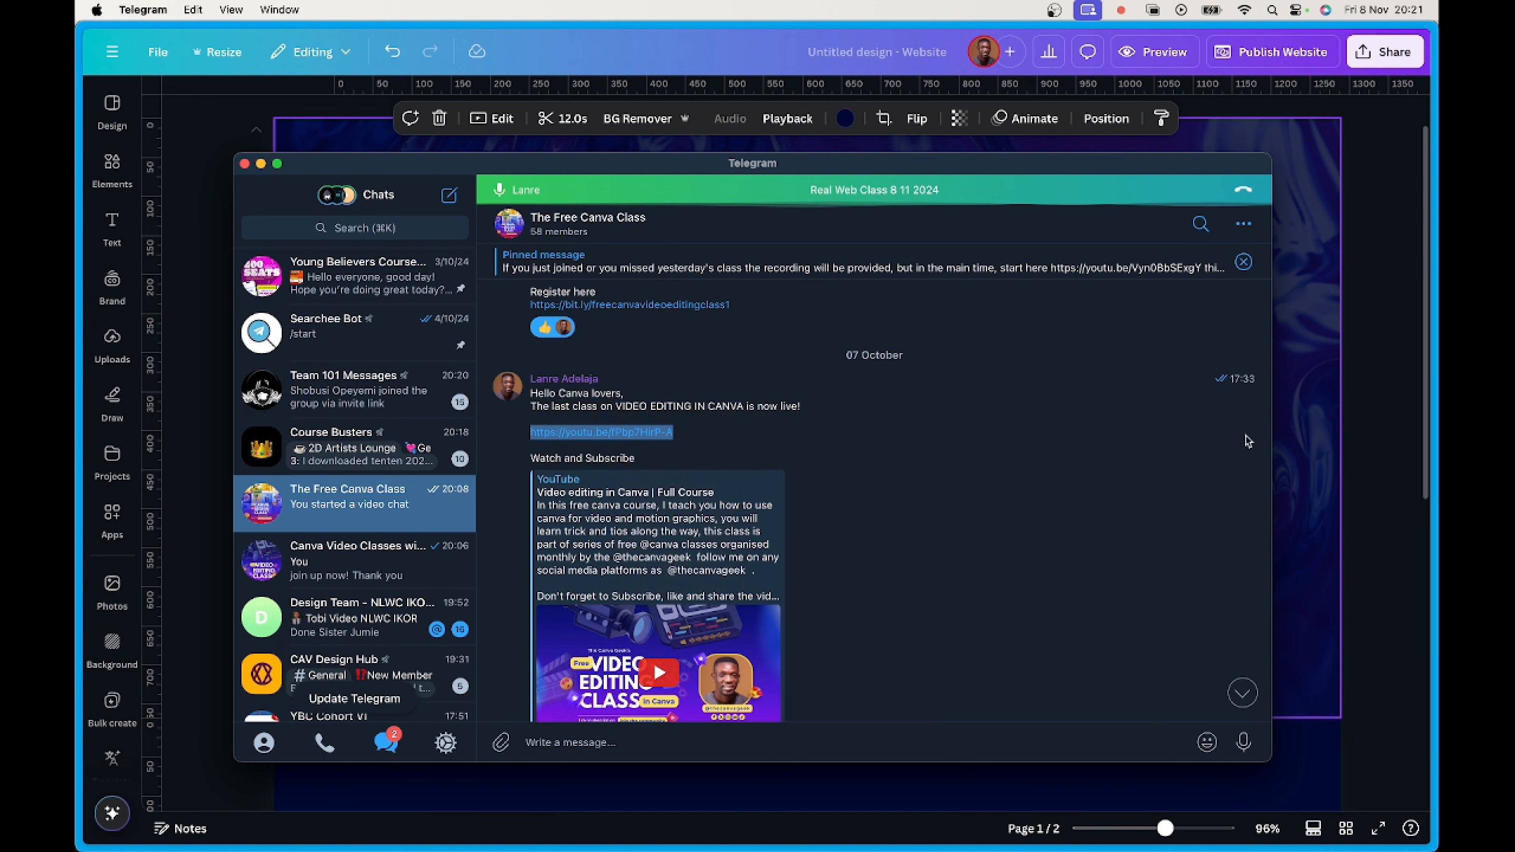
pyautogui.click(1367, 358)
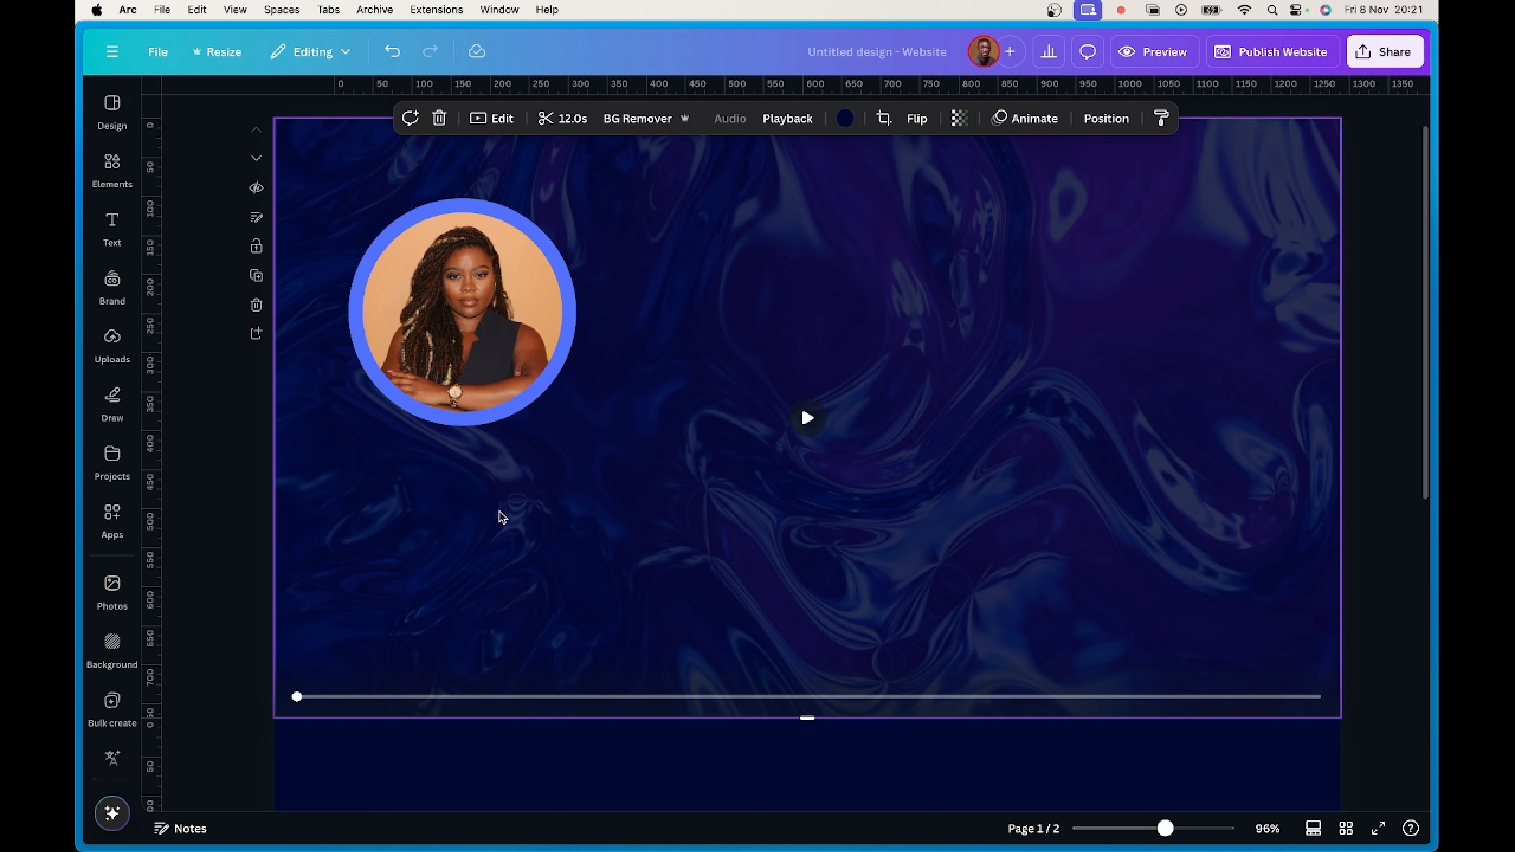
# Add a square shape, flatten it to about a third of its height, and label it "Video Tutorial".
pyautogui.press('r')
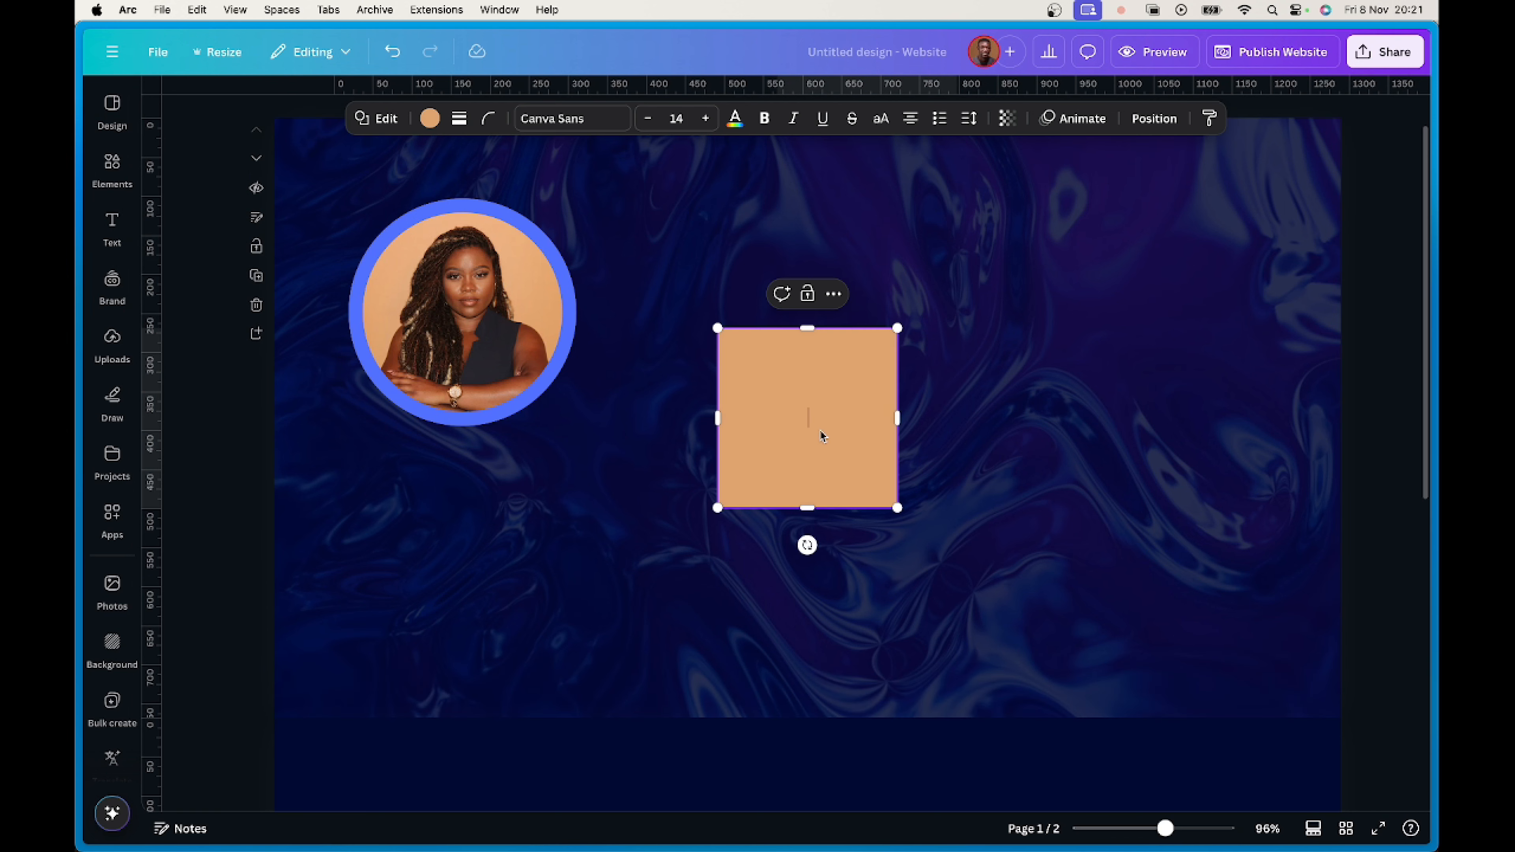
pyautogui.moveTo(815, 327); pyautogui.dragTo(813, 448)
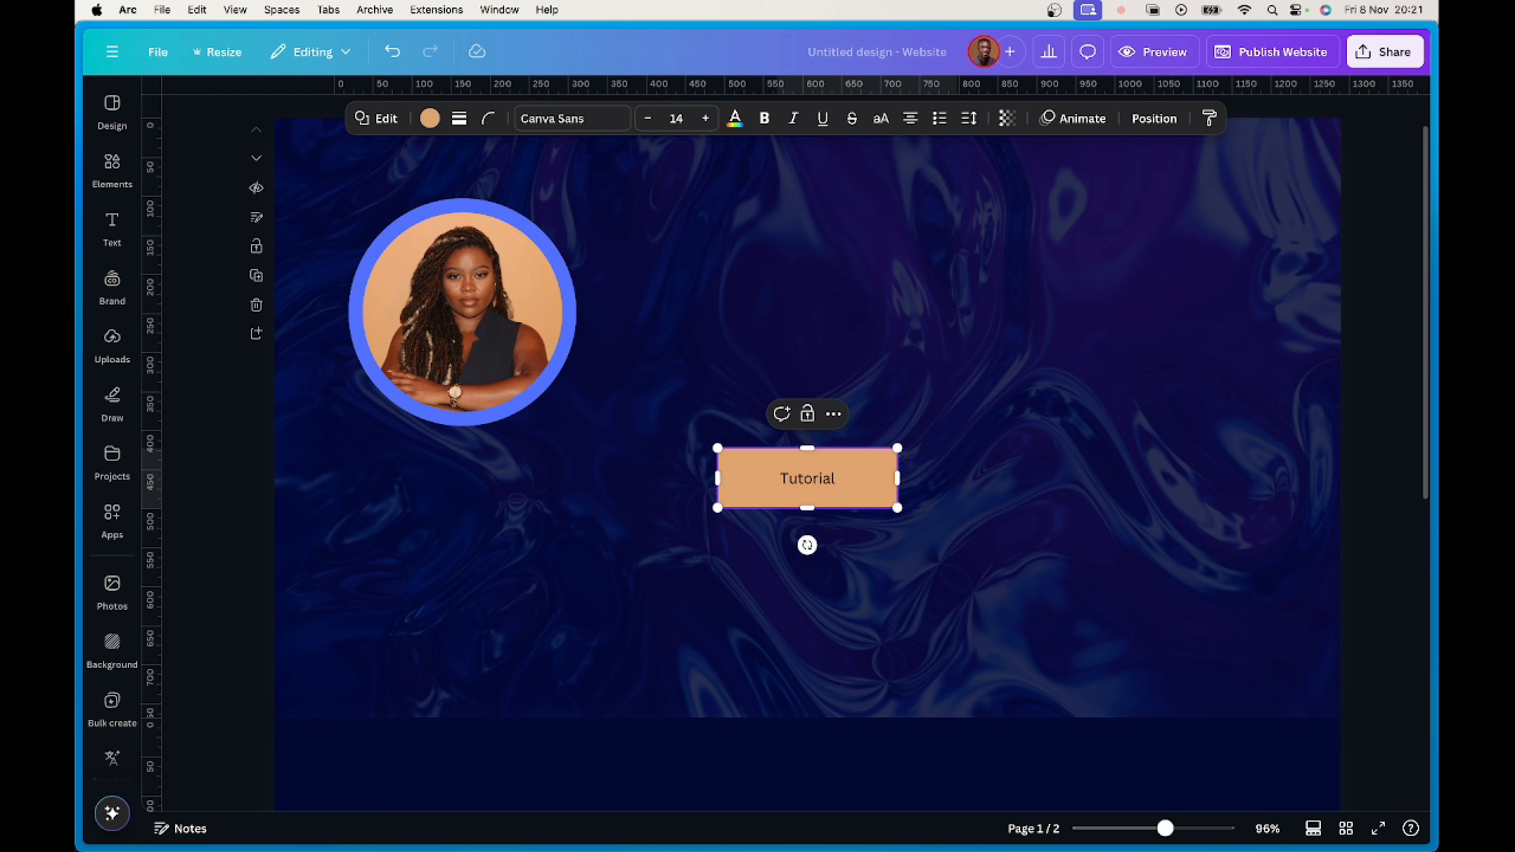
pyautogui.write('Video')
pyautogui.click(955, 460)
# Place the labelled rectangle near the page's lower-left area and shift the circular photo so it is centred above the rectangle.
pyautogui.moveTo(859, 478); pyautogui.dragTo(557, 597)
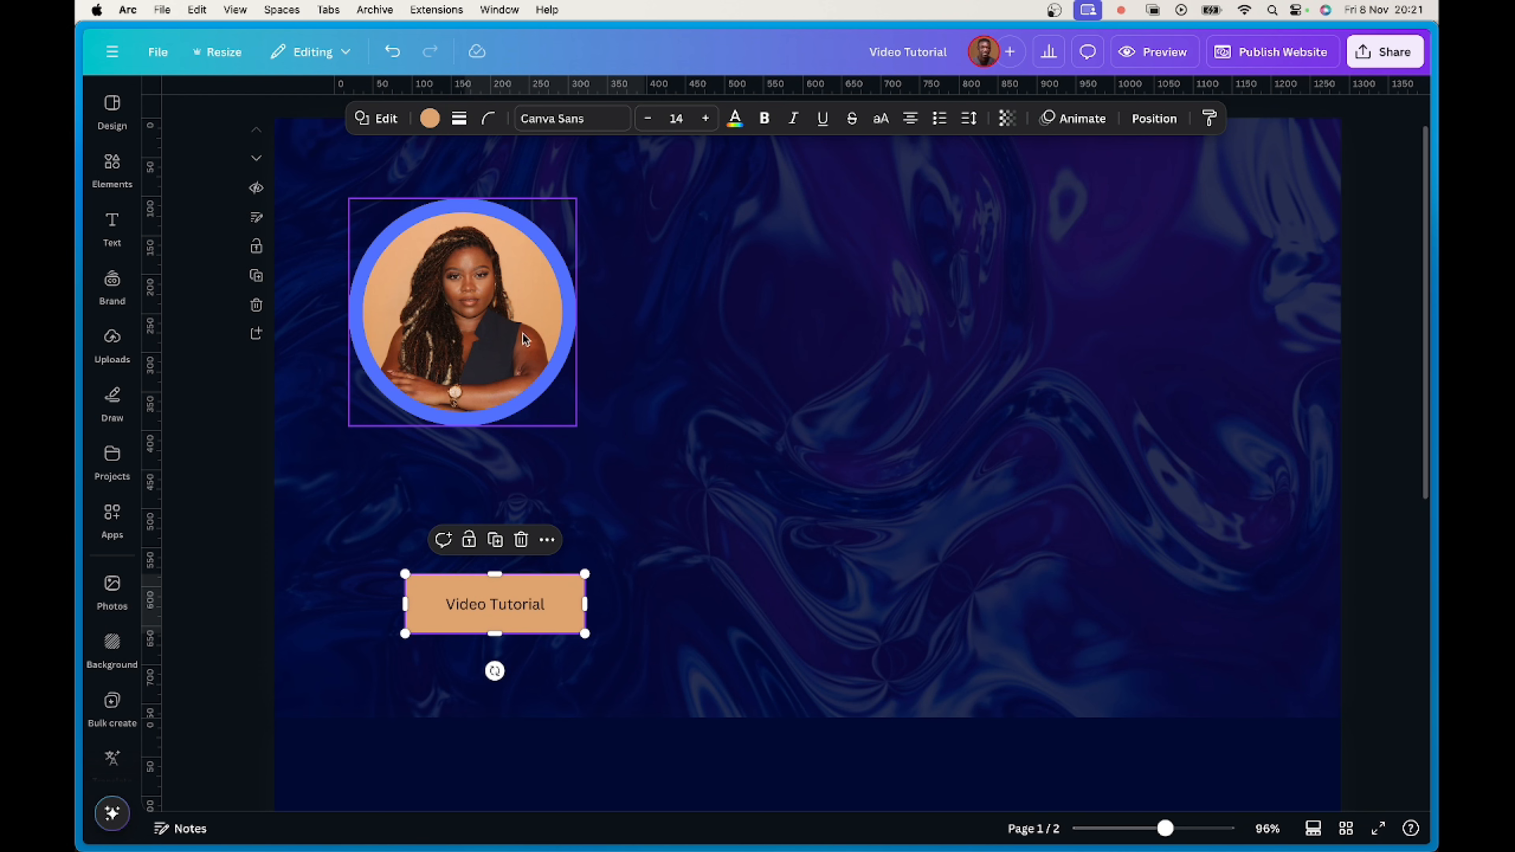
pyautogui.moveTo(556, 309); pyautogui.dragTo(589, 316)
pyautogui.click(696, 254)
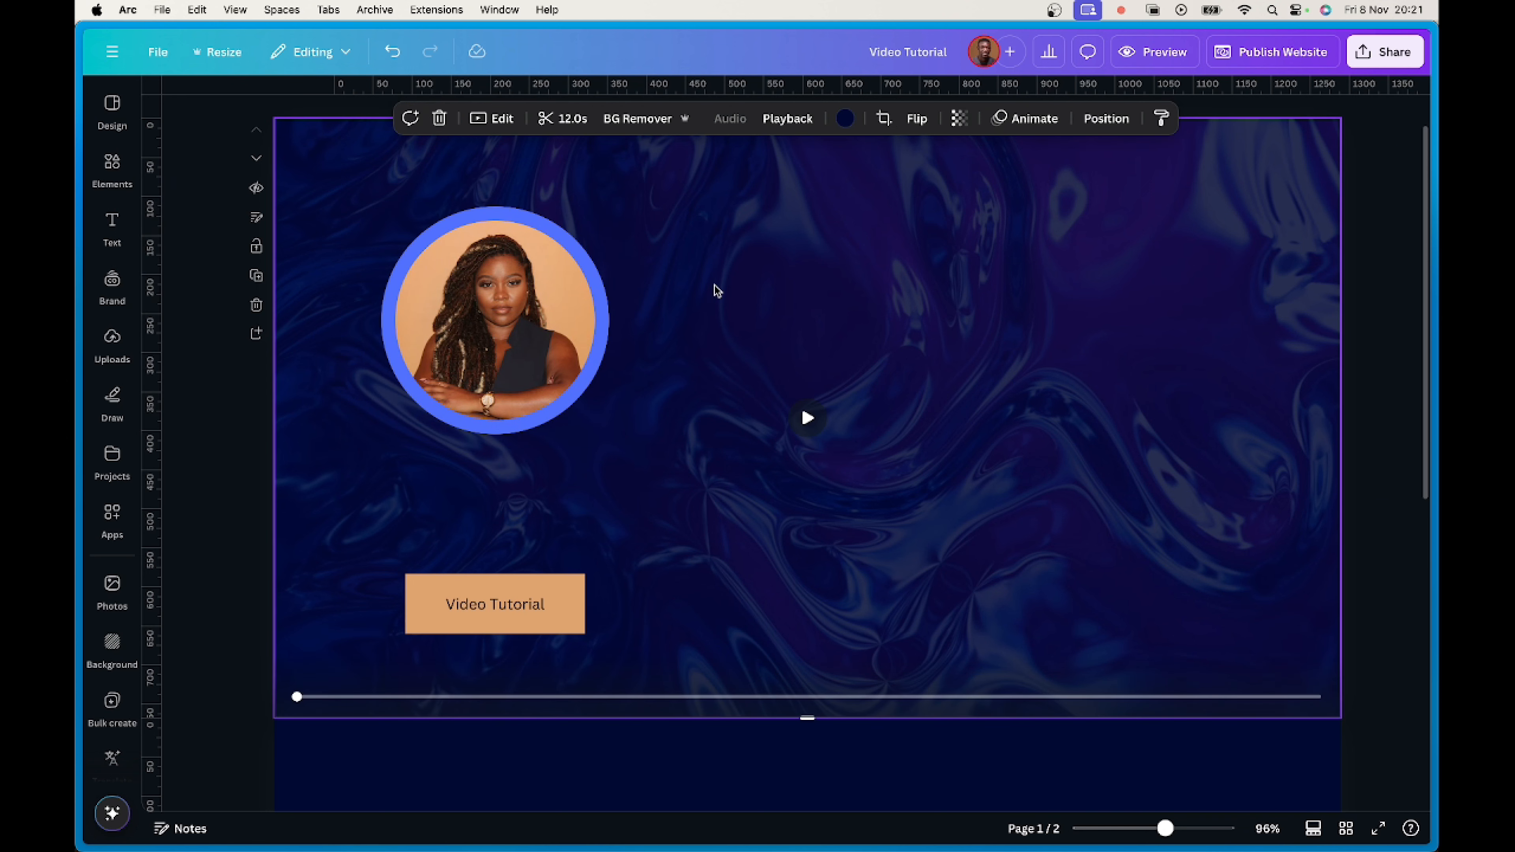
# Add a text box reading "My Name is" plus the woman's first name, enlarged to size 35.4 beside the photo.
pyautogui.click(111, 227)
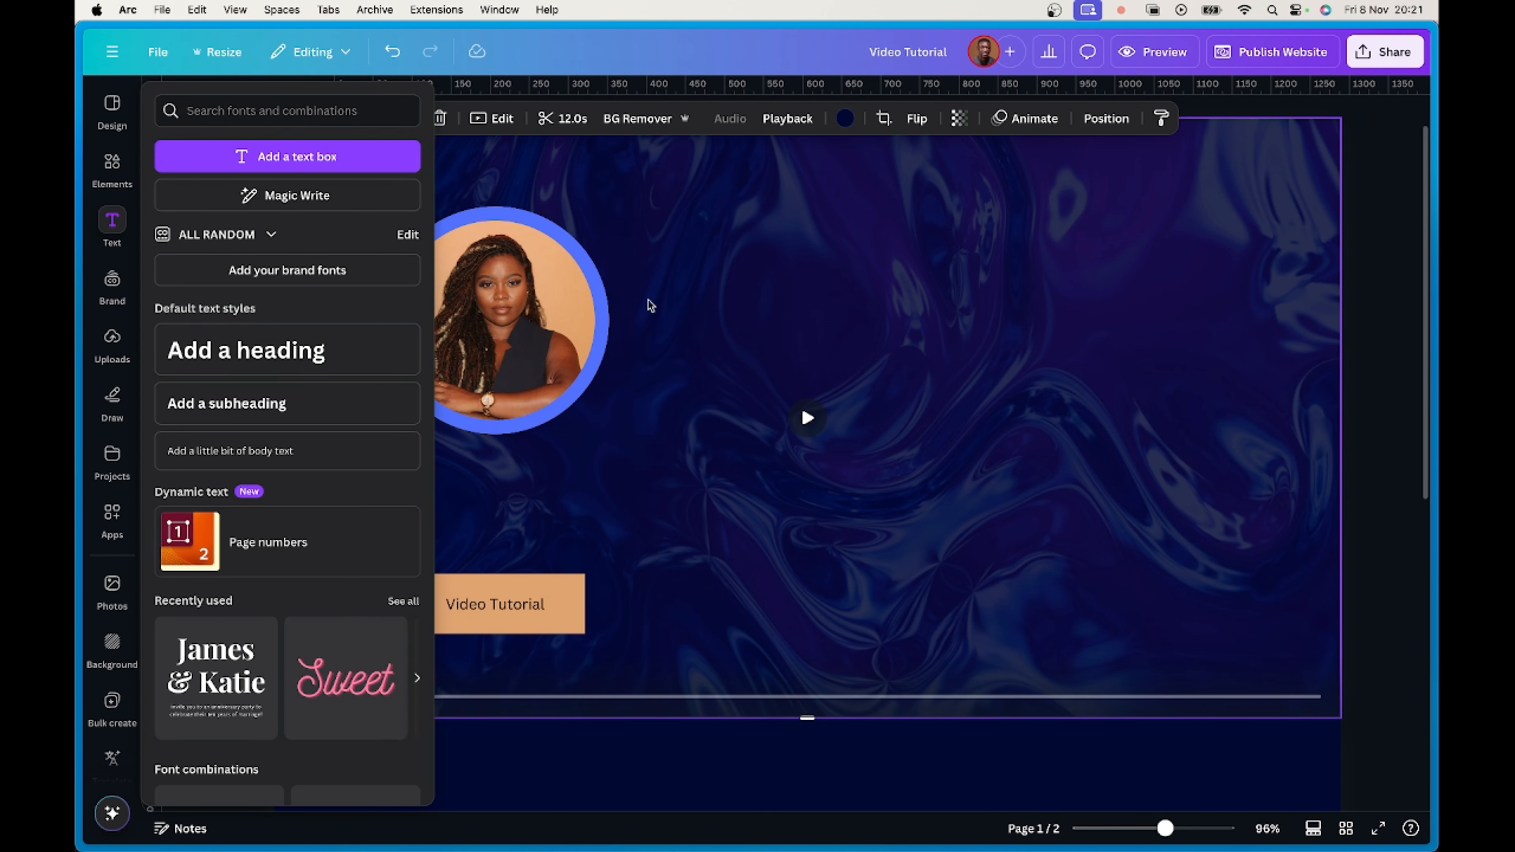
pyautogui.click(781, 270)
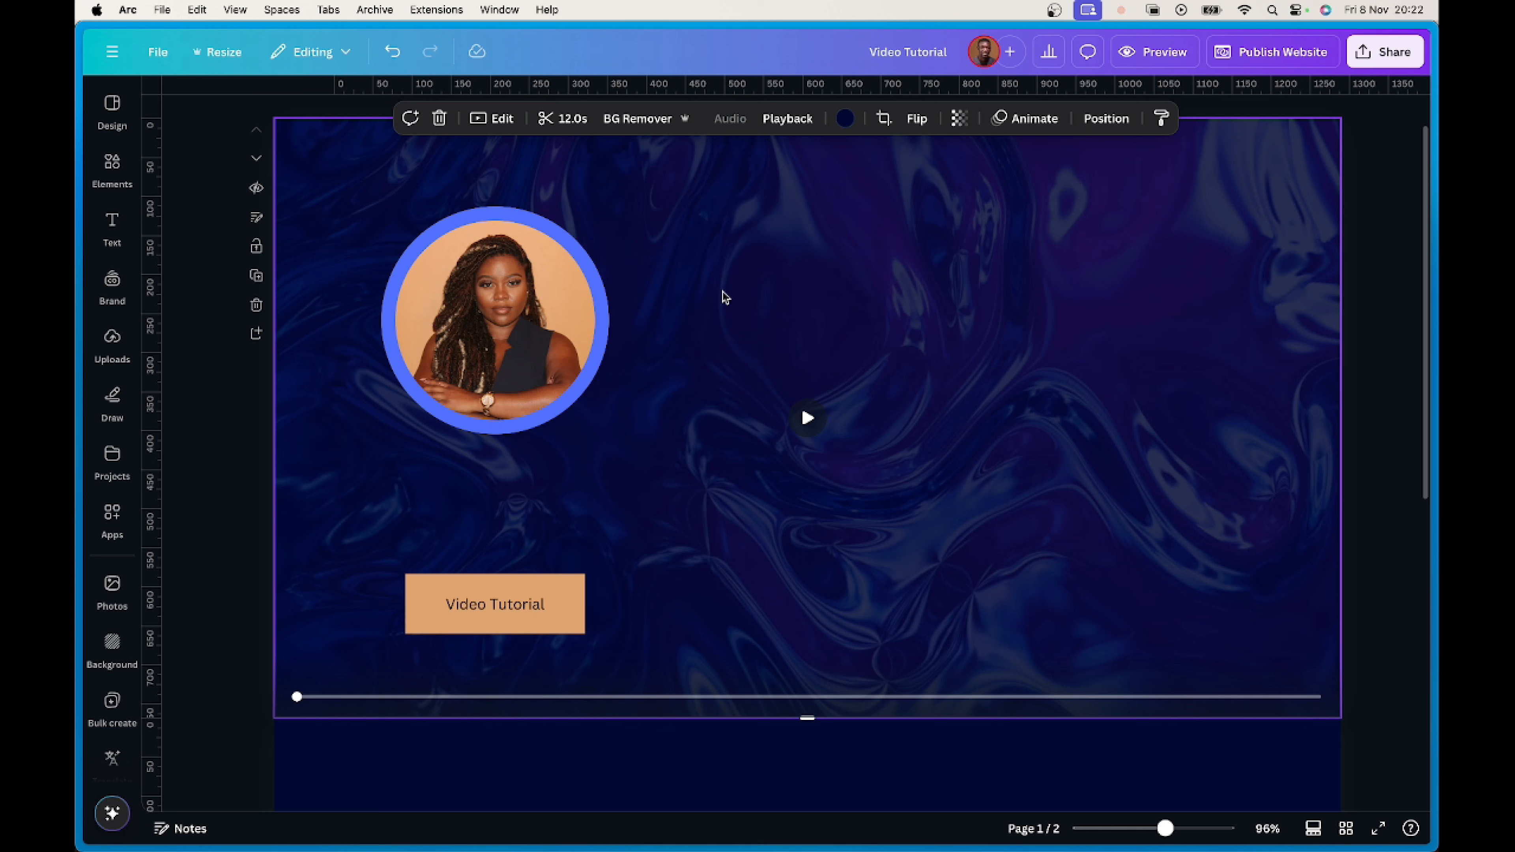
pyautogui.press('t')
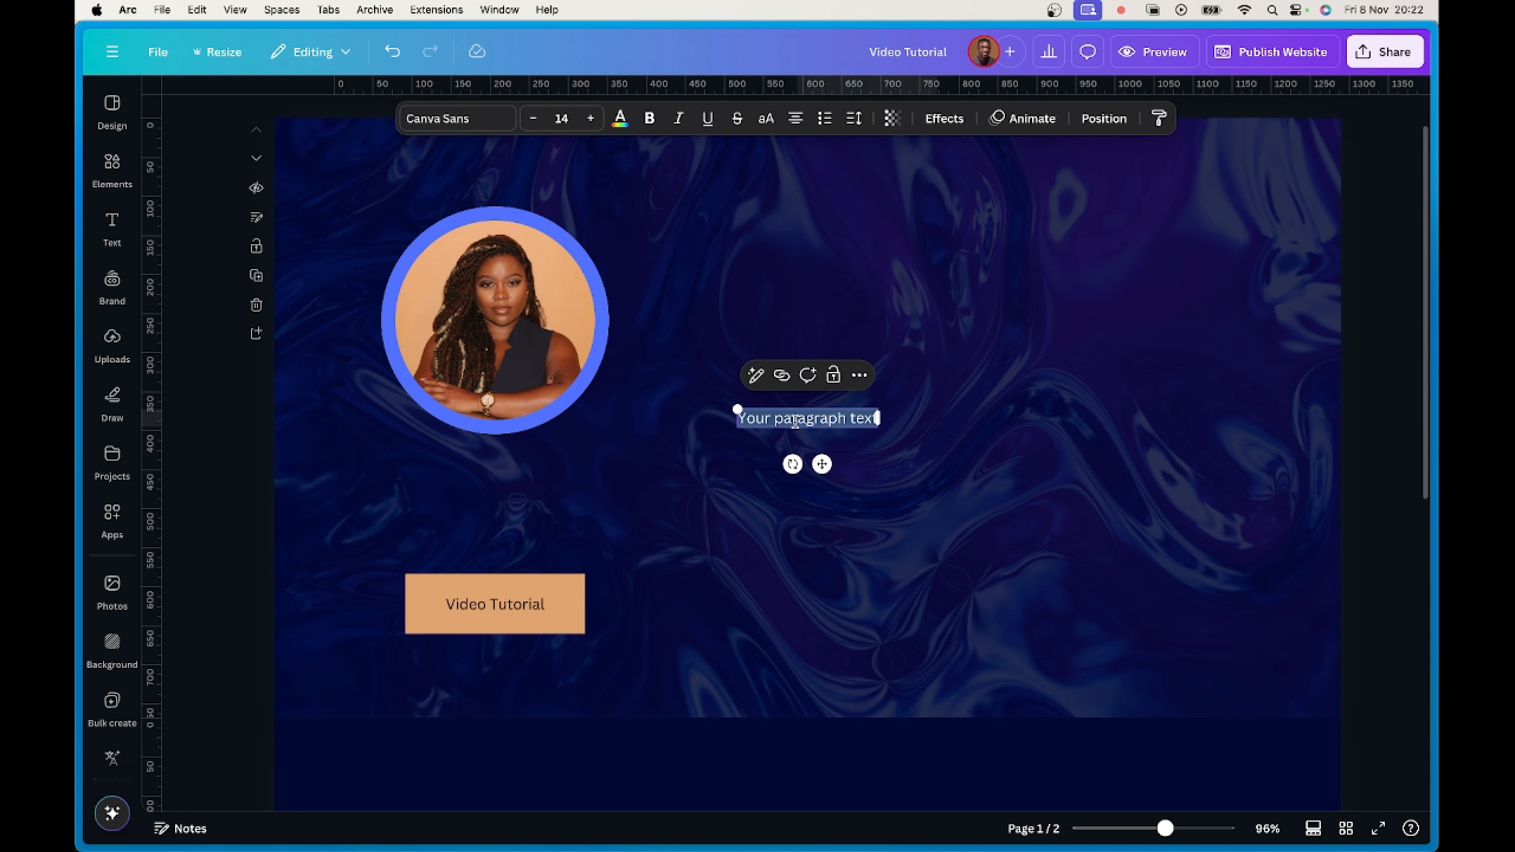
pyautogui.write('My')
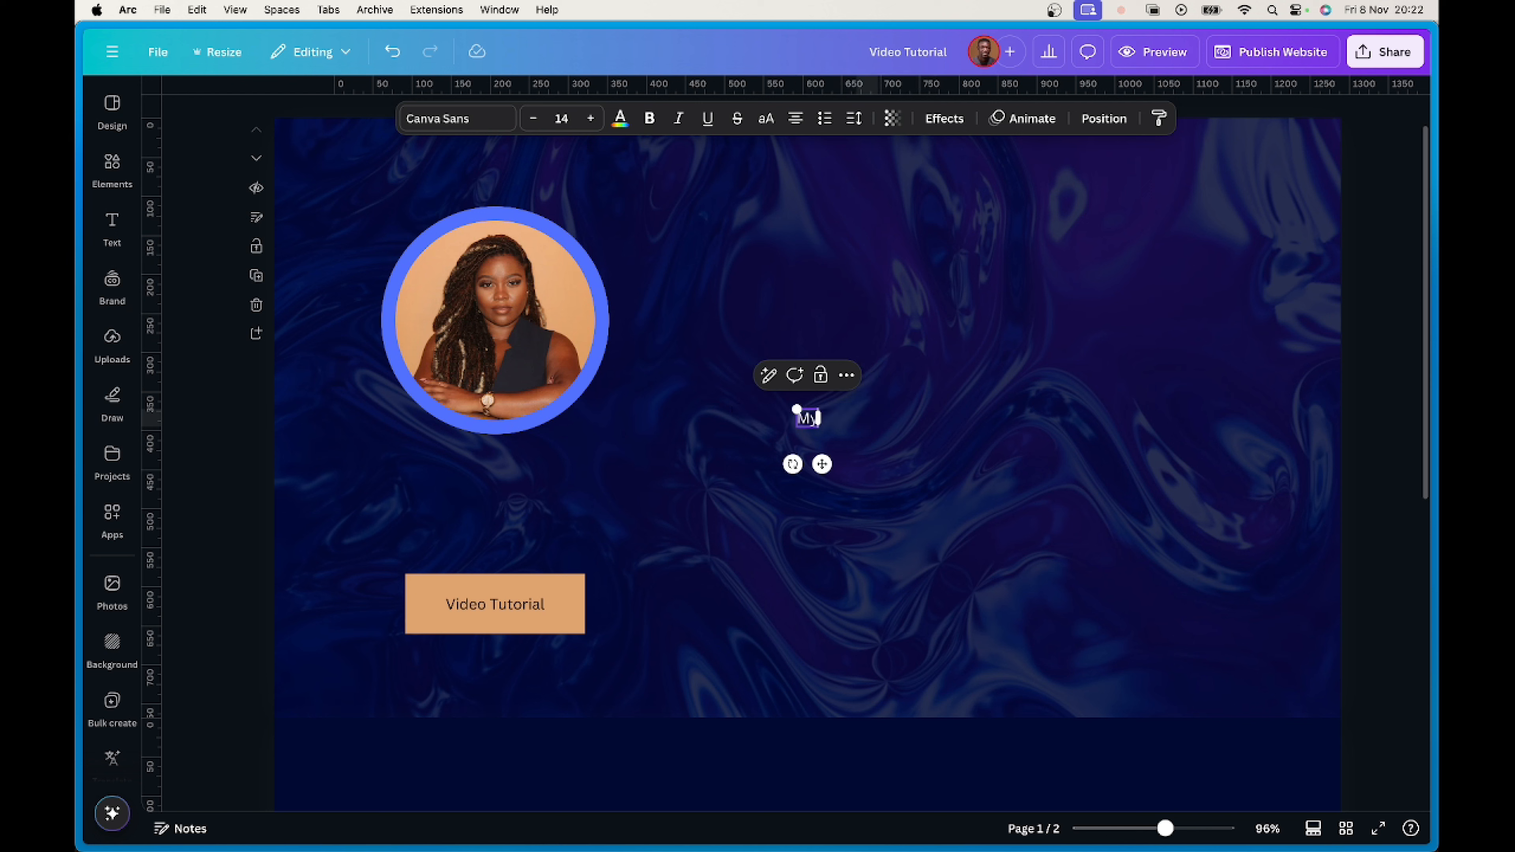
pyautogui.write(' Name is Esther')
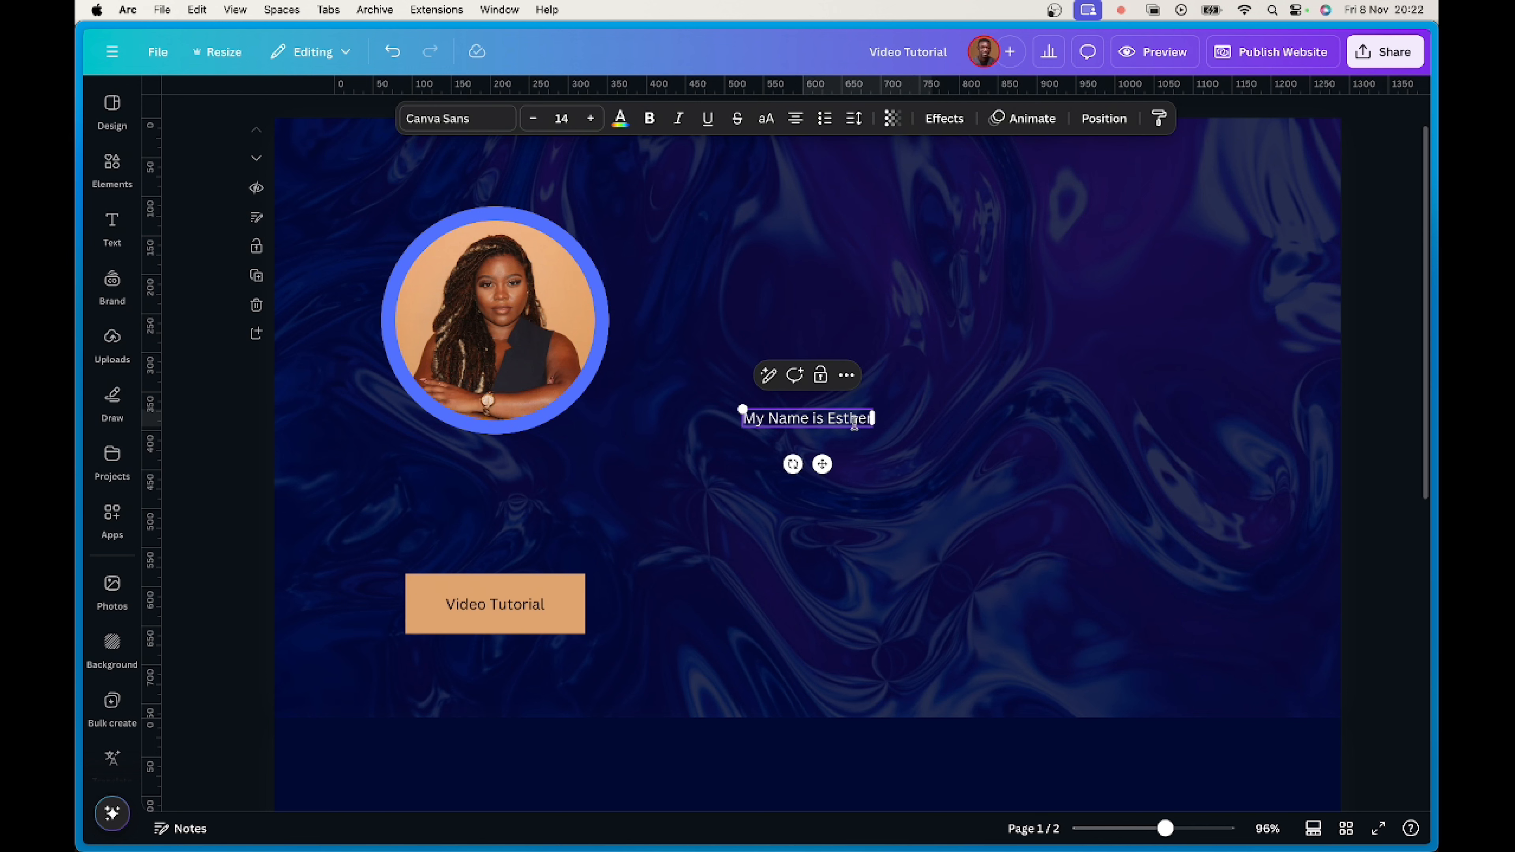
pyautogui.moveTo(822, 464); pyautogui.dragTo(978, 412)
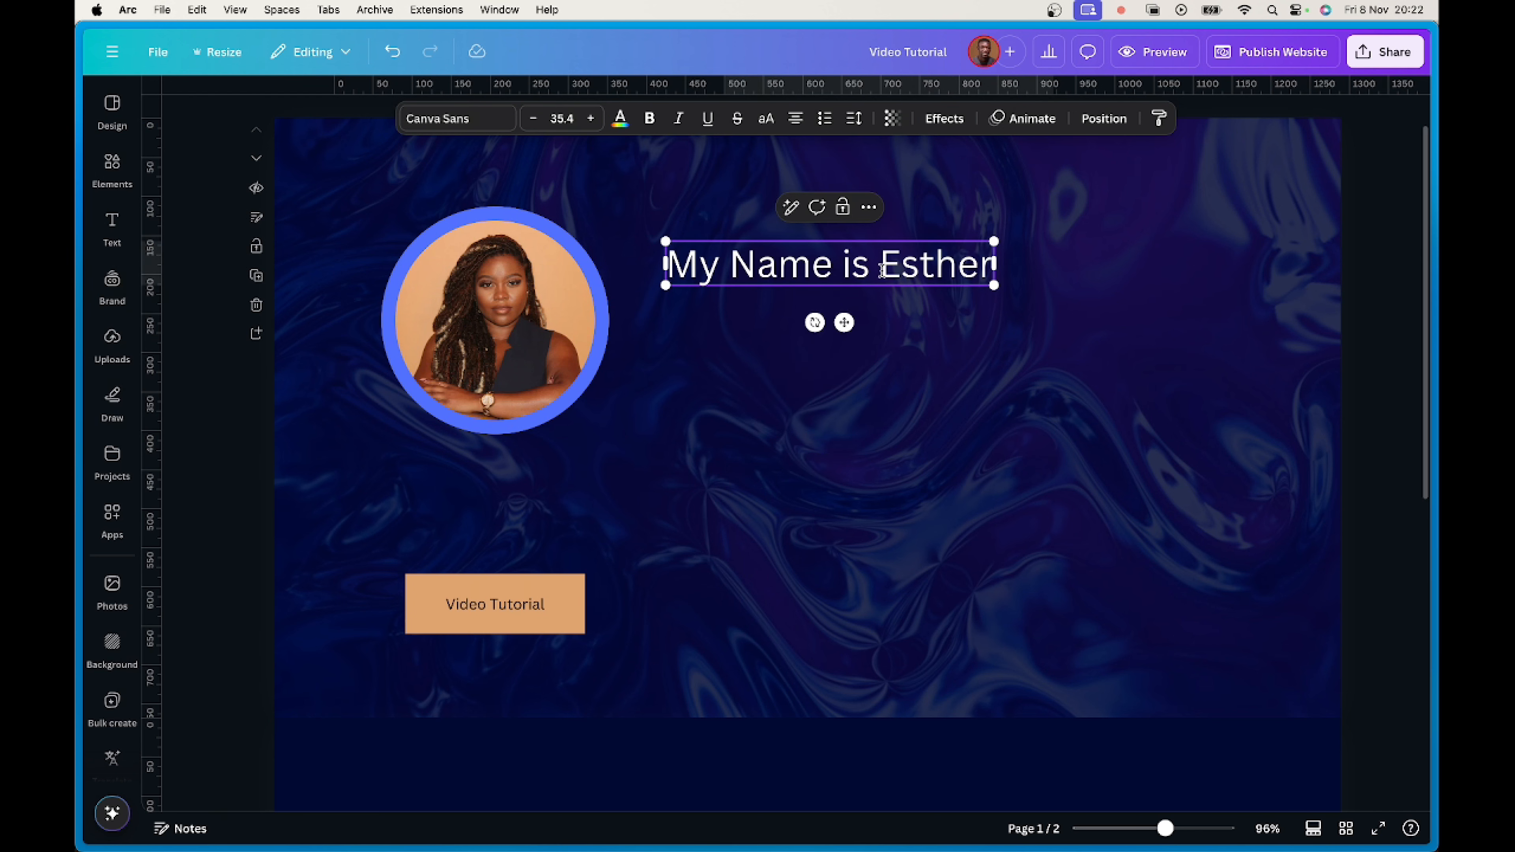
# Remove "My Name is" from the text, add the woman's surname, and move the full name closer to the photo.
pyautogui.moveTo(881, 269); pyautogui.dragTo(666, 266)
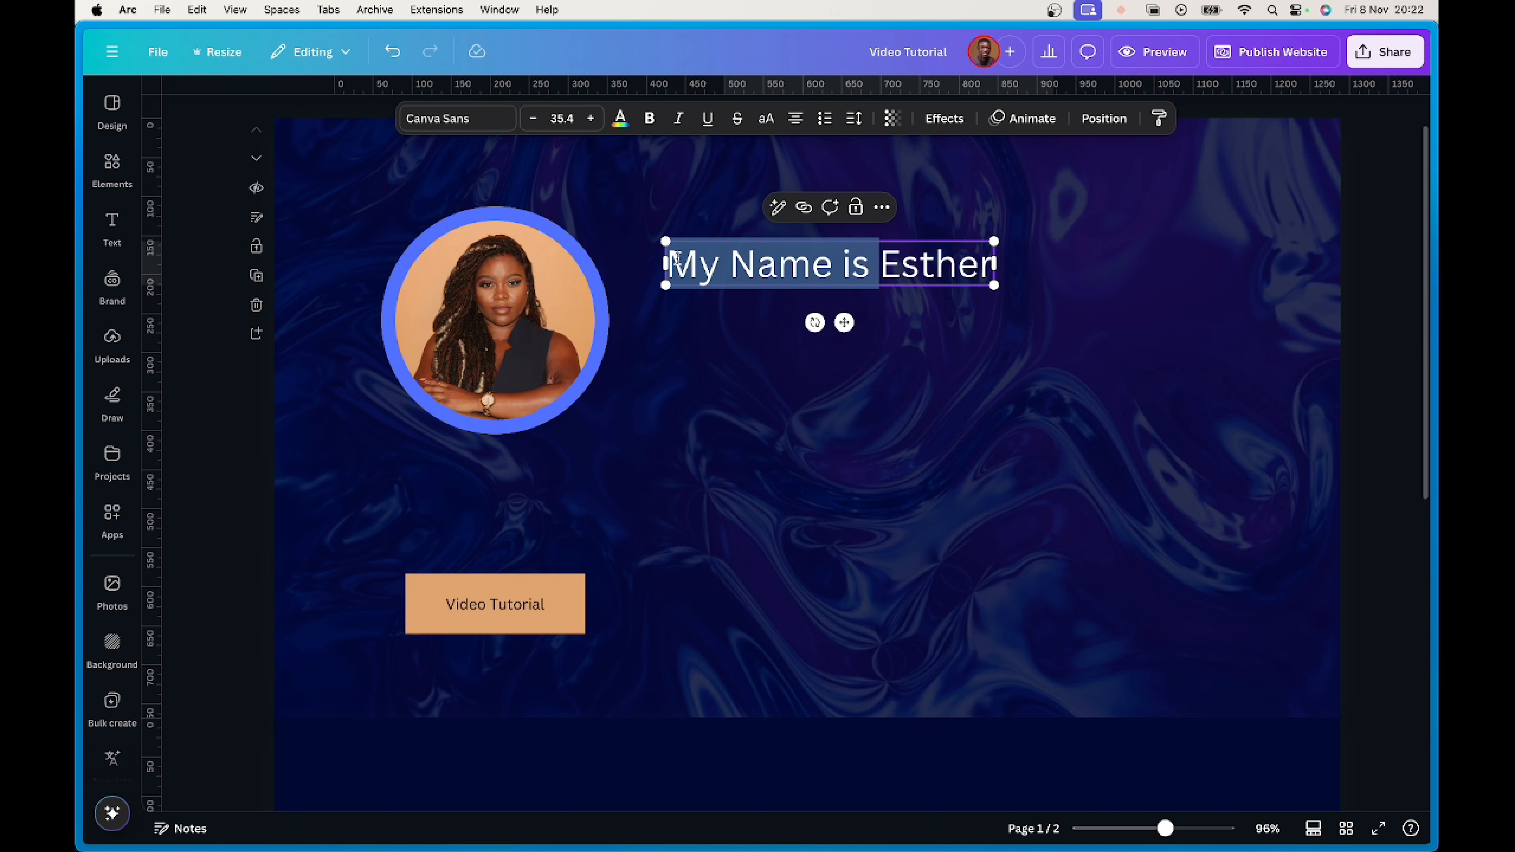
pyautogui.press('BackSpace')
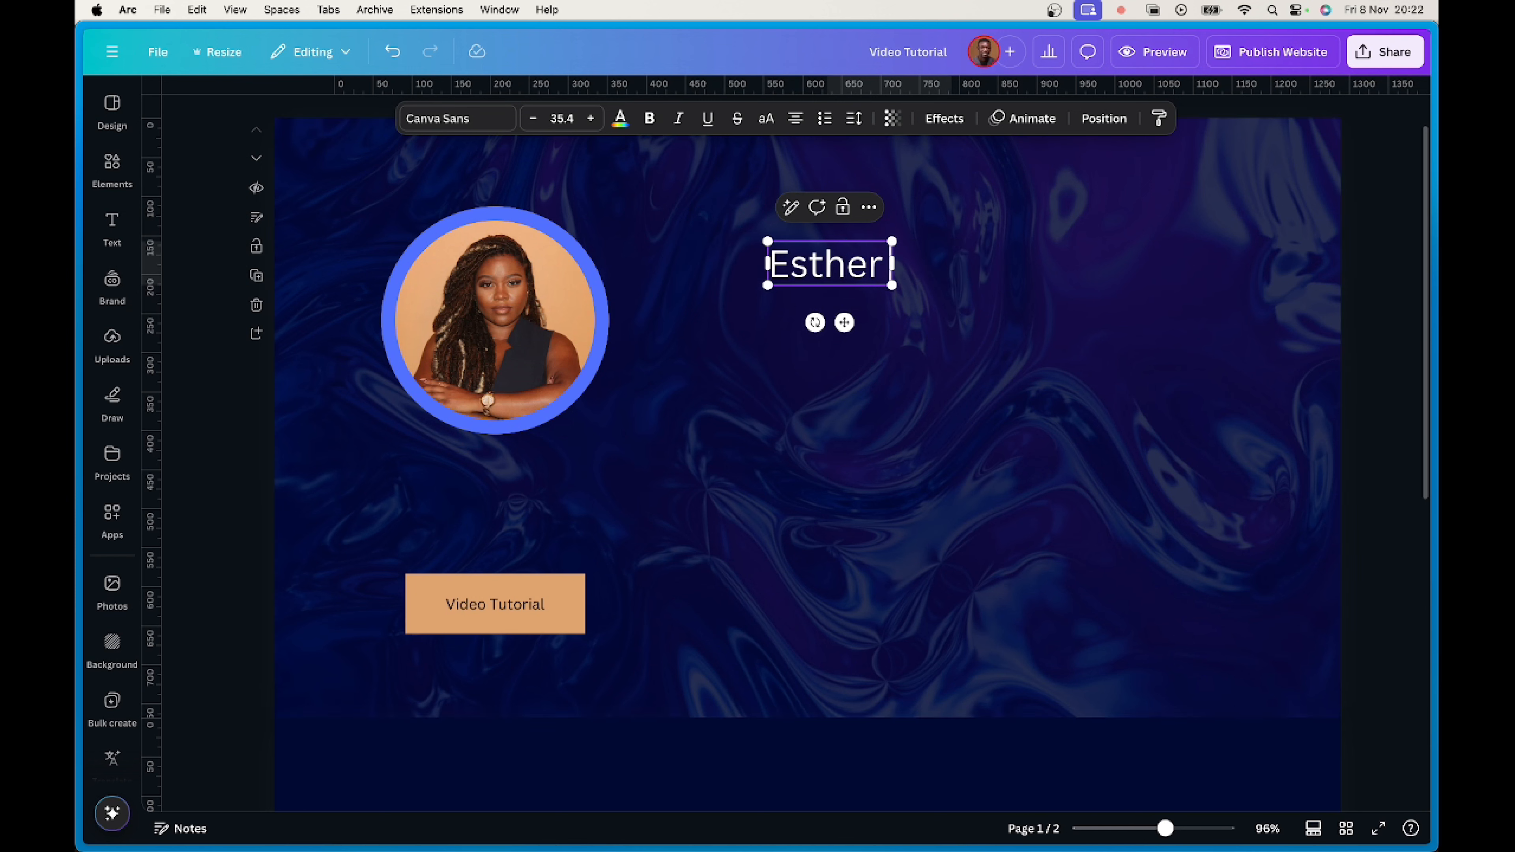
pyautogui.write('Williams')
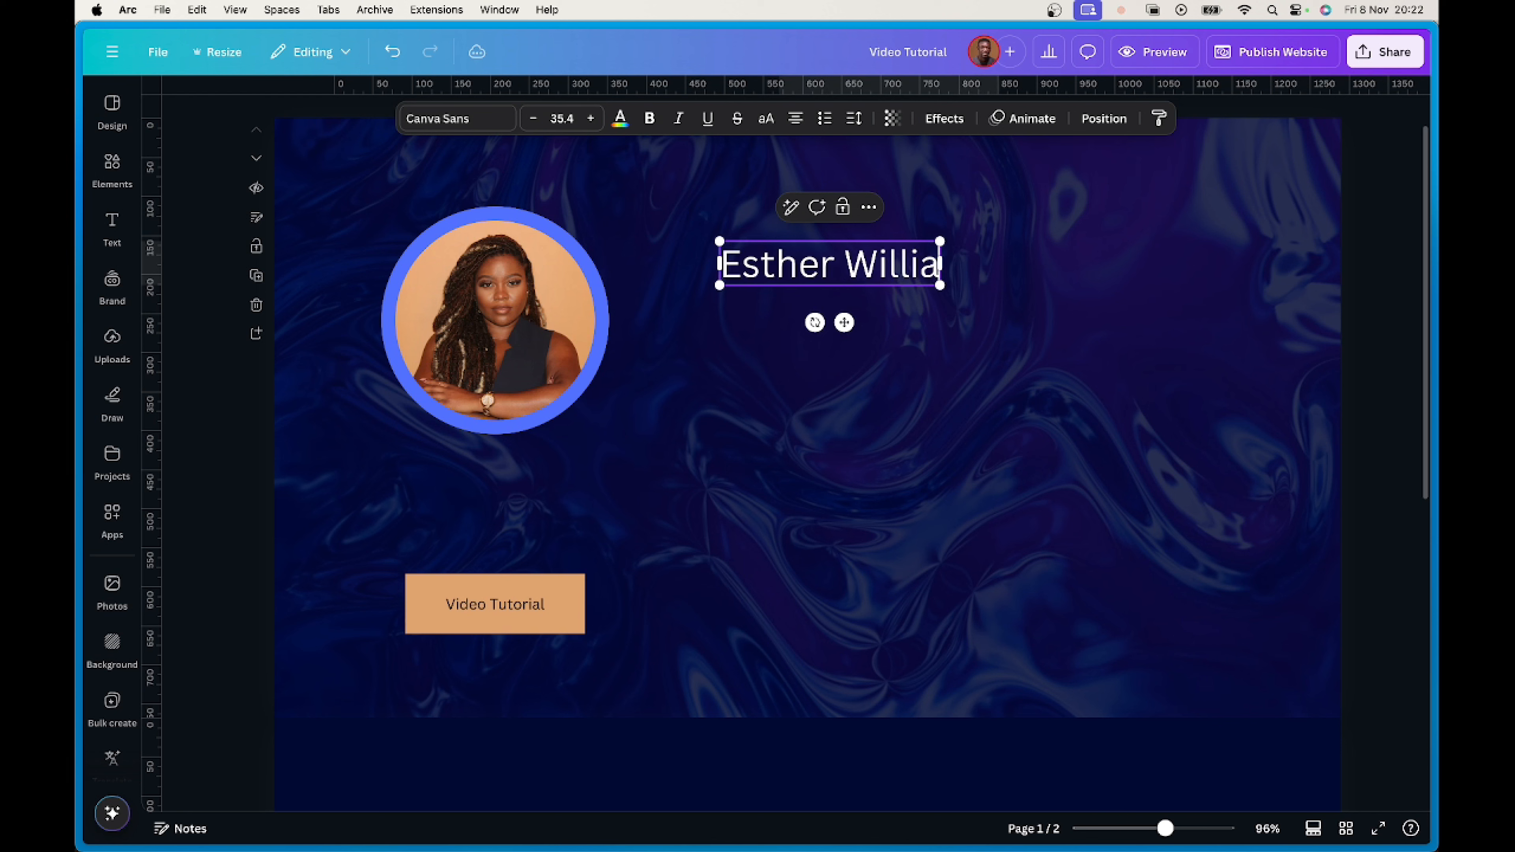
pyautogui.click(1110, 339)
pyautogui.click(837, 269)
pyautogui.moveTo(837, 269); pyautogui.dragTo(777, 289)
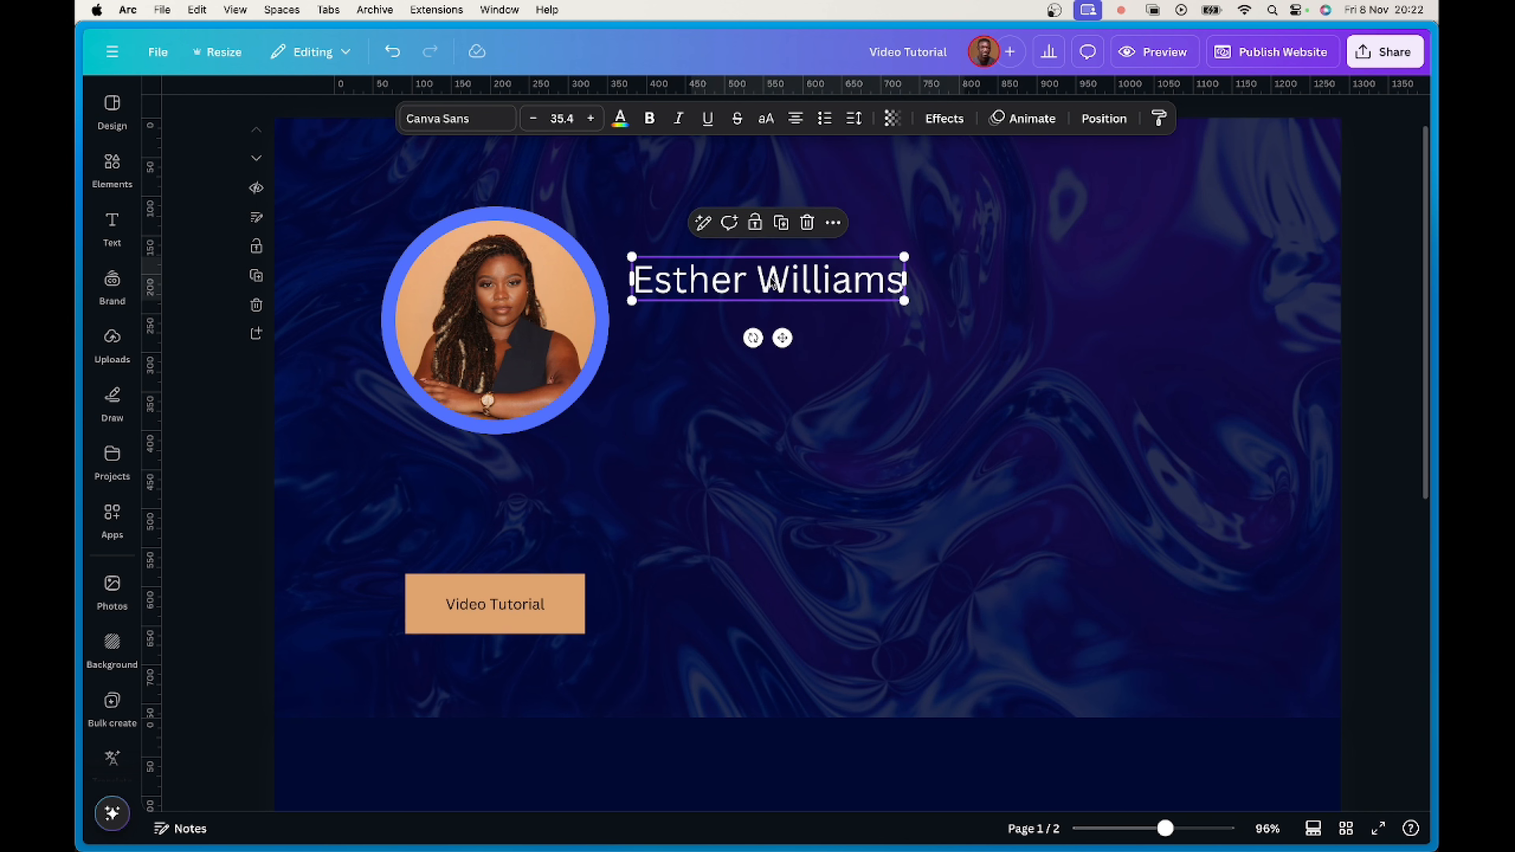
# Split the full name onto two lines, left-align it, and position it close beside the circular photo.
pyautogui.click(758, 276)
pyautogui.press('Return')
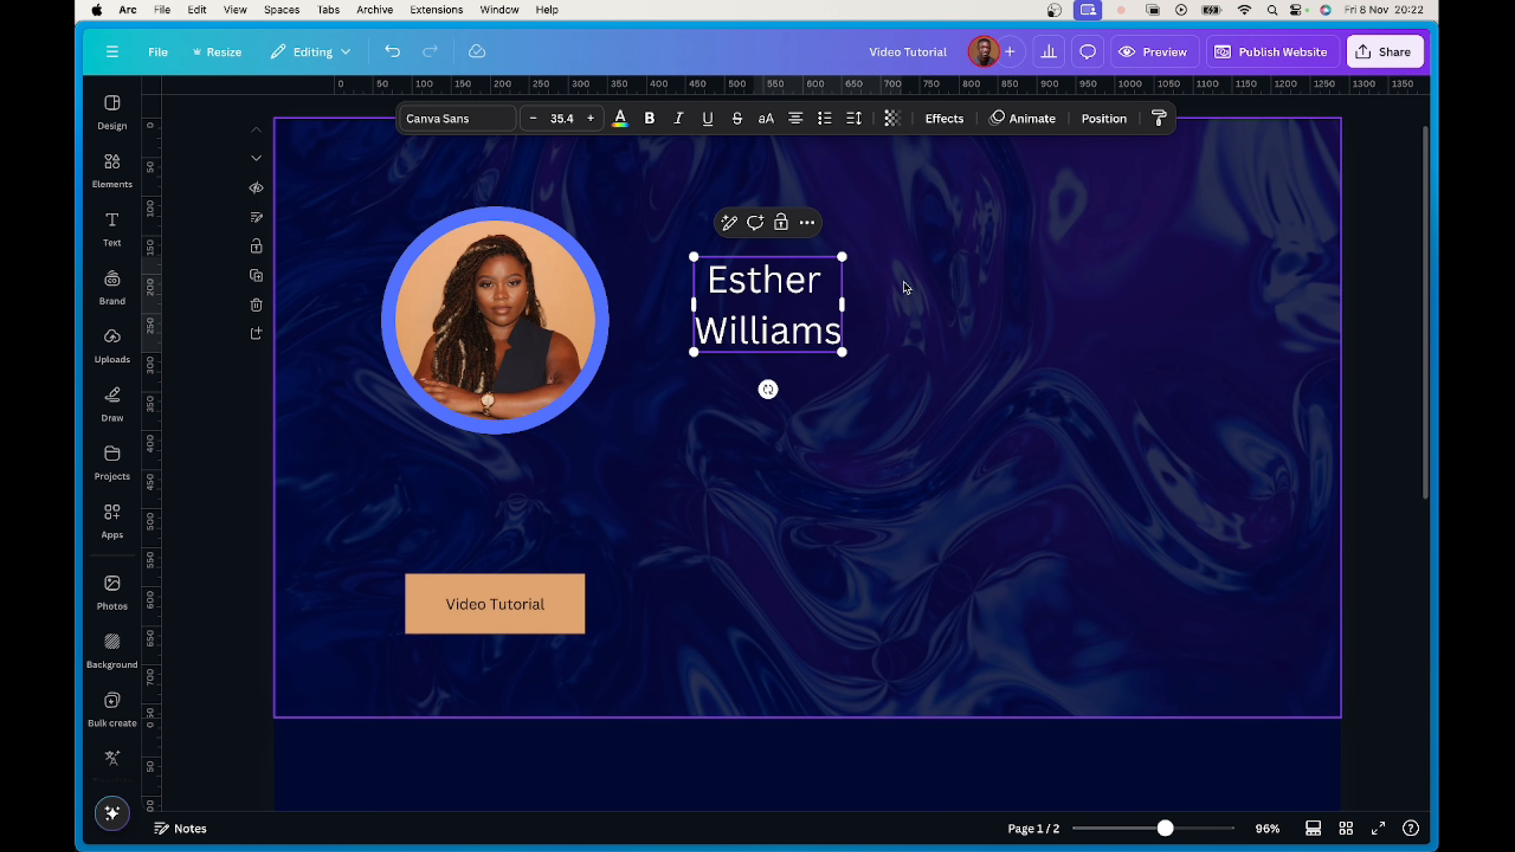
pyautogui.press('Escape')
pyautogui.click(796, 118)
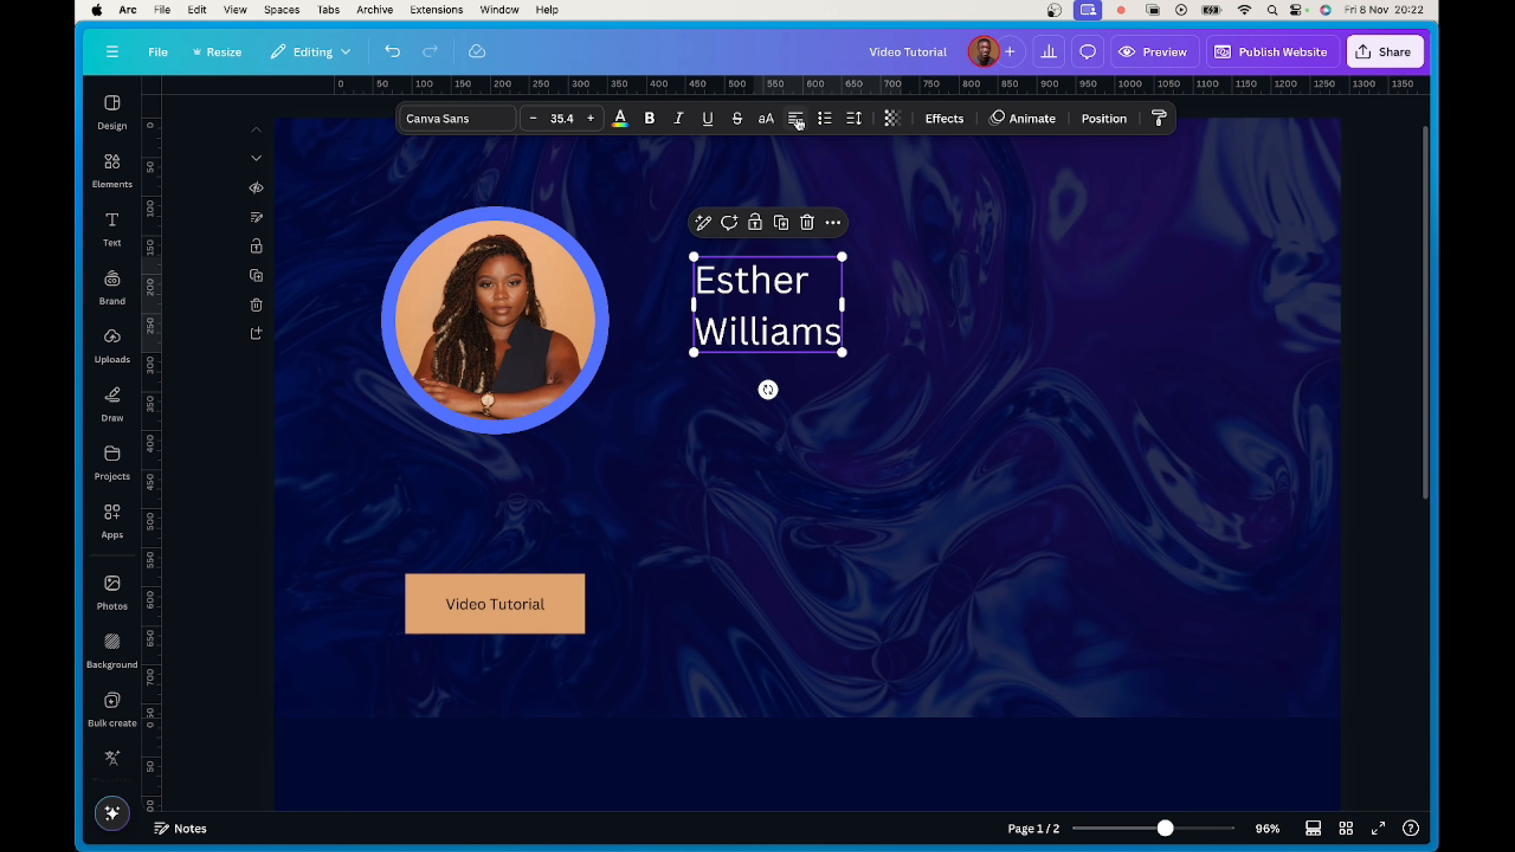
pyautogui.moveTo(778, 291); pyautogui.dragTo(722, 322)
# Make the two-line name bold and enlarge it to size 51.2, vertically centred beside the photo.
pyautogui.click(649, 118)
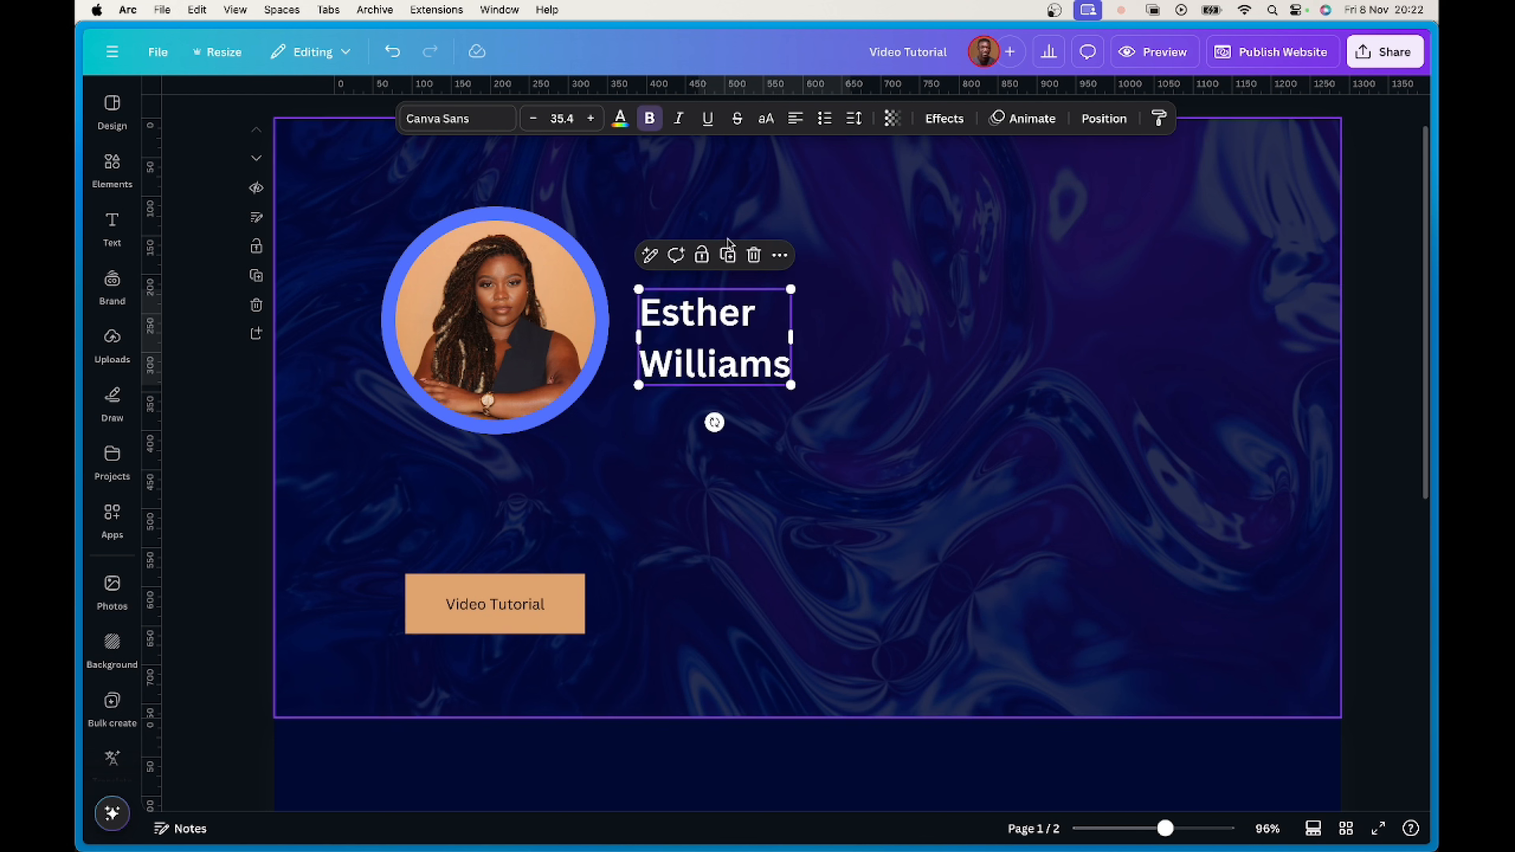
pyautogui.moveTo(796, 287); pyautogui.dragTo(861, 245)
pyautogui.moveTo(753, 290); pyautogui.dragTo(745, 294)
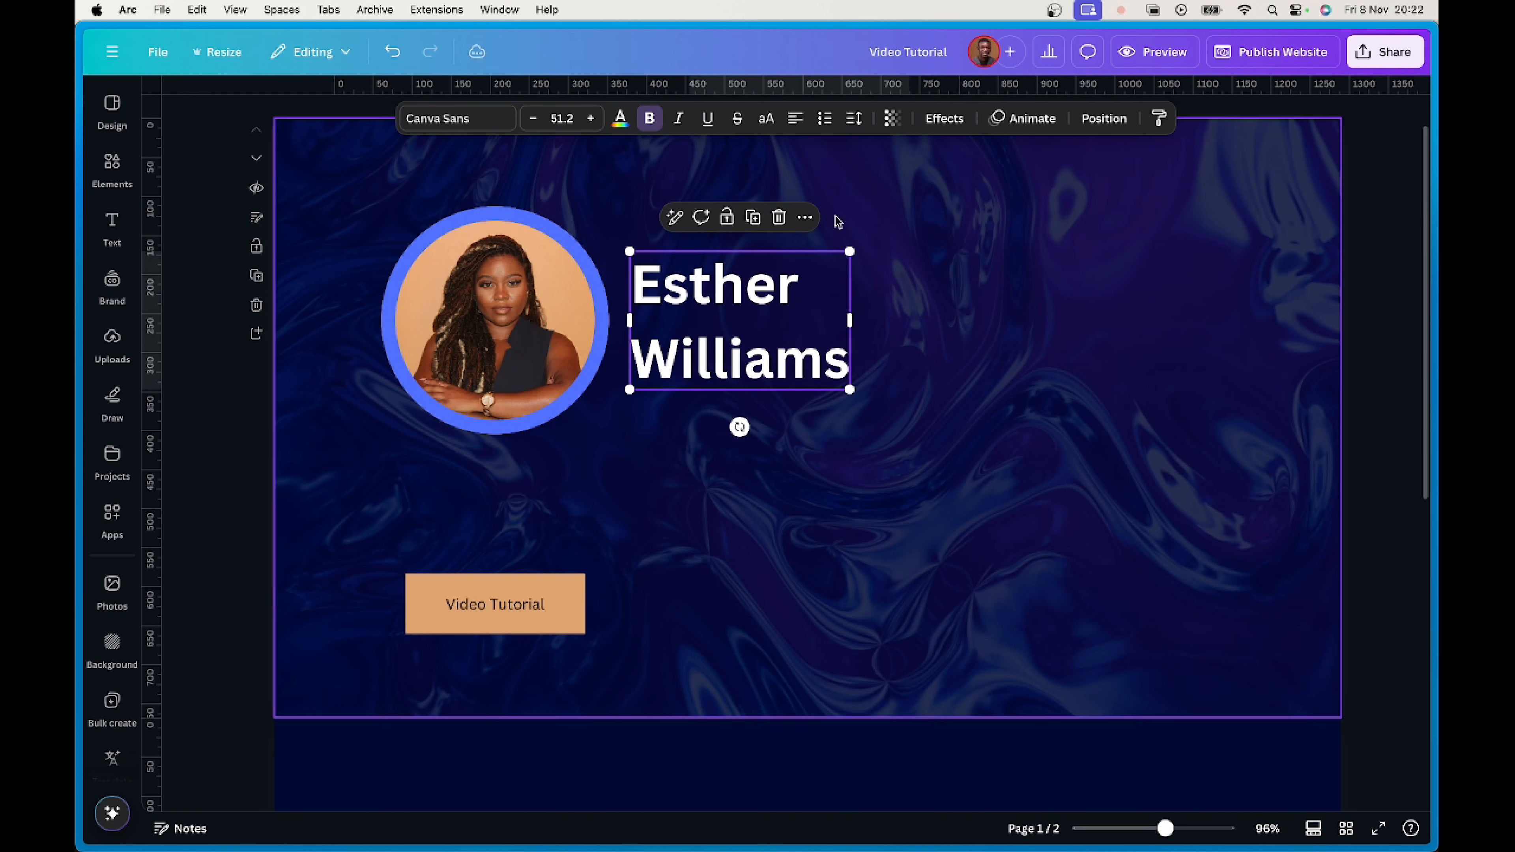
pyautogui.click(928, 365)
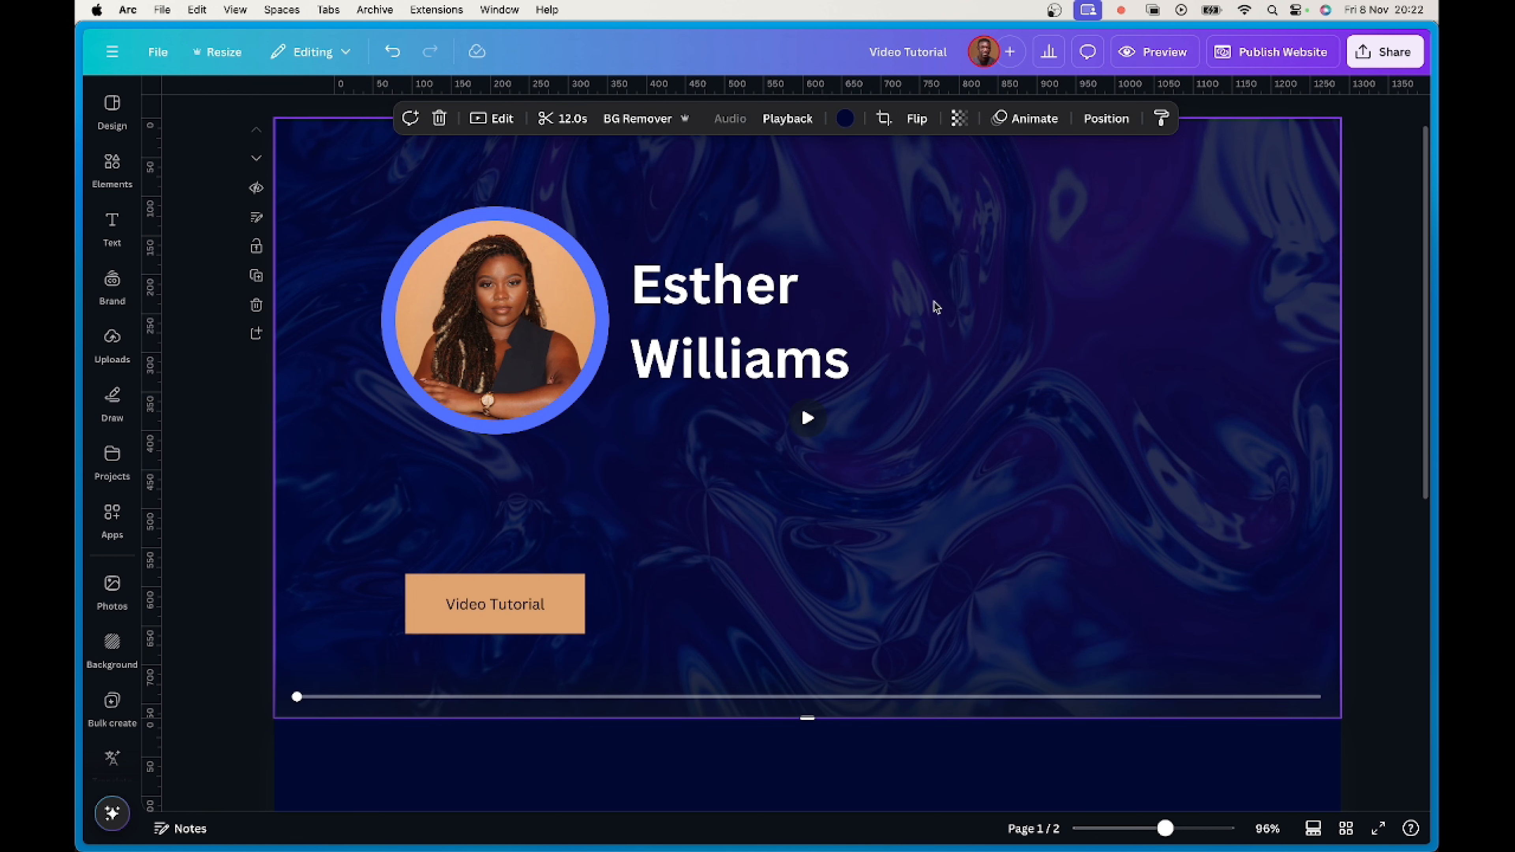
# Add a second text box in regular weight at size 22.5, narrowed to two lines, to the right of the name.
pyautogui.press('t')
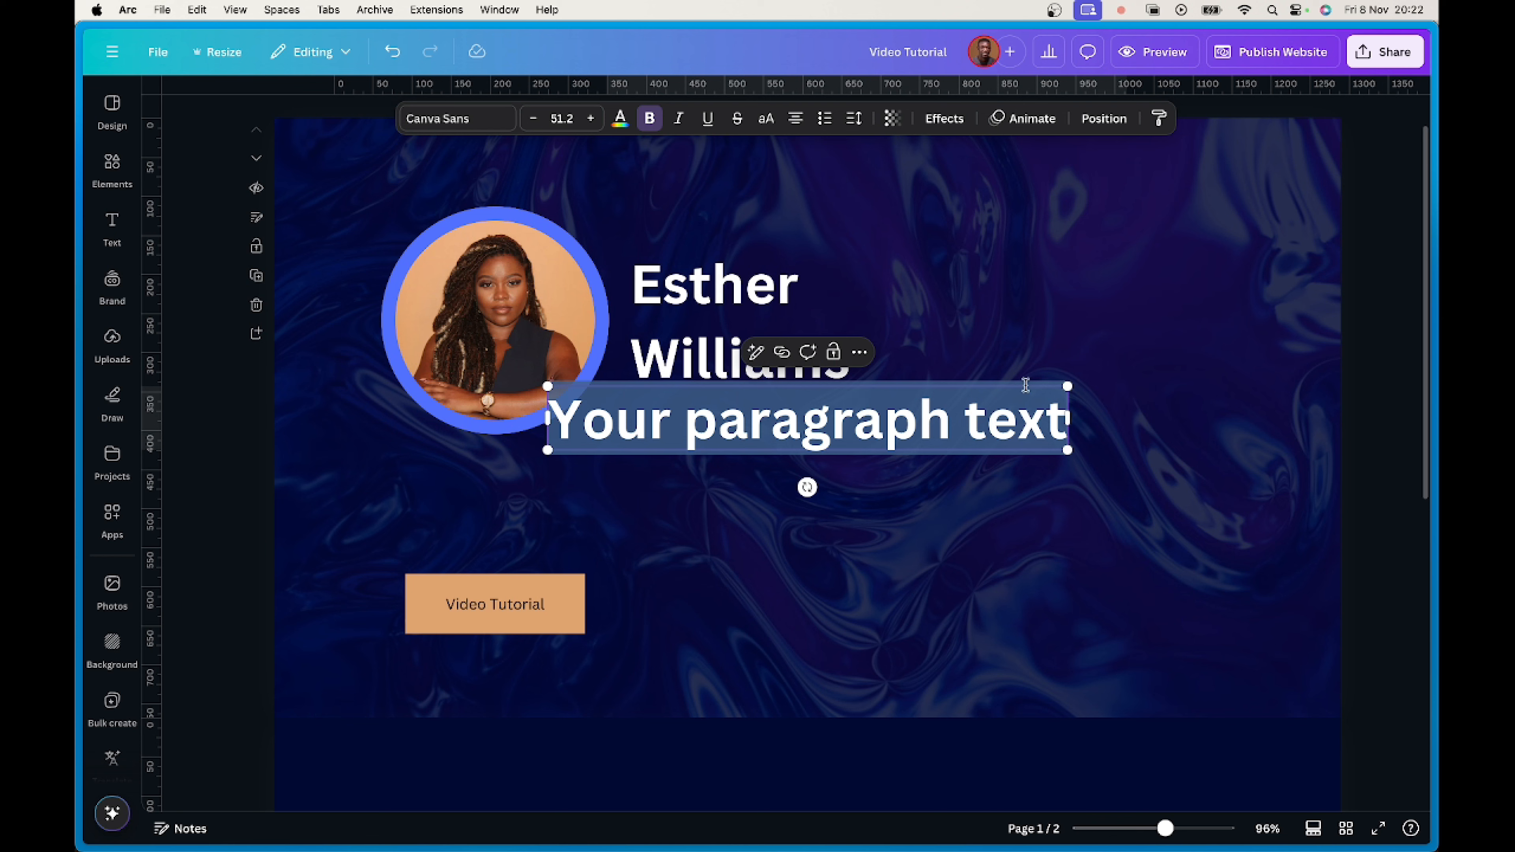
pyautogui.moveTo(1068, 390); pyautogui.dragTo(1029, 292)
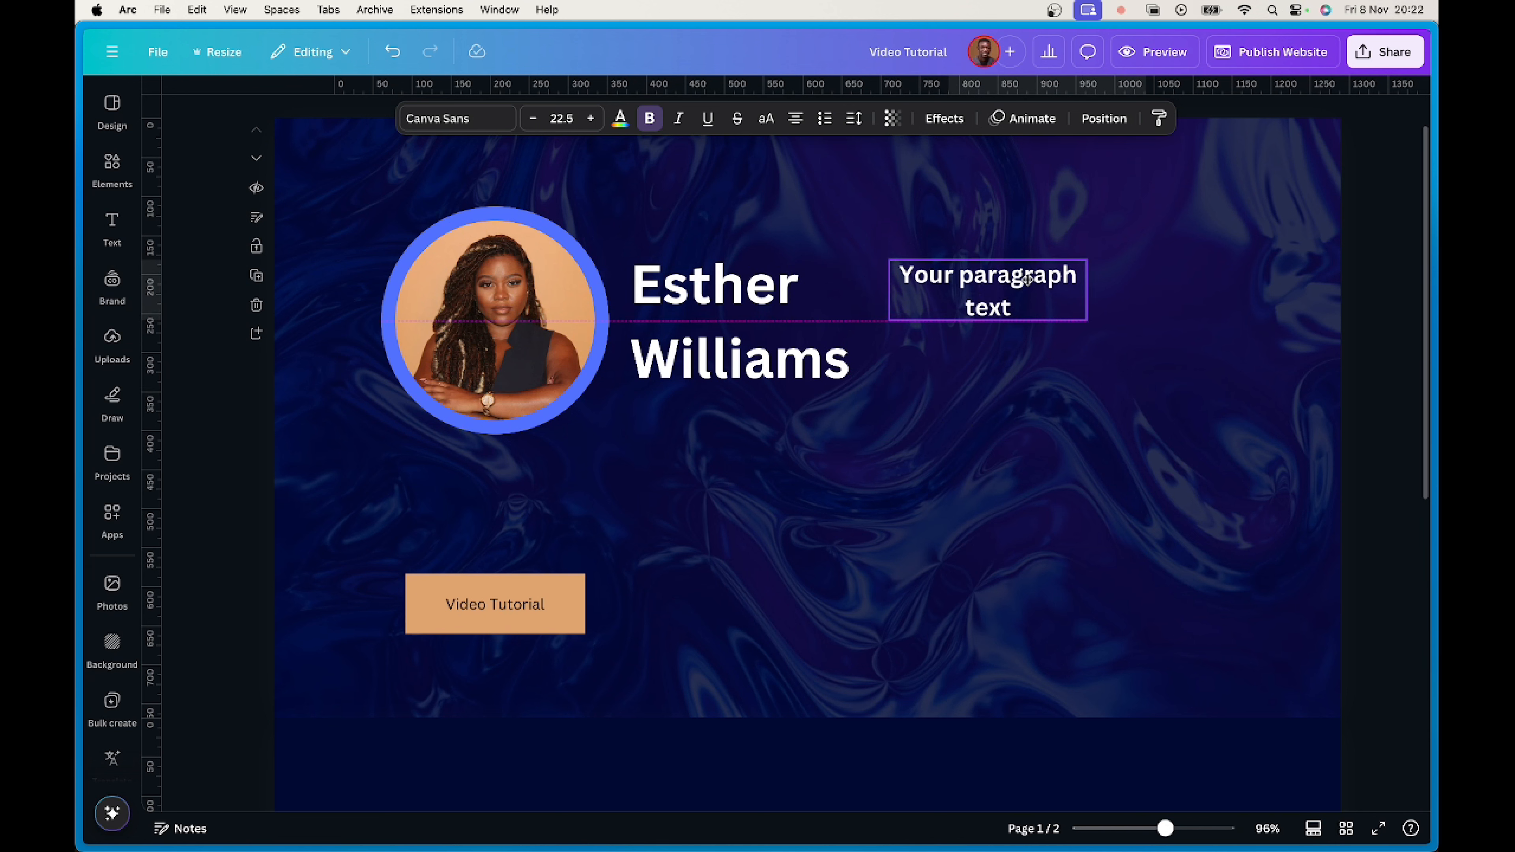
pyautogui.doubleClick(1002, 276)
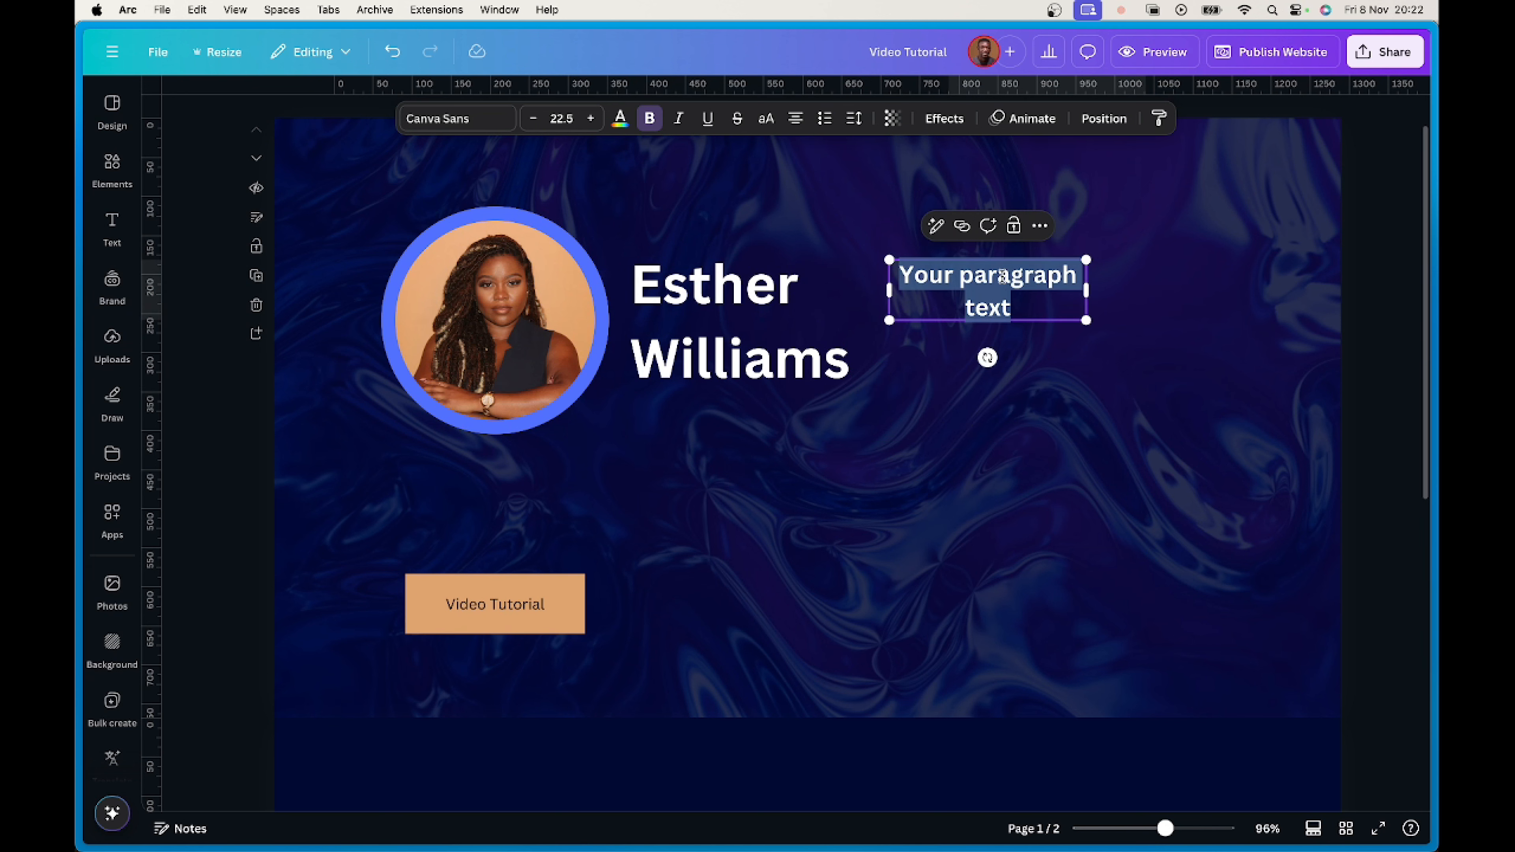
pyautogui.click(650, 119)
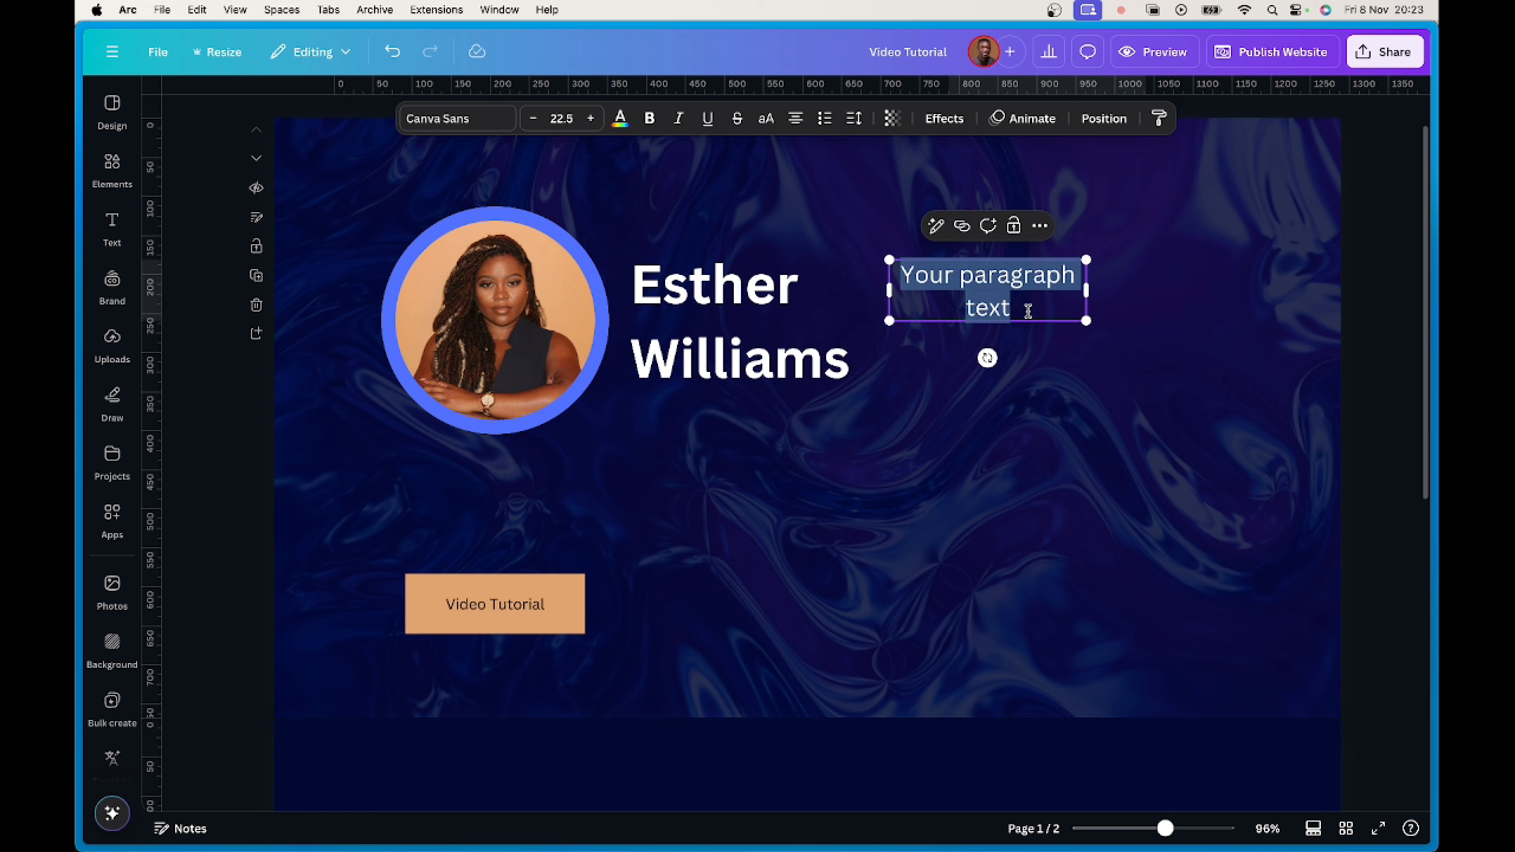
# Replace the placeholder in the second text box with "I am a fashion designer, who love to use canva".
pyautogui.write('I am a fa')
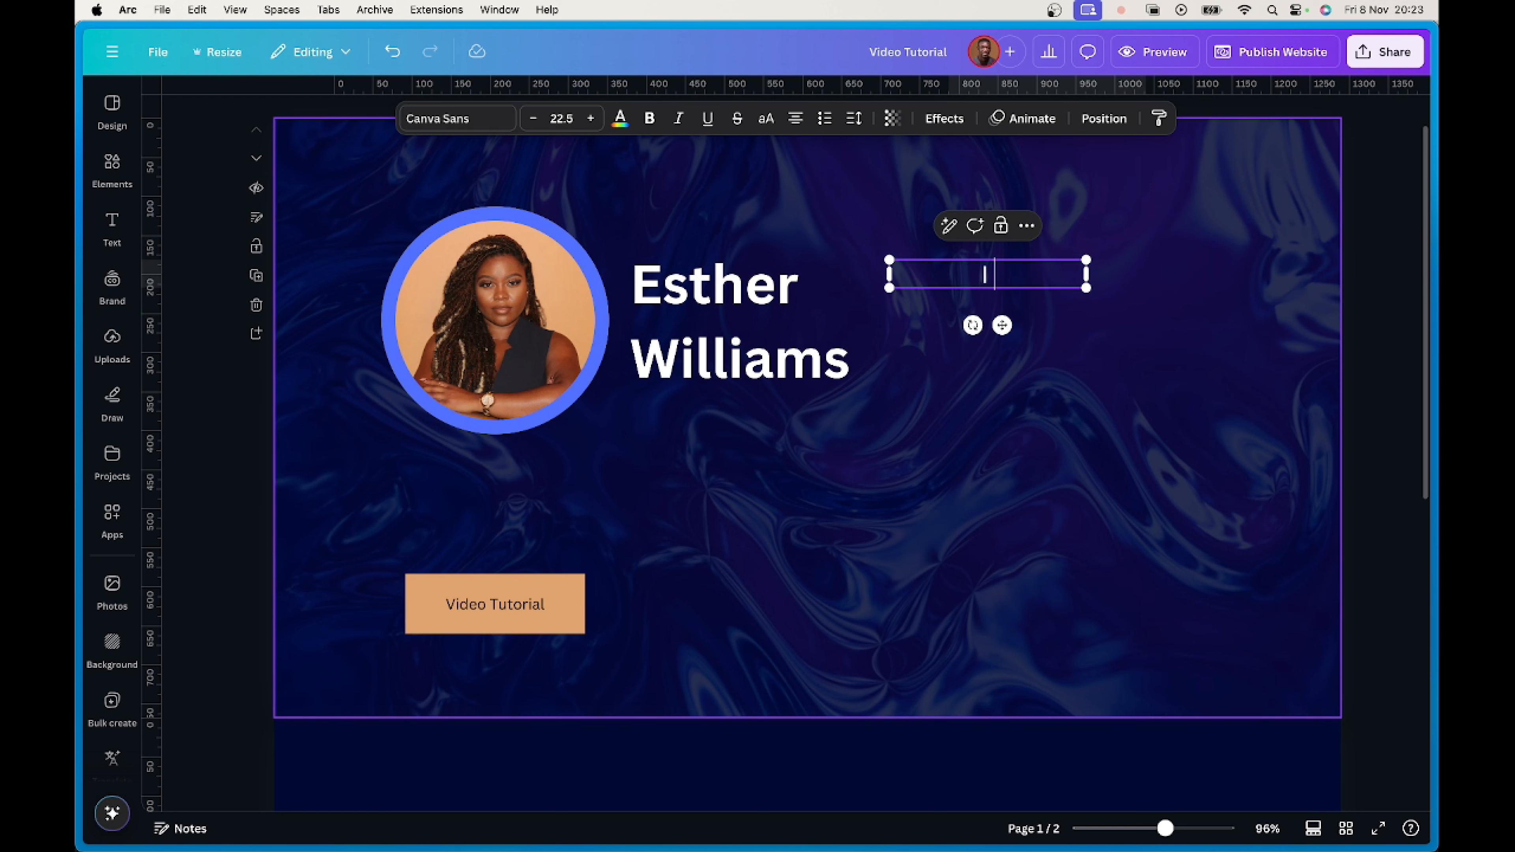
pyautogui.write('shi')
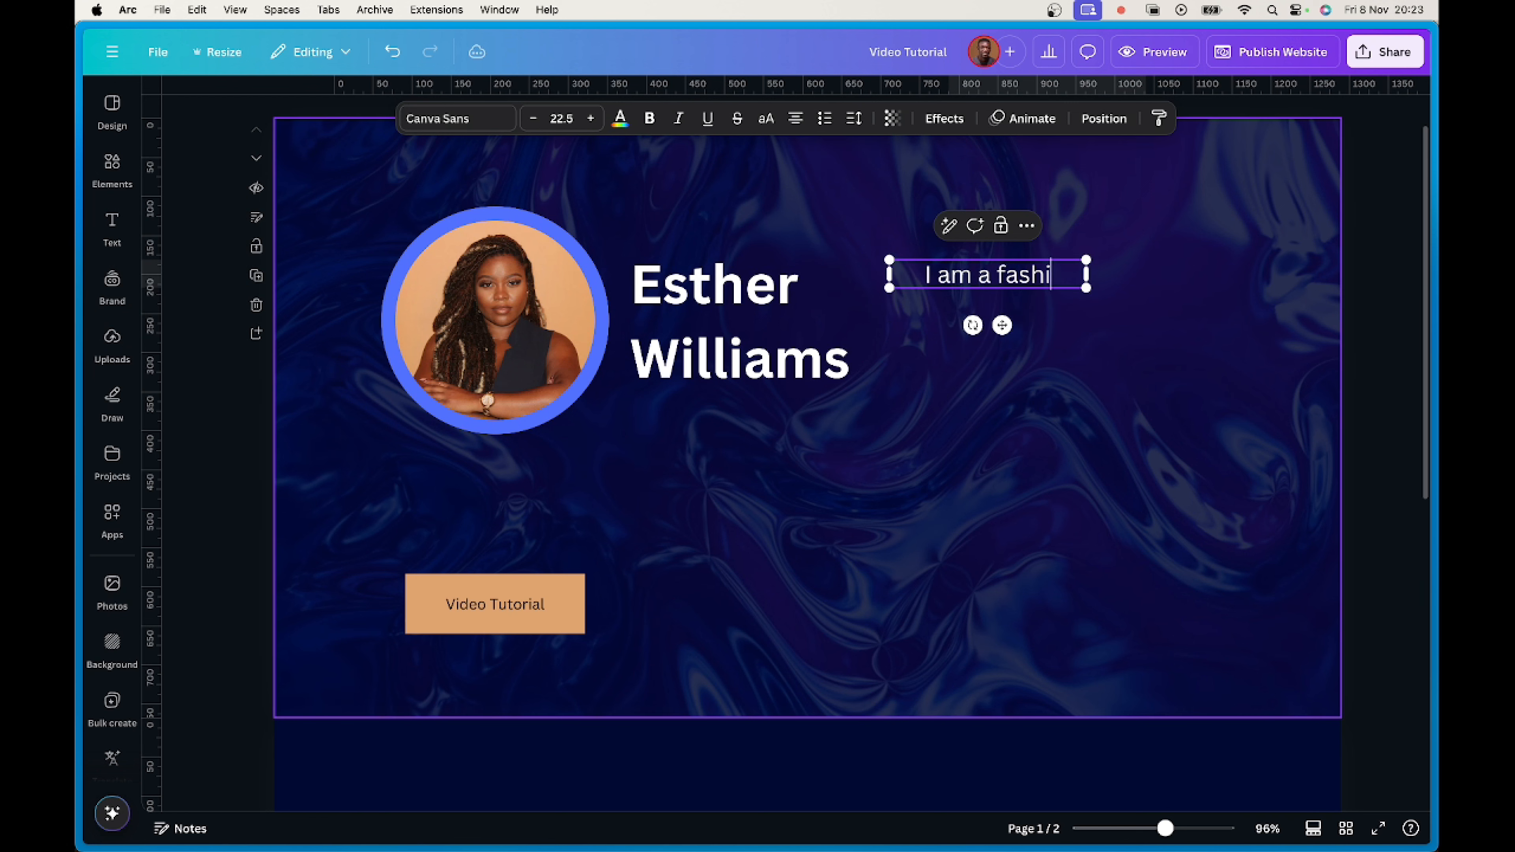
pyautogui.write('on designe')
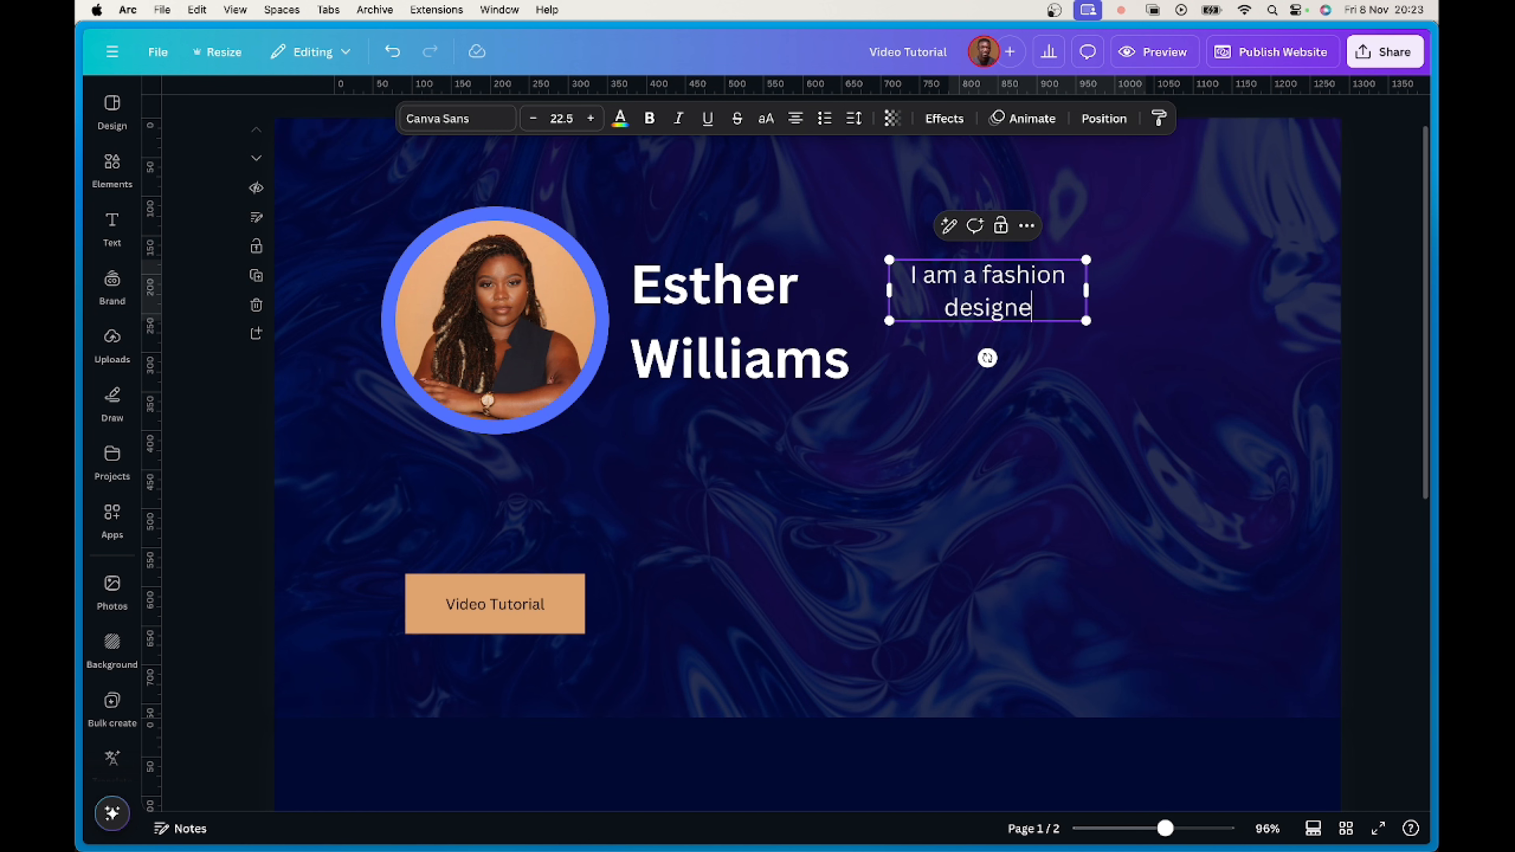
pyautogui.write('r, who lo')
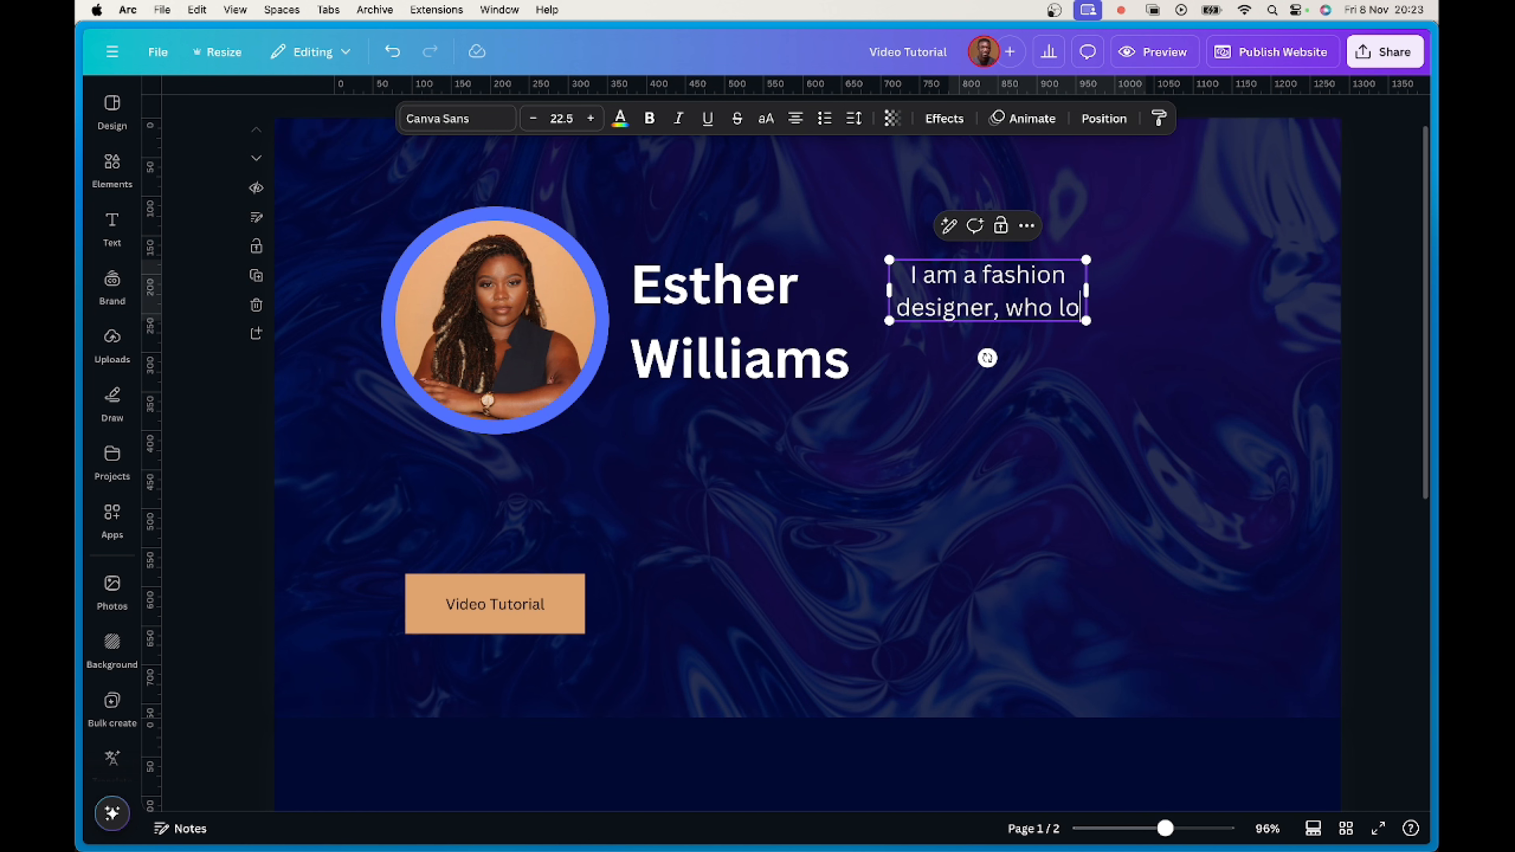
pyautogui.write('ve to ')
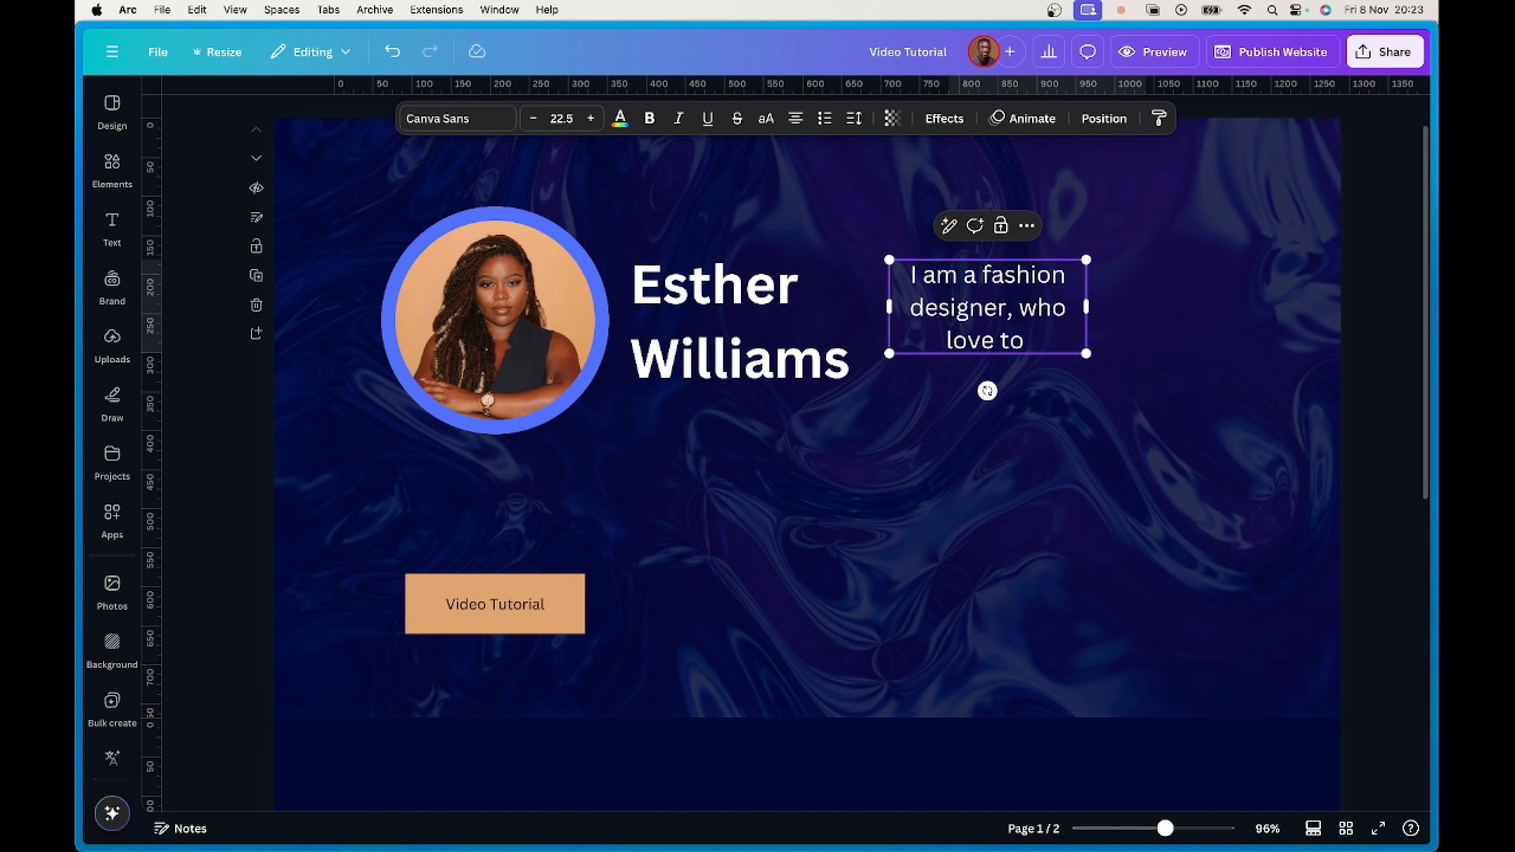
pyautogui.write('use can')
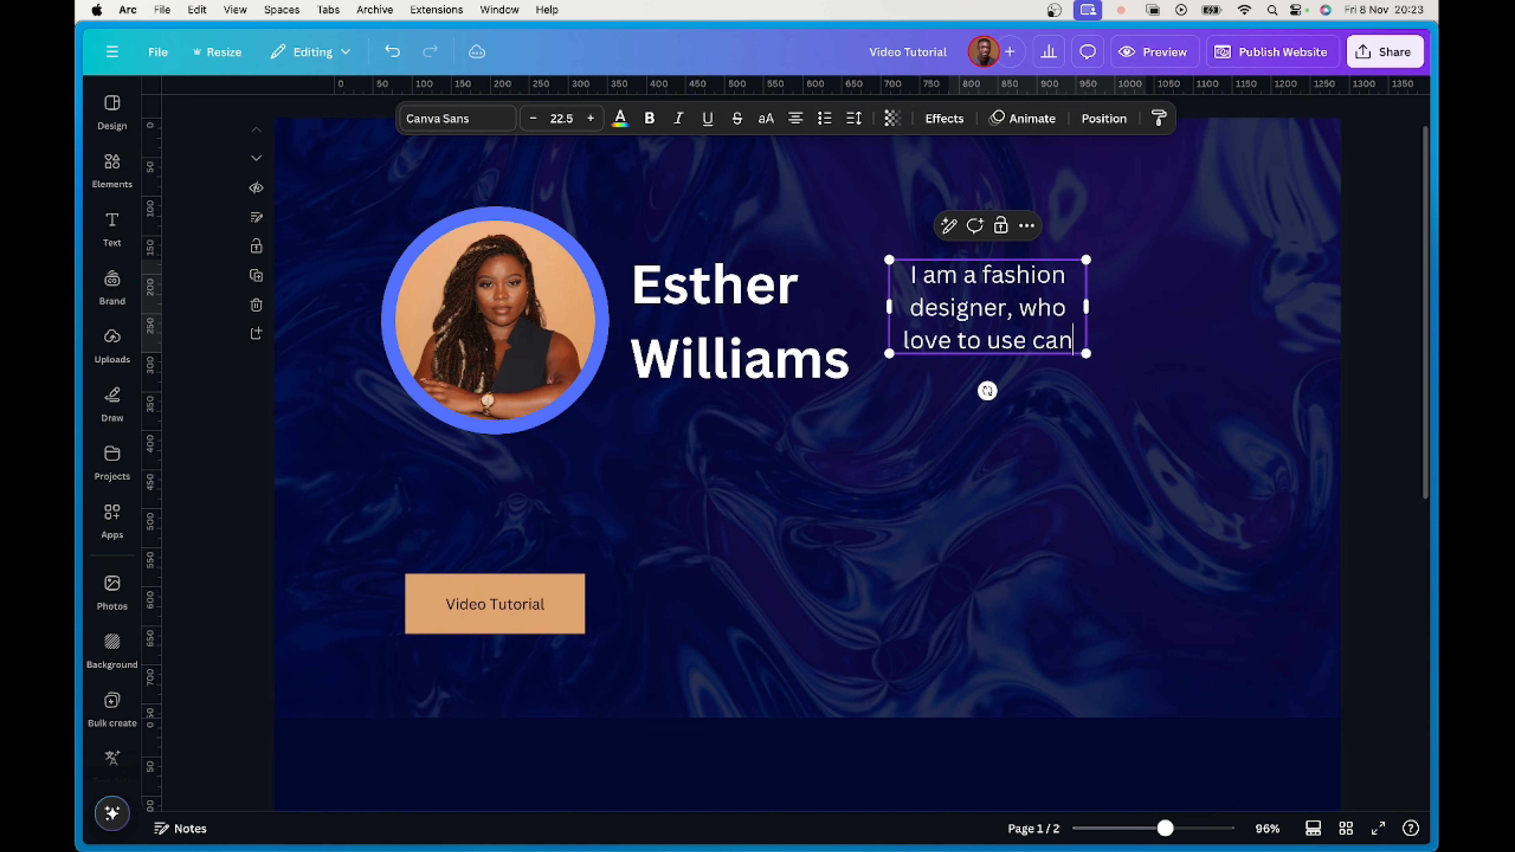
pyautogui.write('va')
pyautogui.click(1154, 302)
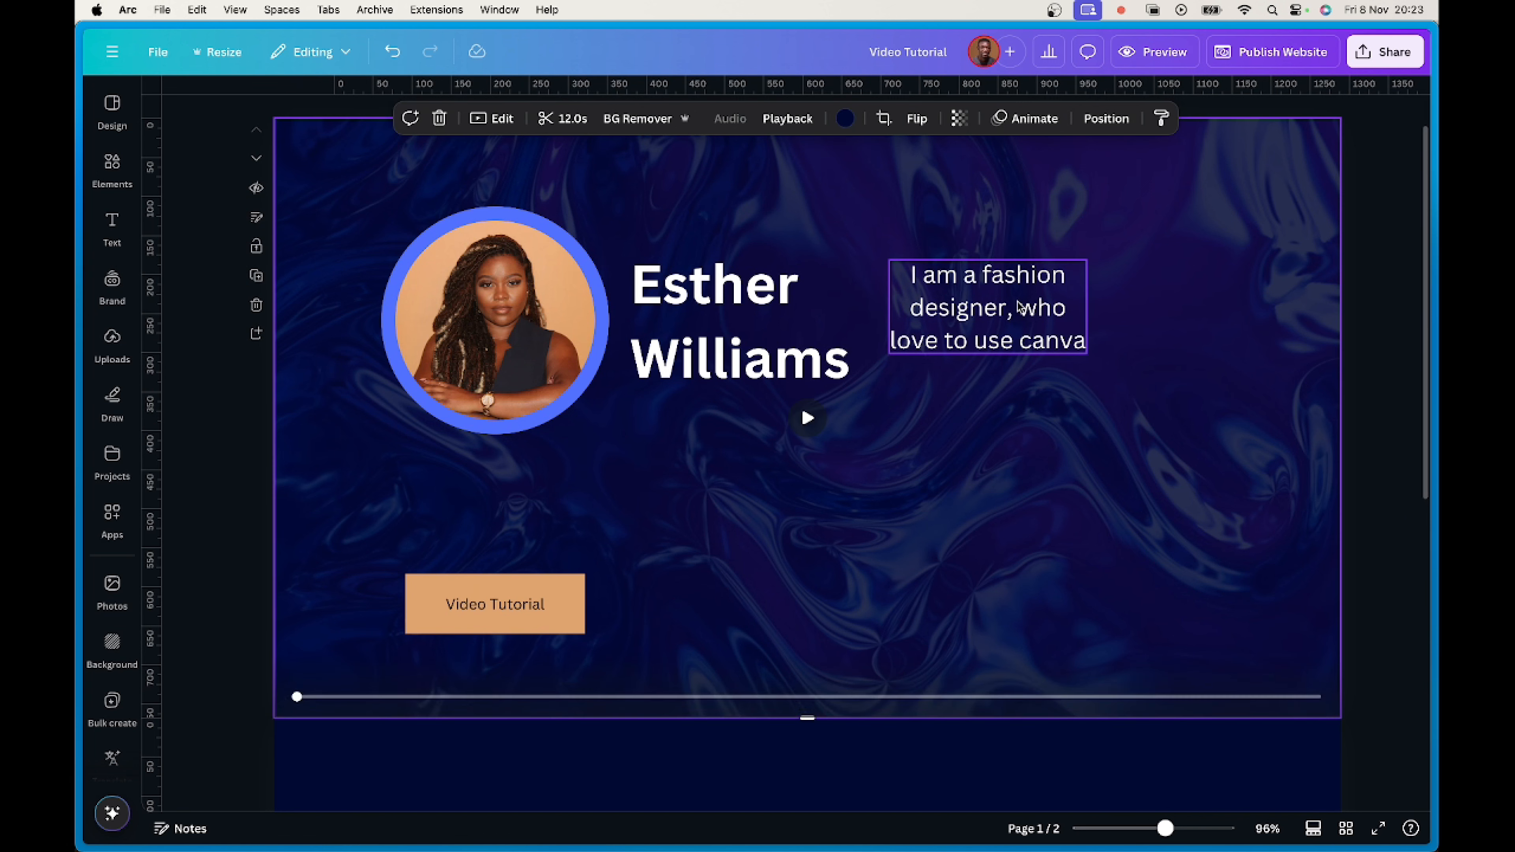
# Place the bio below the name, left-aligned on two lines at size 17.5, and move the circular photo slightly down.
pyautogui.moveTo(1019, 304); pyautogui.dragTo(937, 449)
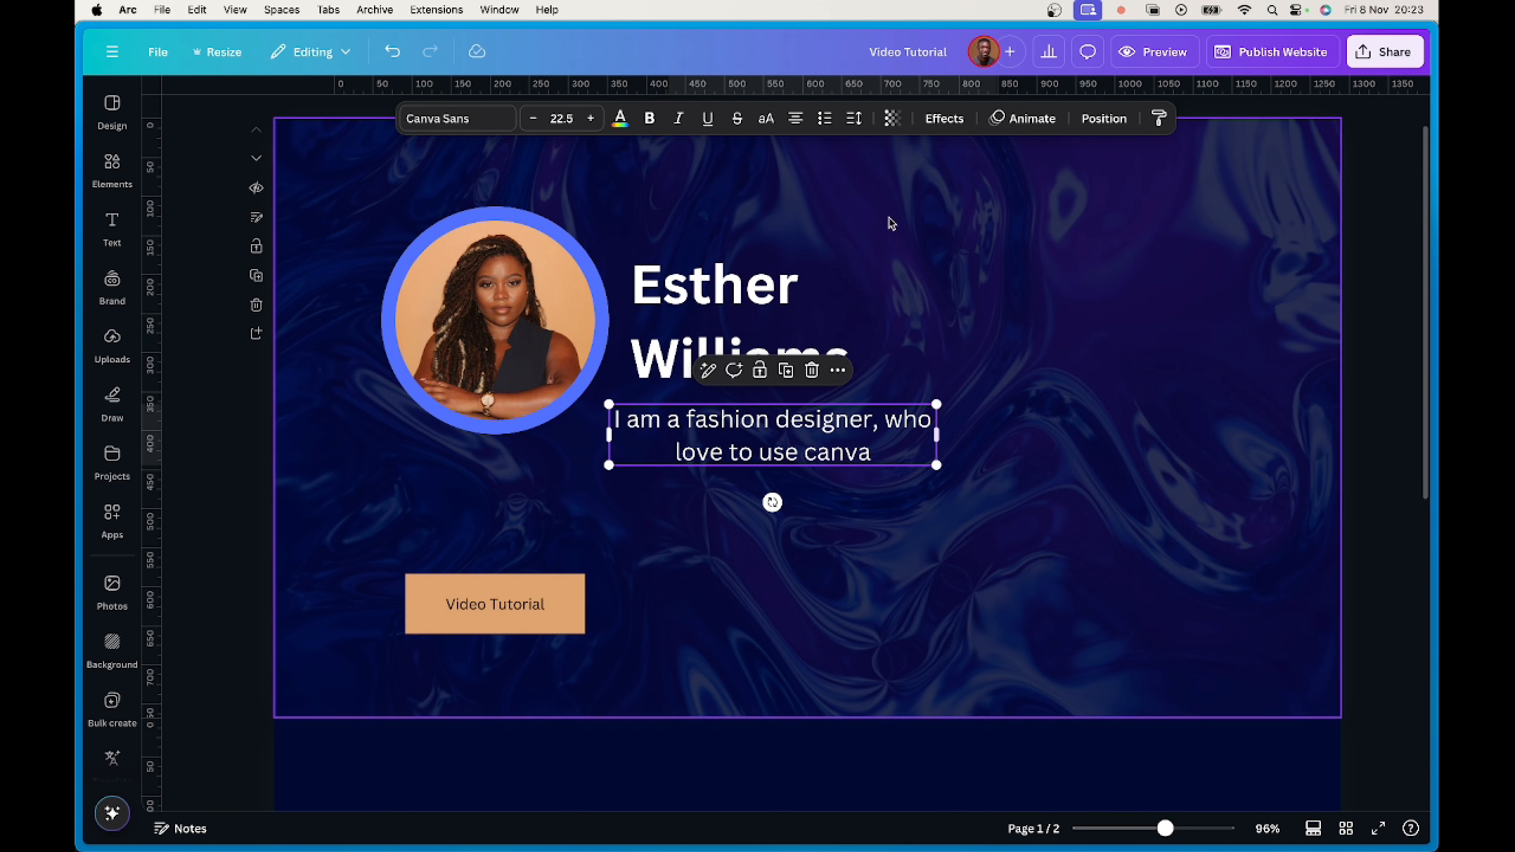
pyautogui.click(796, 118)
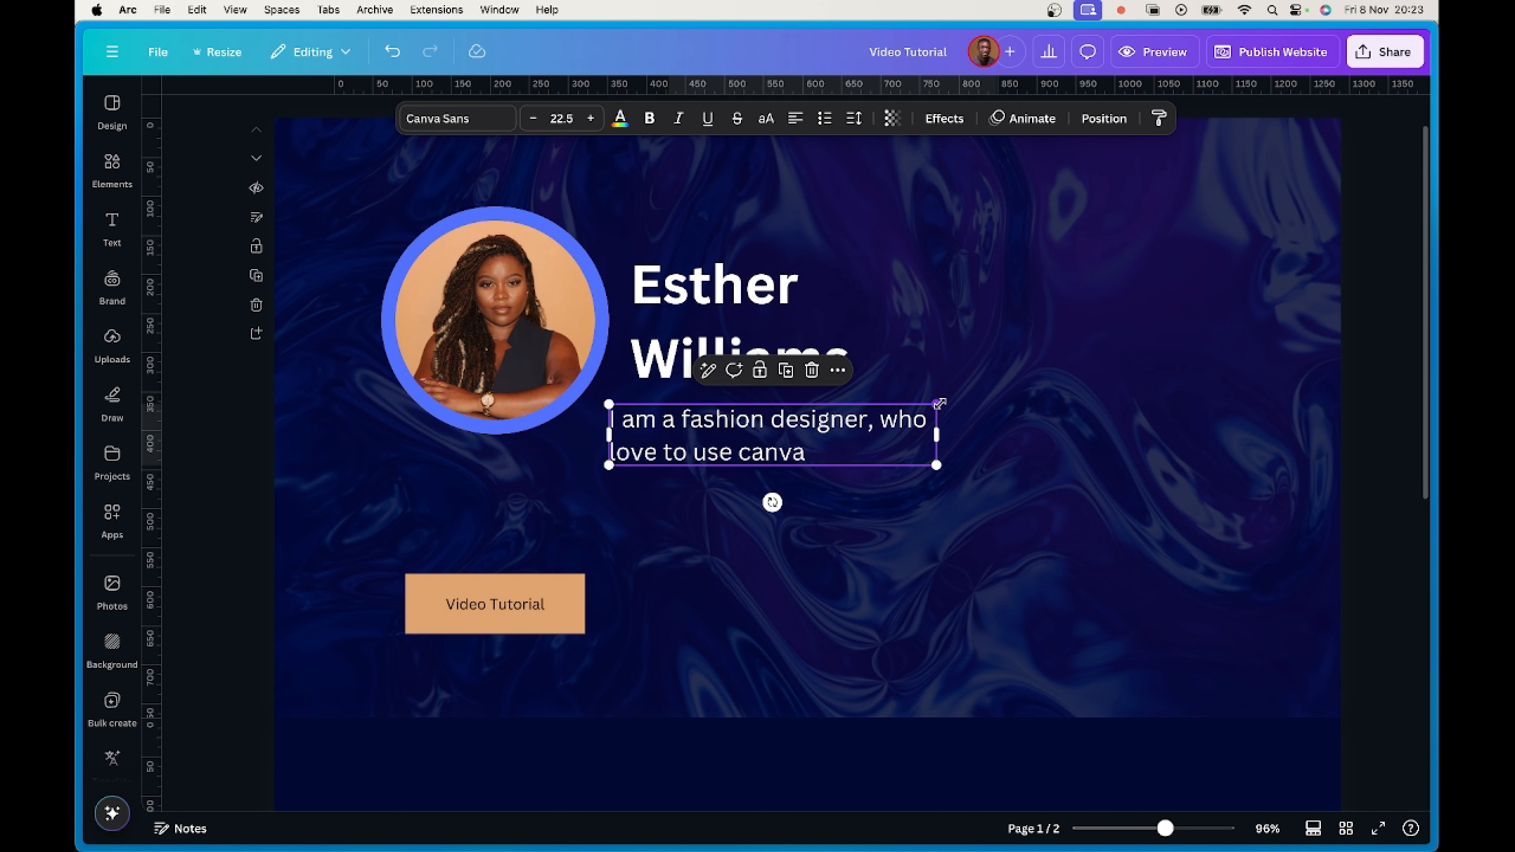
pyautogui.moveTo(940, 436); pyautogui.dragTo(770, 419)
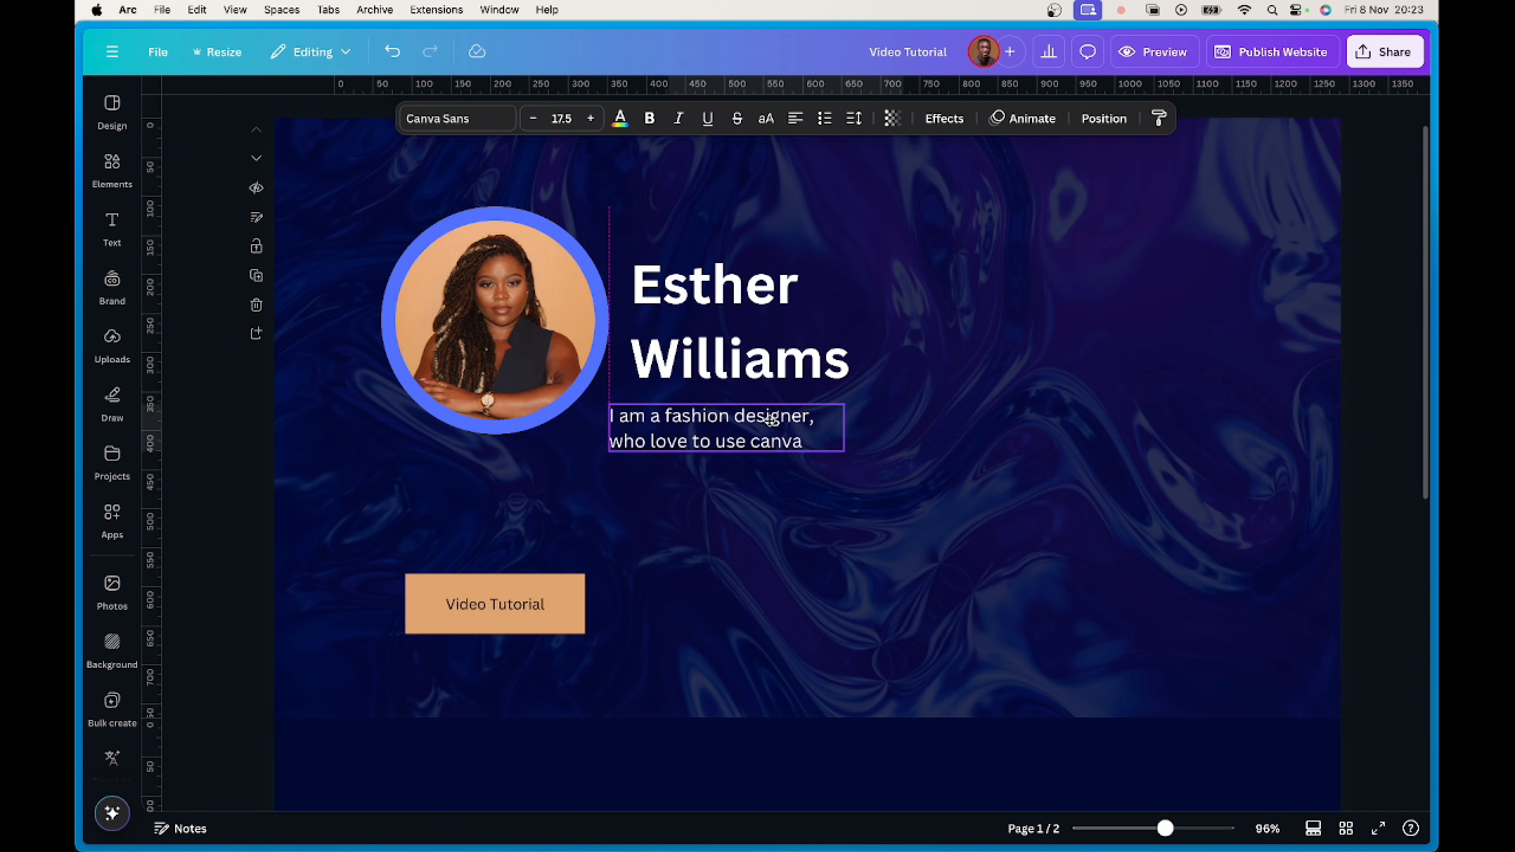
pyautogui.click(540, 331)
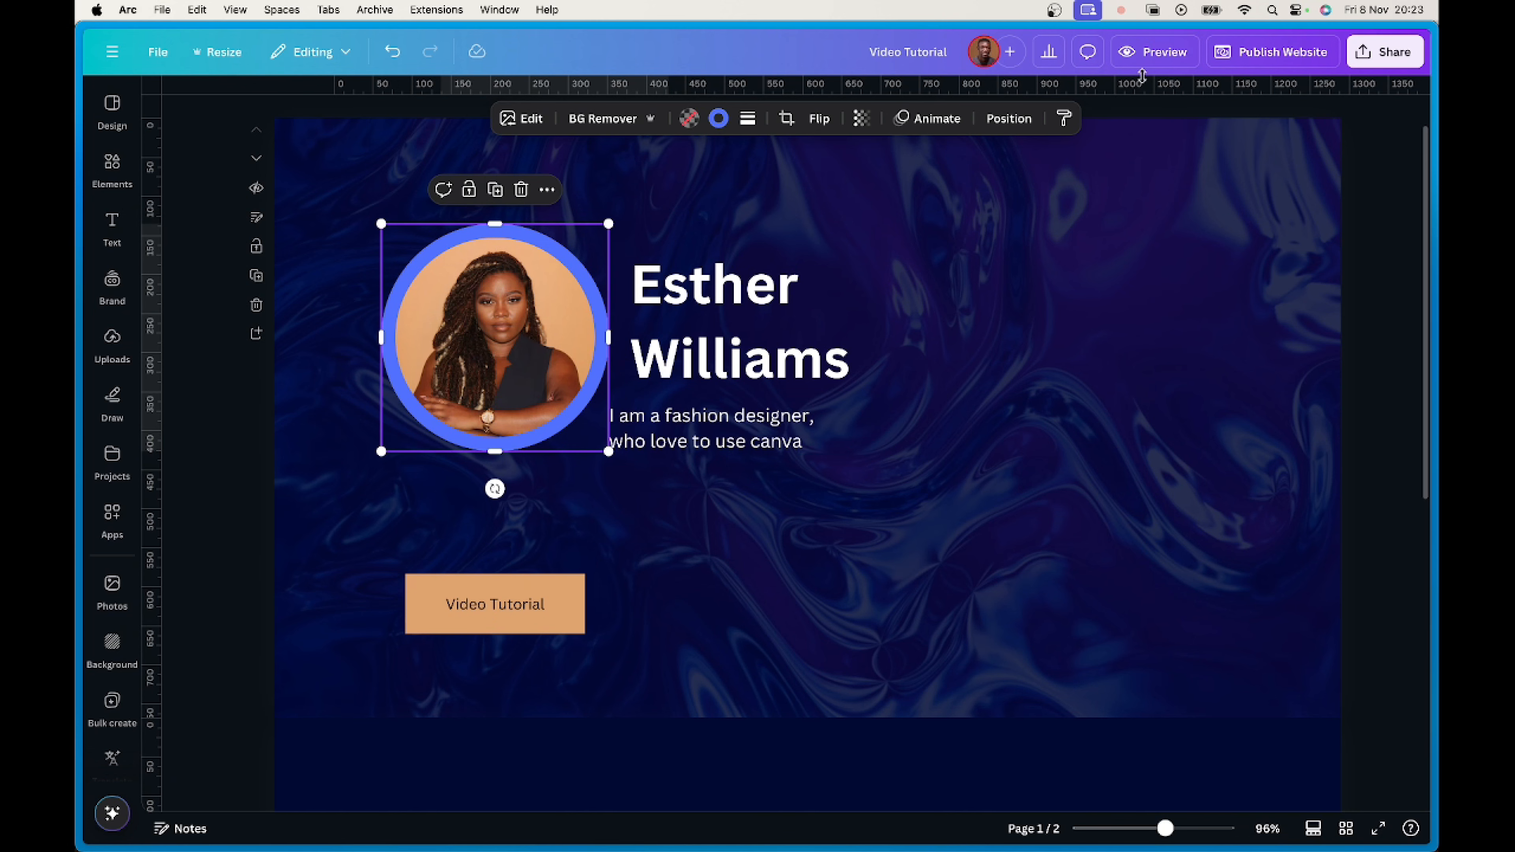
# Preview the website in the mobile and desktop layouts, checking the whole page in each, and return to the editor.
pyautogui.click(1161, 55)
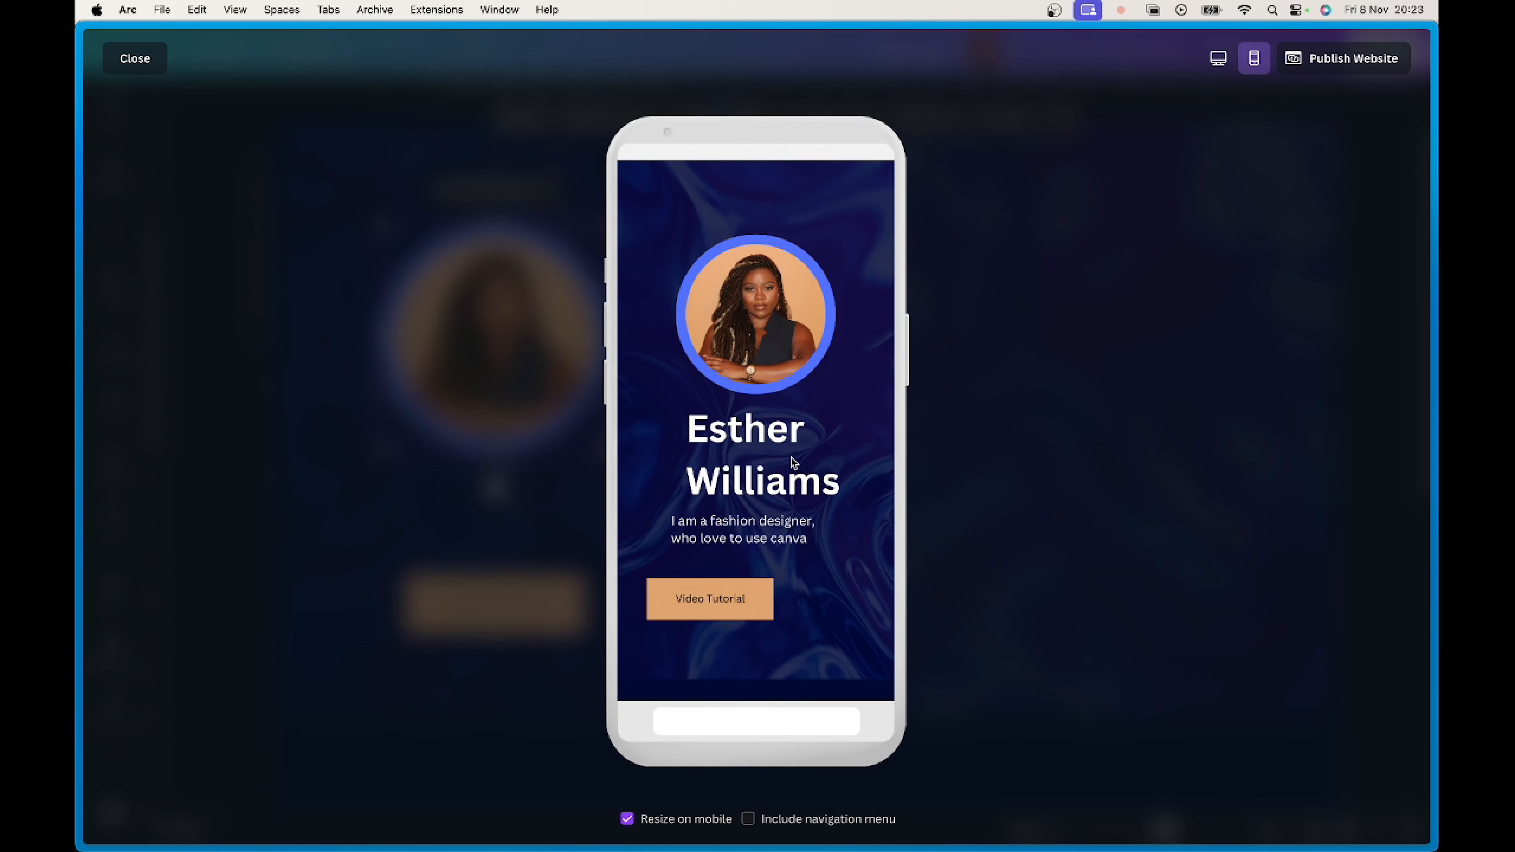
pyautogui.scroll(-1, 793, 462)
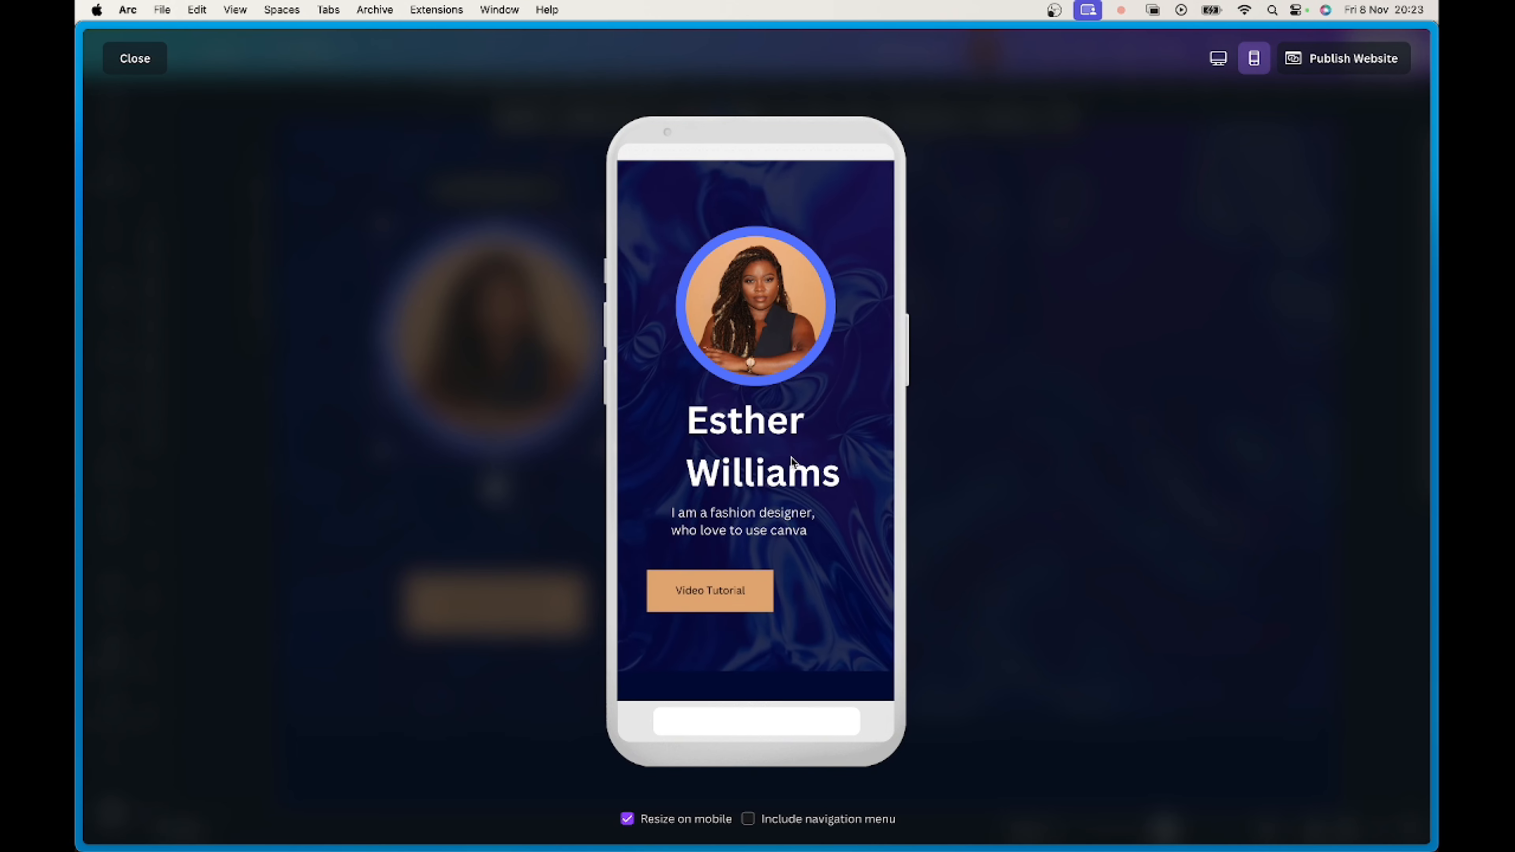
pyautogui.scroll(-3, 793, 461)
pyautogui.scroll(5, 792, 463)
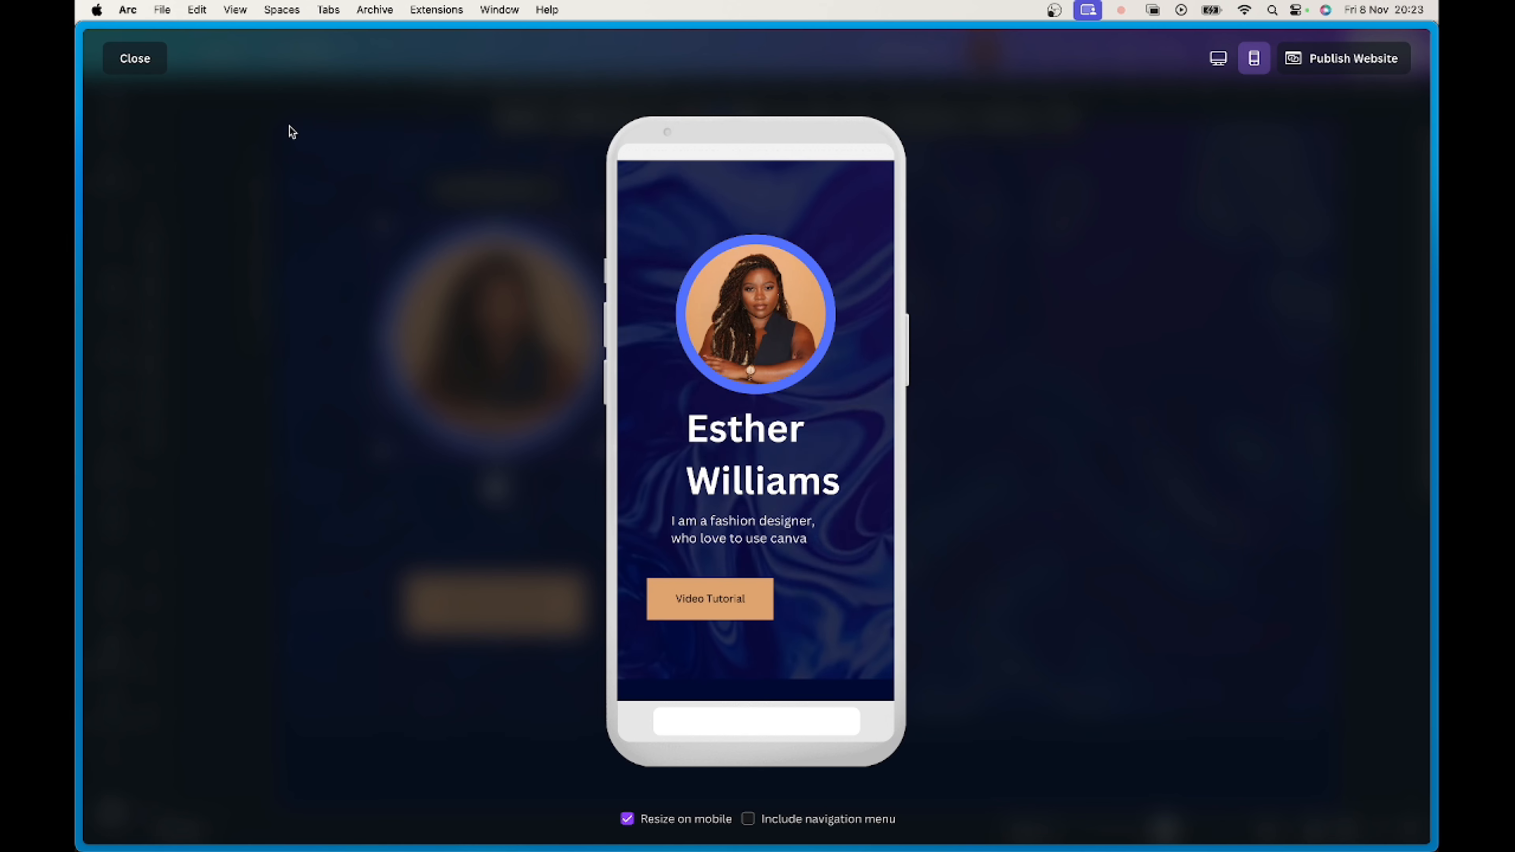
pyautogui.click(1219, 59)
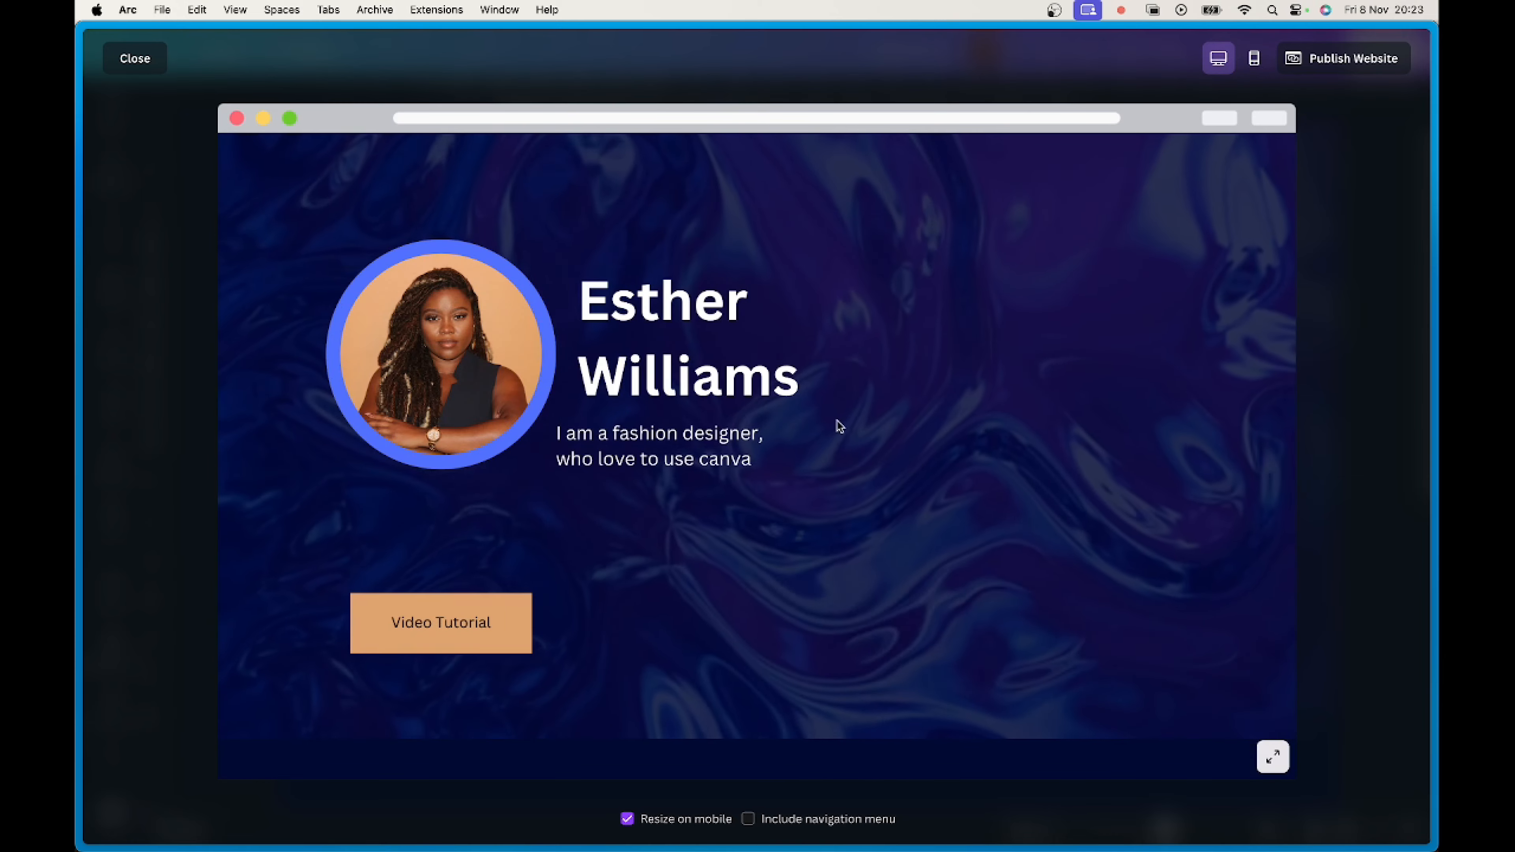
pyautogui.scroll(-4, 835, 436)
pyautogui.scroll(-3, 835, 439)
pyautogui.scroll(10, 832, 437)
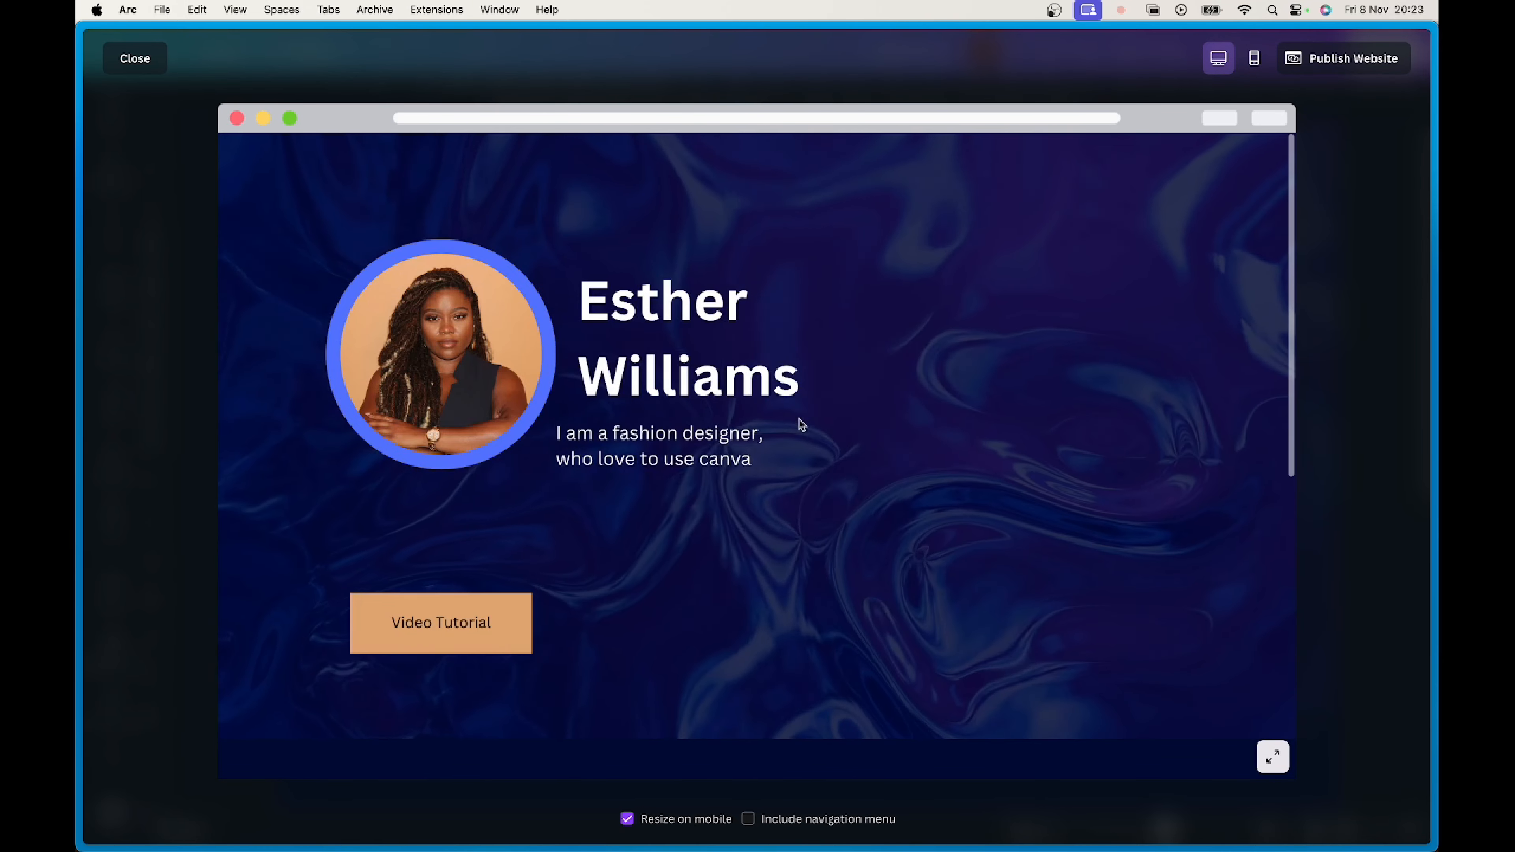
pyautogui.click(135, 58)
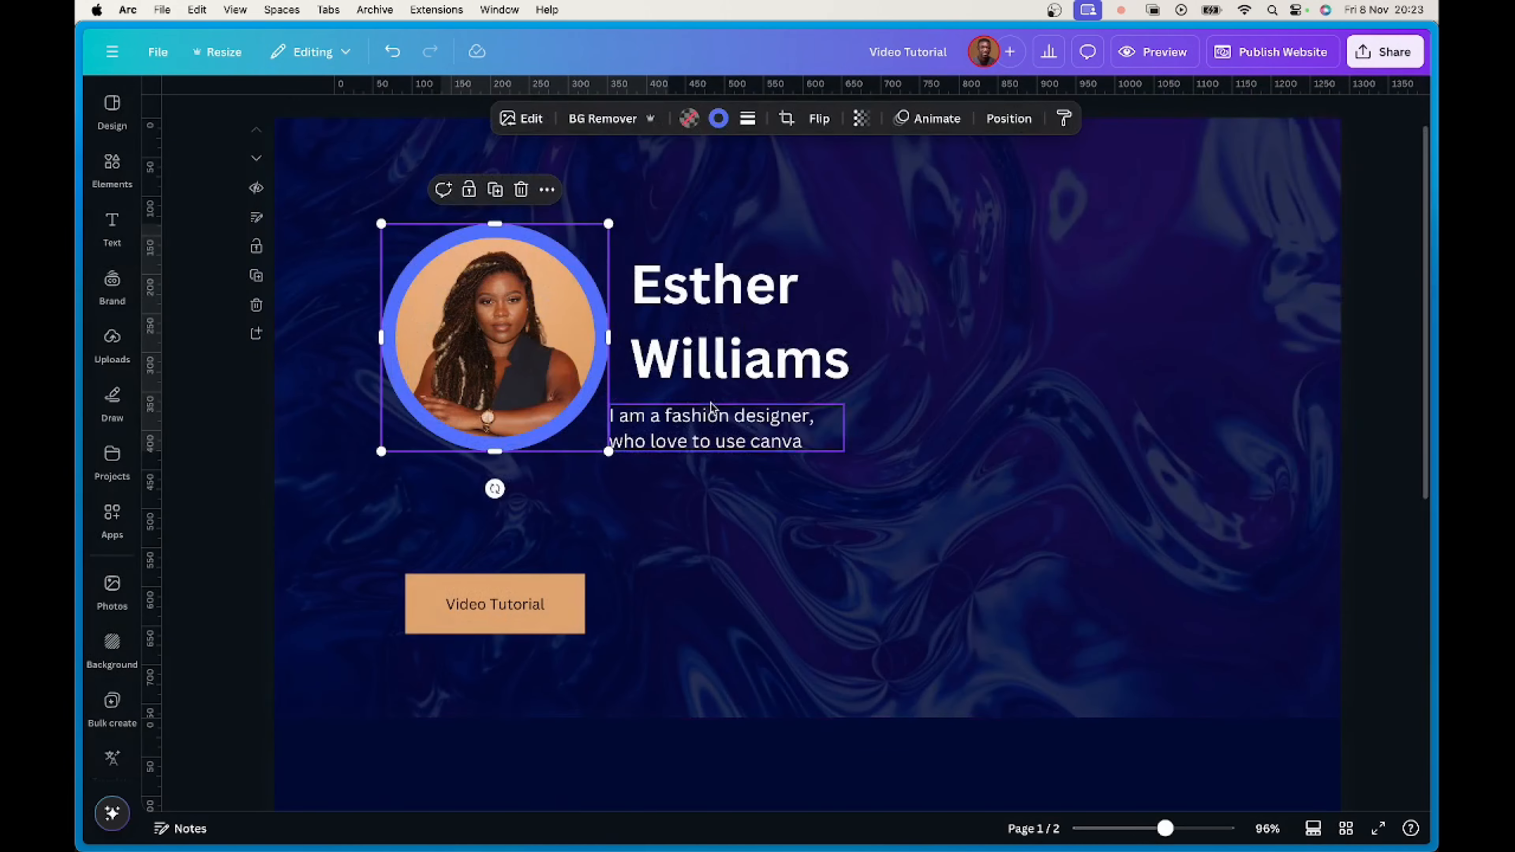
# Nudge the name and the bio so their left edges line up beside the photo.
pyautogui.moveTo(775, 348); pyautogui.dragTo(773, 341)
pyautogui.moveTo(699, 439); pyautogui.dragTo(715, 428)
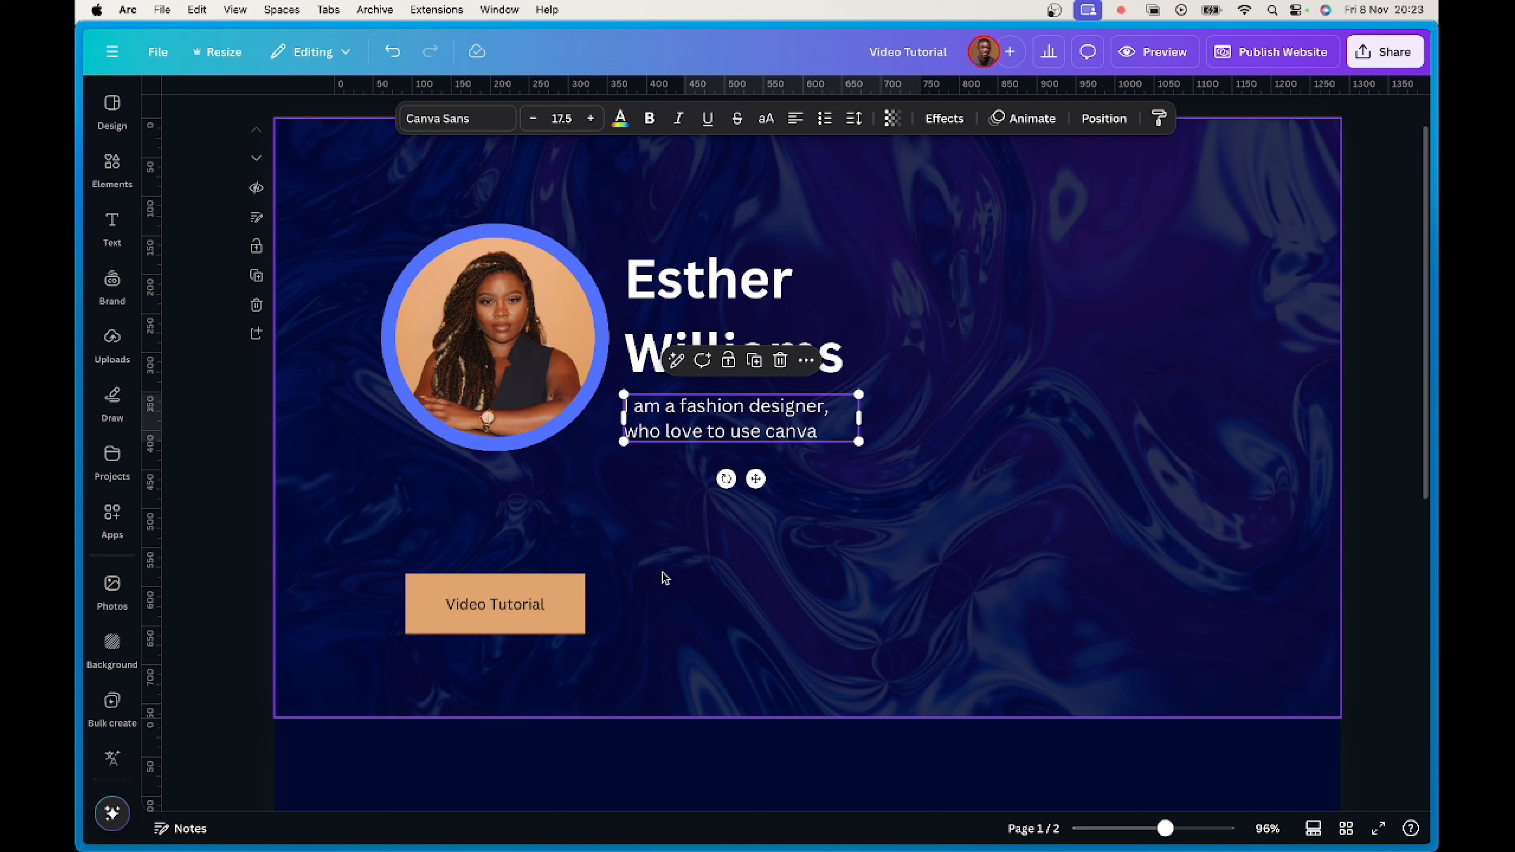
# Switch to Telegram, copy the YouTube video link from The Free Canva Class chat, and return to the Canva design.
pyautogui.click(552, 604)
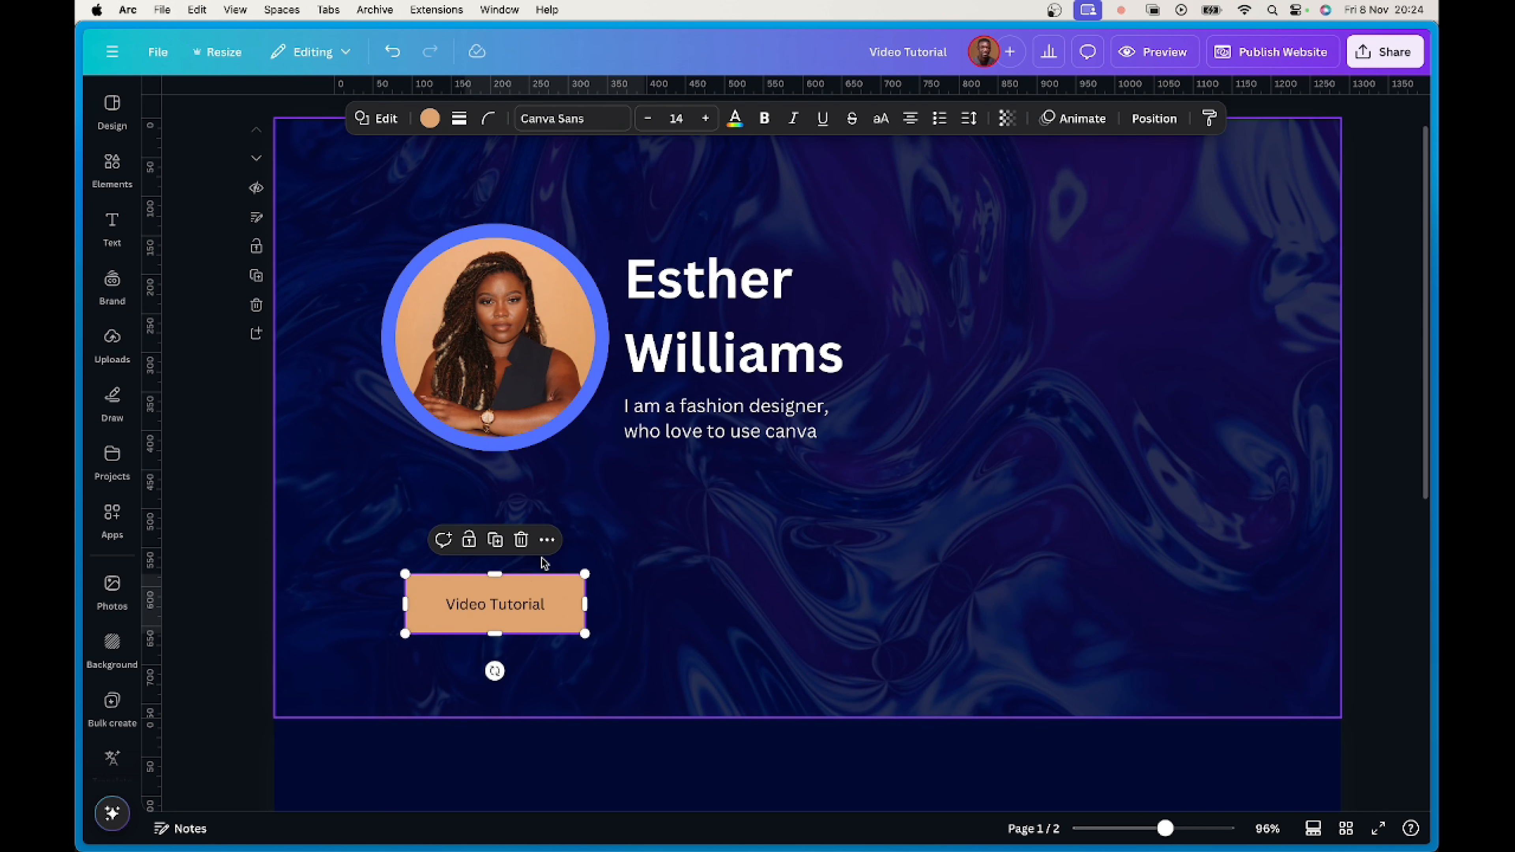
pyautogui.moveTo(618, 833)
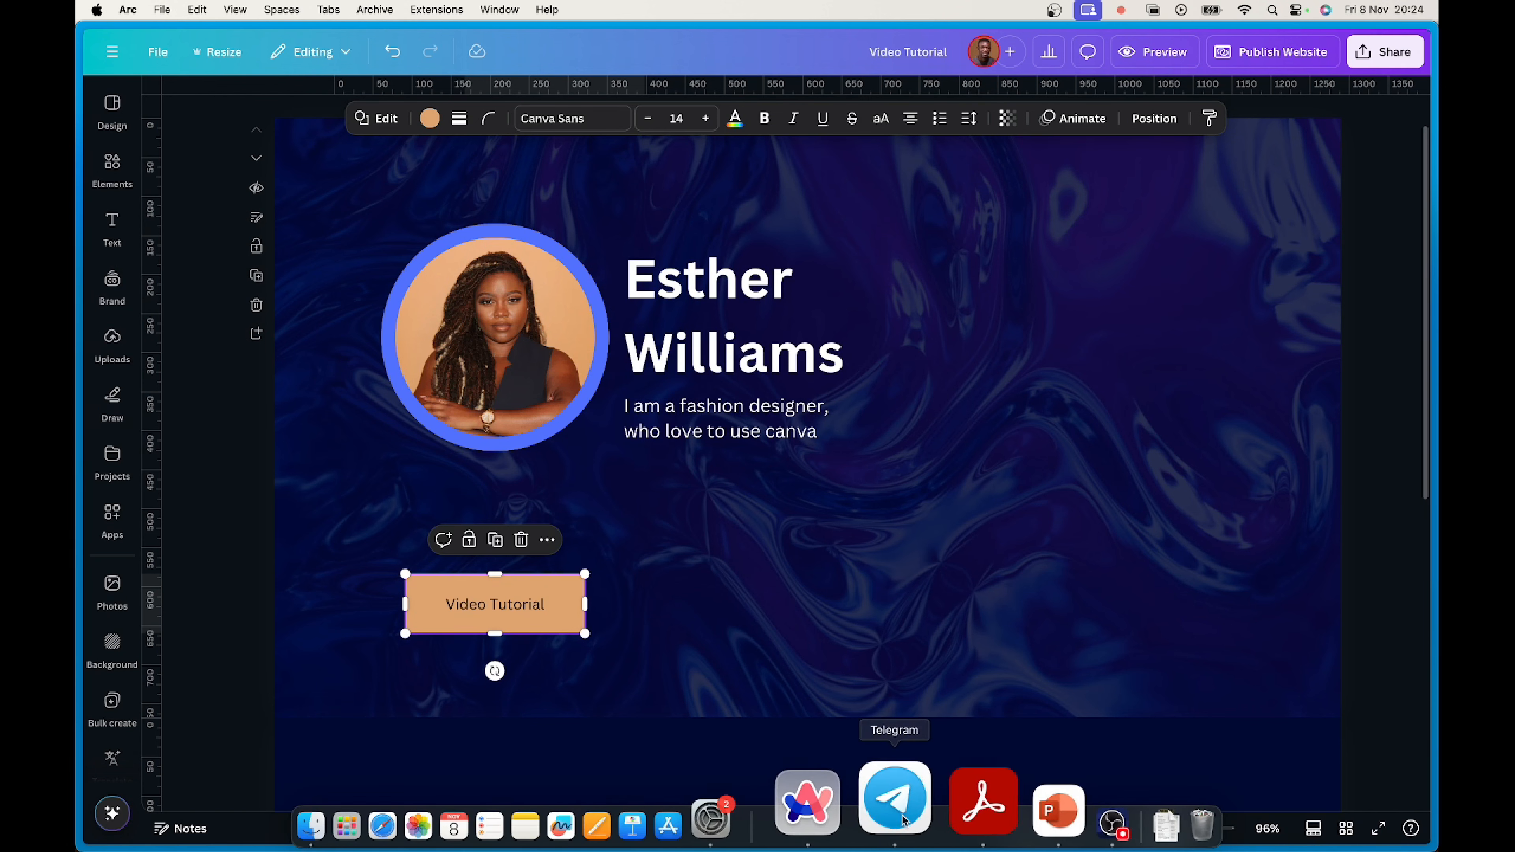
pyautogui.click(896, 800)
pyautogui.rightClick(617, 434)
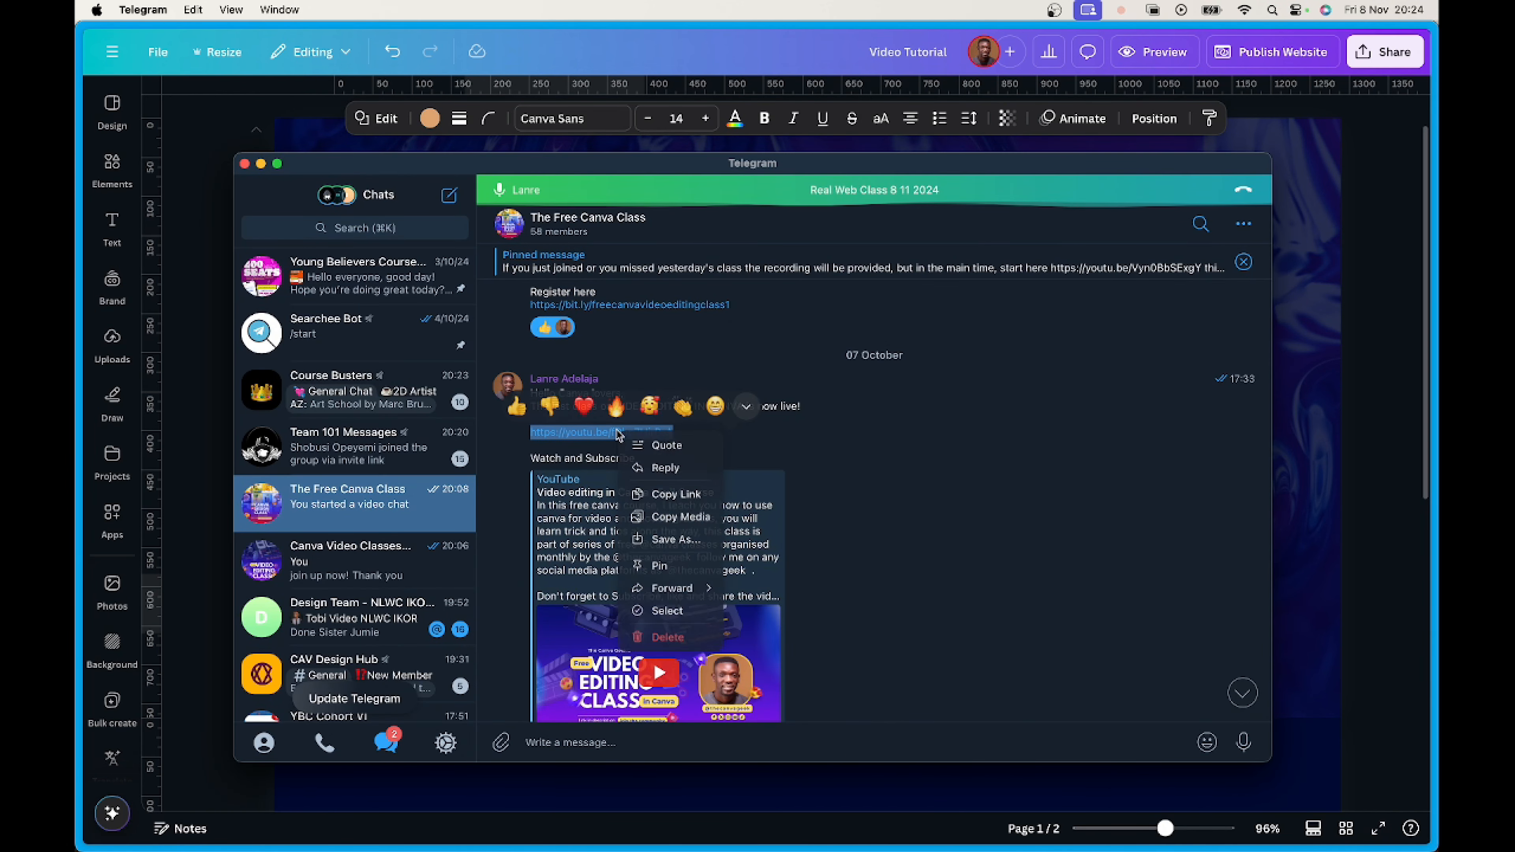
pyautogui.click(676, 501)
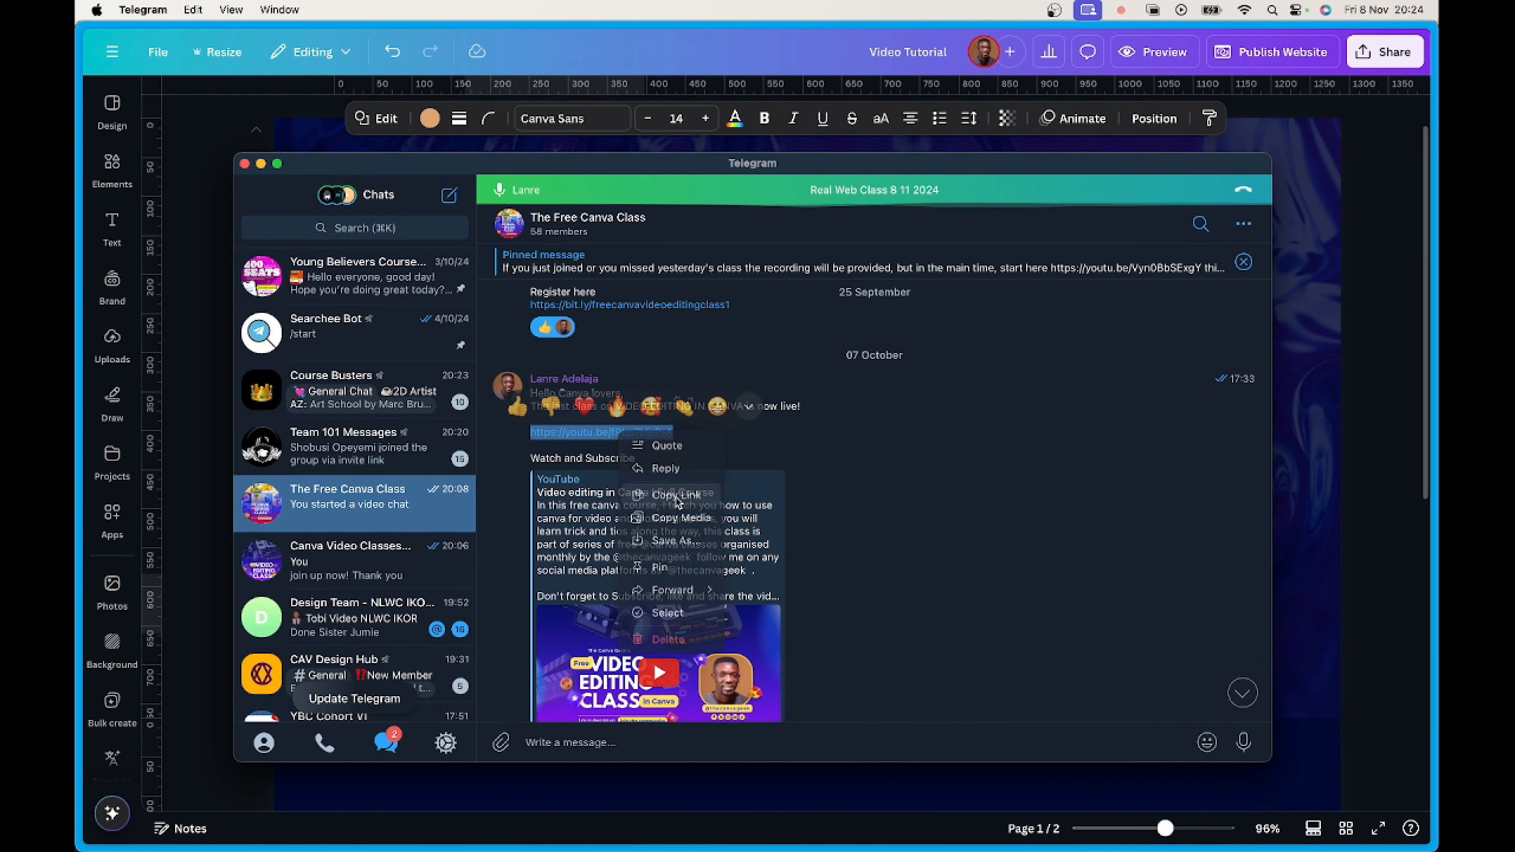
pyautogui.click(1313, 452)
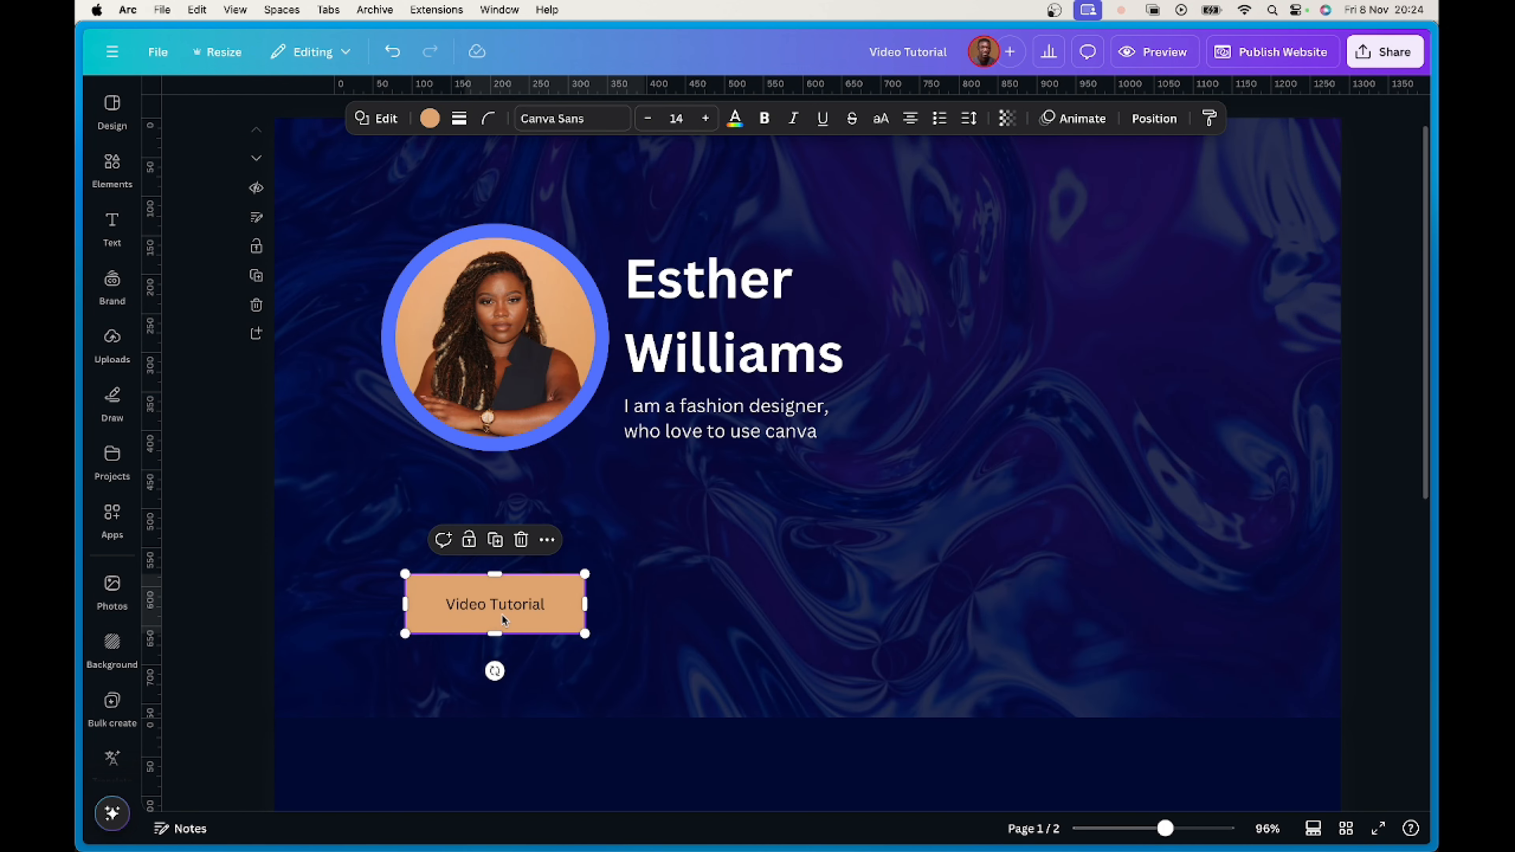
# Increase the Video Tutorial button's text size to 21.
pyautogui.doubleClick(514, 606)
pyautogui.keyDown('shift'); pyautogui.click(450, 606); pyautogui.keyUp('shift')
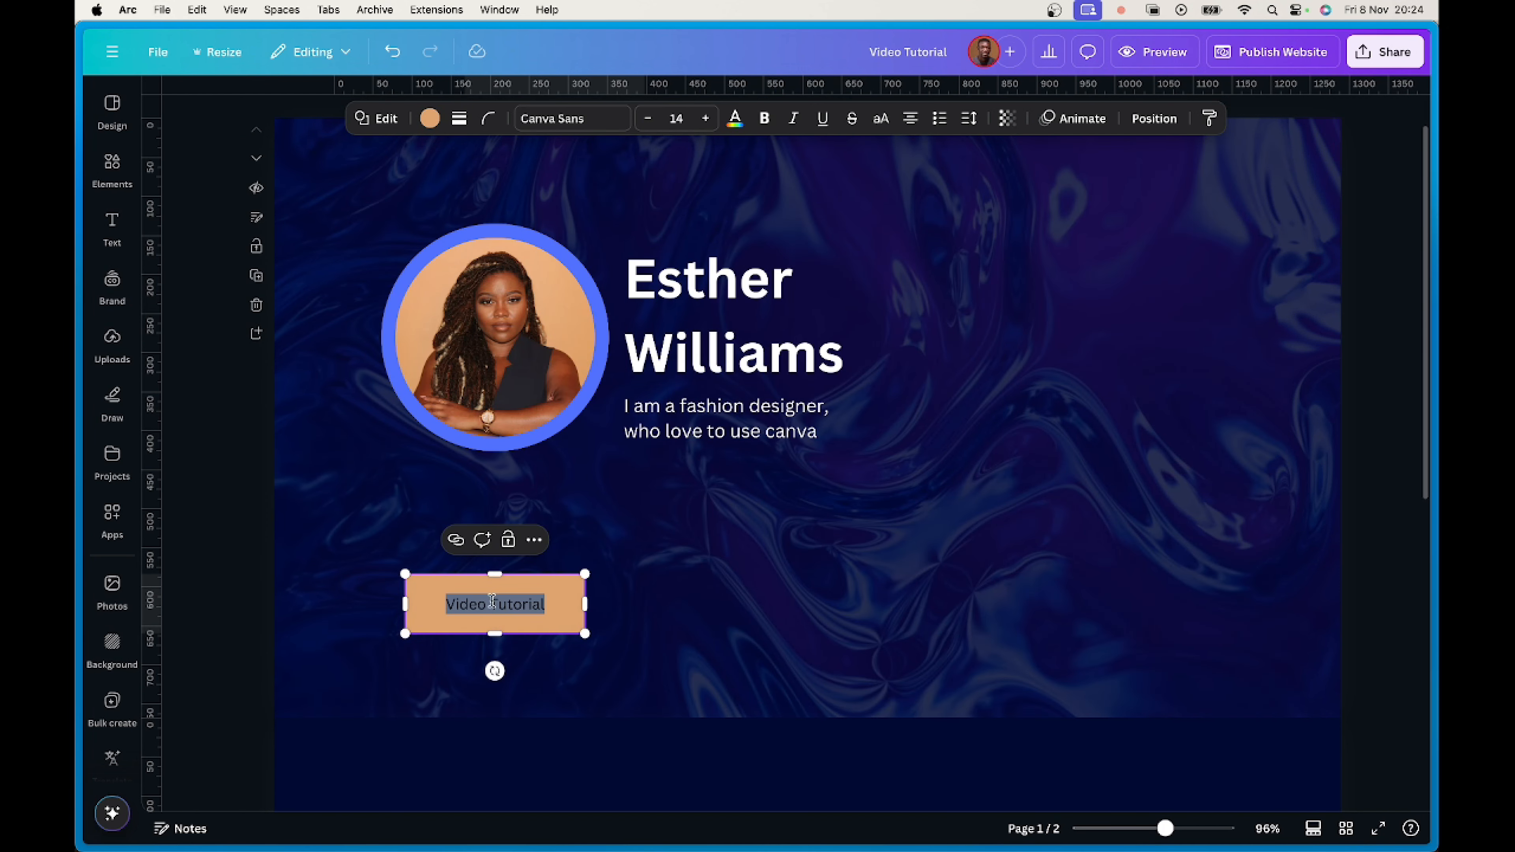
pyautogui.click(705, 119)
pyautogui.click(706, 119)
pyautogui.click(705, 119)
pyautogui.click(706, 119)
pyautogui.click(705, 119)
pyautogui.click(706, 119)
pyautogui.click(705, 119)
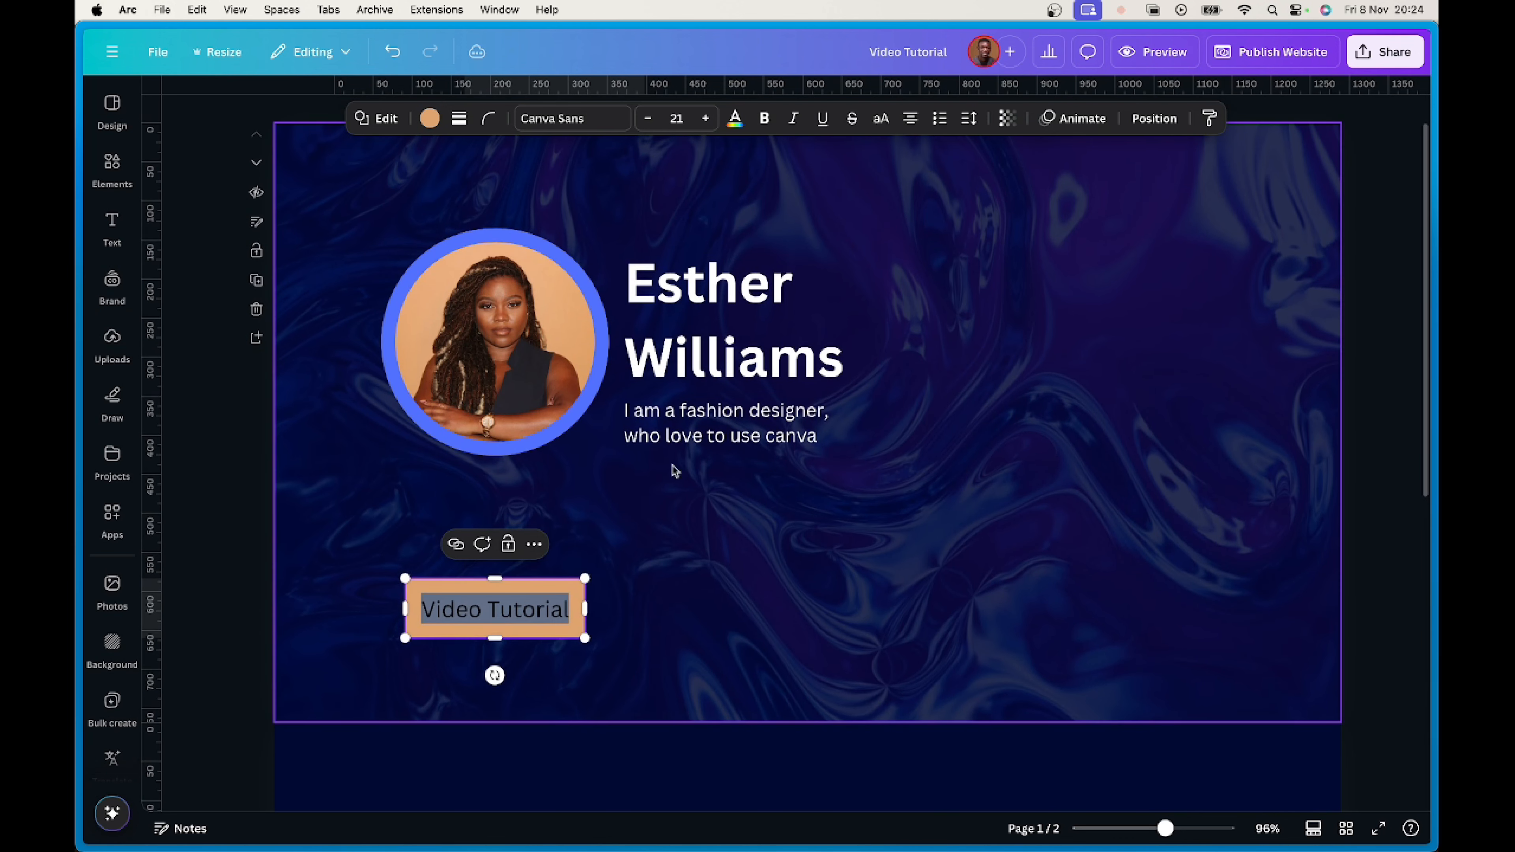
pyautogui.click(685, 574)
# Try to add a link to the Video Tutorial button with "h" as its address.
pyautogui.click(571, 627)
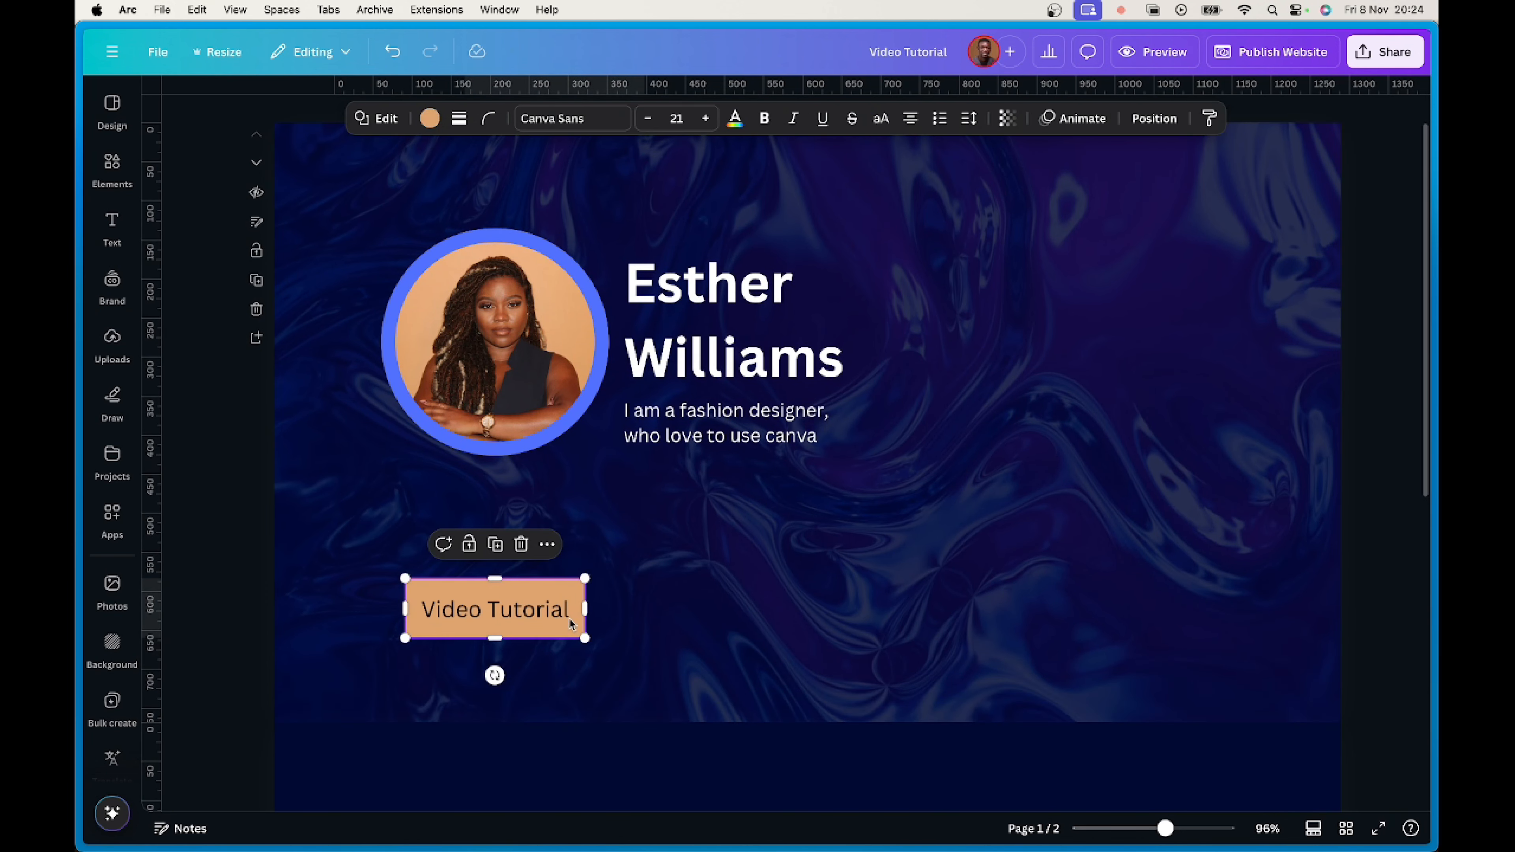
pyautogui.rightClick(564, 597)
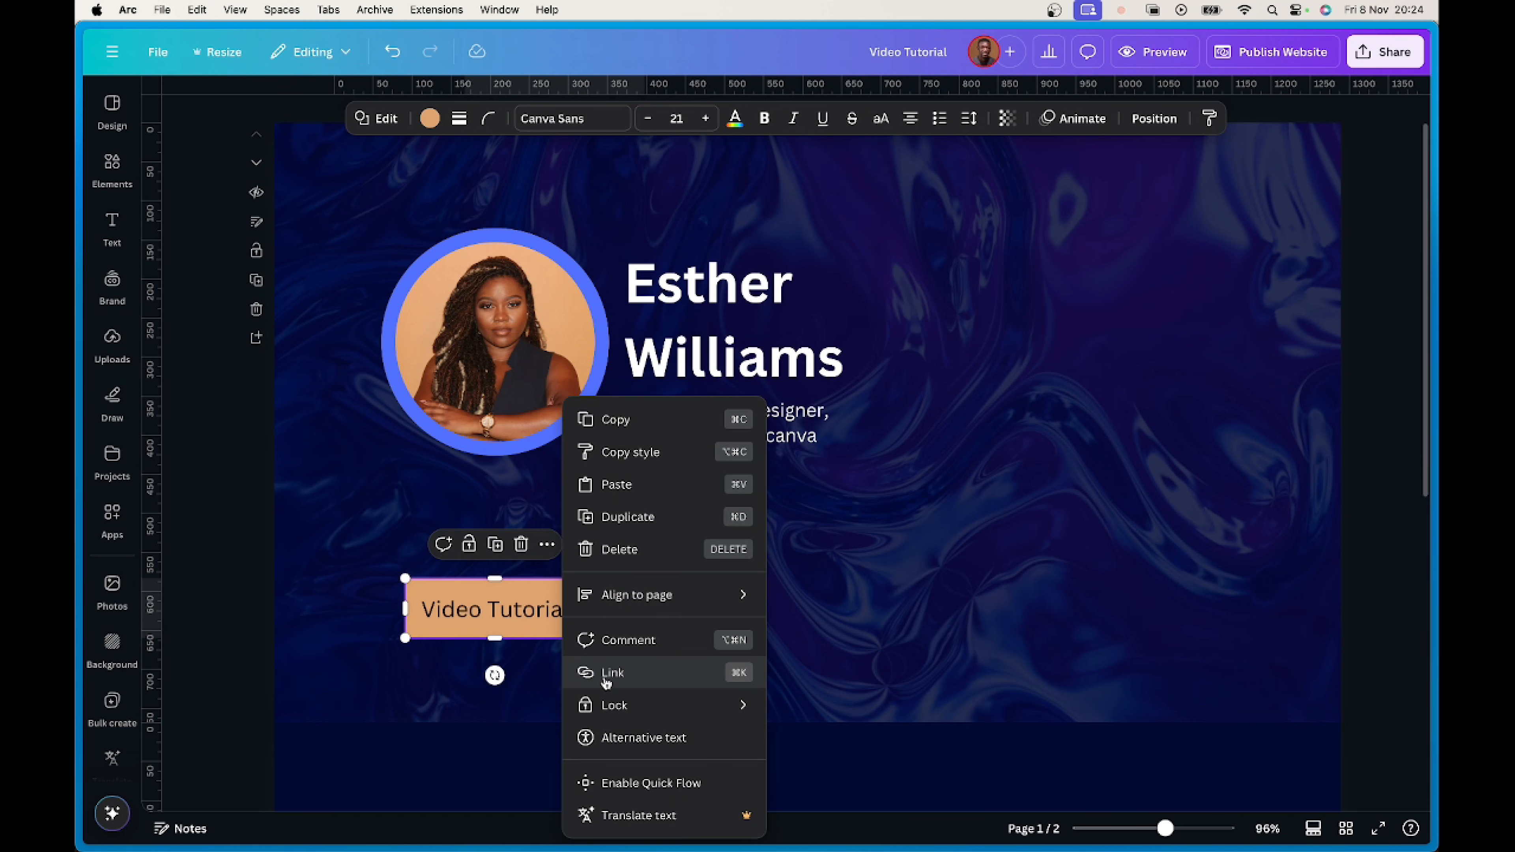
pyautogui.click(703, 683)
pyautogui.click(670, 652)
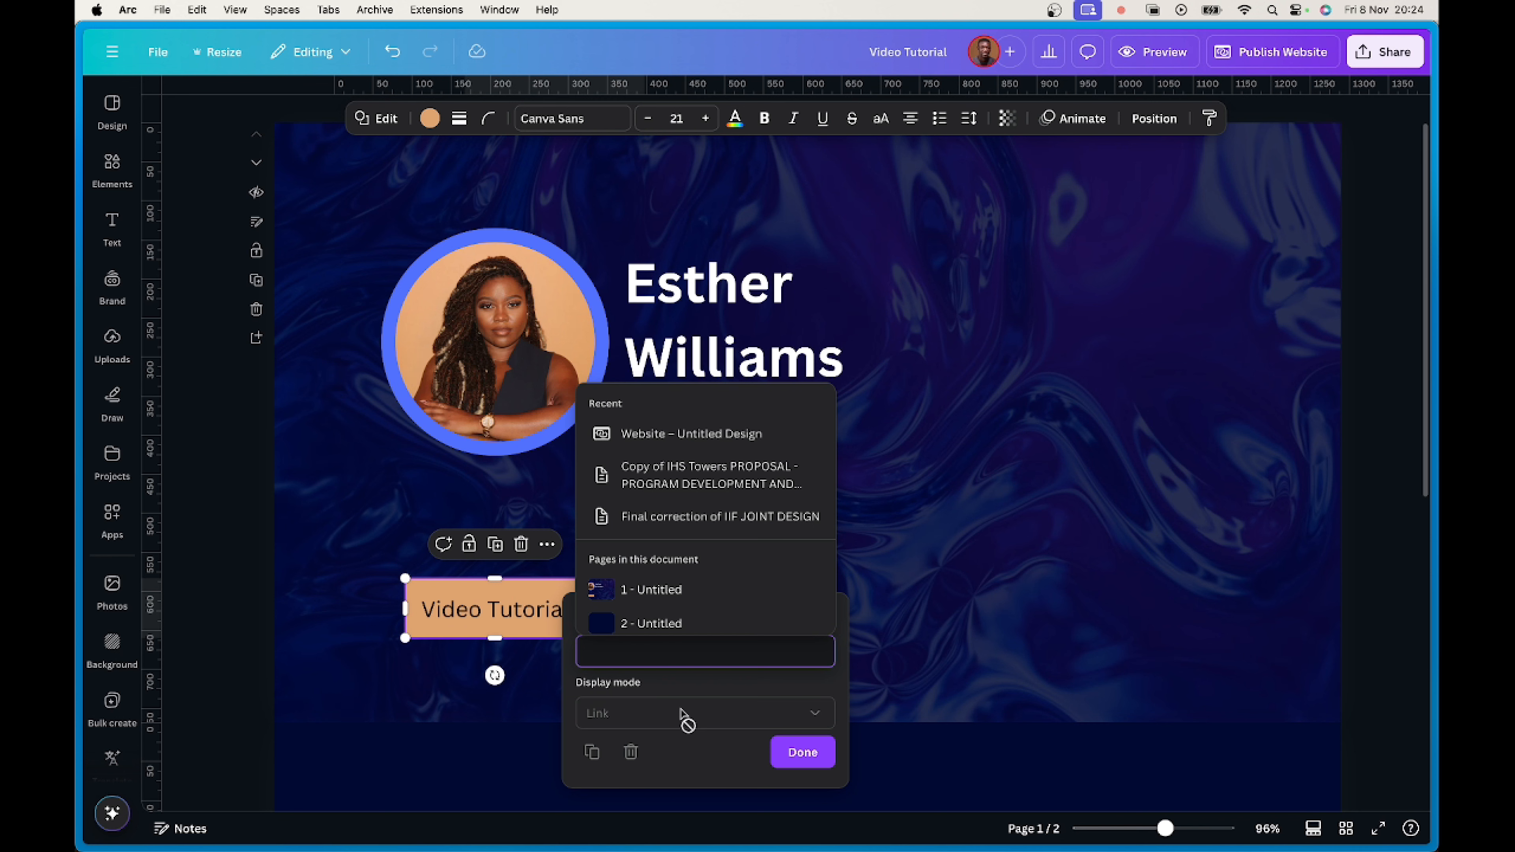
pyautogui.write('hh')
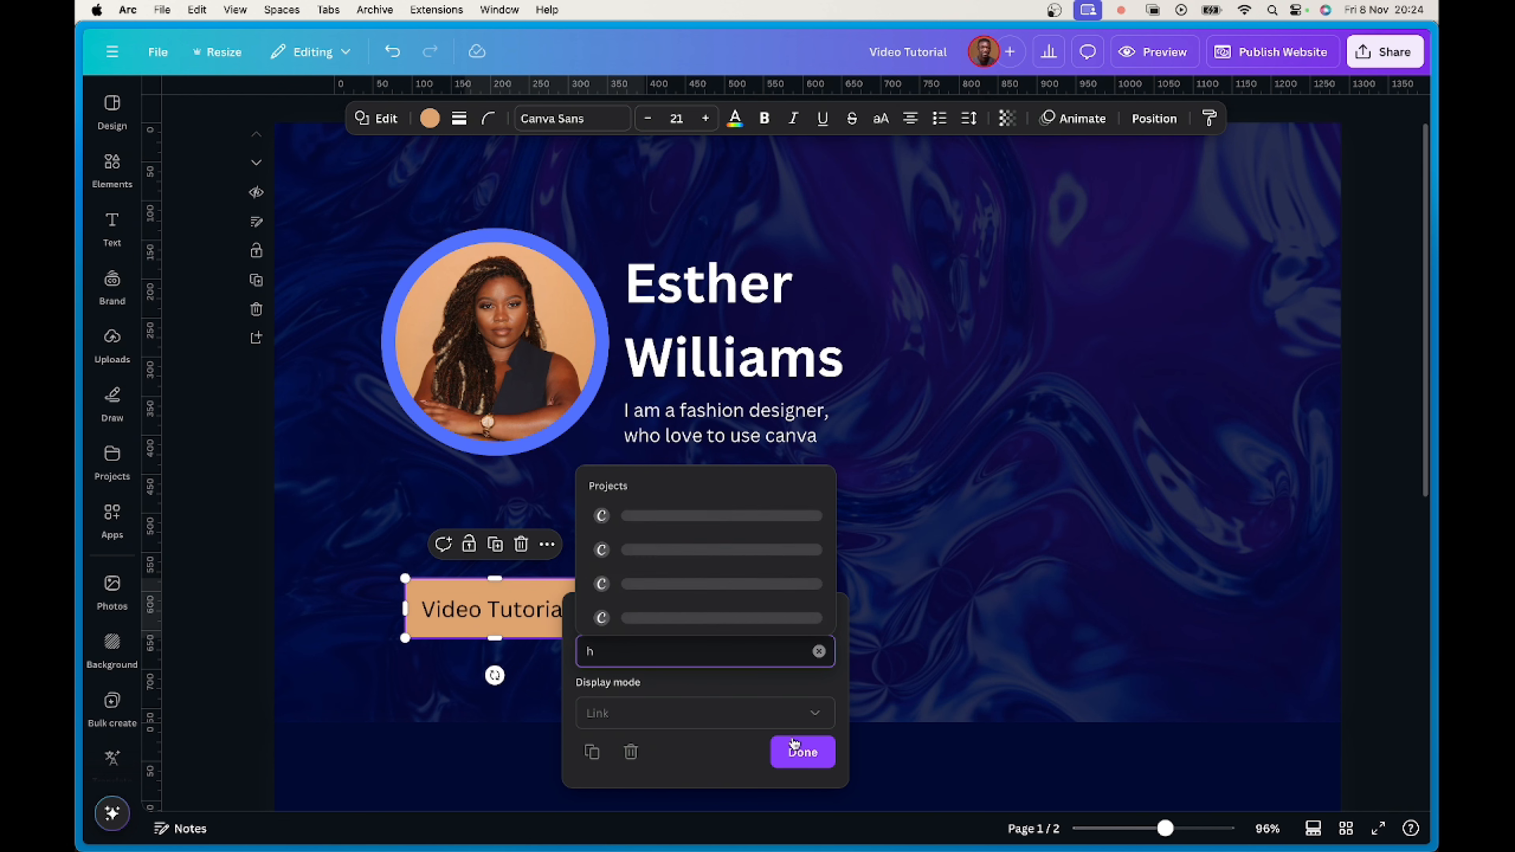
pyautogui.press('Return')
pyautogui.rightClick(539, 597)
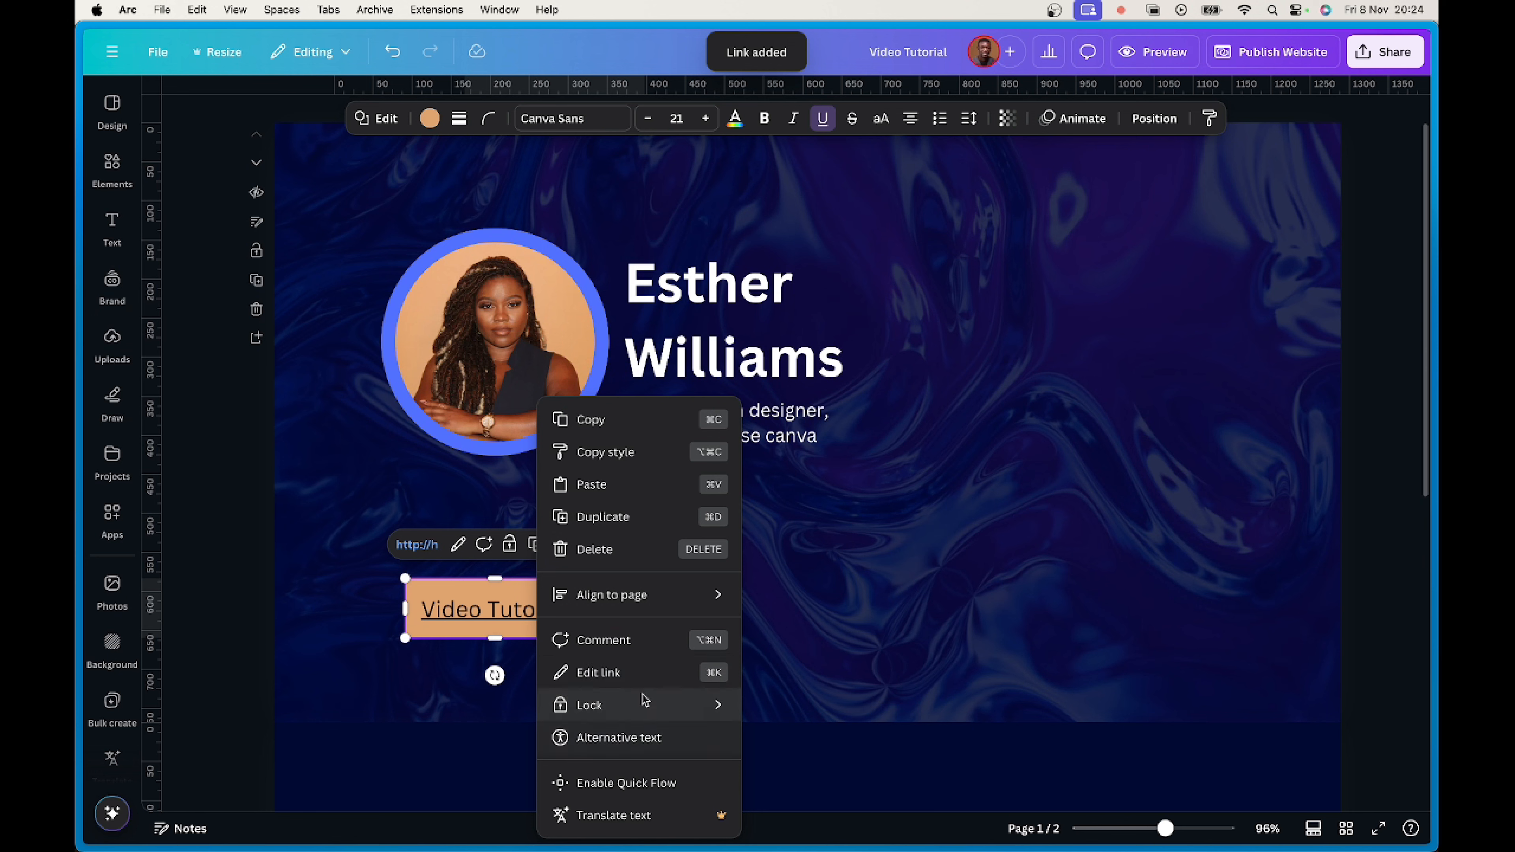
pyautogui.click(631, 674)
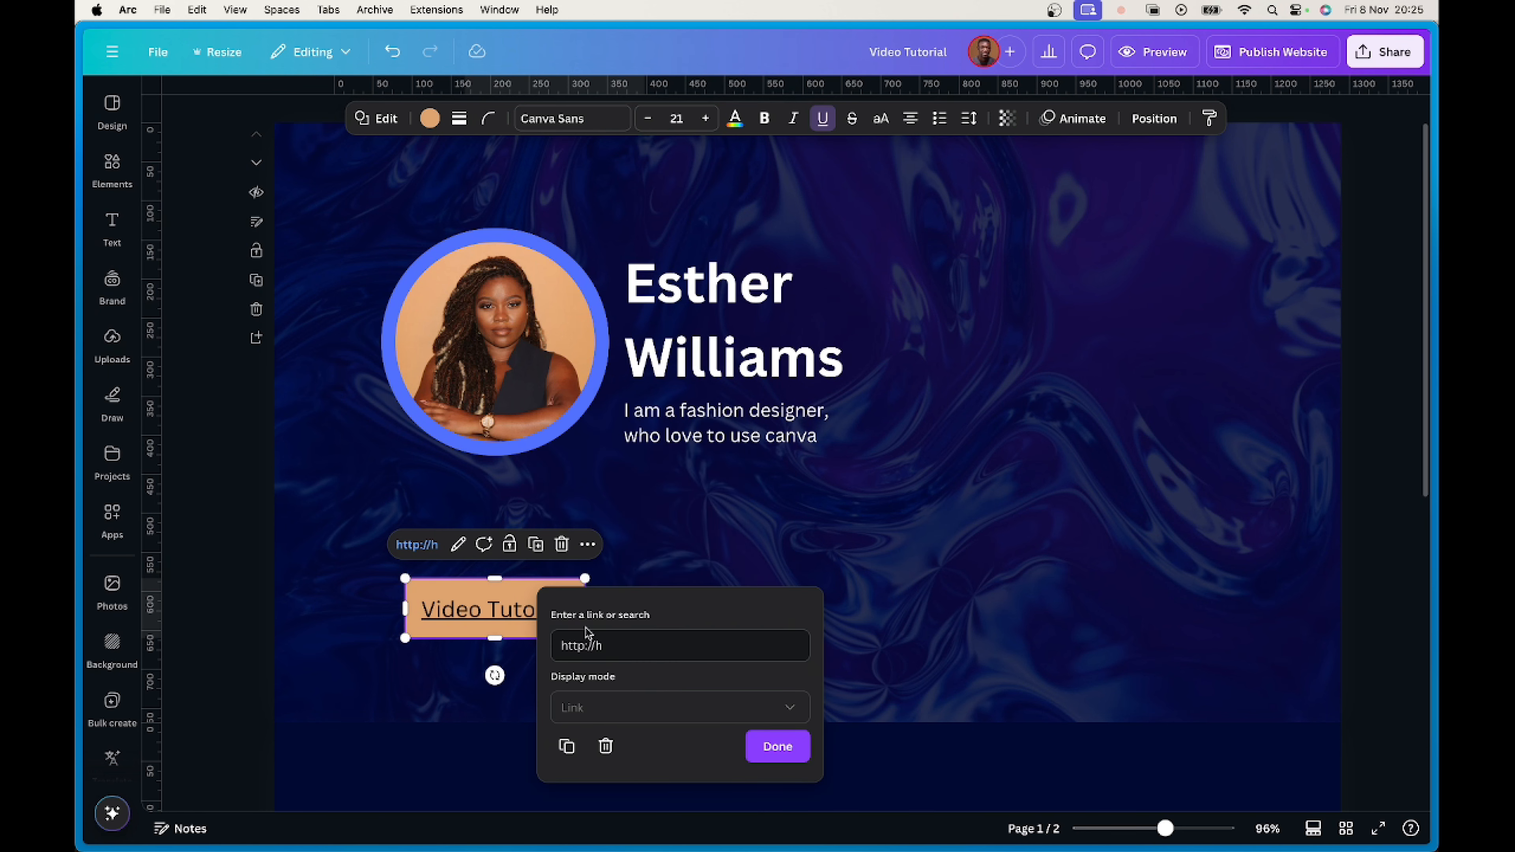
pyautogui.click(597, 650)
pyautogui.moveTo(602, 646); pyautogui.dragTo(551, 646)
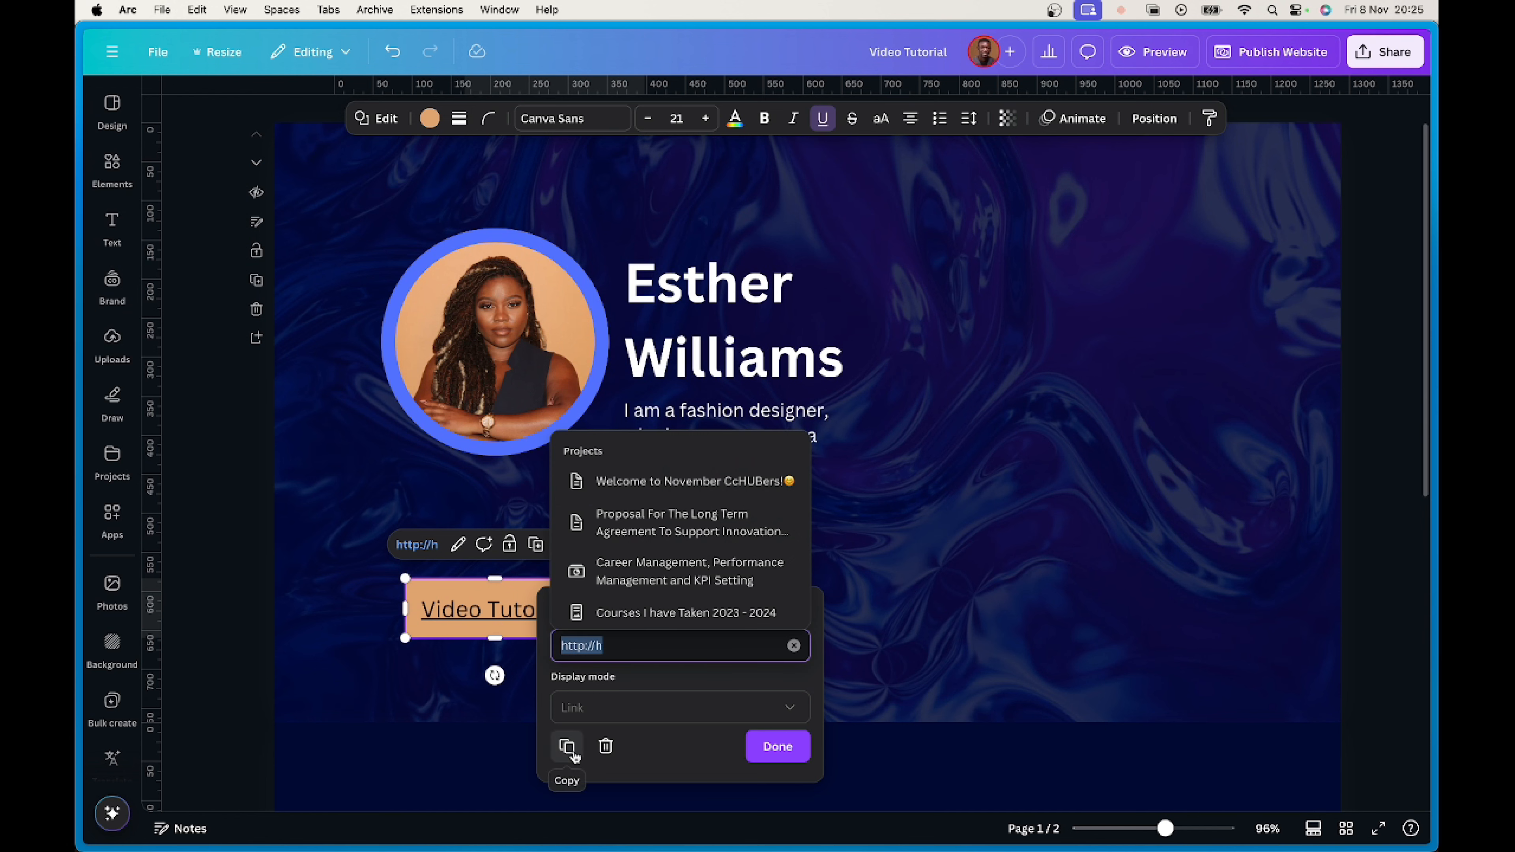
pyautogui.press('BackSpace')
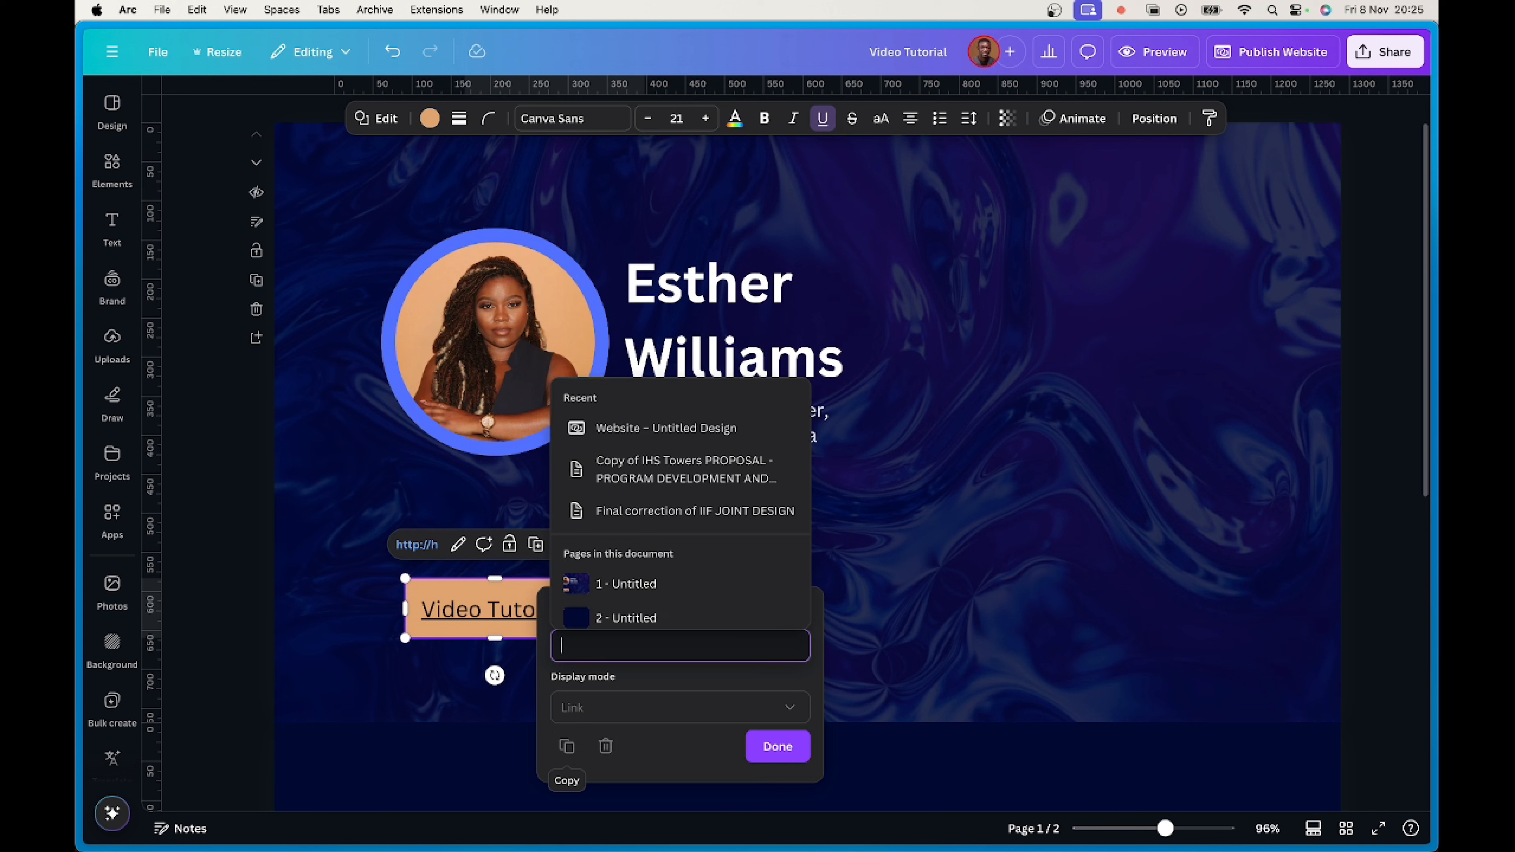
pyautogui.press('super+v')
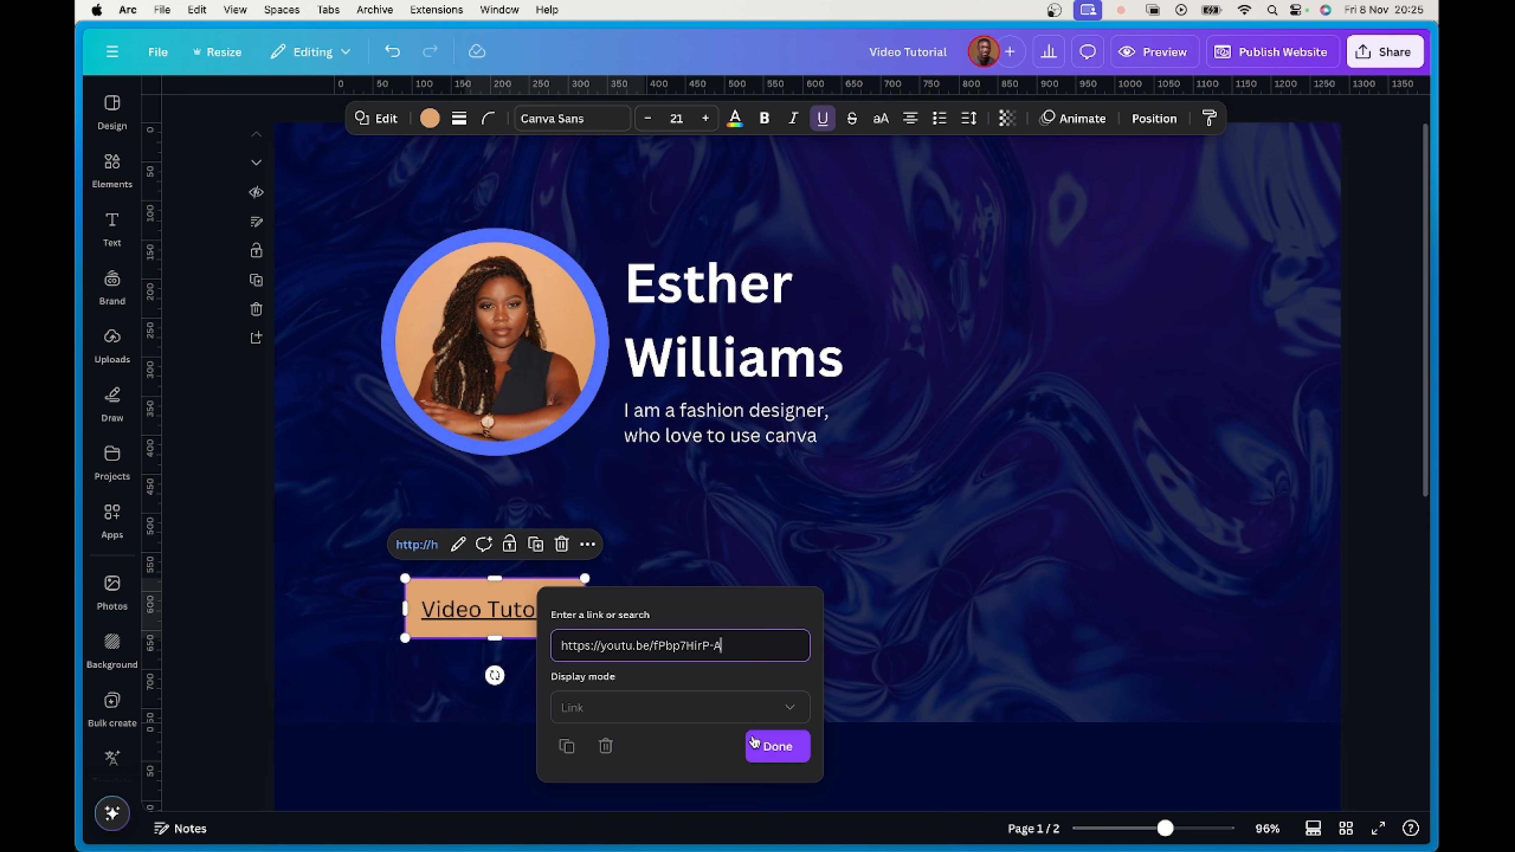
pyautogui.click(773, 746)
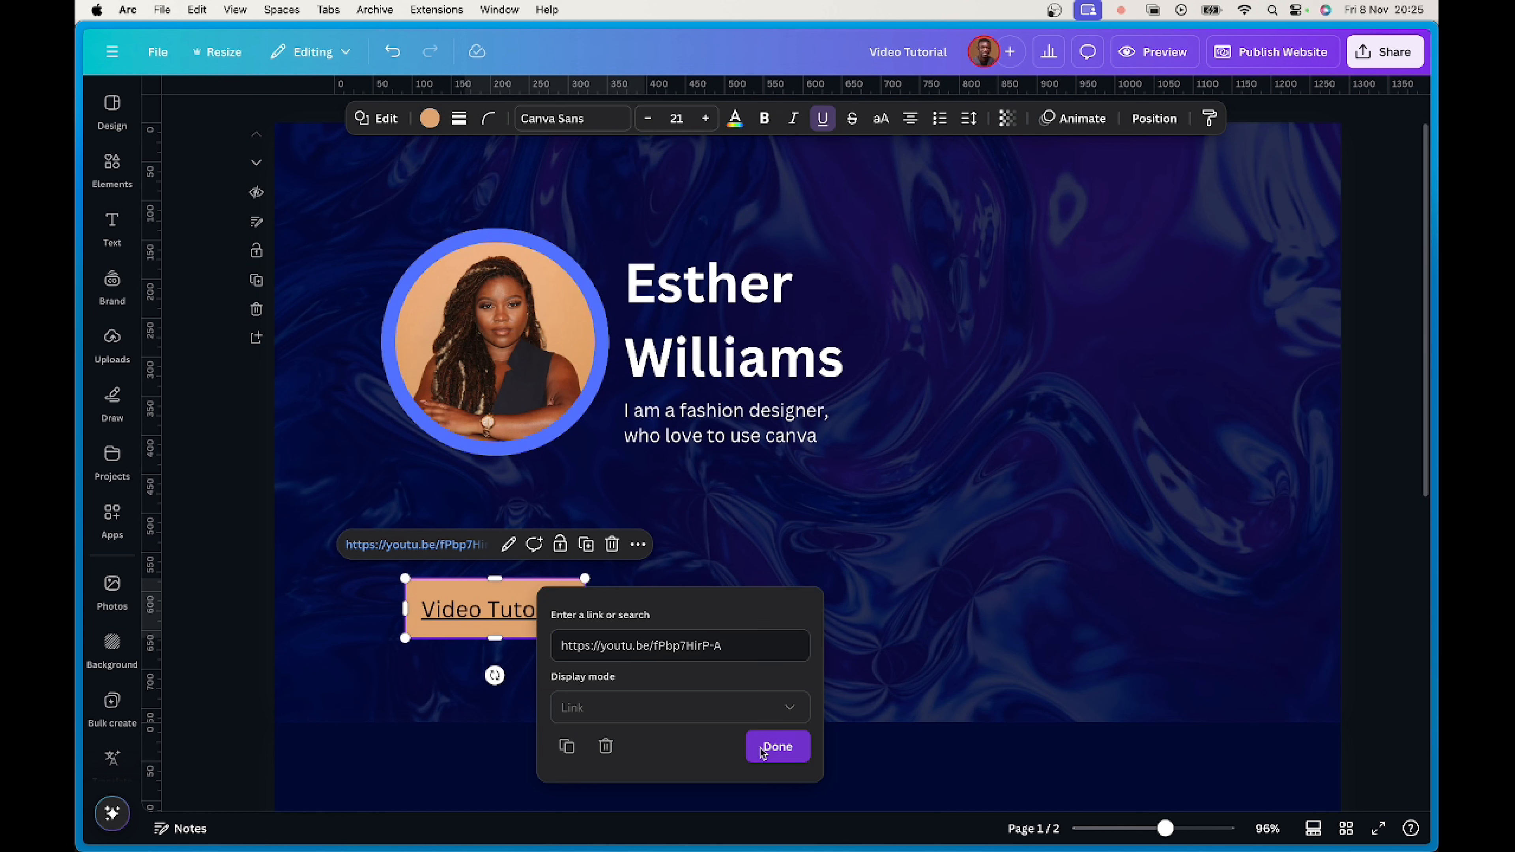
# Remove the underline from the Video Tutorial button's text and move the button slightly up.
pyautogui.click(514, 611)
pyautogui.click(543, 615)
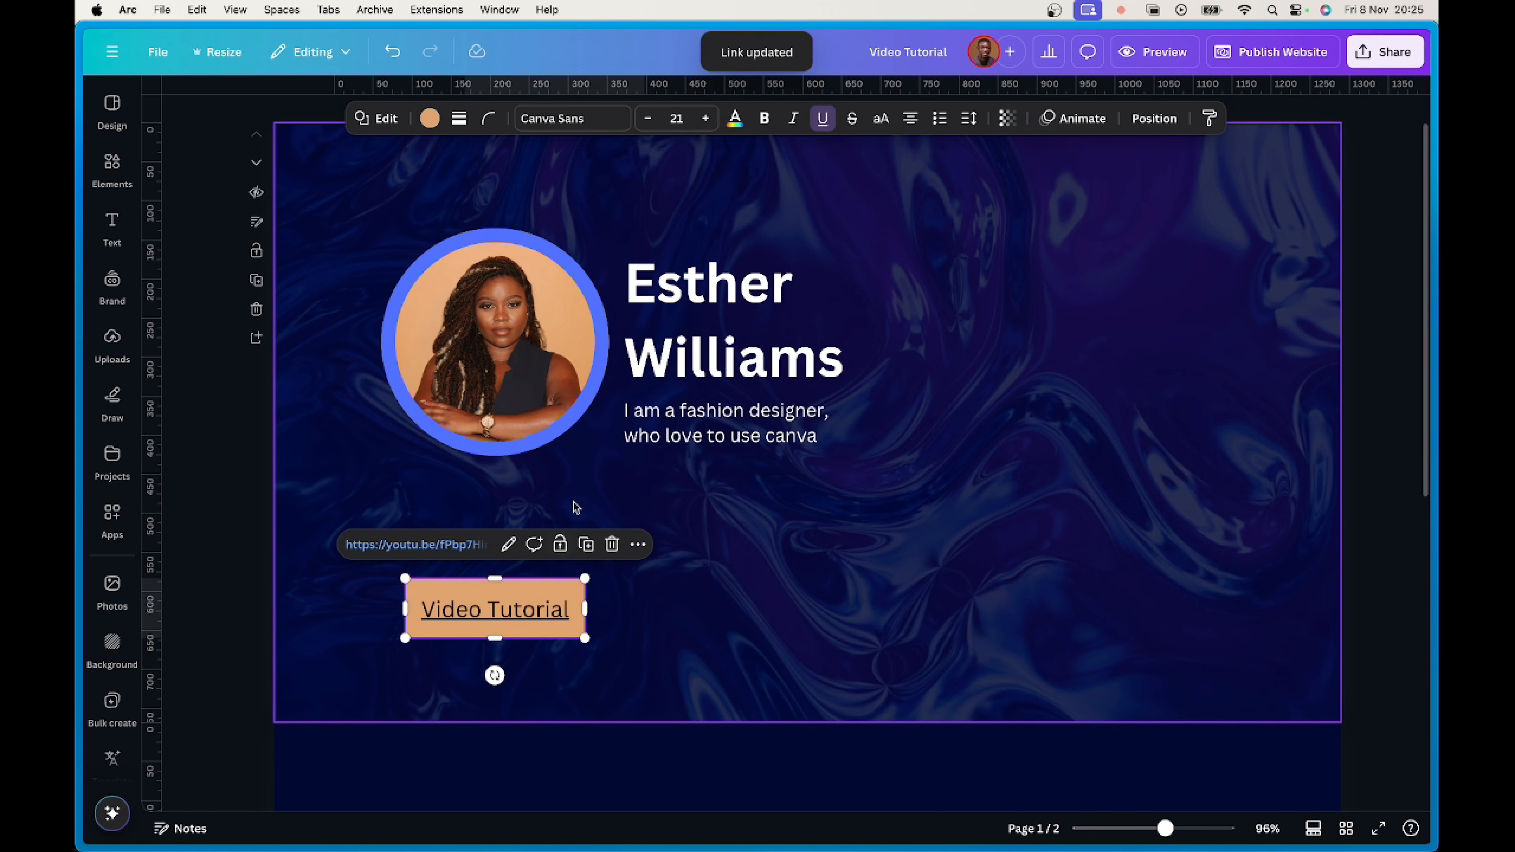
pyautogui.click(823, 120)
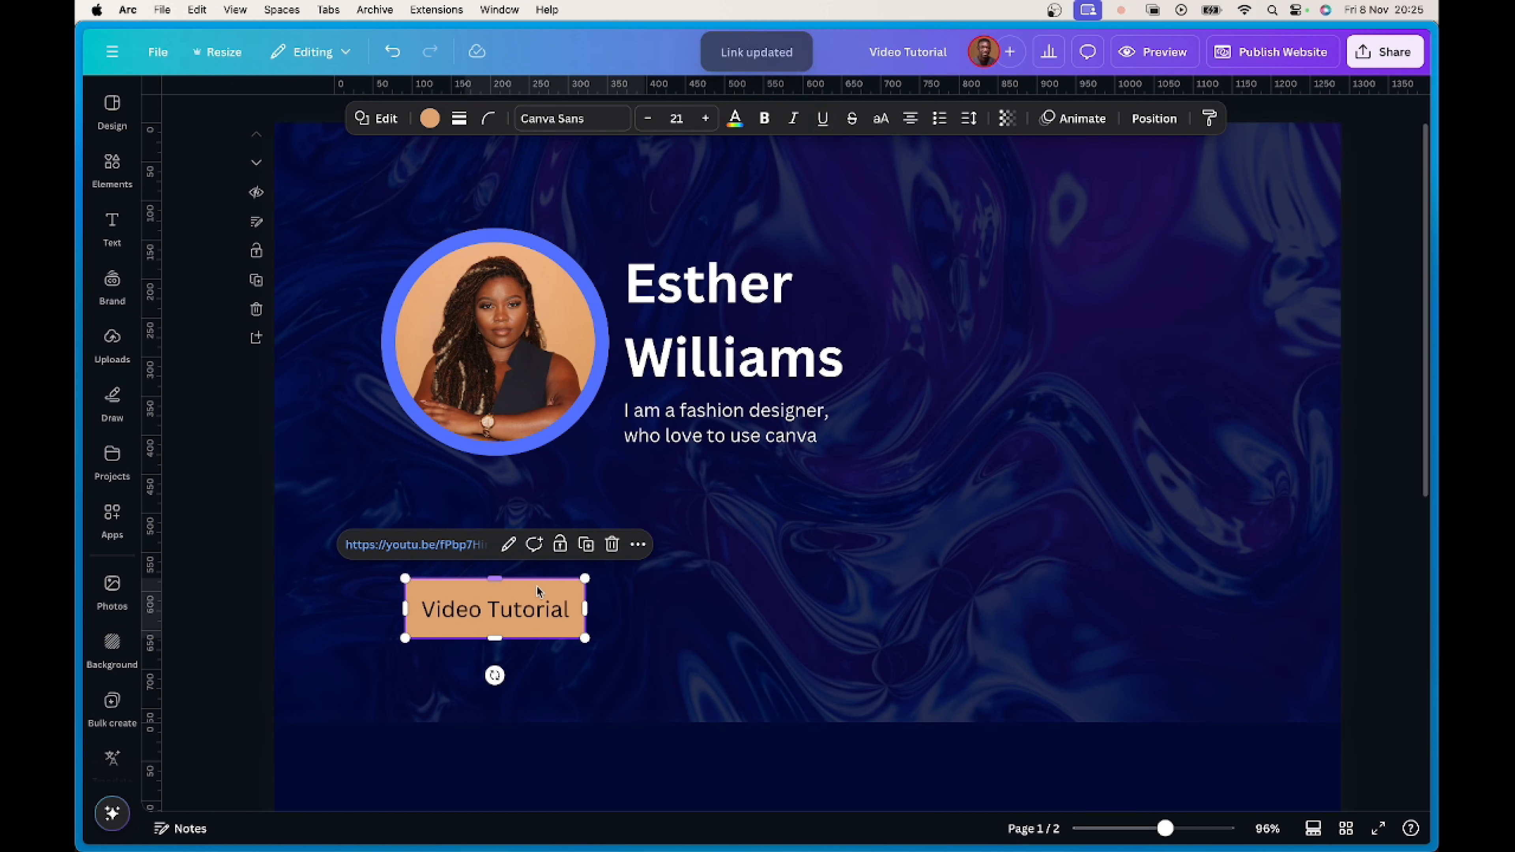
pyautogui.moveTo(507, 597); pyautogui.dragTo(507, 574)
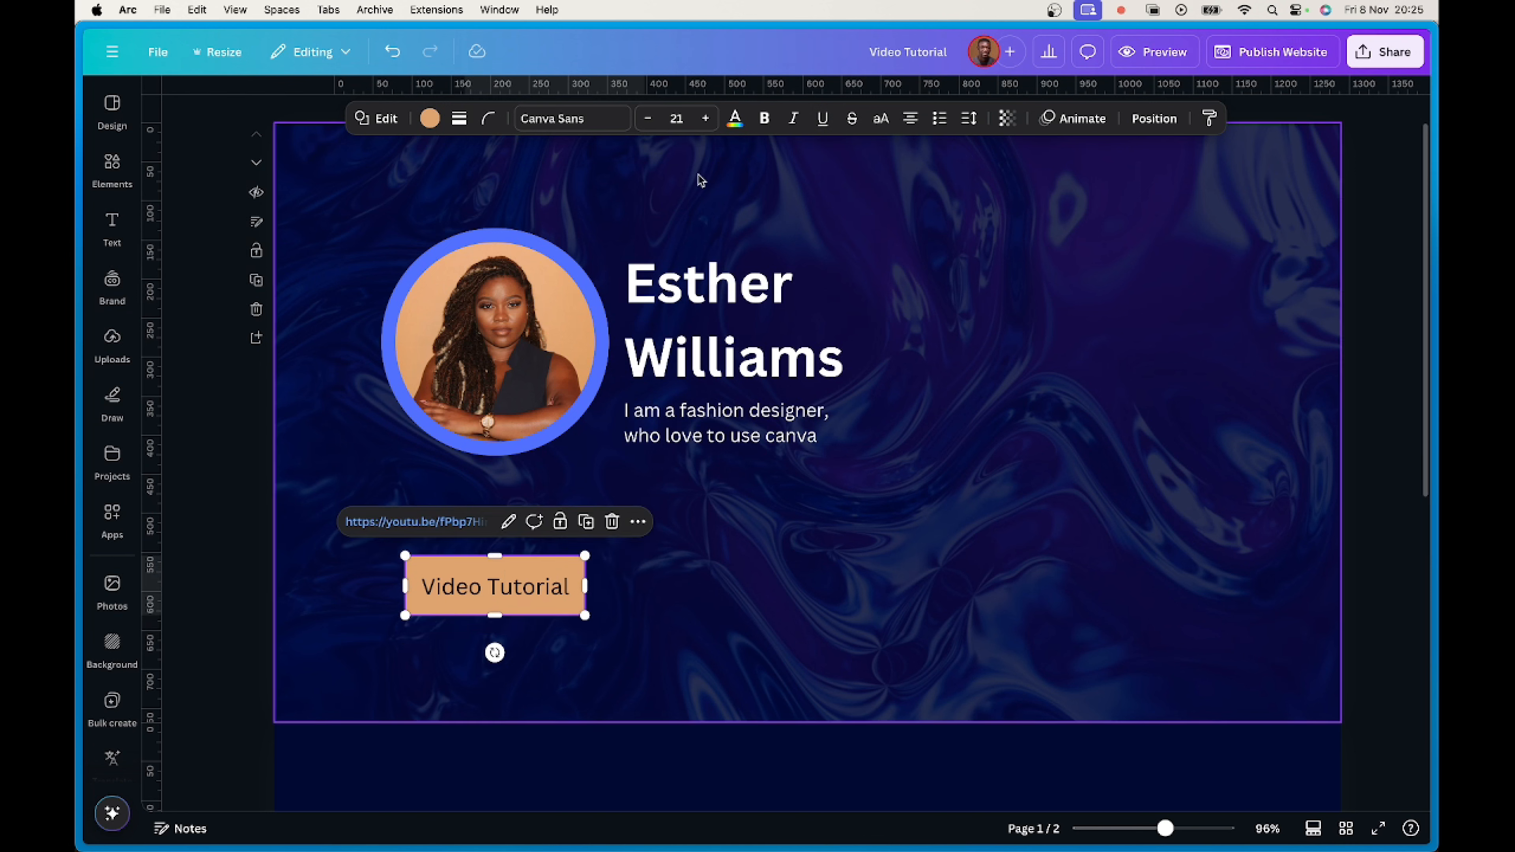
# Round the Video Tutorial button's corners to 18.
pyautogui.click(489, 119)
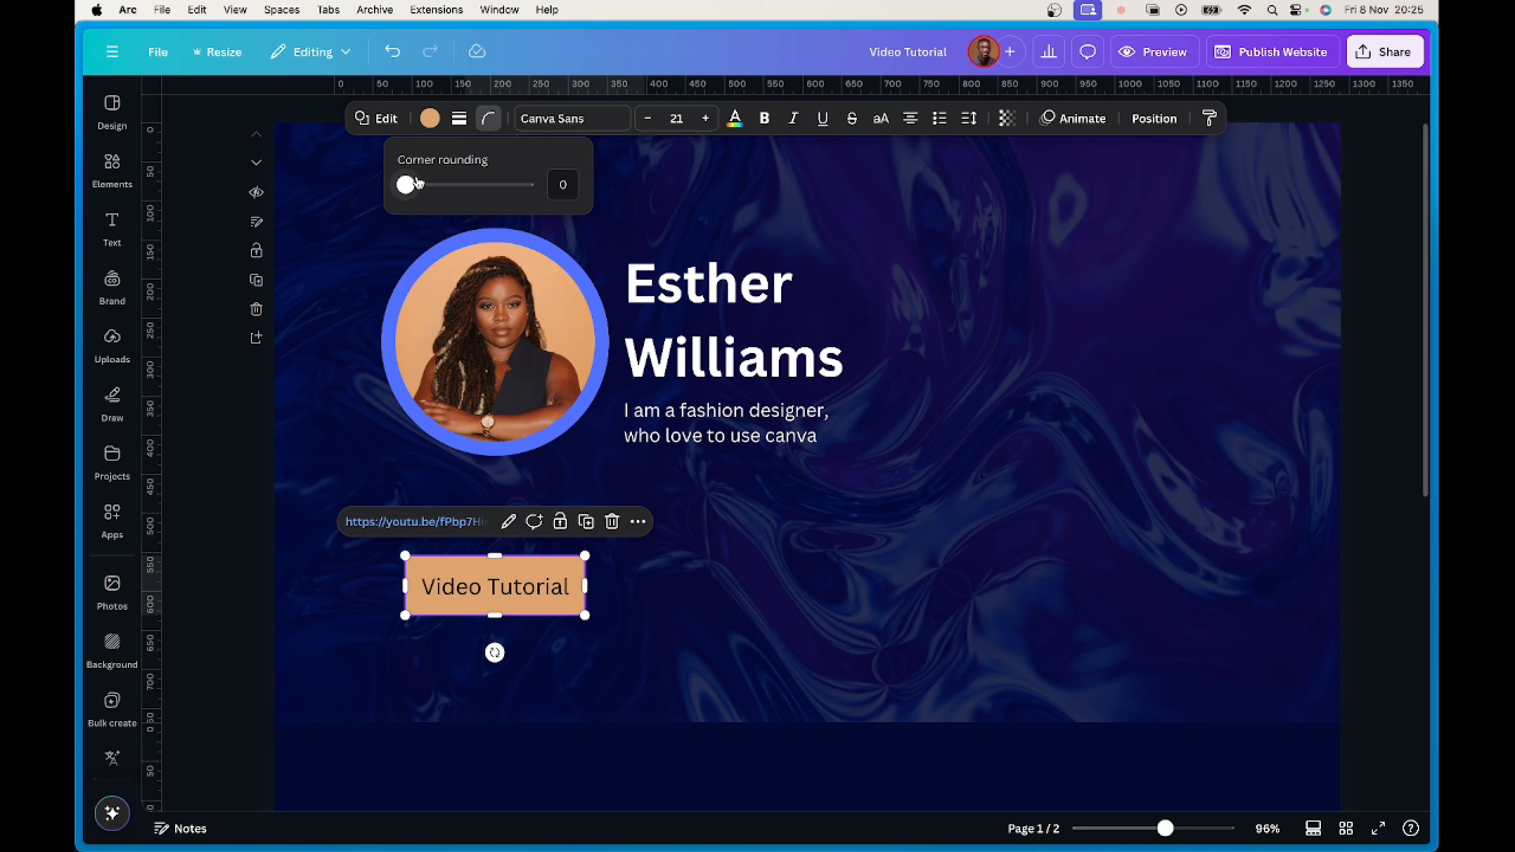
pyautogui.moveTo(406, 185); pyautogui.dragTo(424, 190)
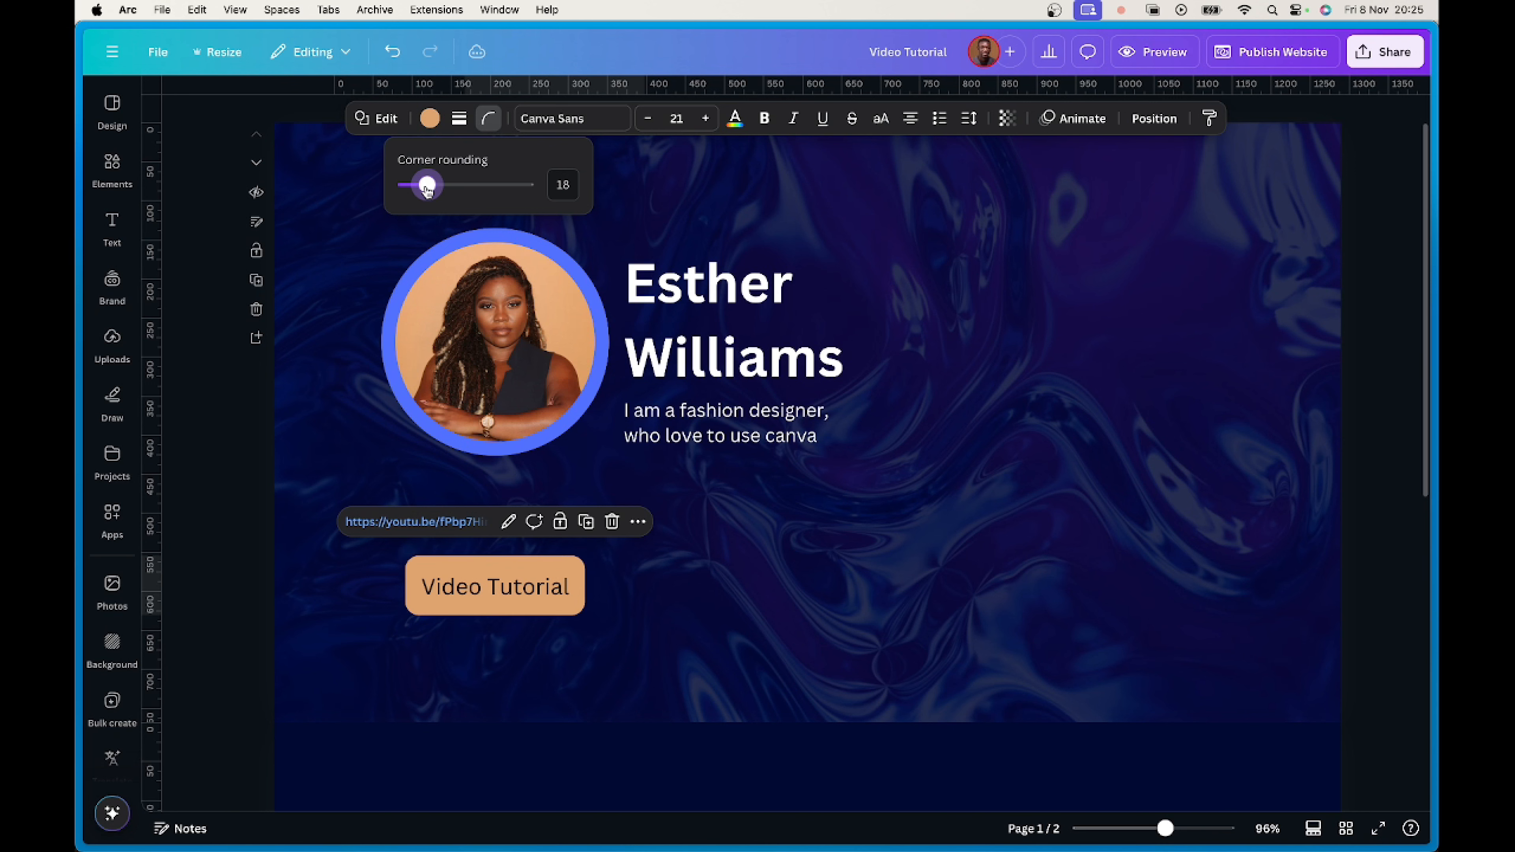
pyautogui.click(628, 596)
pyautogui.click(519, 602)
pyautogui.moveTo(519, 595); pyautogui.dragTo(751, 591)
pyautogui.press('super+z')
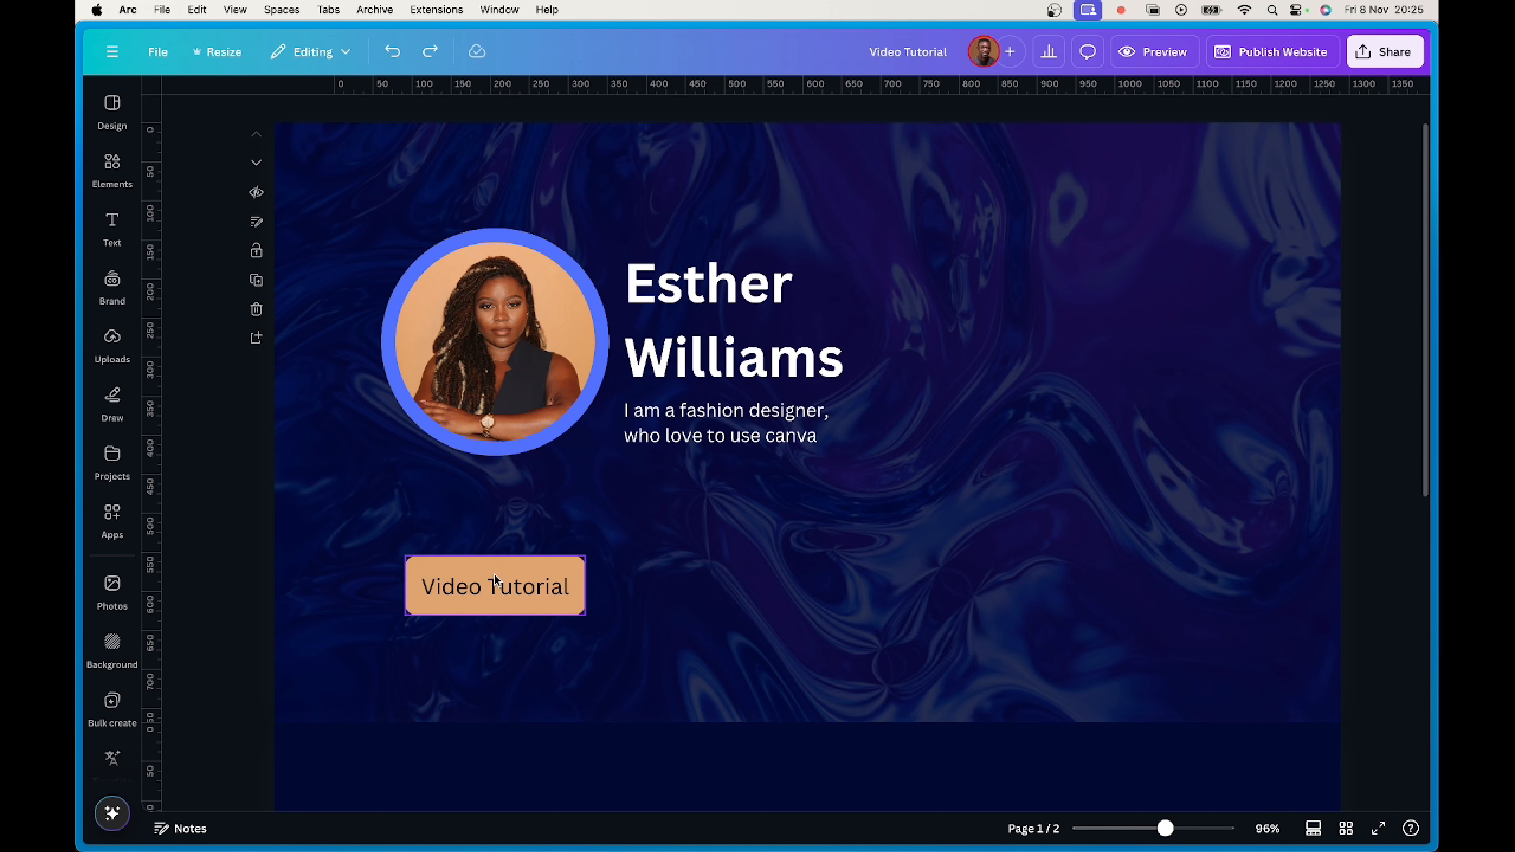
# Duplicate the Video Tutorial button three times to make an evenly spaced row of four buttons.
pyautogui.click(495, 572)
pyautogui.moveTo(496, 571); pyautogui.dragTo(711, 591)
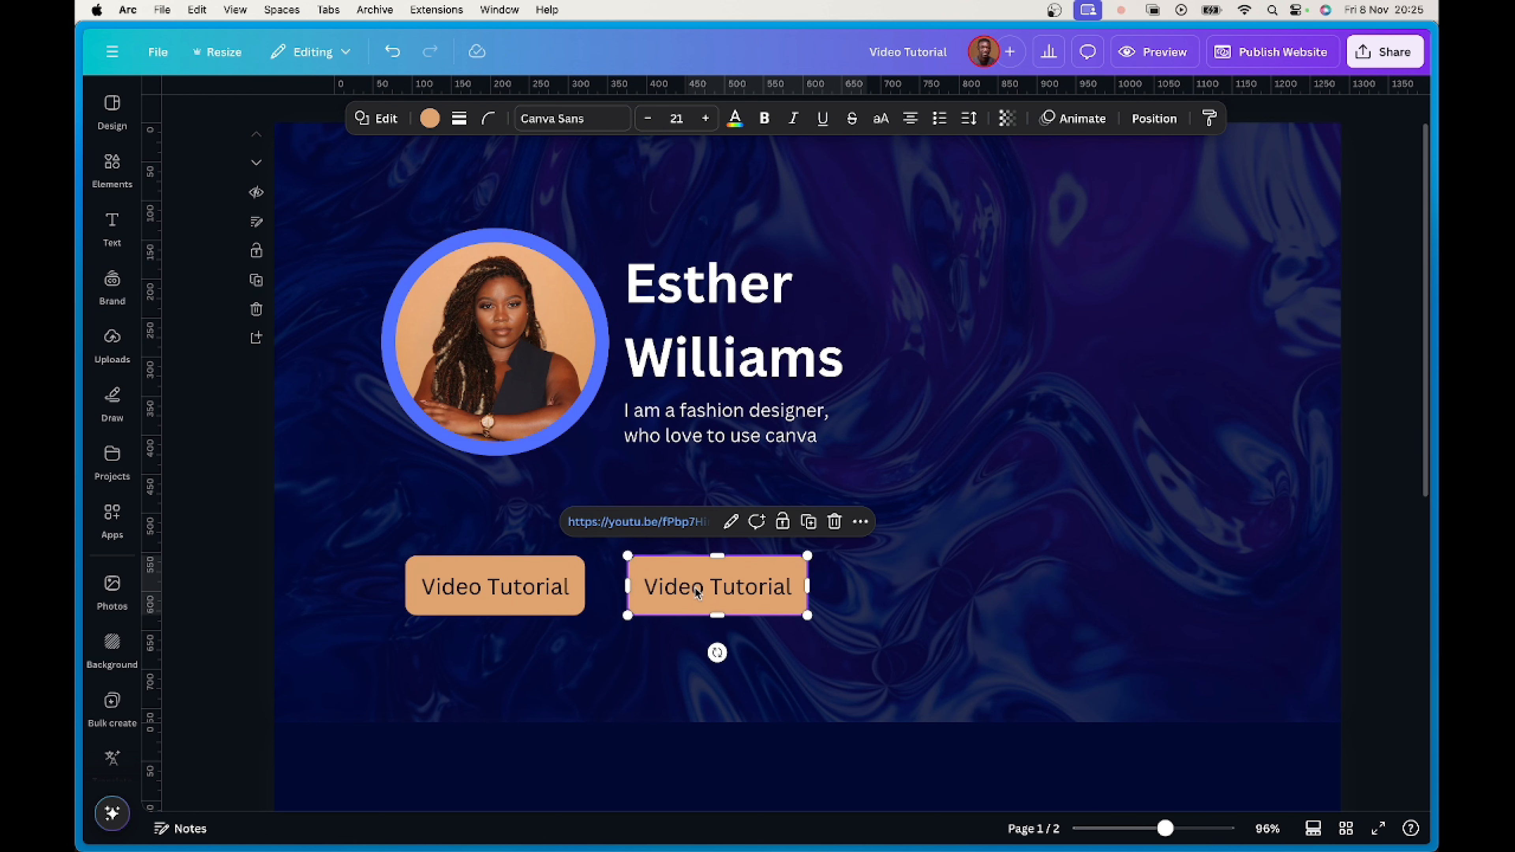
pyautogui.press('super+d')
pyautogui.press('super+d')
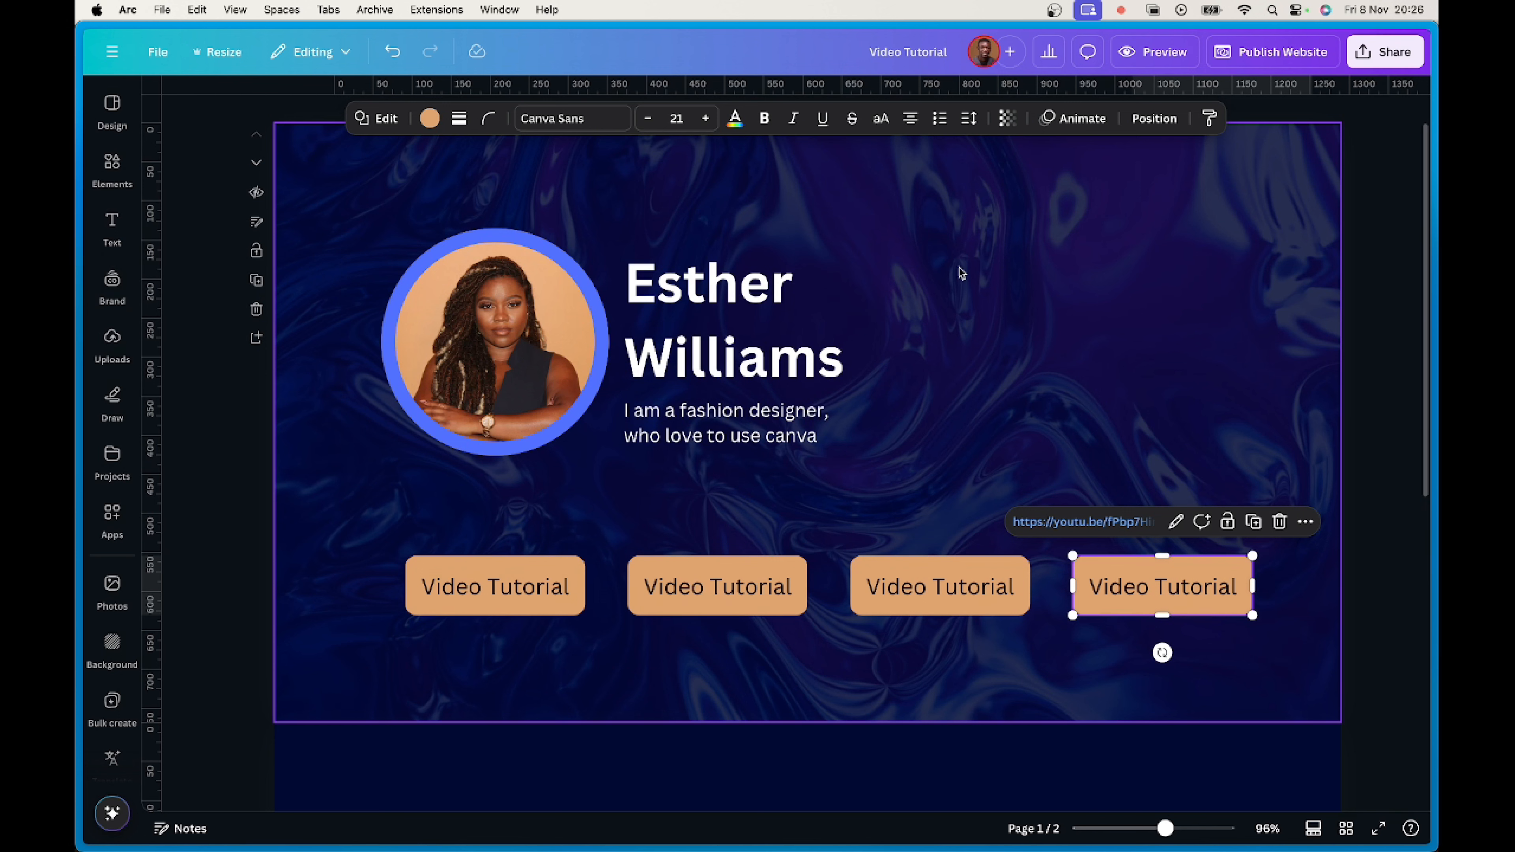
pyautogui.click(957, 274)
pyautogui.rightClick(958, 274)
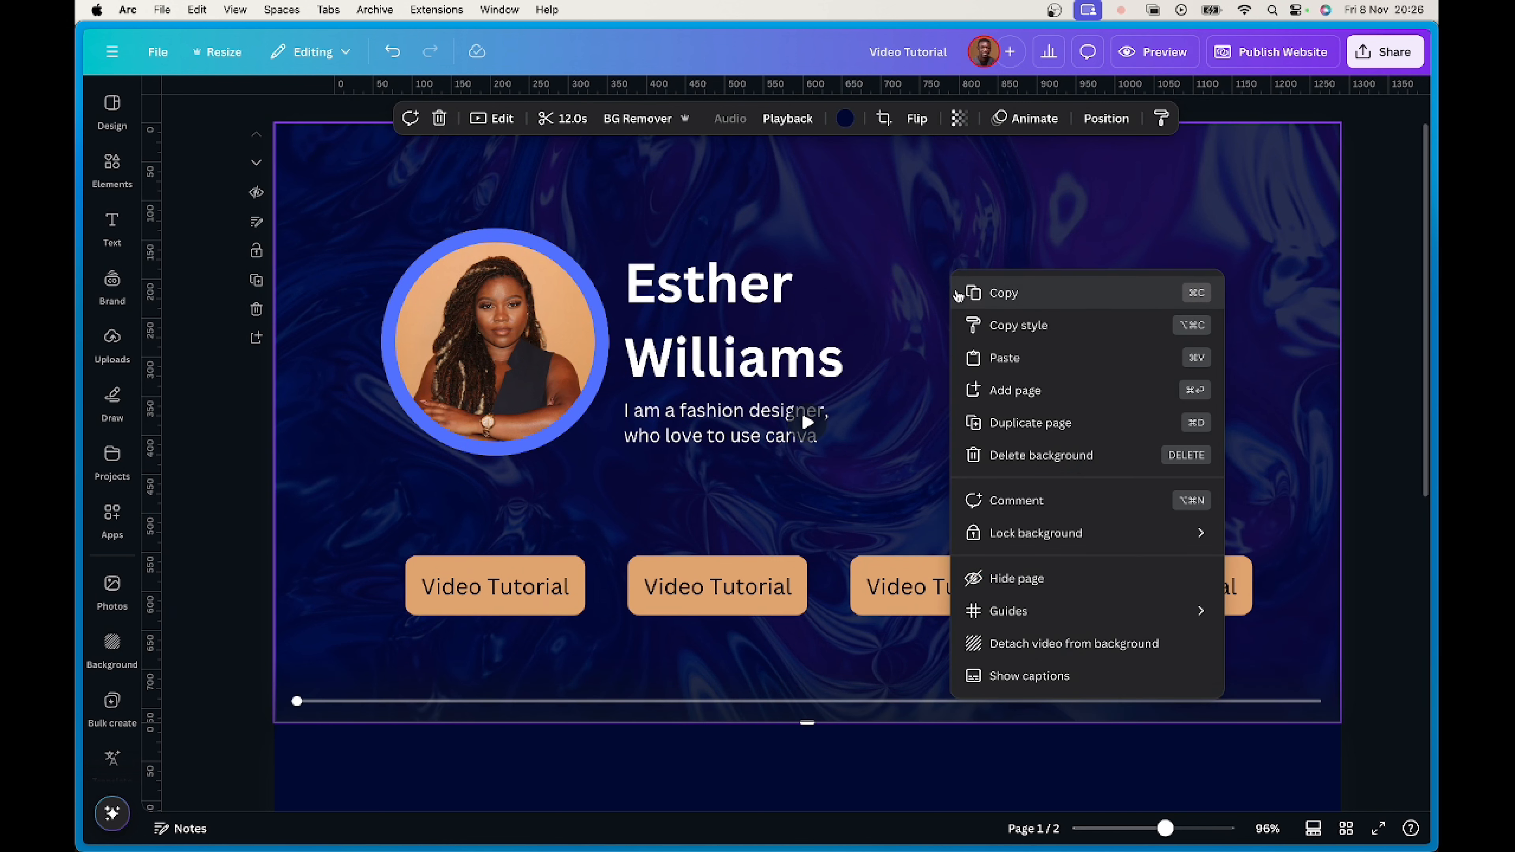
pyautogui.click(915, 315)
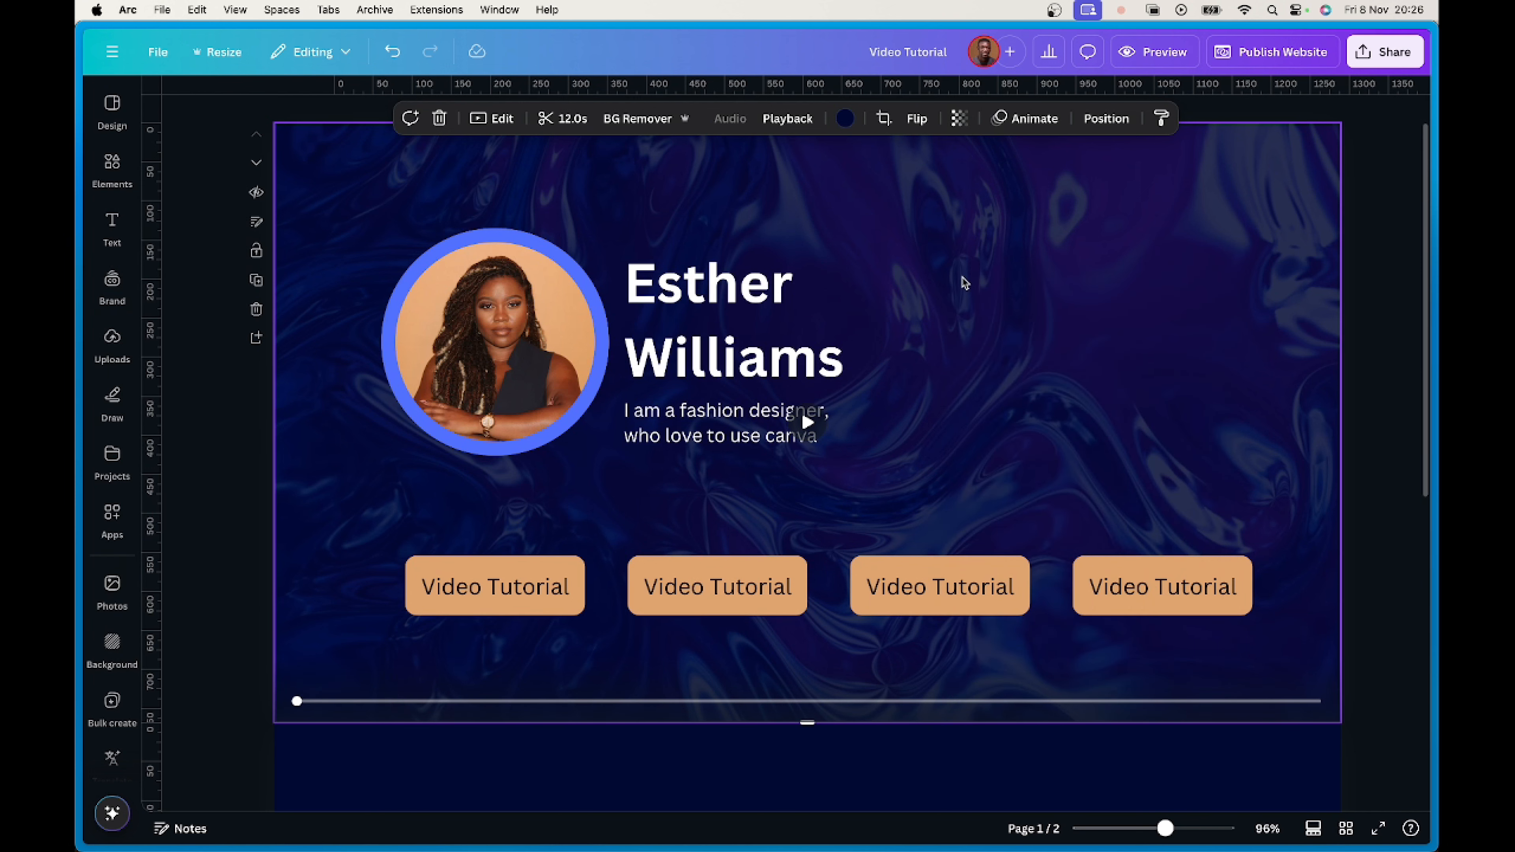
pyautogui.press('/')
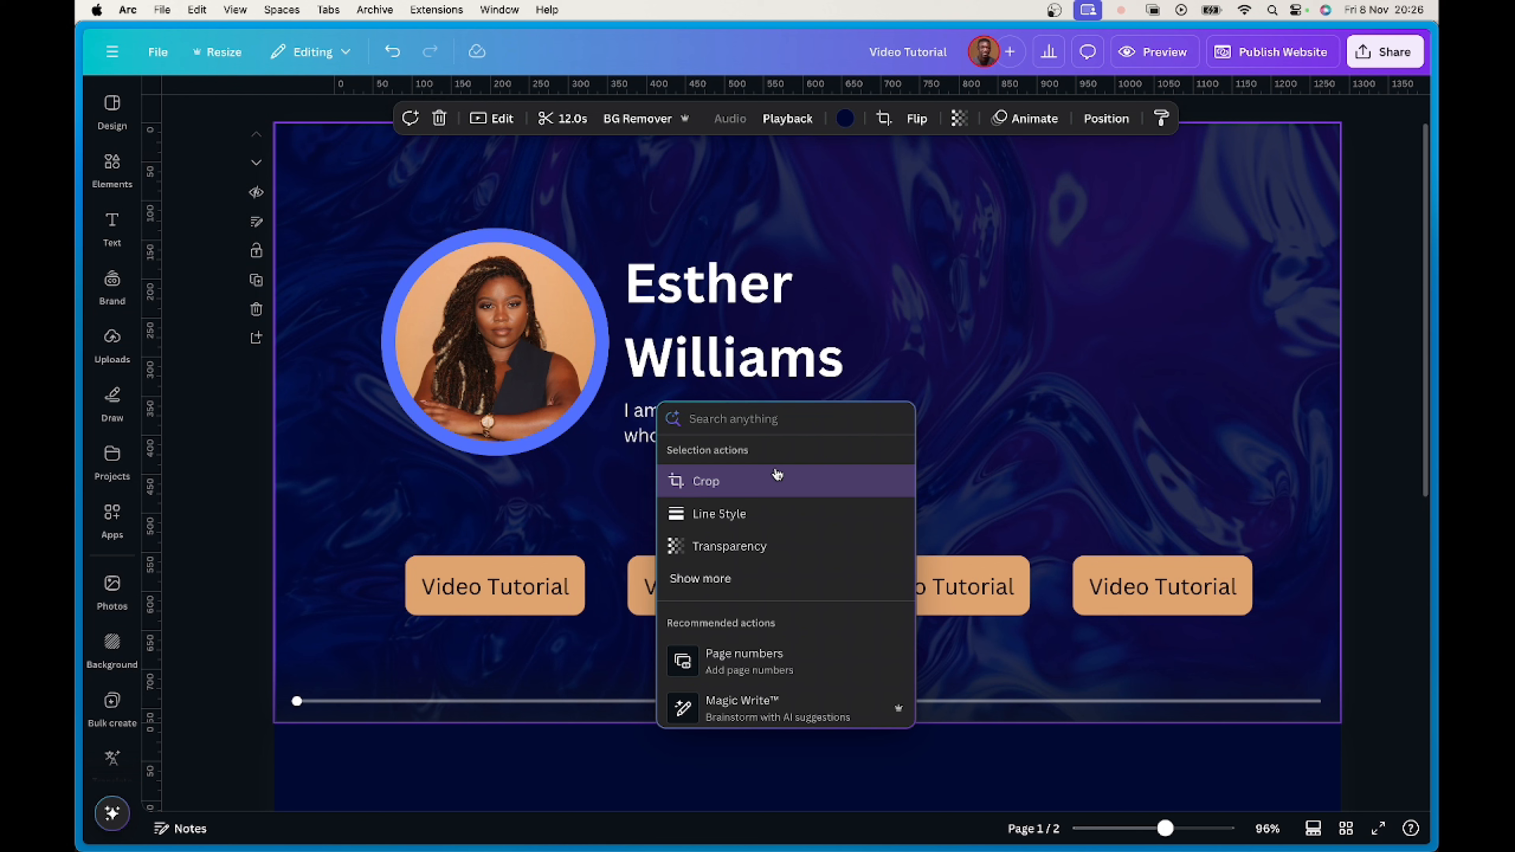
pyautogui.write('write')
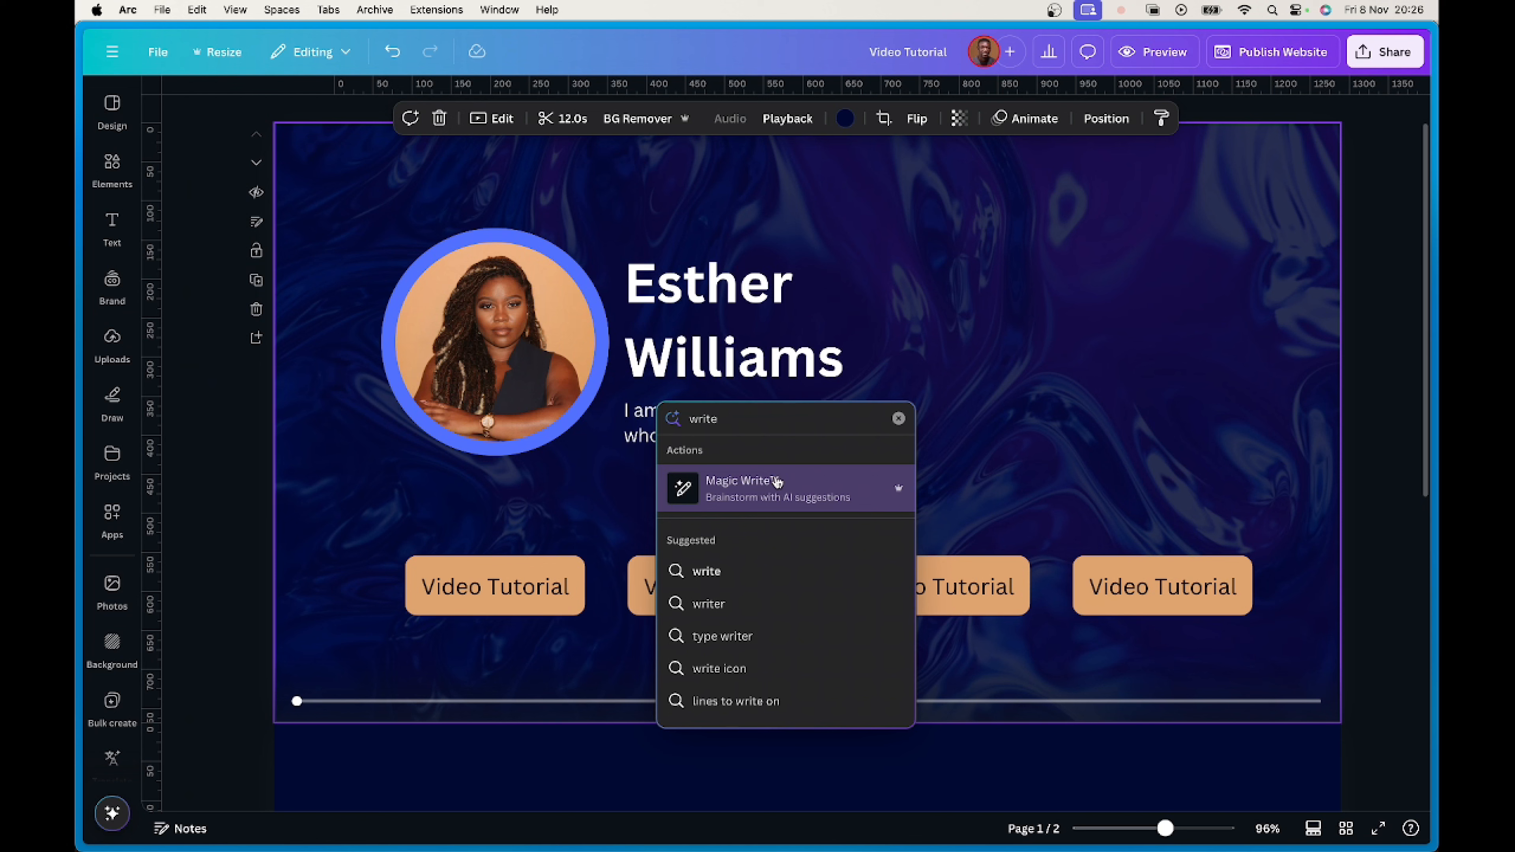
pyautogui.click(994, 289)
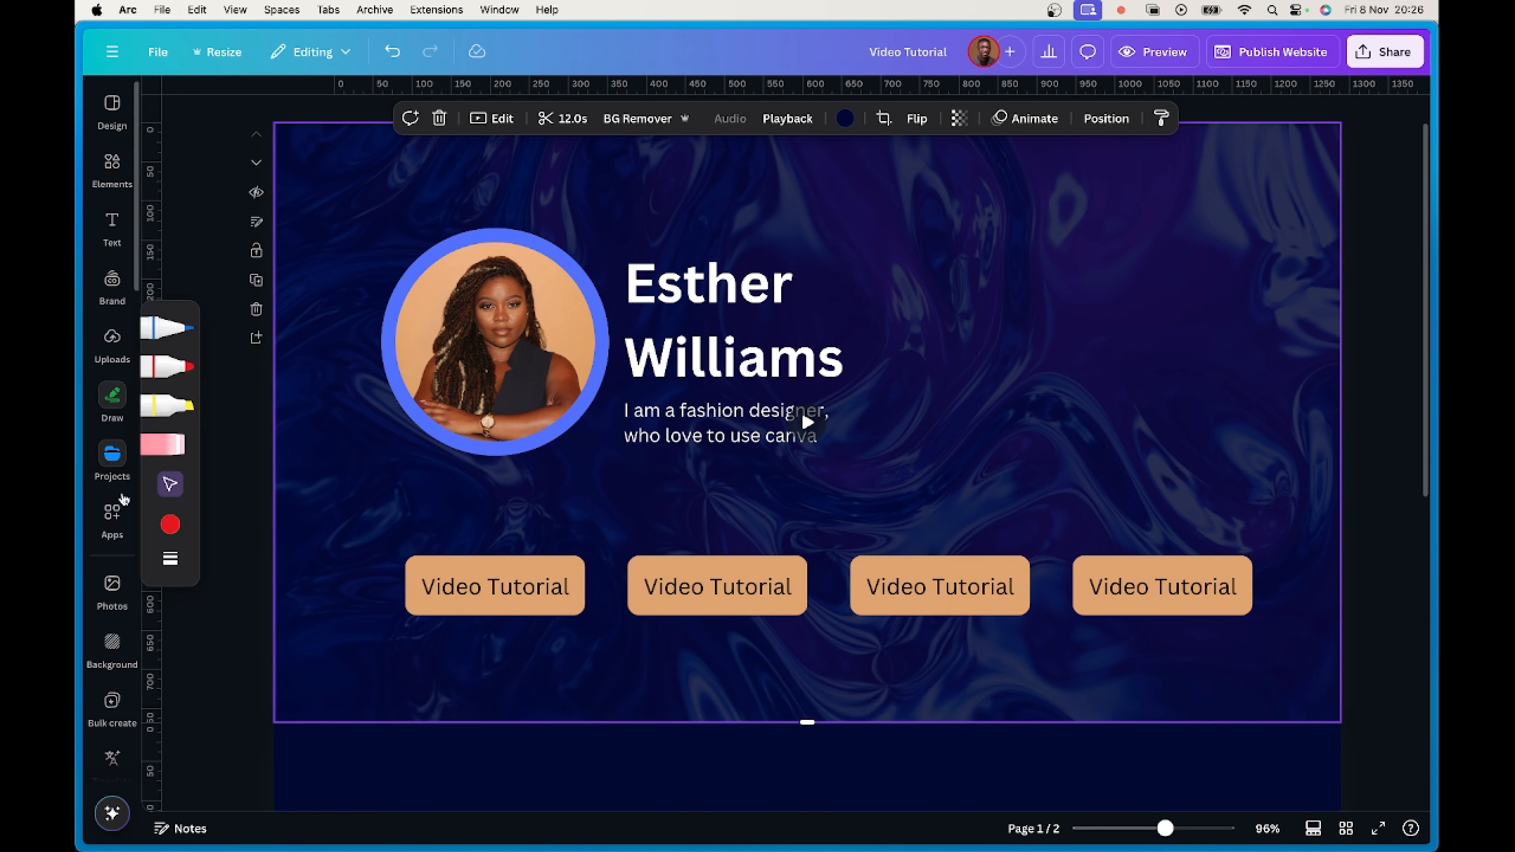
pyautogui.moveTo(114, 431)
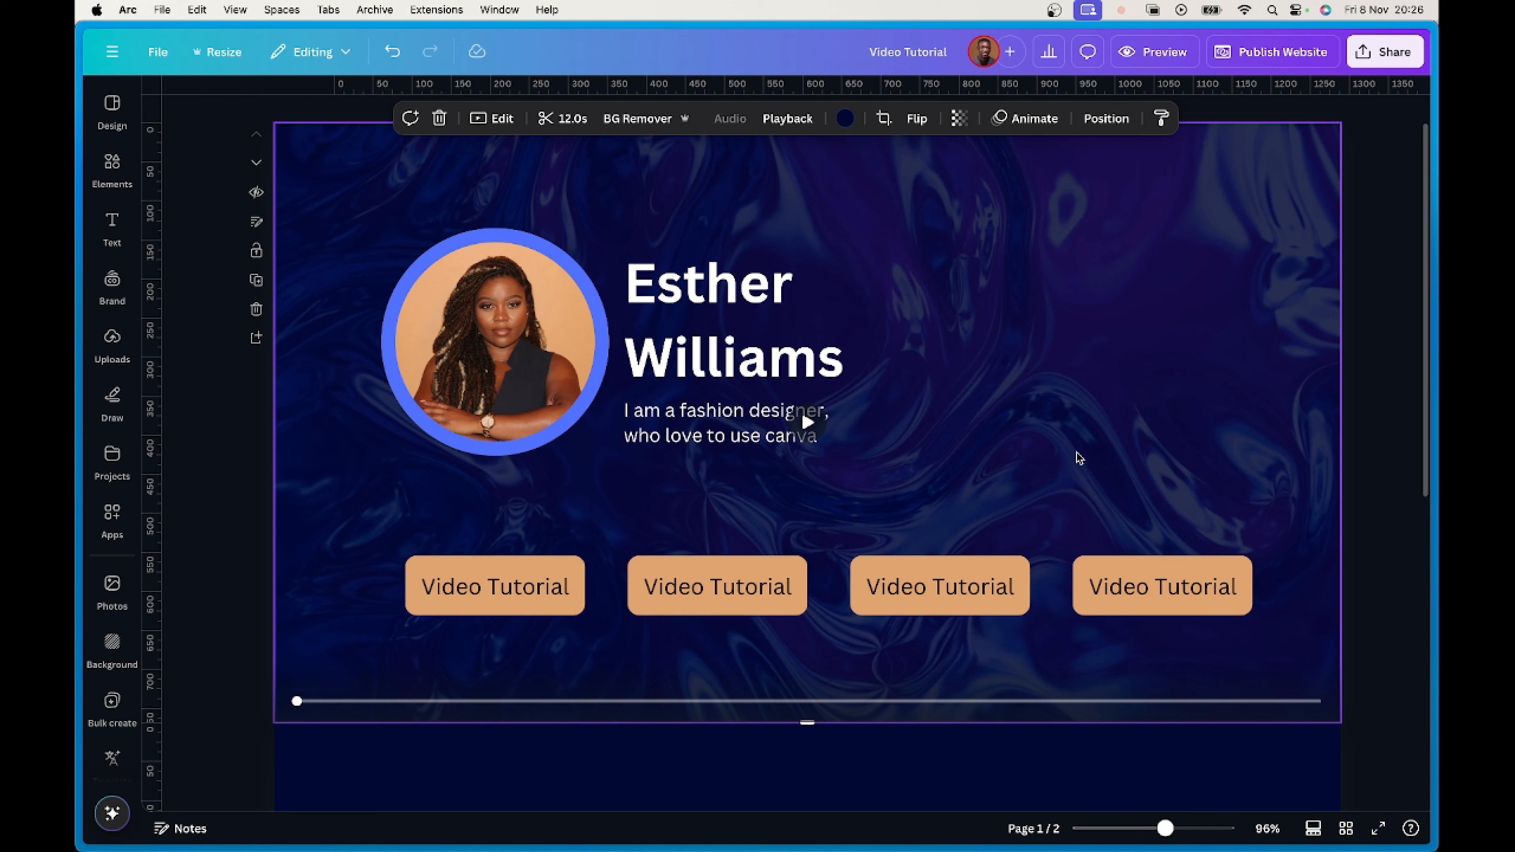
# Generate text with Magic Write from the prompt "write something for the hero section of my fashion and canva blog website".
pyautogui.press('/')
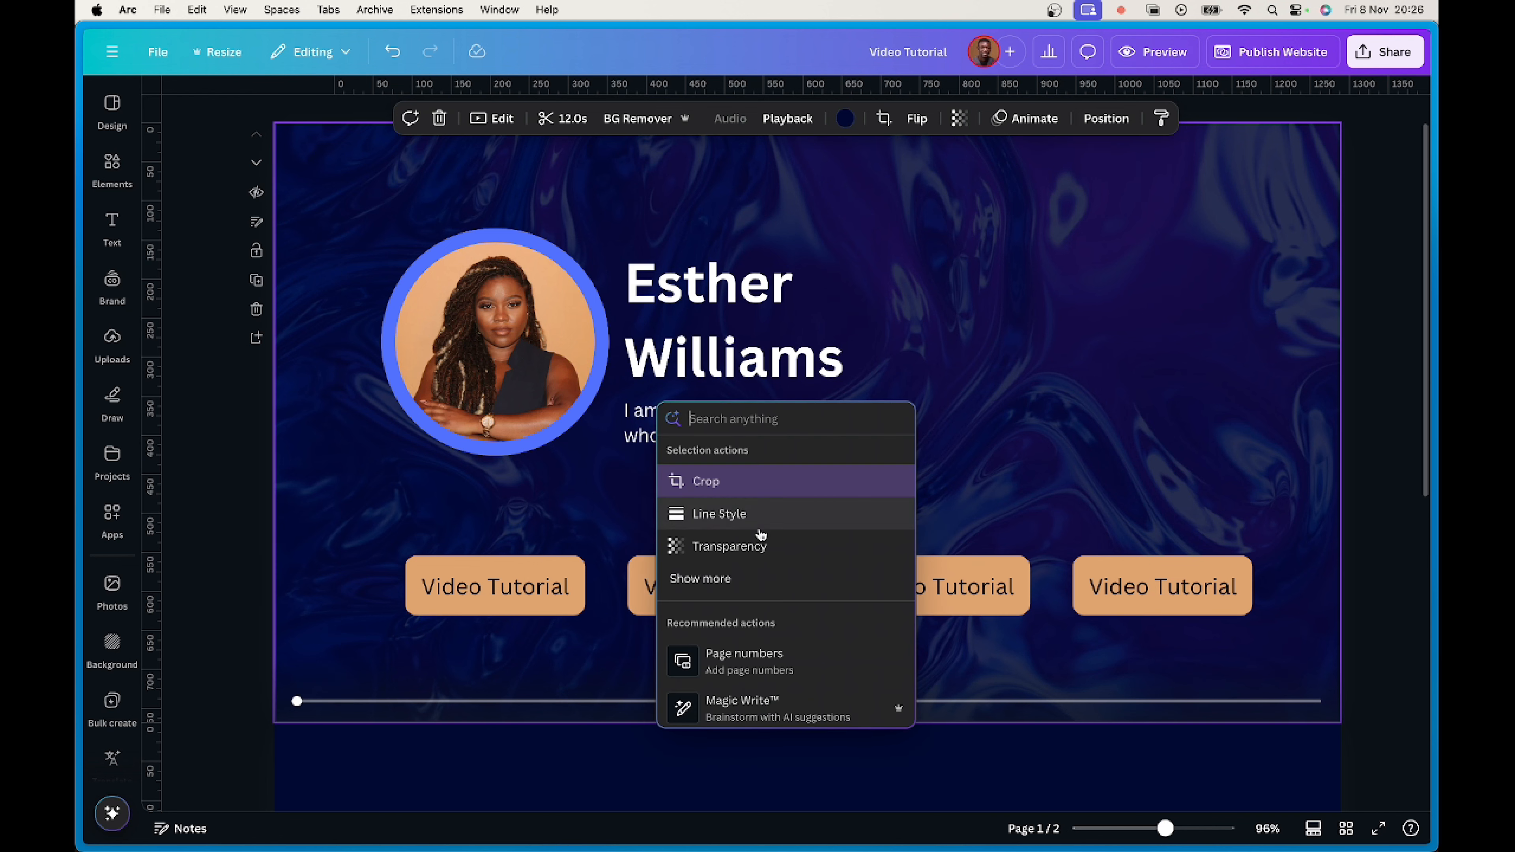
pyautogui.write('write')
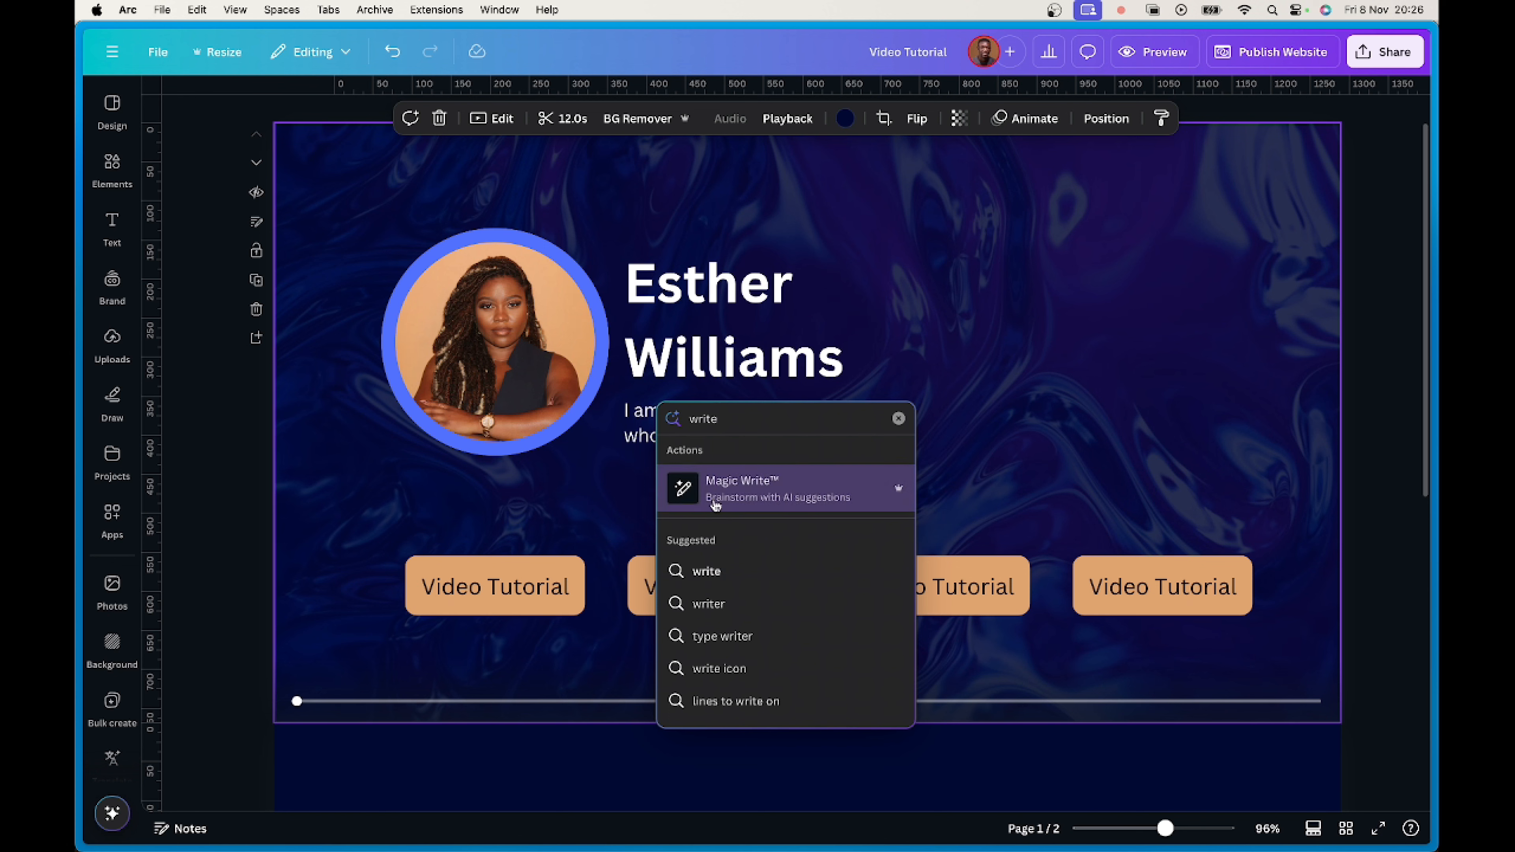
pyautogui.click(738, 495)
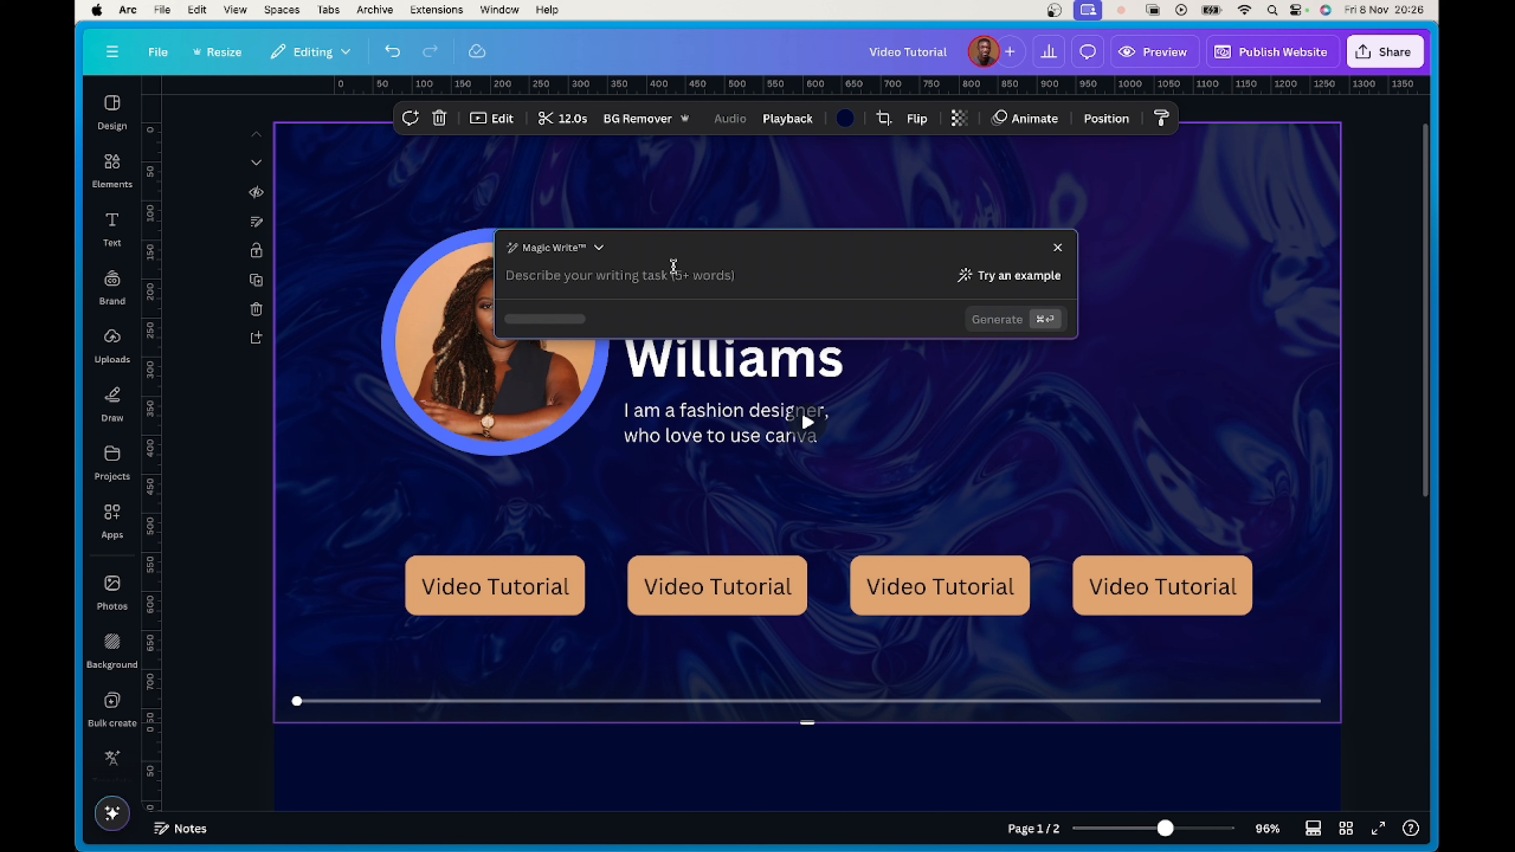
pyautogui.write('write')
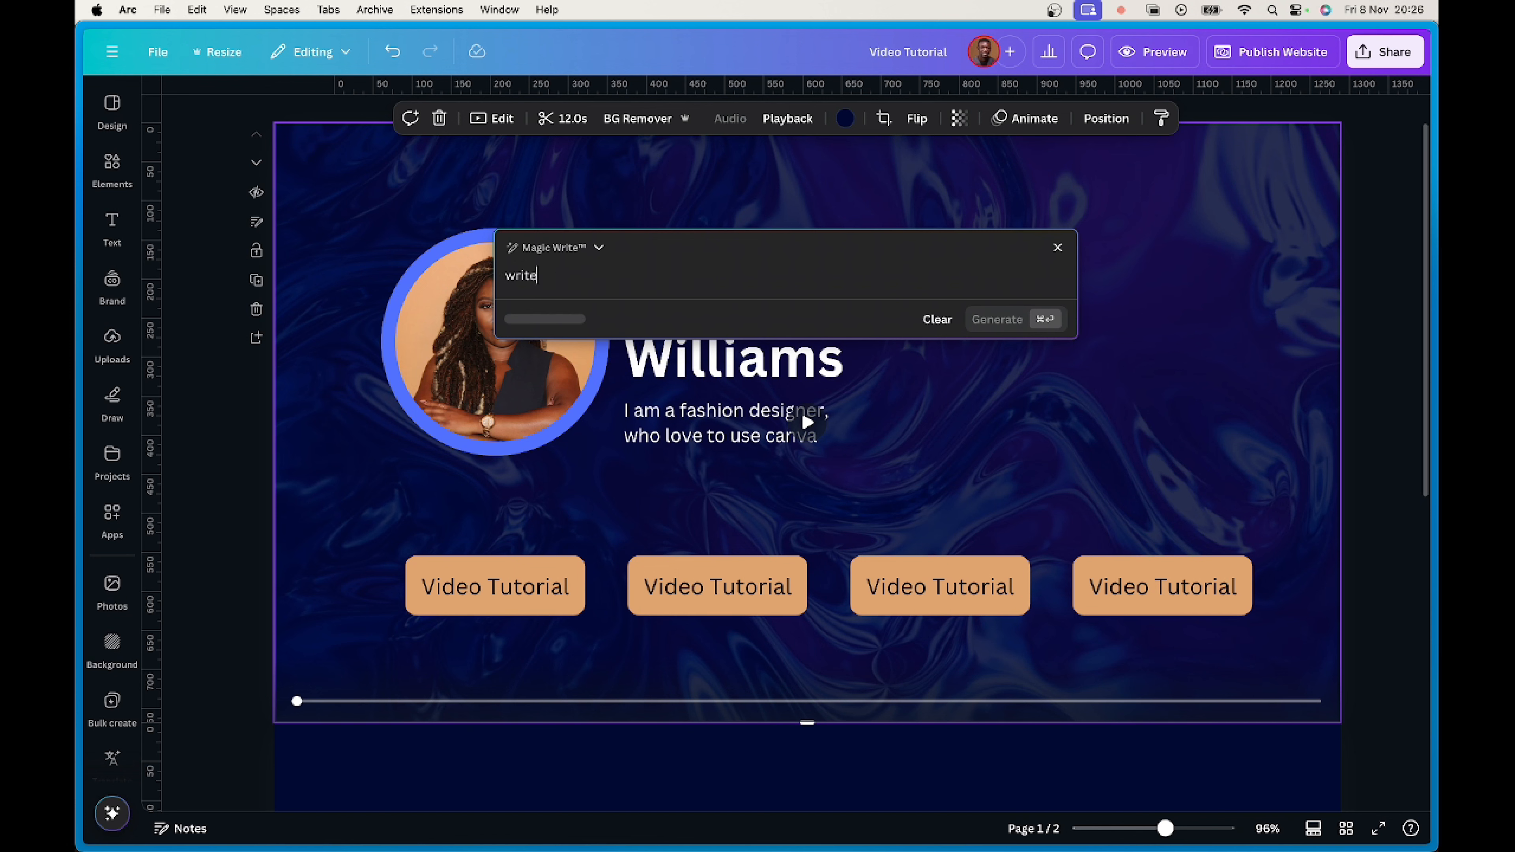
pyautogui.write(' something for the hero section of my')
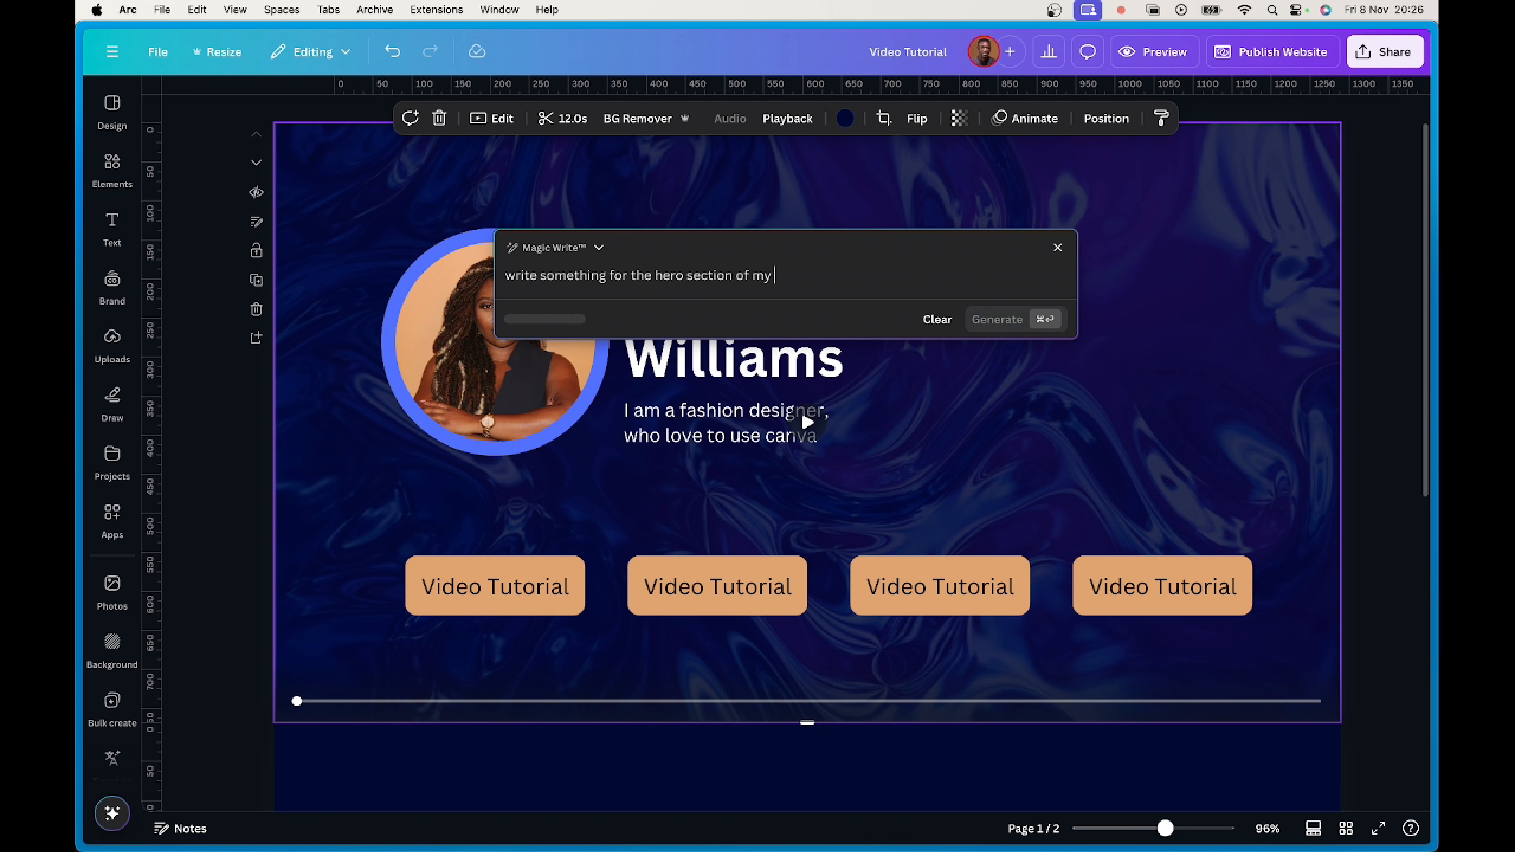
pyautogui.write(' fashion and canva blog')
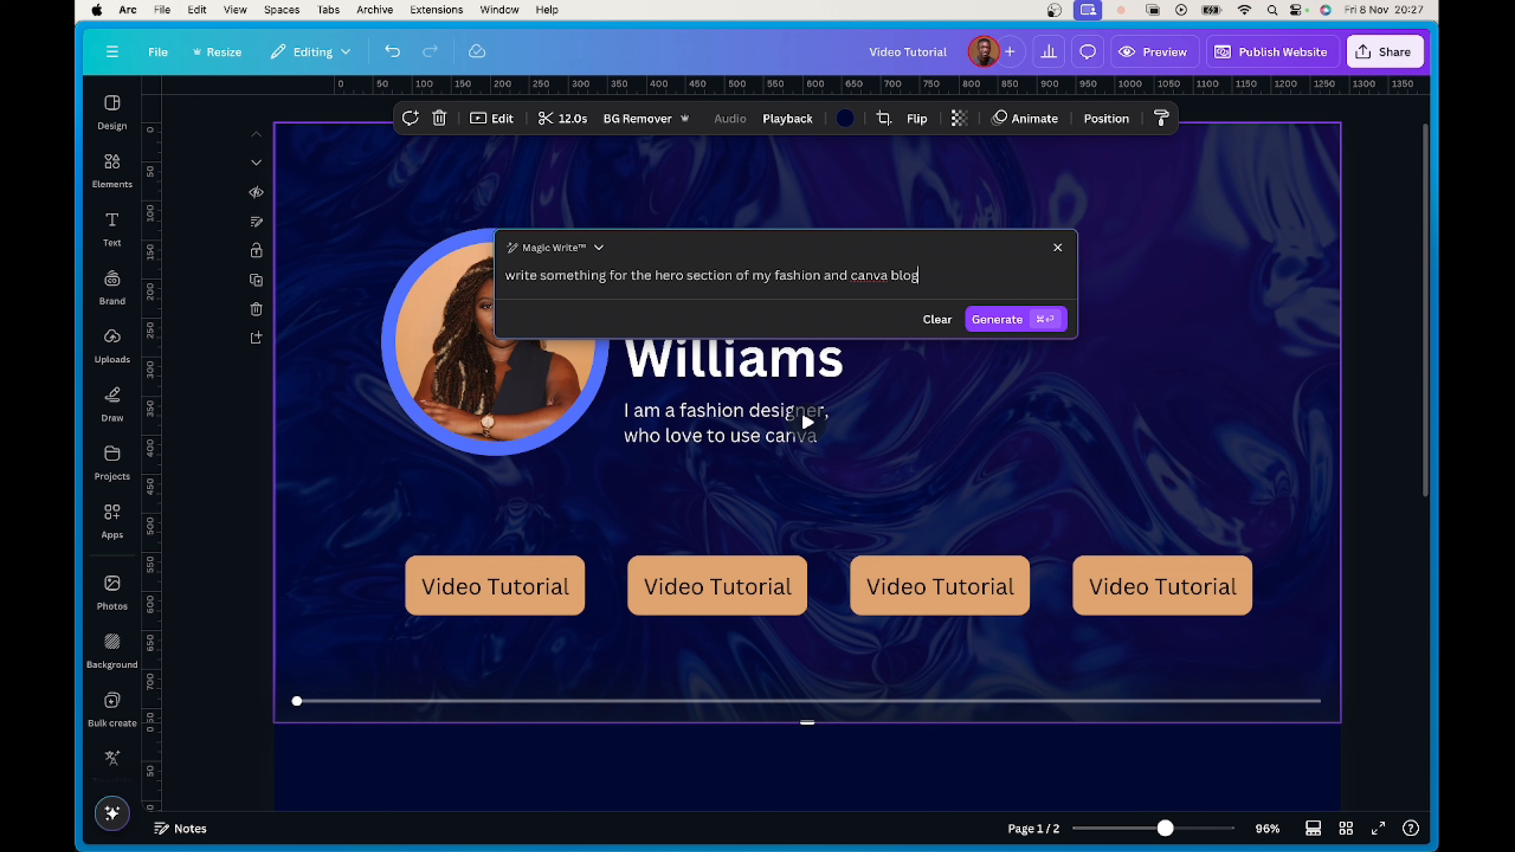
pyautogui.write(' website')
pyautogui.press('Return')
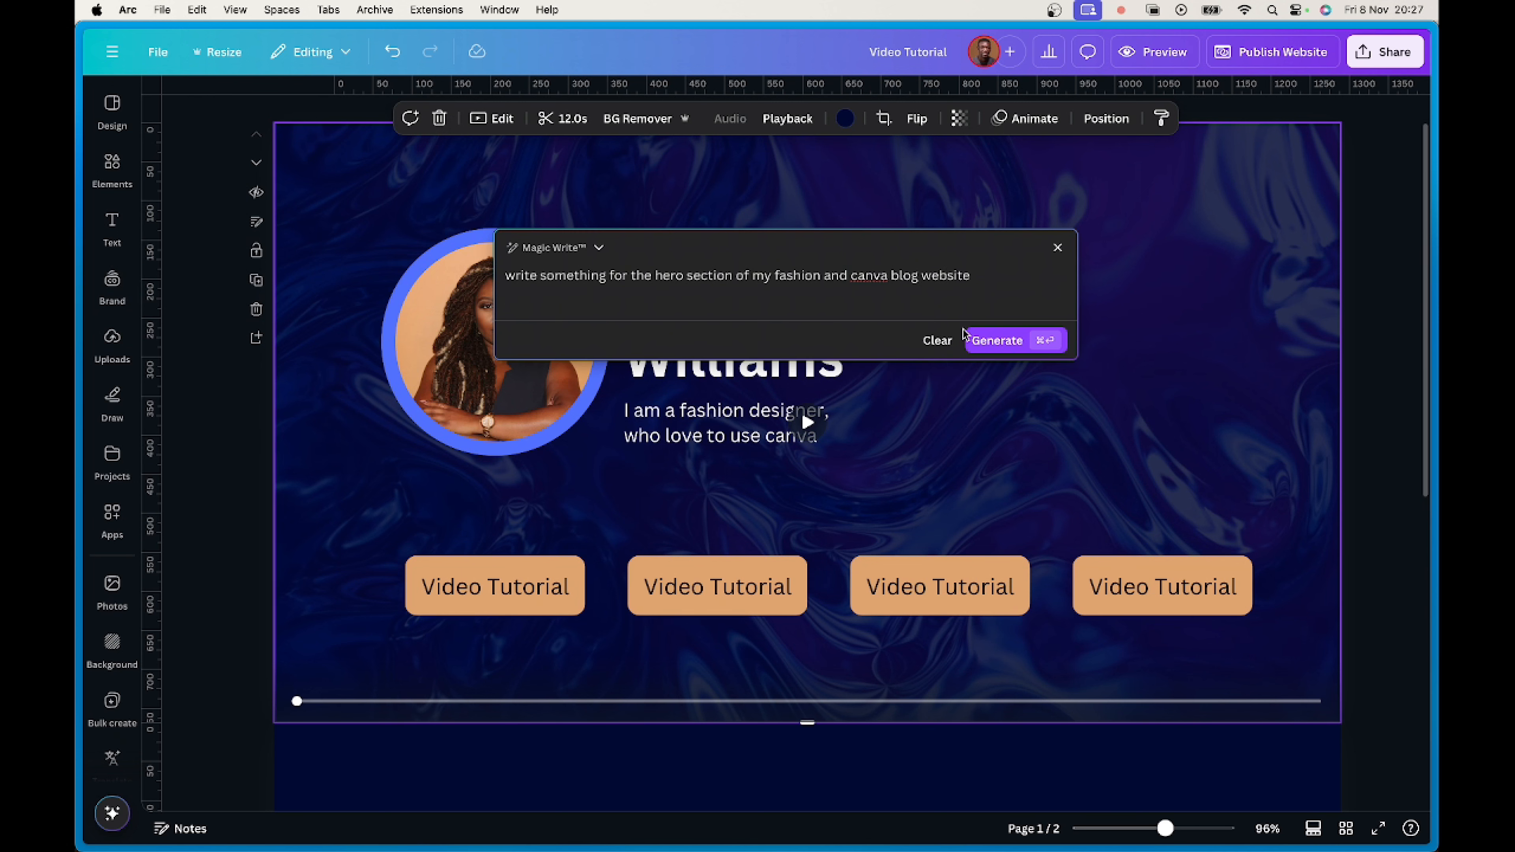
pyautogui.click(992, 341)
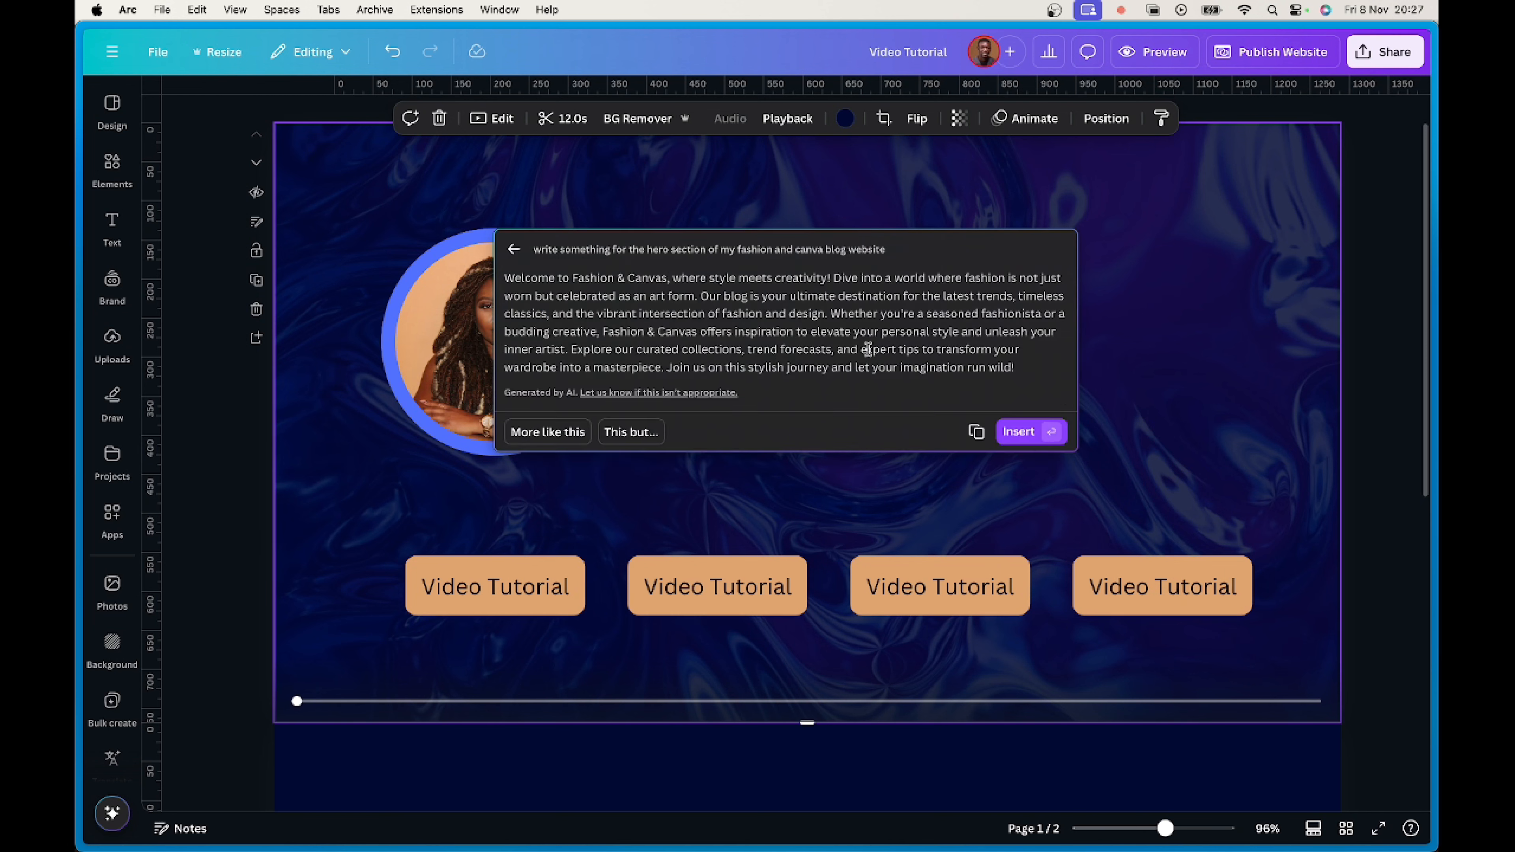
# Insert the generated welcome text on the page and shrink it to font size 12.5.
pyautogui.press('ctrl+super+space')
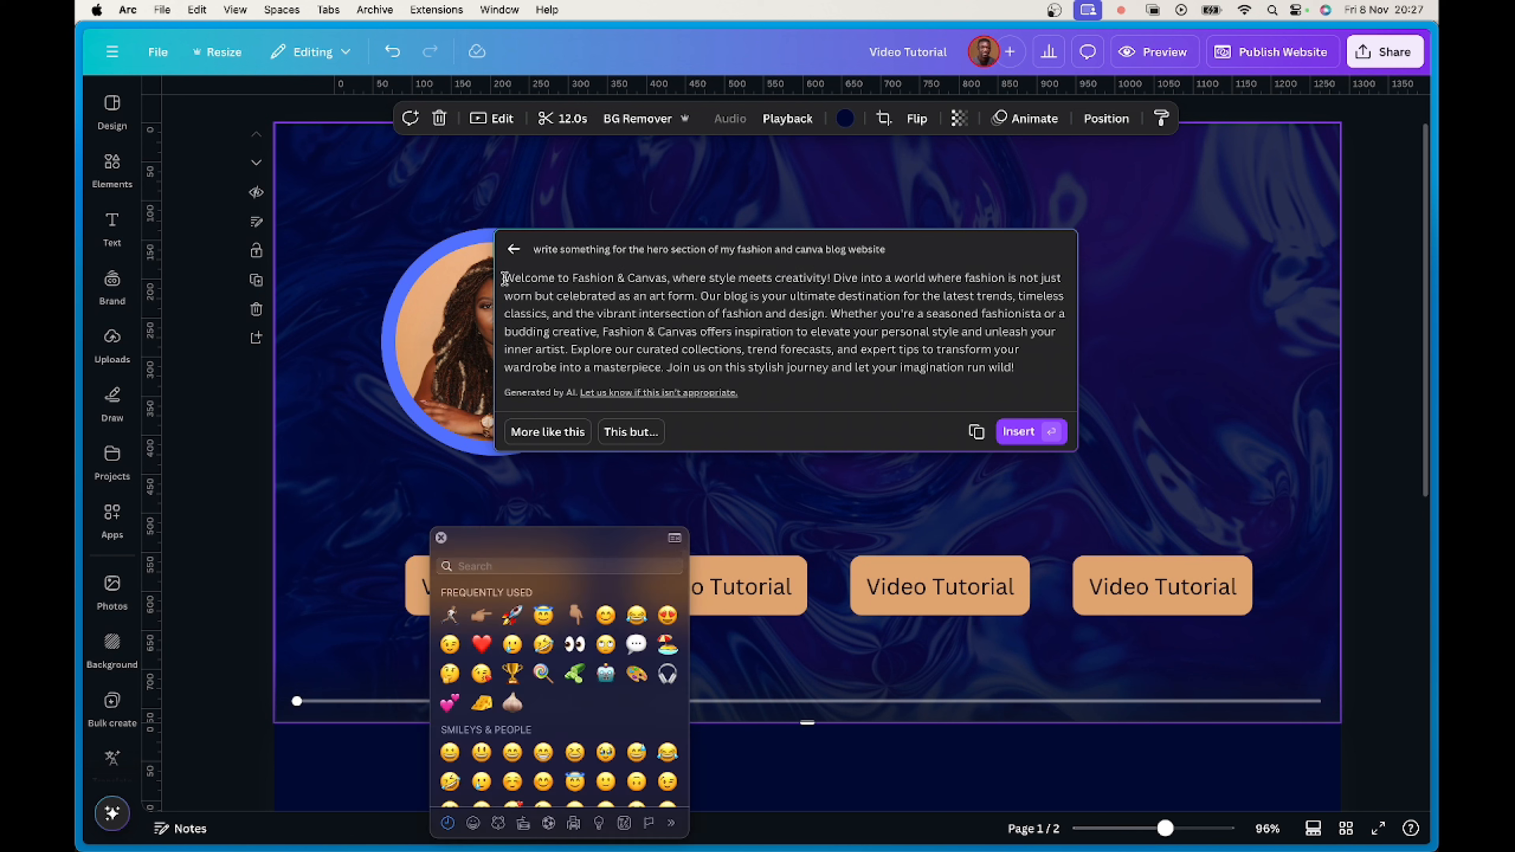
pyautogui.moveTo(506, 276); pyautogui.dragTo(800, 393)
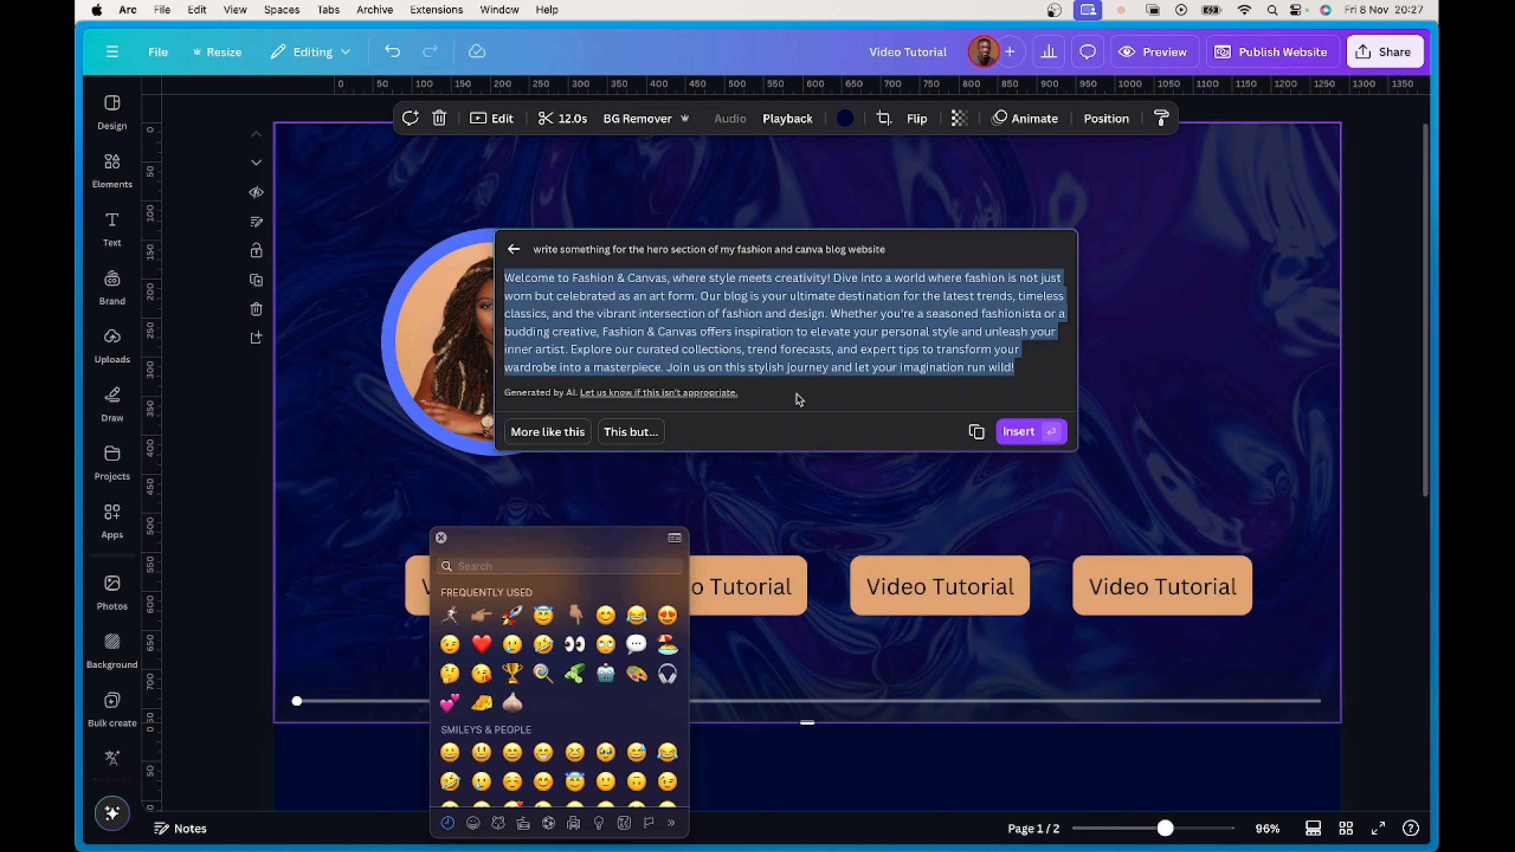
pyautogui.rightClick(940, 349)
pyautogui.click(962, 387)
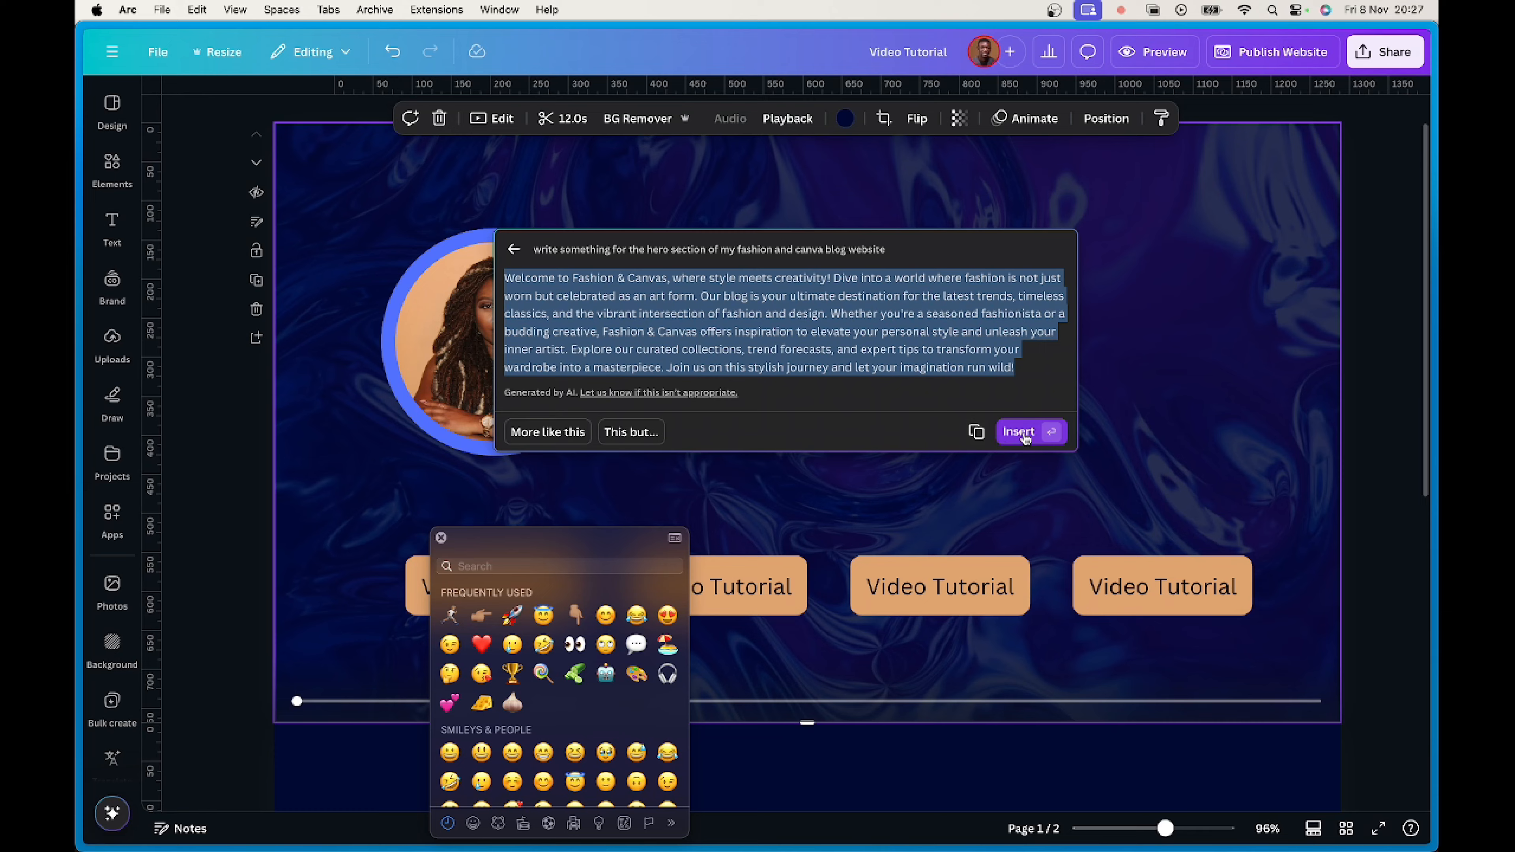
pyautogui.click(1019, 432)
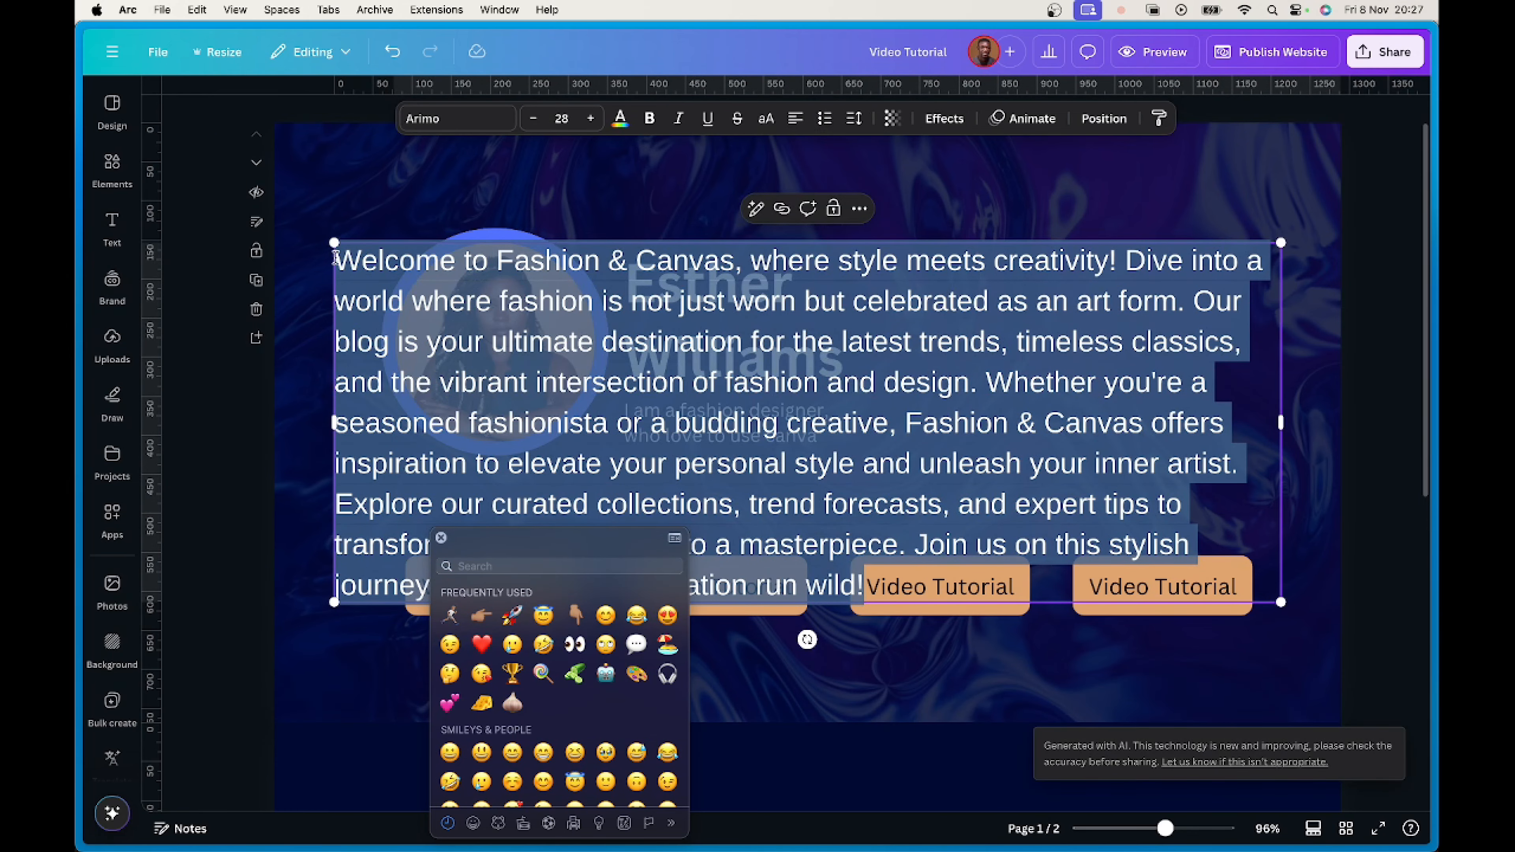
pyautogui.moveTo(336, 241); pyautogui.dragTo(858, 442)
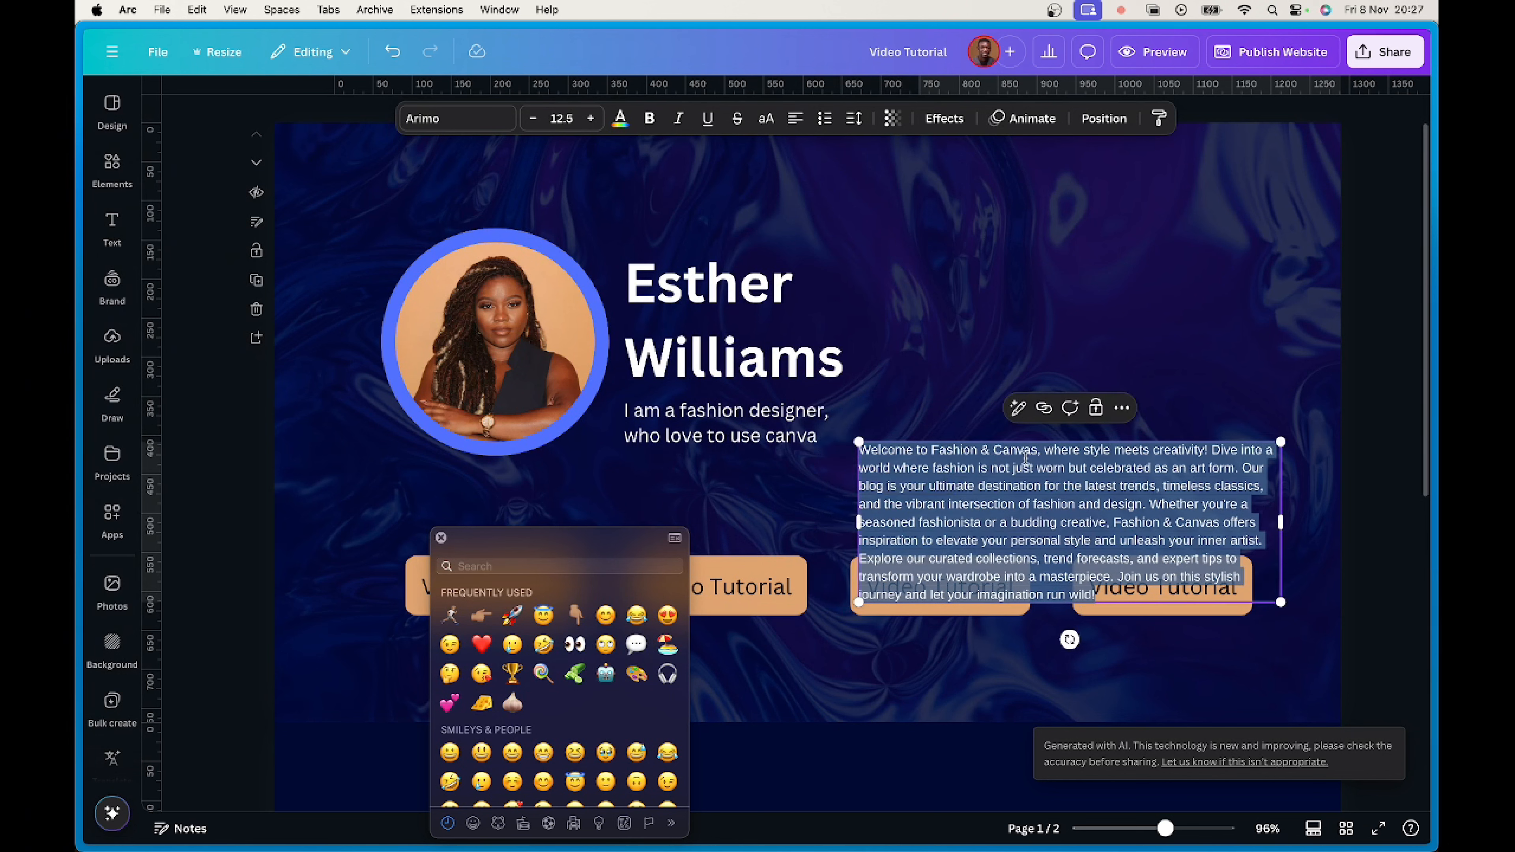
pyautogui.click(1052, 339)
# Move the welcome paragraph beside the name and delete its text from "Whether you're a seasoned fashionista" to the end.
pyautogui.moveTo(1043, 473); pyautogui.dragTo(1233, 397)
pyautogui.click(1061, 319)
pyautogui.click(1098, 334)
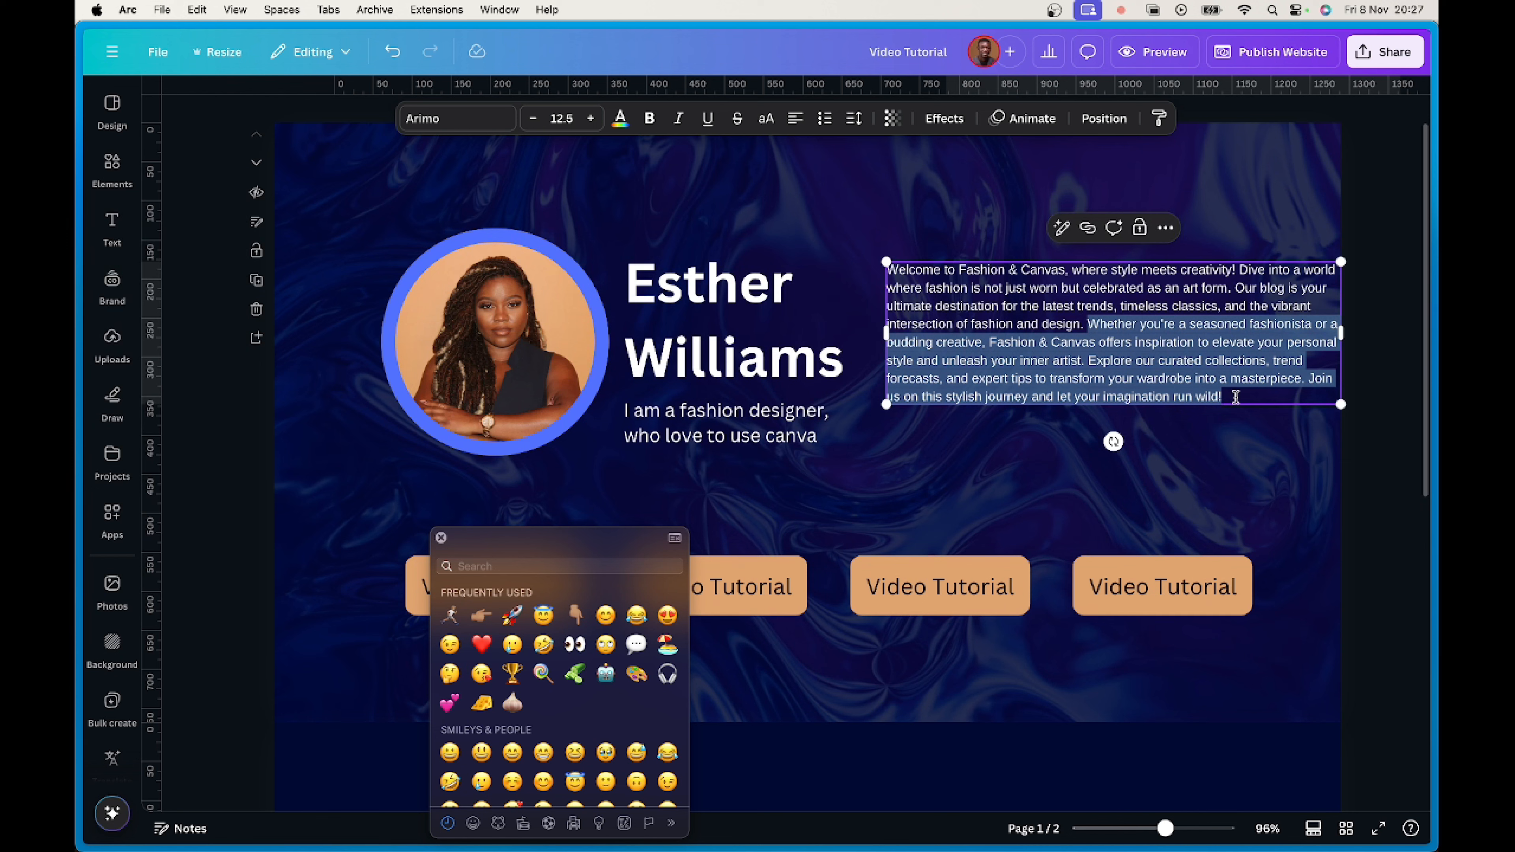
pyautogui.press('BackSpace')
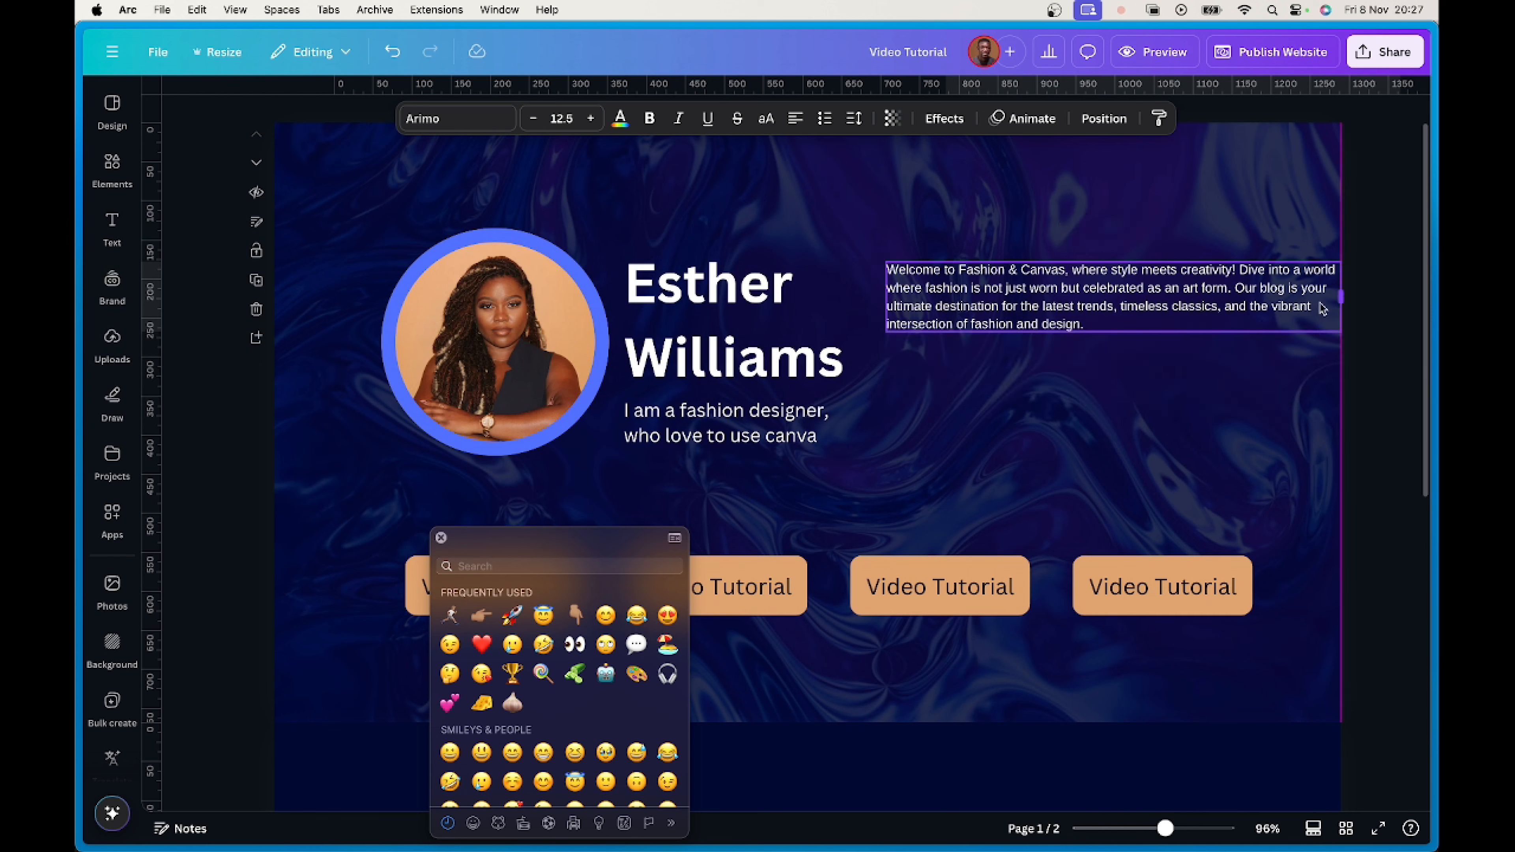
# Narrow the welcome paragraph's text box to wrap on five lines and move it slightly down and to the right.
pyautogui.moveTo(1322, 309); pyautogui.dragTo(1228, 306)
pyautogui.click(1074, 397)
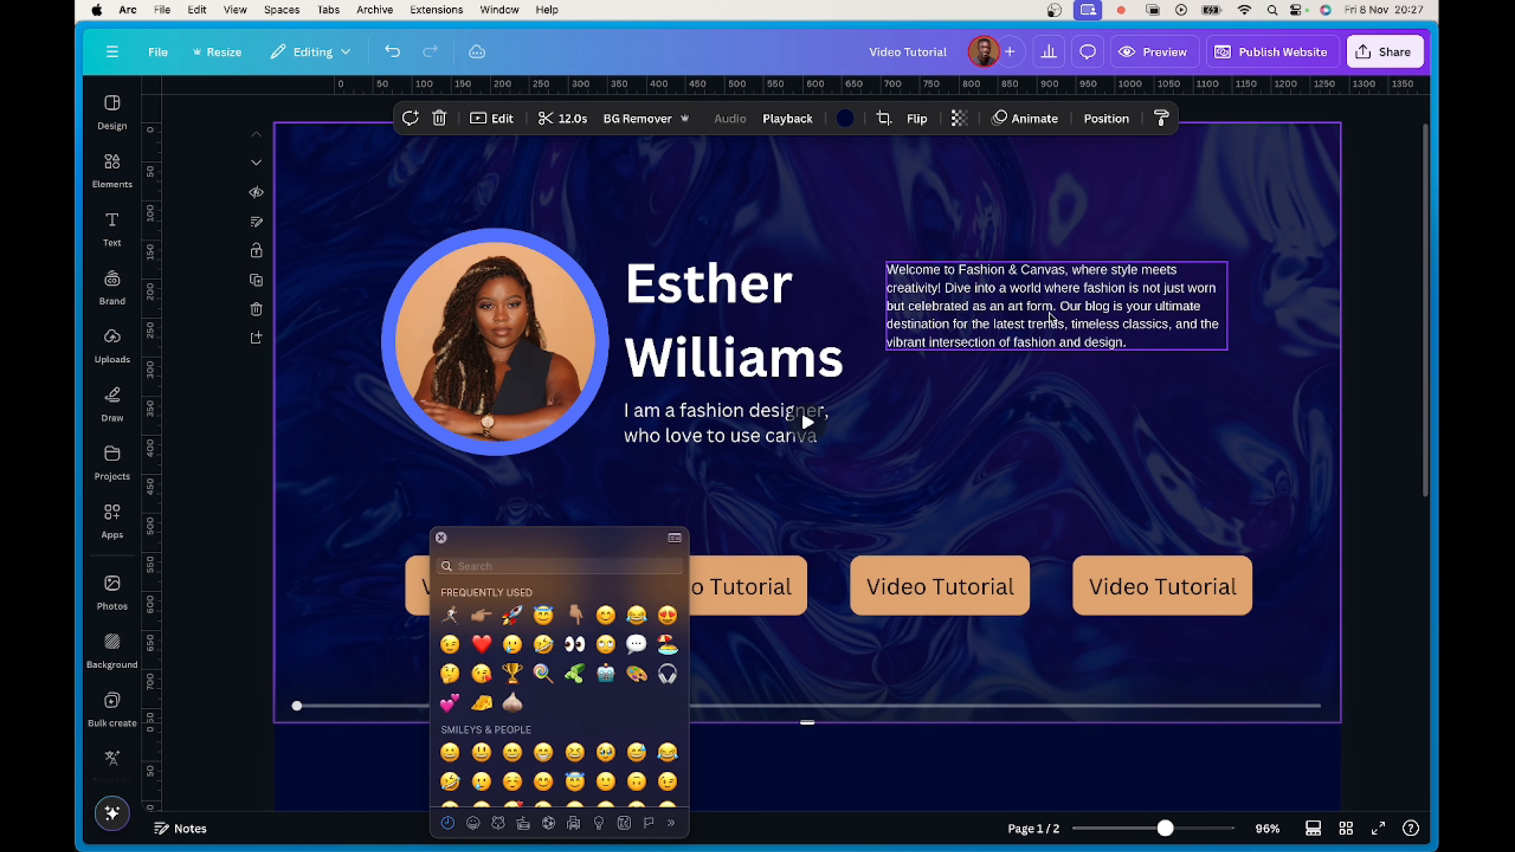
pyautogui.moveTo(1050, 318); pyautogui.dragTo(1076, 377)
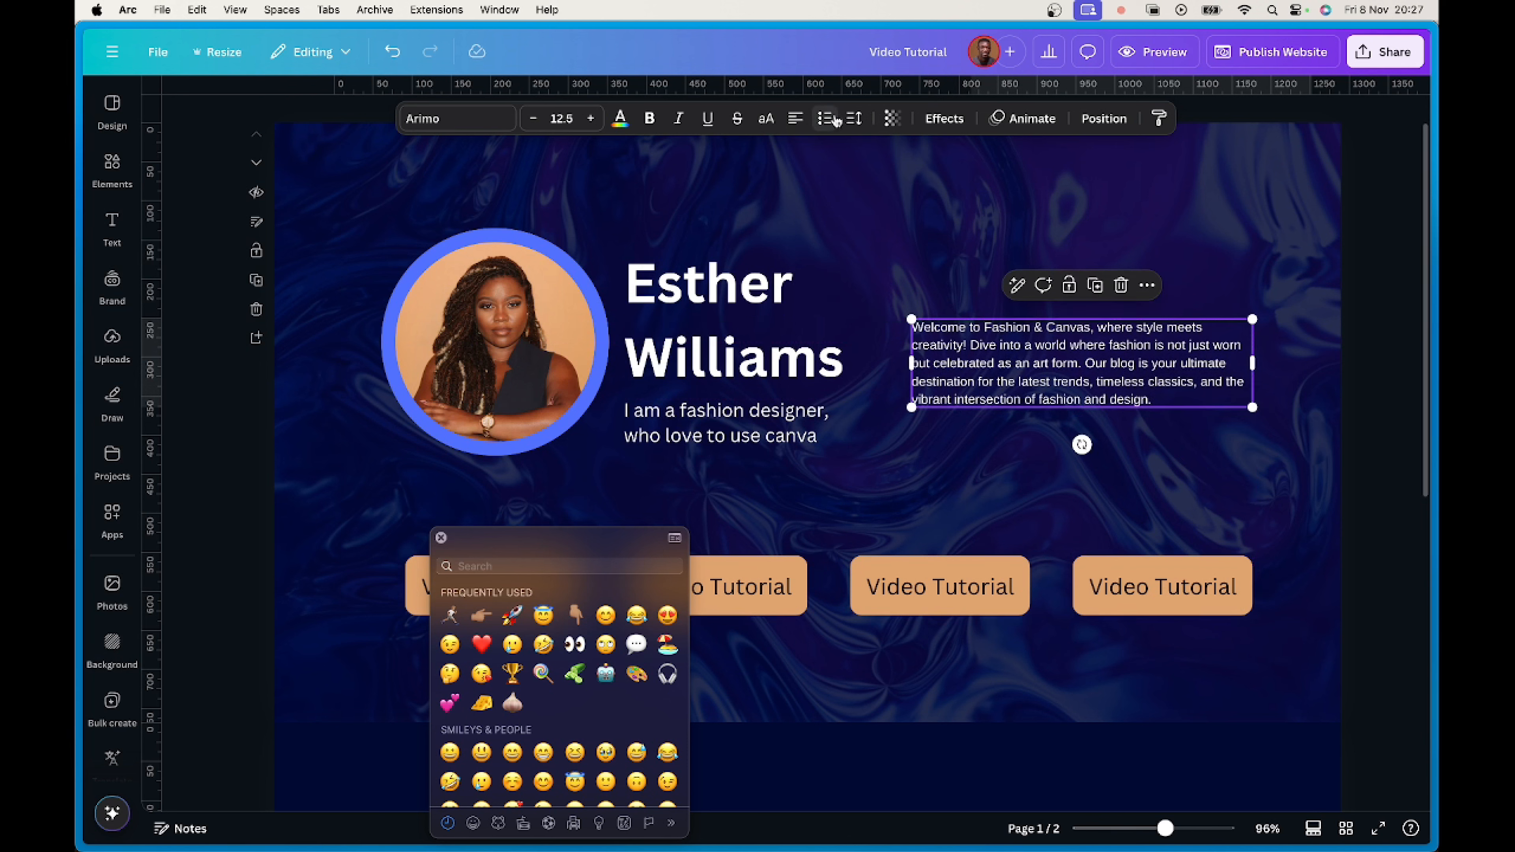
# Set the welcome paragraph's line spacing to 2.25 and shift the text box slightly up.
pyautogui.click(854, 118)
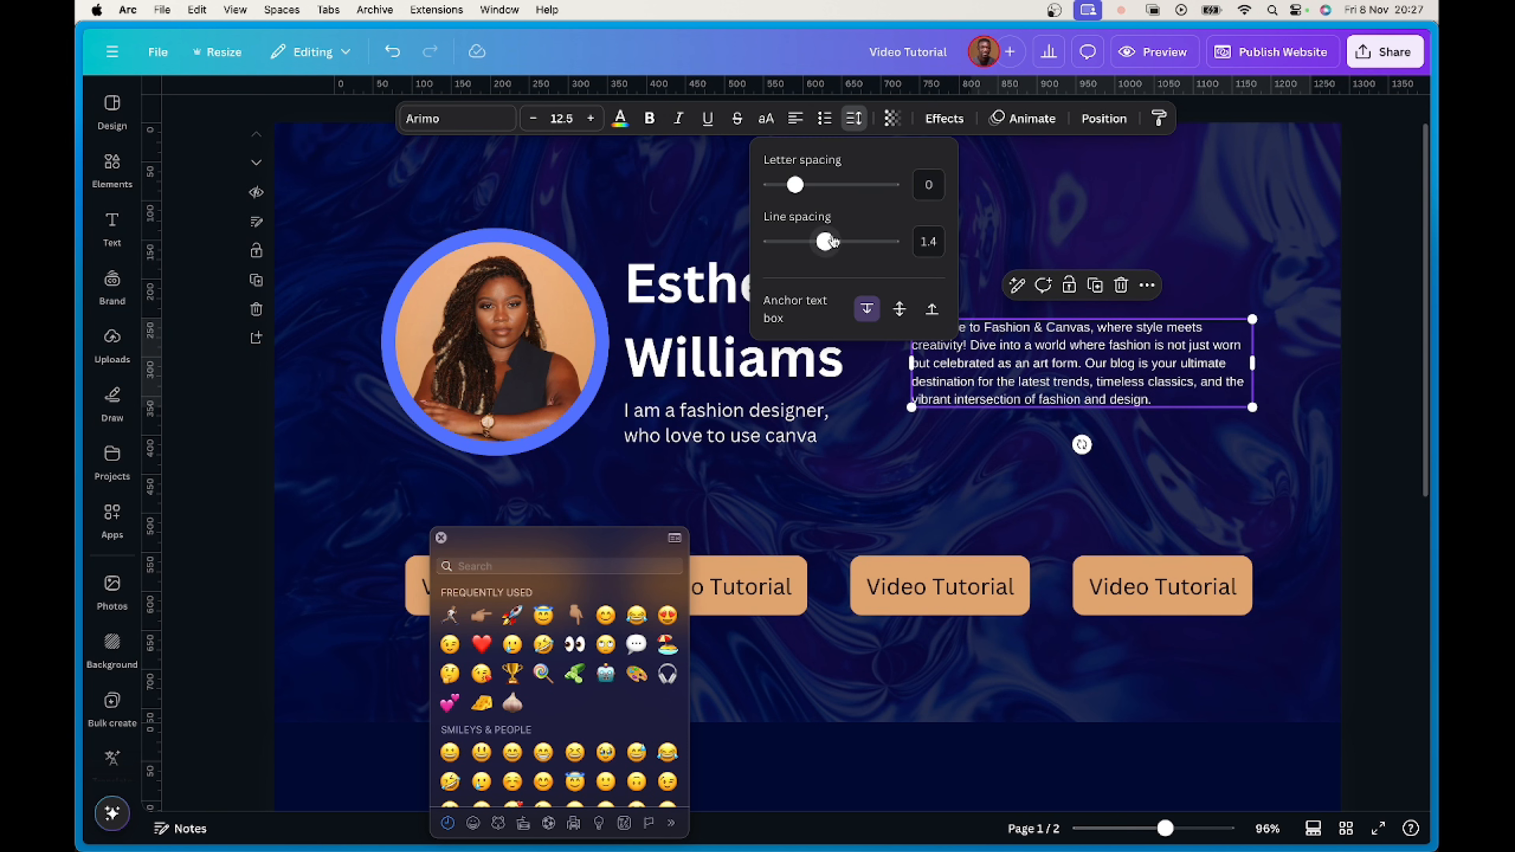
pyautogui.moveTo(833, 240); pyautogui.dragTo(863, 241)
pyautogui.click(805, 423)
pyautogui.moveTo(1072, 344); pyautogui.dragTo(1073, 308)
pyautogui.click(854, 118)
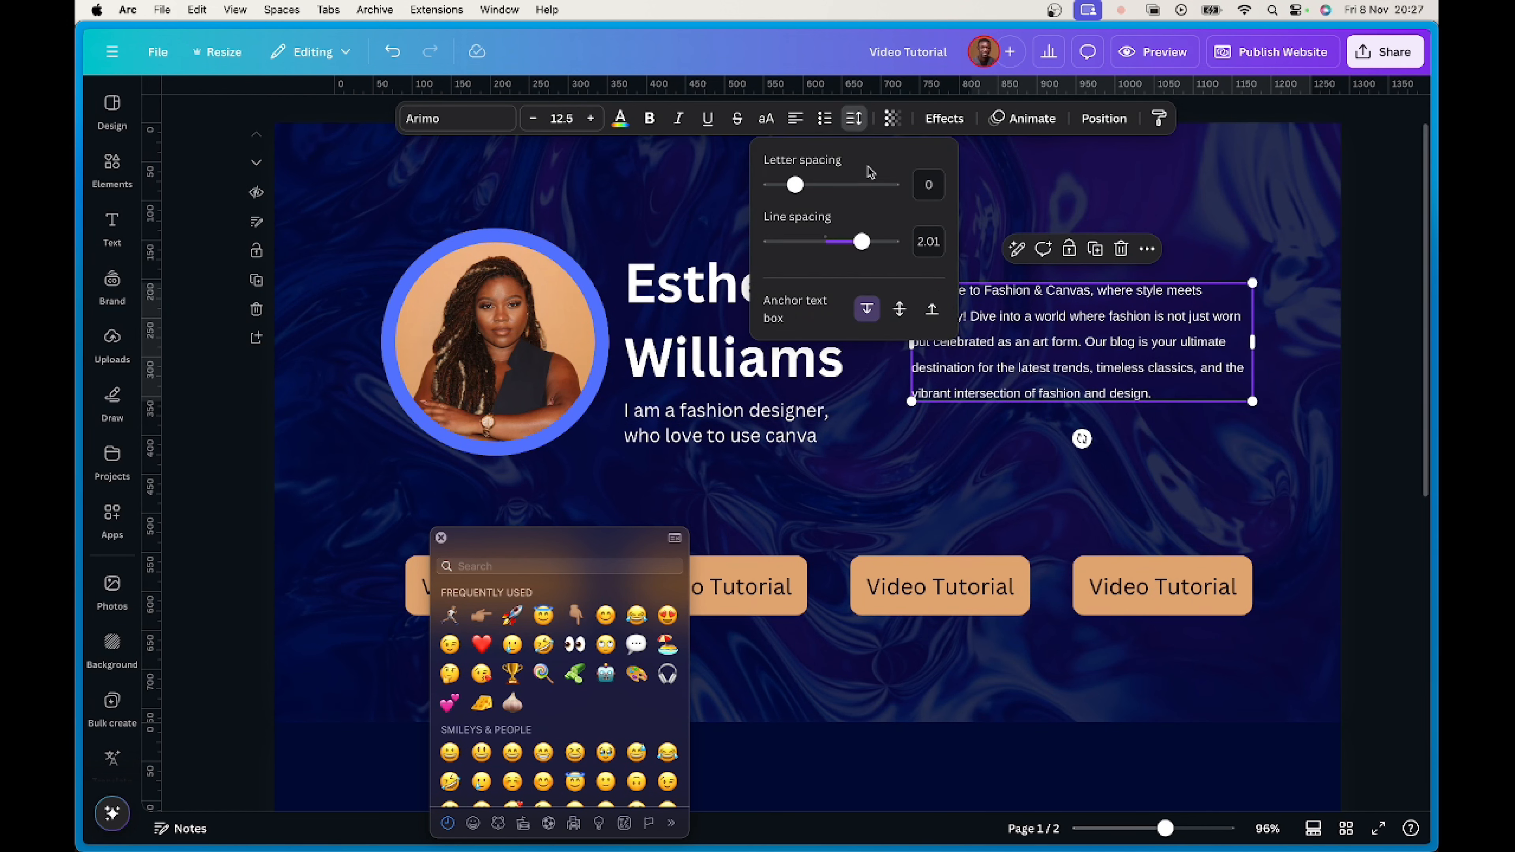
pyautogui.moveTo(861, 241); pyautogui.dragTo(876, 242)
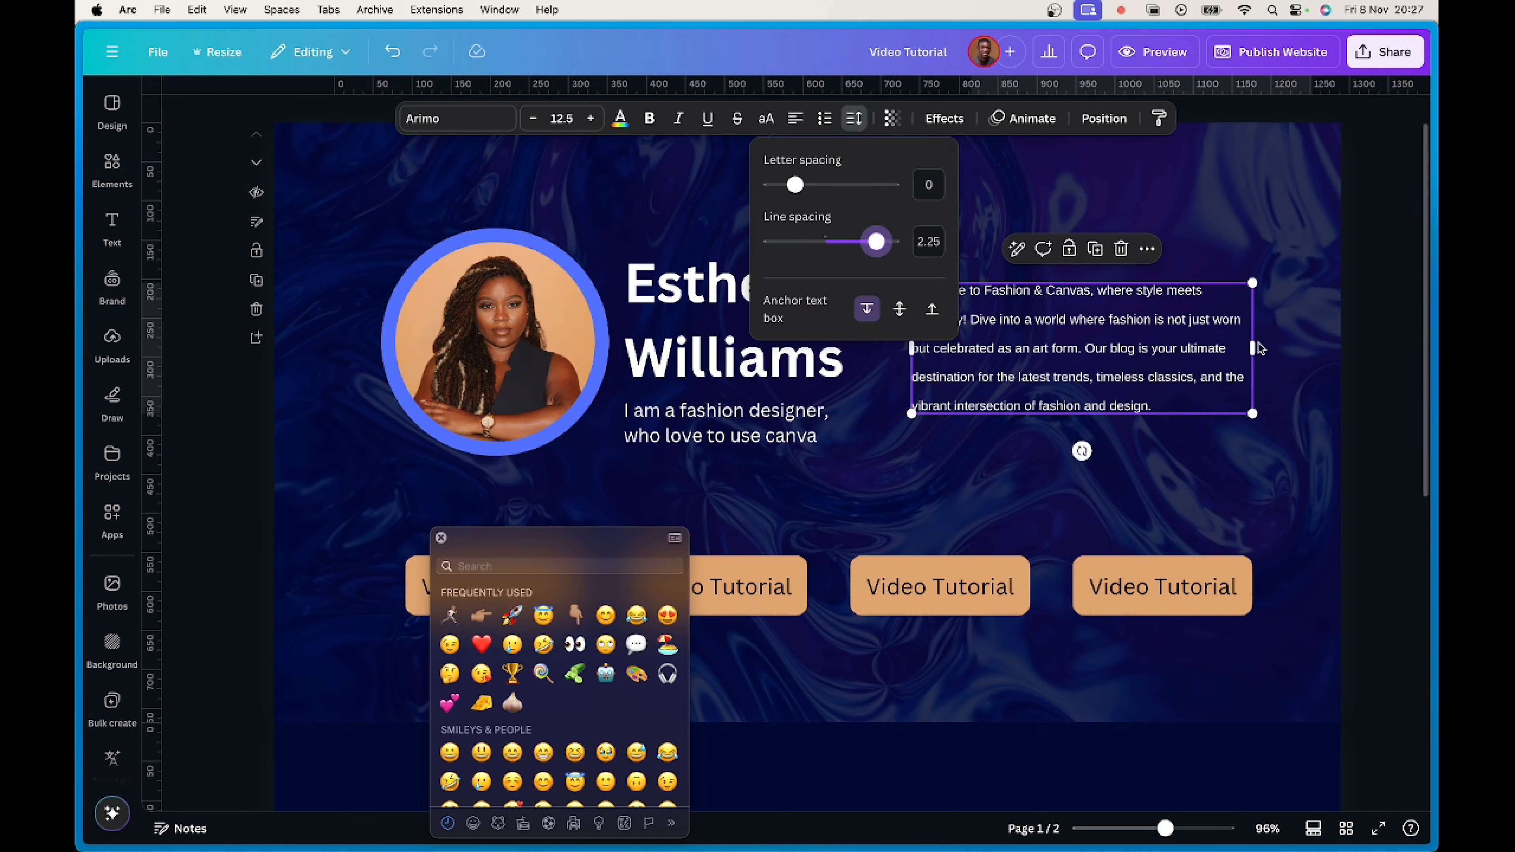
pyautogui.click(804, 420)
# Enlarge the welcome paragraph to font size 14.3 and position it beside the name, above the right-hand buttons.
pyautogui.moveTo(1081, 357); pyautogui.dragTo(1081, 393)
pyautogui.moveTo(1253, 311); pyautogui.dragTo(1281, 292)
pyautogui.click(1284, 370)
pyautogui.click(1284, 371)
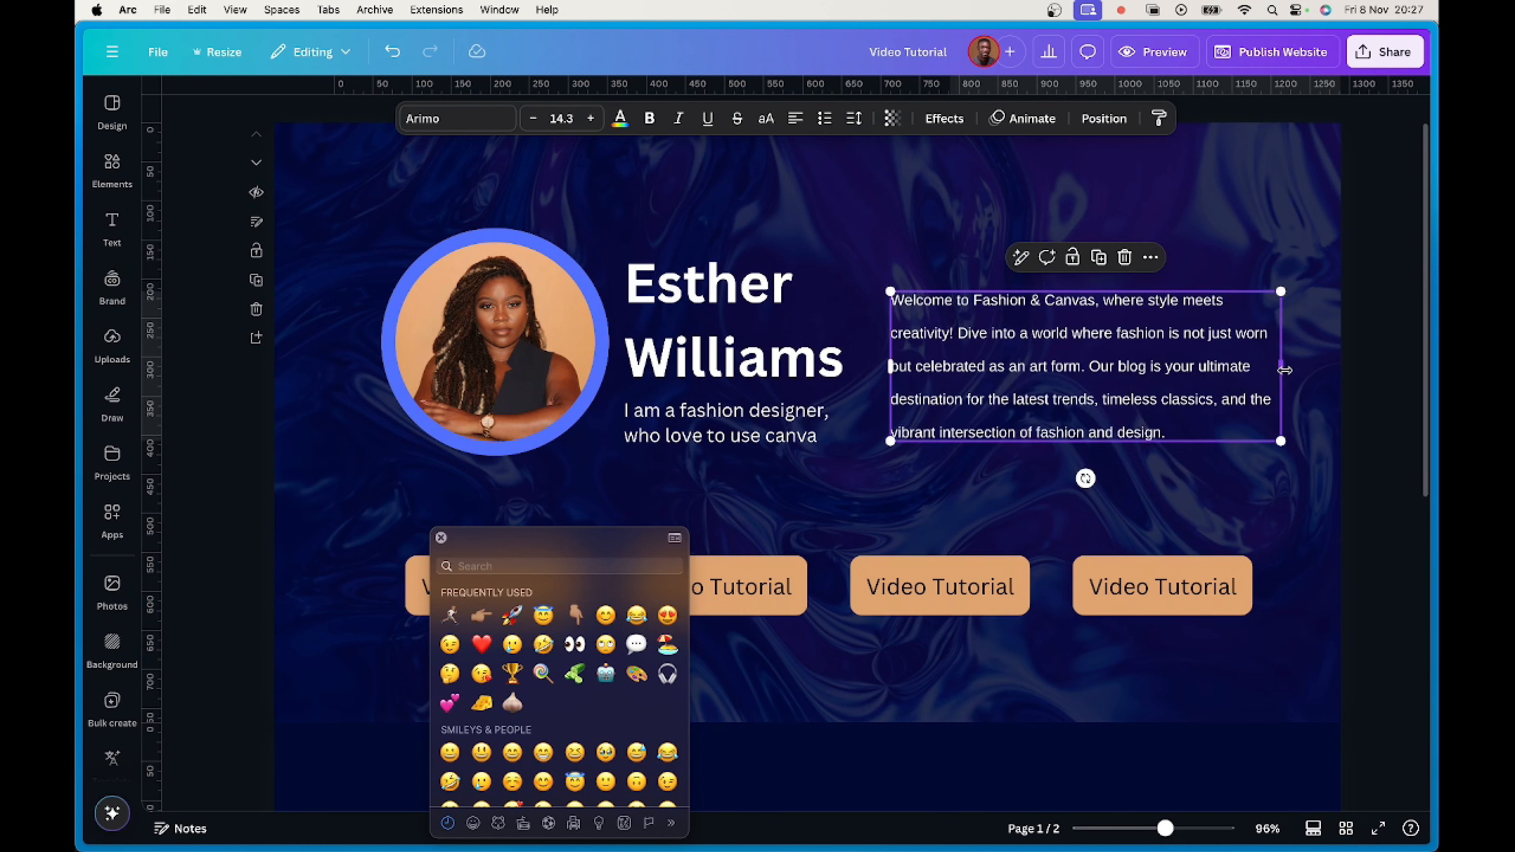
# Narrow the welcome paragraph's box, enlarge its text to size 15.3 with its top aligned to the name, and close the emoji picker.
pyautogui.moveTo(1281, 367); pyautogui.dragTo(1251, 366)
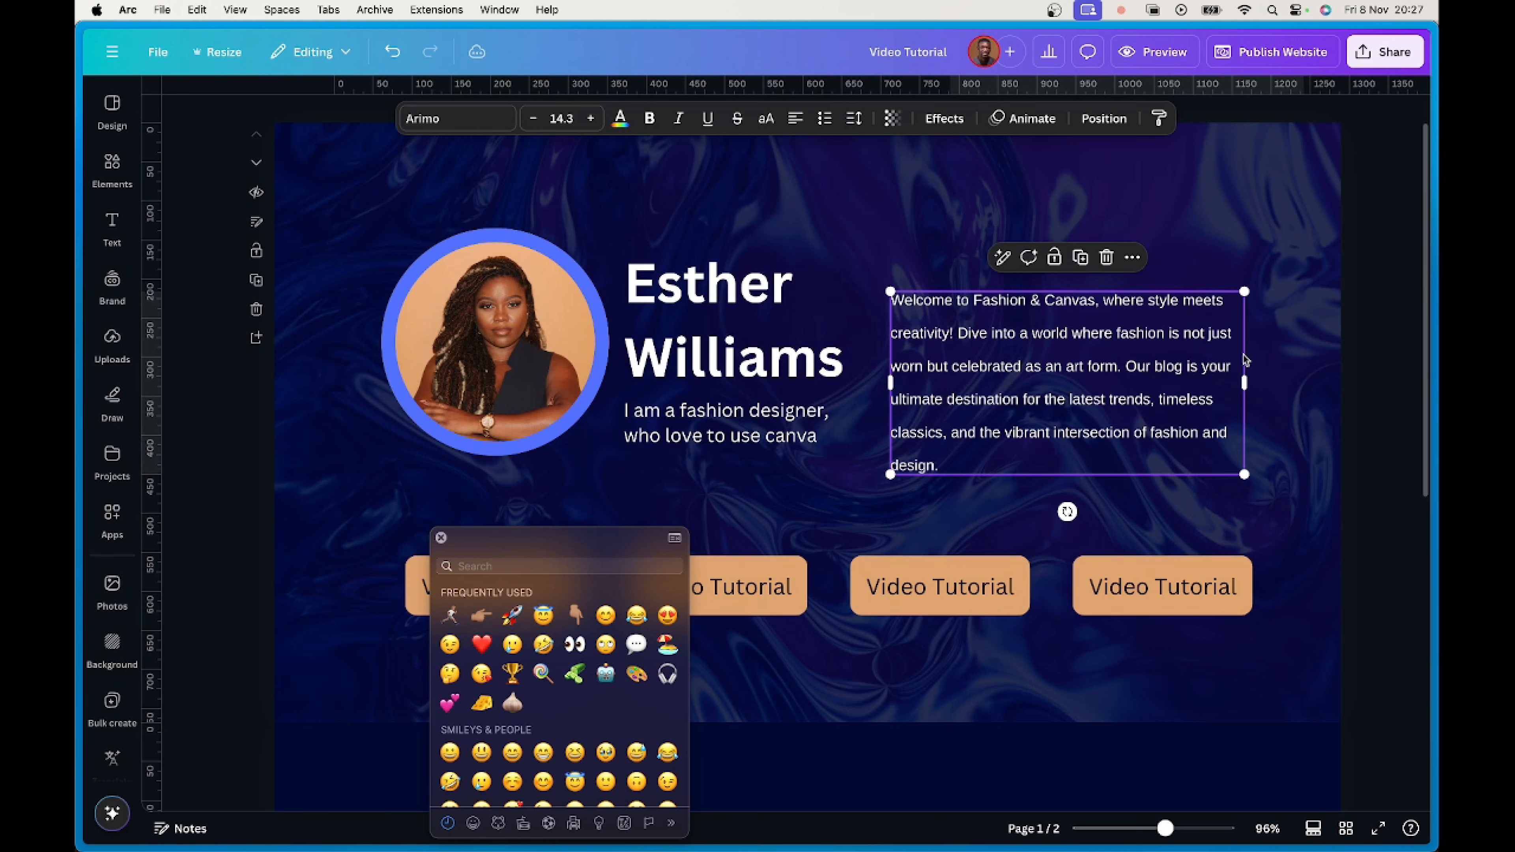
pyautogui.click(1293, 371)
pyautogui.moveTo(1089, 392); pyautogui.dragTo(1095, 364)
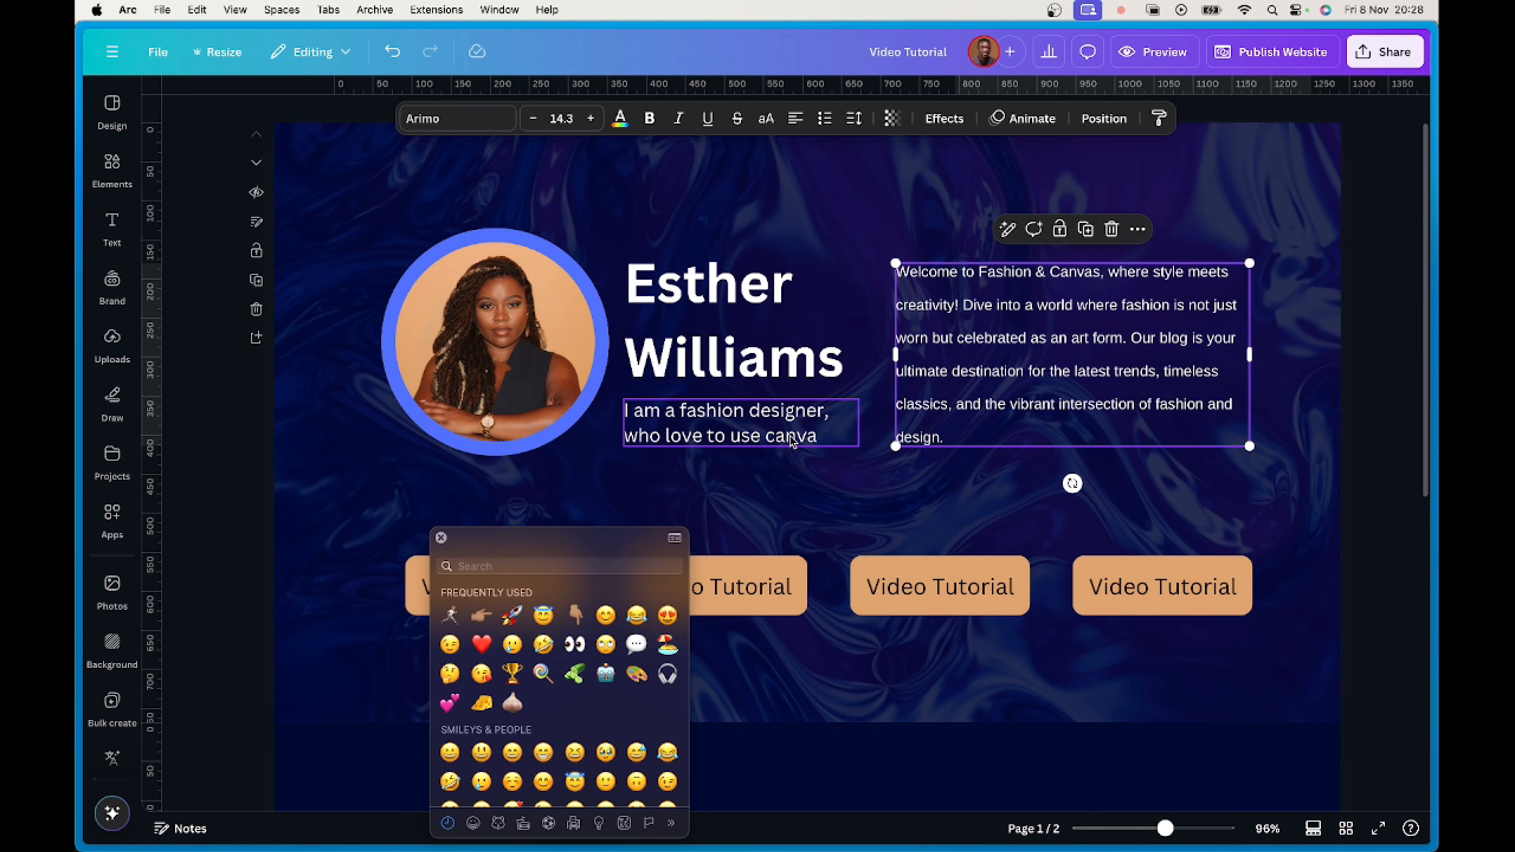
pyautogui.moveTo(1254, 353); pyautogui.dragTo(1223, 354)
pyautogui.moveTo(1224, 260); pyautogui.dragTo(1247, 251)
pyautogui.moveTo(1039, 343); pyautogui.dragTo(1046, 334)
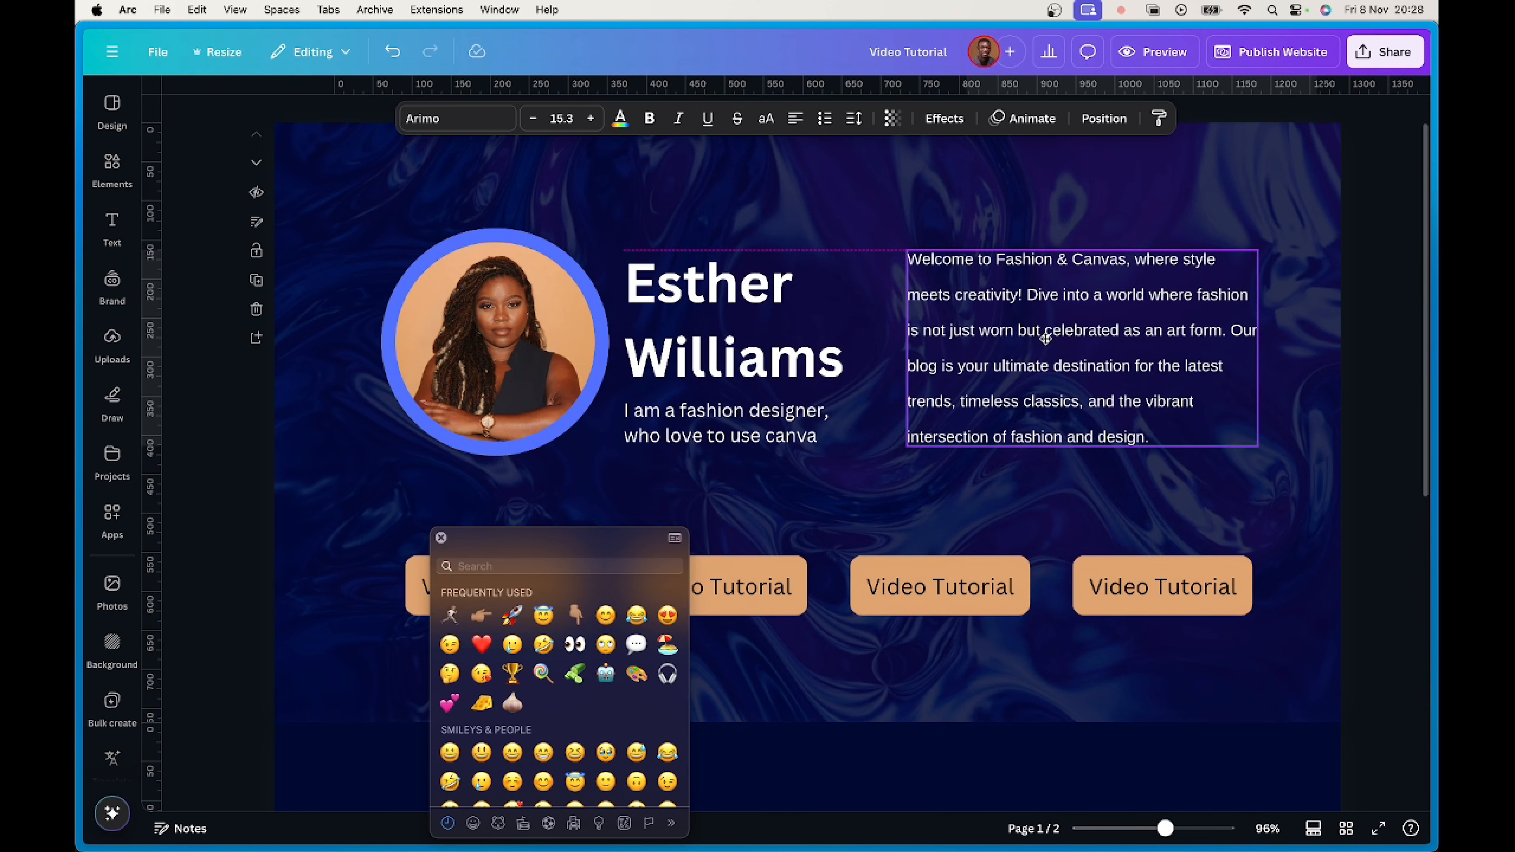
pyautogui.click(751, 507)
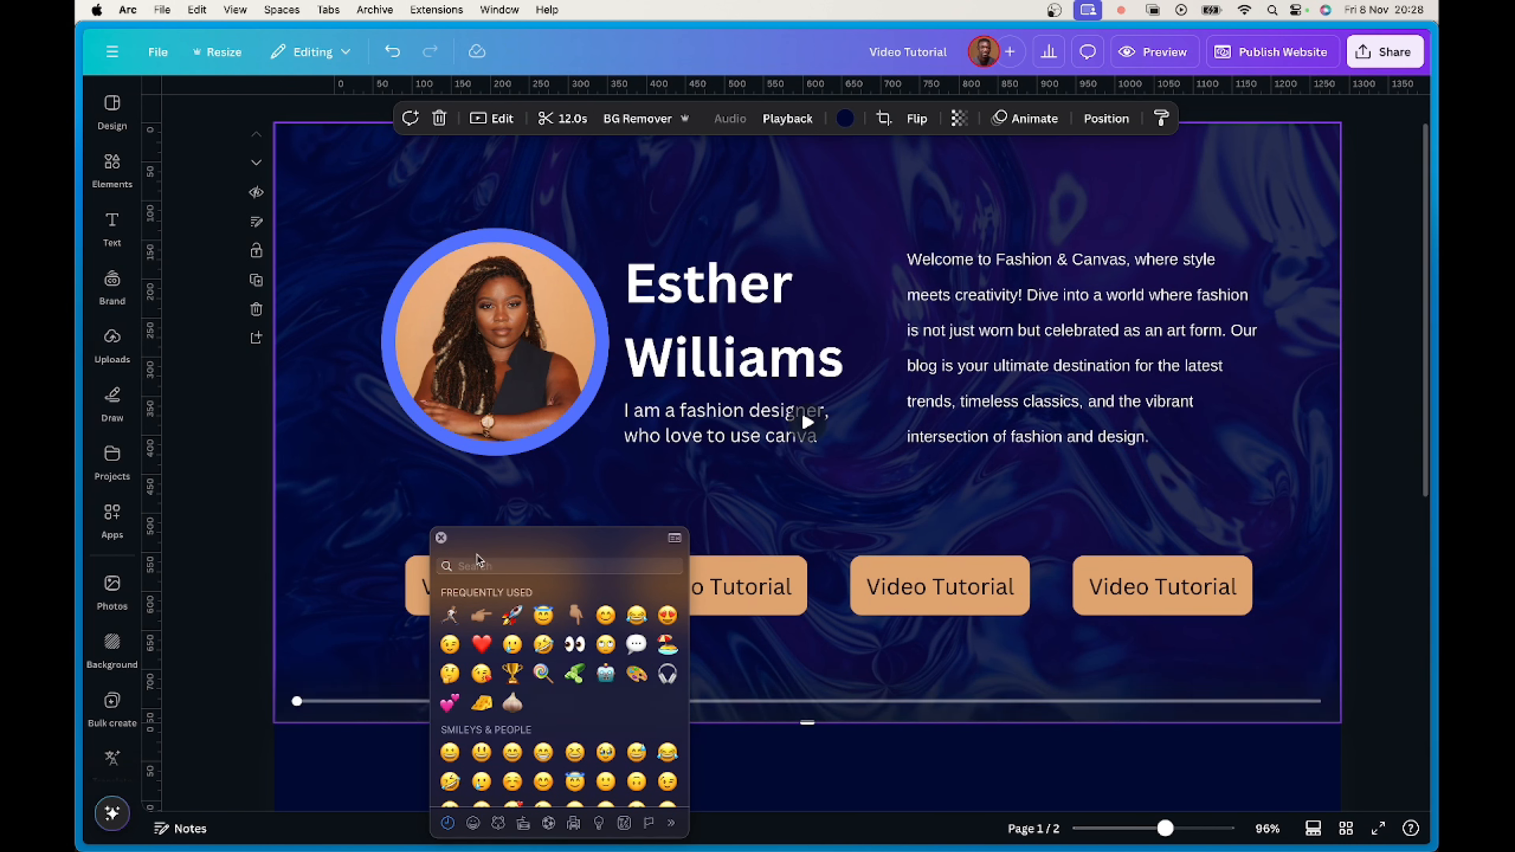
pyautogui.click(441, 538)
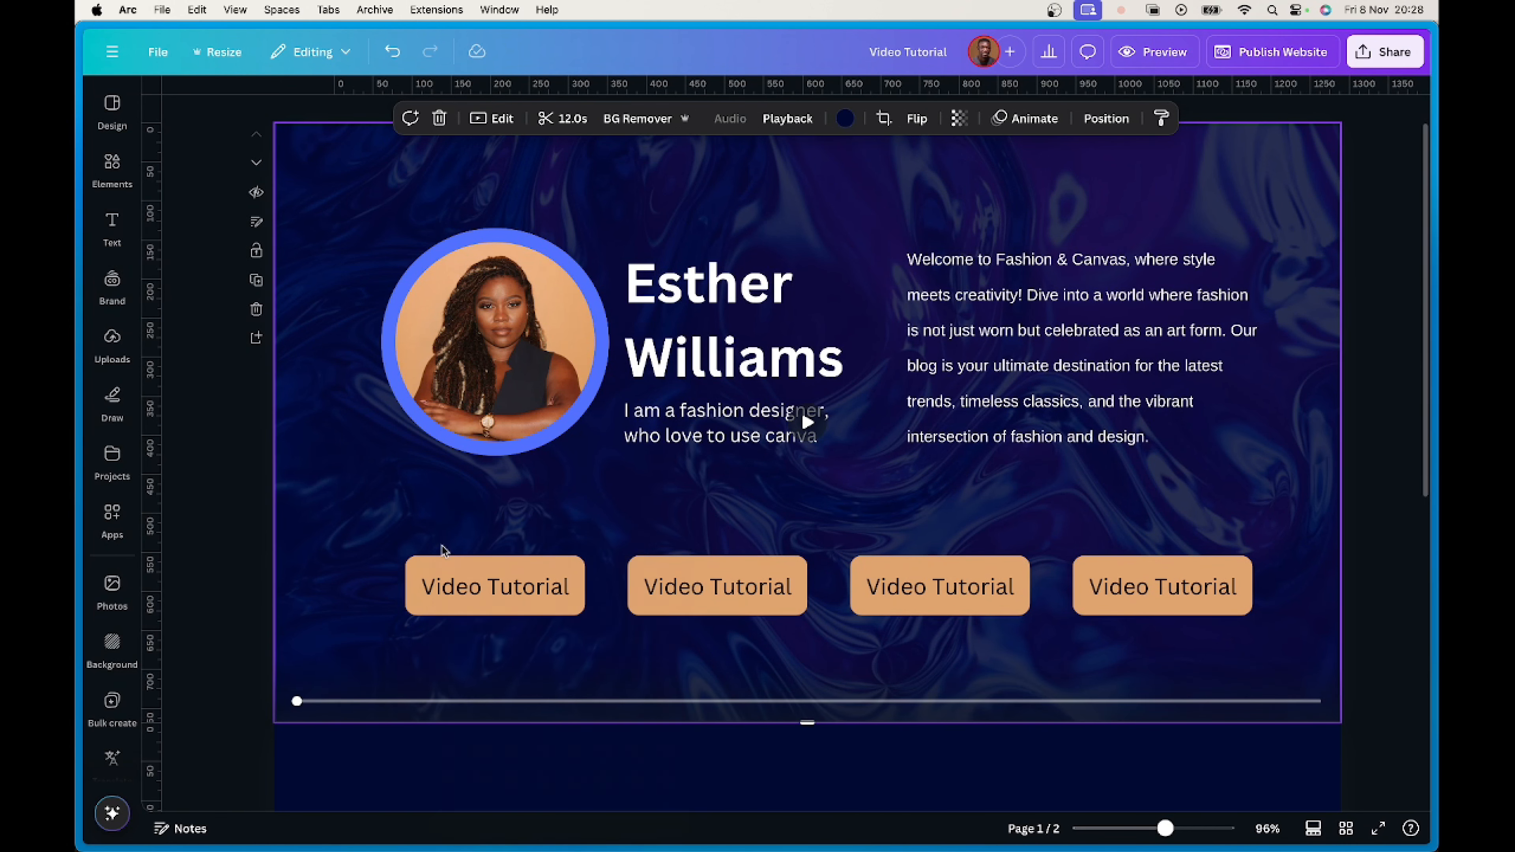
# Check the links on the first two buttons, preview the website and test the first button's link, closing the video page it opens.
pyautogui.click(518, 591)
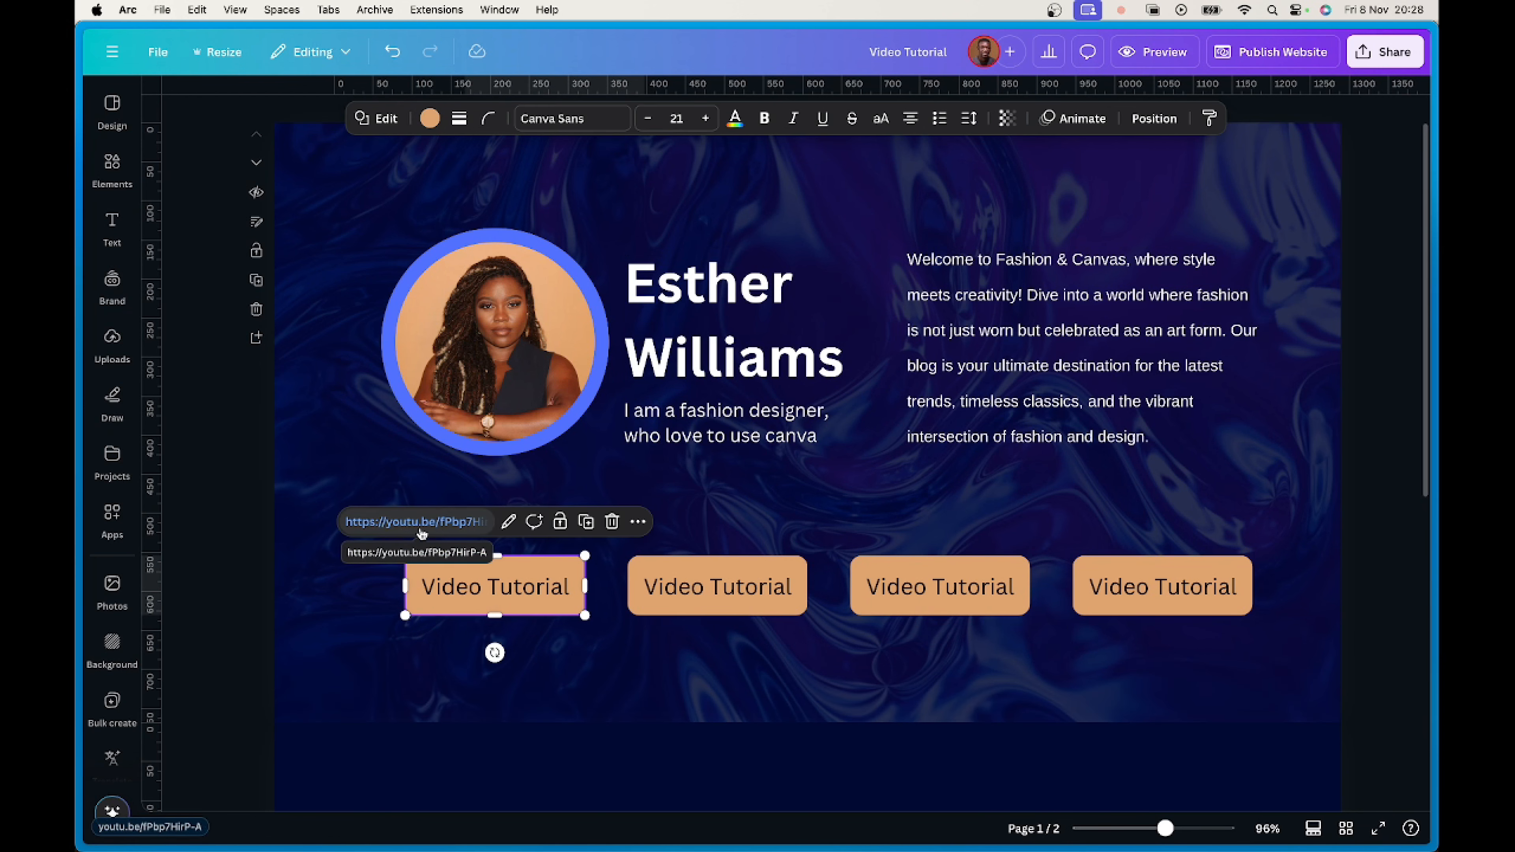
pyautogui.click(676, 564)
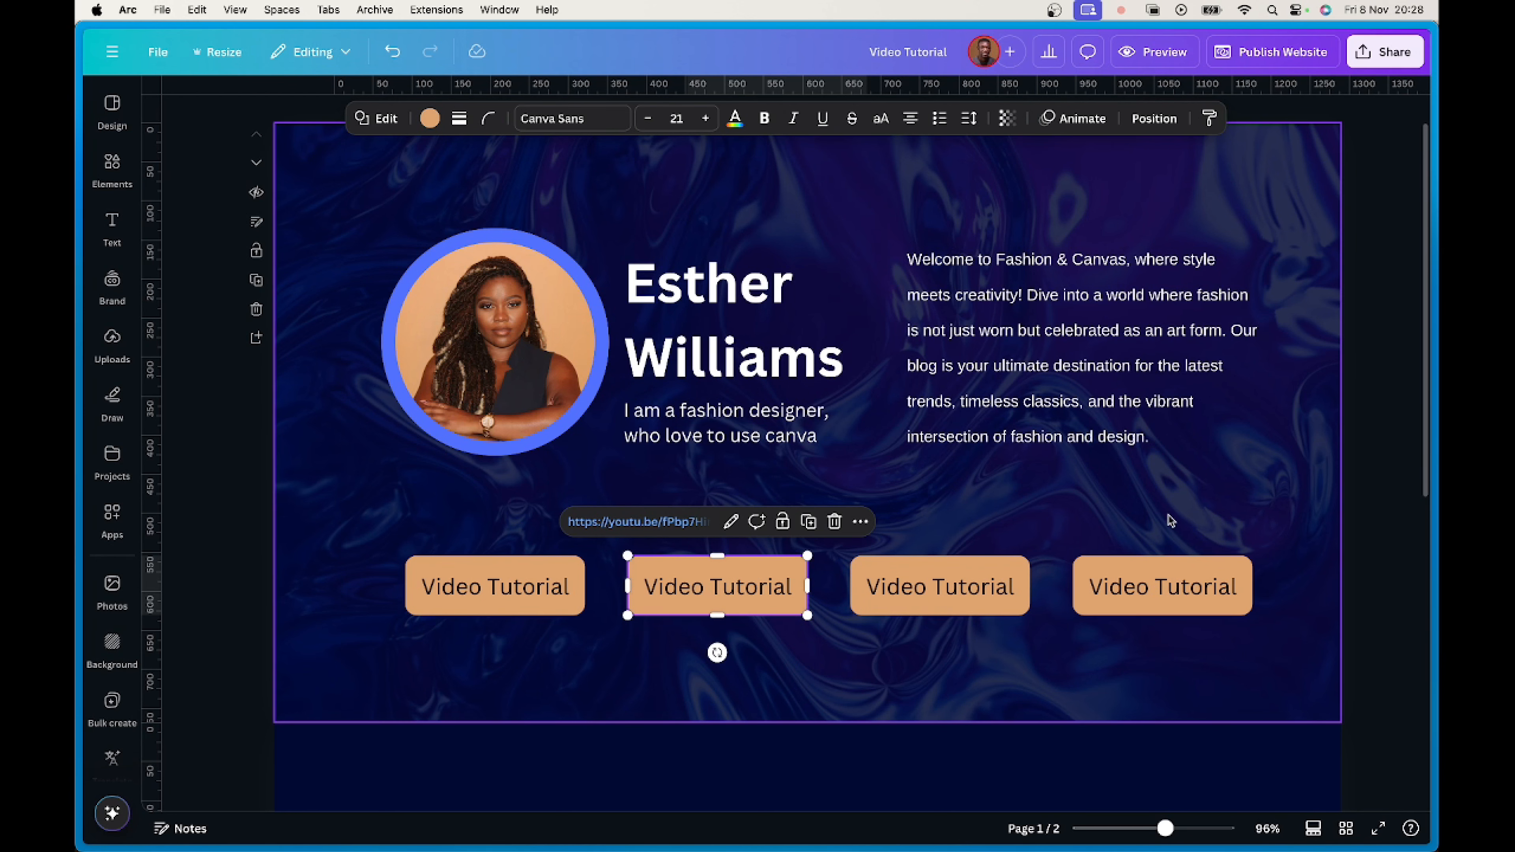
pyautogui.click(1169, 55)
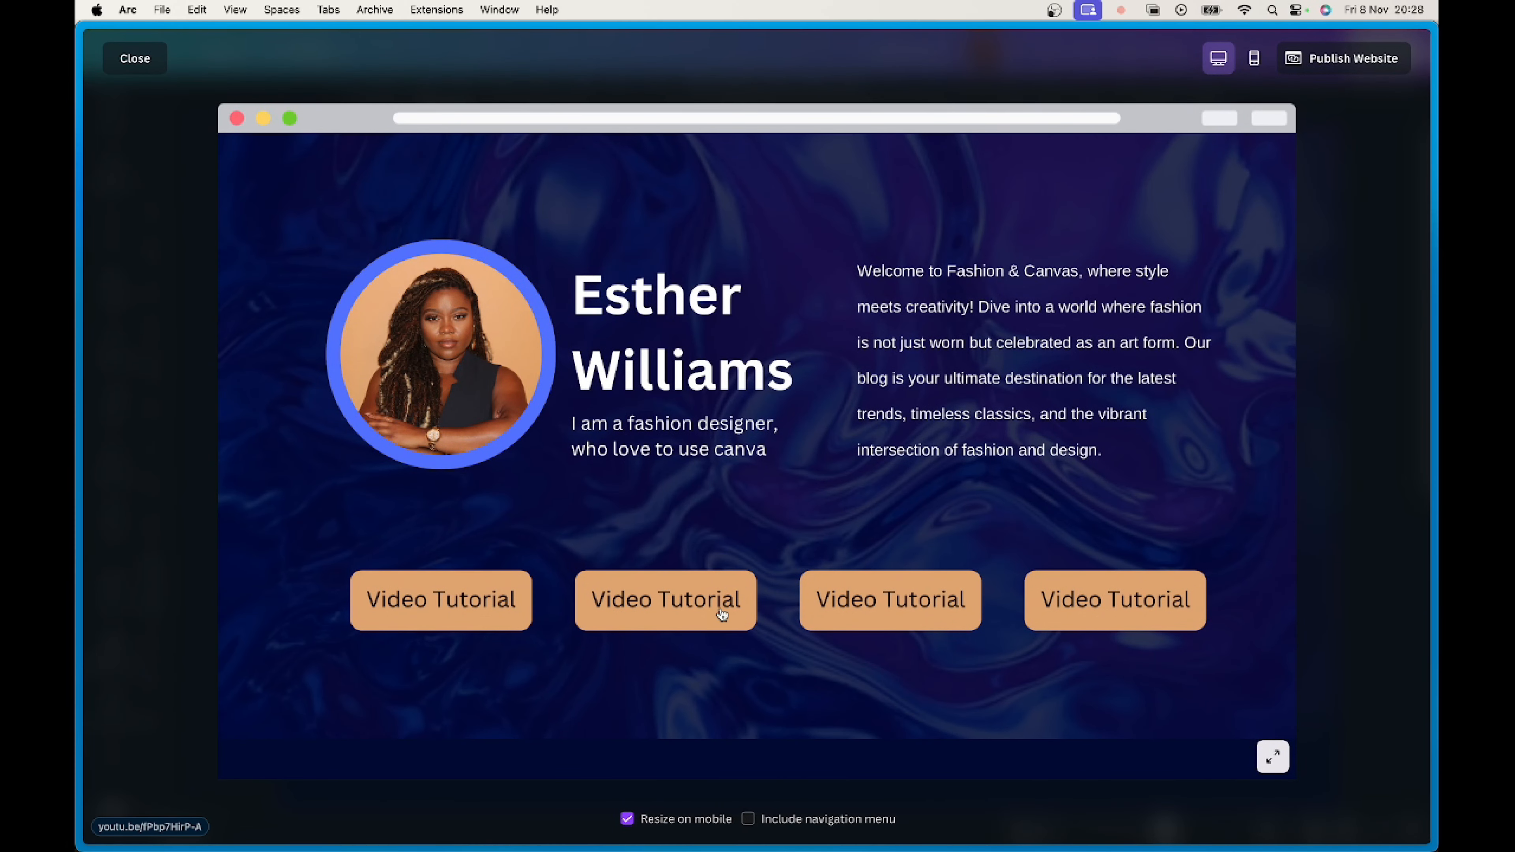
pyautogui.click(457, 606)
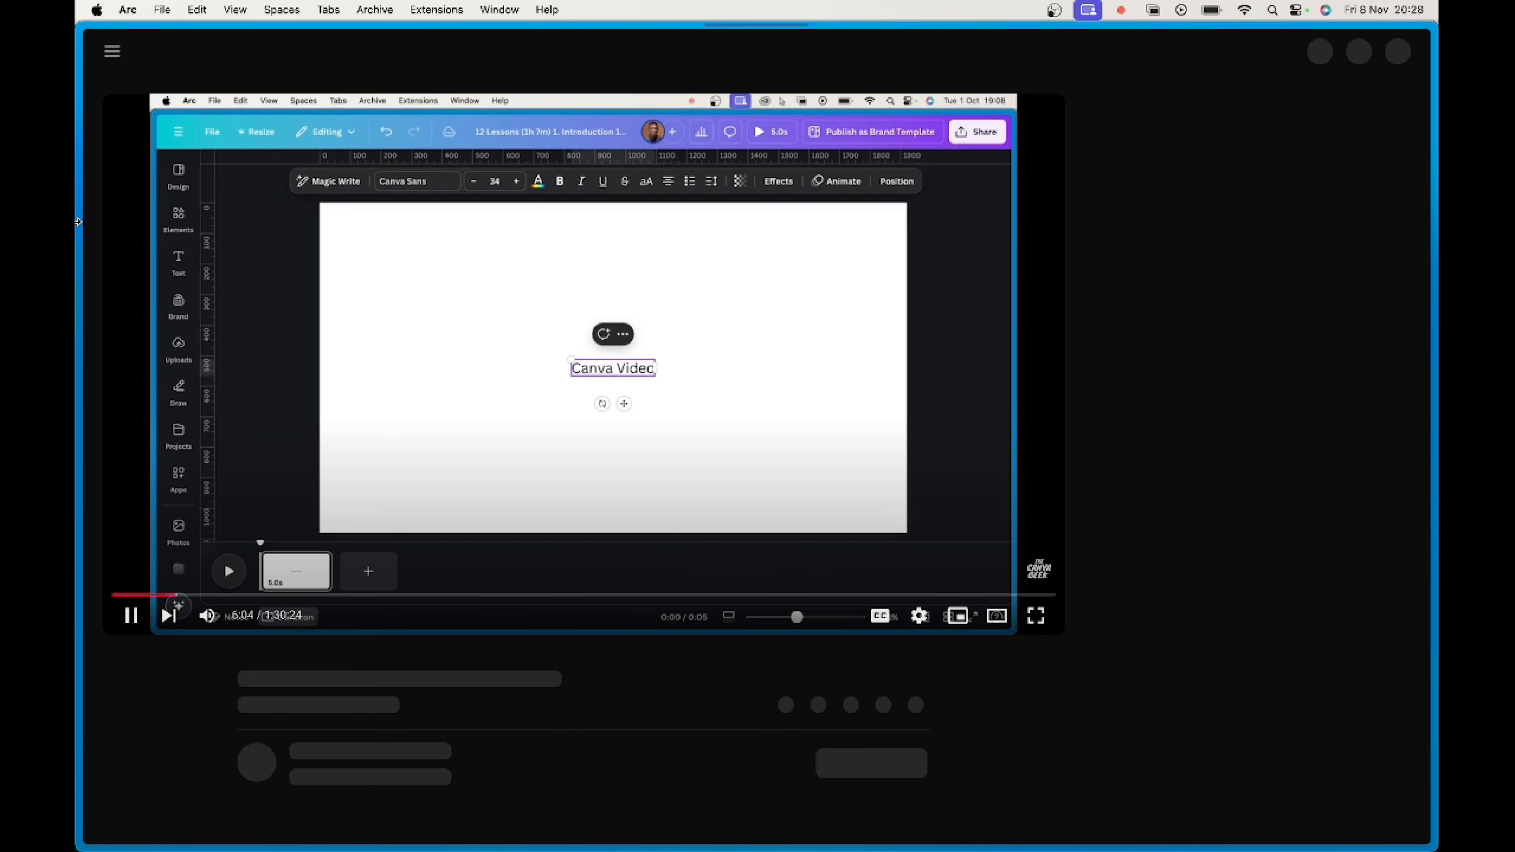
pyautogui.moveTo(78, 221)
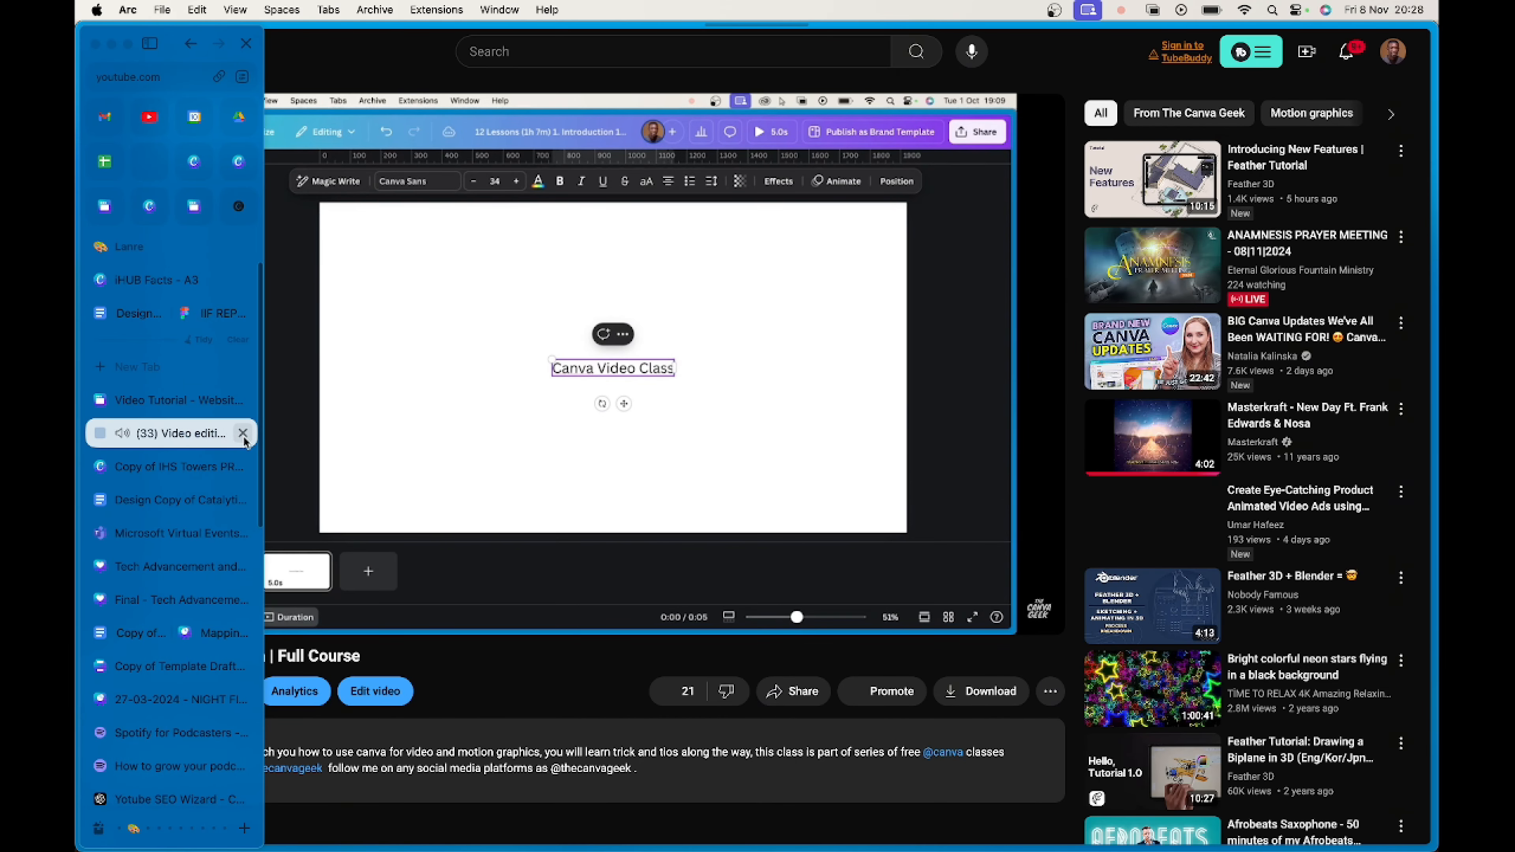
pyautogui.click(244, 433)
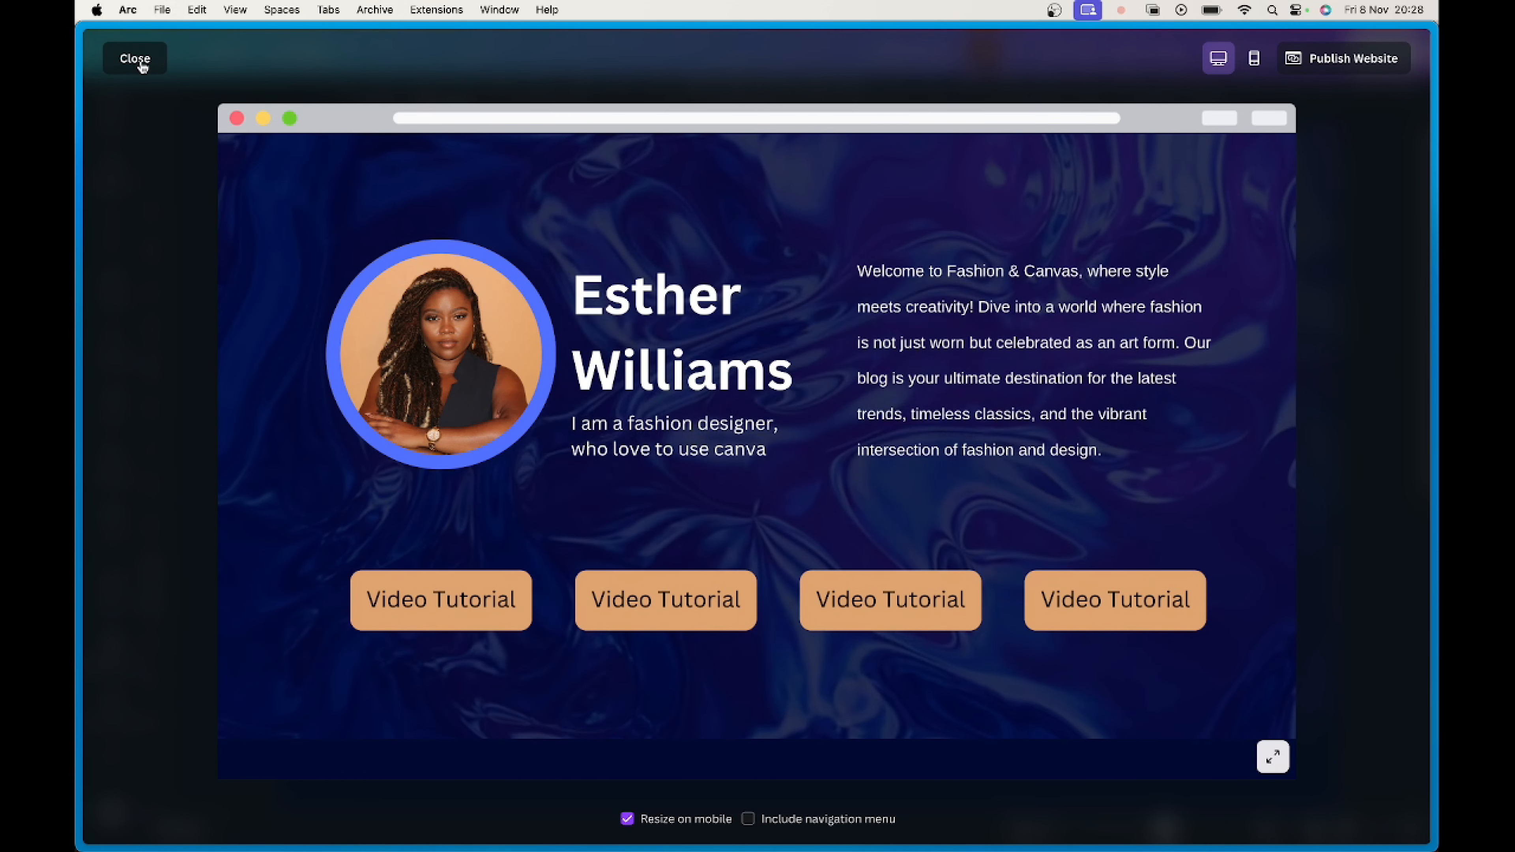
# Preview the website in the mobile layout and look through the page from the profile photo down to the stacked buttons.
pyautogui.click(1256, 59)
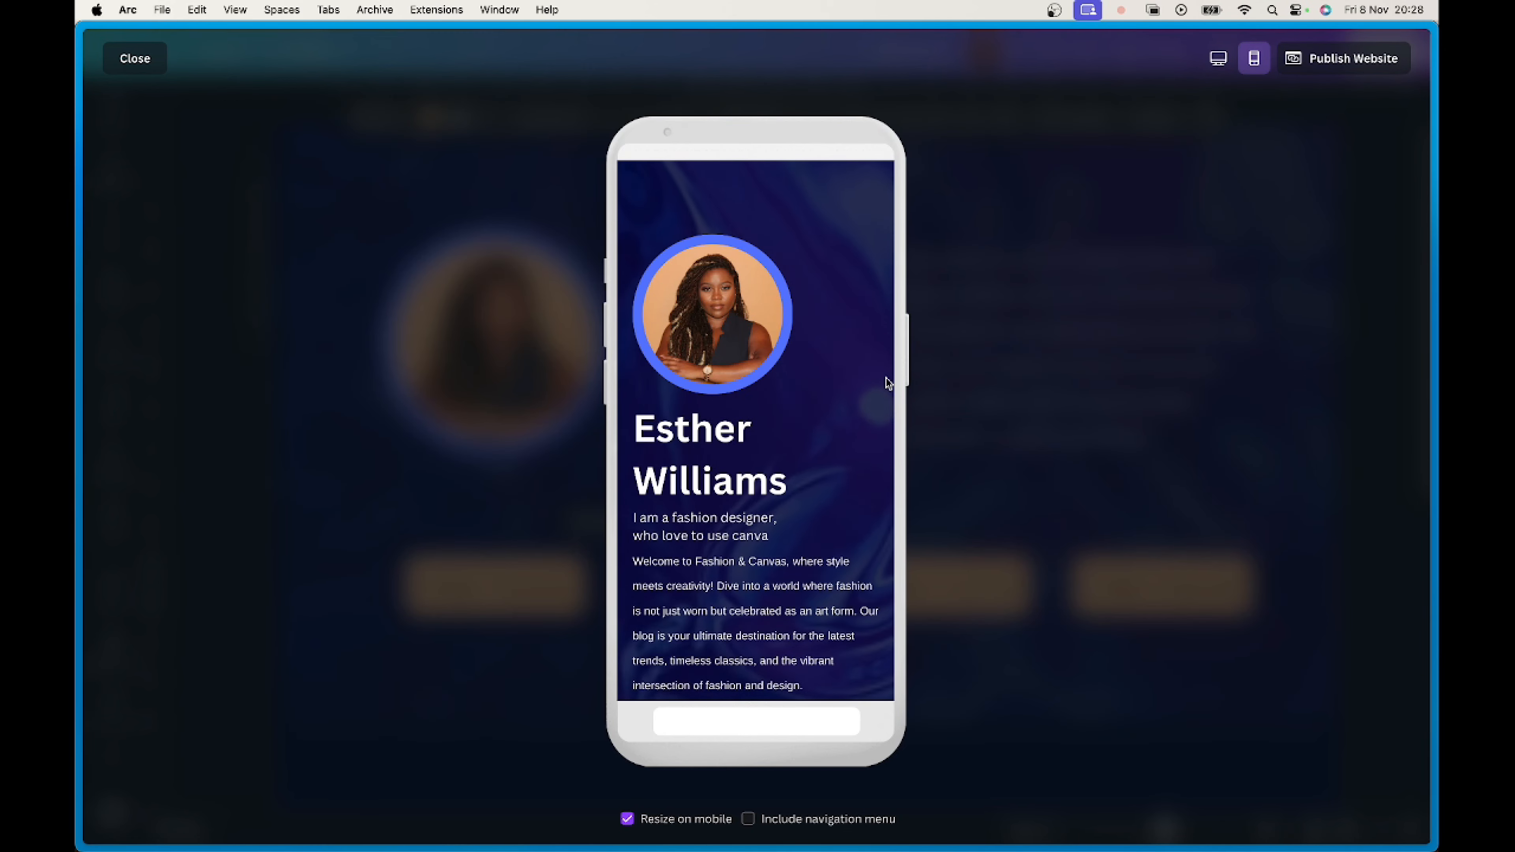
pyautogui.scroll(-3, 819, 430)
pyautogui.scroll(3, 865, 401)
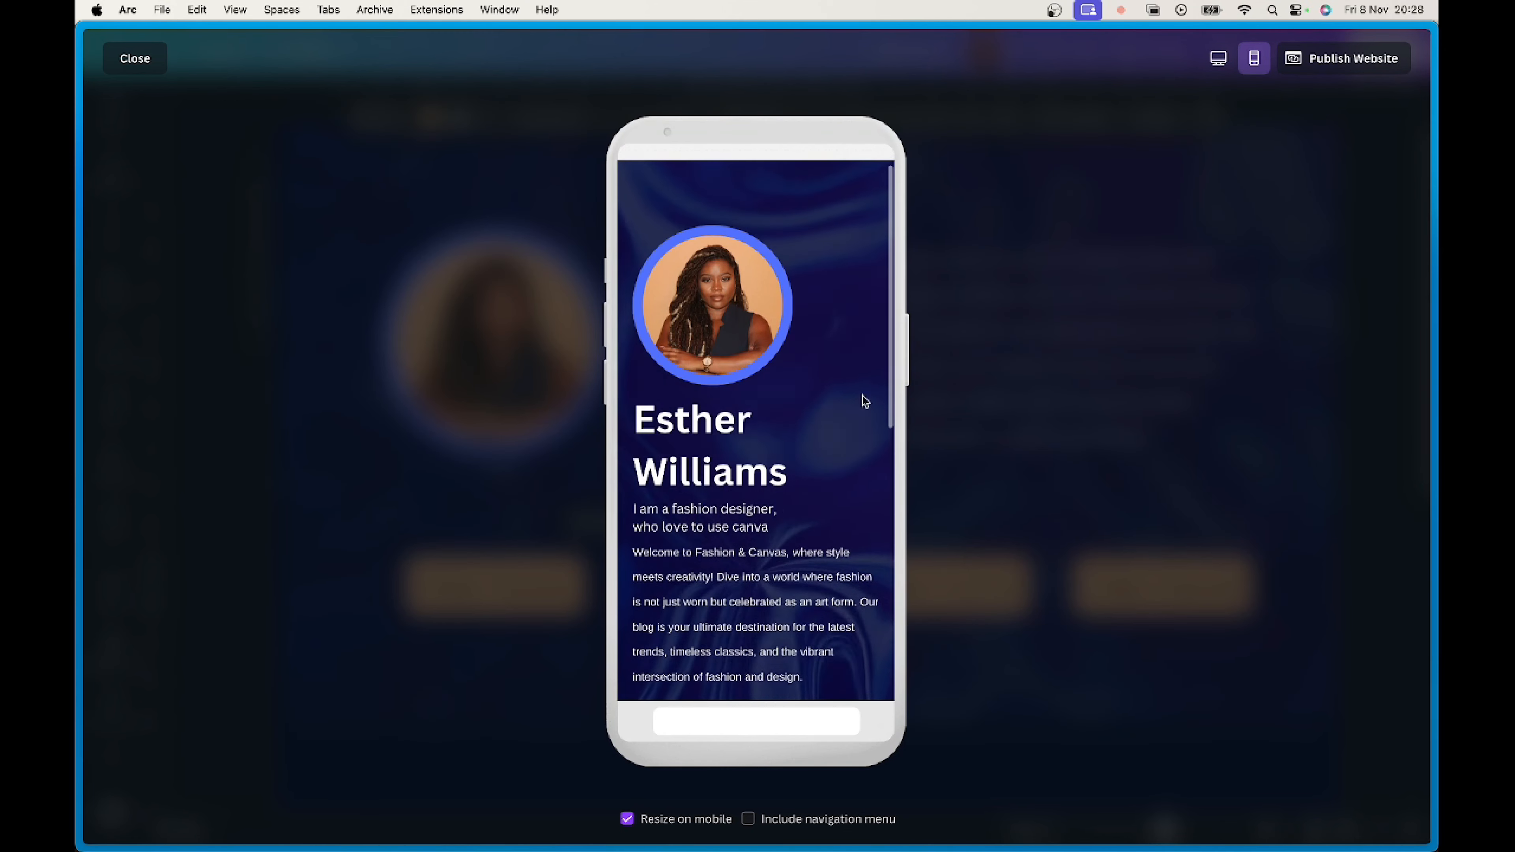
pyautogui.scroll(-5, 667, 390)
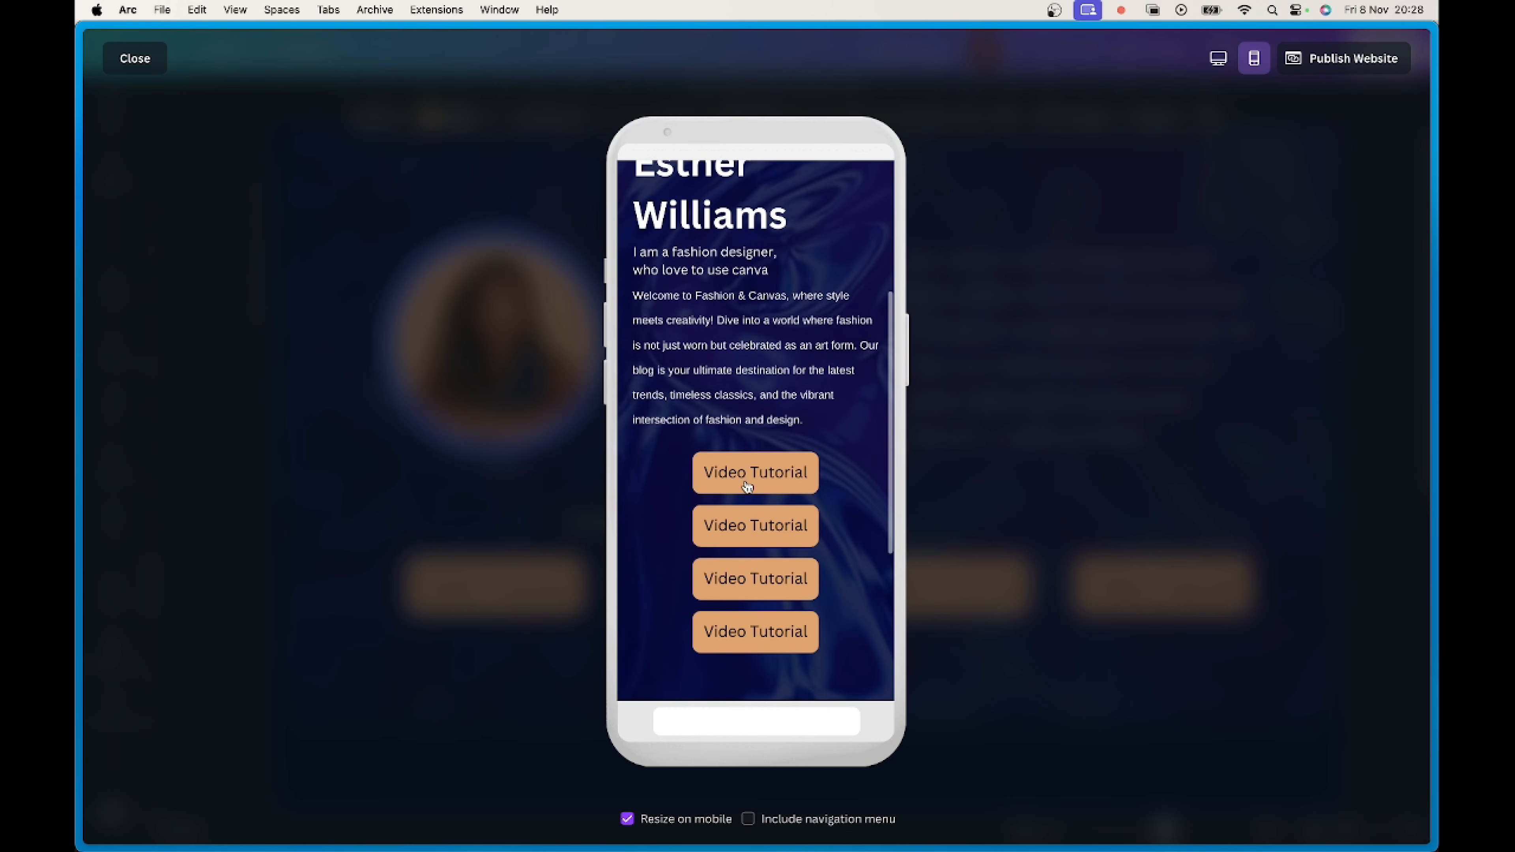
pyautogui.scroll(-3, 748, 487)
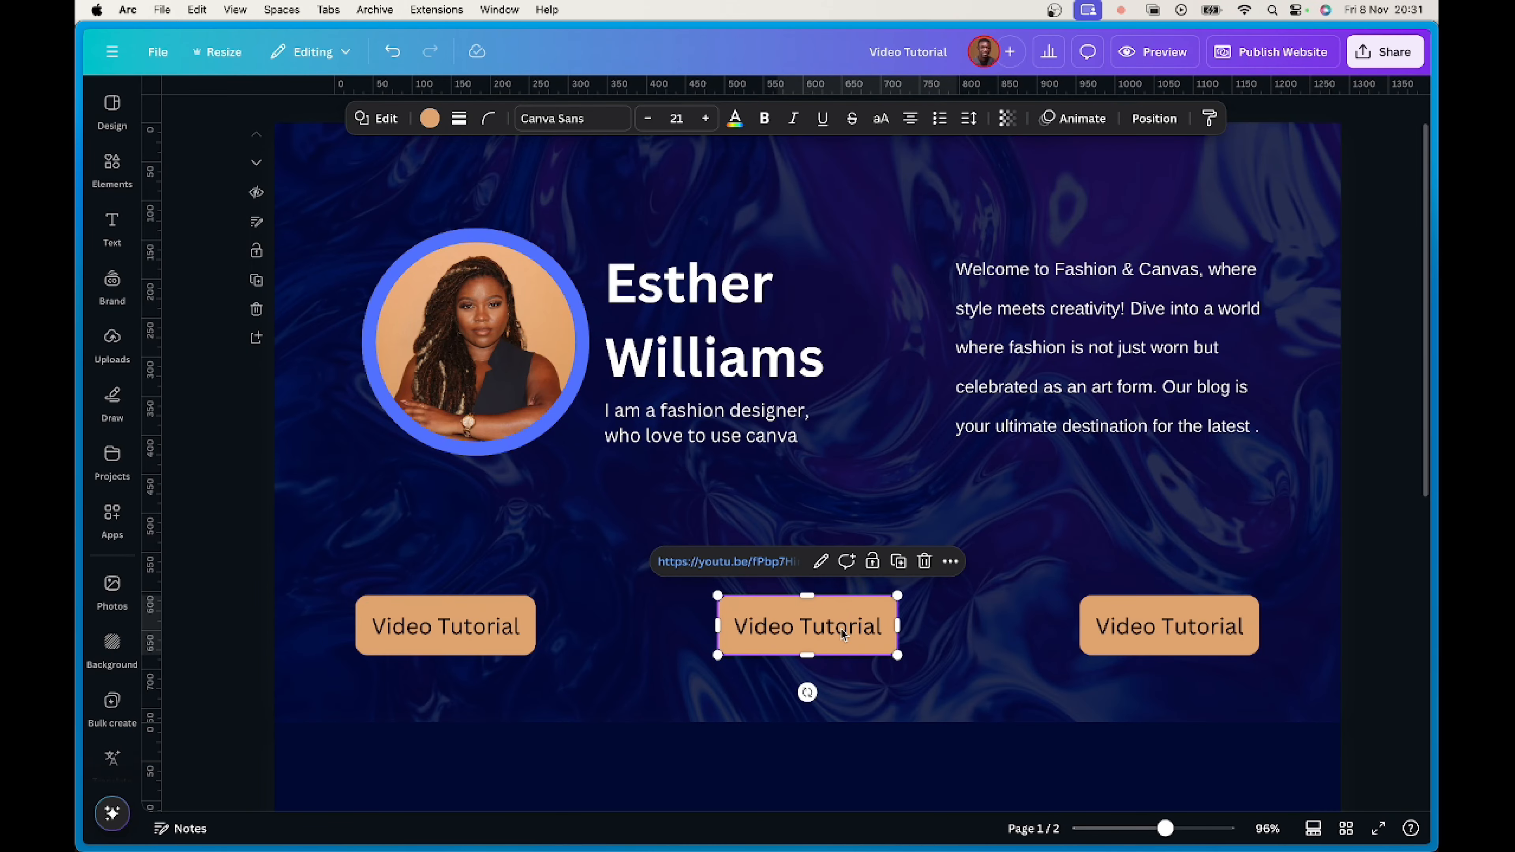
# Replace the middle button's label with "Facebook".
pyautogui.doubleClick(785, 626)
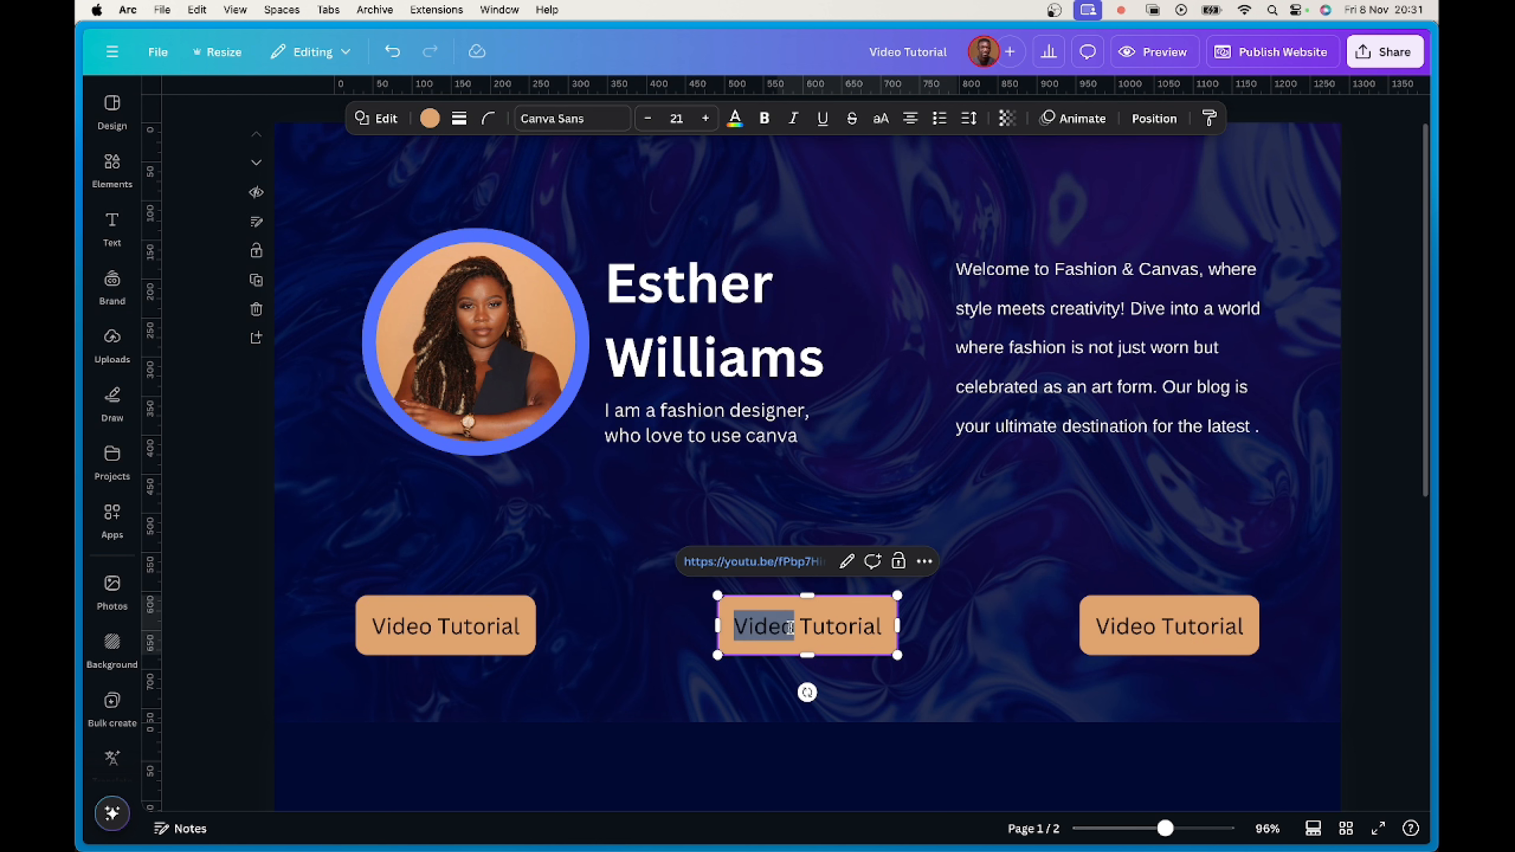
pyautogui.click(791, 628)
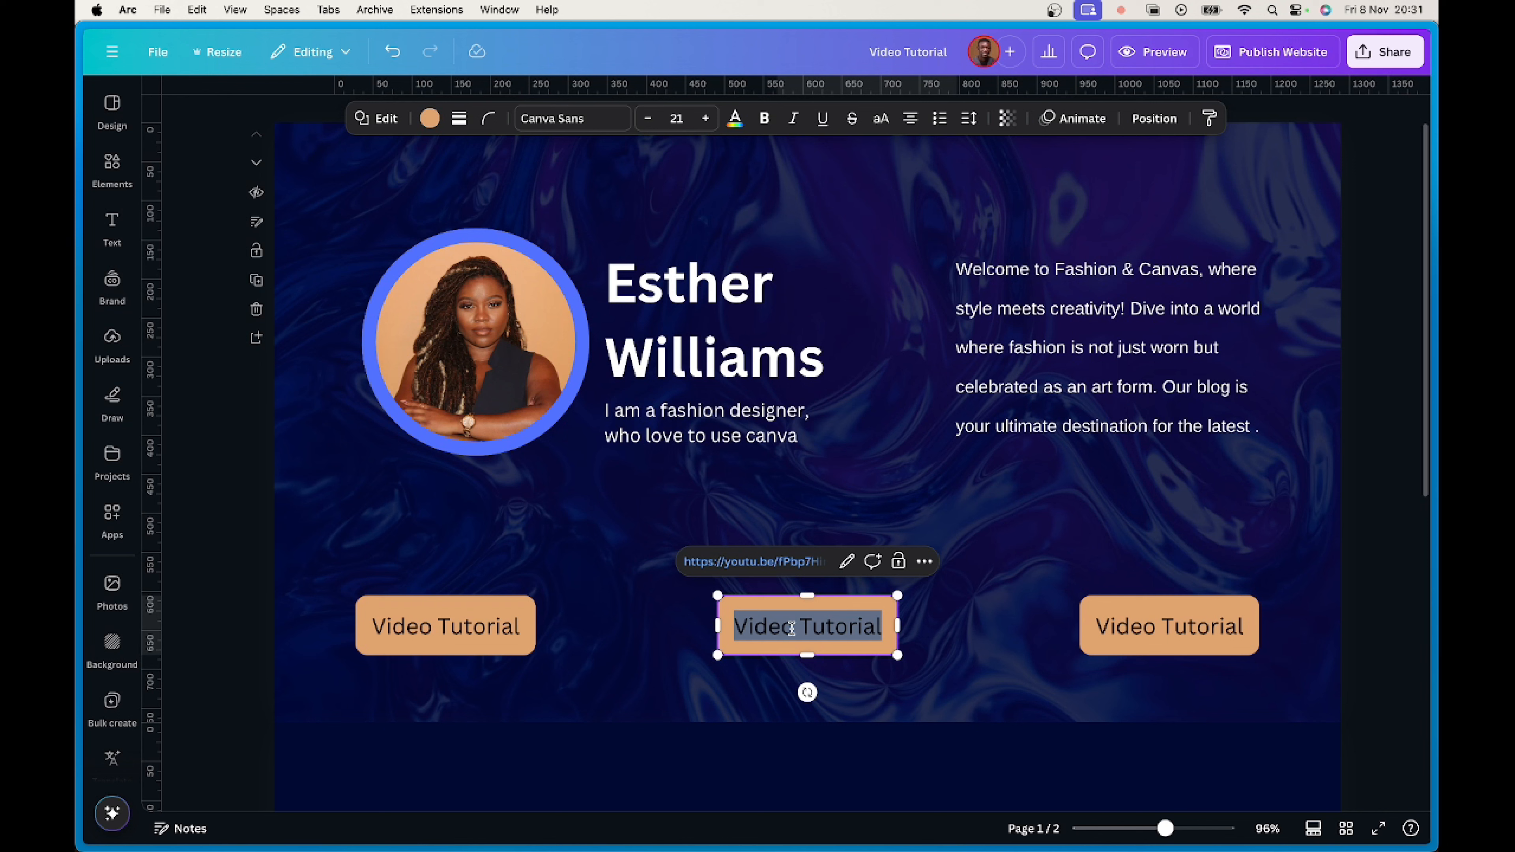
pyautogui.write('My')
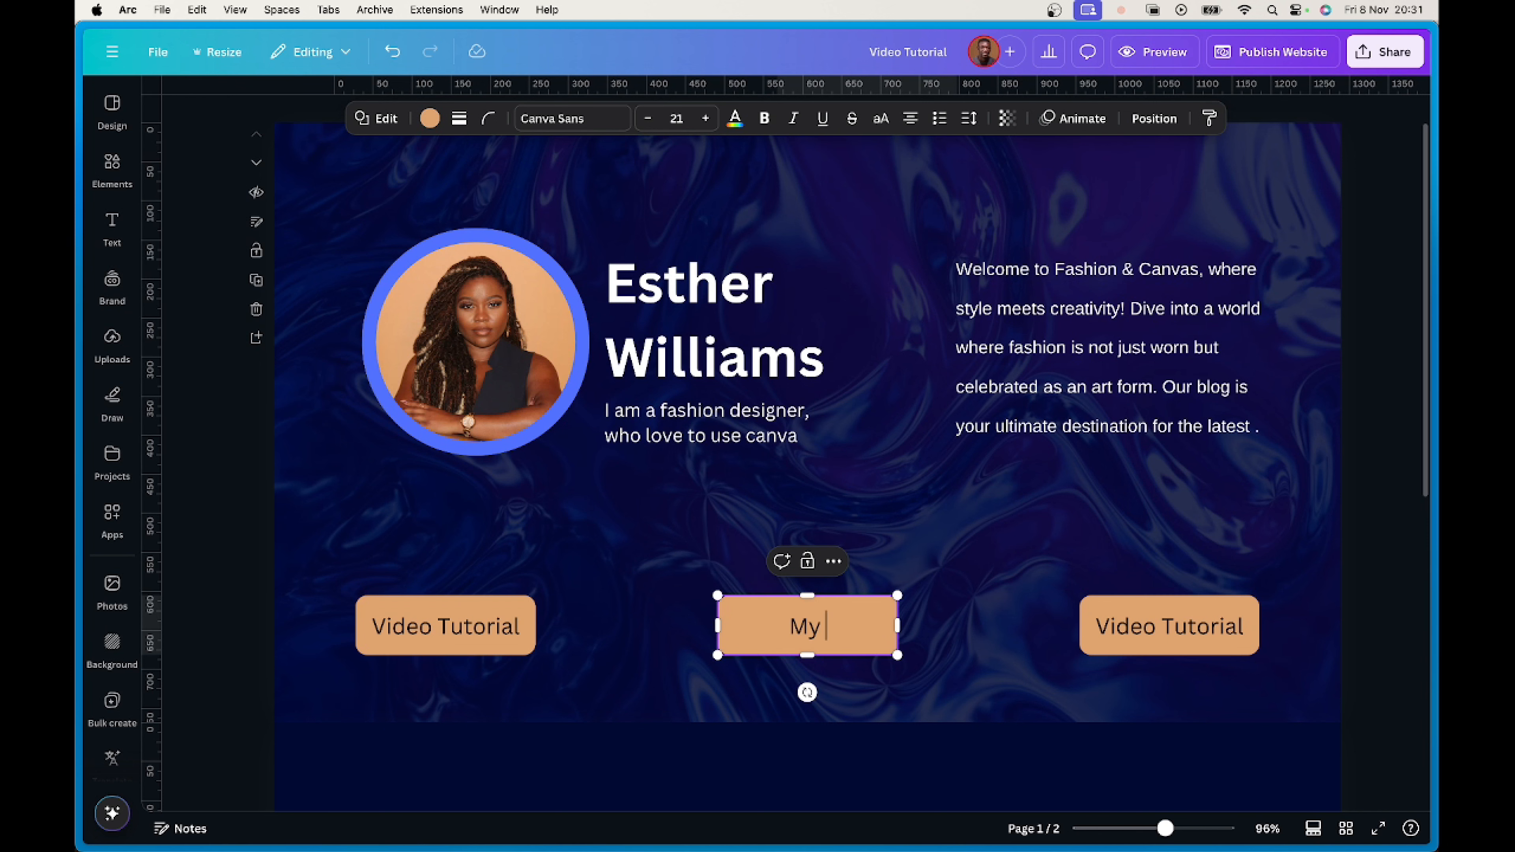
pyautogui.press('BackSpace')
pyautogui.press('BackSpace')
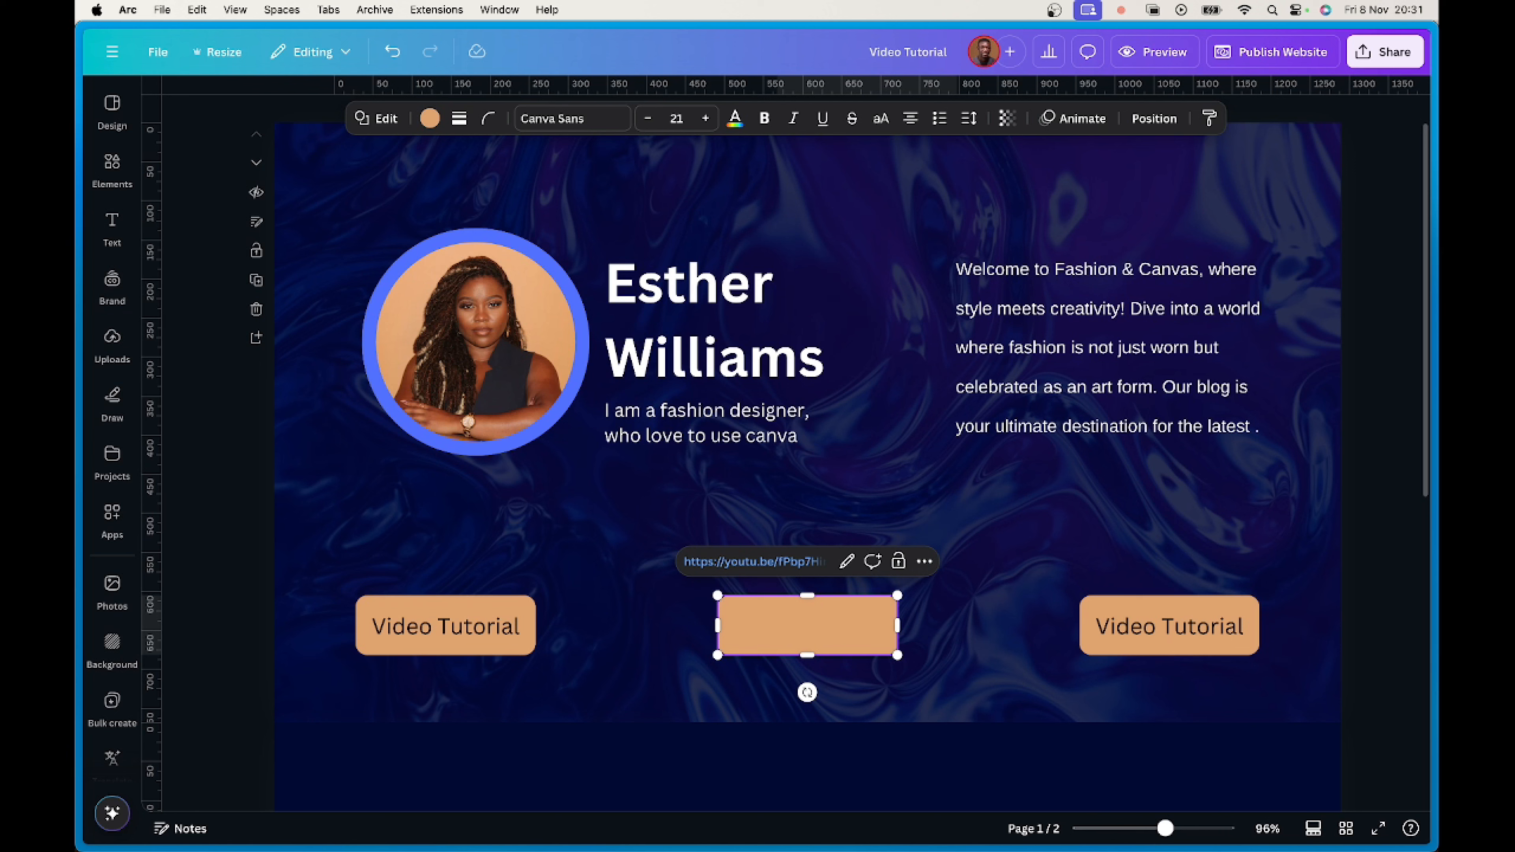
pyautogui.write('Facebook')
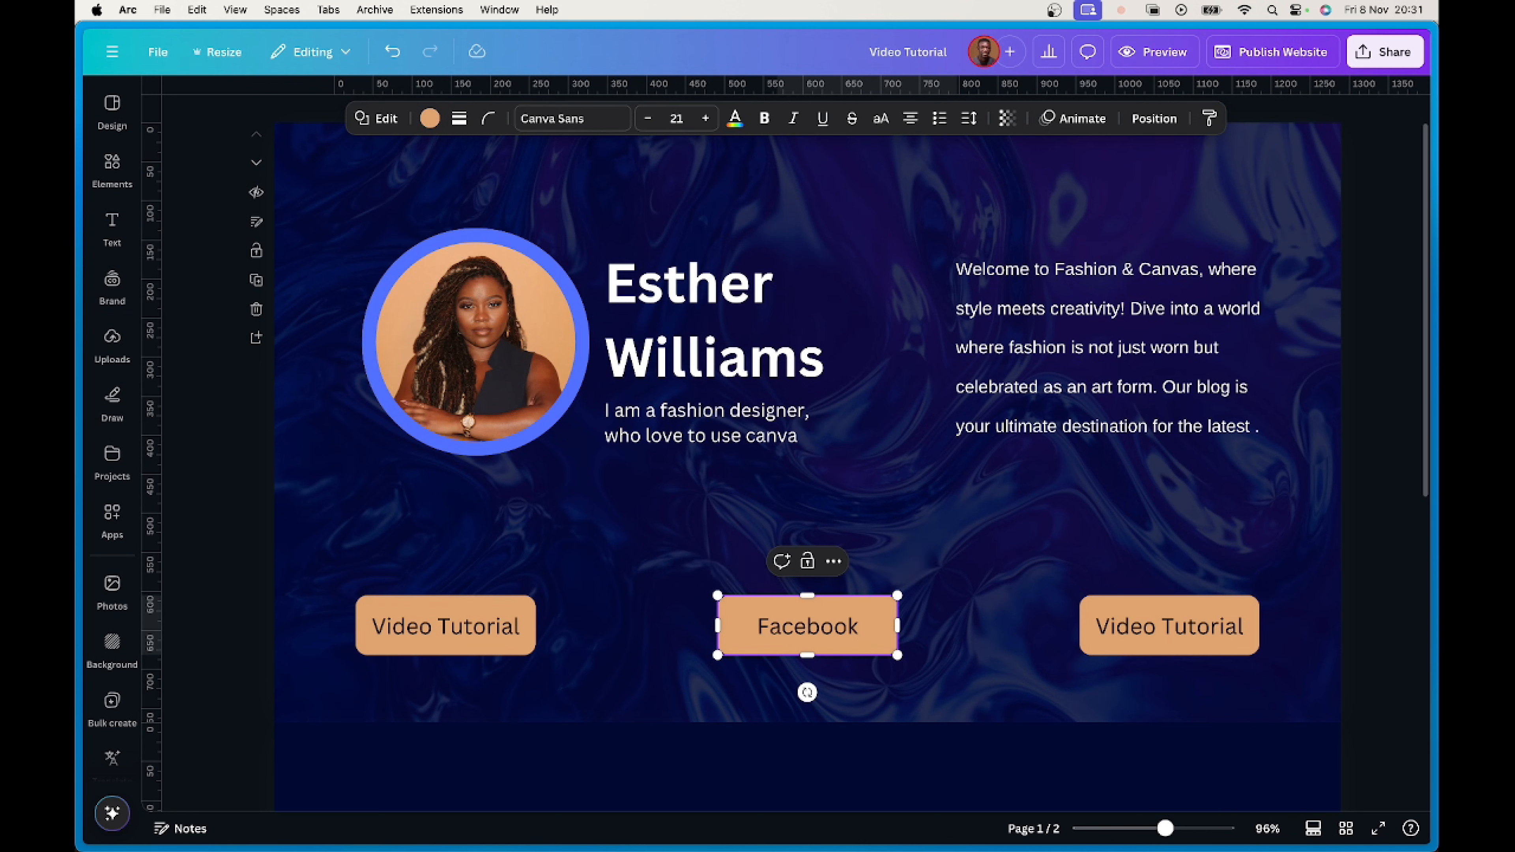
# Replace the label of the last button in the row with "Twitter".
pyautogui.click(1131, 645)
pyautogui.click(1133, 628)
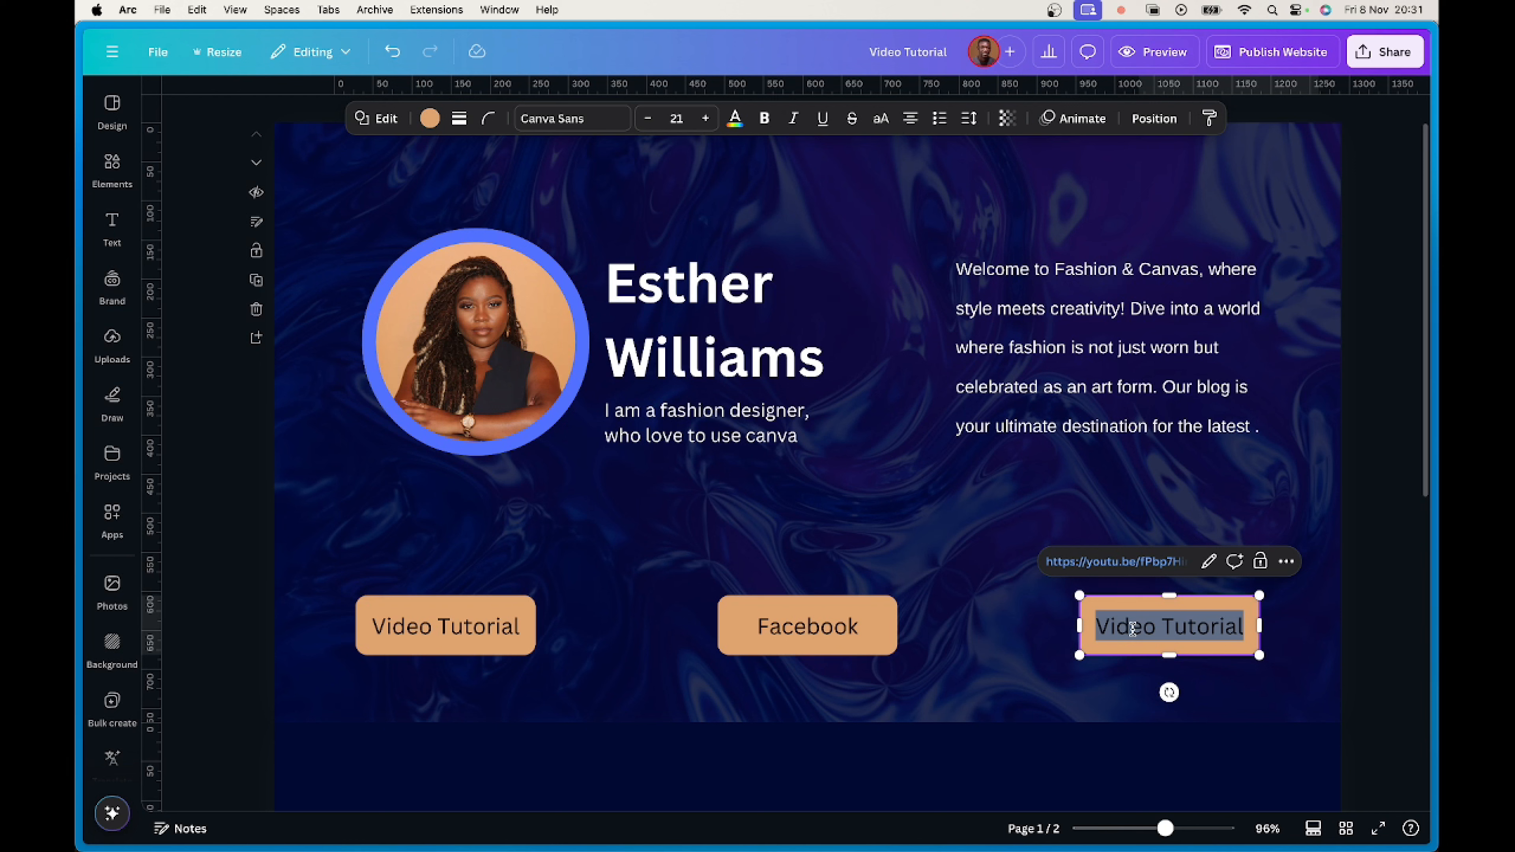
pyautogui.write('Twitter')
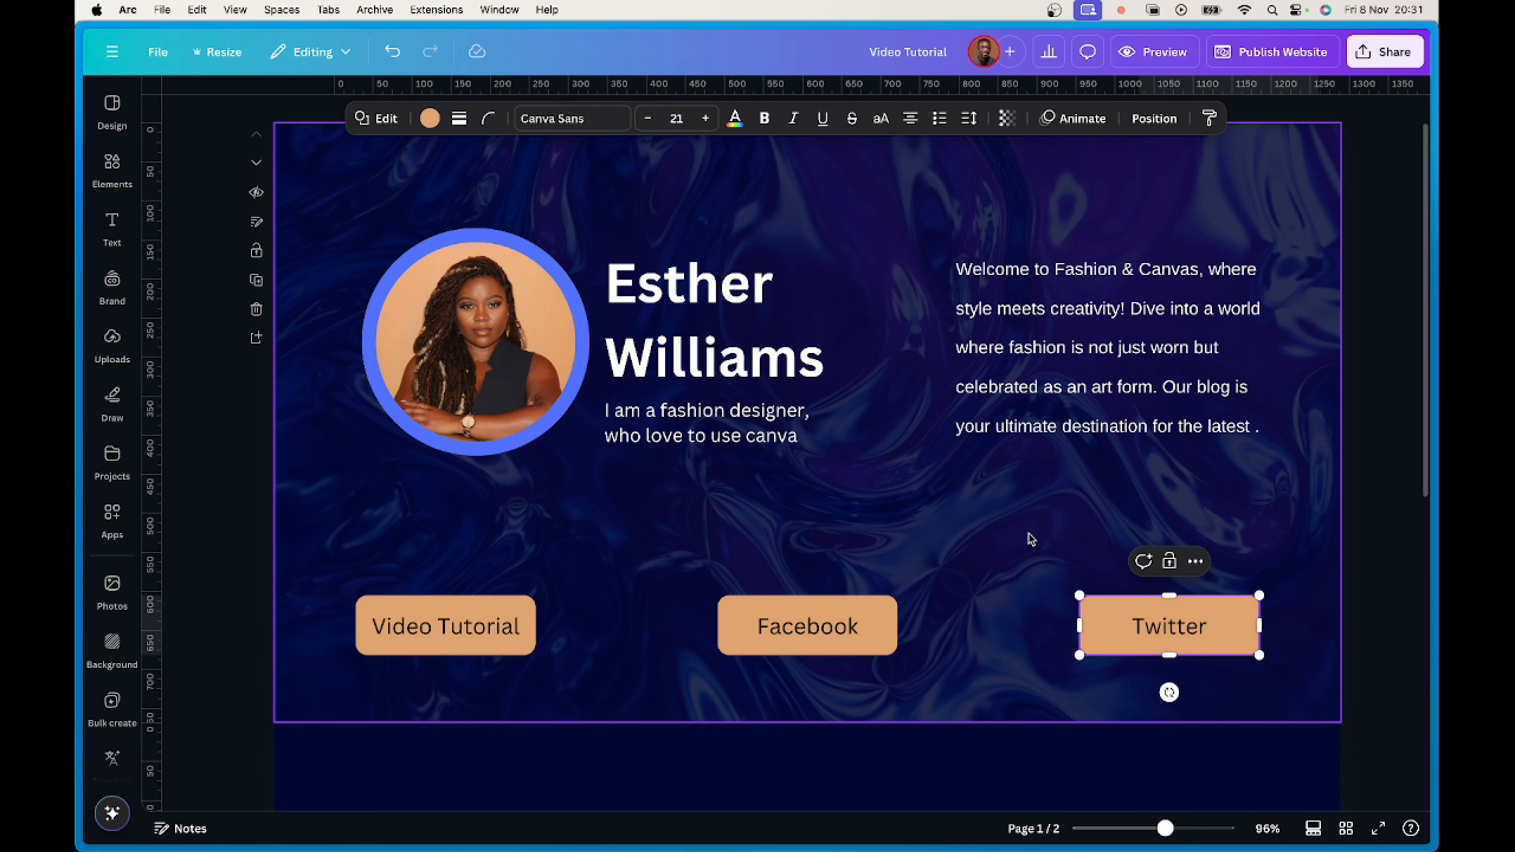
# Set the empty second page's background color to white.
pyautogui.click(944, 711)
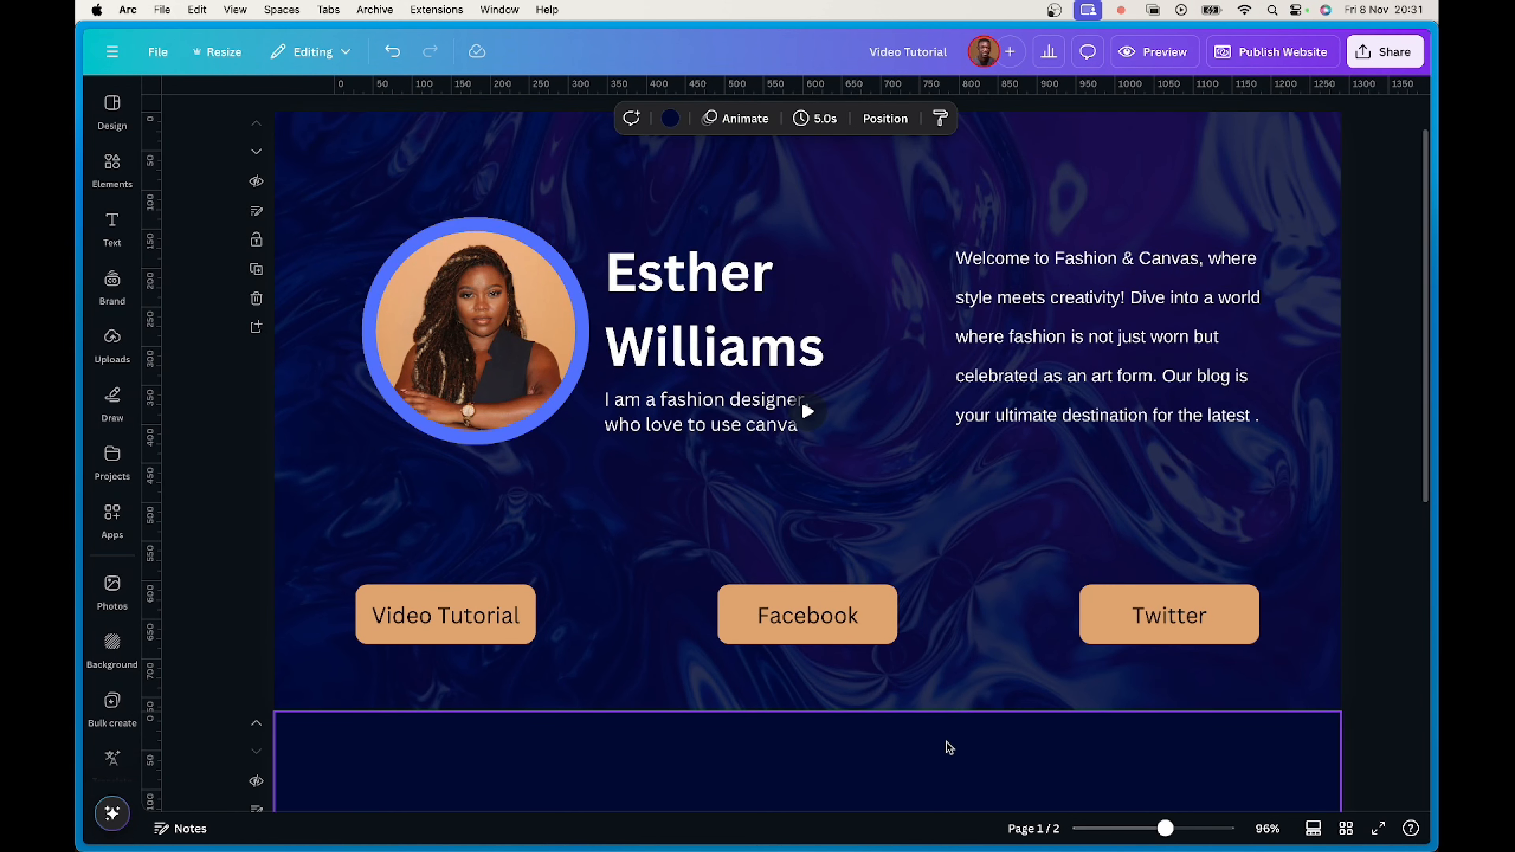
pyautogui.scroll(-6, 949, 728)
pyautogui.scroll(-3, 924, 602)
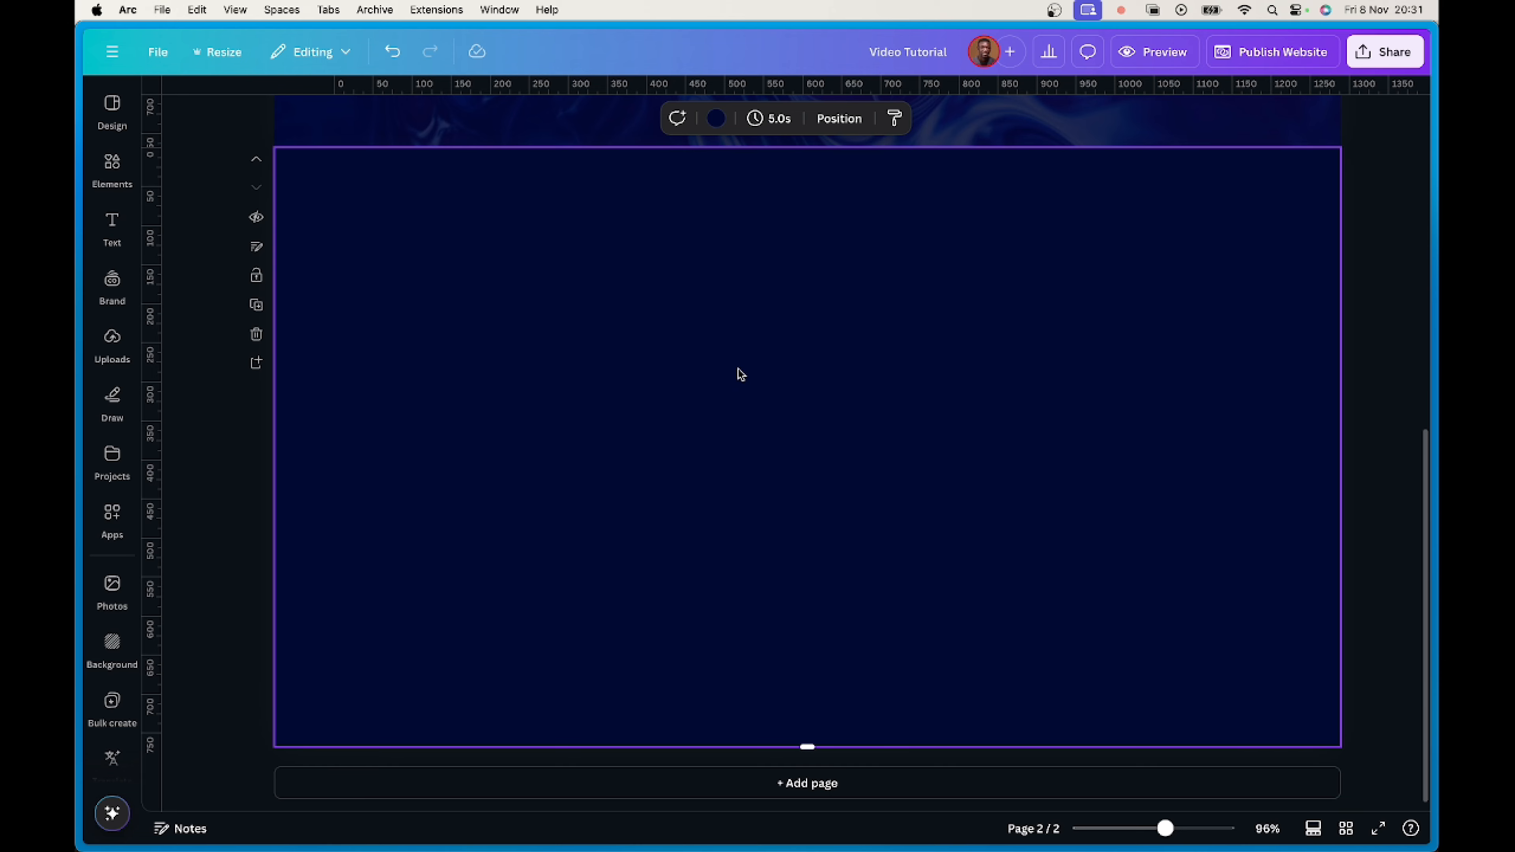
pyautogui.click(716, 119)
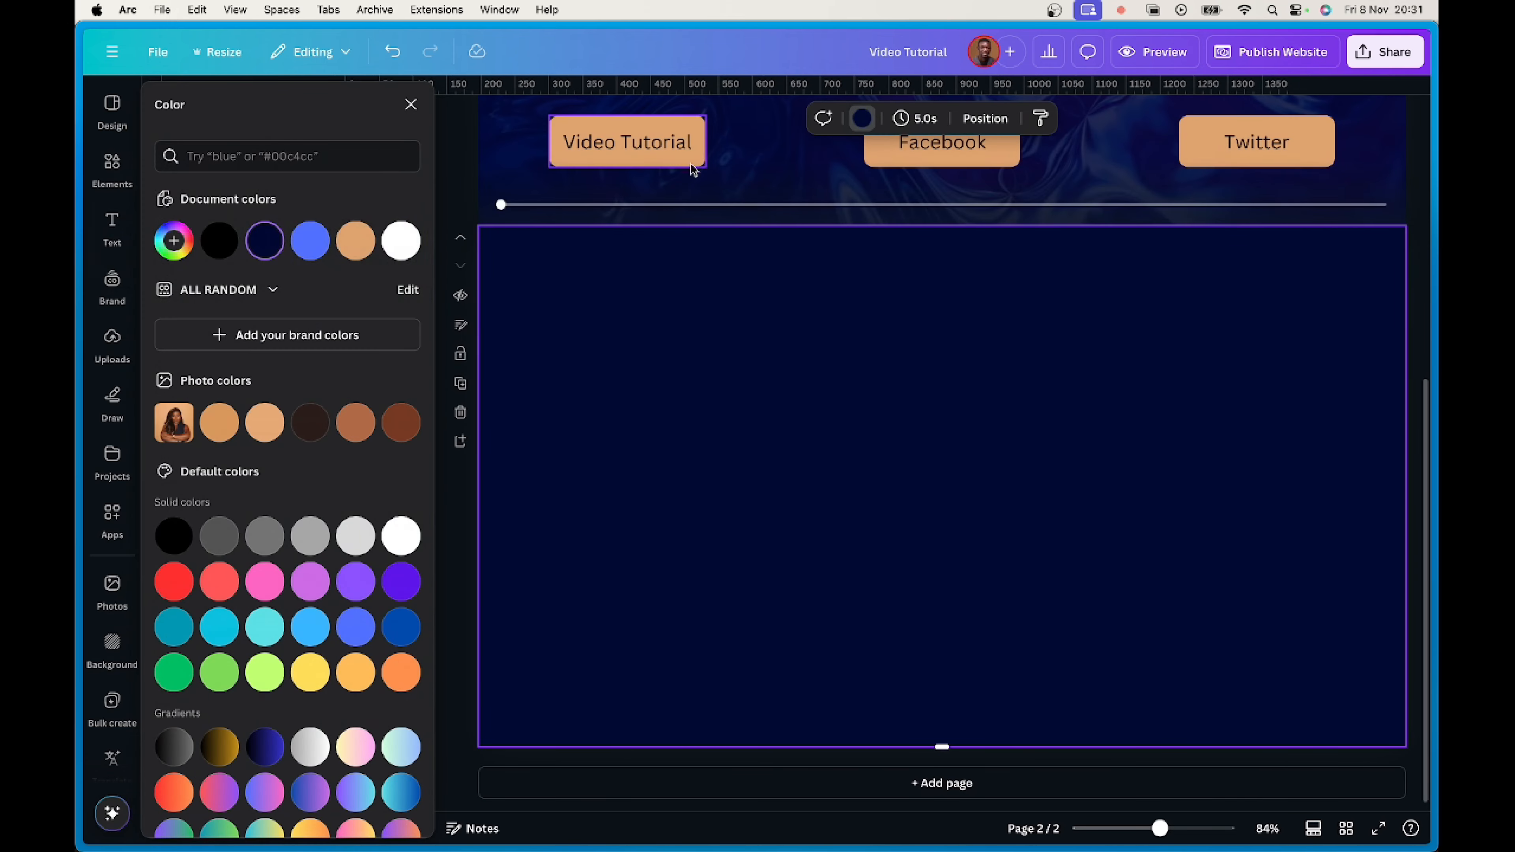
pyautogui.click(401, 242)
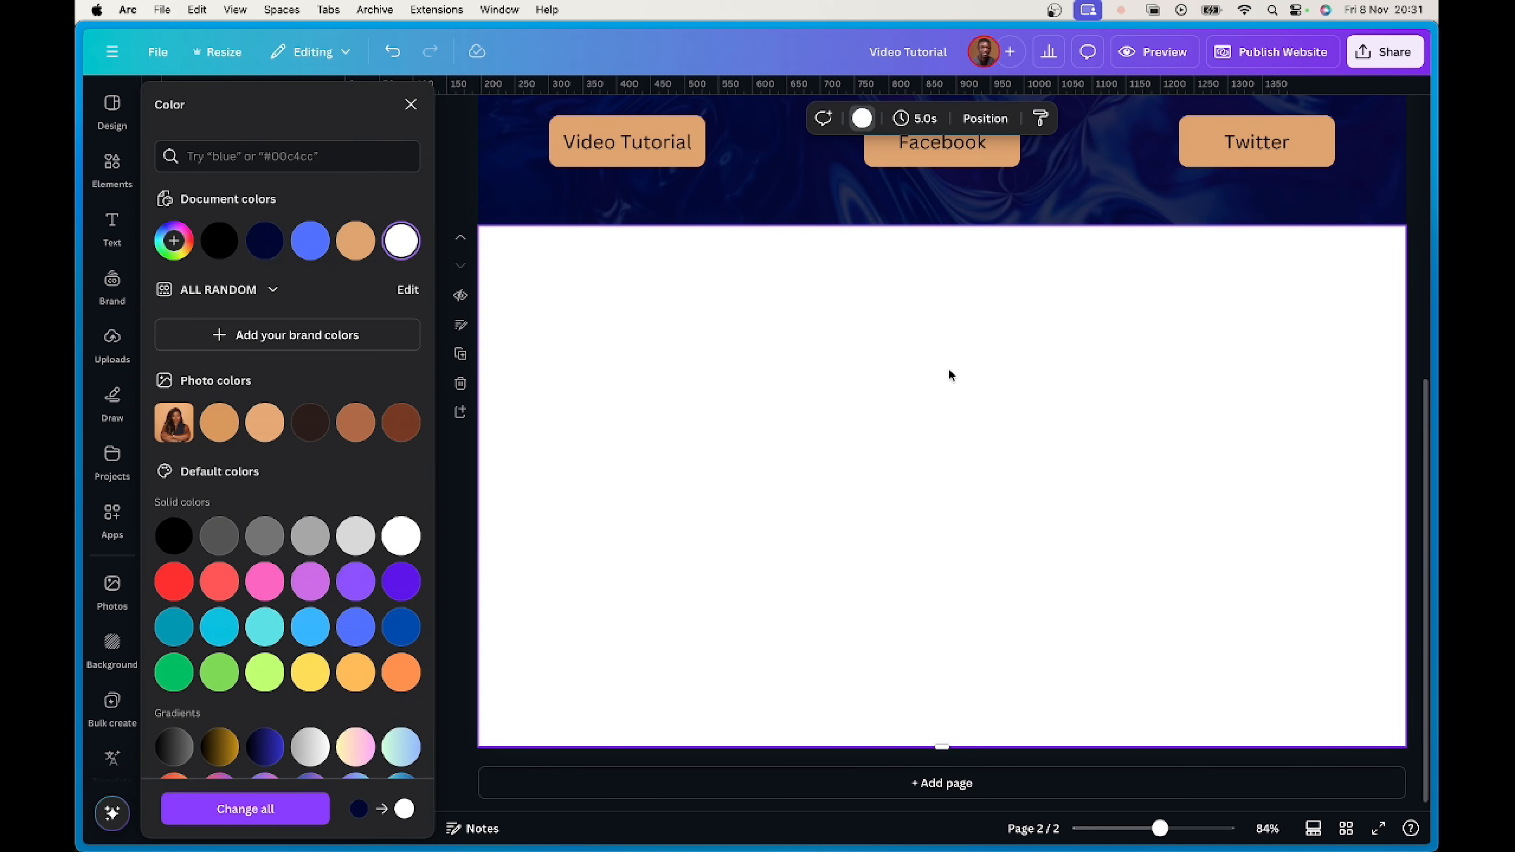
pyautogui.scroll(5, 950, 374)
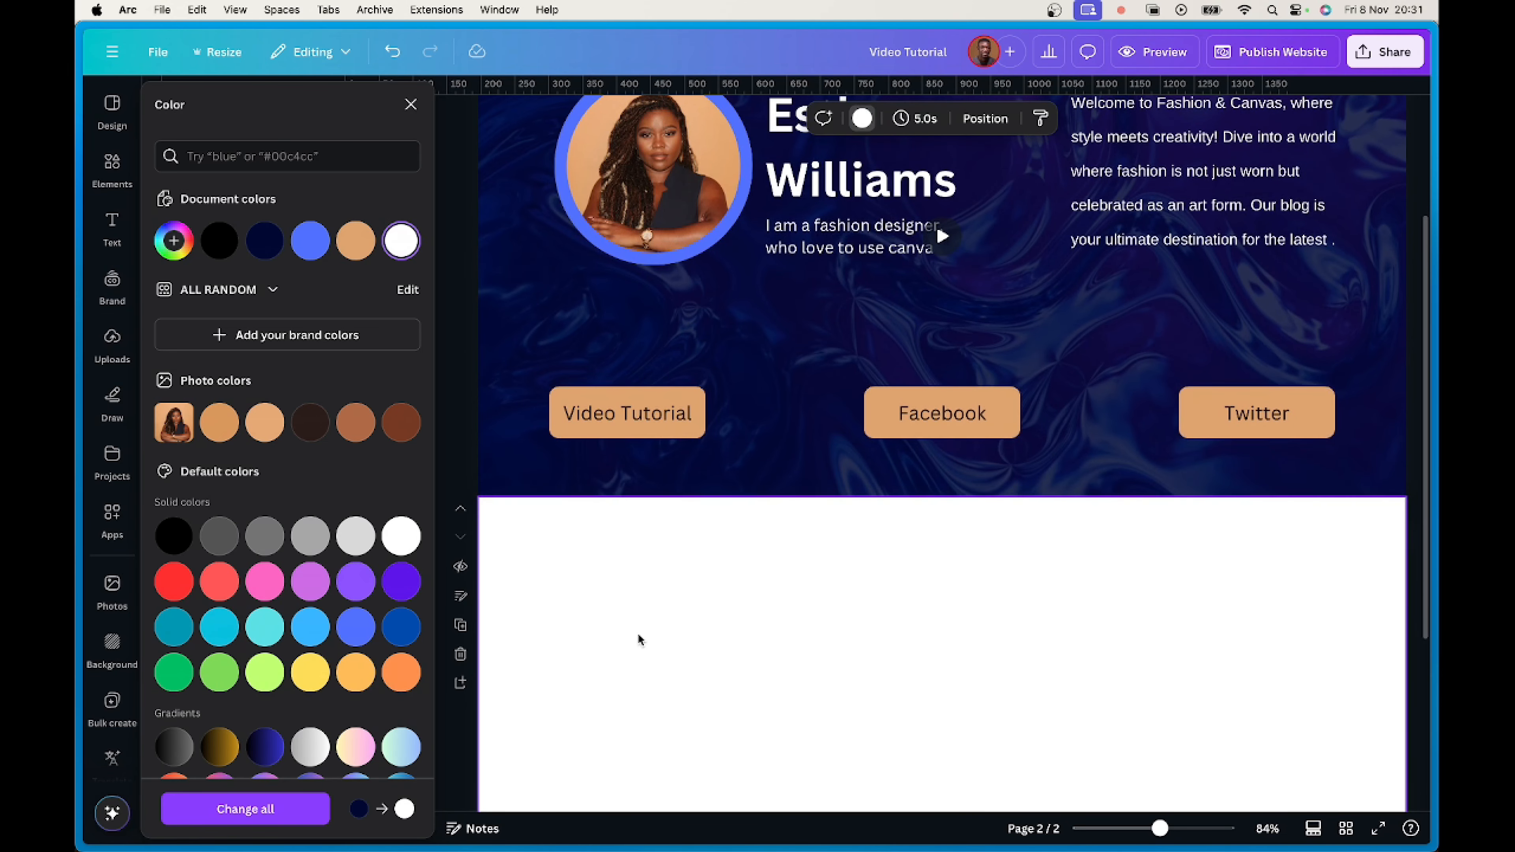
pyautogui.scroll(-5, 705, 597)
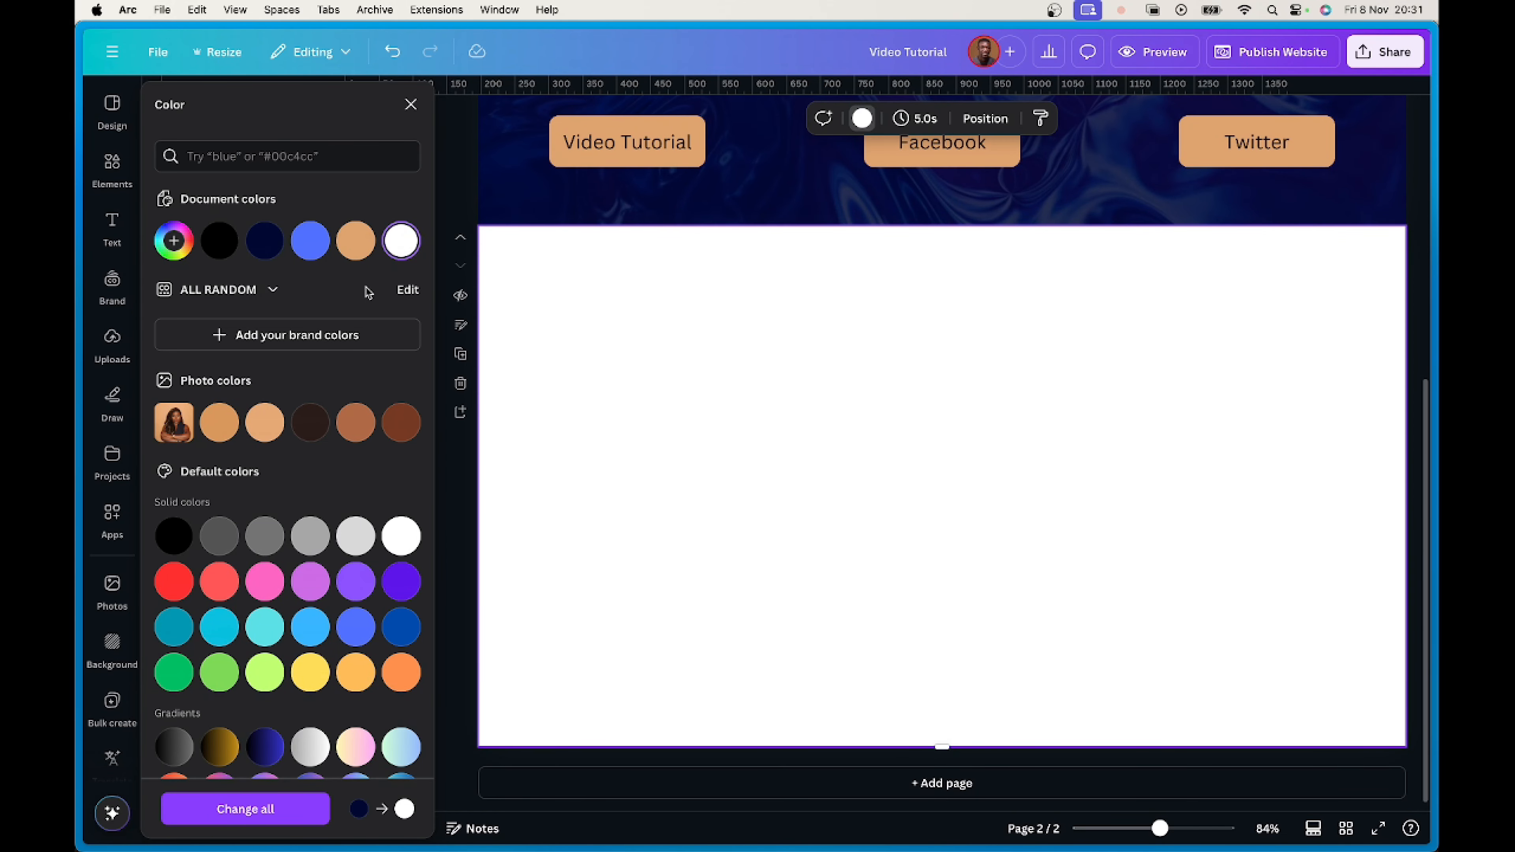
# Search the elements for "video", limit to videos, and add the clip of a woman at a desk with speakers to page 2.
pyautogui.click(109, 172)
pyautogui.click(289, 104)
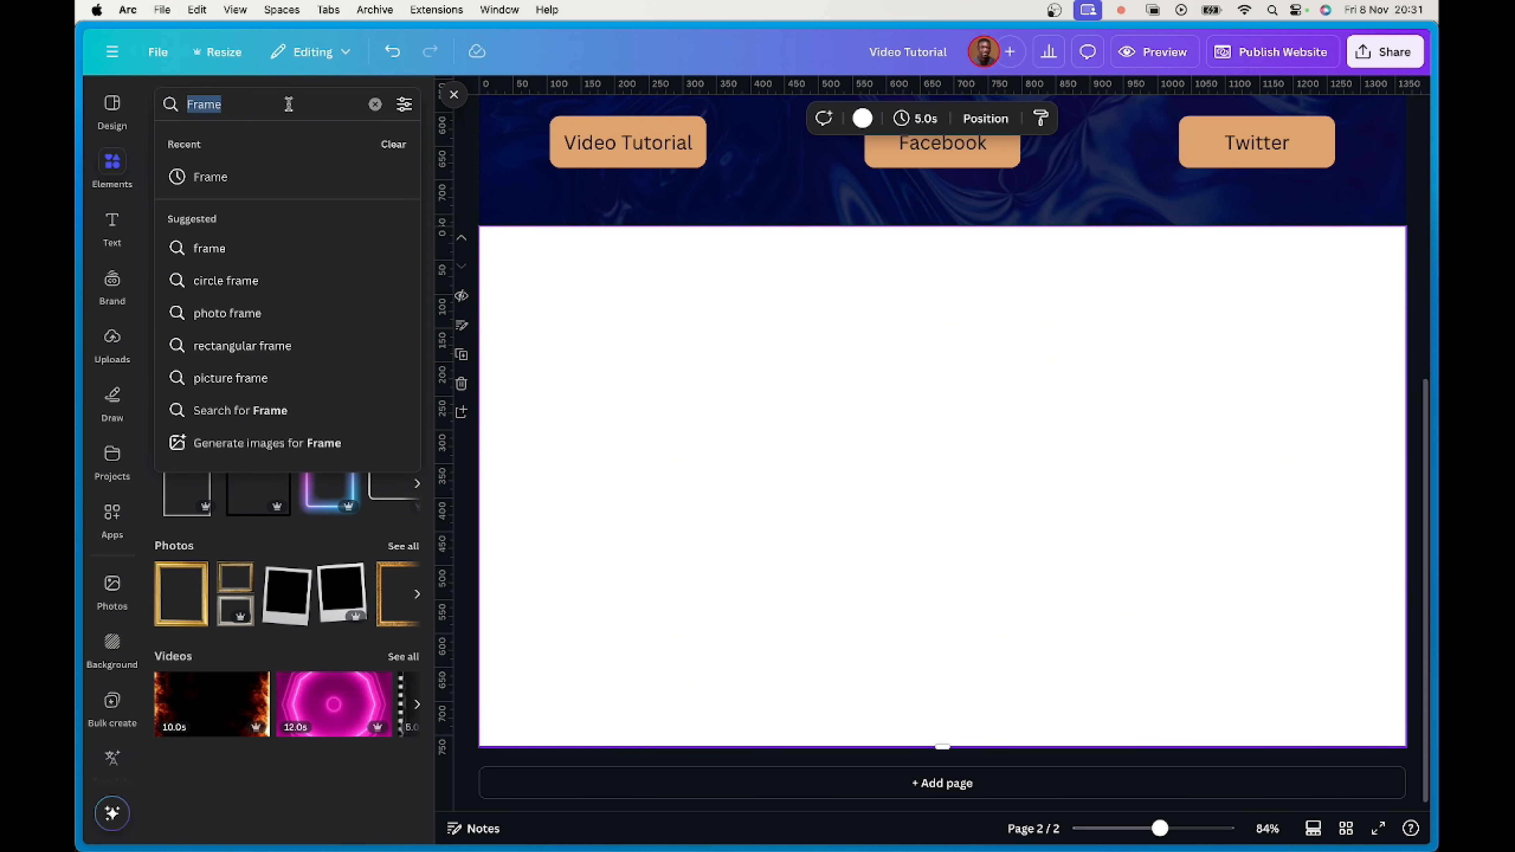
pyautogui.write('video')
pyautogui.press('Return')
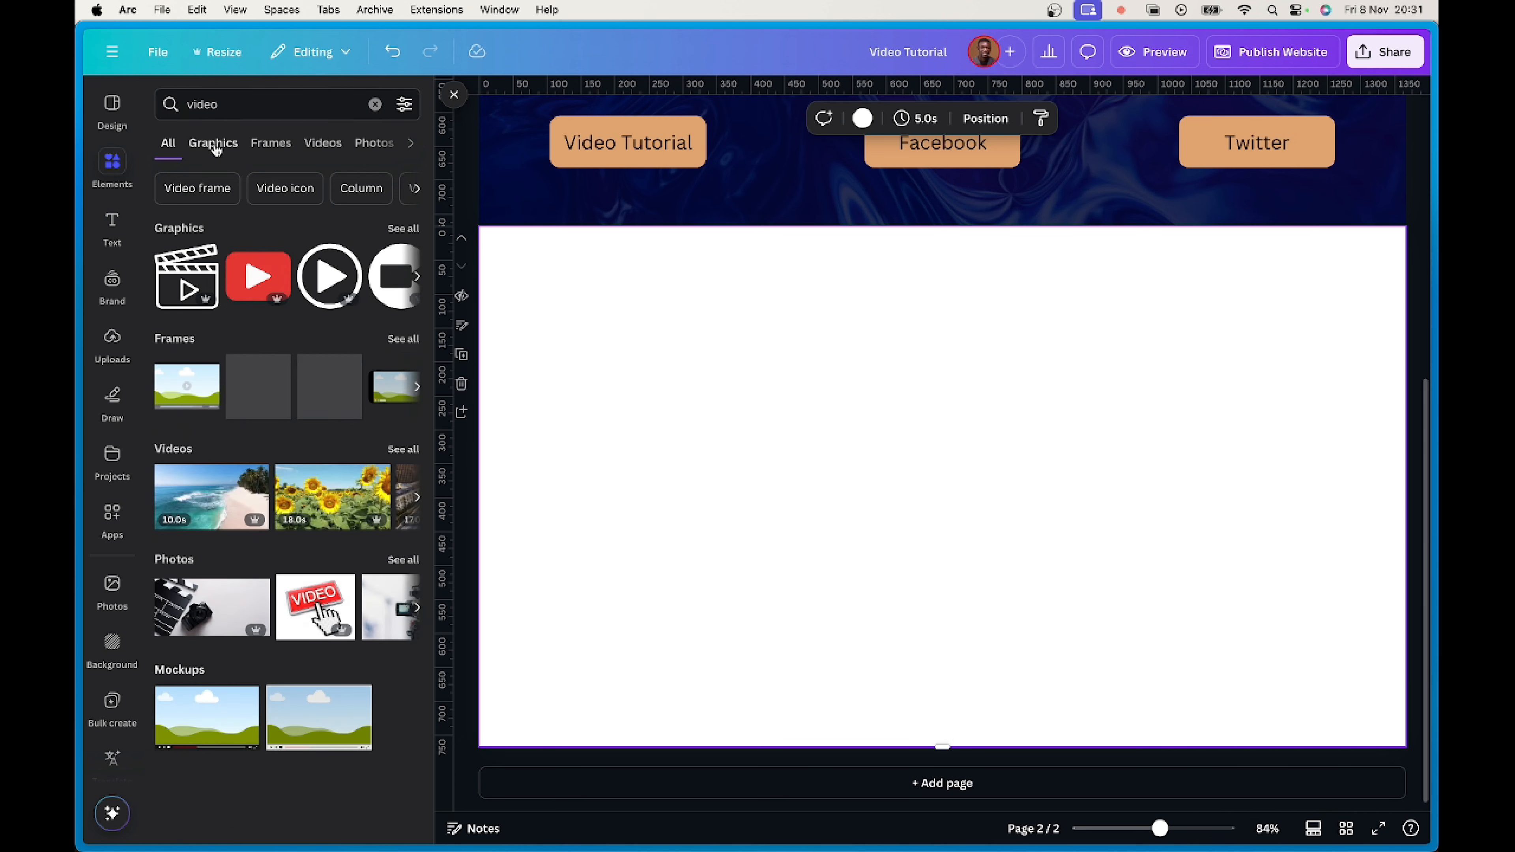
pyautogui.click(316, 144)
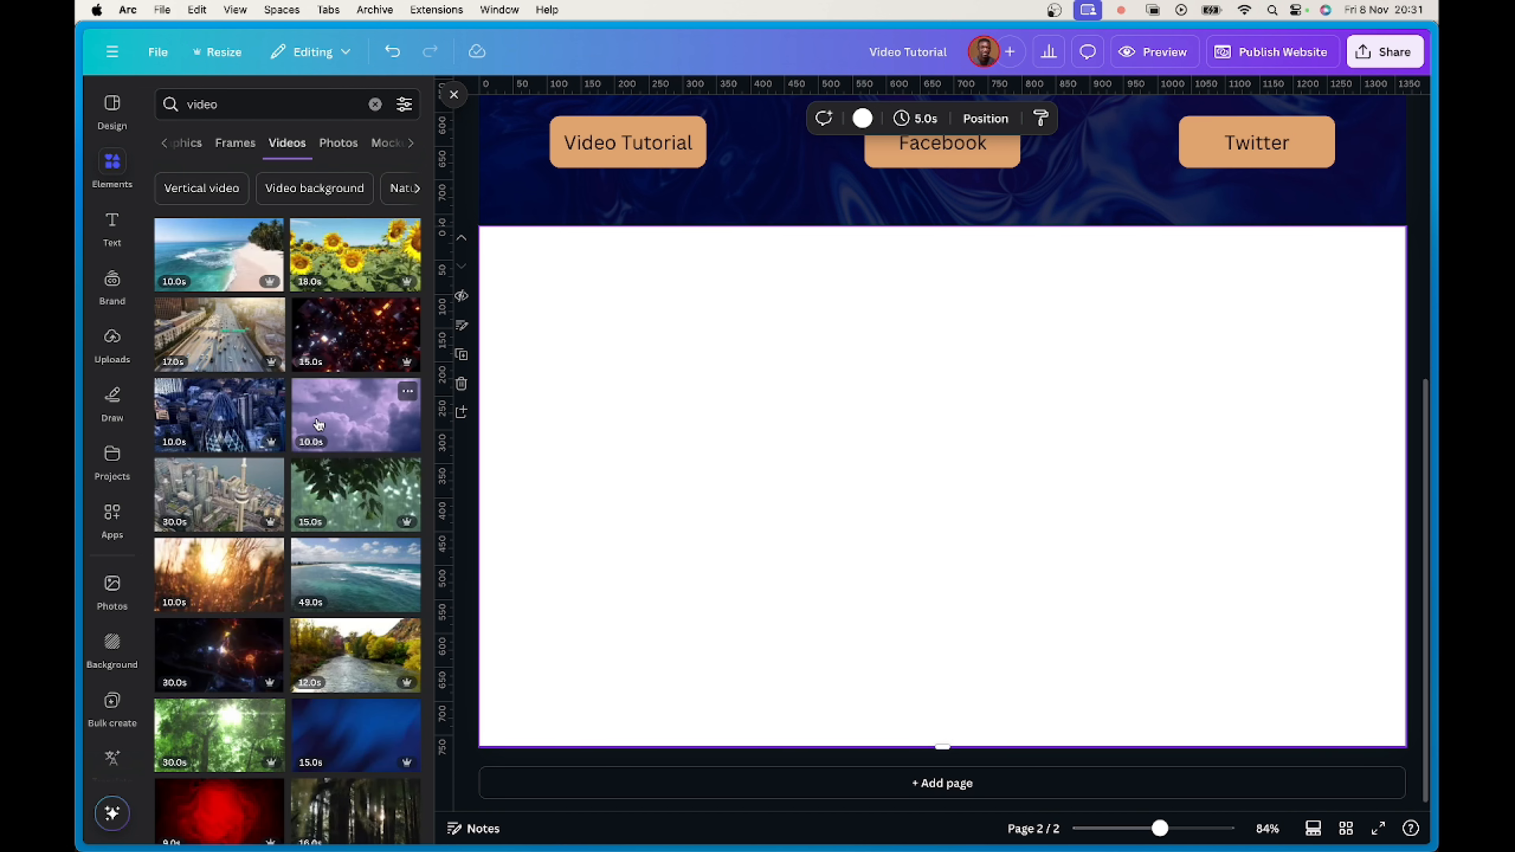
pyautogui.scroll(-15, 320, 424)
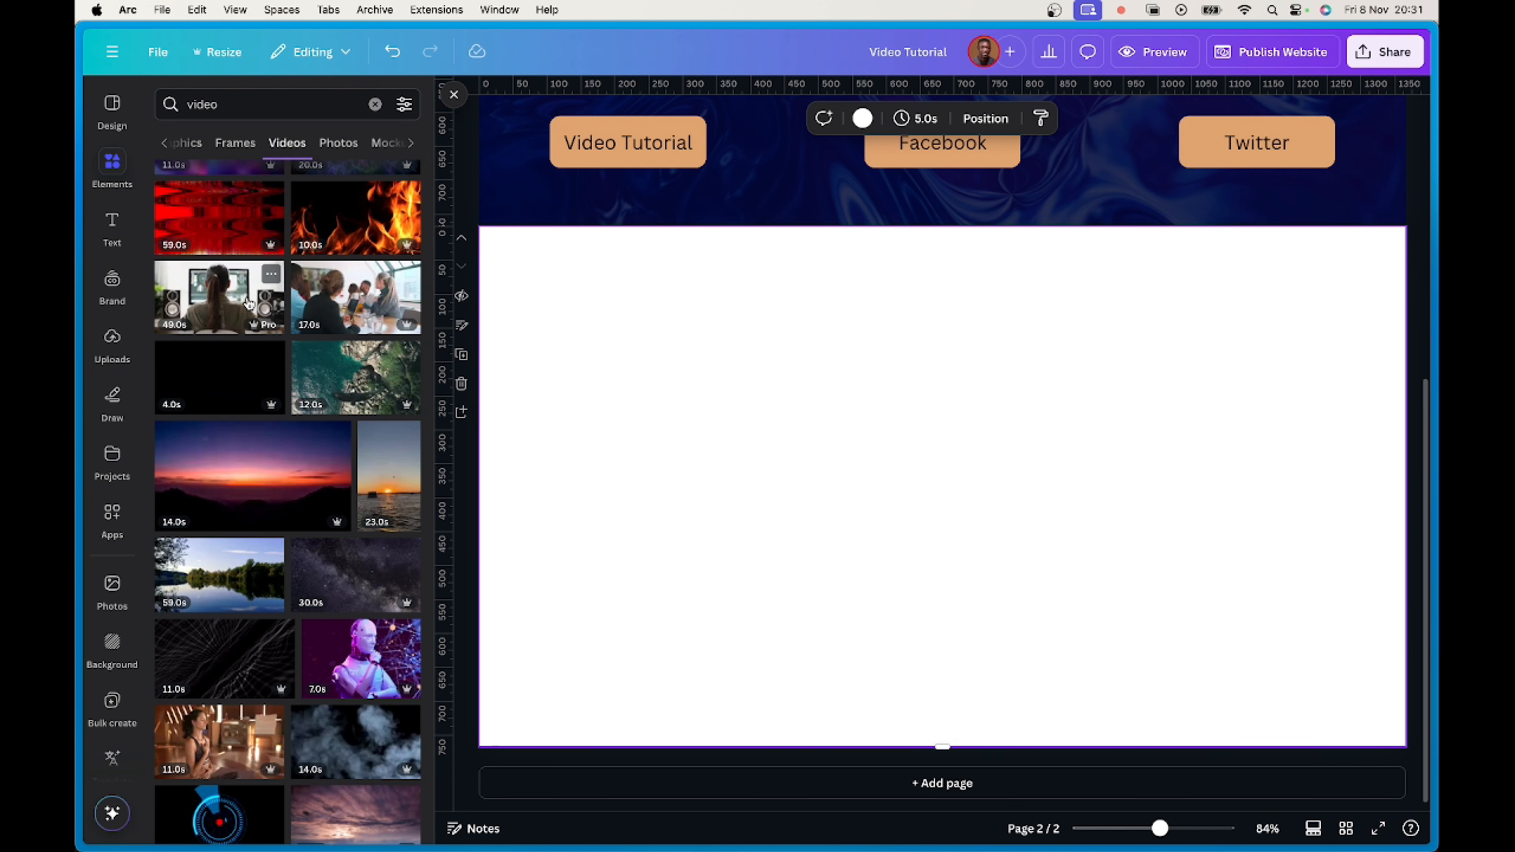
pyautogui.click(233, 301)
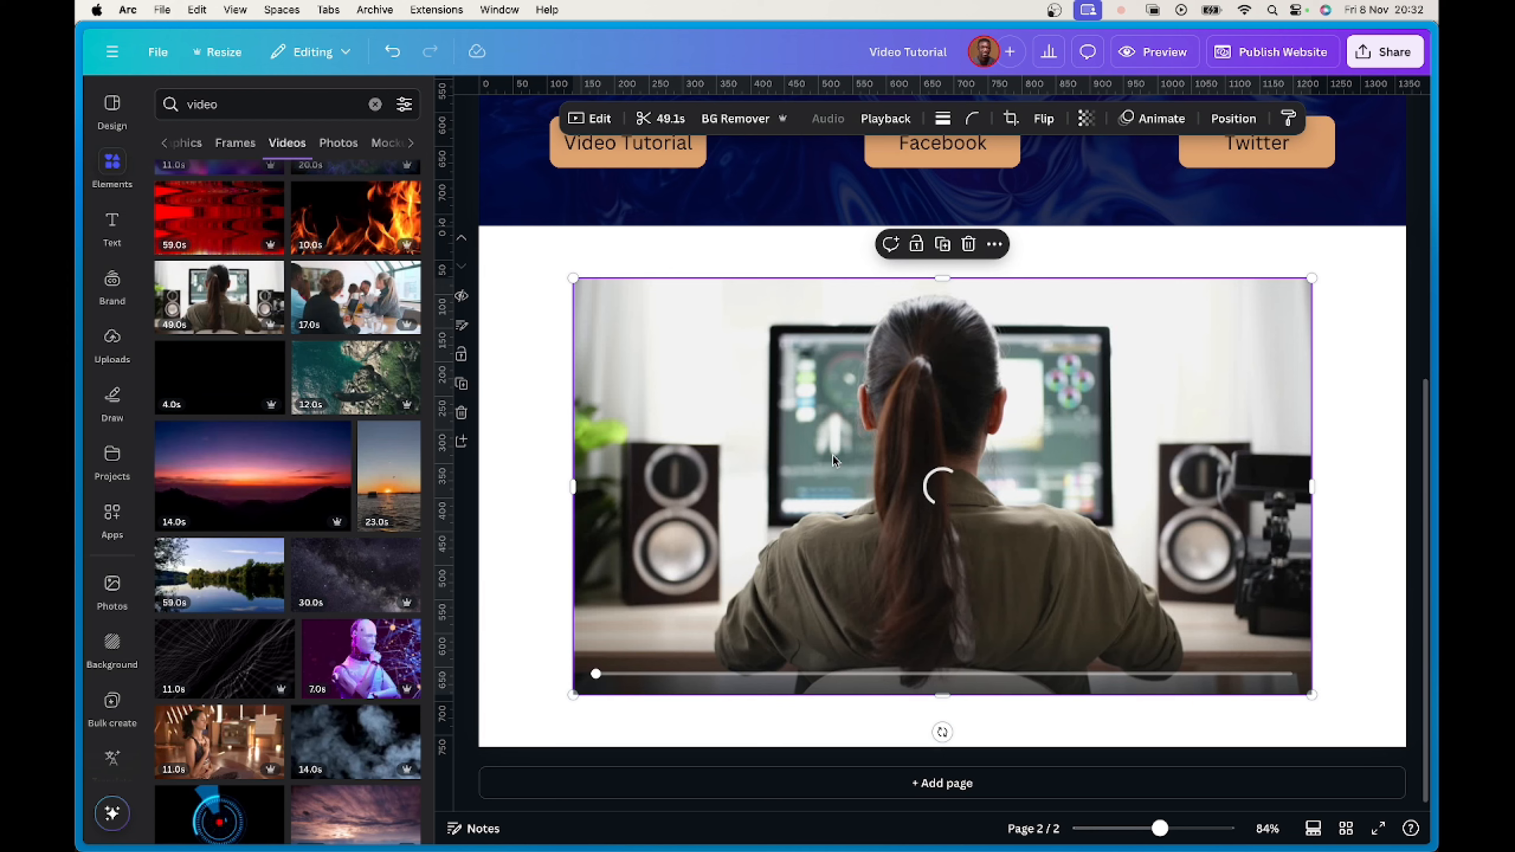
# Move and enlarge the video clip until it covers the entire second page.
pyautogui.moveTo(1160, 830); pyautogui.dragTo(1135, 830)
pyautogui.moveTo(995, 484); pyautogui.dragTo(1049, 453)
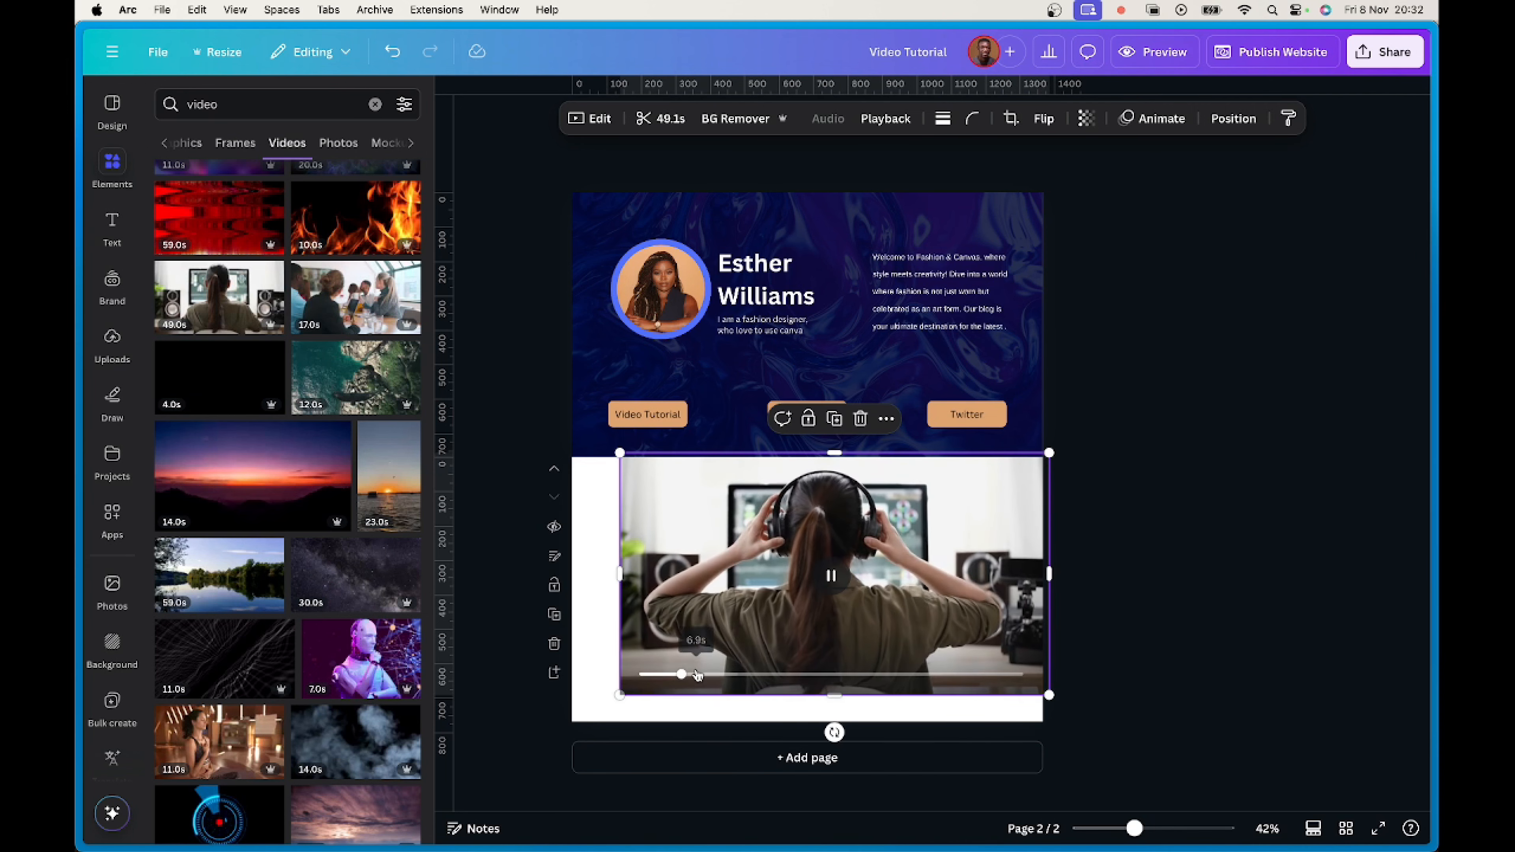
pyautogui.moveTo(617, 698); pyautogui.dragTo(541, 741)
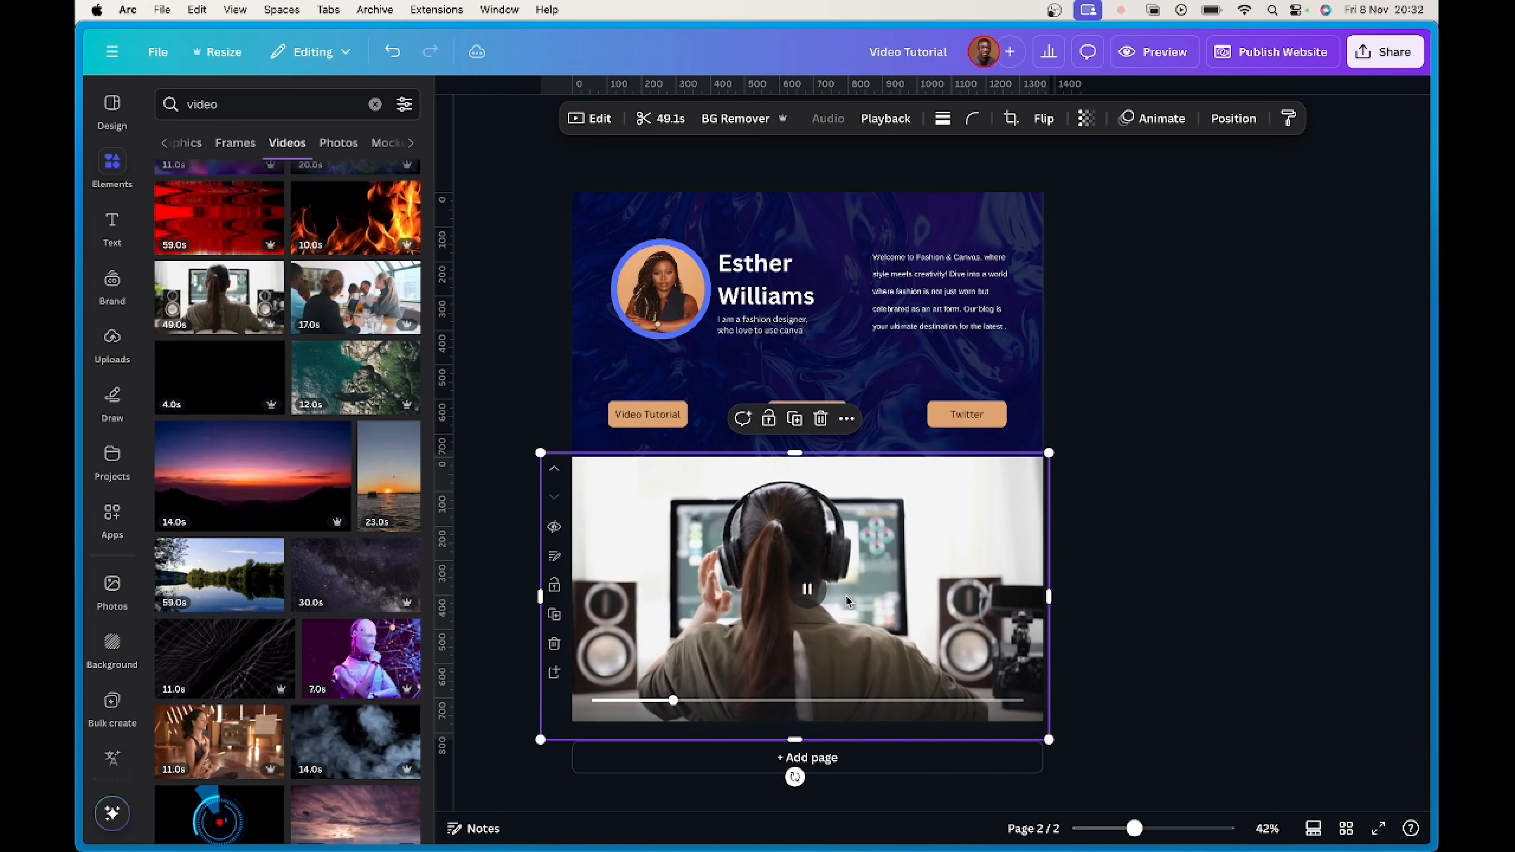
# Preview the website in mobile and desktop views, checking the profile section and the full-width video on both.
pyautogui.doubleClick(865, 581)
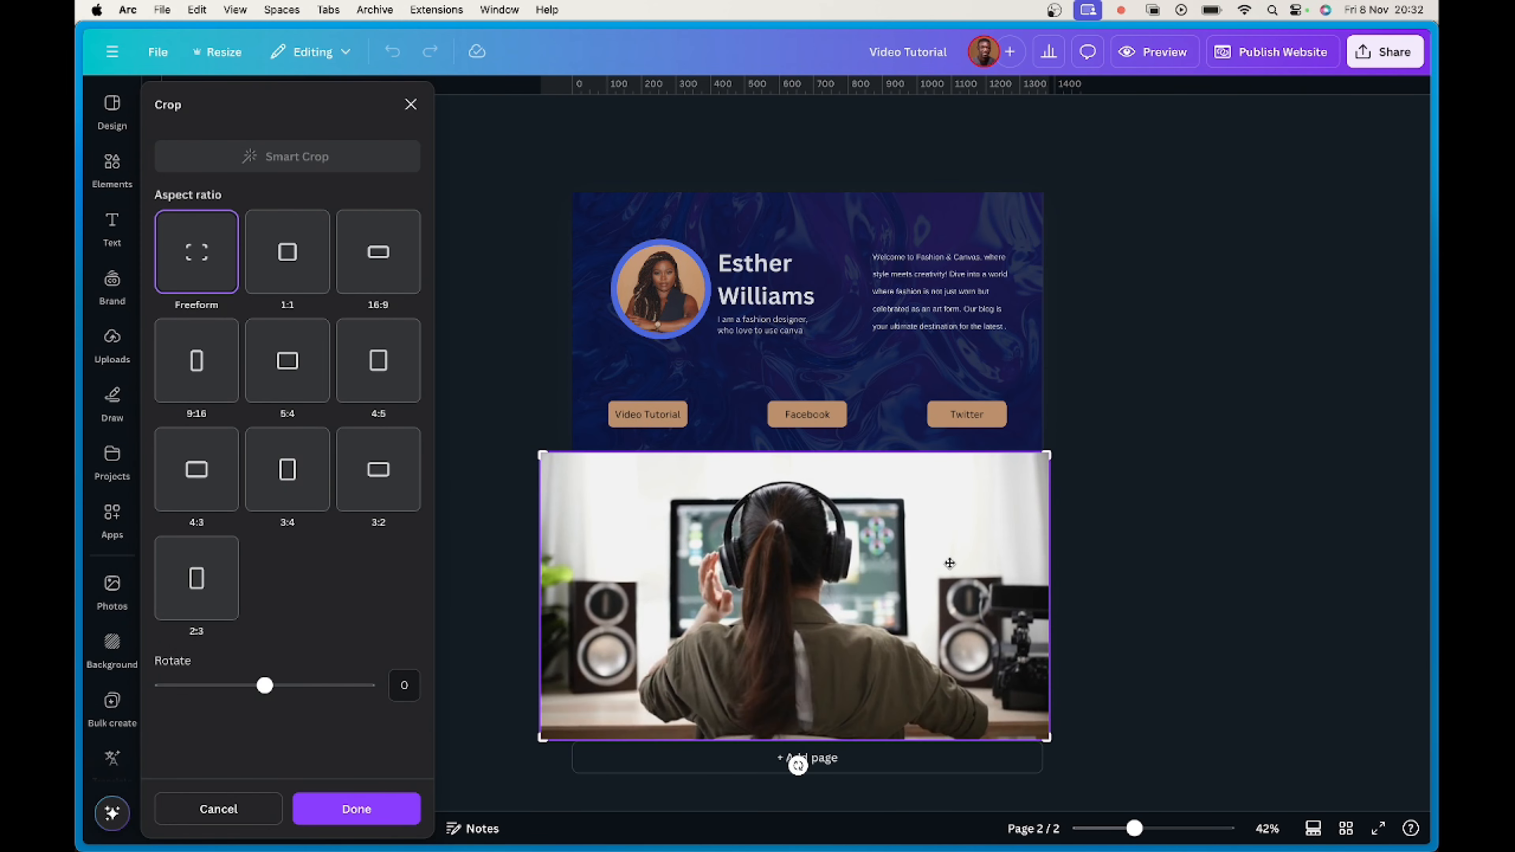
pyautogui.click(1068, 551)
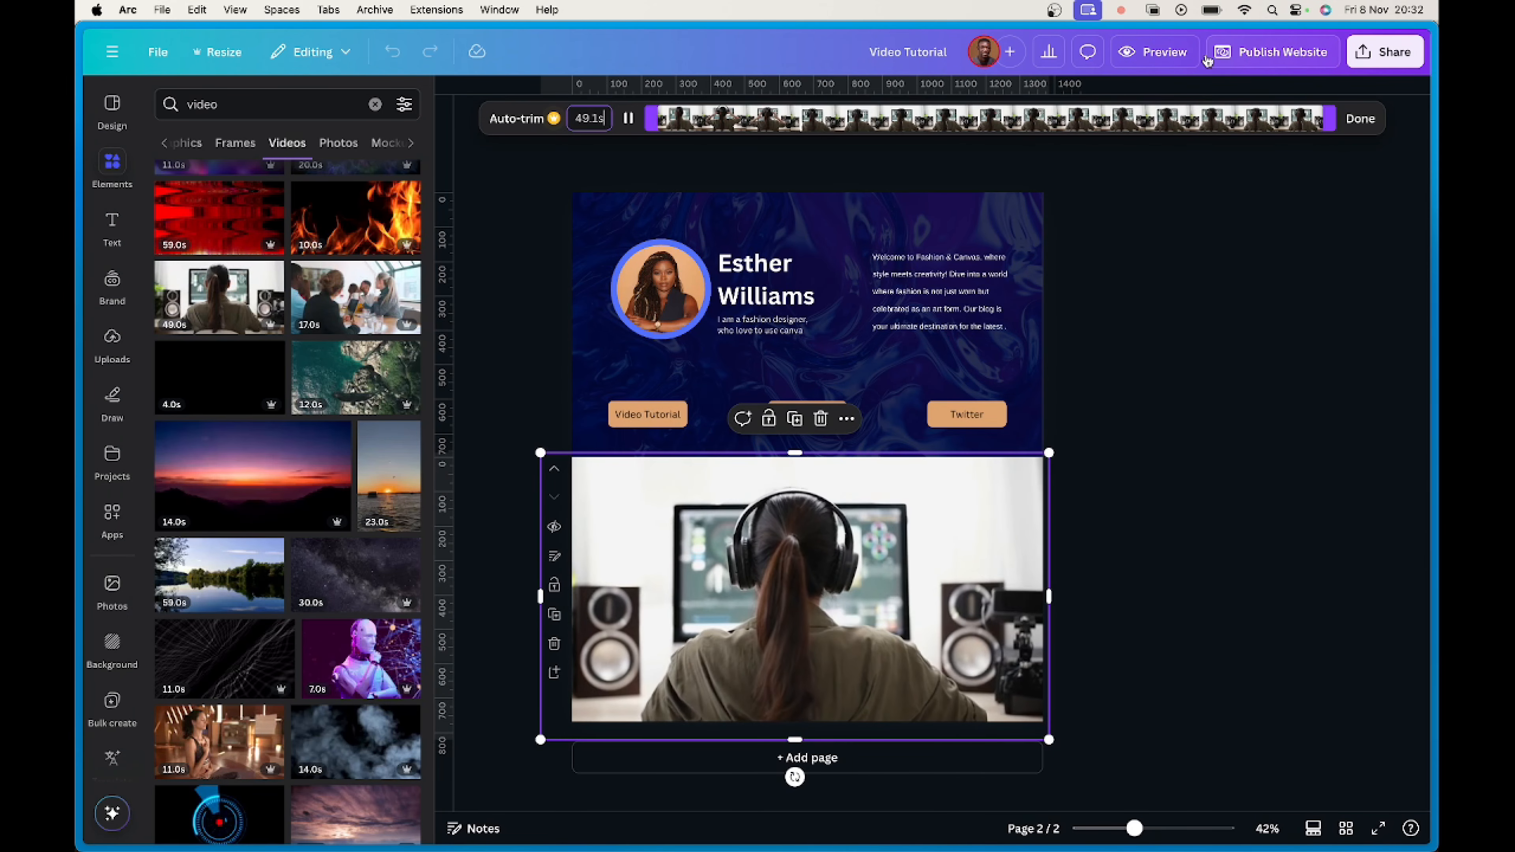
pyautogui.click(1188, 53)
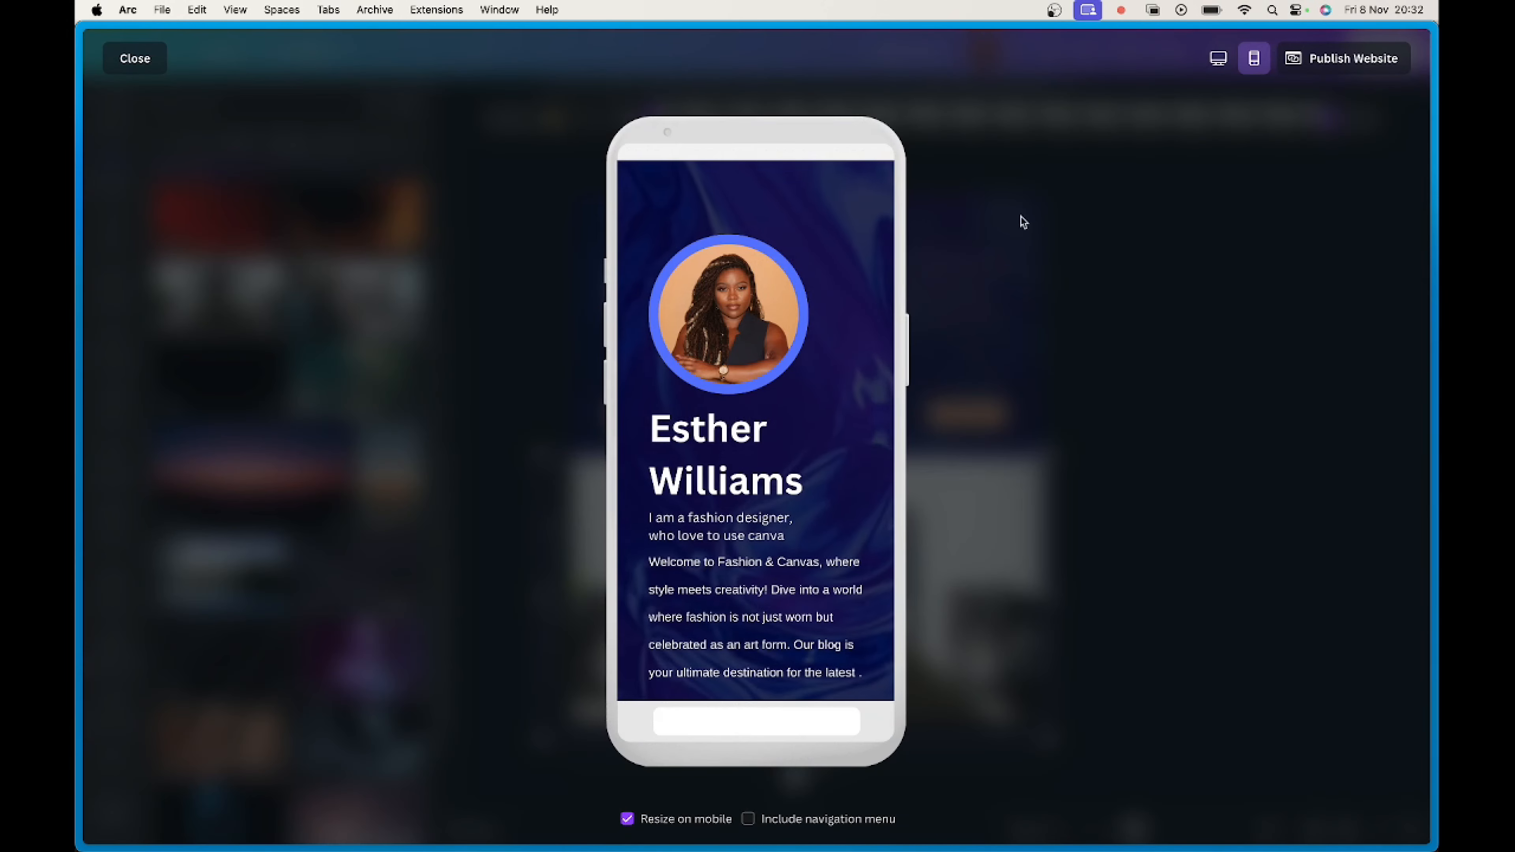
pyautogui.scroll(-5, 764, 394)
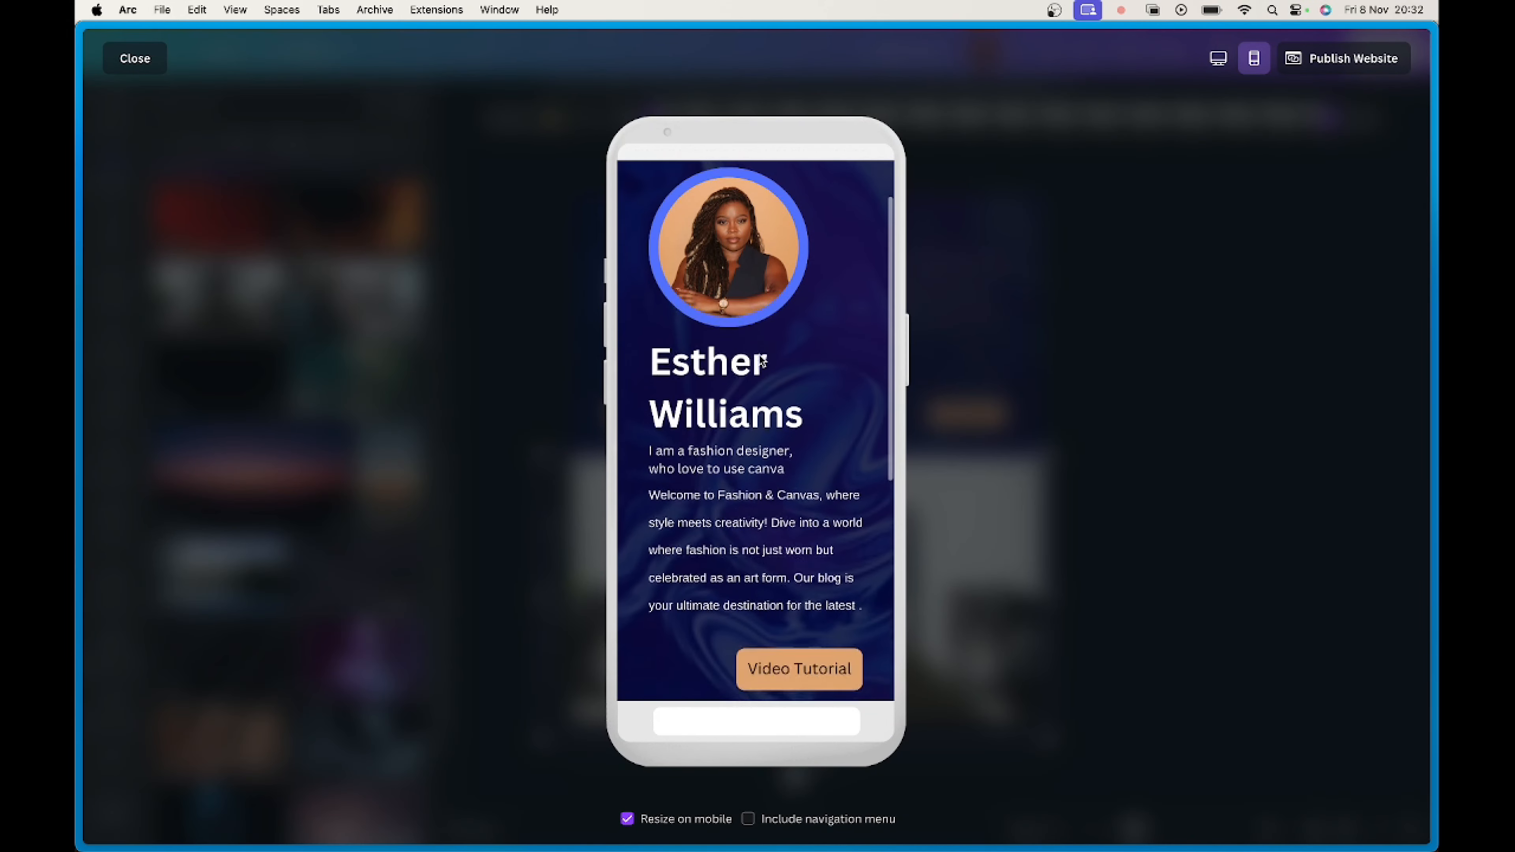
pyautogui.scroll(-10, 761, 359)
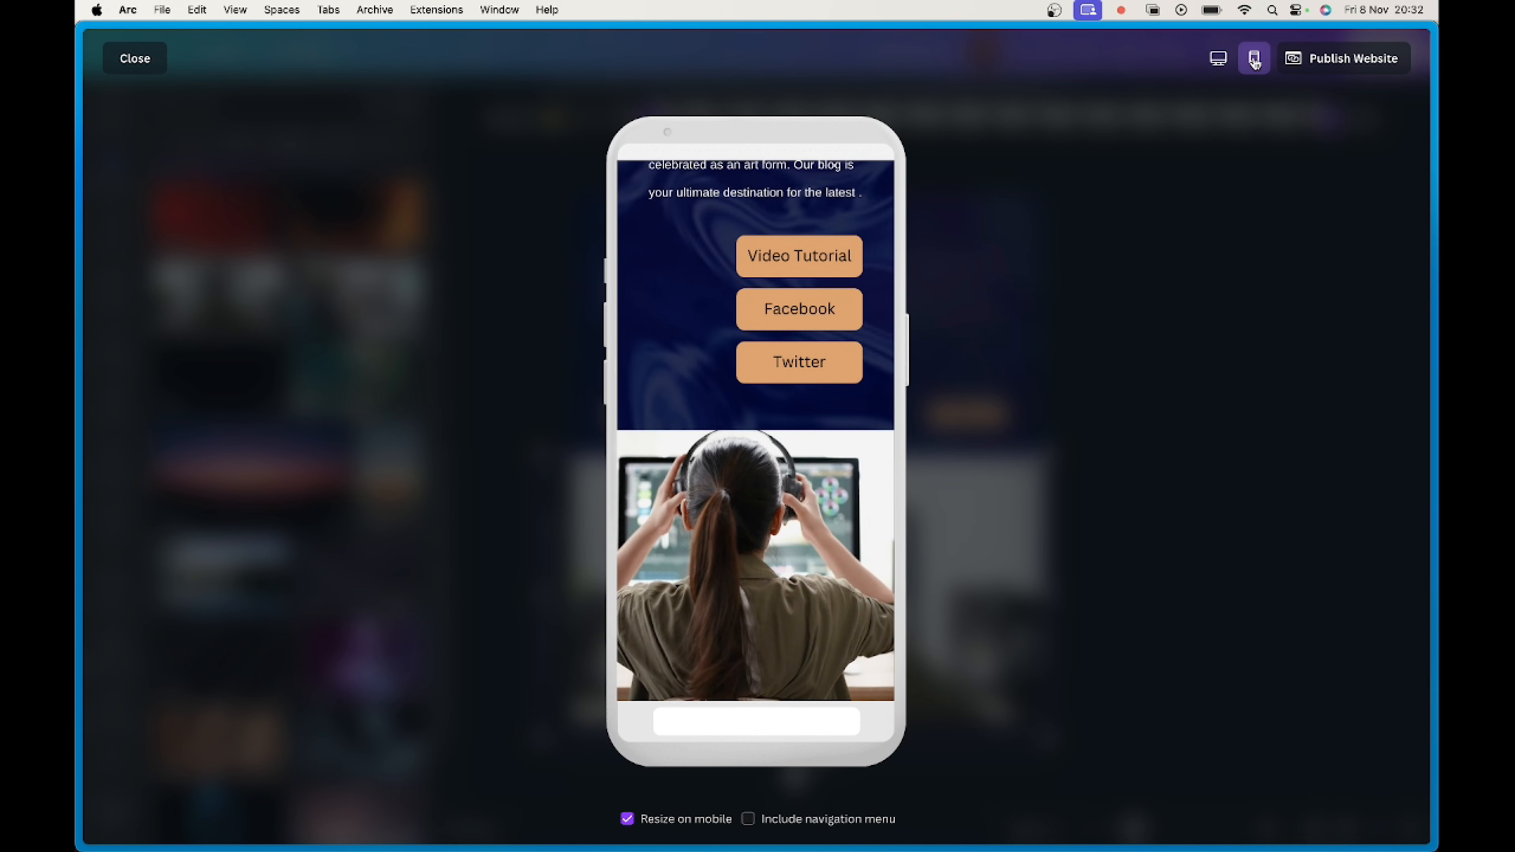
pyautogui.click(1215, 61)
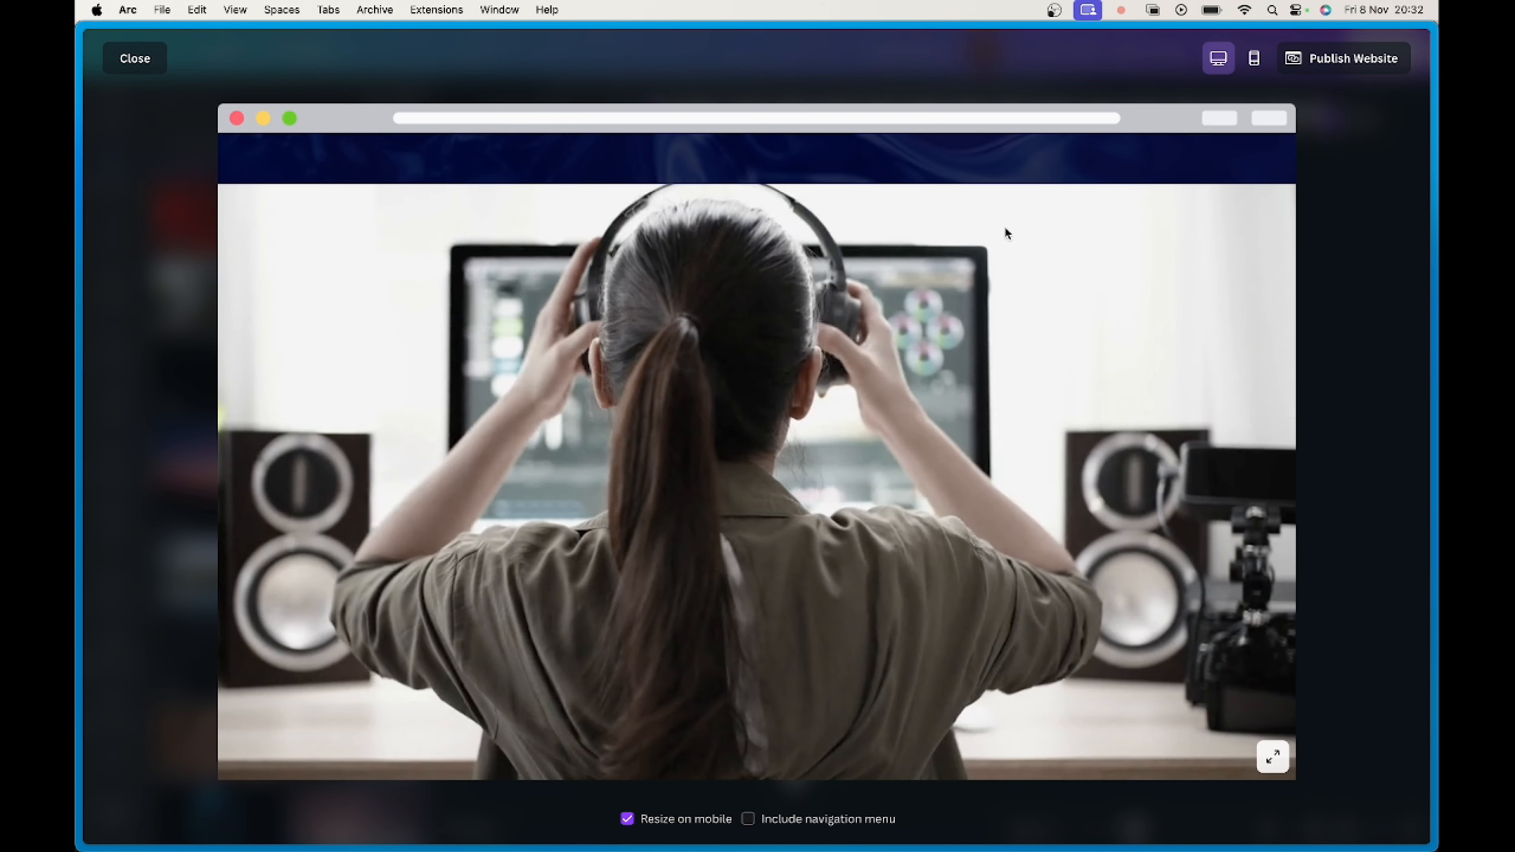
pyautogui.scroll(10, 1006, 233)
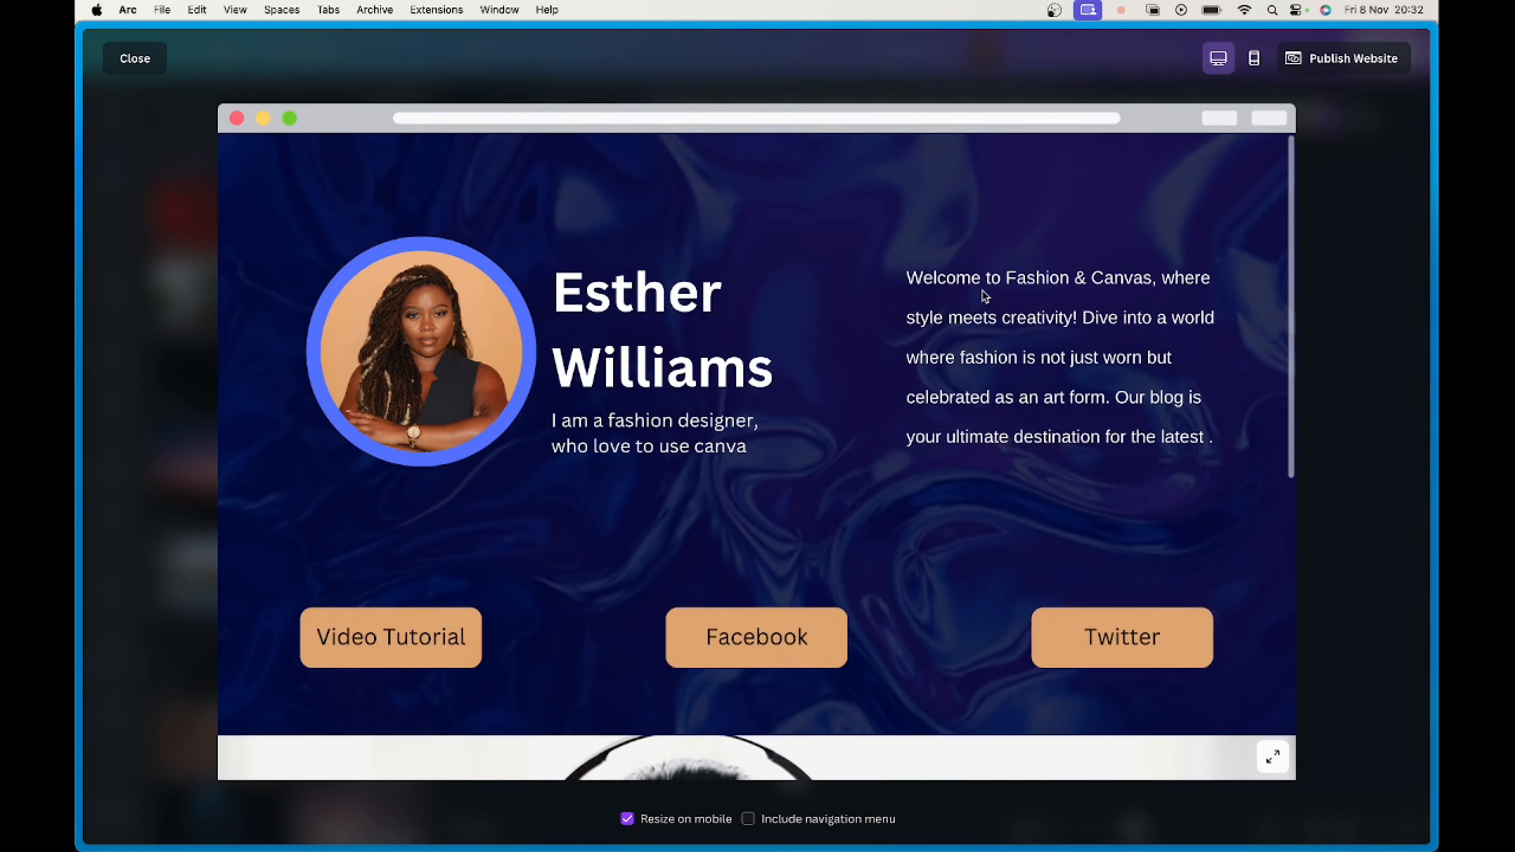
pyautogui.scroll(-10, 984, 295)
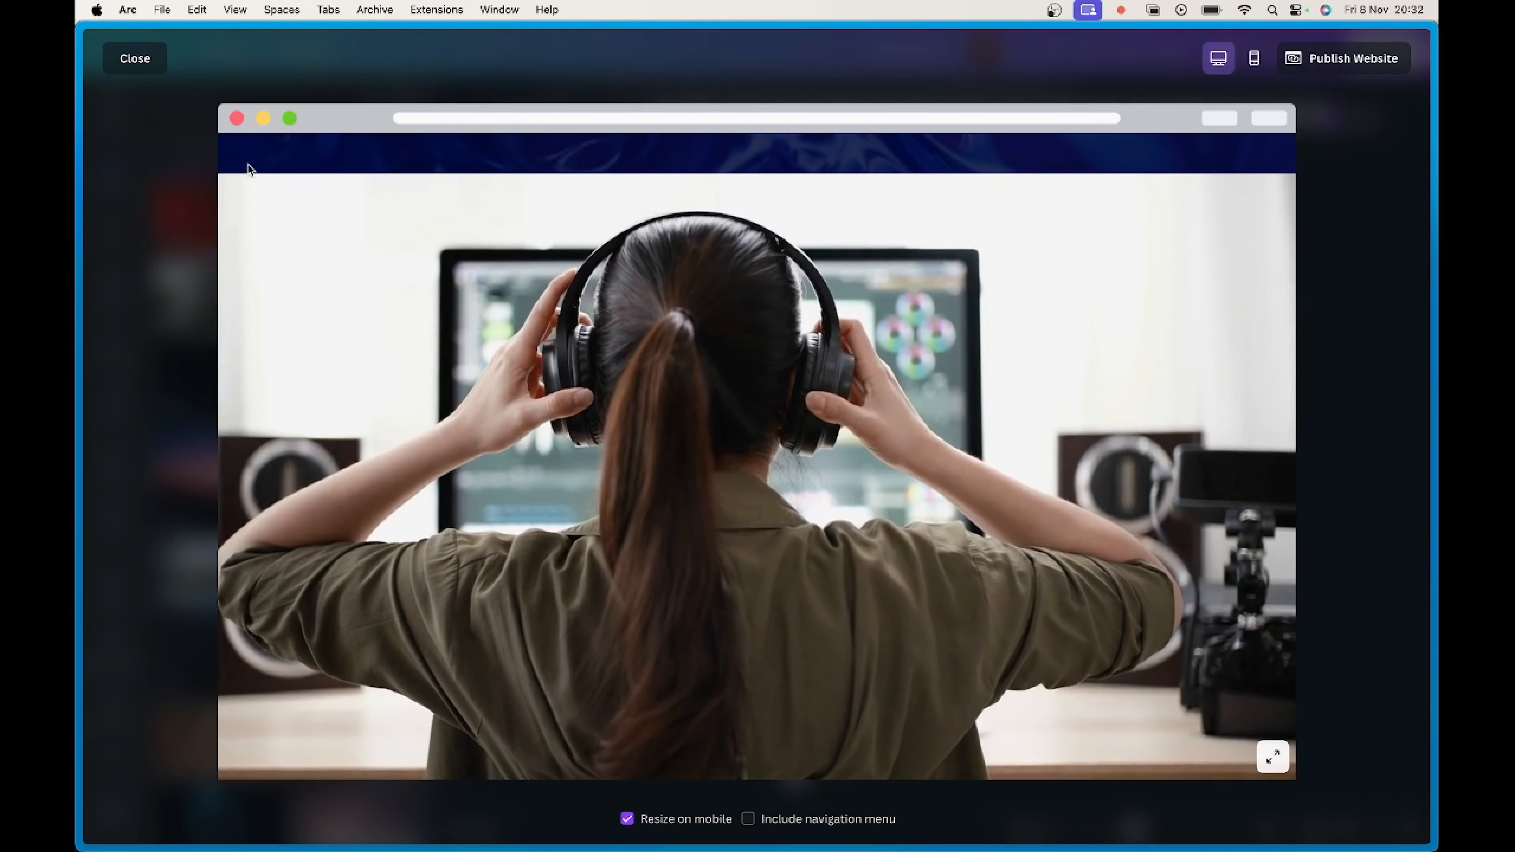
pyautogui.click(135, 58)
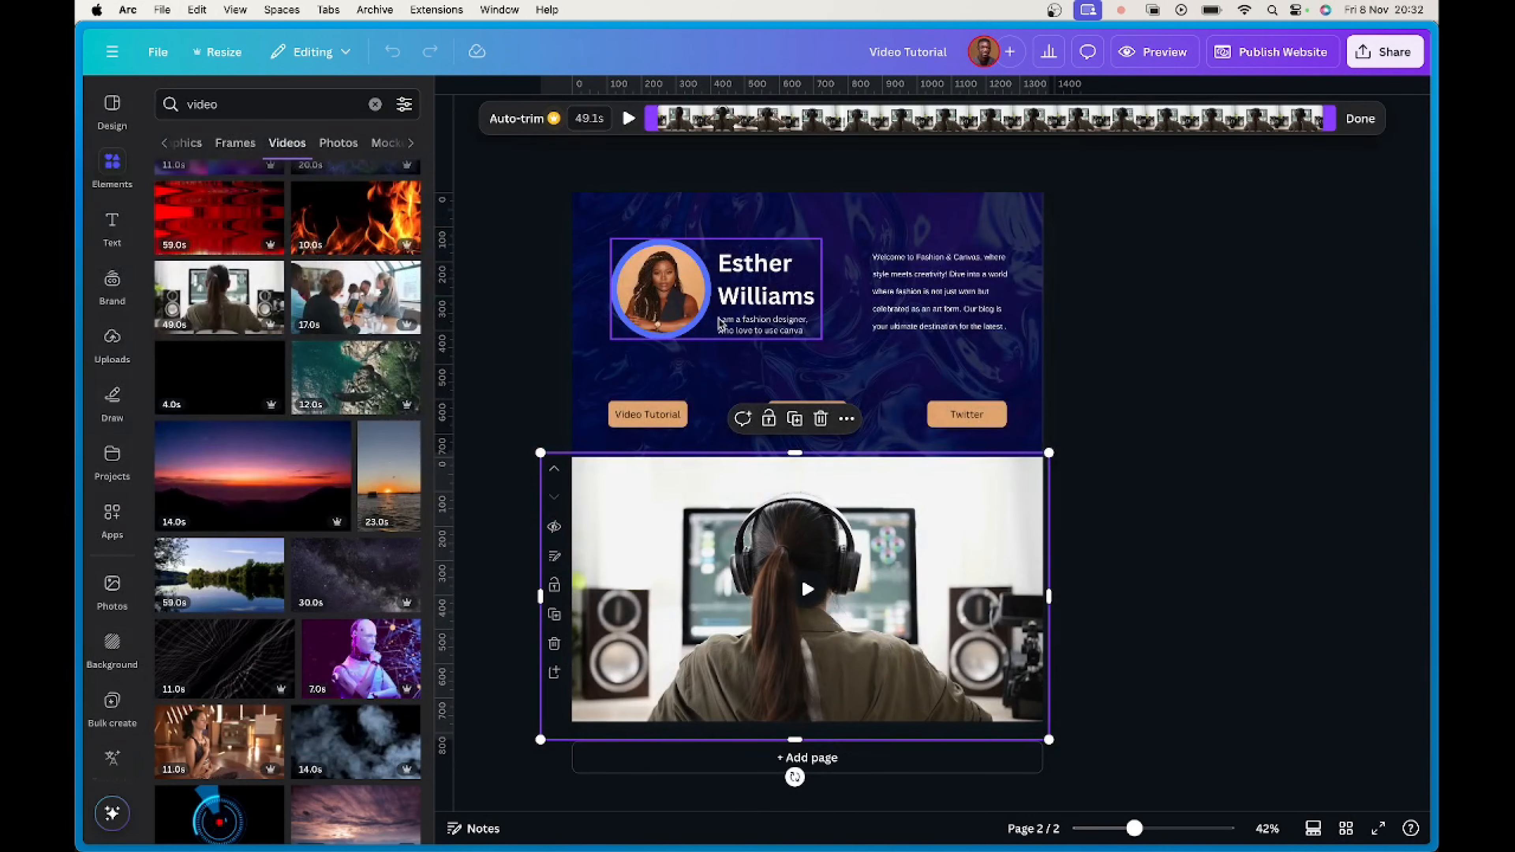
# Add a blank third page below the video page and paste in the "Welcome to Fashion & Canvas" paragraph.
pyautogui.click(520, 630)
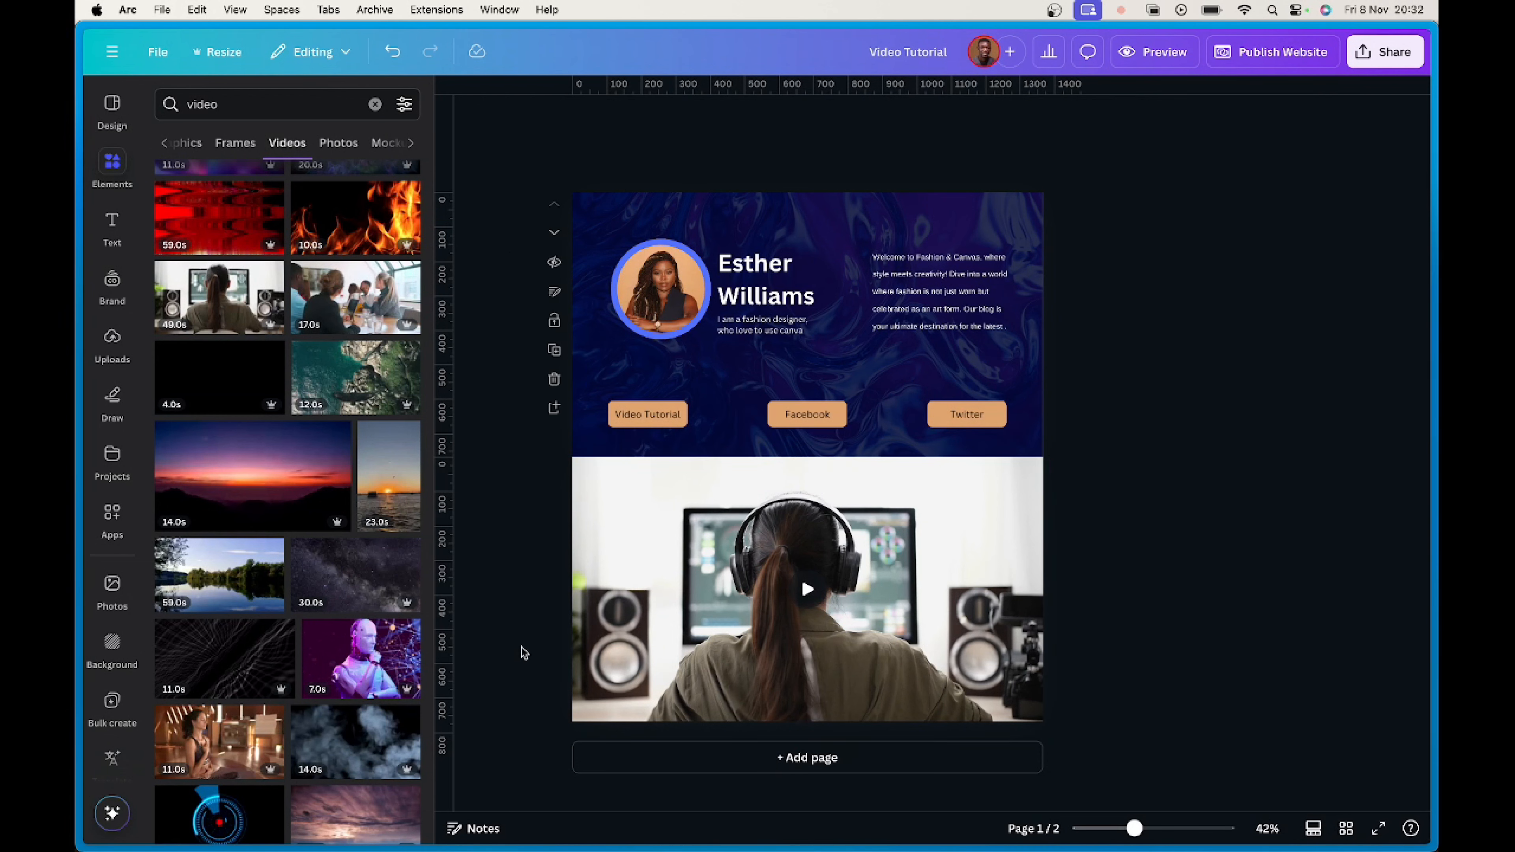
pyautogui.click(559, 663)
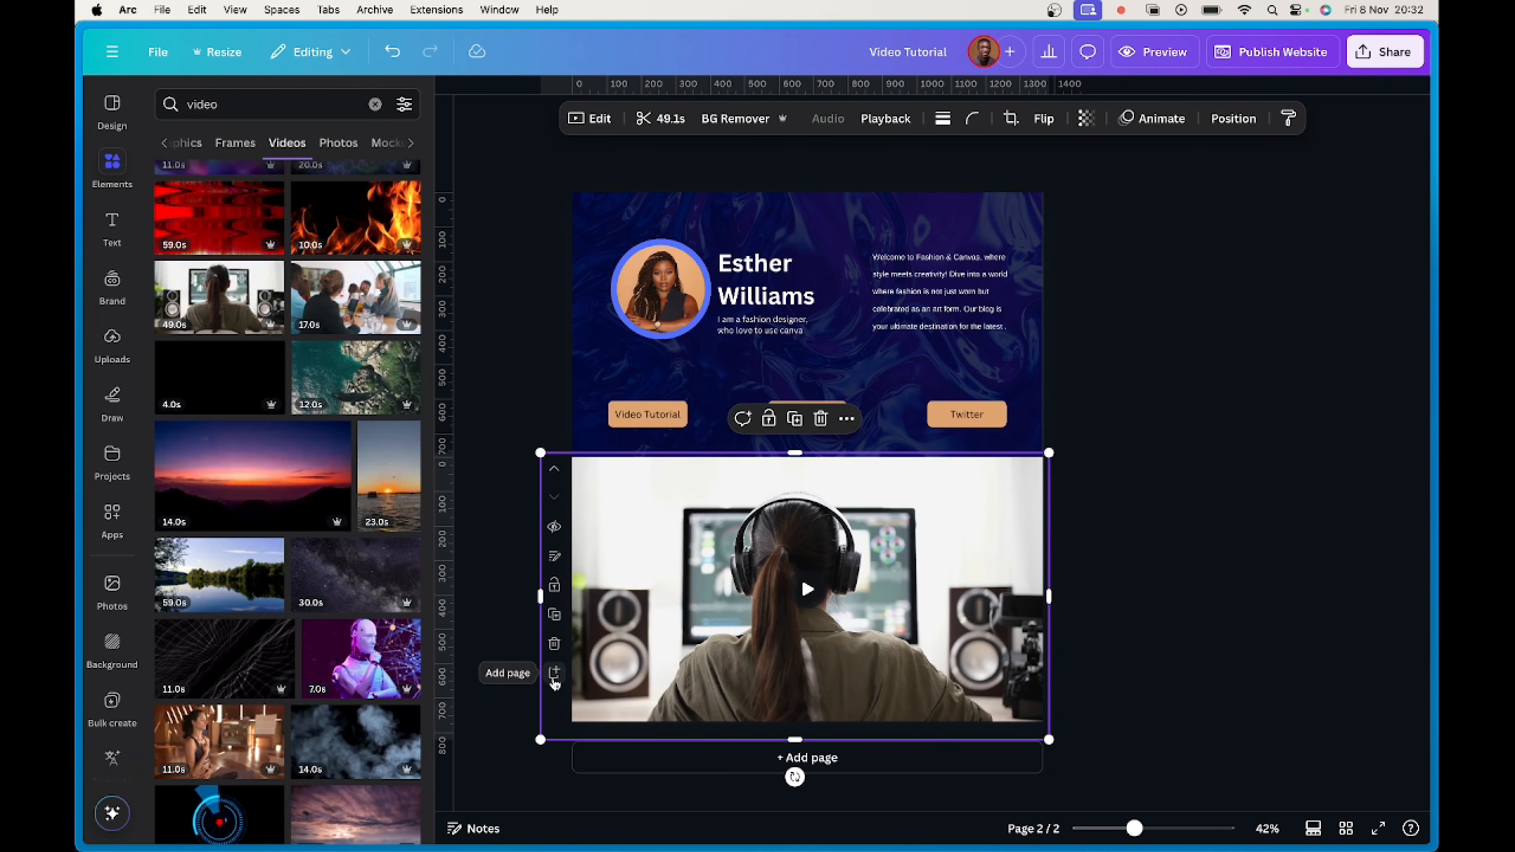
pyautogui.click(554, 679)
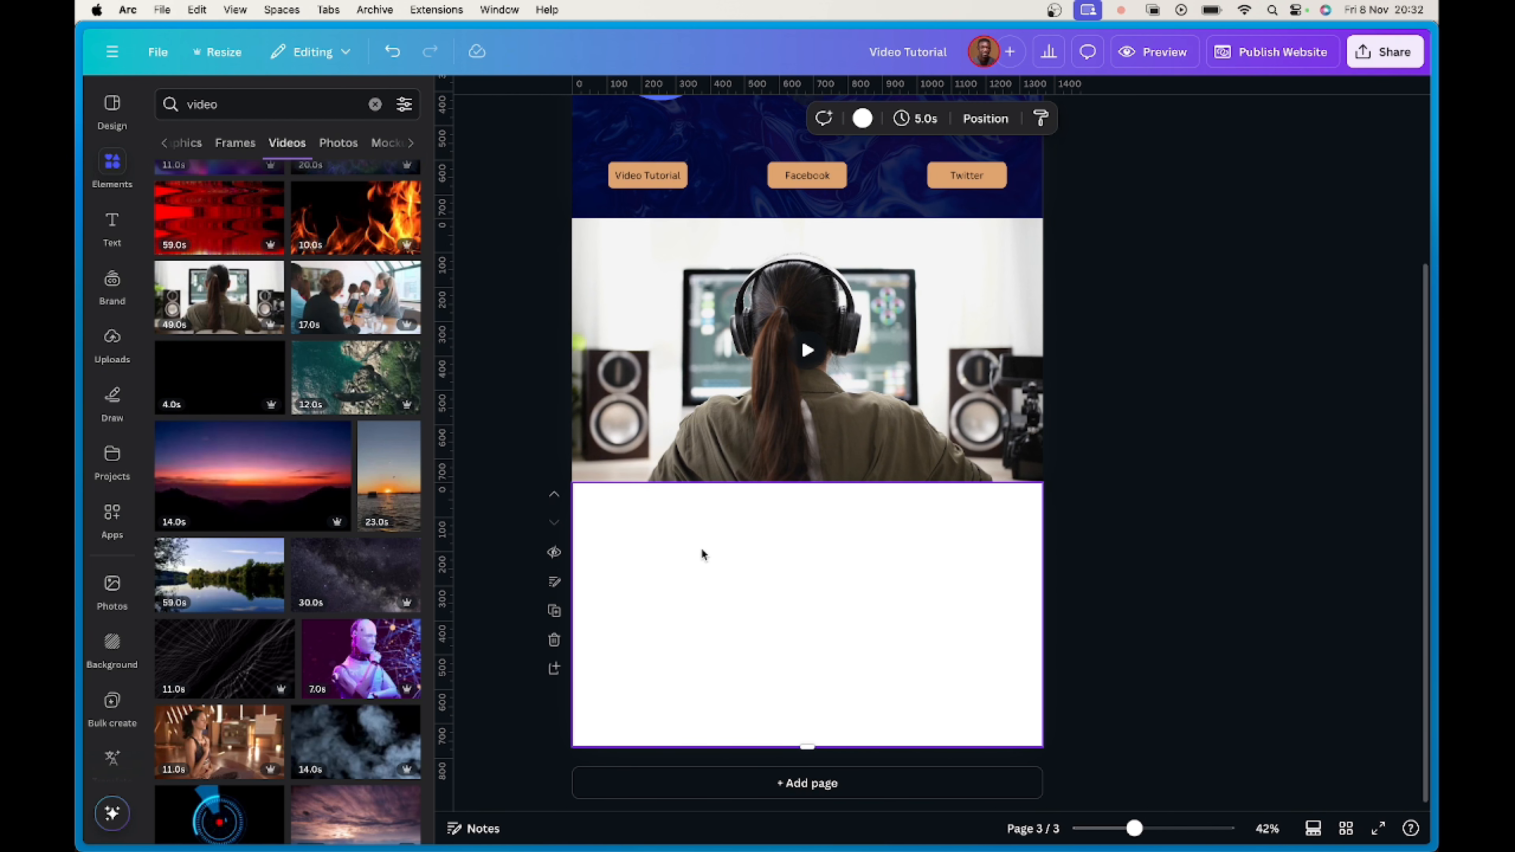
pyautogui.write("Welcome to Fashion & Canvas, where style meets creativity! Dive into a world where fashion is not just worn but celebrated as an art form. Our blog is your ultimate destination for the latest trends, timeless classics, and the vibrant intersection of fashion and design. Whether you're a seasoned fashionista or a budding creative, Fashion & Canvas offers inspiration to elevate your personal style and unleash your inner artist. Explore our curated collections, trend forecasts, and expert tips to transform your wardrobe into a masterpiece. Join us on this stylish journey and let your imagination run wild!")
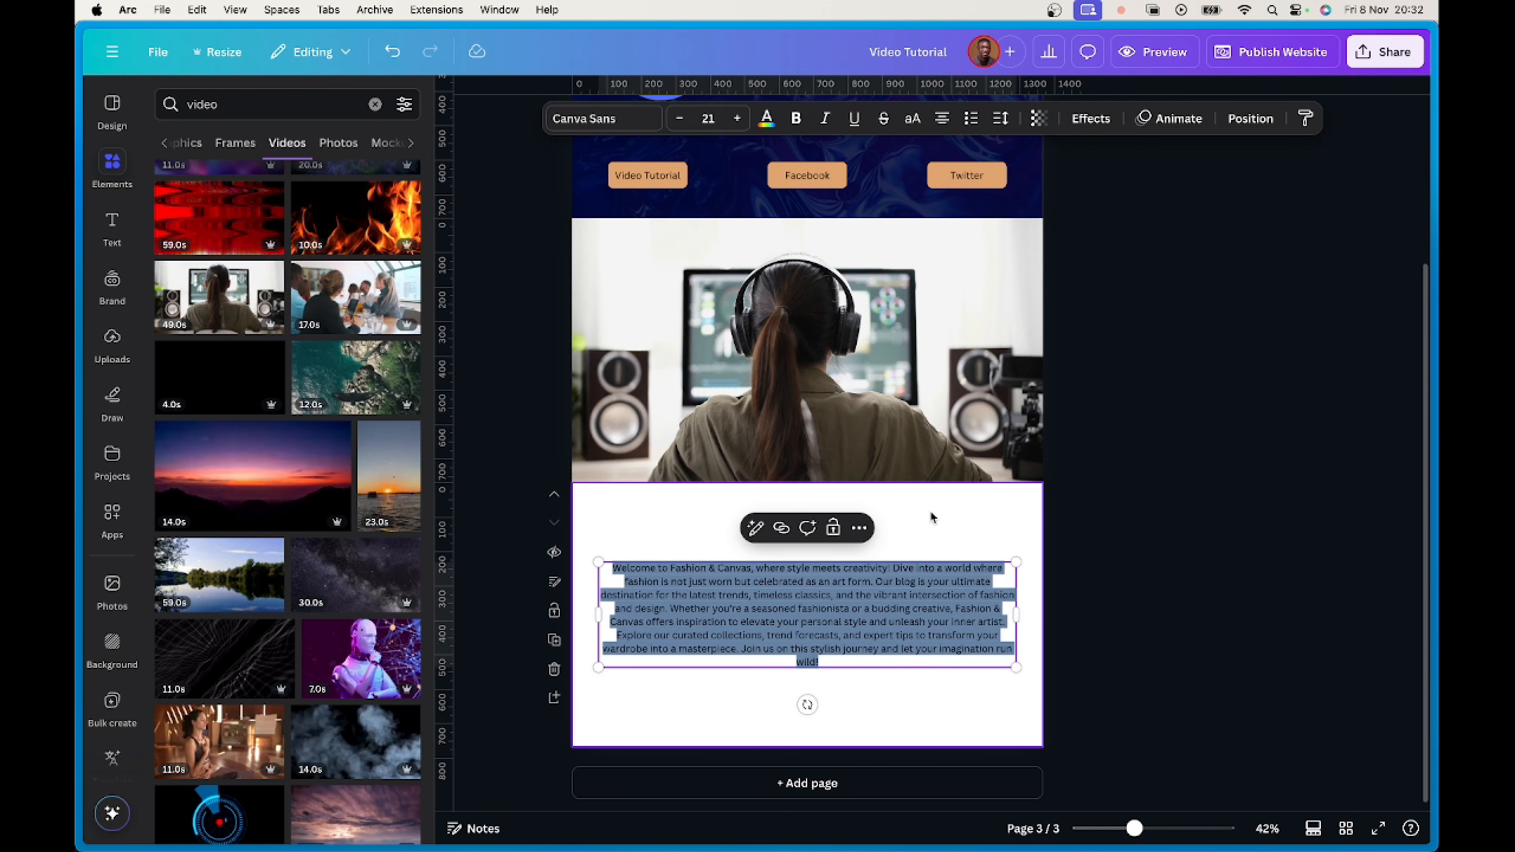
# Left-align the pasted paragraph, narrow its text box to about half the page width and move it up.
pyautogui.moveTo(1018, 613); pyautogui.dragTo(860, 613)
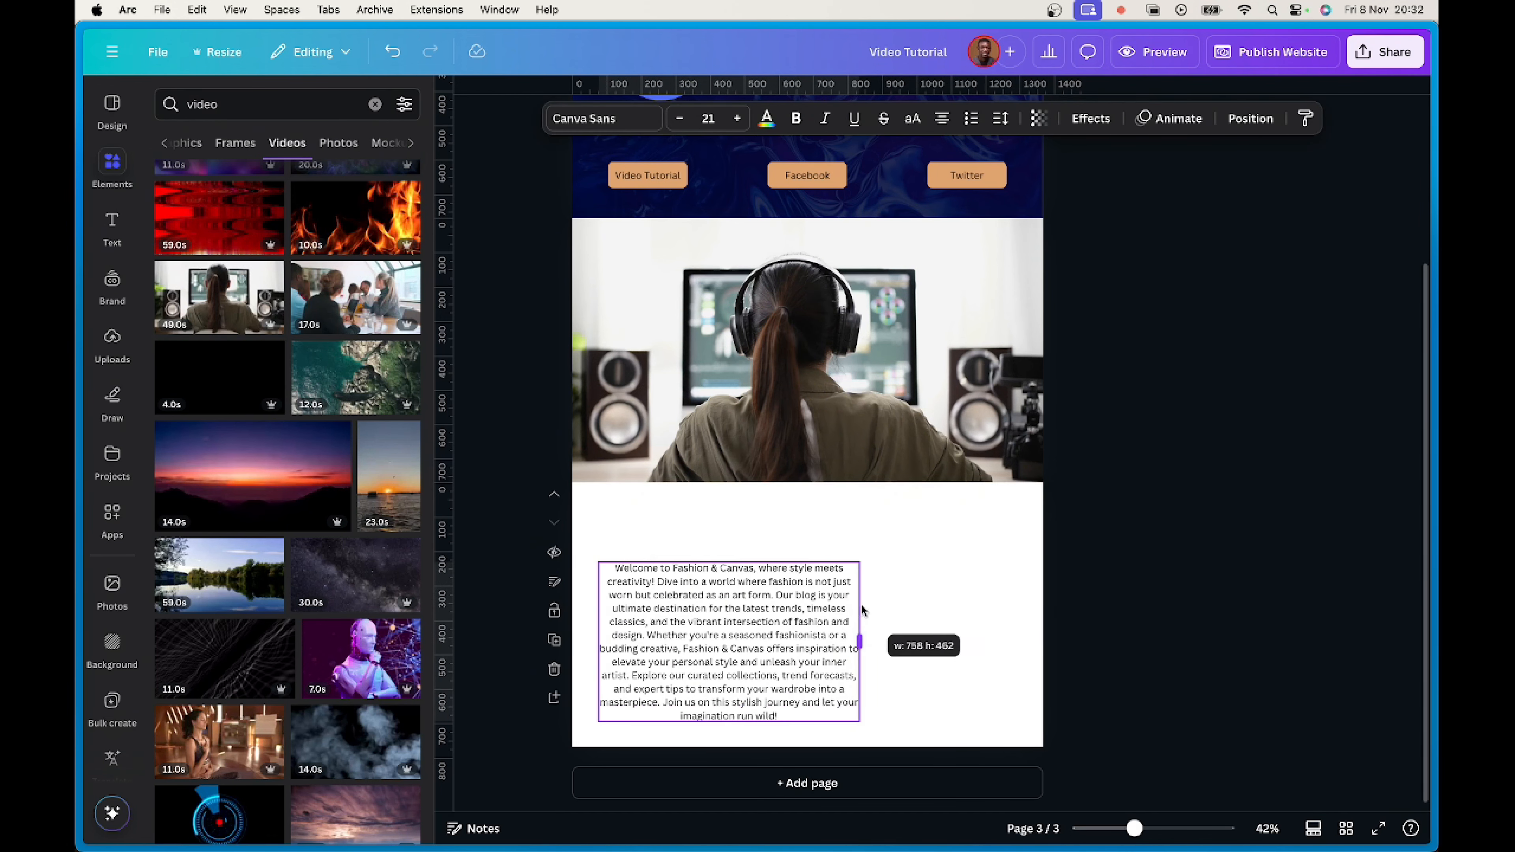
pyautogui.click(943, 120)
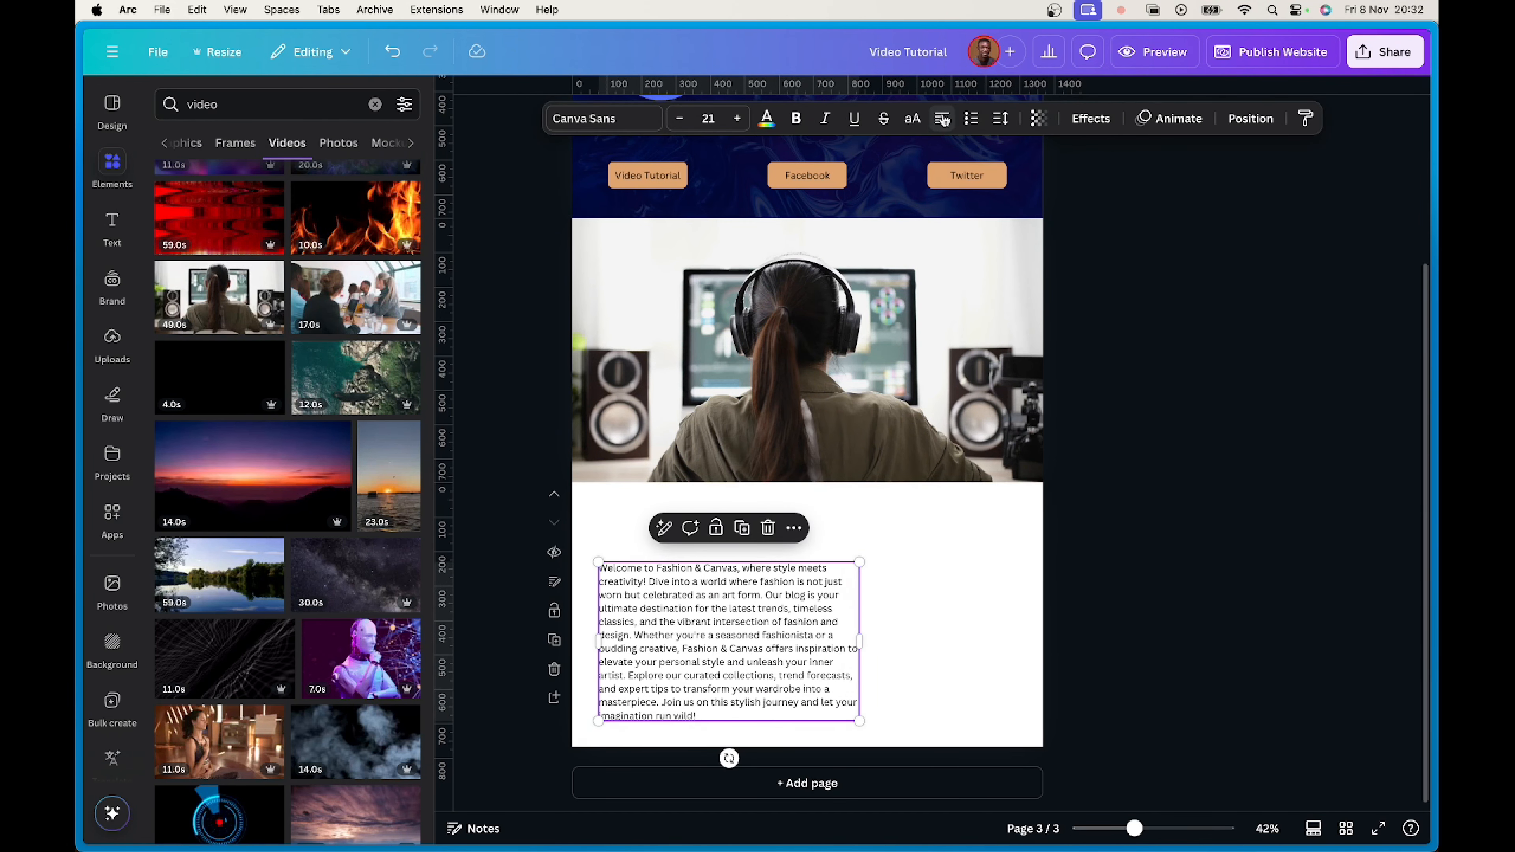
pyautogui.moveTo(746, 607); pyautogui.dragTo(767, 583)
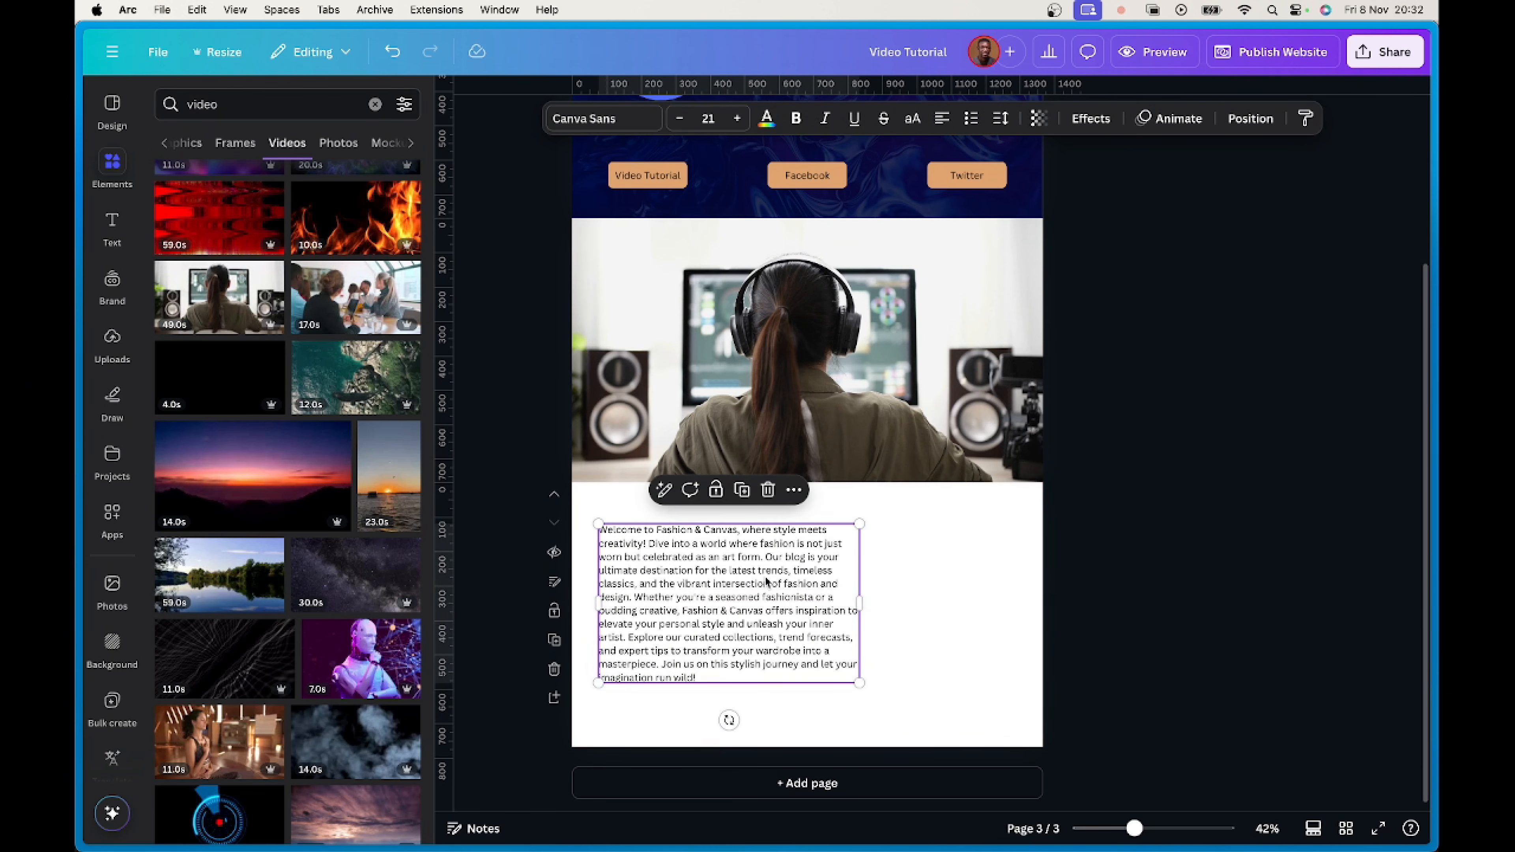
pyautogui.moveTo(867, 596); pyautogui.dragTo(821, 598)
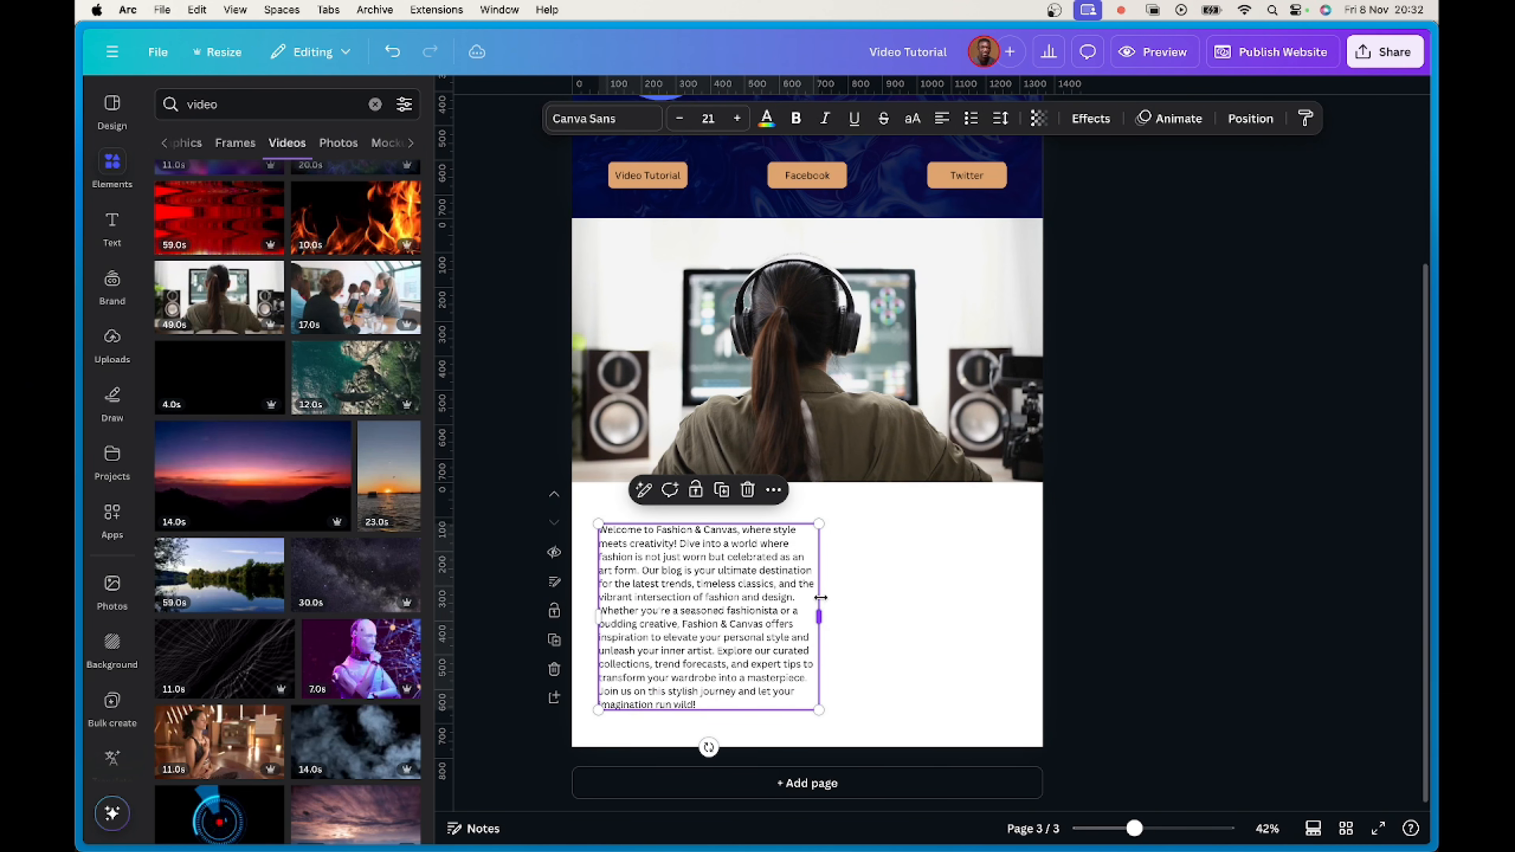
# Shorten the paragraph so it ends with "budding creative, Fashion ." and nudge the text box slightly down.
pyautogui.doubleClick(752, 655)
pyautogui.moveTo(721, 624); pyautogui.dragTo(788, 702)
pyautogui.press('BackSpace')
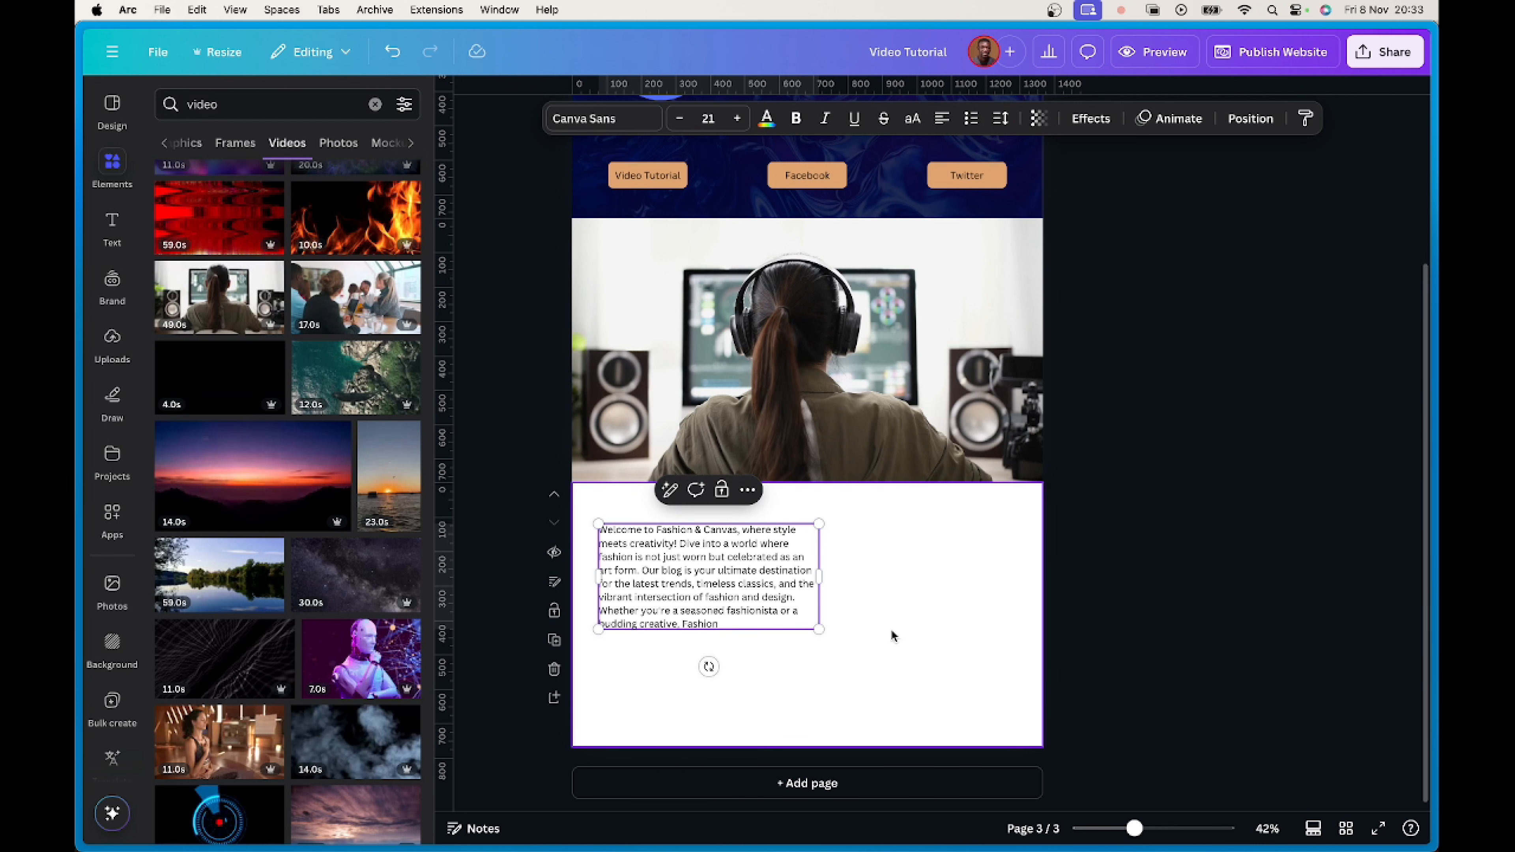
pyautogui.click(882, 588)
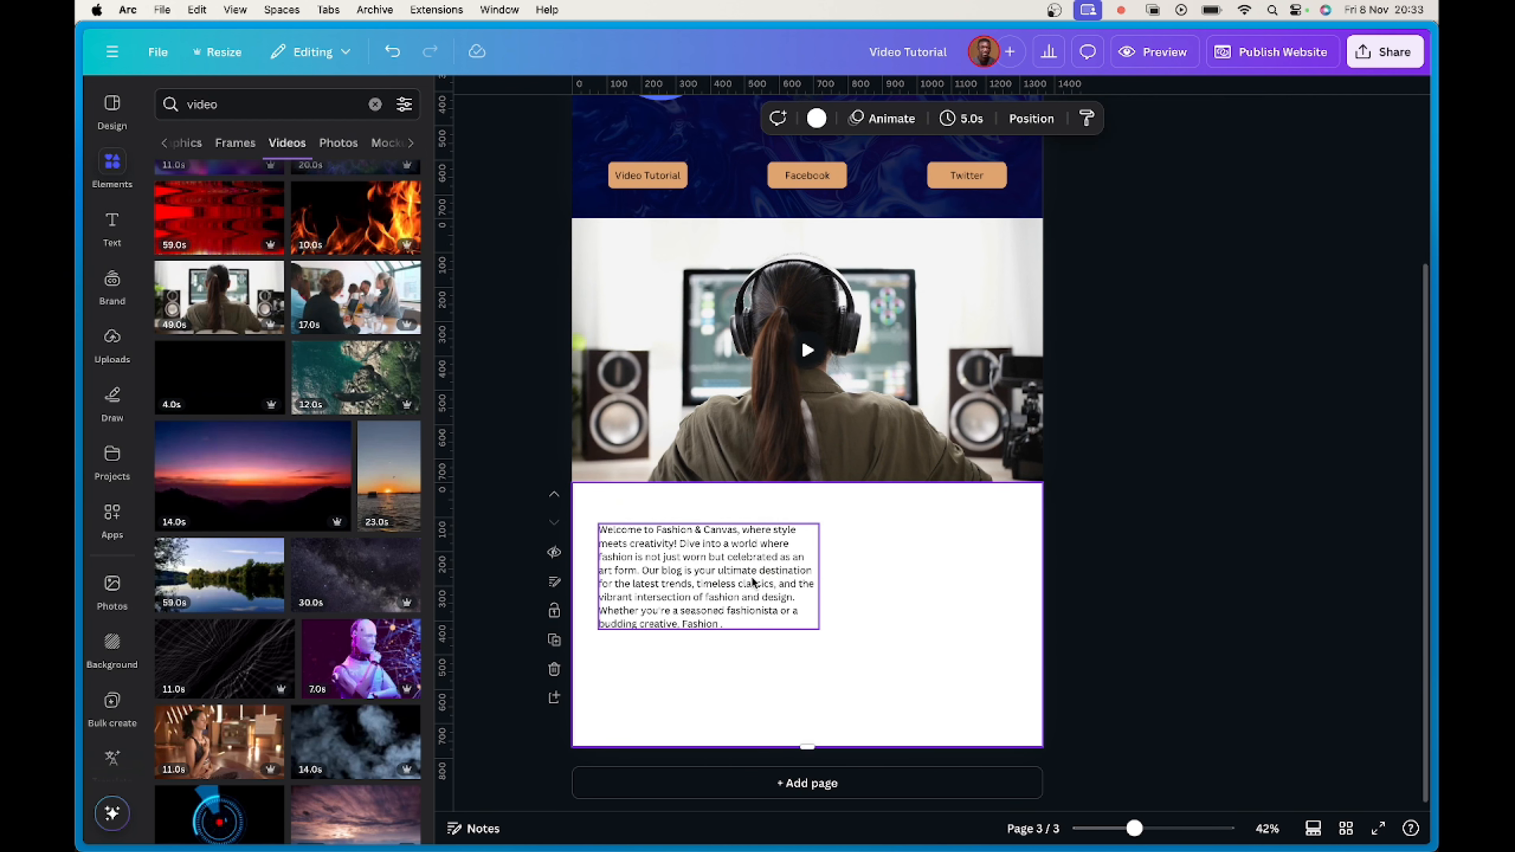
pyautogui.moveTo(754, 582)
pyautogui.mouseDown()
pyautogui.moveTo(743, 575)
pyautogui.moveTo(754, 586)
pyautogui.mouseUp()
pyautogui.click(882, 590)
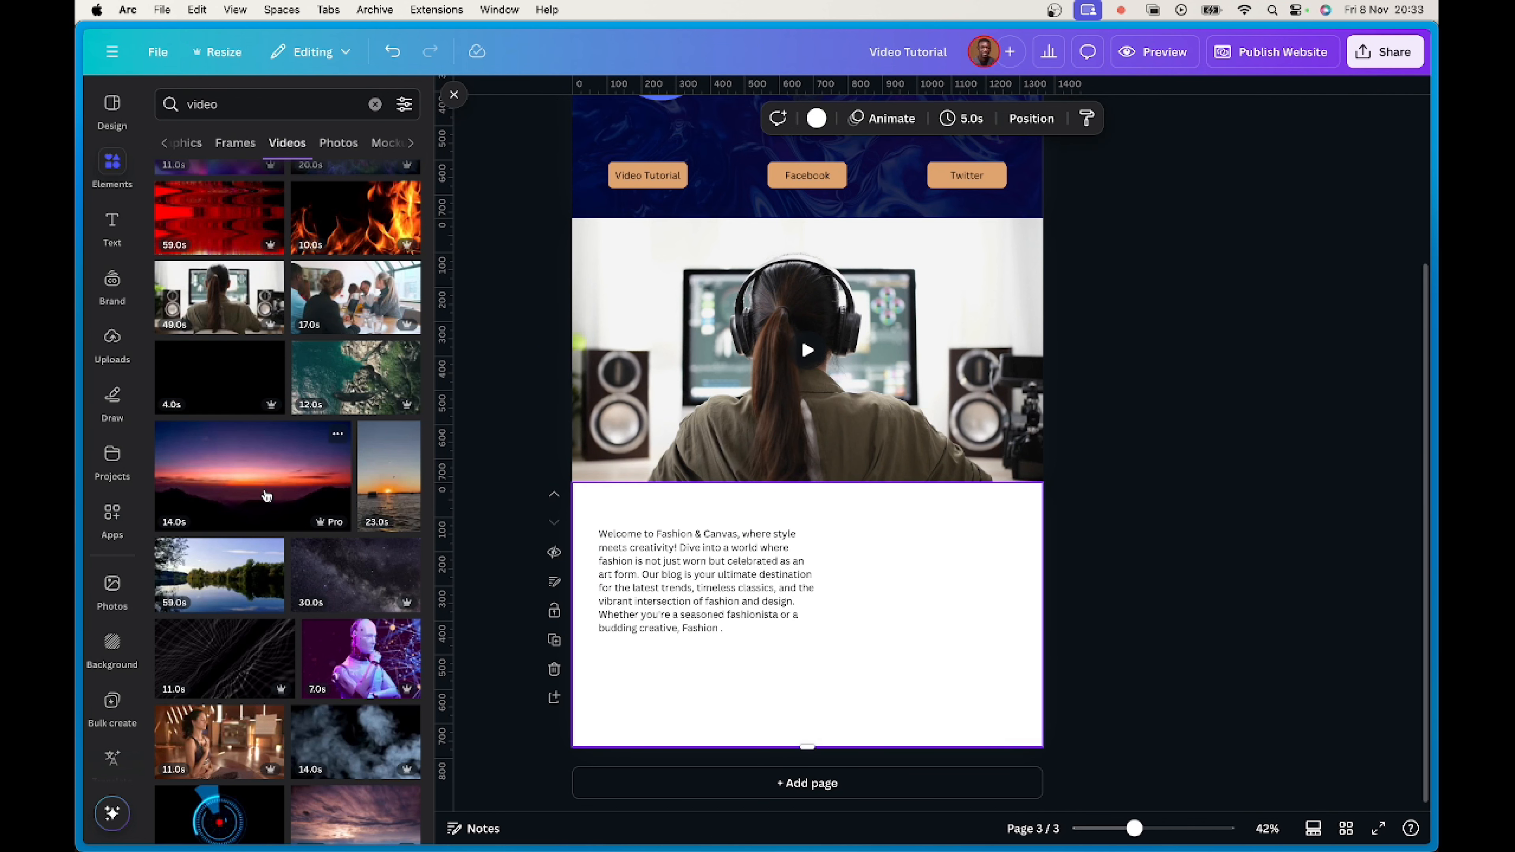
# Add the 7.0s purple robot video to the third page, scale it down and place it beside the paragraph.
pyautogui.click(325, 648)
pyautogui.moveTo(649, 615); pyautogui.dragTo(738, 612)
pyautogui.moveTo(885, 581); pyautogui.dragTo(955, 581)
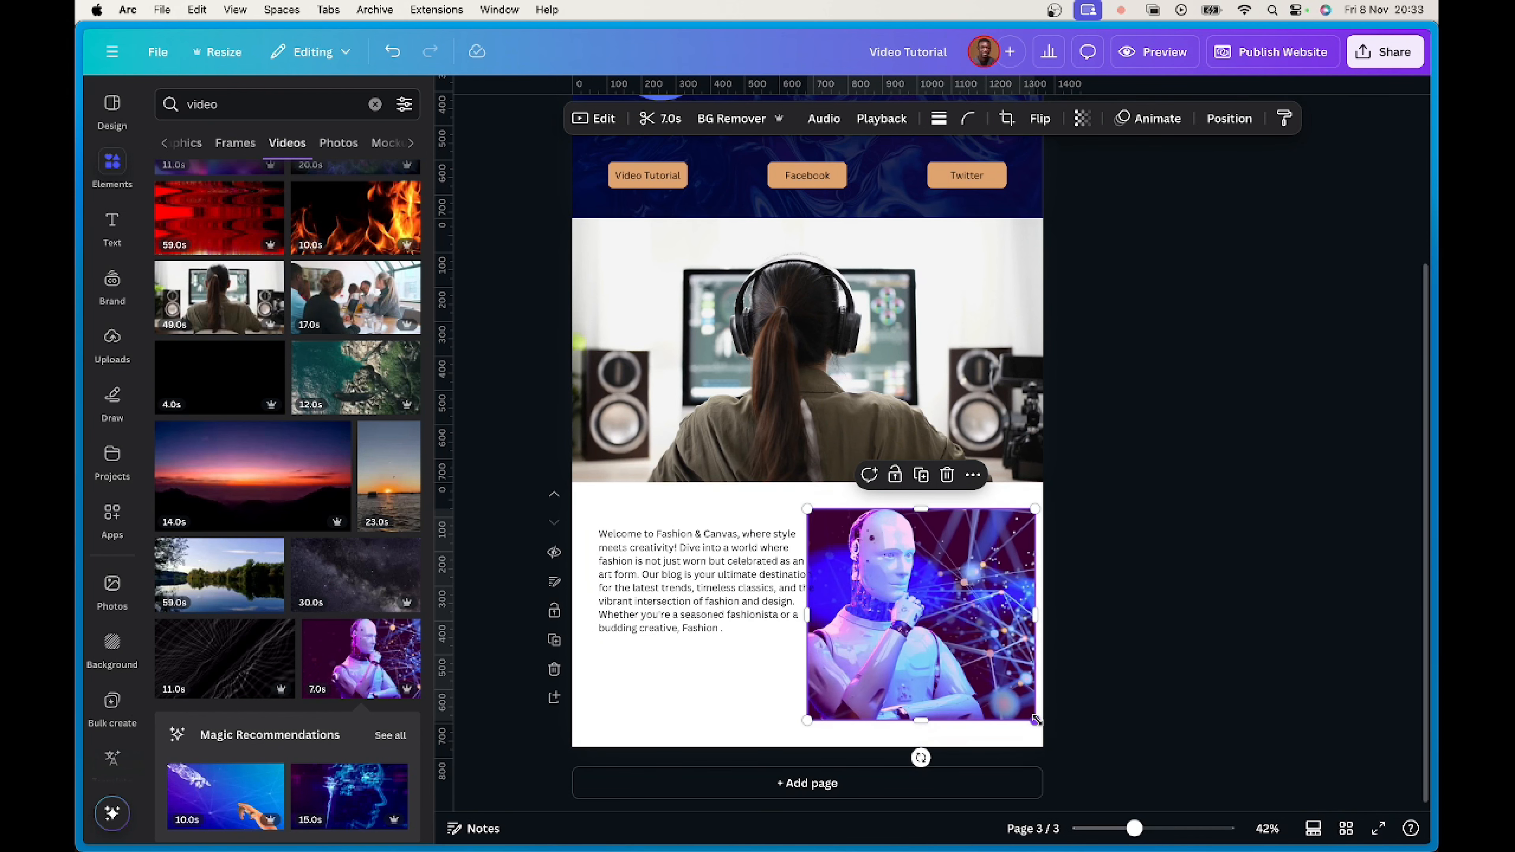
pyautogui.moveTo(1036, 721); pyautogui.dragTo(984, 676)
pyautogui.moveTo(914, 548); pyautogui.dragTo(950, 564)
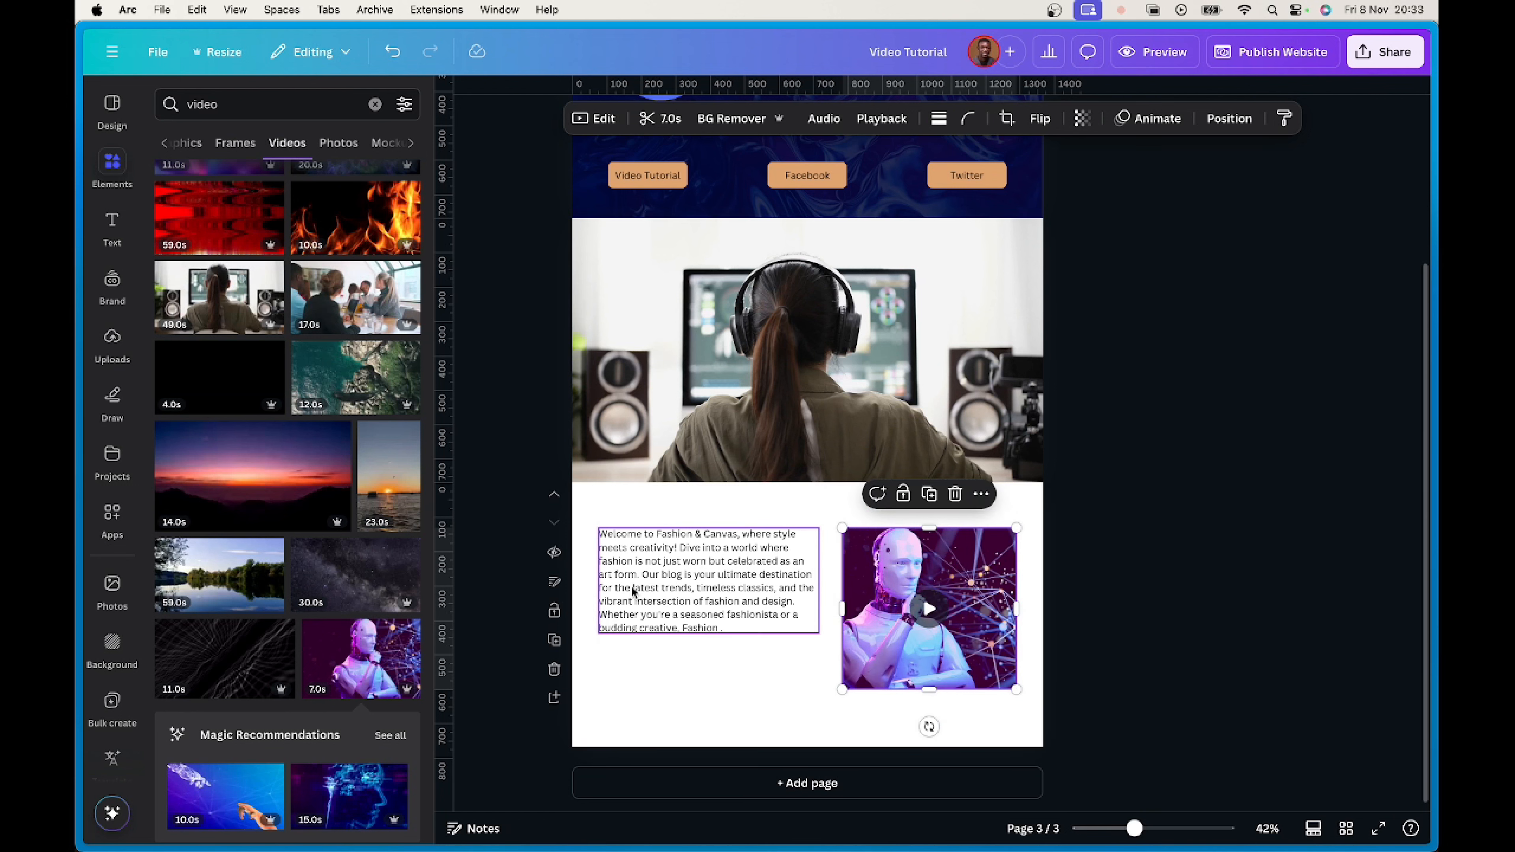
# Set the paragraph's letter spacing to 18 and line spacing to 1.76, and scale its text to size 21.1.
pyautogui.click(640, 600)
pyautogui.moveTo(820, 634); pyautogui.dragTo(807, 628)
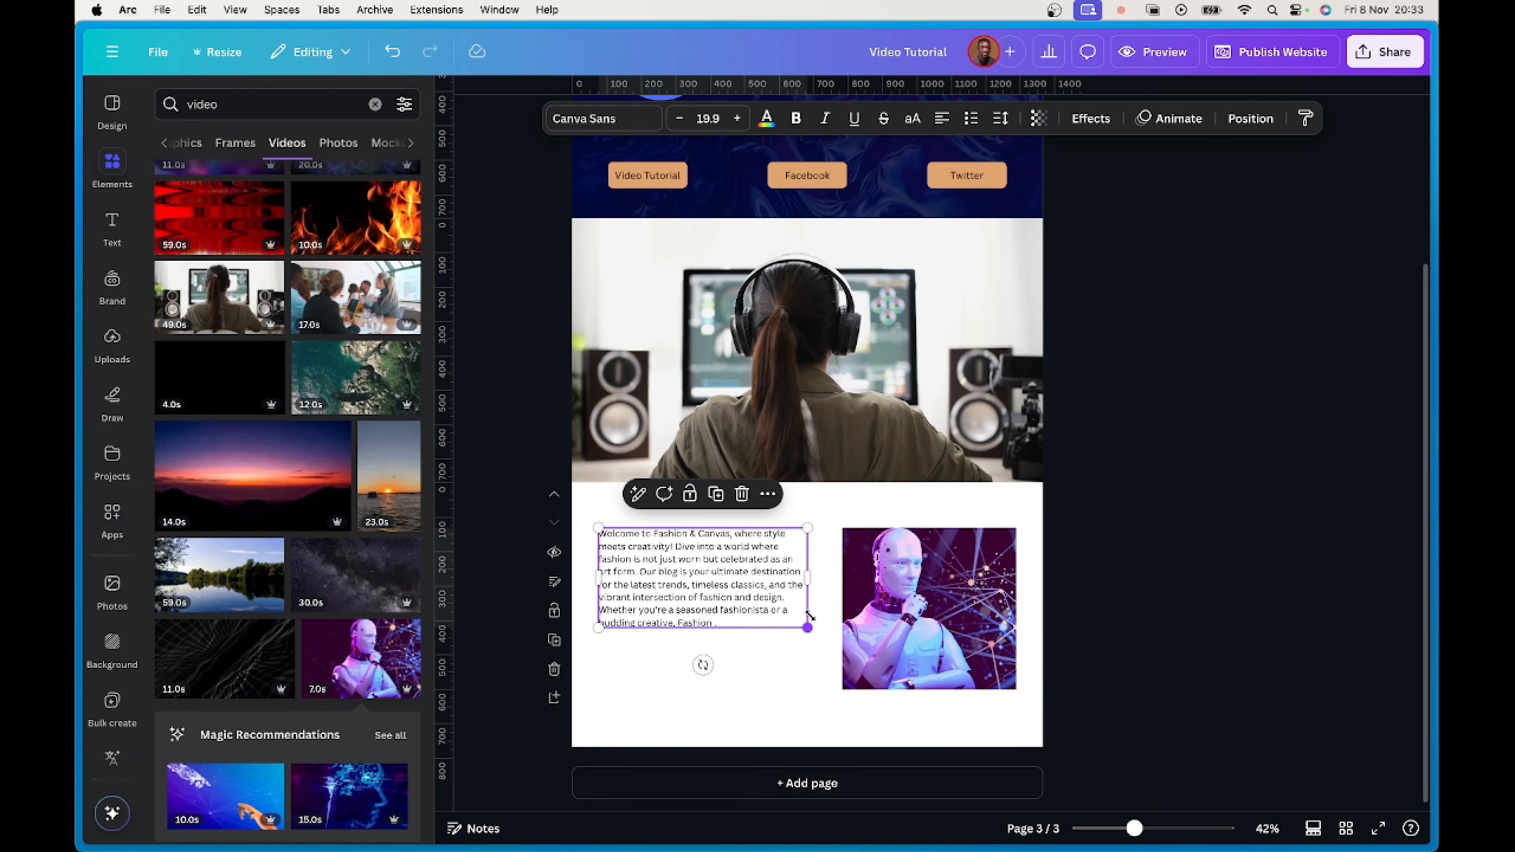
pyautogui.click(1000, 118)
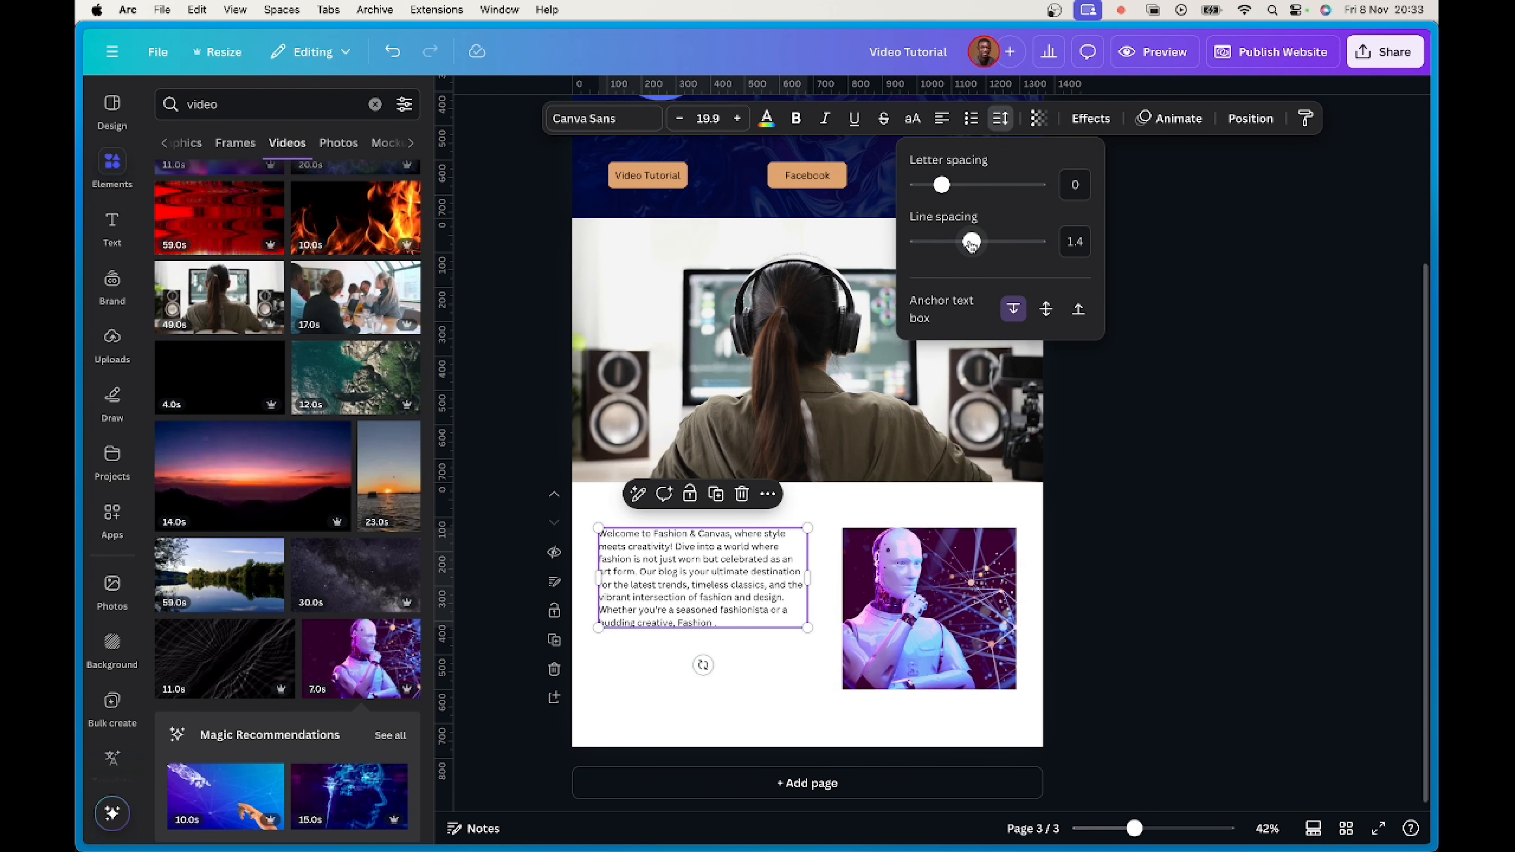
pyautogui.moveTo(943, 186)
pyautogui.mouseDown()
pyautogui.moveTo(957, 185)
pyautogui.moveTo(944, 187)
pyautogui.mouseUp()
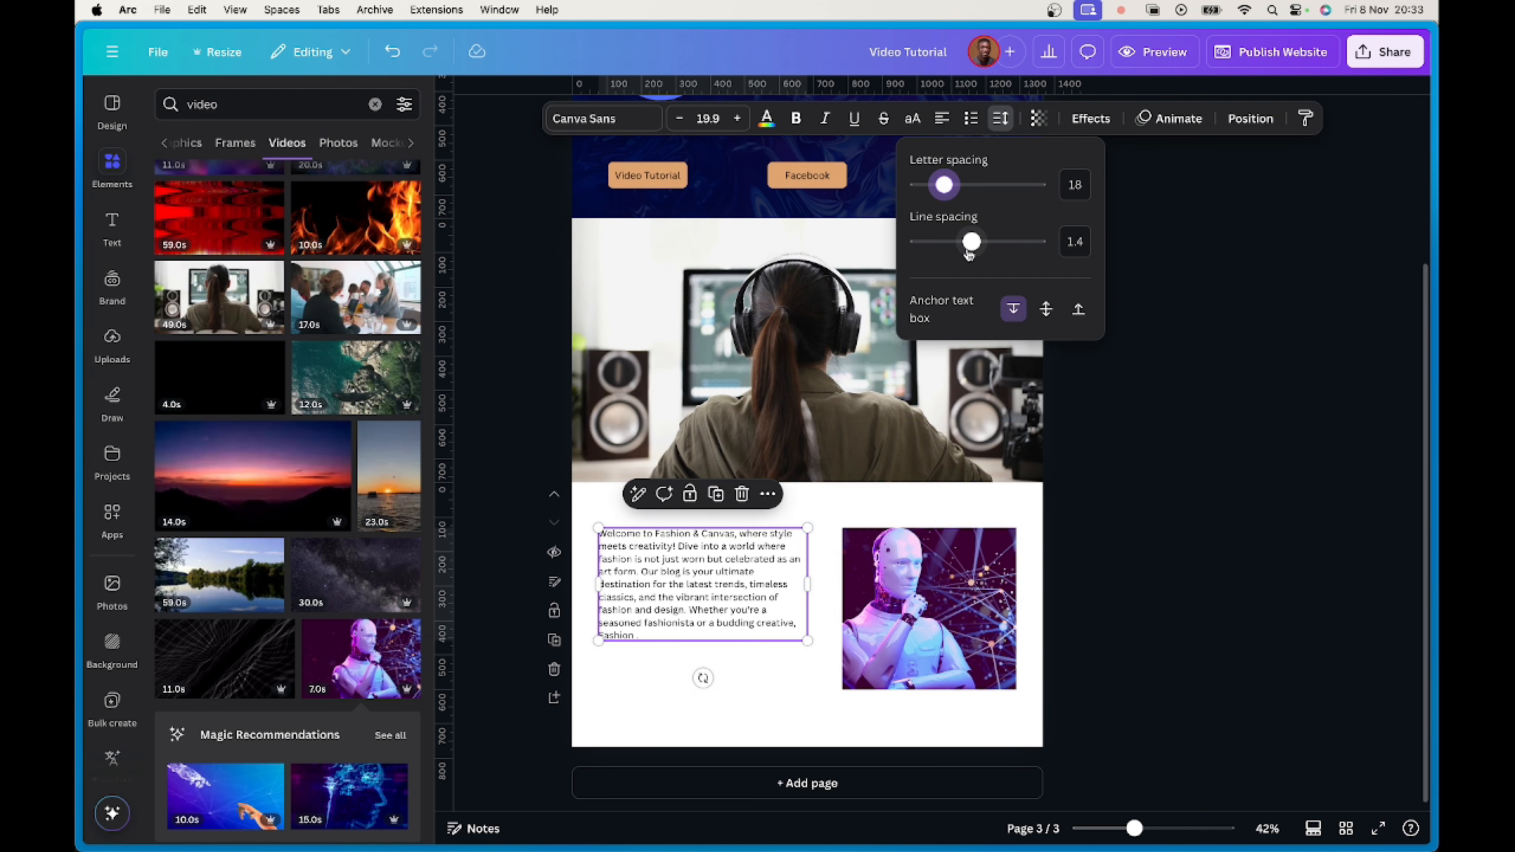
pyautogui.moveTo(970, 254); pyautogui.dragTo(993, 243)
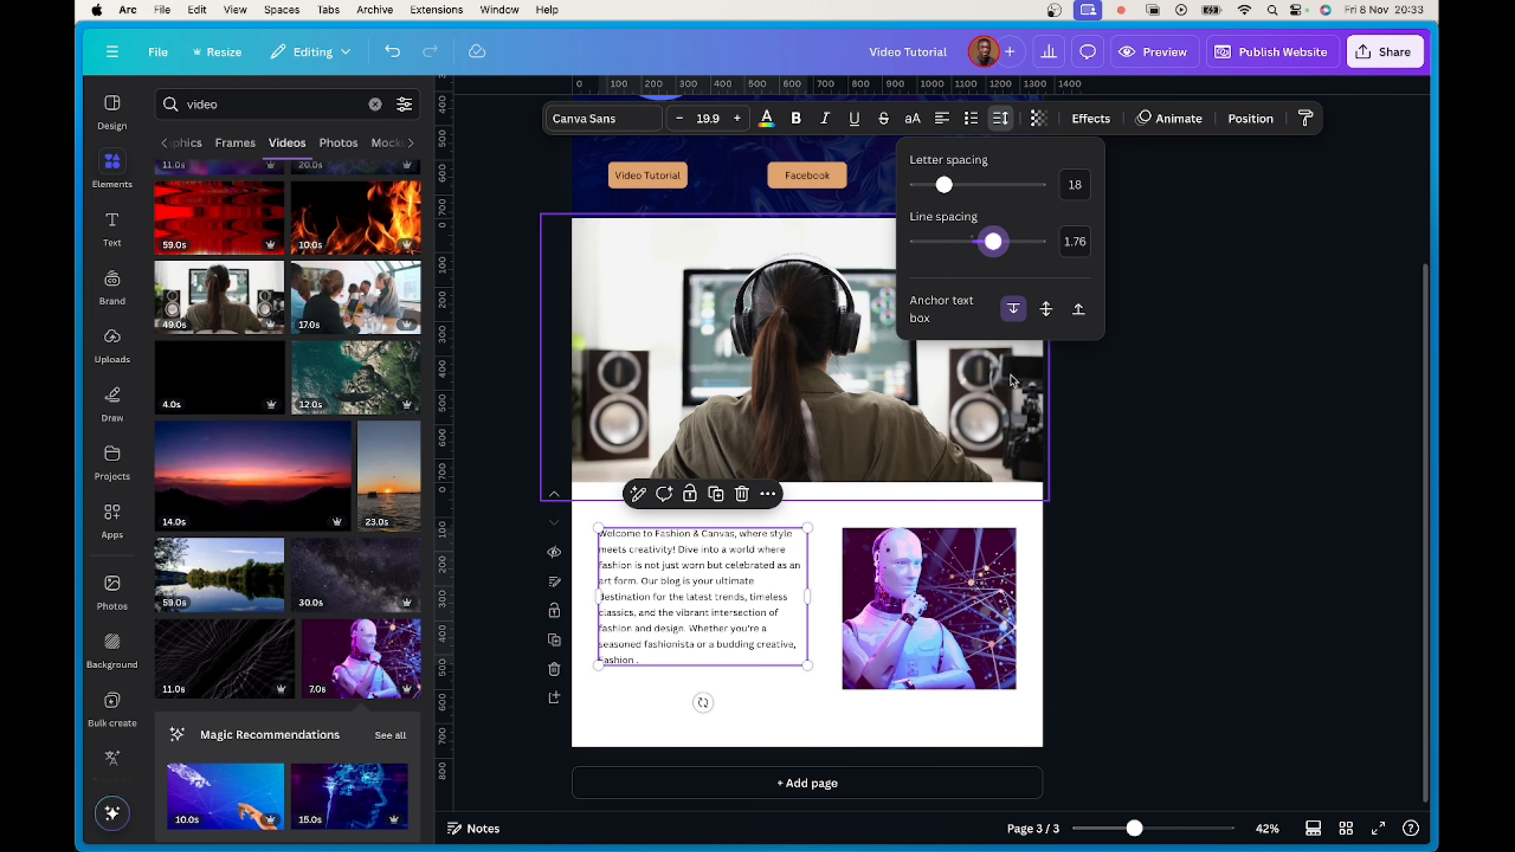
pyautogui.click(1126, 549)
pyautogui.click(837, 522)
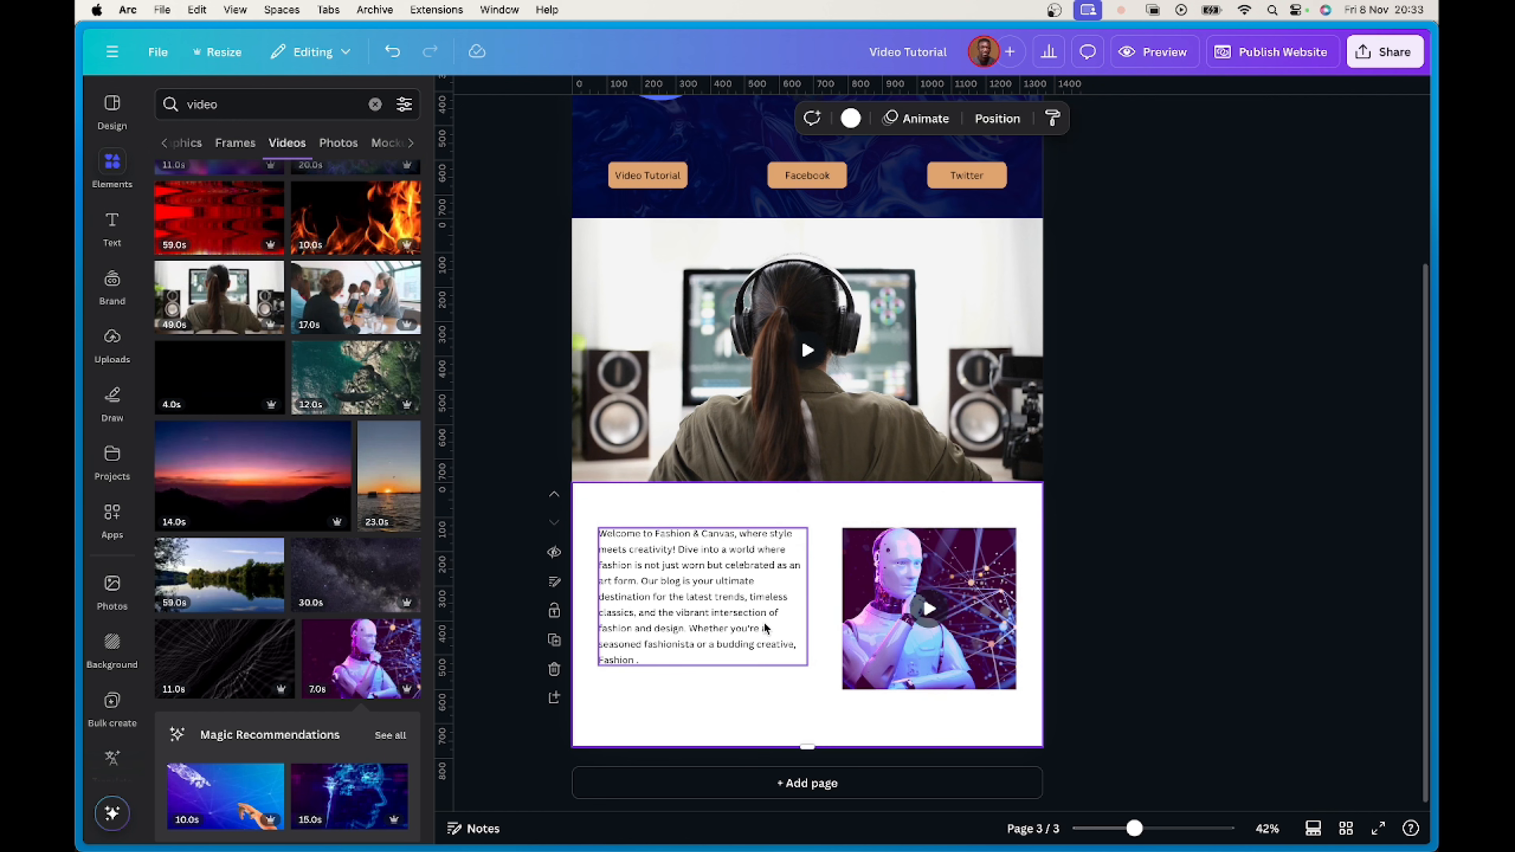
pyautogui.click(766, 629)
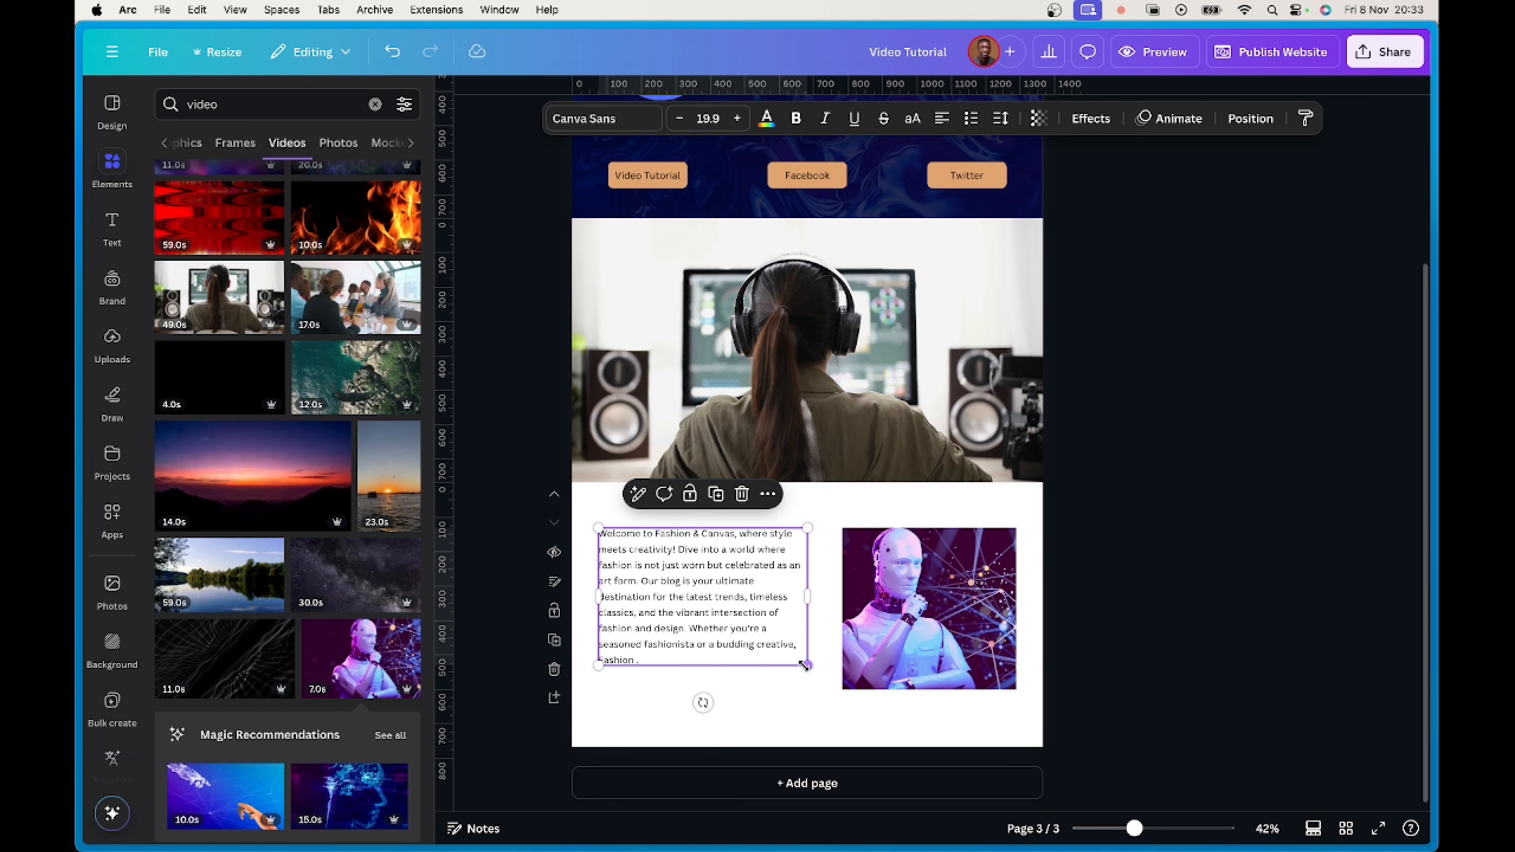
pyautogui.moveTo(805, 666); pyautogui.dragTo(813, 682)
# Play the robot video, and move it together with the paragraph slightly down the page.
pyautogui.click(929, 609)
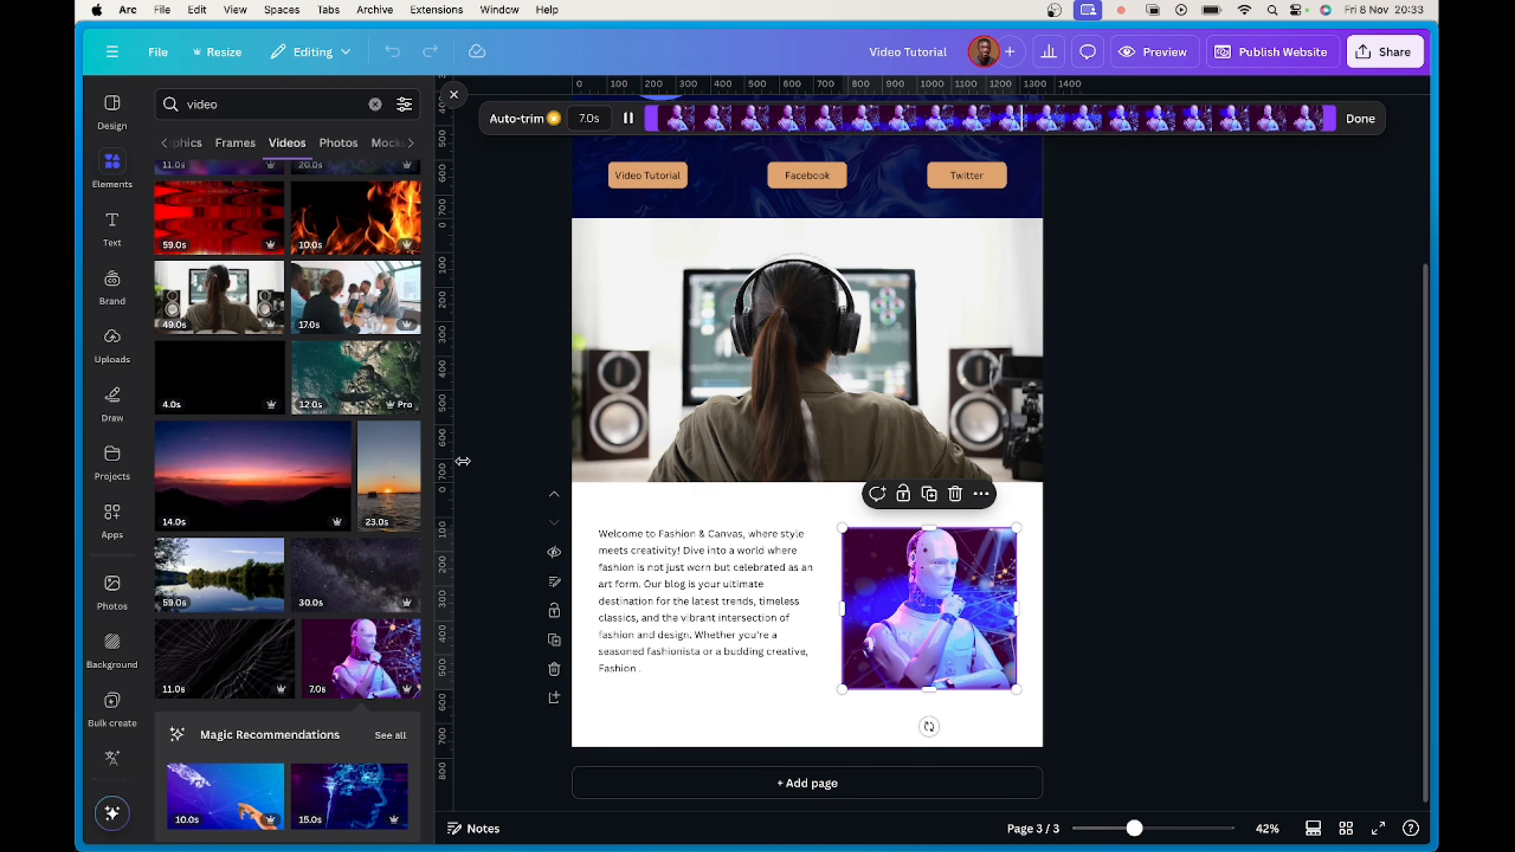
pyautogui.click(710, 537)
pyautogui.keyDown('shift'); pyautogui.click(921, 560); pyautogui.keyUp('shift')
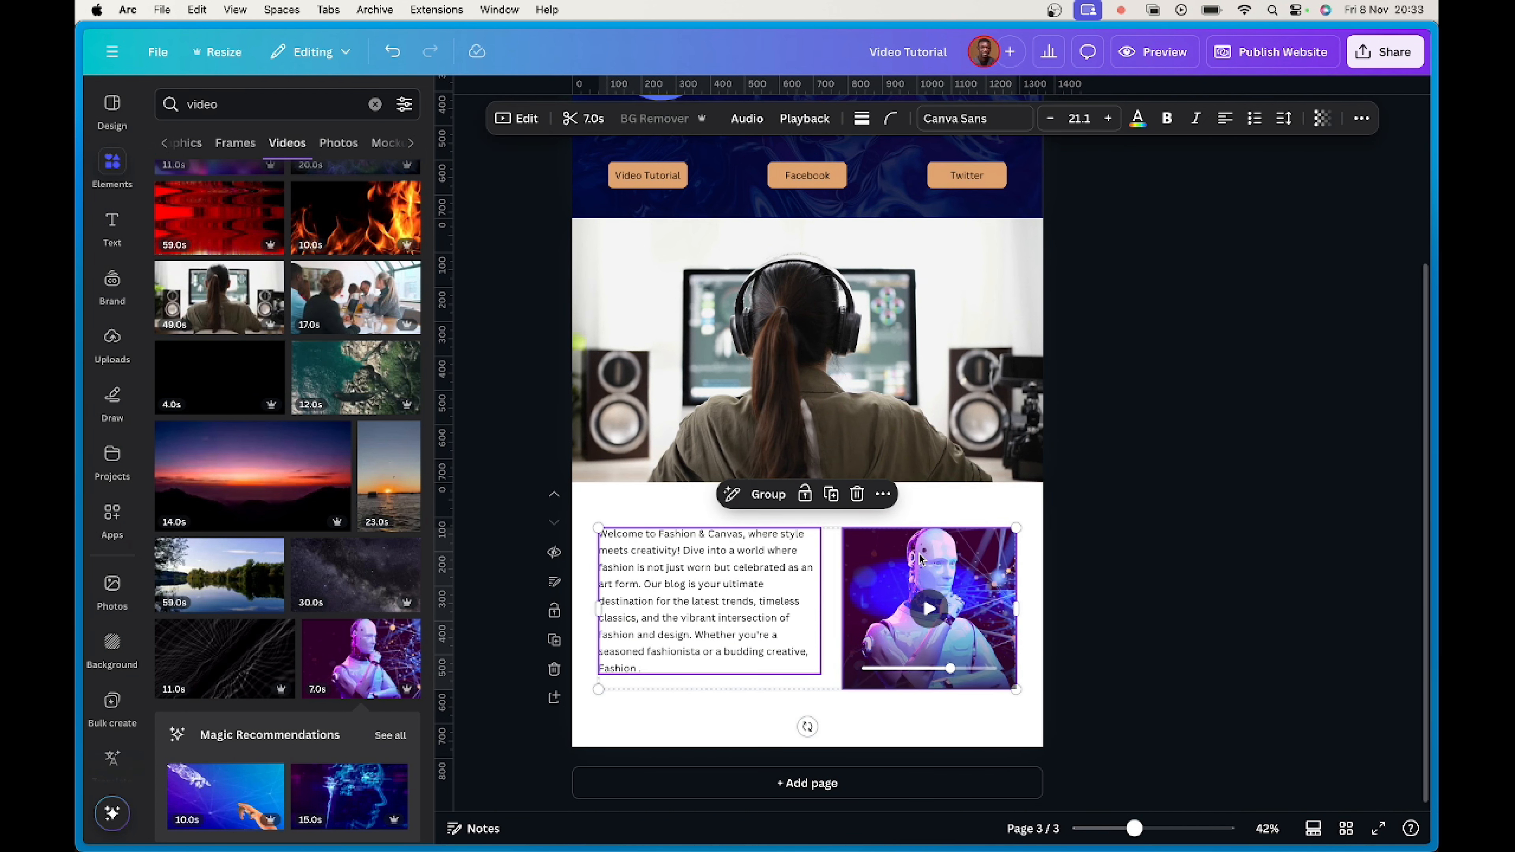
pyautogui.moveTo(921, 560); pyautogui.dragTo(920, 584)
pyautogui.click(971, 523)
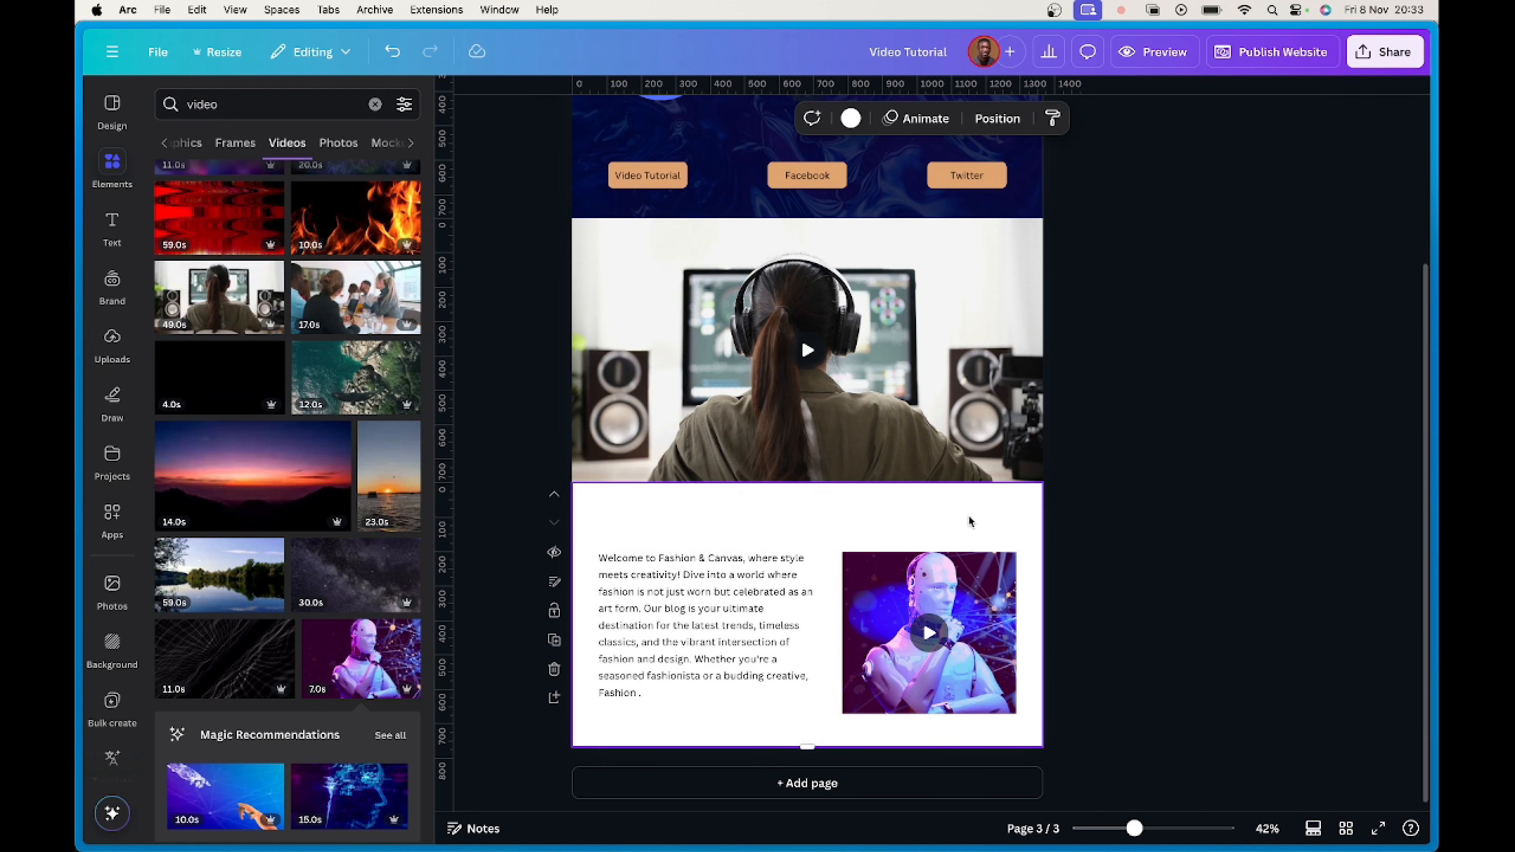
# Add a "What I love to do" heading at size 39.7 above the paragraph, aligned with its left edge.
pyautogui.click(647, 575)
pyautogui.press('t')
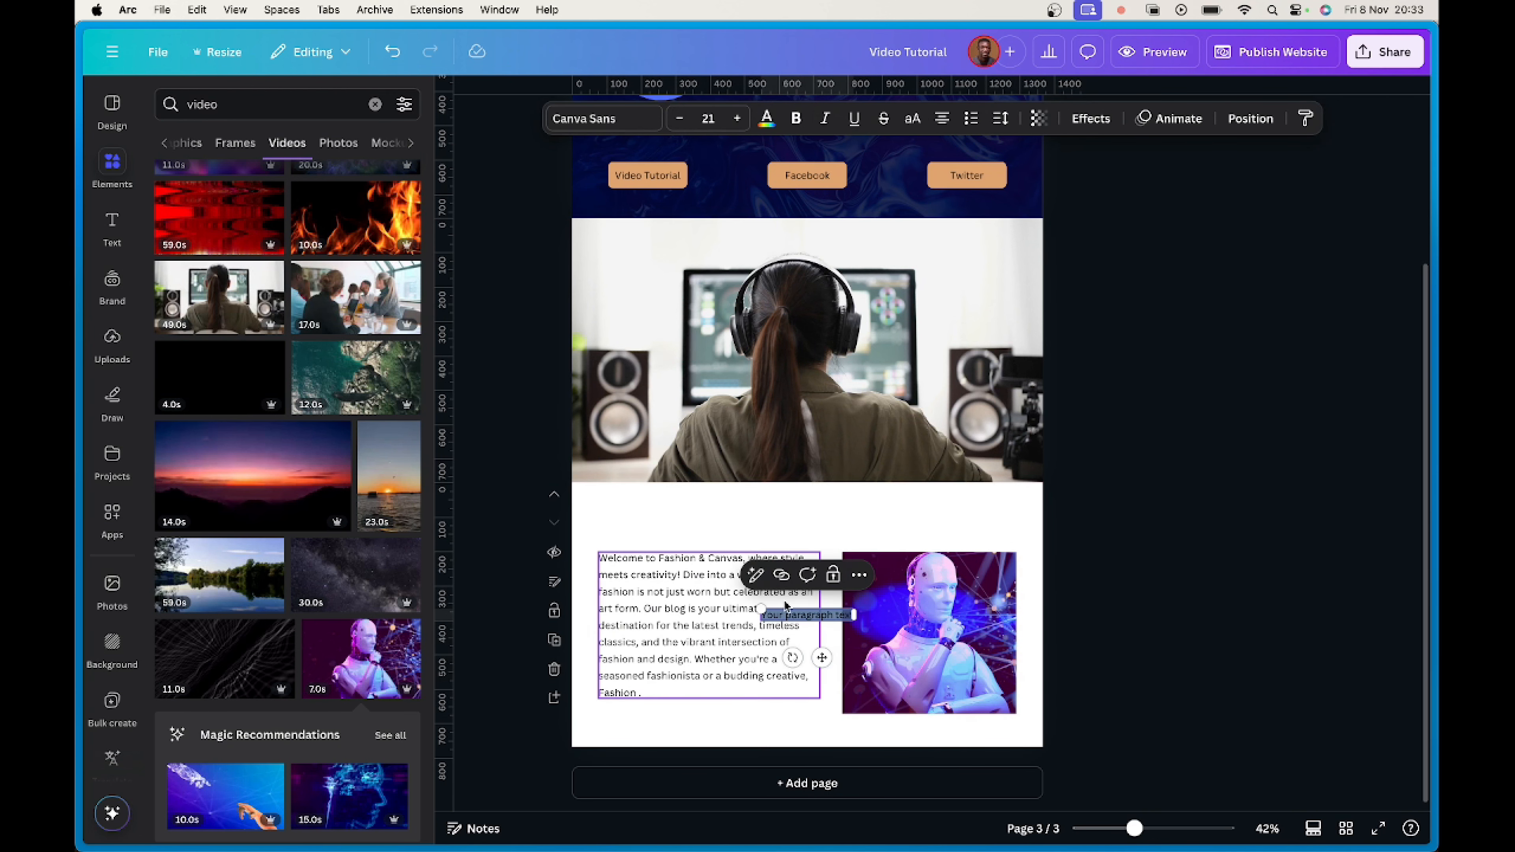
pyautogui.moveTo(822, 658); pyautogui.dragTo(659, 576)
pyautogui.moveTo(696, 525); pyautogui.dragTo(777, 518)
pyautogui.doubleClick(666, 531)
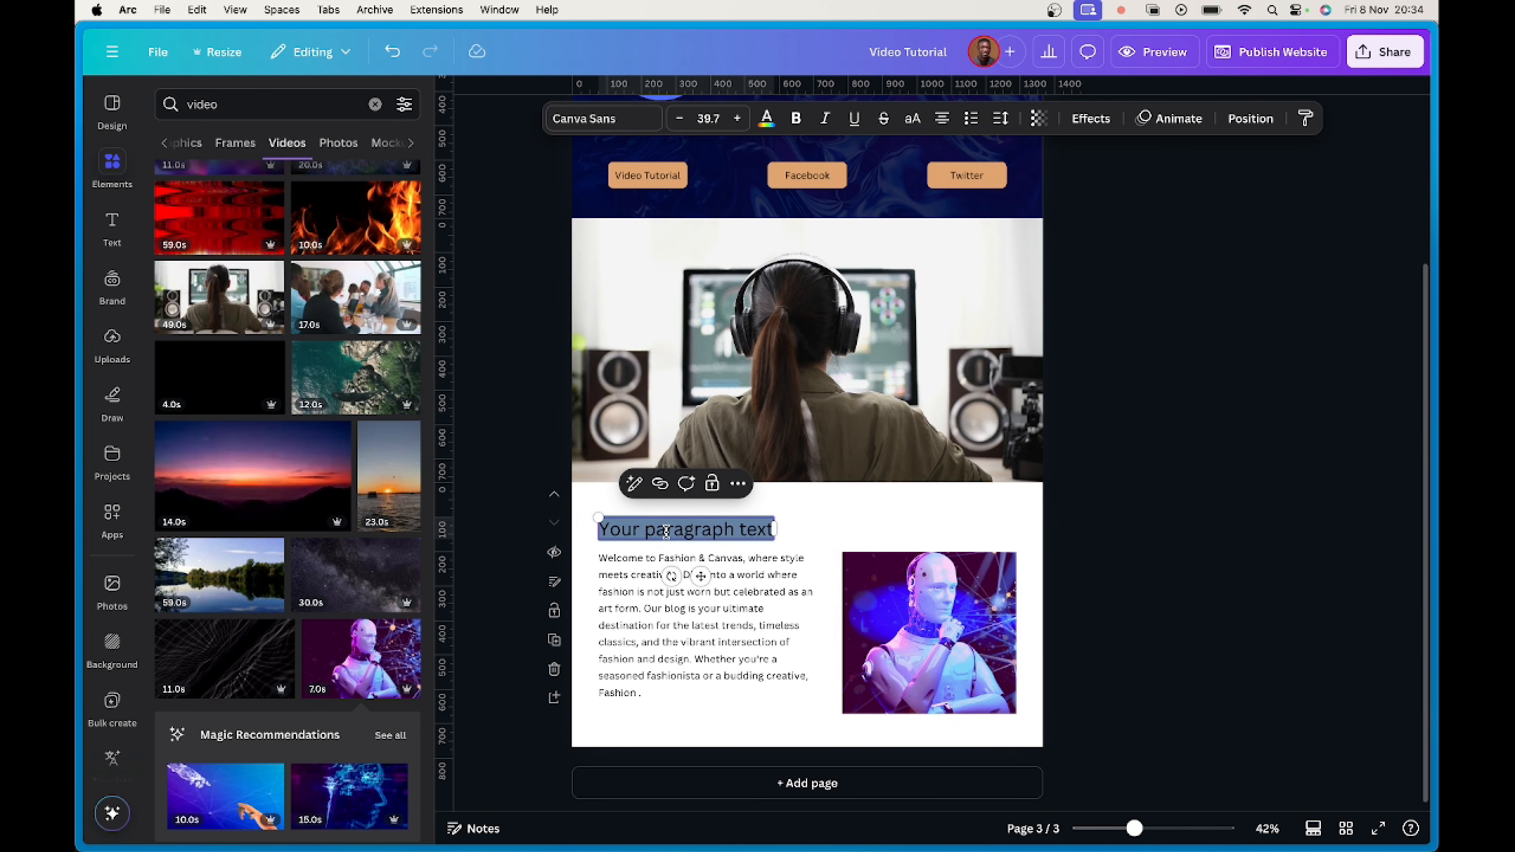
pyautogui.write('What I love to do')
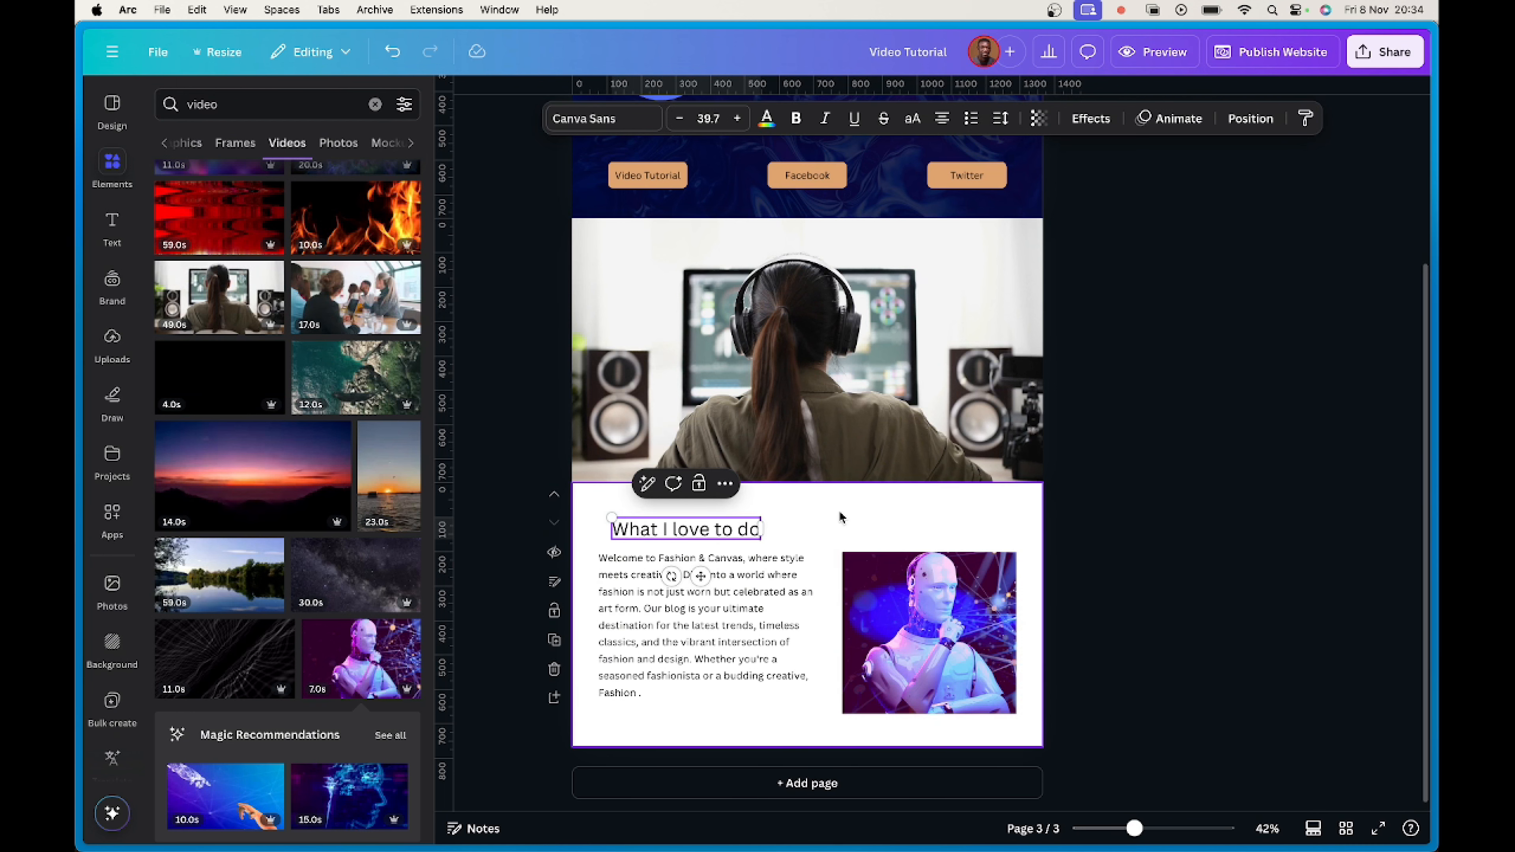
pyautogui.moveTo(663, 529); pyautogui.dragTo(652, 530)
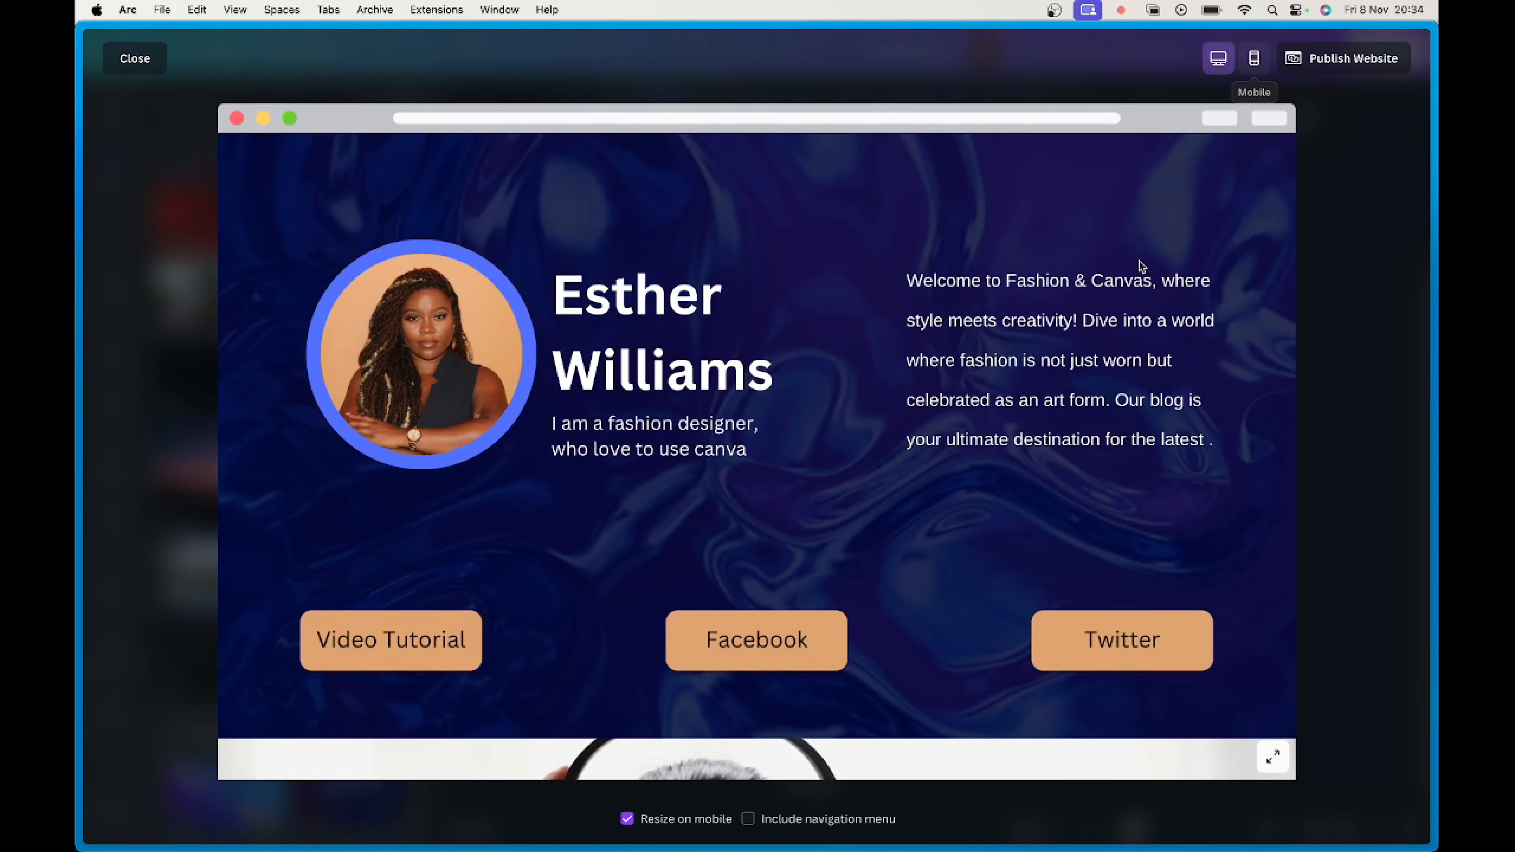
# Review all website sections in the desktop preview and the mobile preview, and return to the editor.
pyautogui.scroll(-6, 1041, 541)
pyautogui.scroll(-10, 1041, 545)
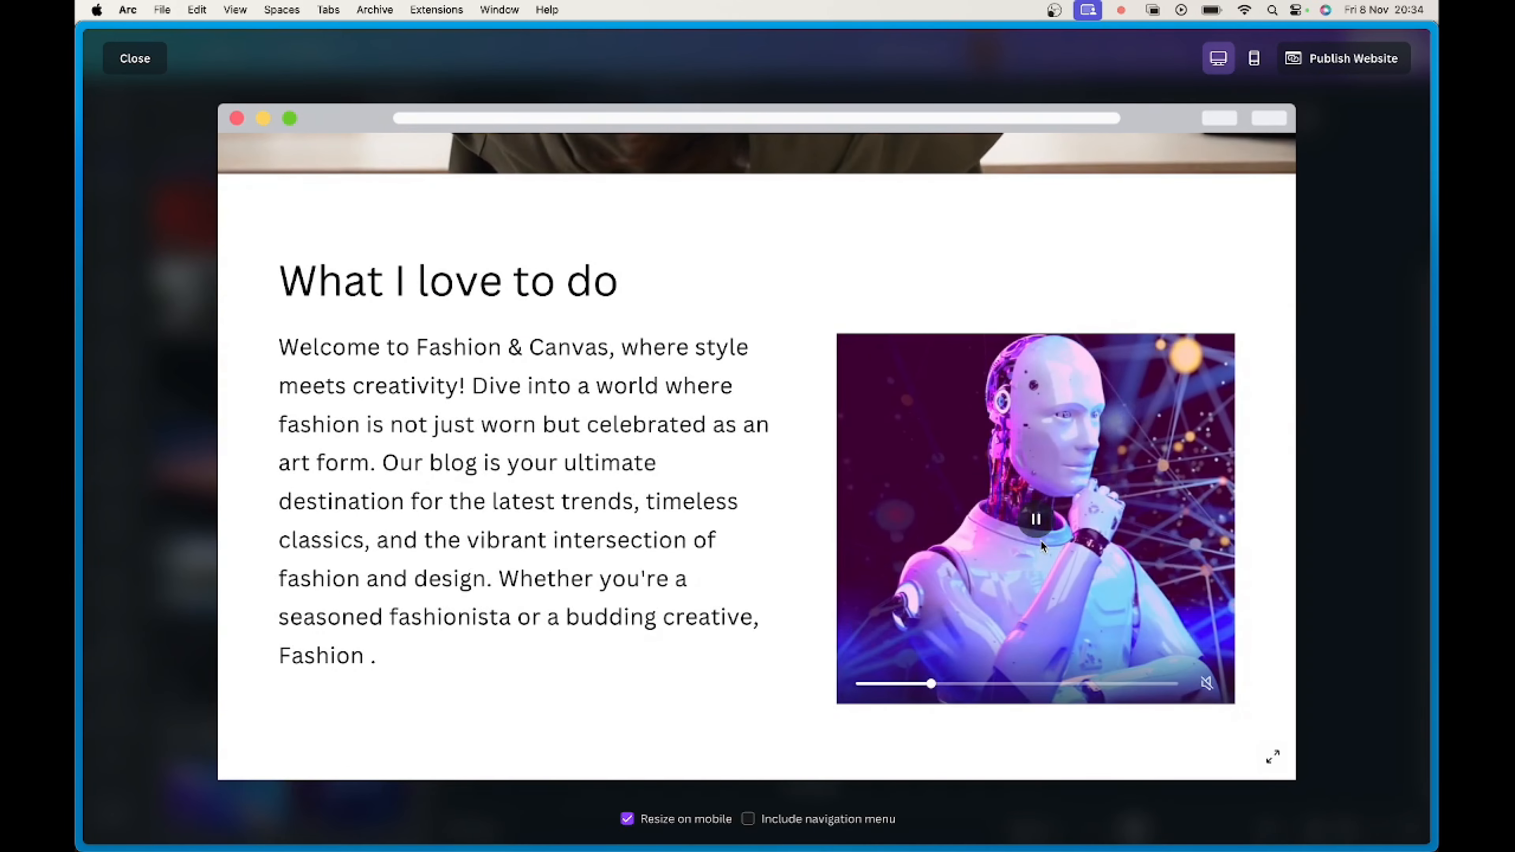
pyautogui.click(1255, 64)
pyautogui.scroll(-2, 850, 382)
pyautogui.scroll(-8, 848, 398)
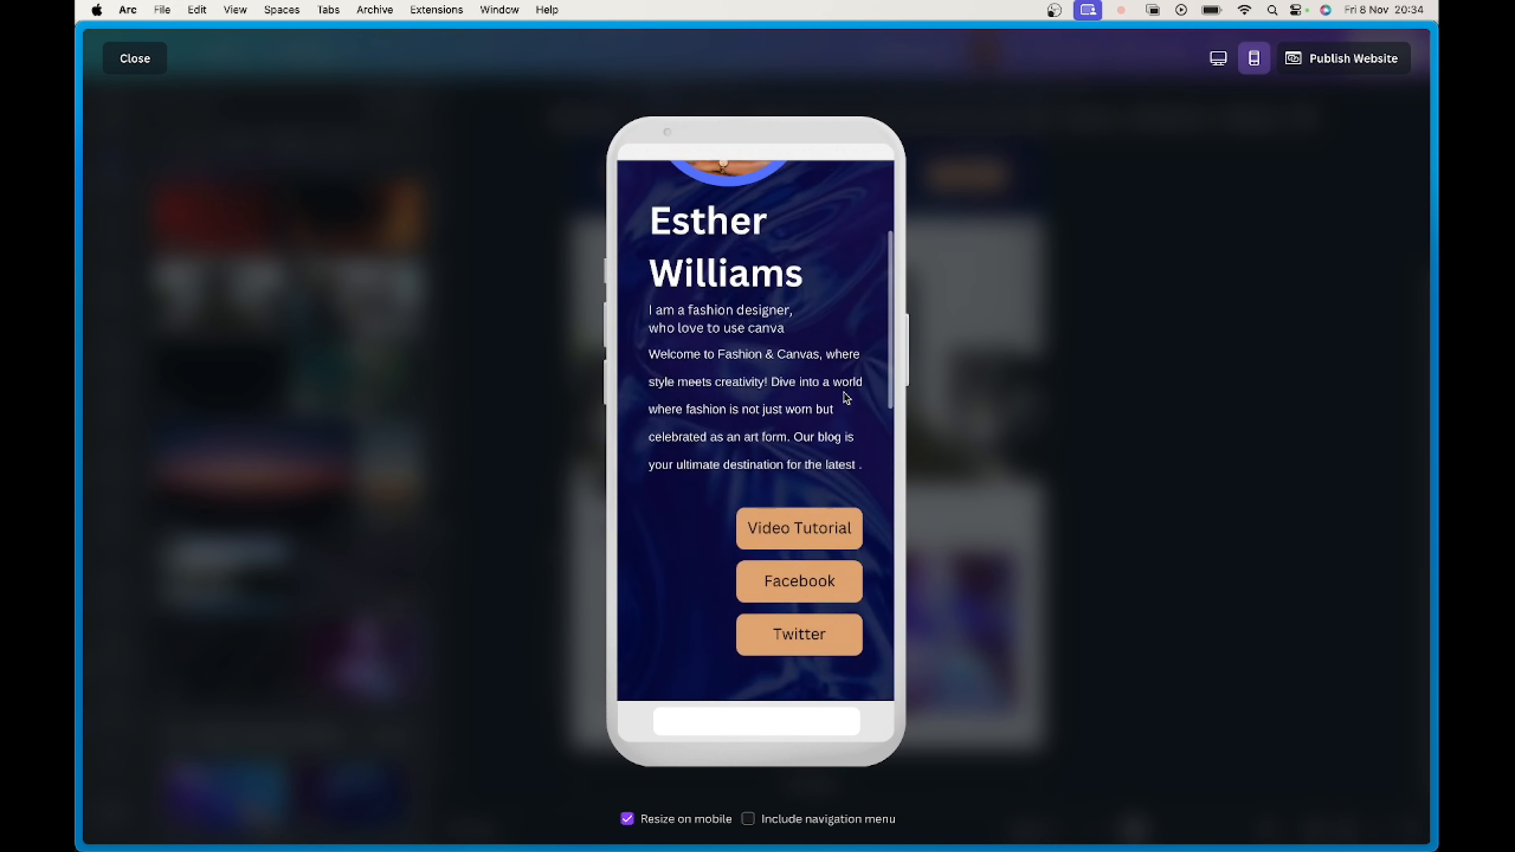
pyautogui.scroll(-8, 846, 397)
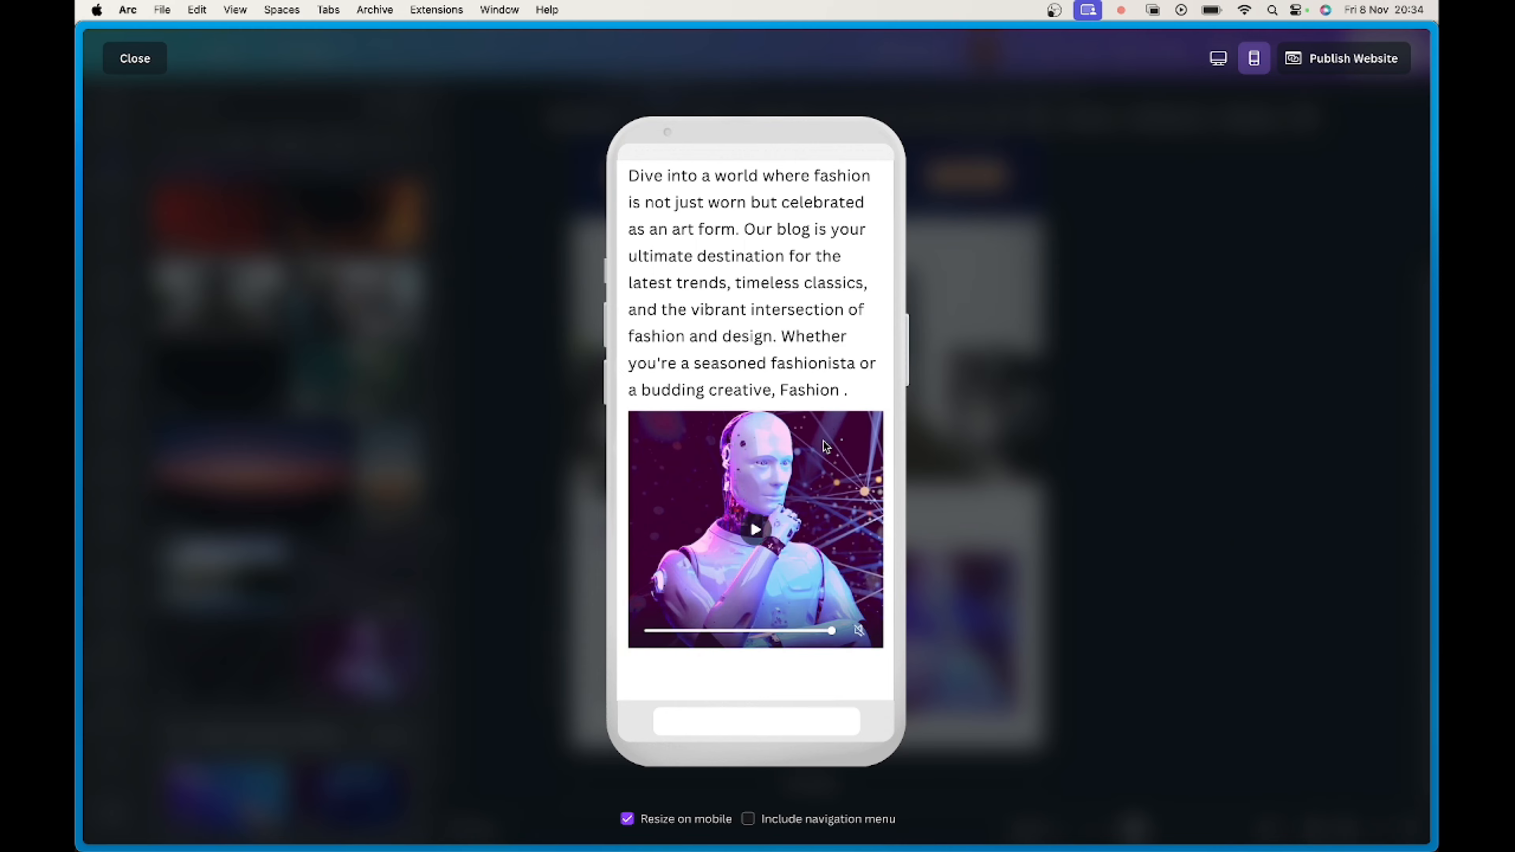
pyautogui.scroll(15, 751, 519)
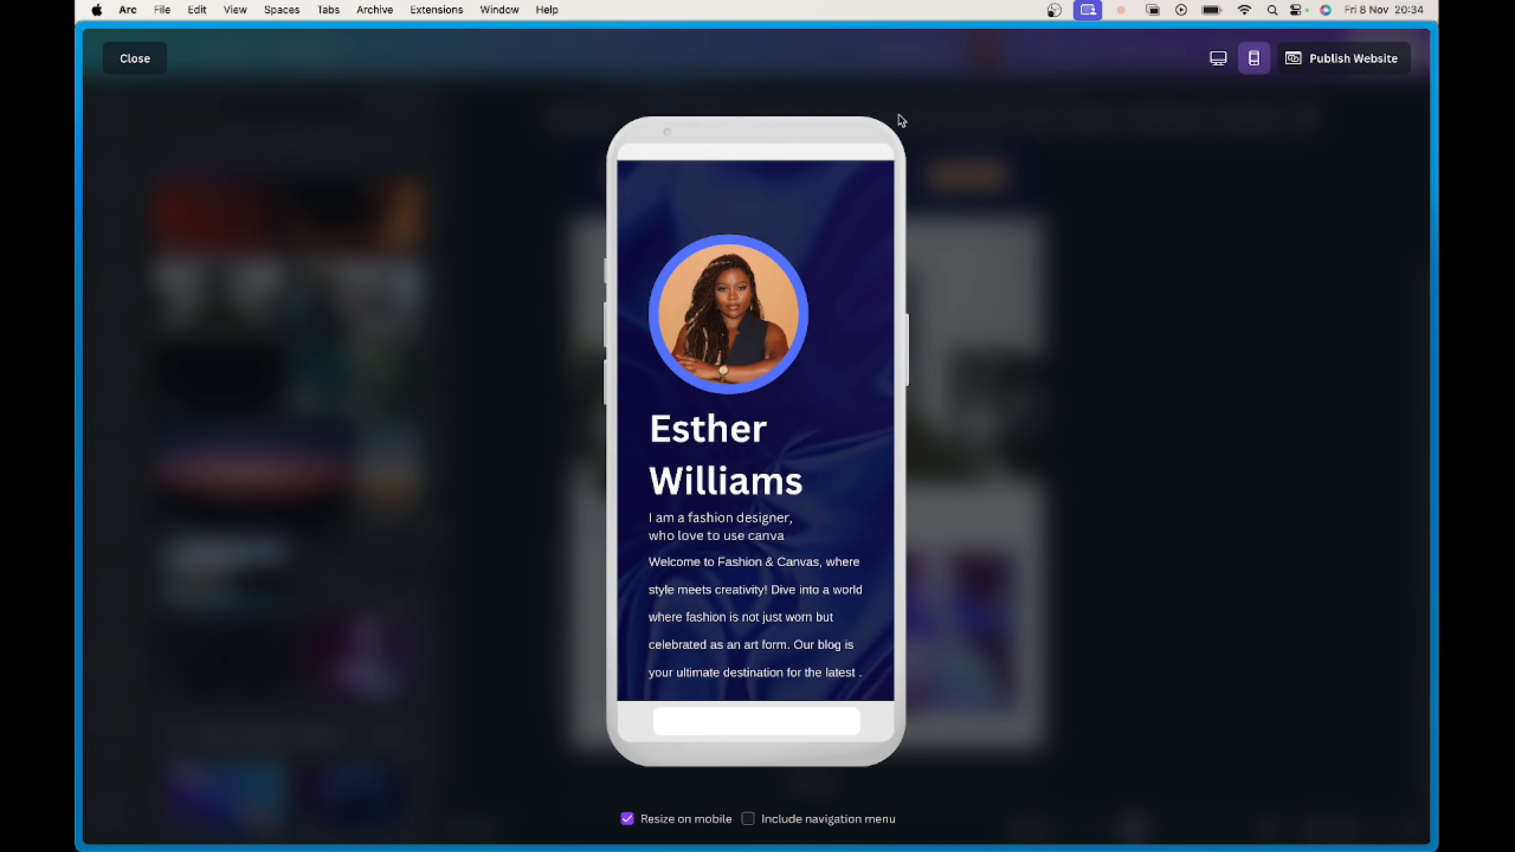
pyautogui.click(127, 58)
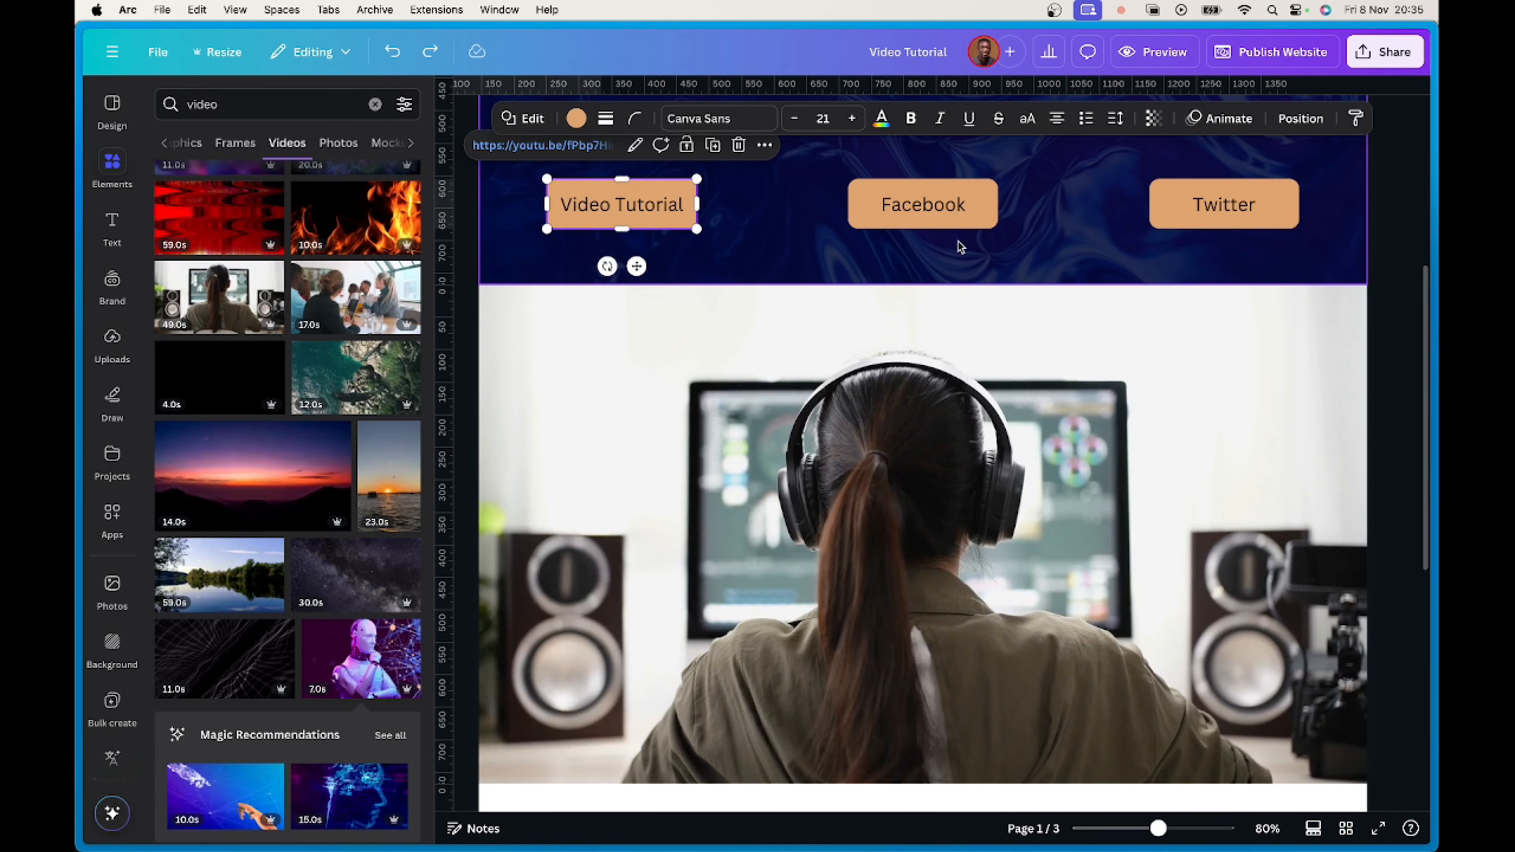
pyautogui.scroll(3, 930, 396)
pyautogui.click(900, 358)
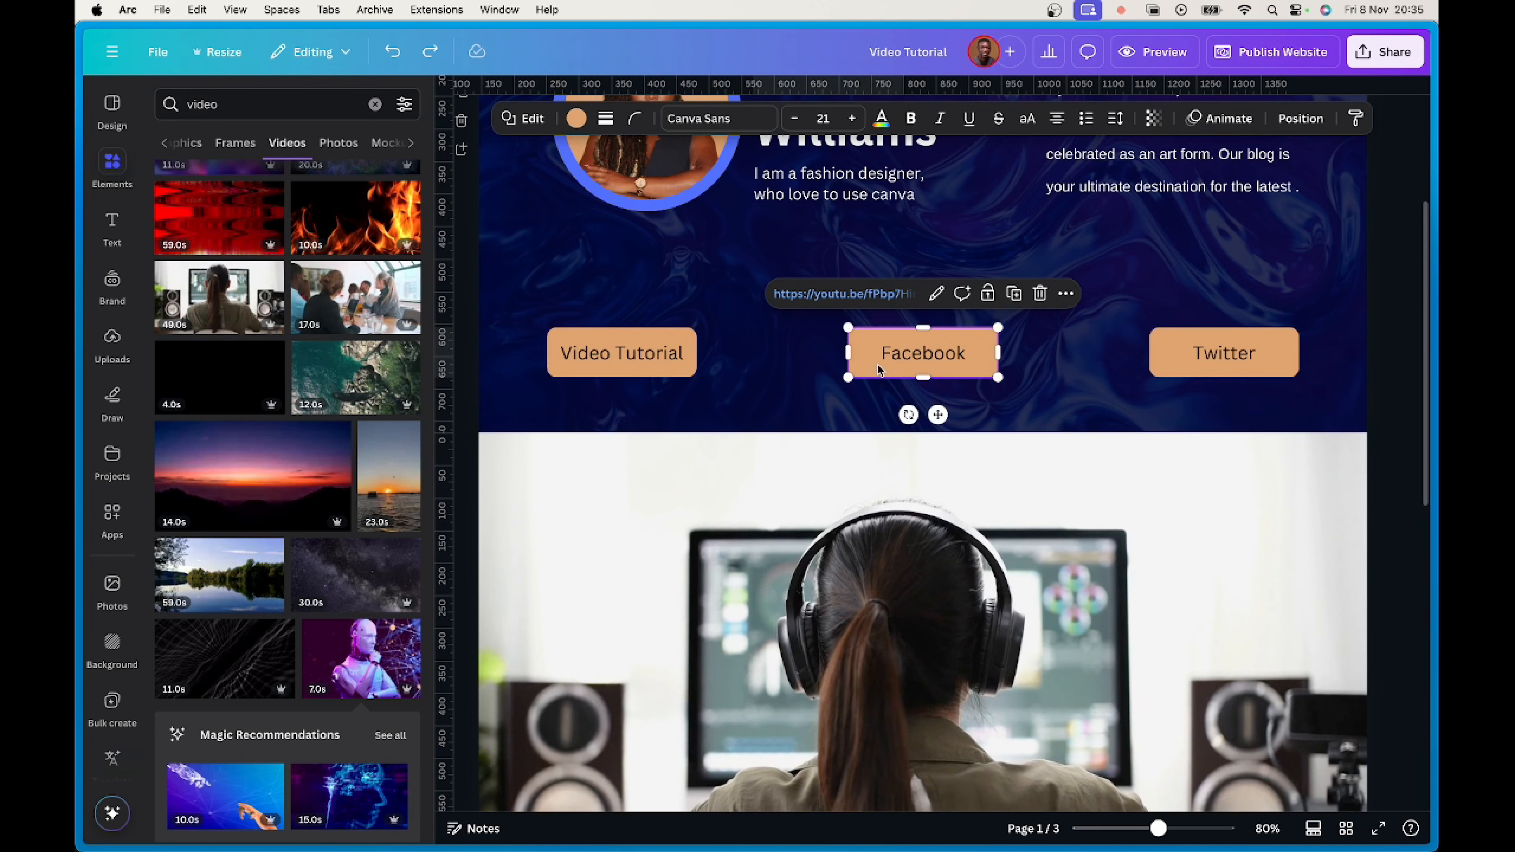
pyautogui.keyDown('shift'); pyautogui.click(644, 351); pyautogui.keyUp('shift')
pyautogui.keyDown('shift'); pyautogui.click(1201, 356); pyautogui.keyUp('shift')
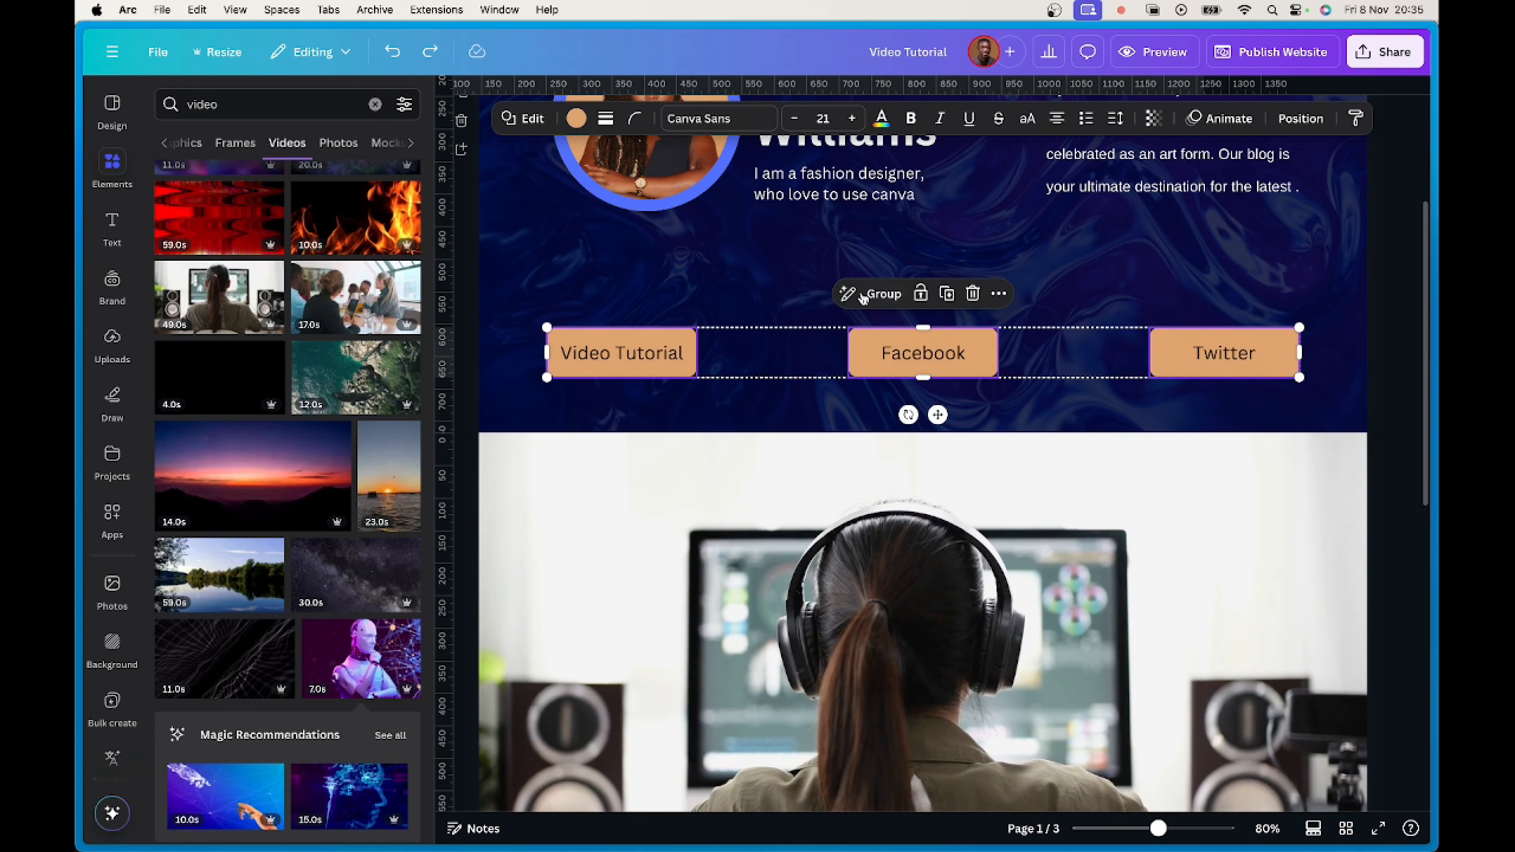
pyautogui.click(826, 327)
pyautogui.click(913, 353)
pyautogui.click(1195, 361)
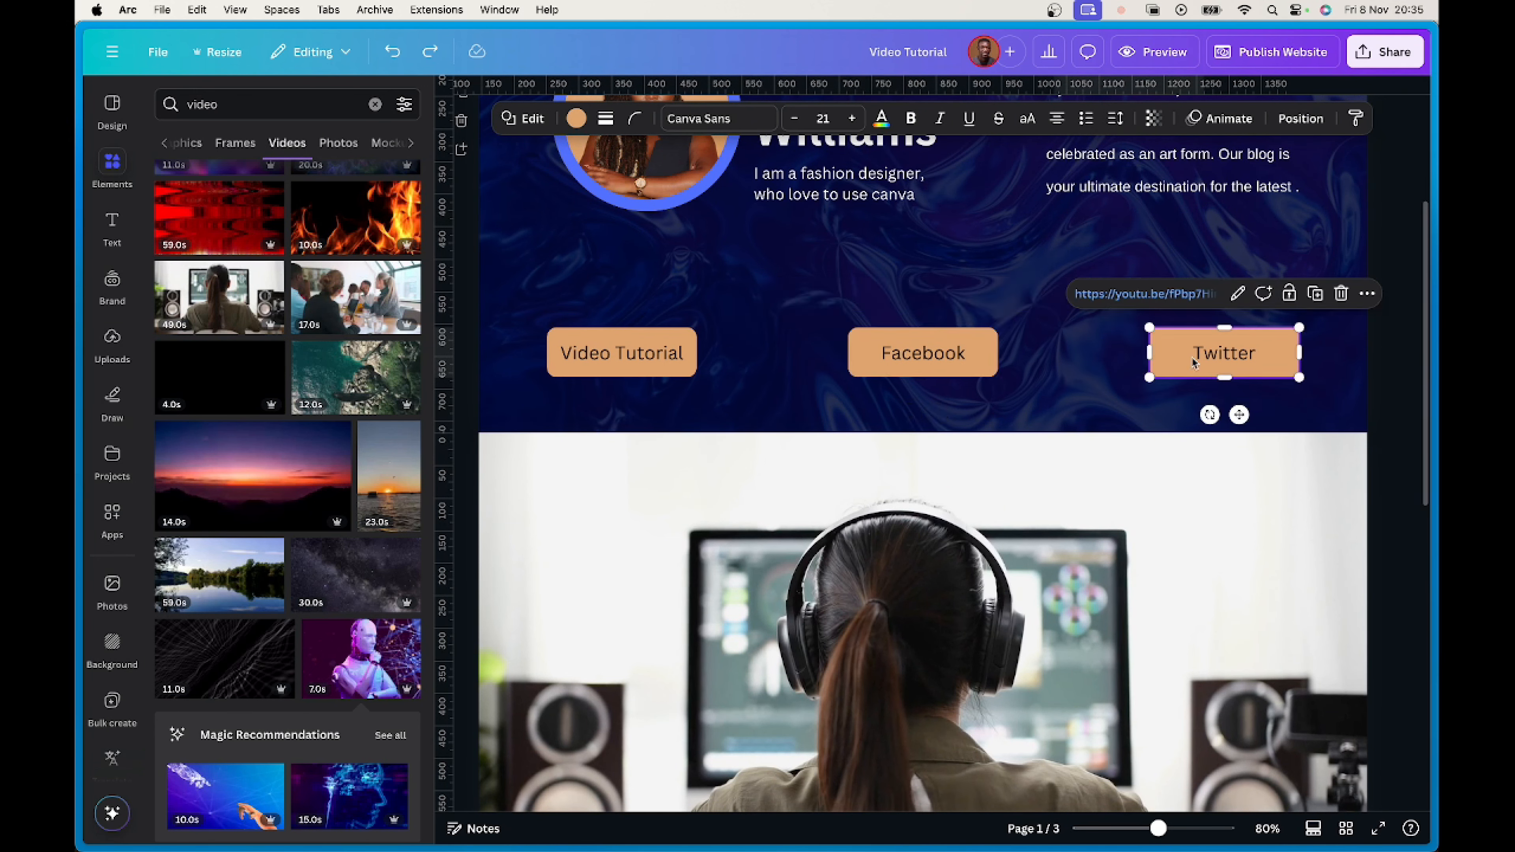
pyautogui.scroll(3, 919, 370)
pyautogui.click(913, 463)
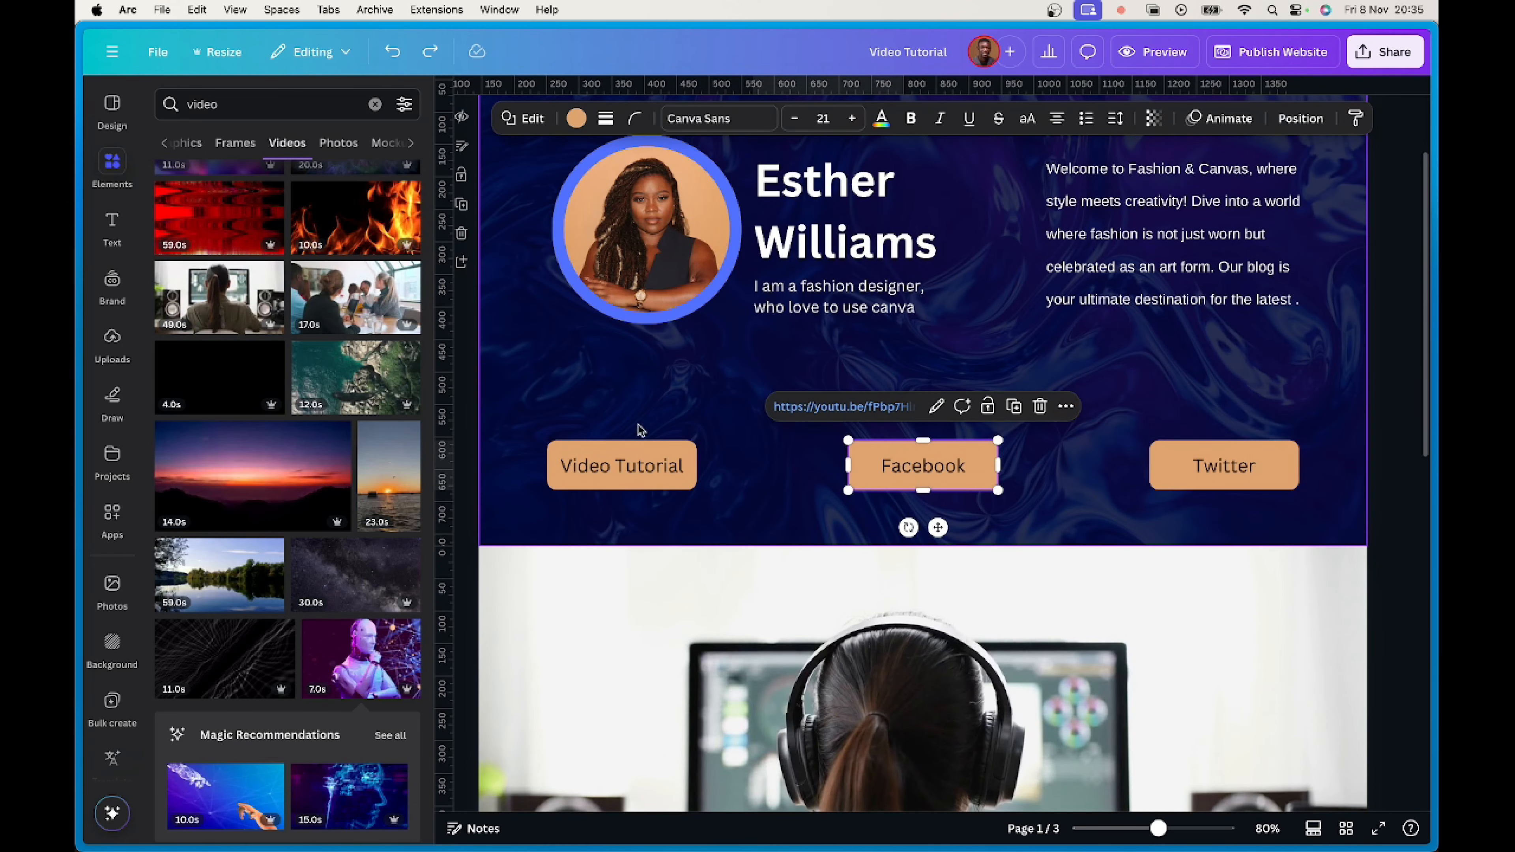
pyautogui.click(637, 454)
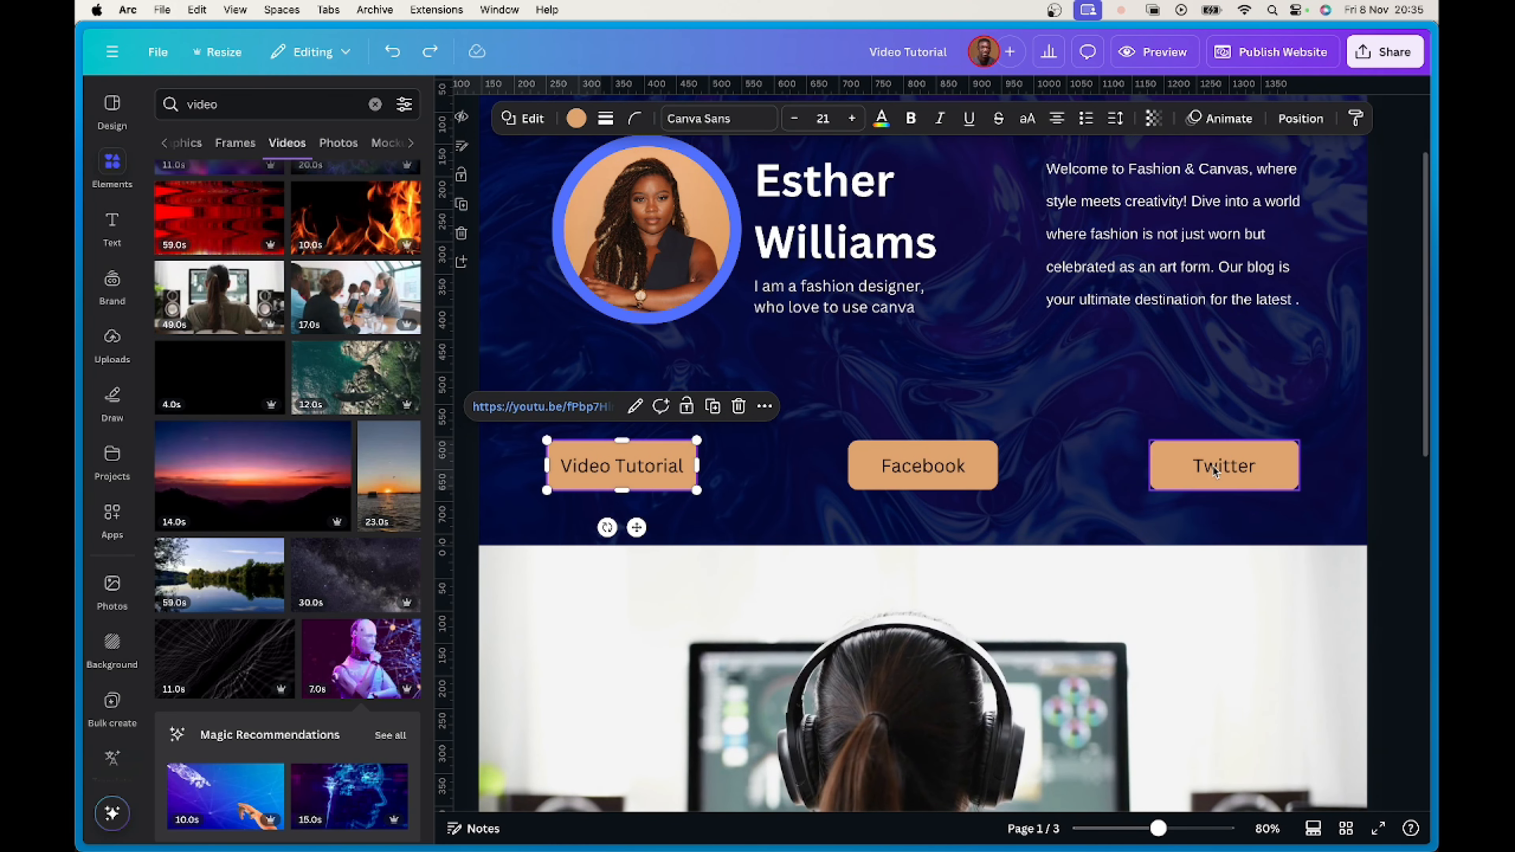
# Ungroup the profile photo, name heading and tagline on the first page.
pyautogui.scroll(3, 1178, 428)
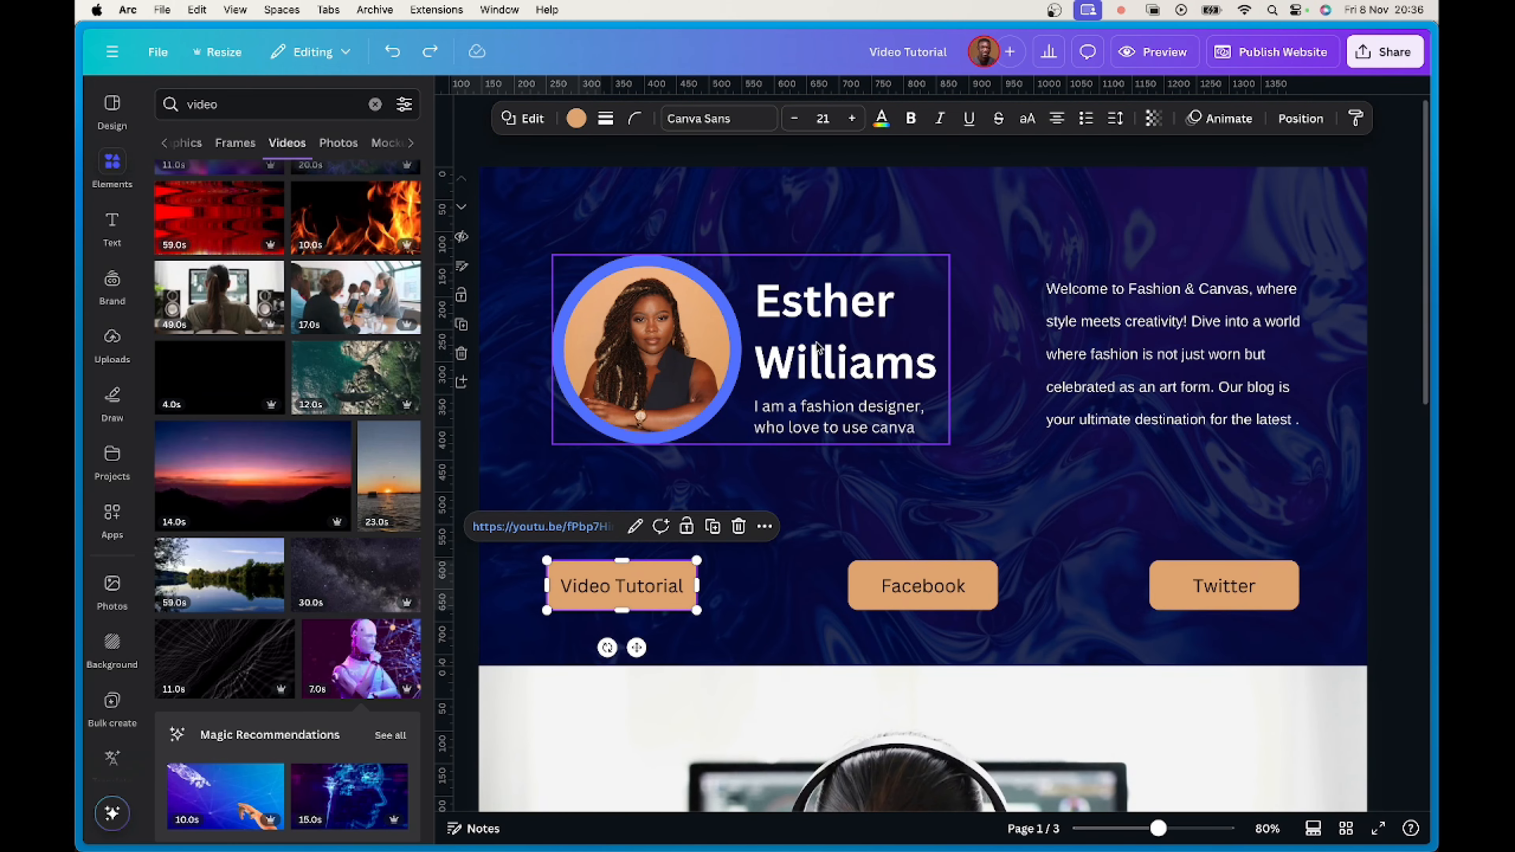
pyautogui.click(839, 351)
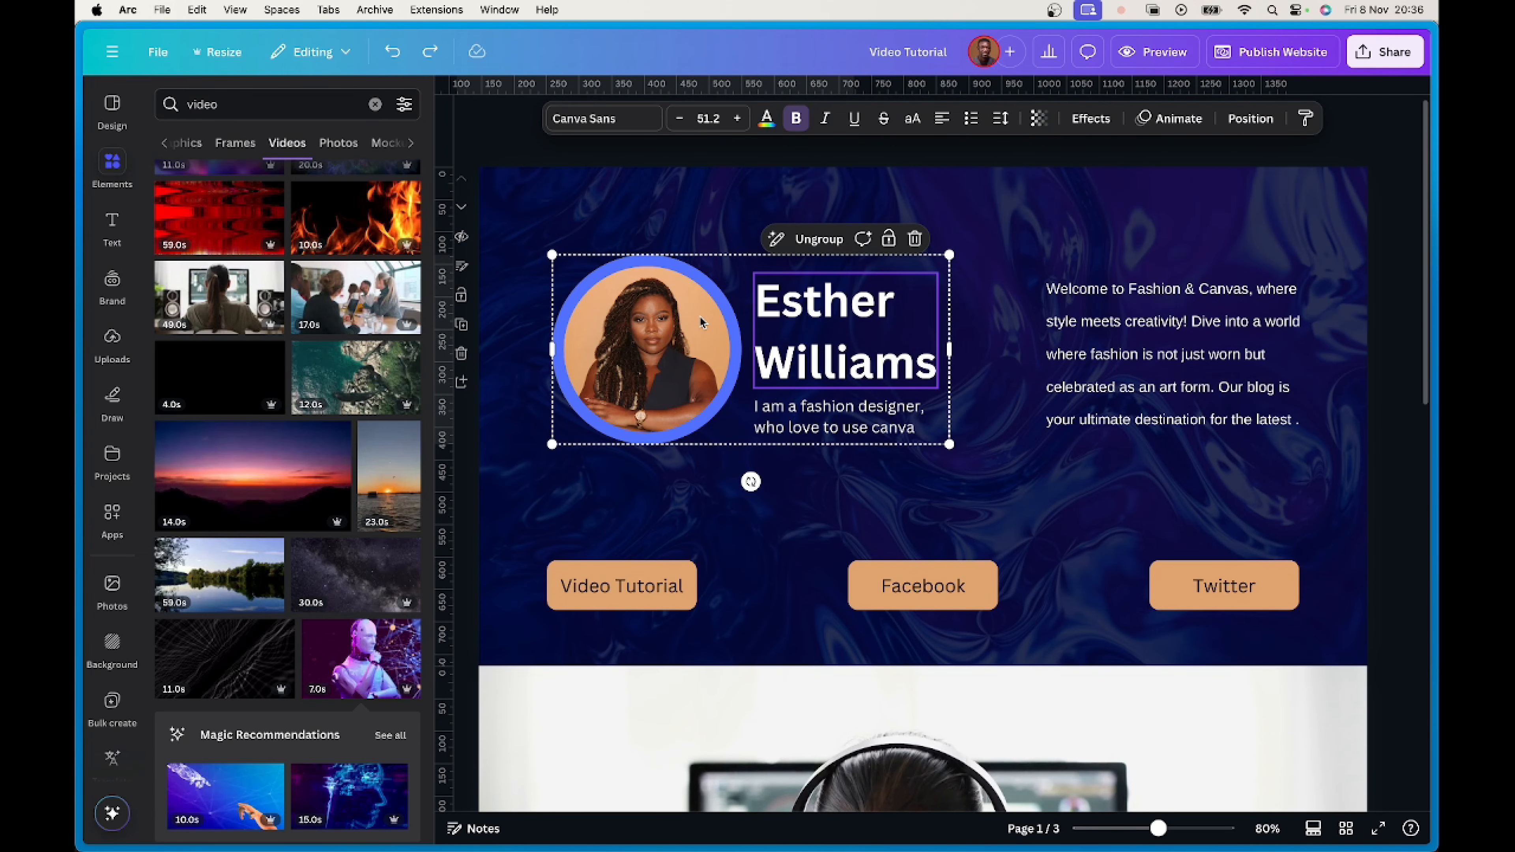
pyautogui.click(824, 240)
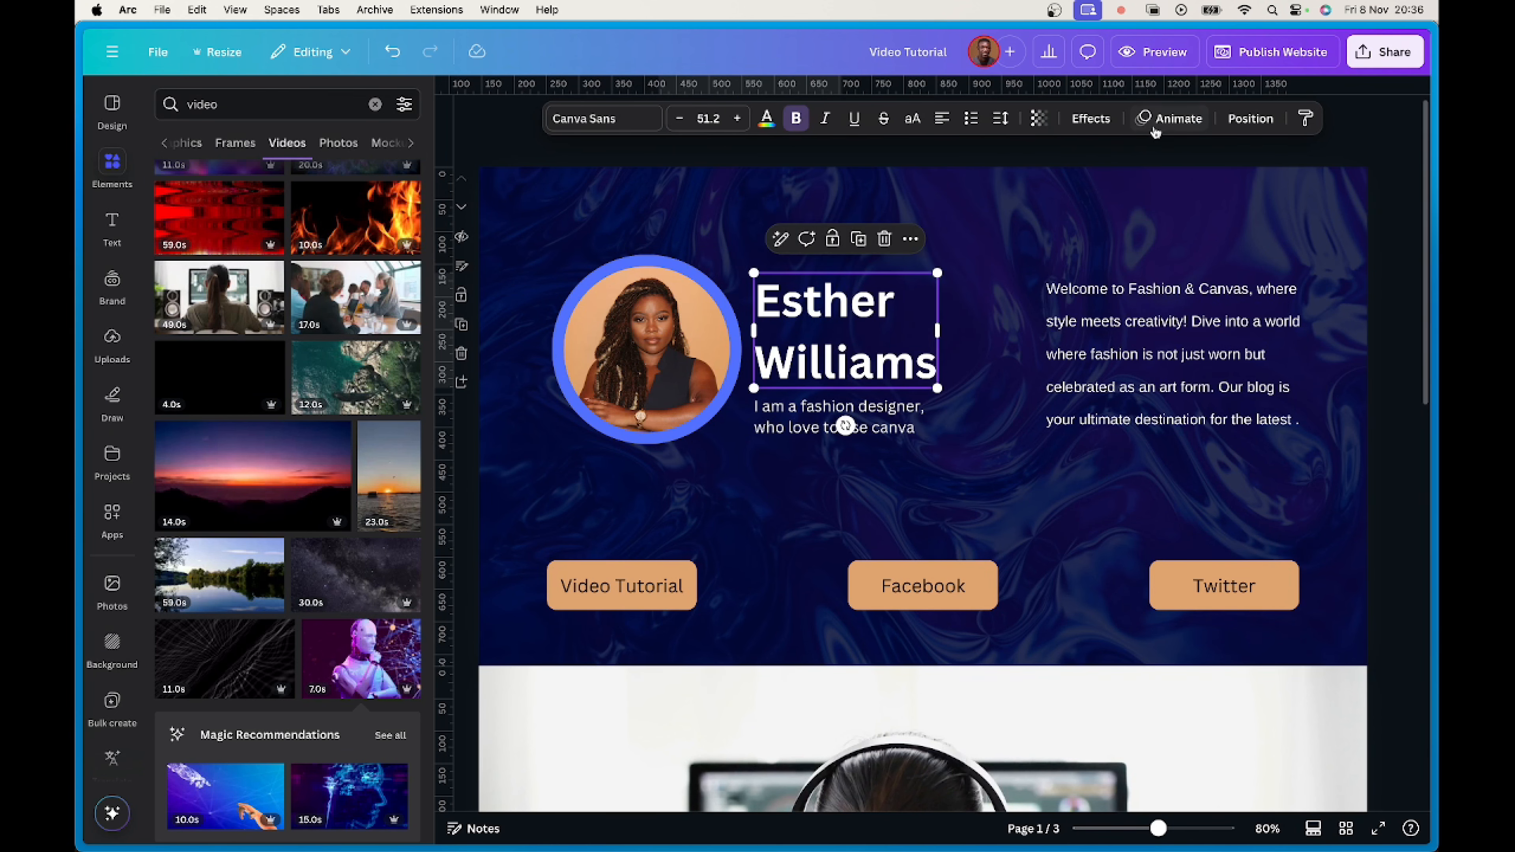
# Apply the Baseline animation to the name heading and reduce its speed to near the slow end.
pyautogui.click(1176, 119)
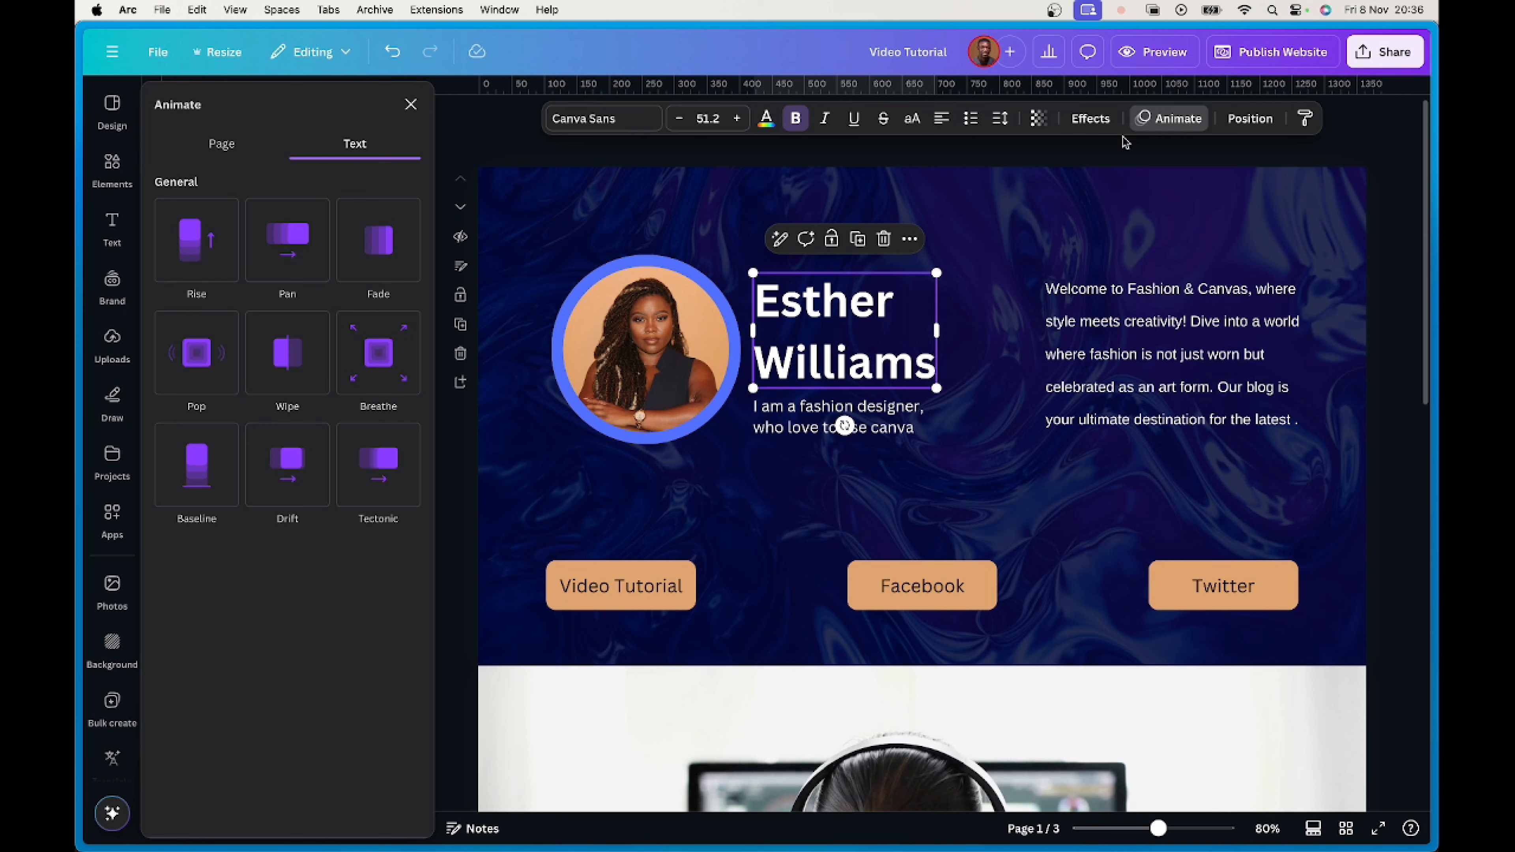
pyautogui.click(378, 352)
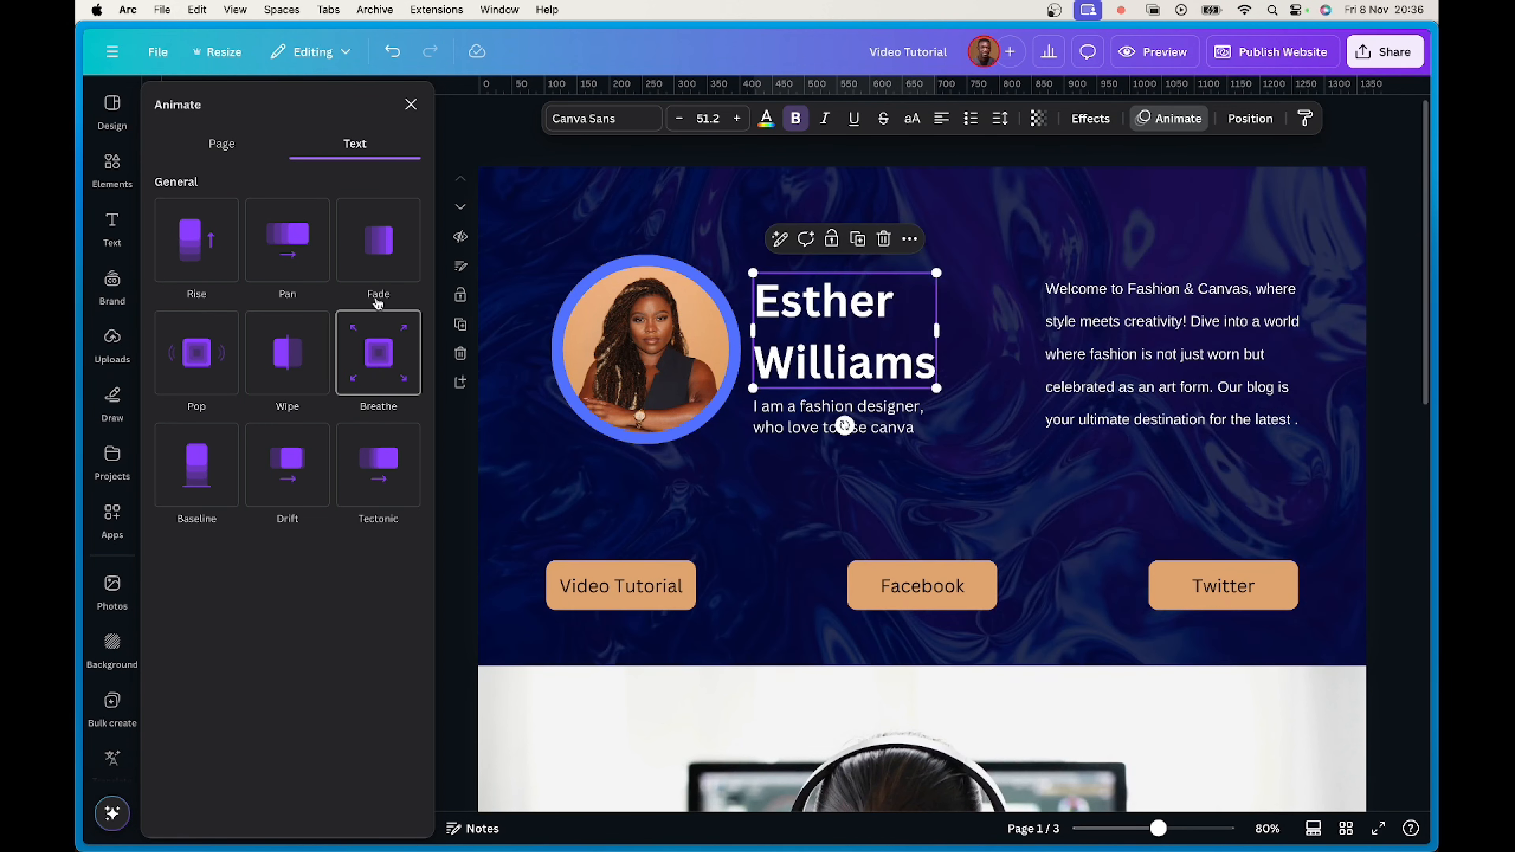
pyautogui.click(367, 484)
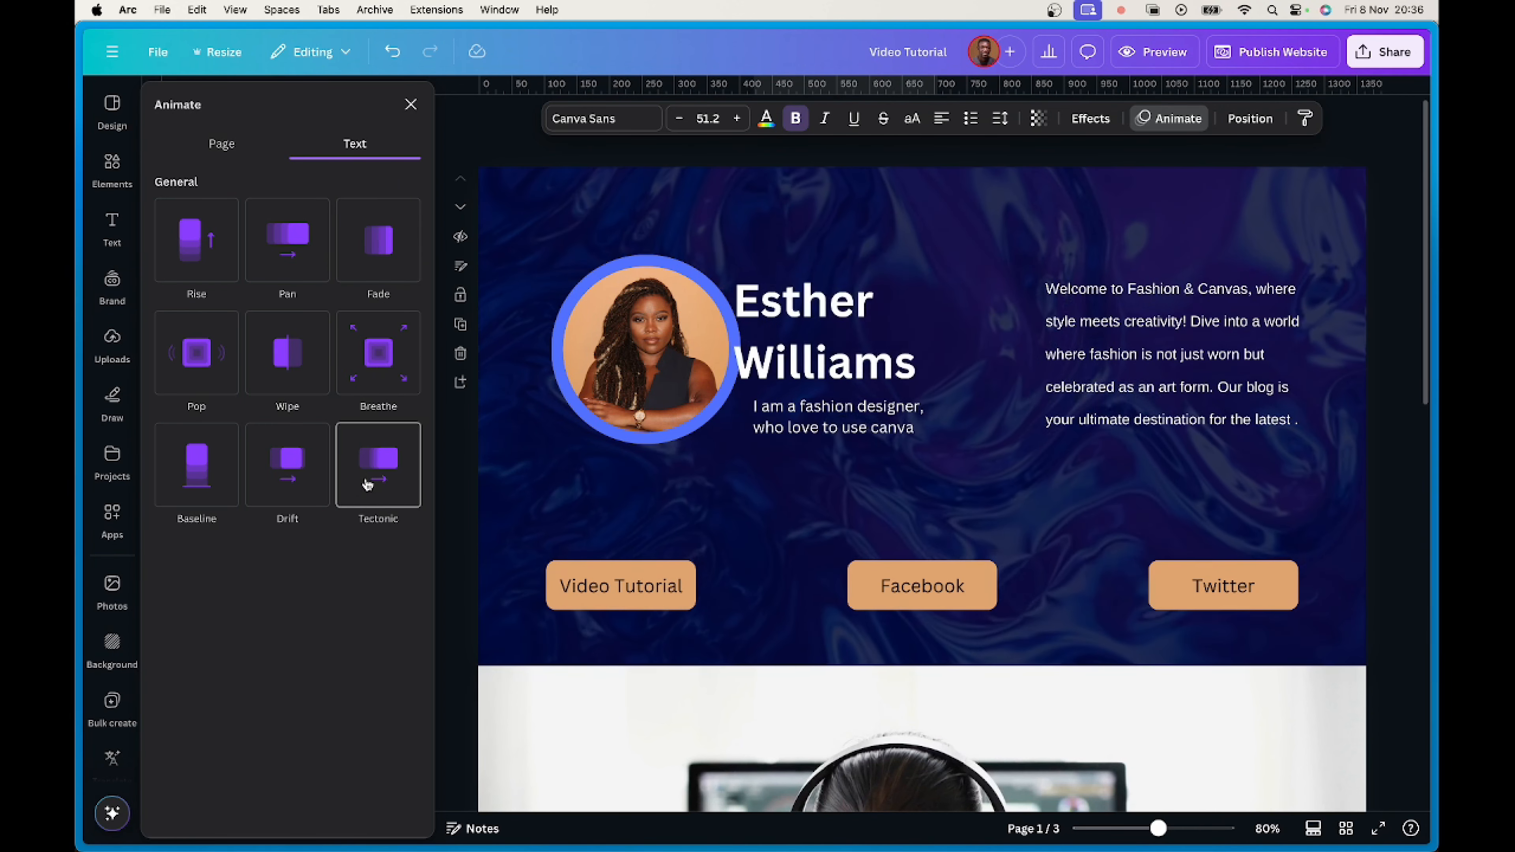
pyautogui.click(182, 462)
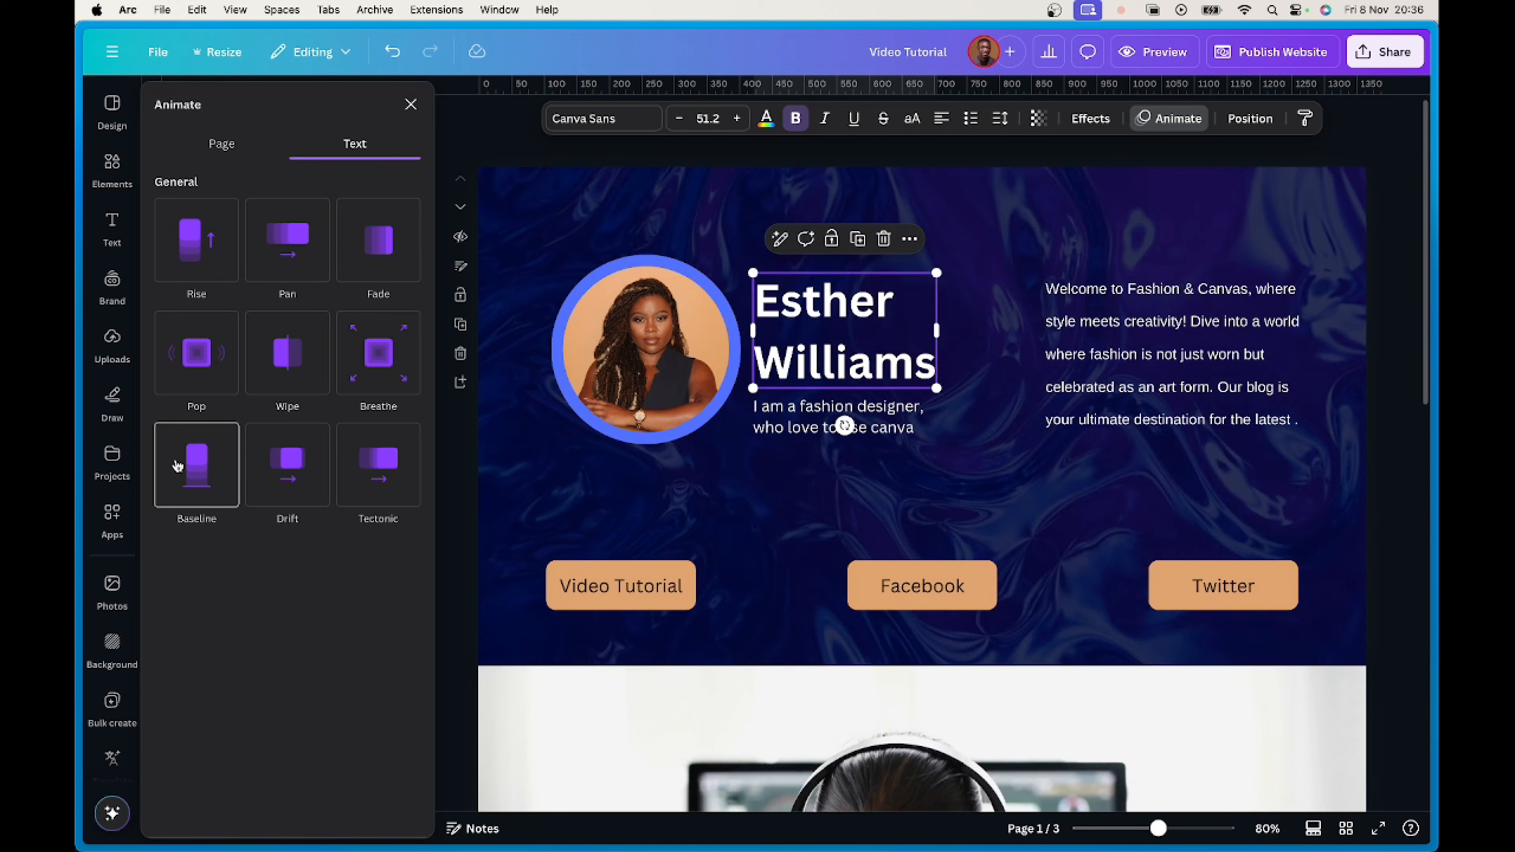
pyautogui.click(193, 471)
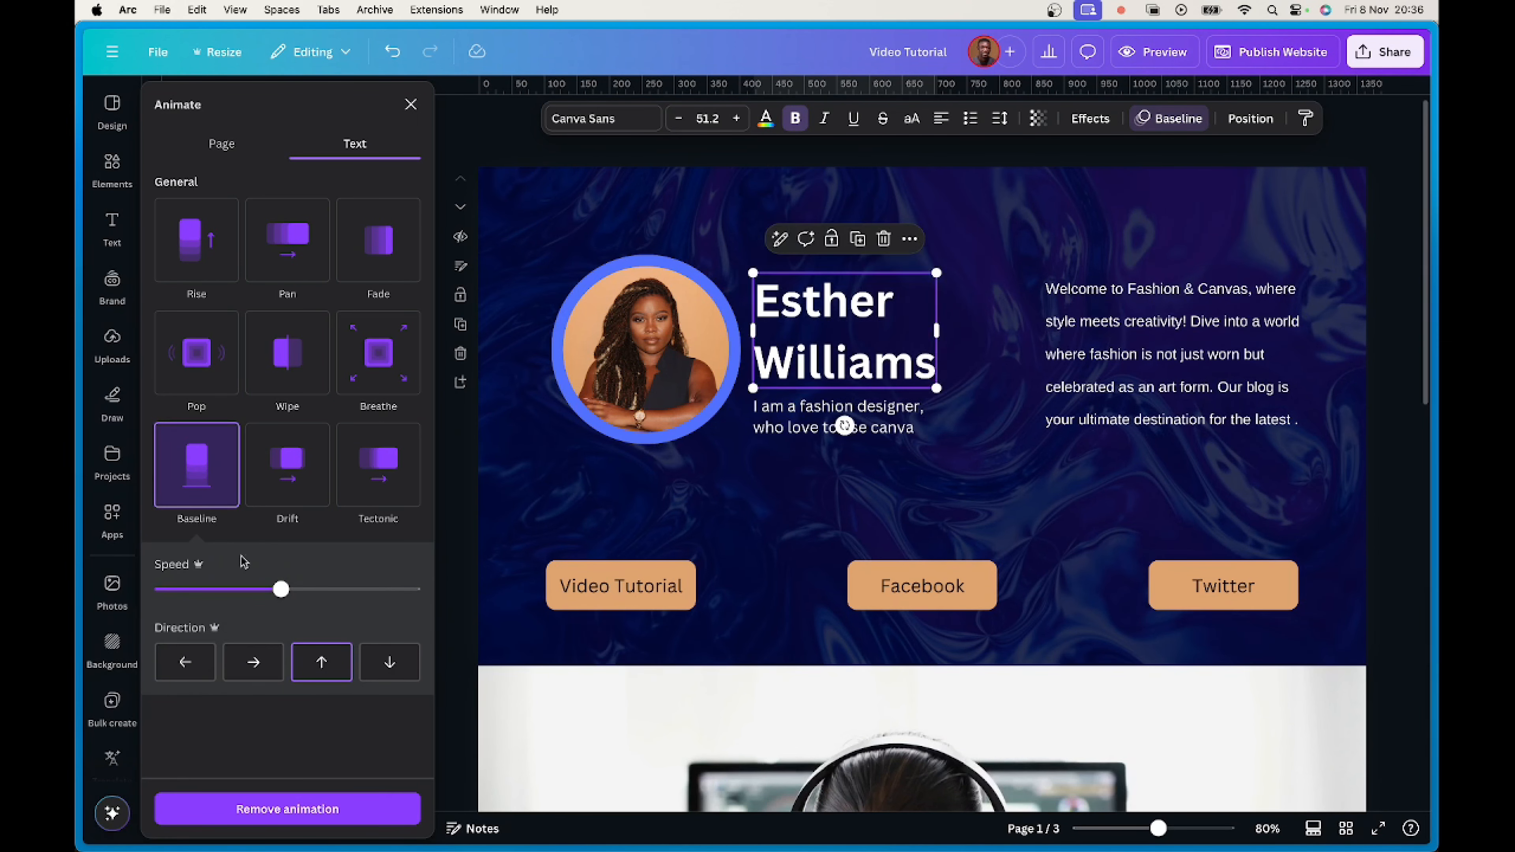
pyautogui.moveTo(279, 590); pyautogui.dragTo(234, 590)
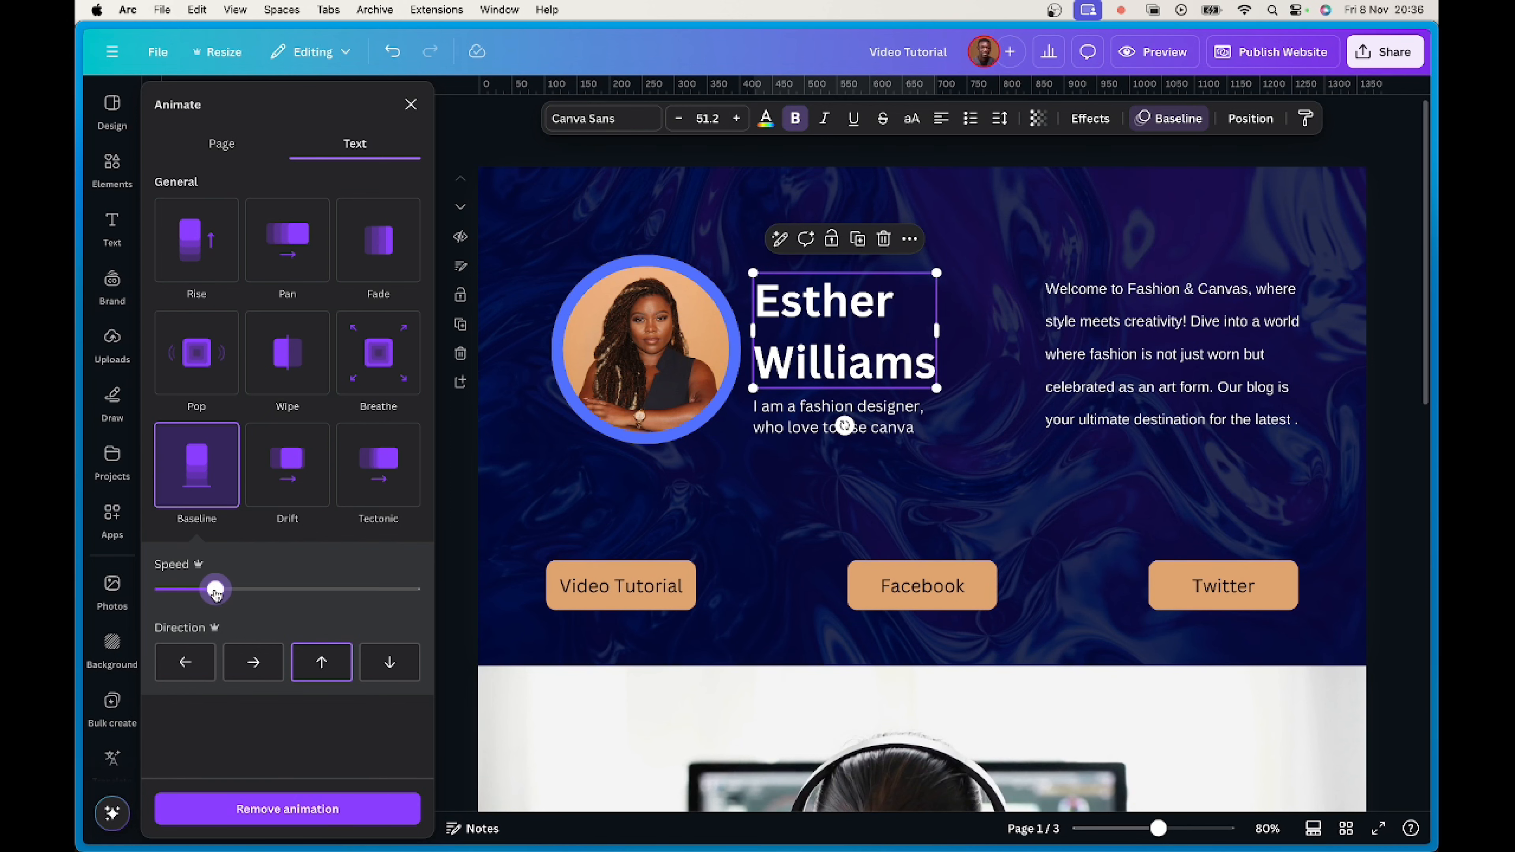
pyautogui.moveTo(216, 592); pyautogui.dragTo(189, 589)
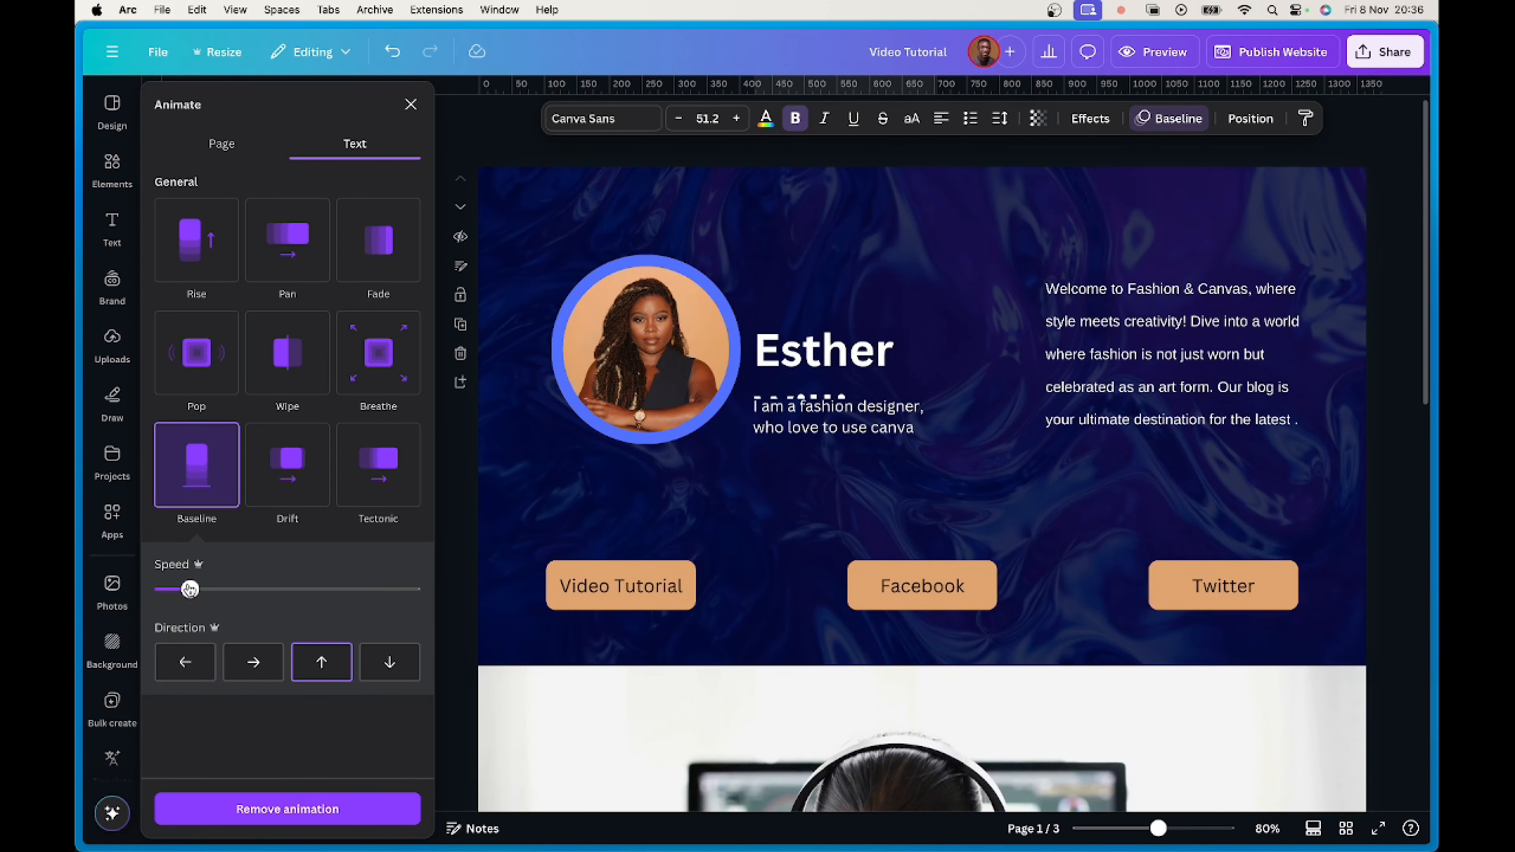
# Apply the Wipe animation to the tagline and the Pop animation to the profile photo, with Pop's speed near its minimum.
pyautogui.click(837, 430)
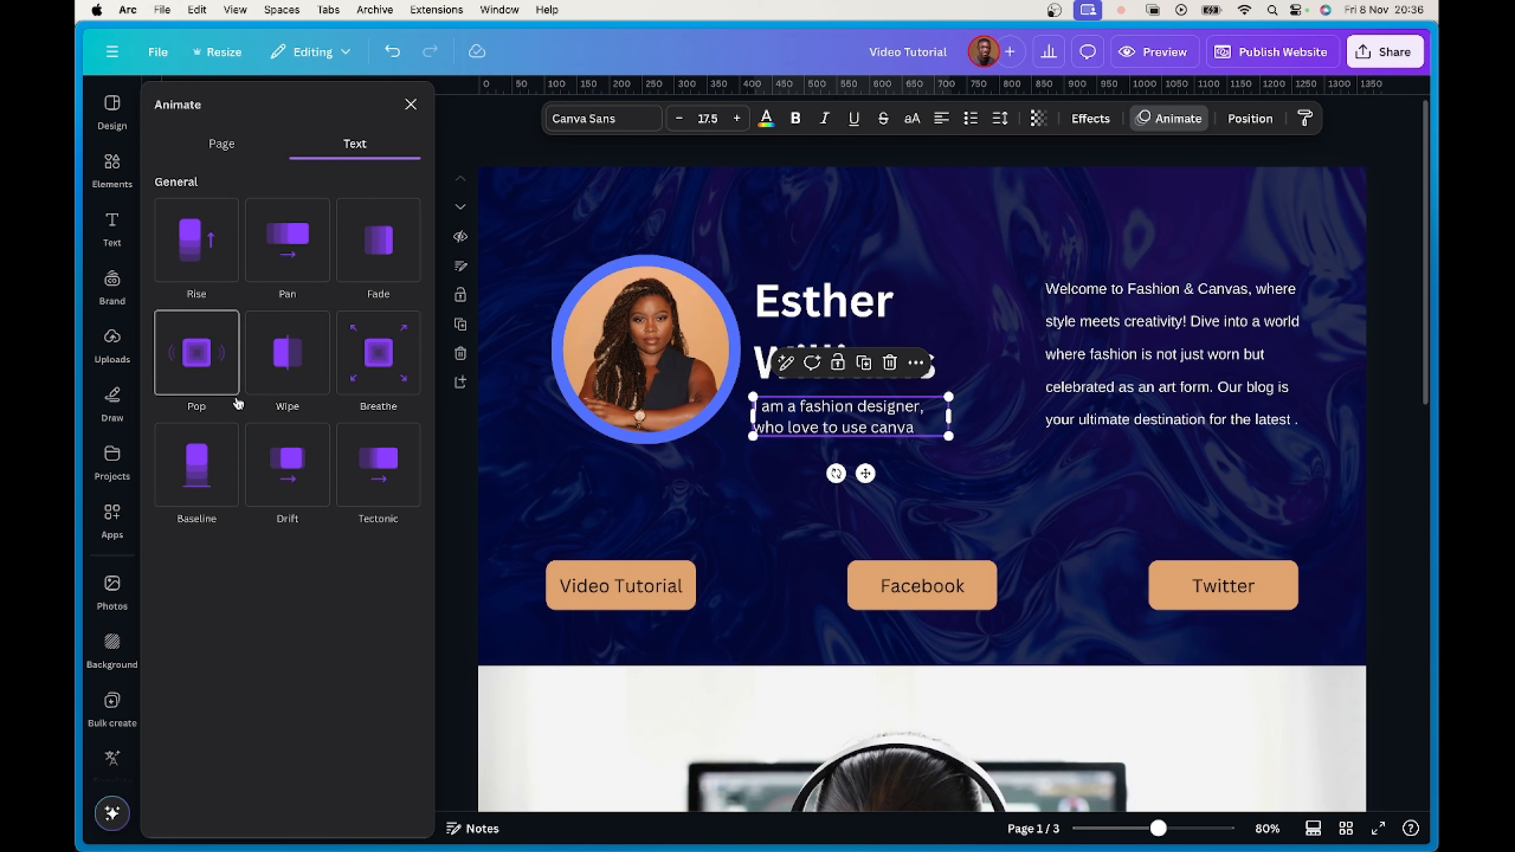
pyautogui.click(288, 364)
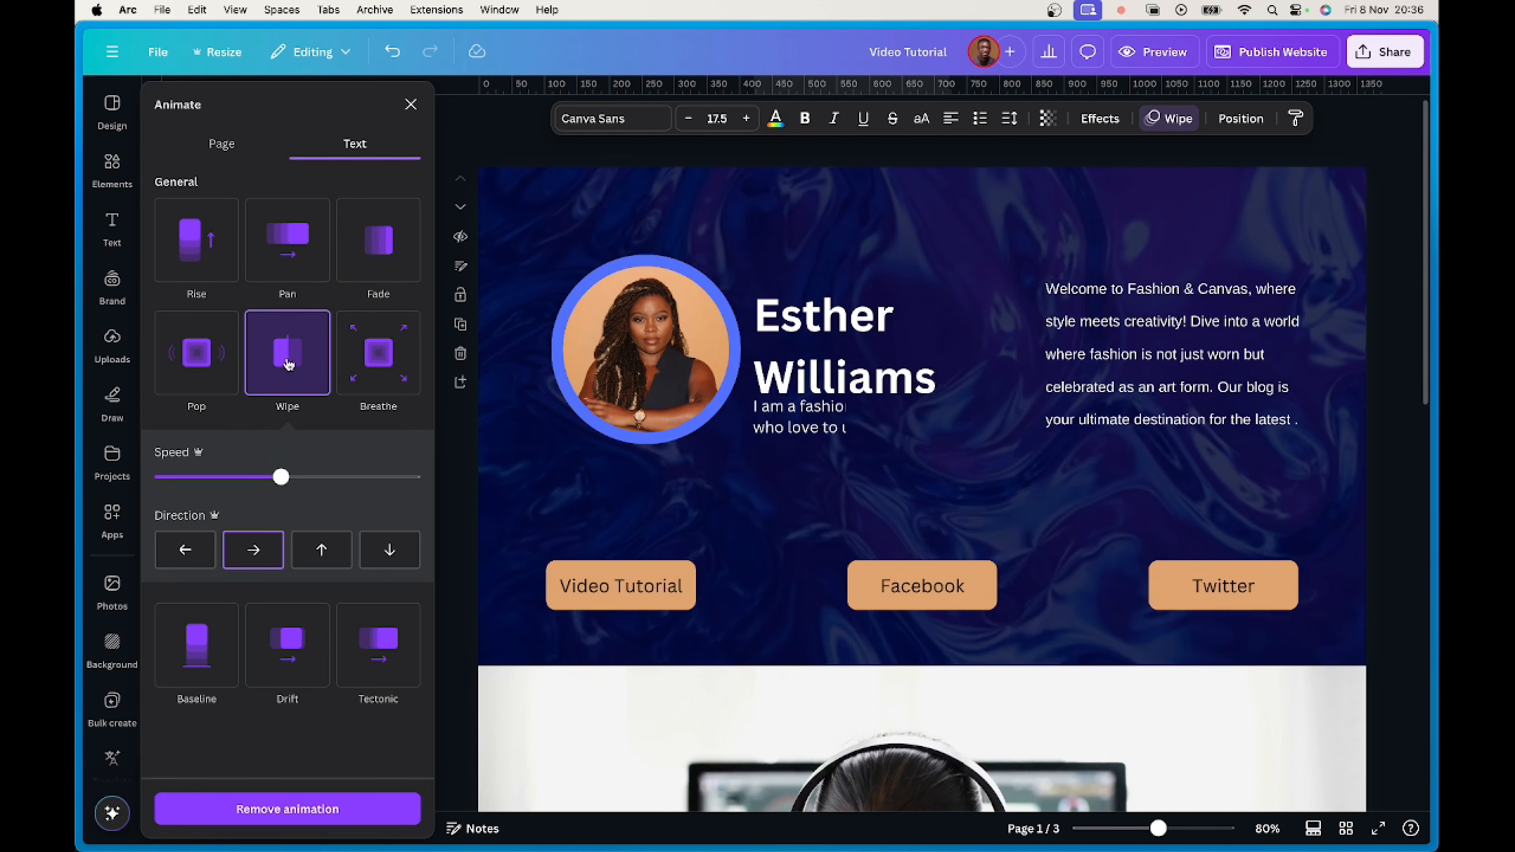
pyautogui.click(654, 364)
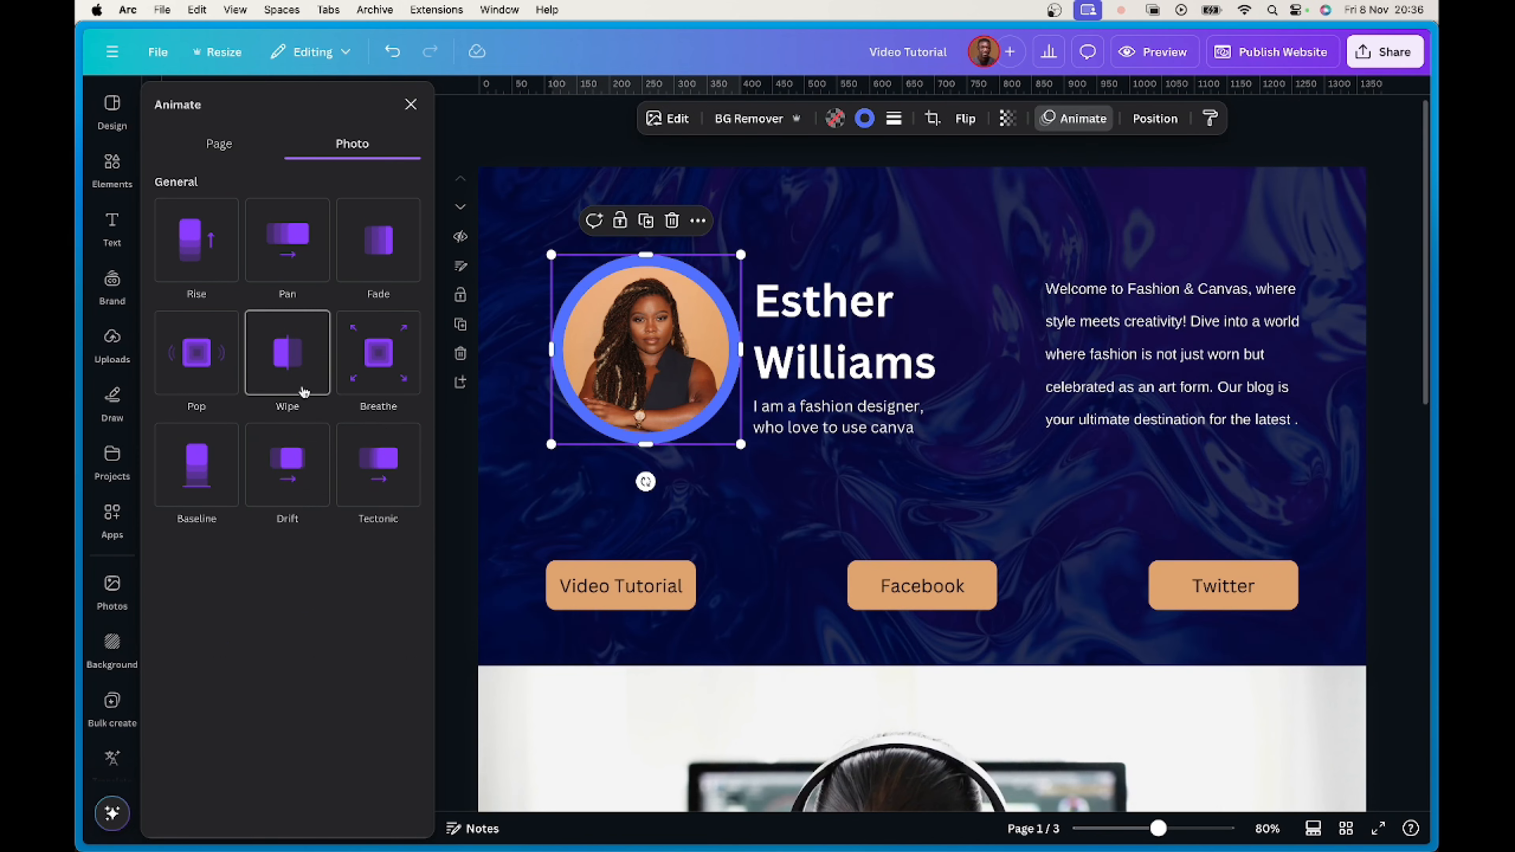
pyautogui.click(201, 390)
pyautogui.moveTo(278, 488); pyautogui.dragTo(168, 485)
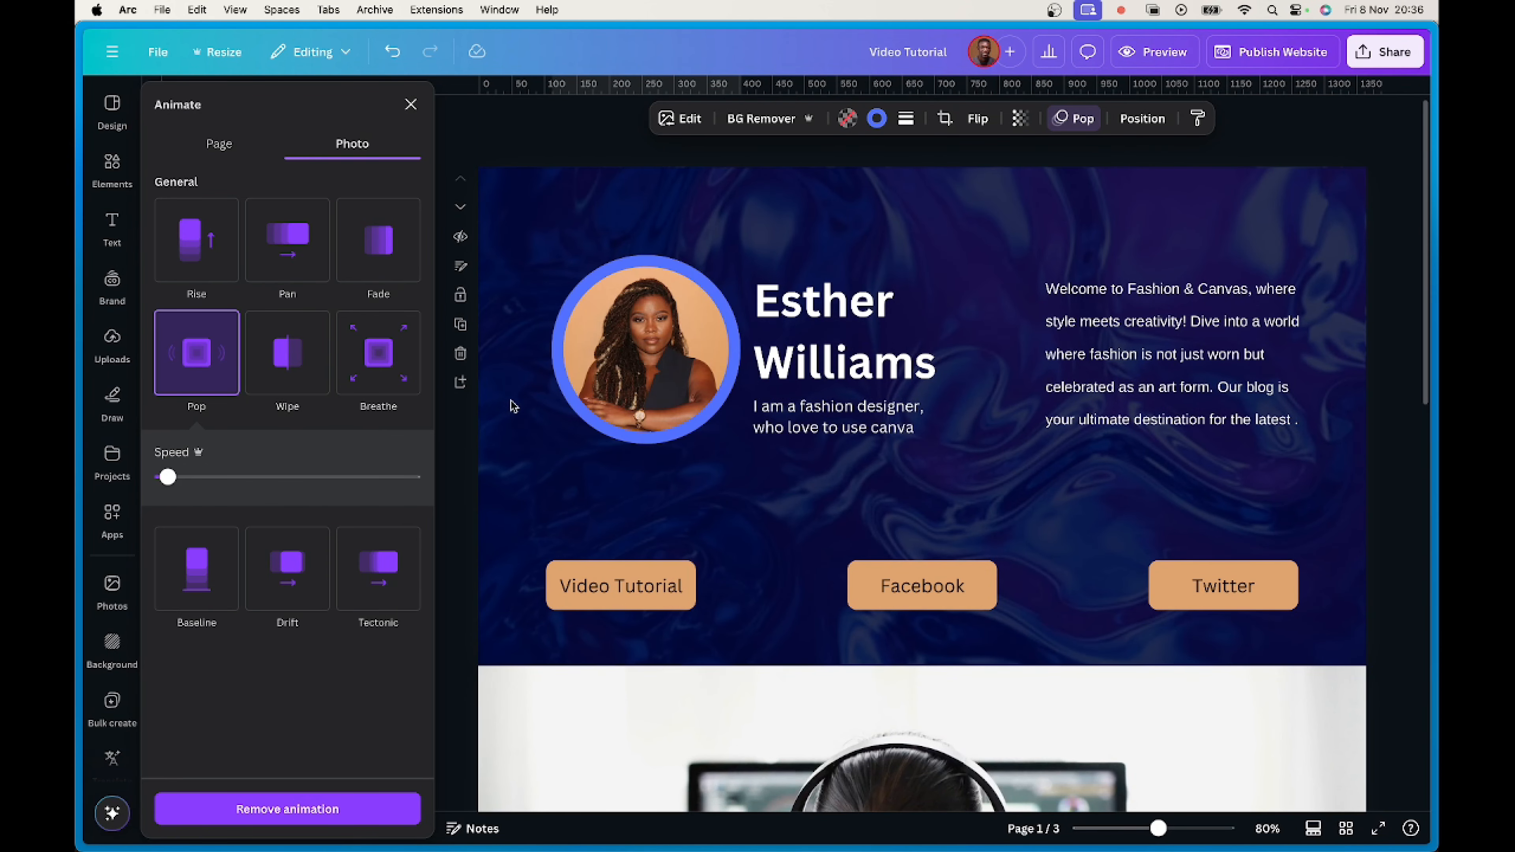
# Nudge the welcome paragraph on the first page slightly up and left, and preview the animated site on desktop.
pyautogui.click(1110, 357)
pyautogui.moveTo(1159, 342); pyautogui.dragTo(1157, 336)
pyautogui.click(1174, 53)
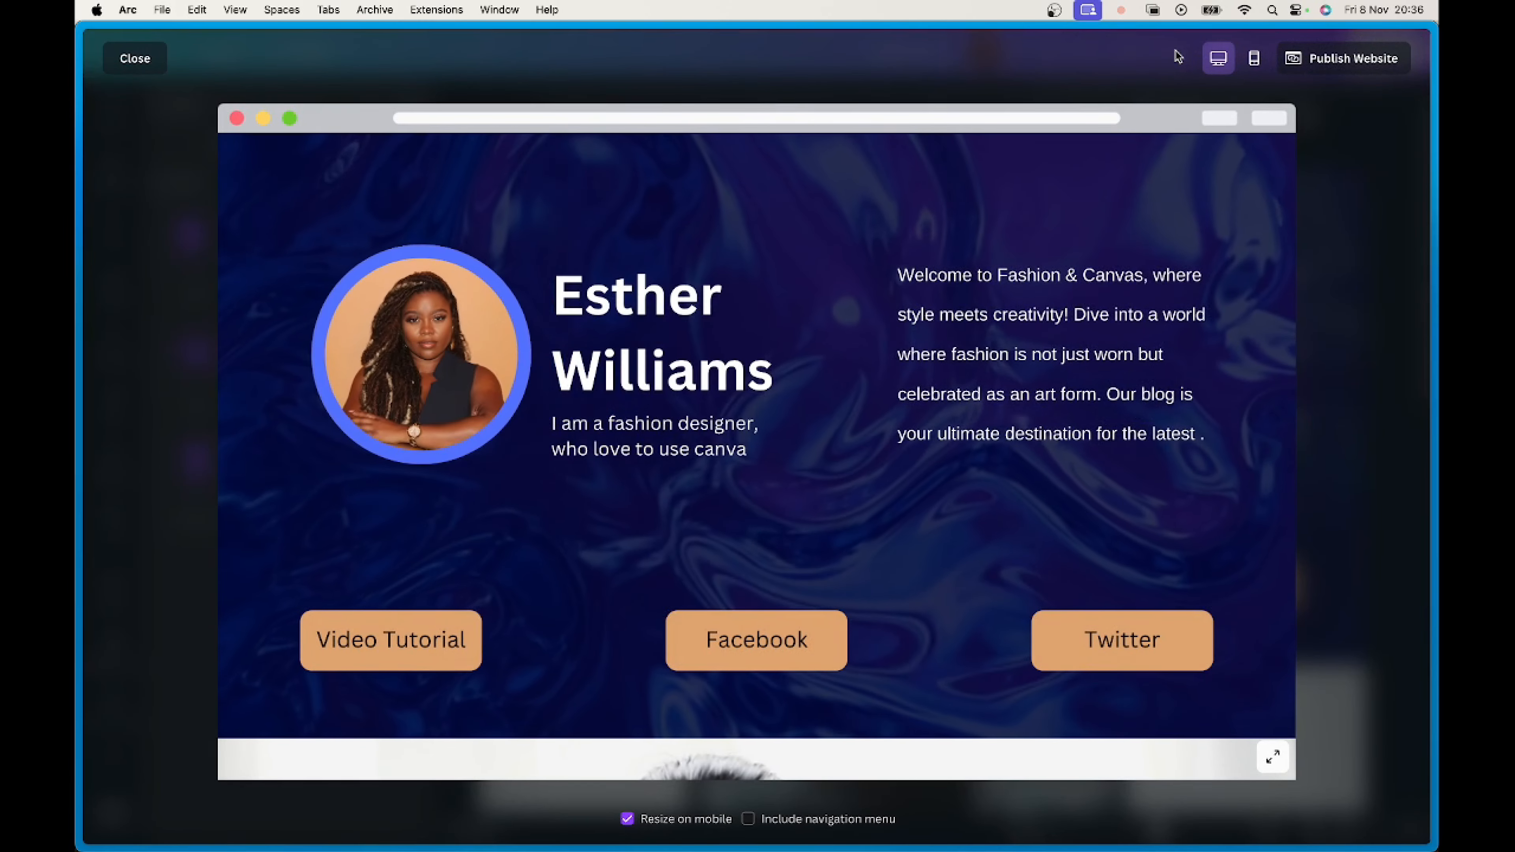
pyautogui.scroll(-5, 1067, 406)
pyautogui.scroll(-8, 1068, 405)
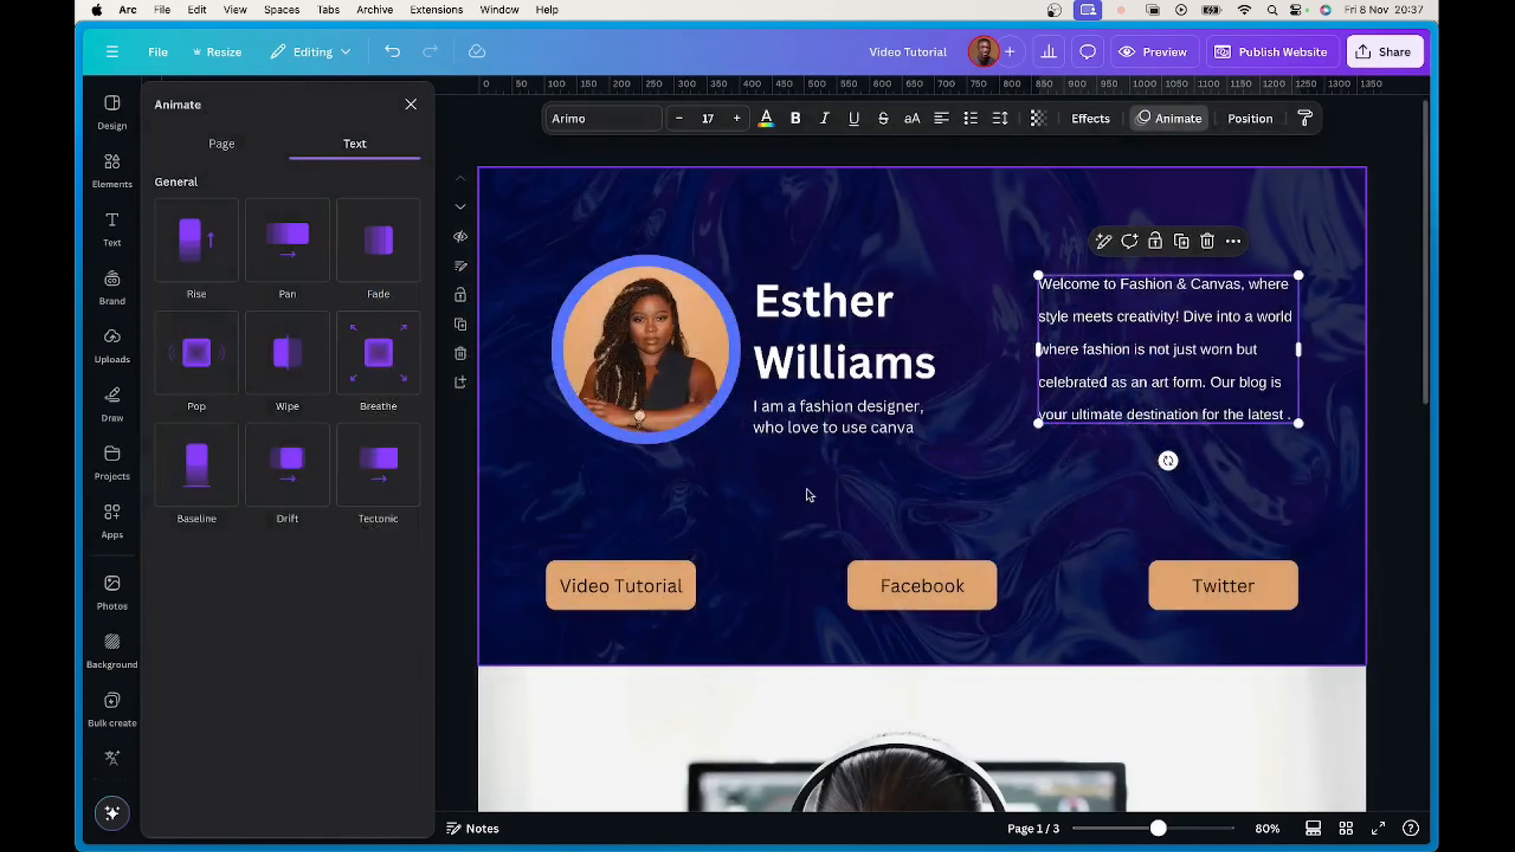
# Try duplicating the "What I love to do" page, undo the duplicate, and add a blank fourth page instead.
pyautogui.scroll(-4, 1021, 510)
pyautogui.scroll(-3, 1020, 509)
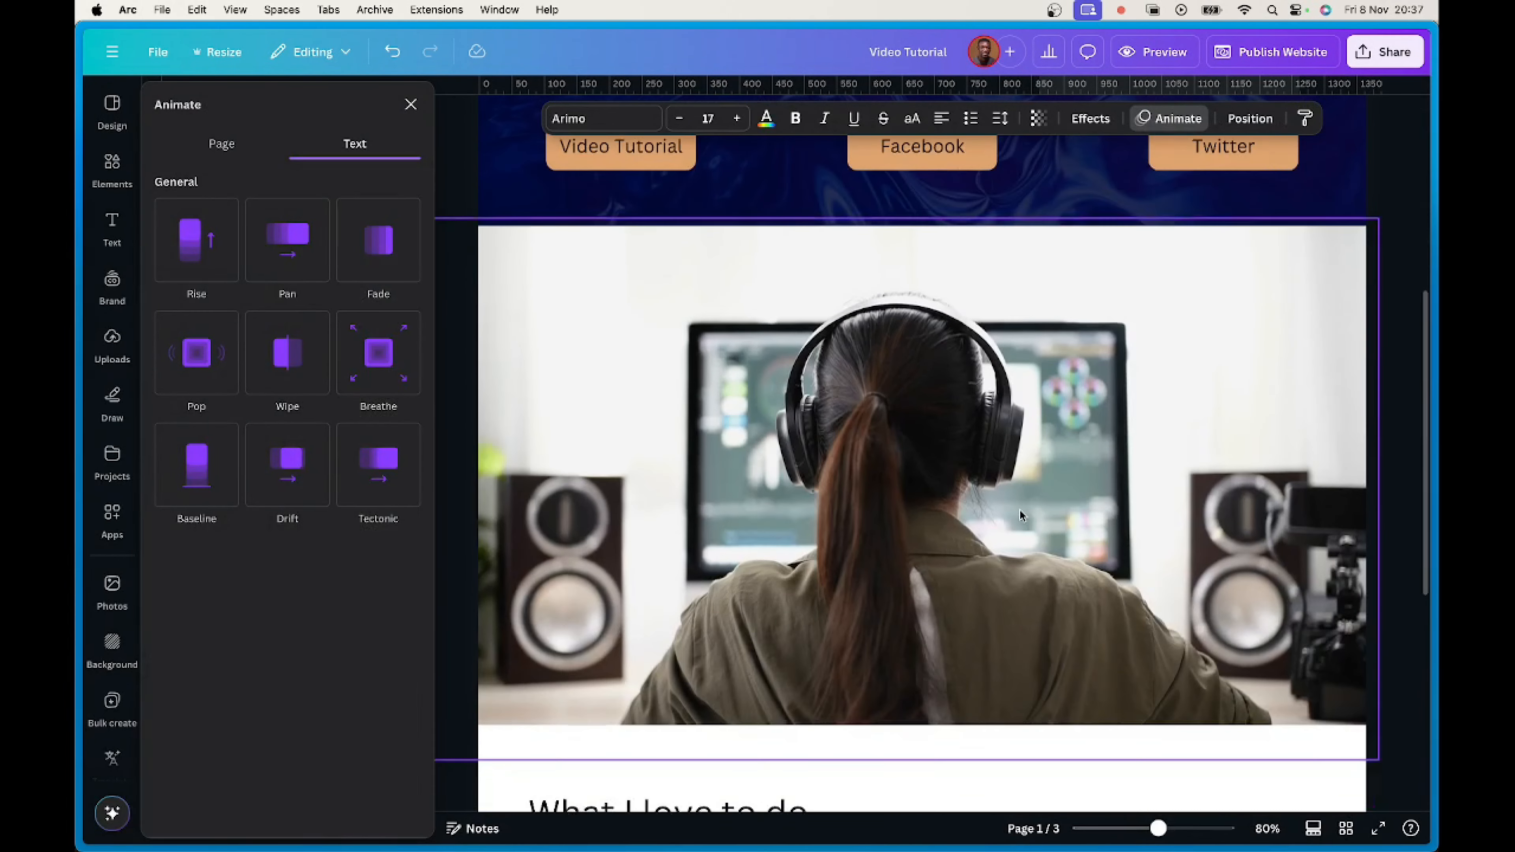
pyautogui.scroll(-5, 1020, 509)
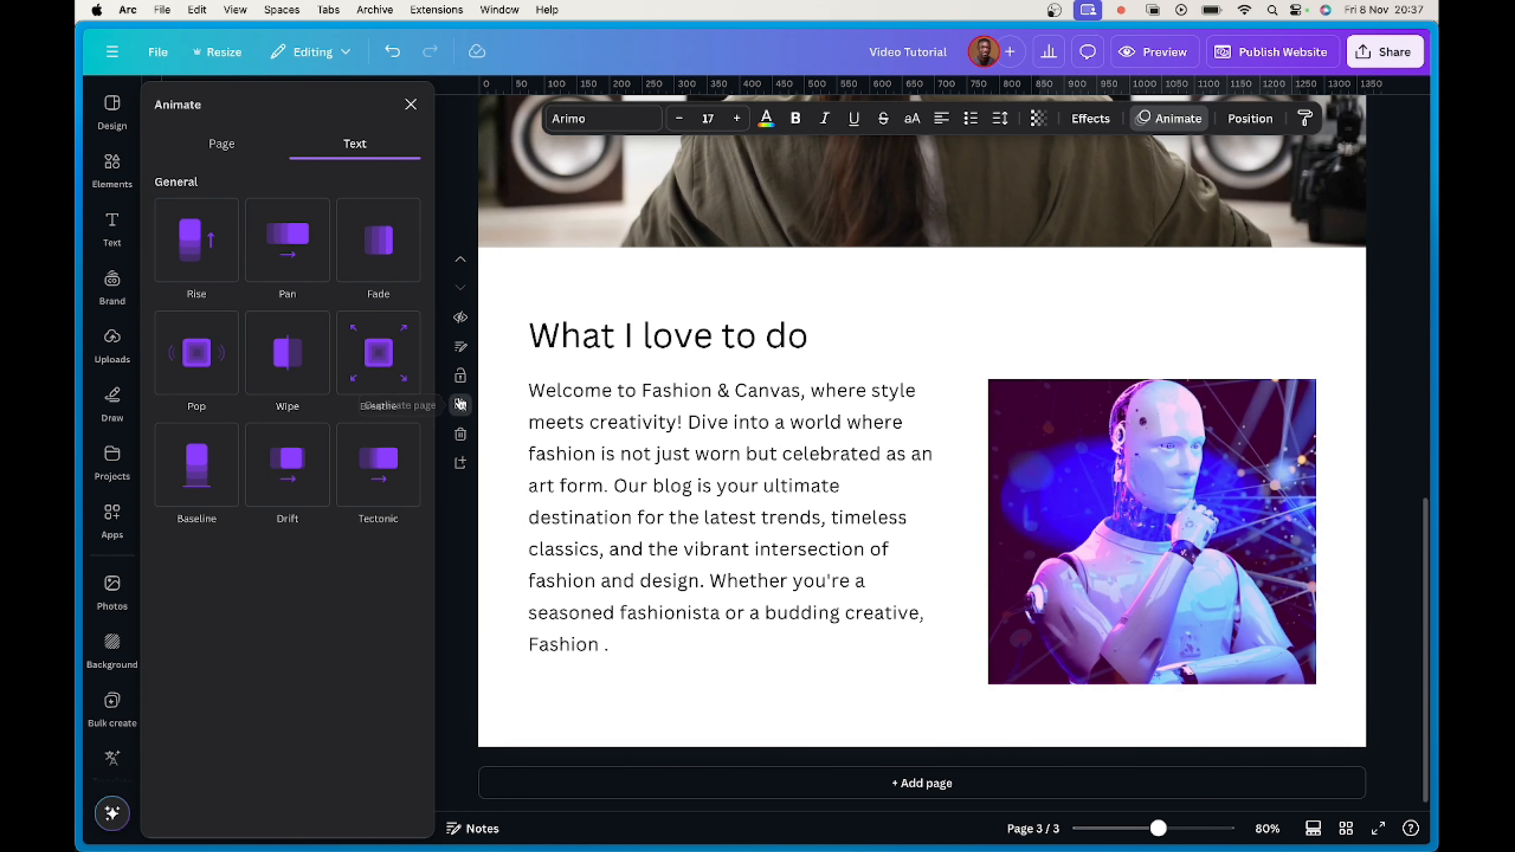
pyautogui.click(460, 405)
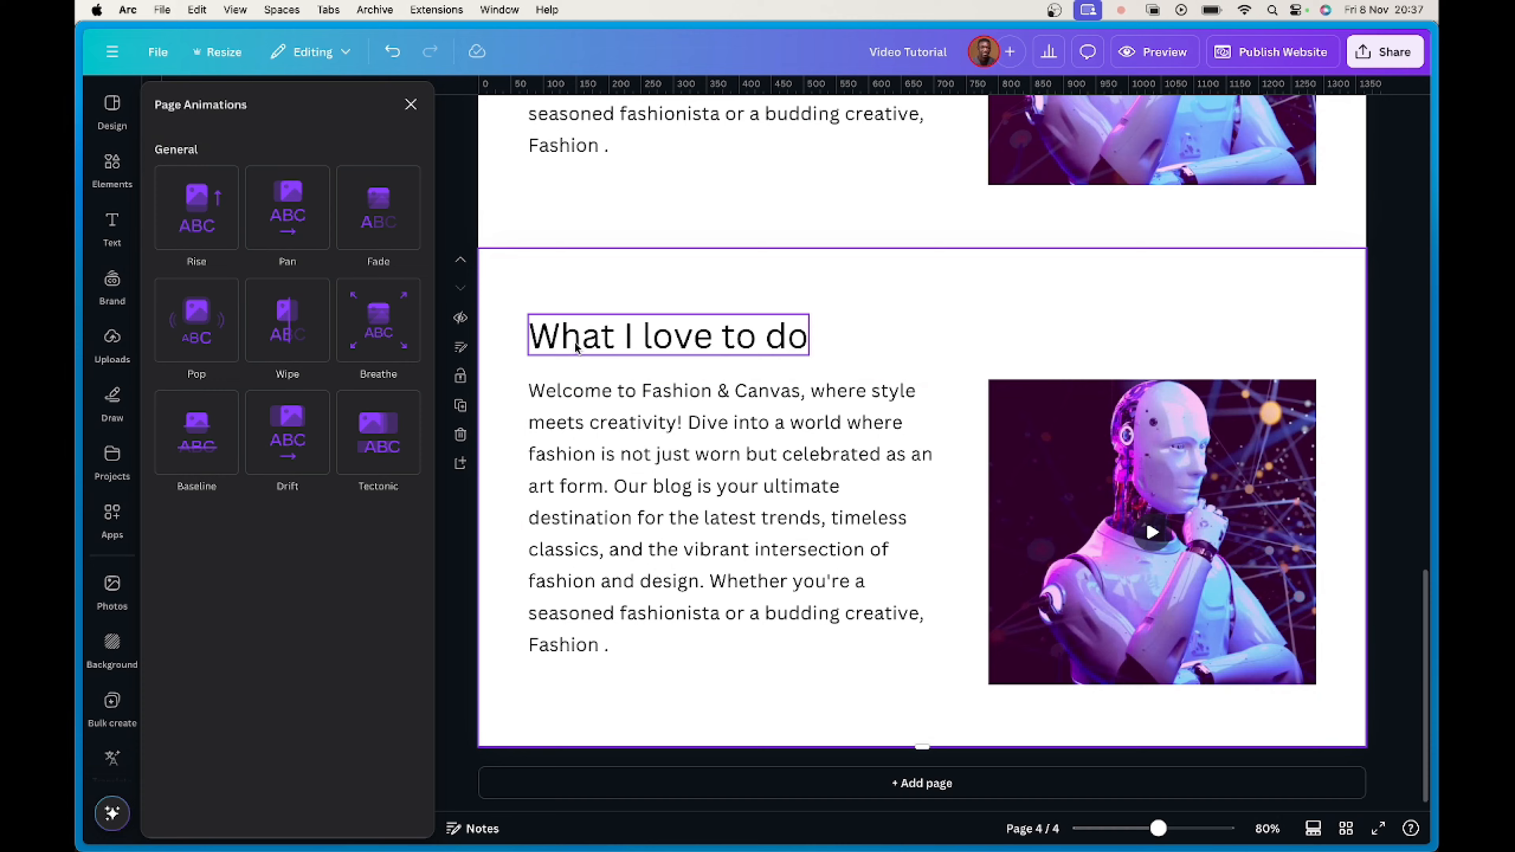
pyautogui.press('super+z')
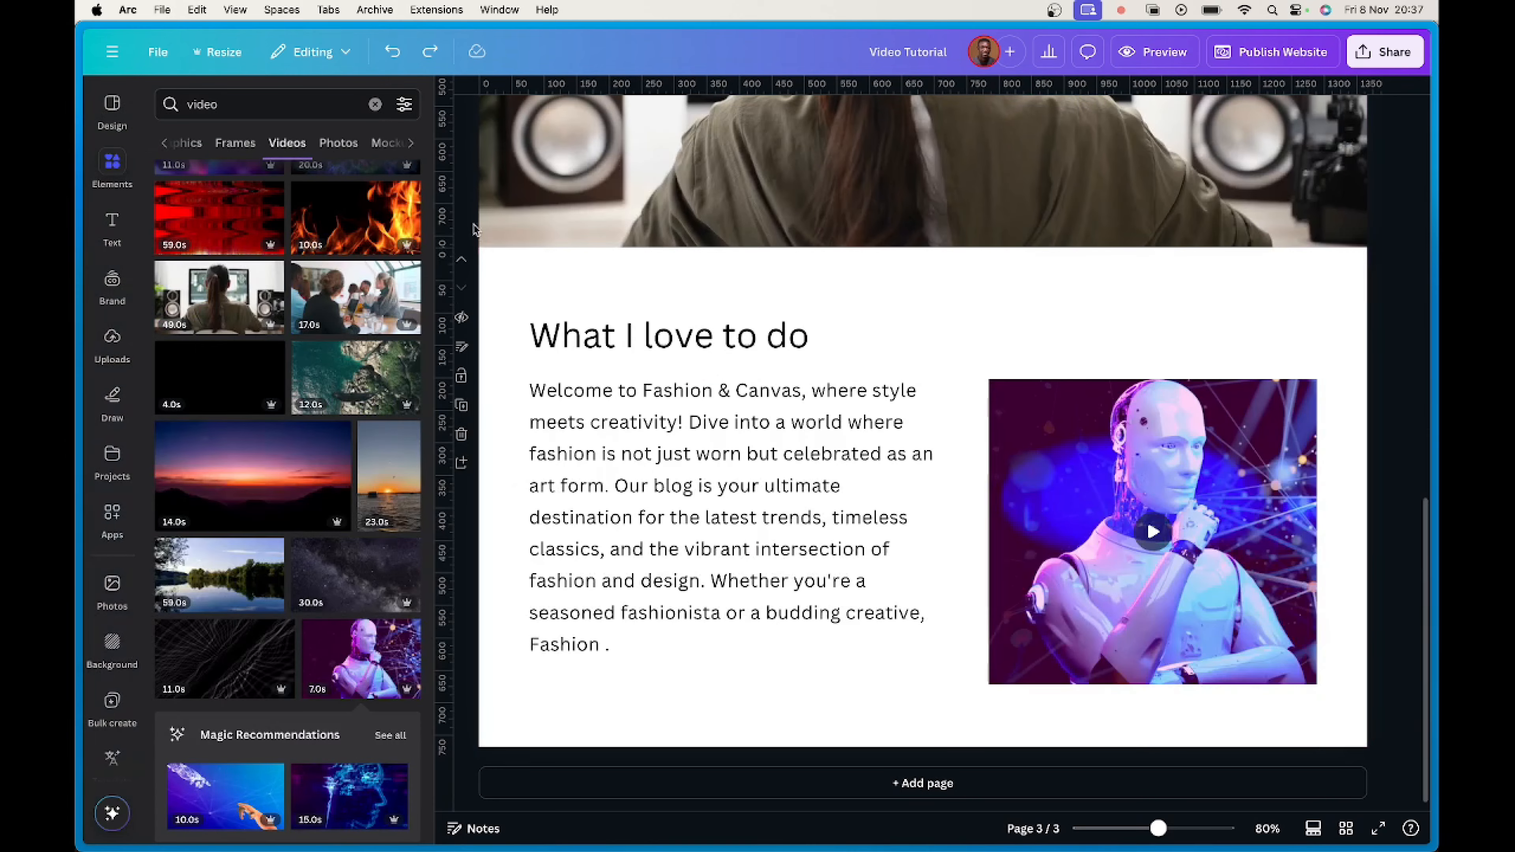
pyautogui.click(462, 465)
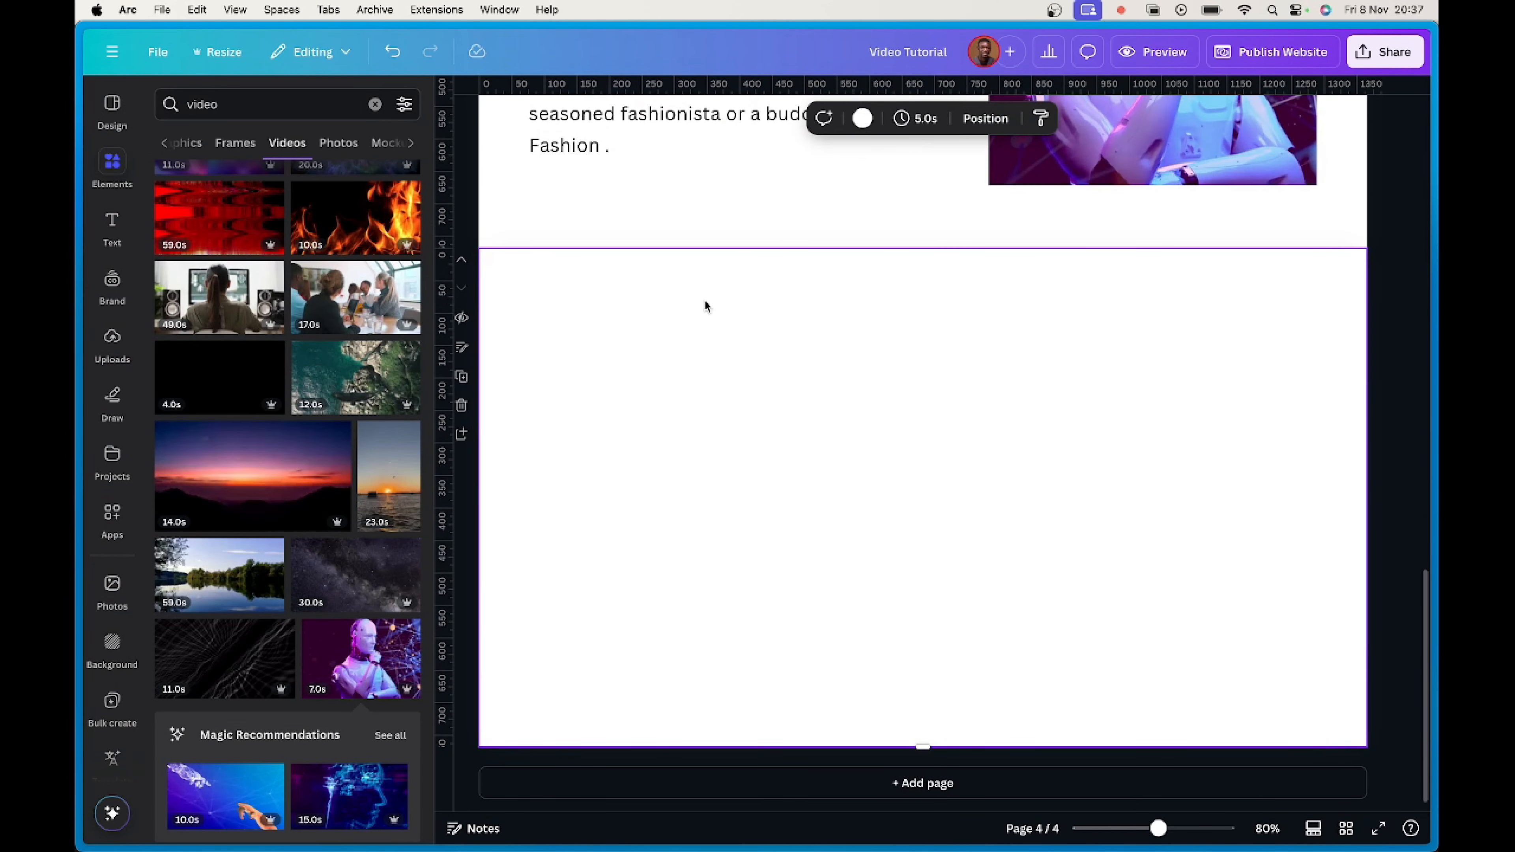
pyautogui.click(453, 95)
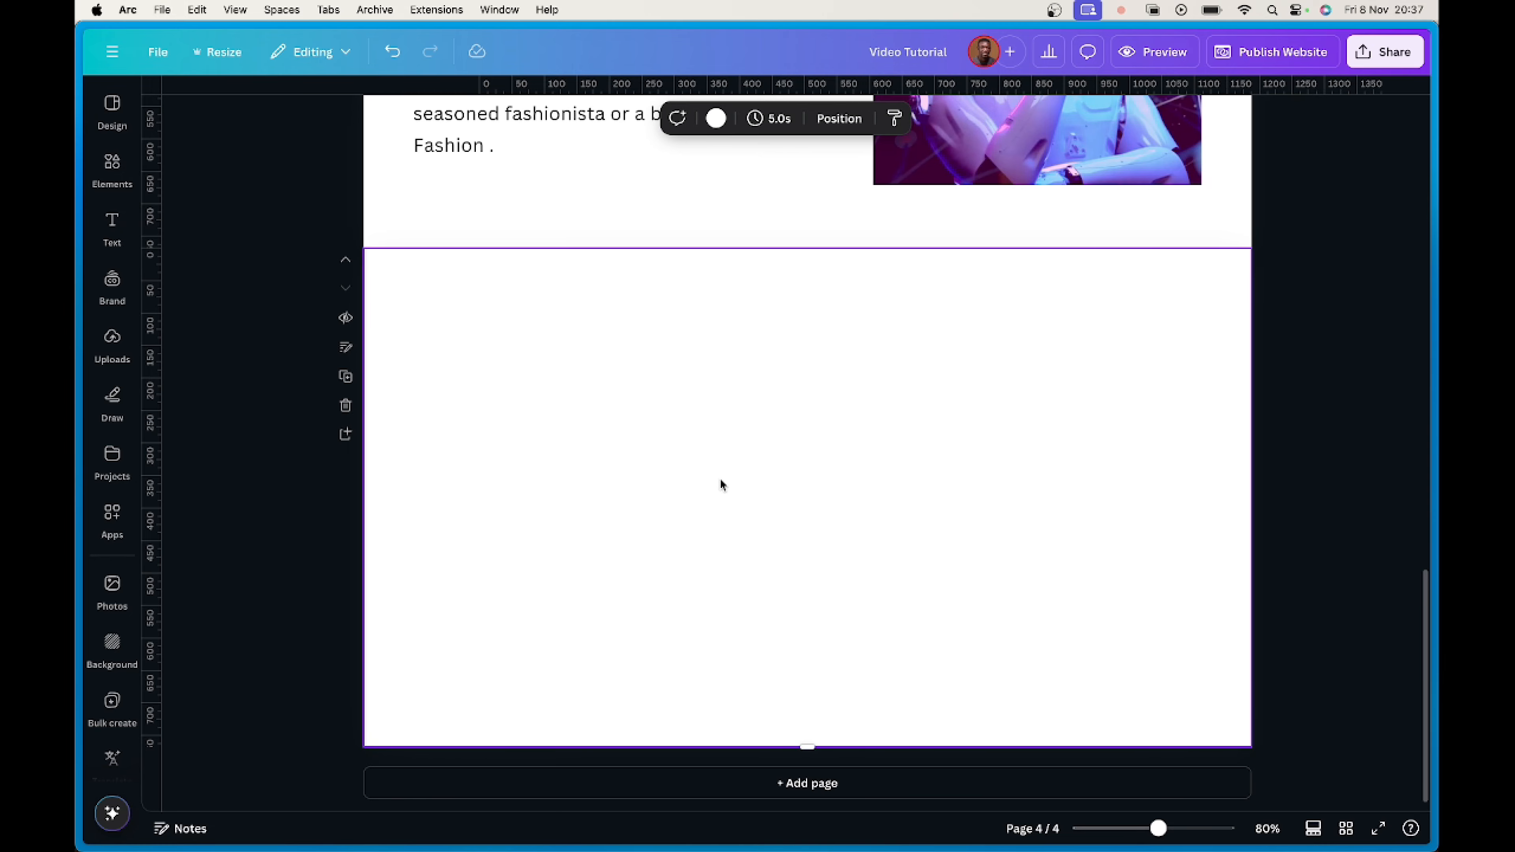
# Copy the Facebook button from the first page onto the blank fourth page.
pyautogui.scroll(20, 656, 460)
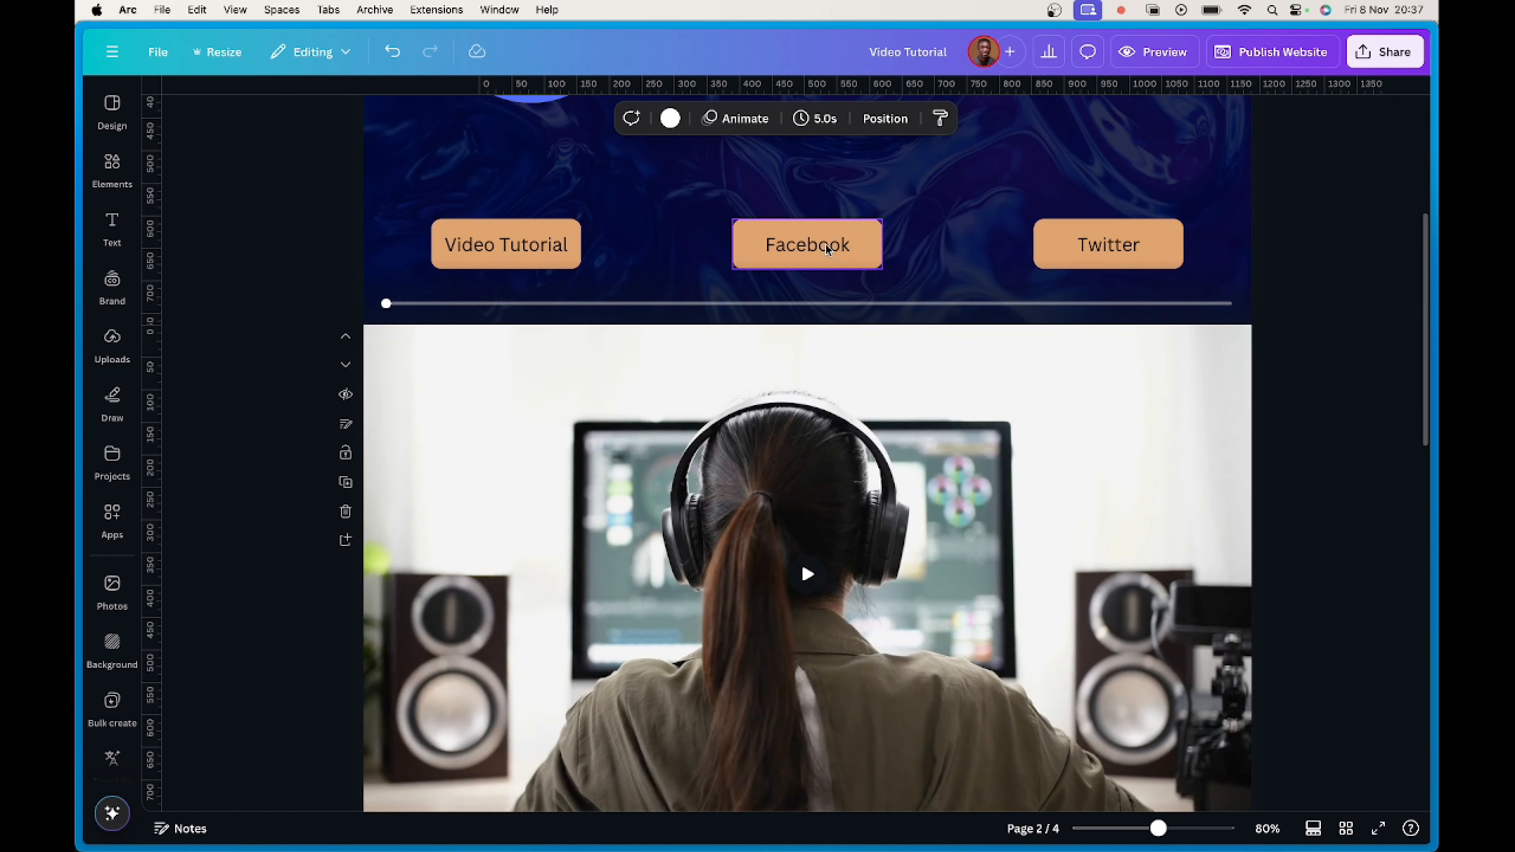
pyautogui.click(828, 249)
pyautogui.scroll(-15, 833, 261)
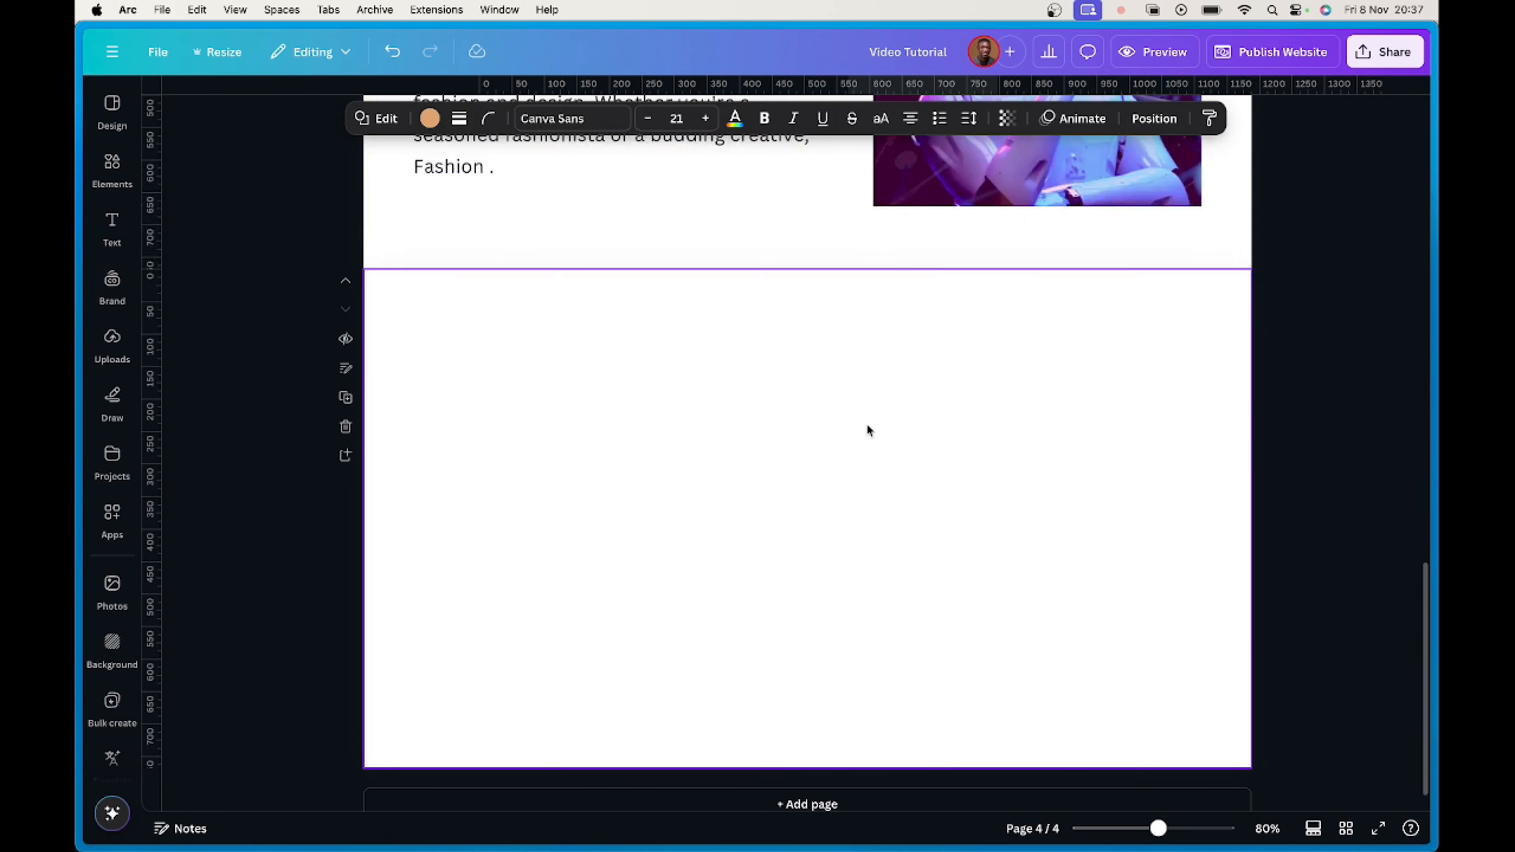
pyautogui.click(702, 424)
pyautogui.press('super+v')
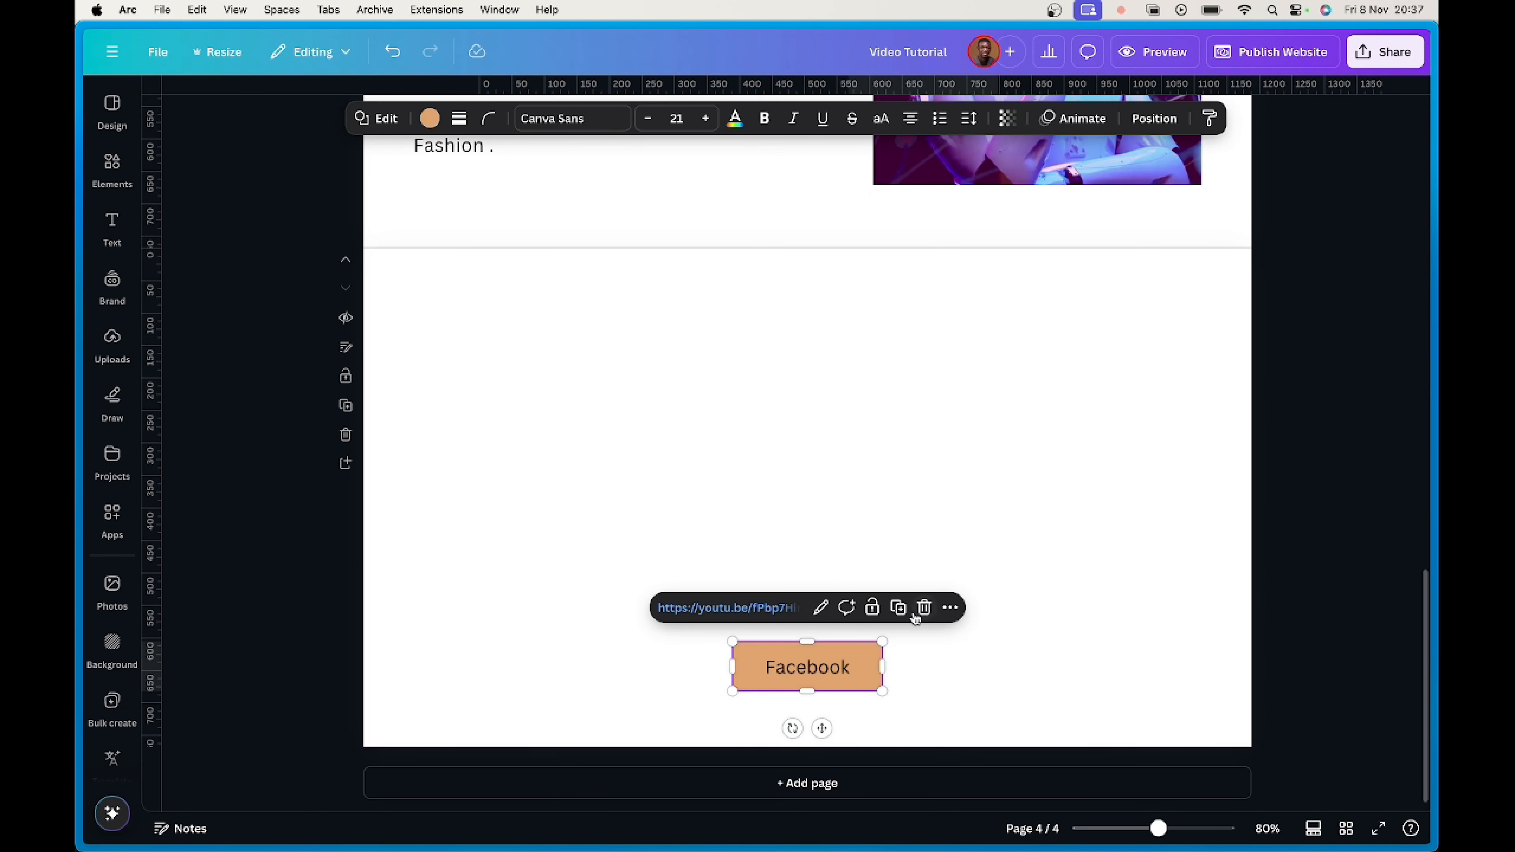
# Relabel the copied Facebook button on the fourth page "Back to Top" and move it slightly lower.
pyautogui.doubleClick(818, 659)
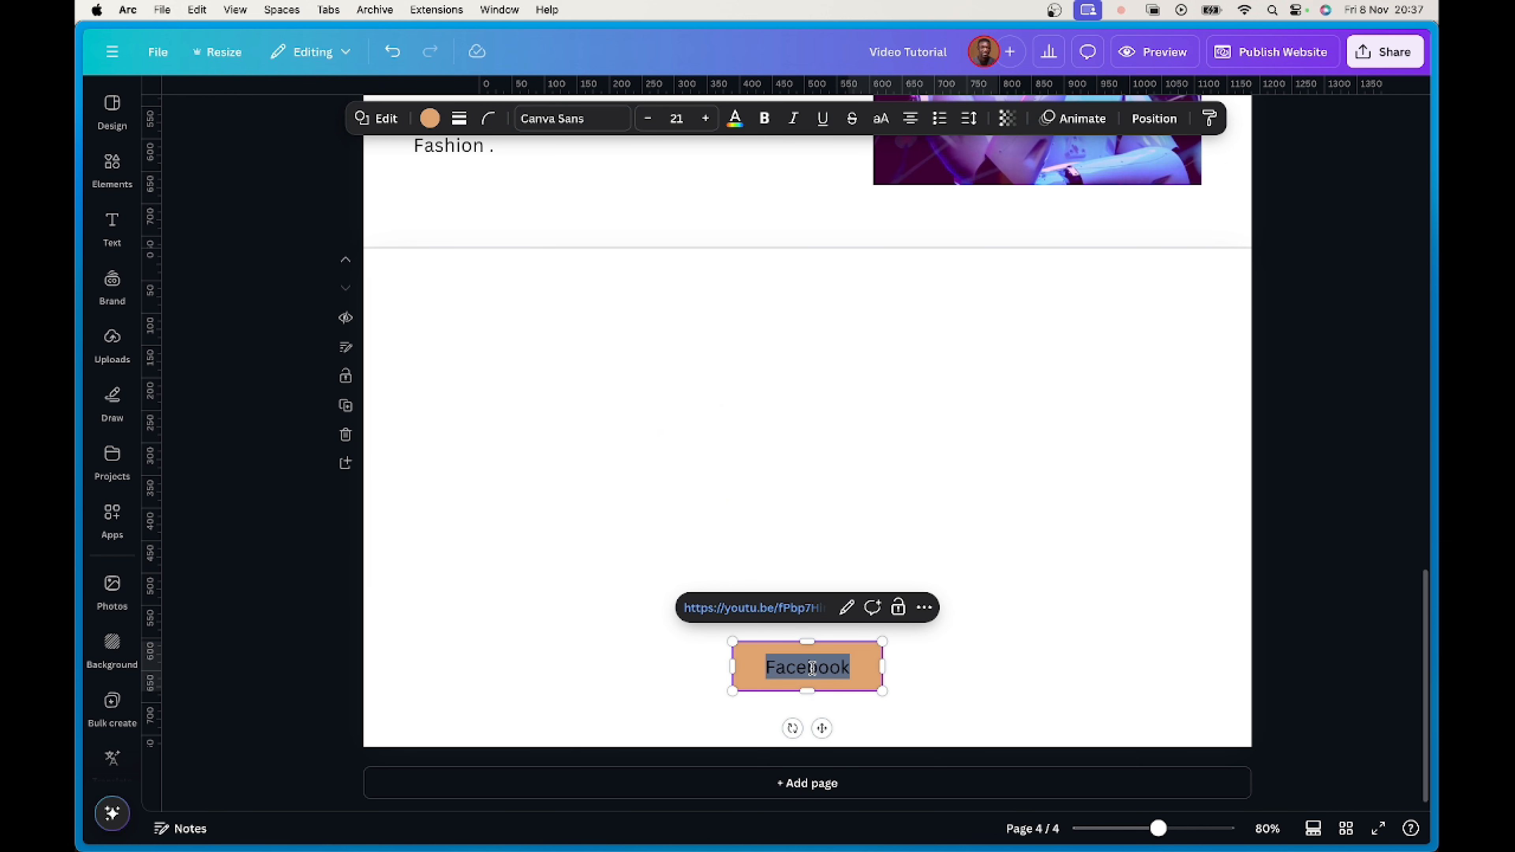
pyautogui.write('HO')
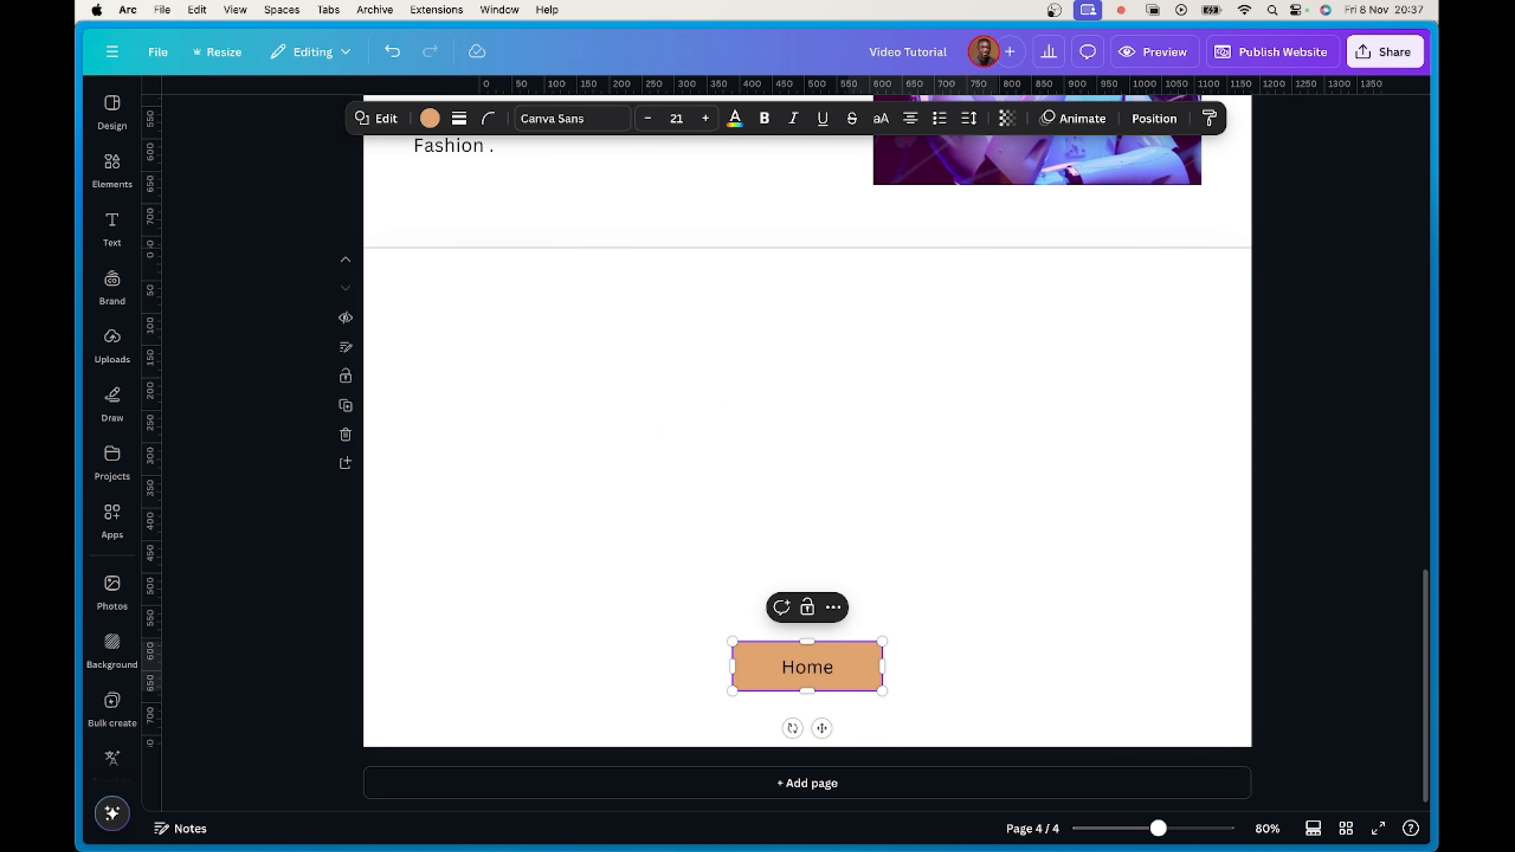
pyautogui.press('super+a')
pyautogui.write('Ba')
pyautogui.click(987, 562)
pyautogui.moveTo(820, 670)
pyautogui.mouseDown()
pyautogui.moveTo(744, 681)
pyautogui.moveTo(820, 685)
pyautogui.mouseUp()
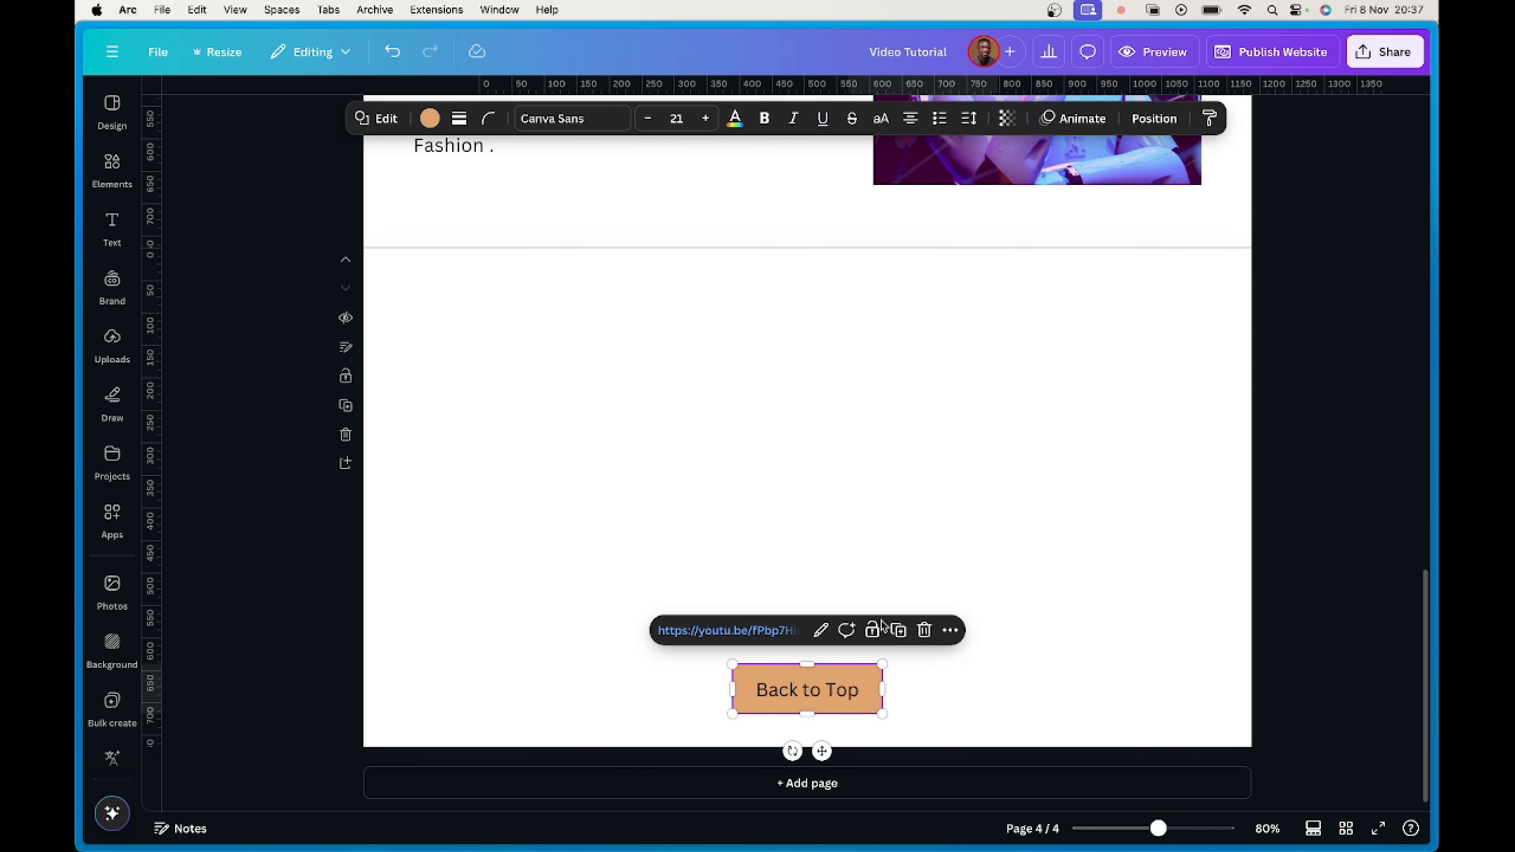
# Replace the "Back to Top" button's link with the document page "1 - Untitled".
pyautogui.rightClick(862, 688)
pyautogui.click(924, 680)
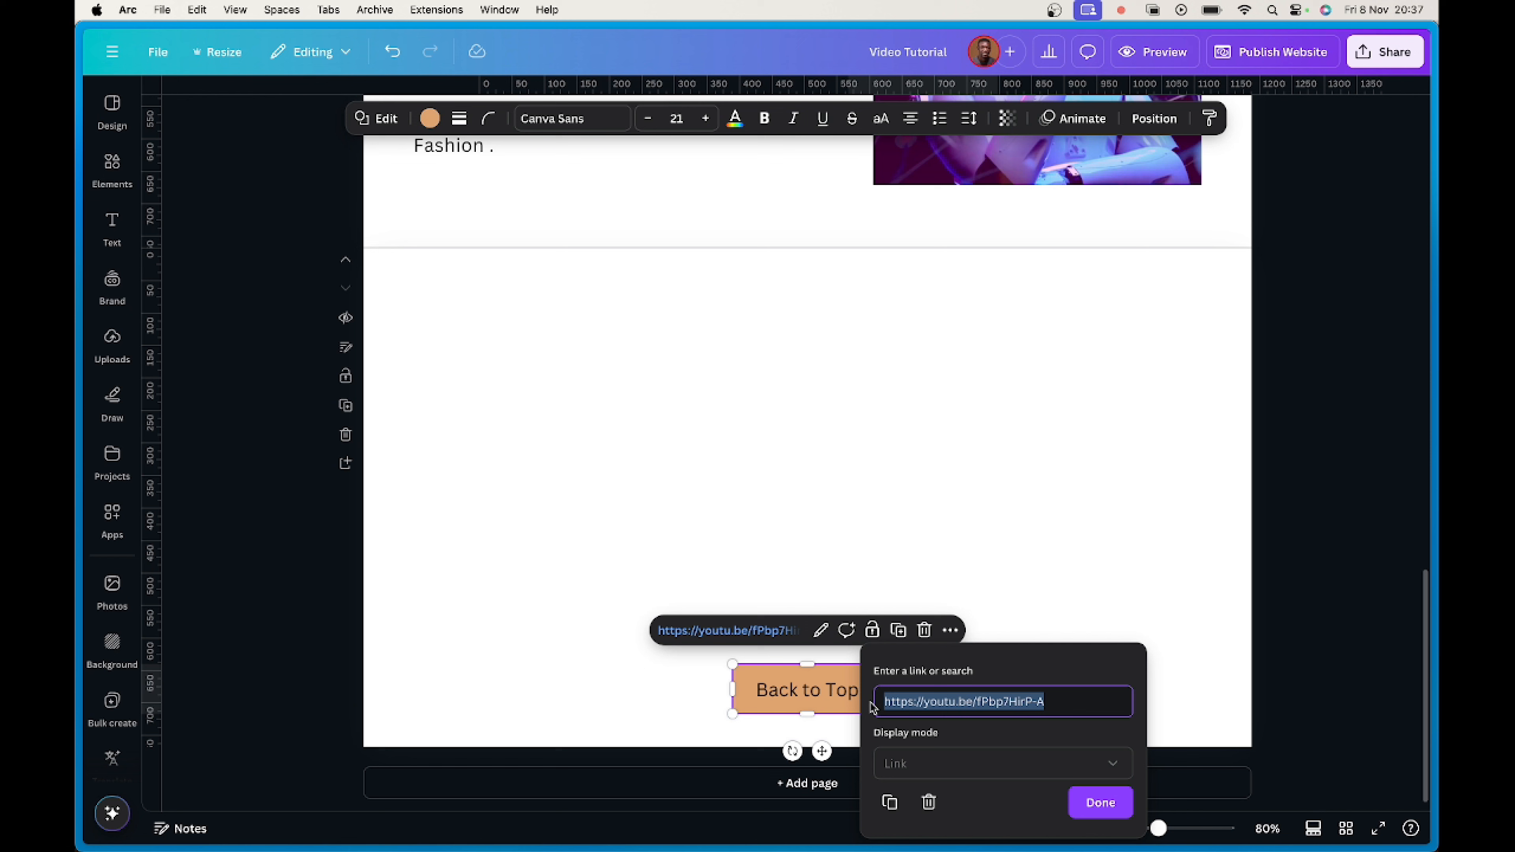
pyautogui.moveTo(870, 703); pyautogui.dragTo(852, 703)
pyautogui.press('super+a')
pyautogui.press('BackSpace')
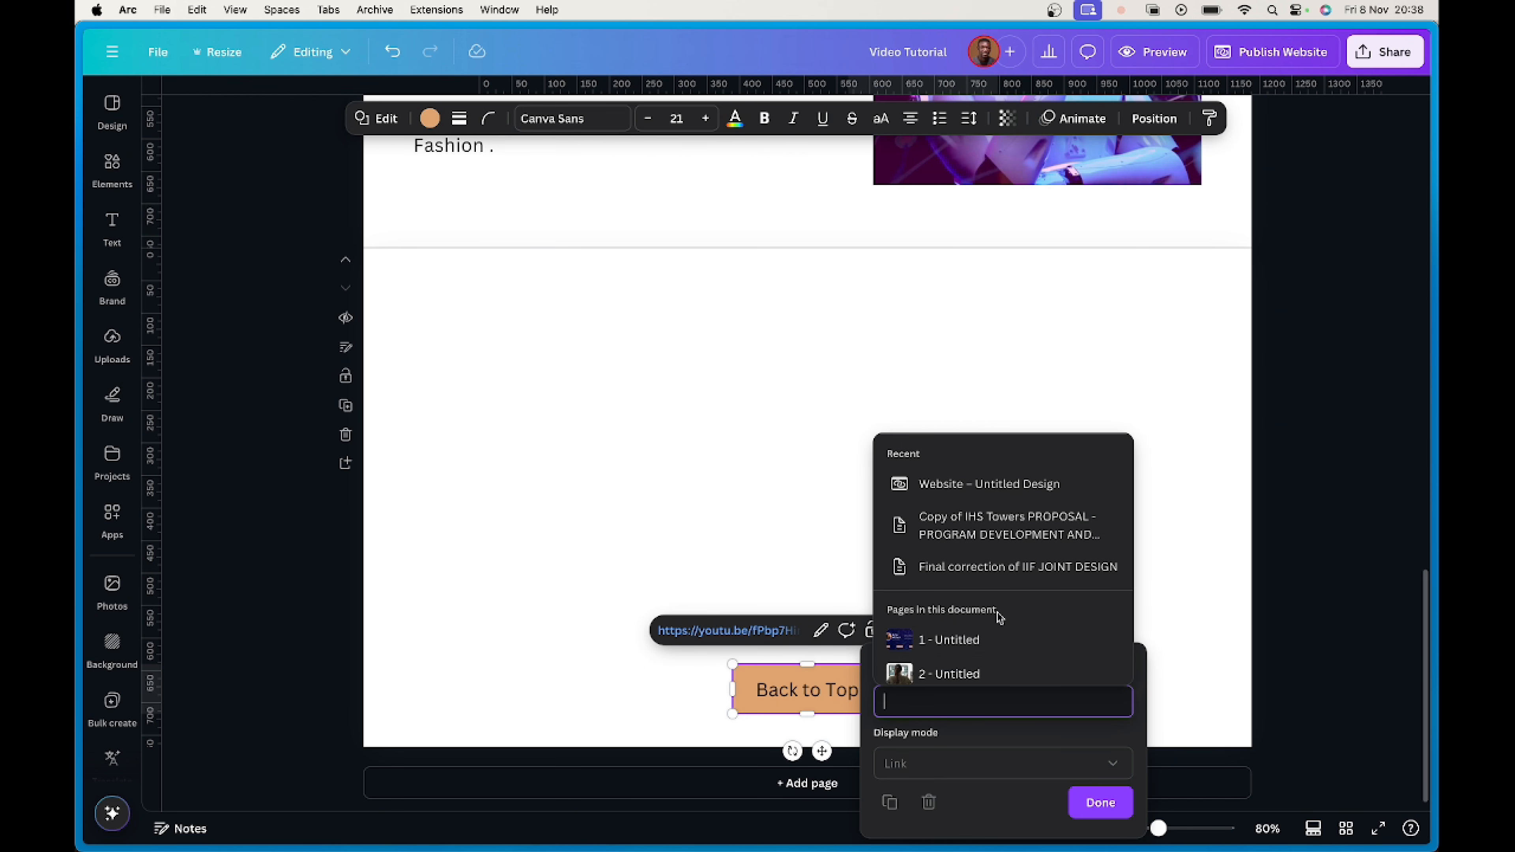
pyautogui.click(955, 641)
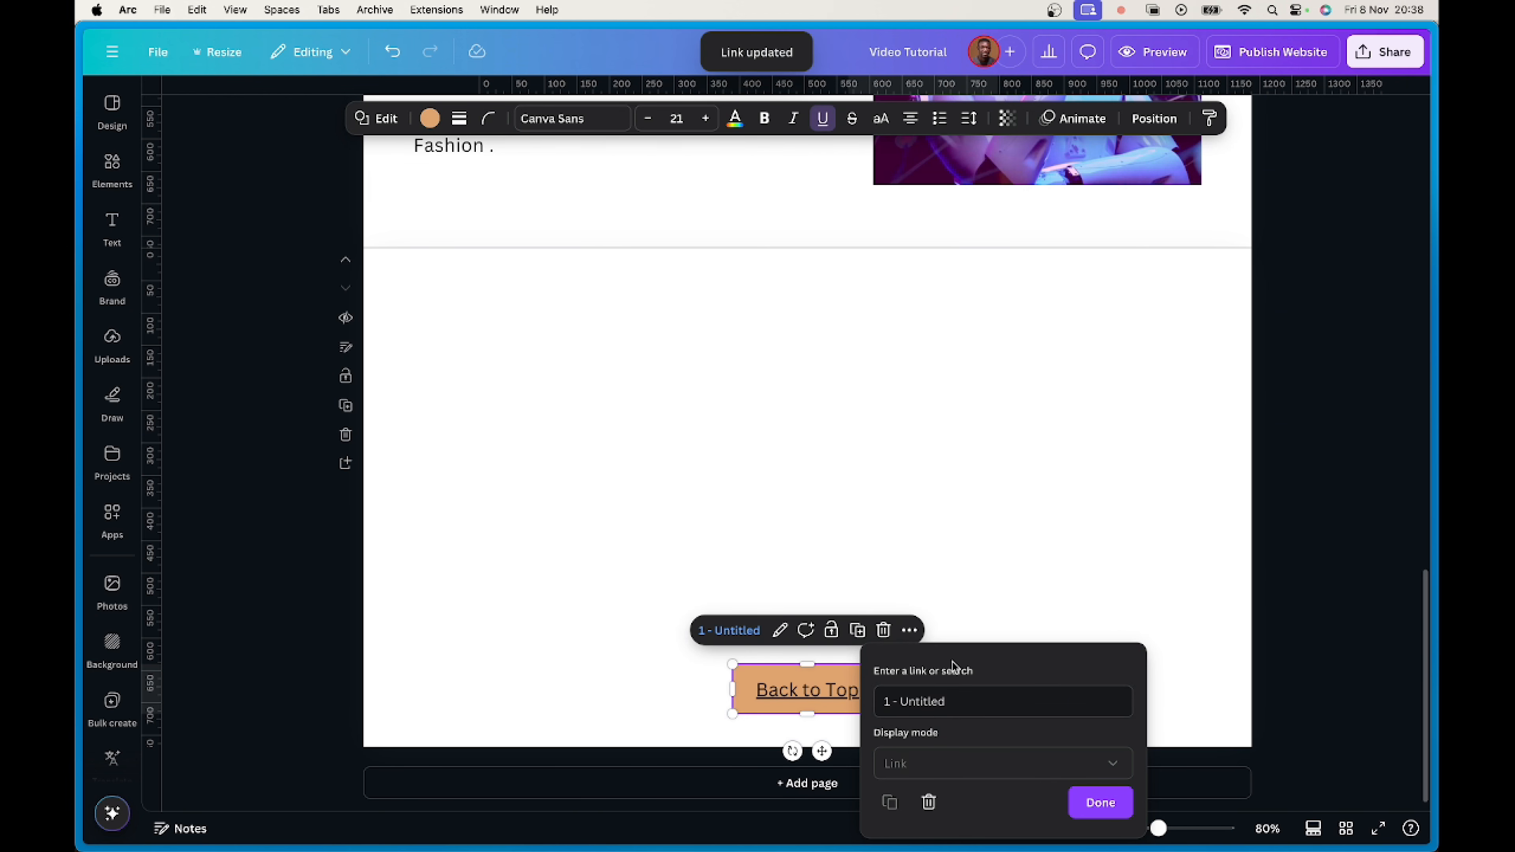
pyautogui.click(1091, 819)
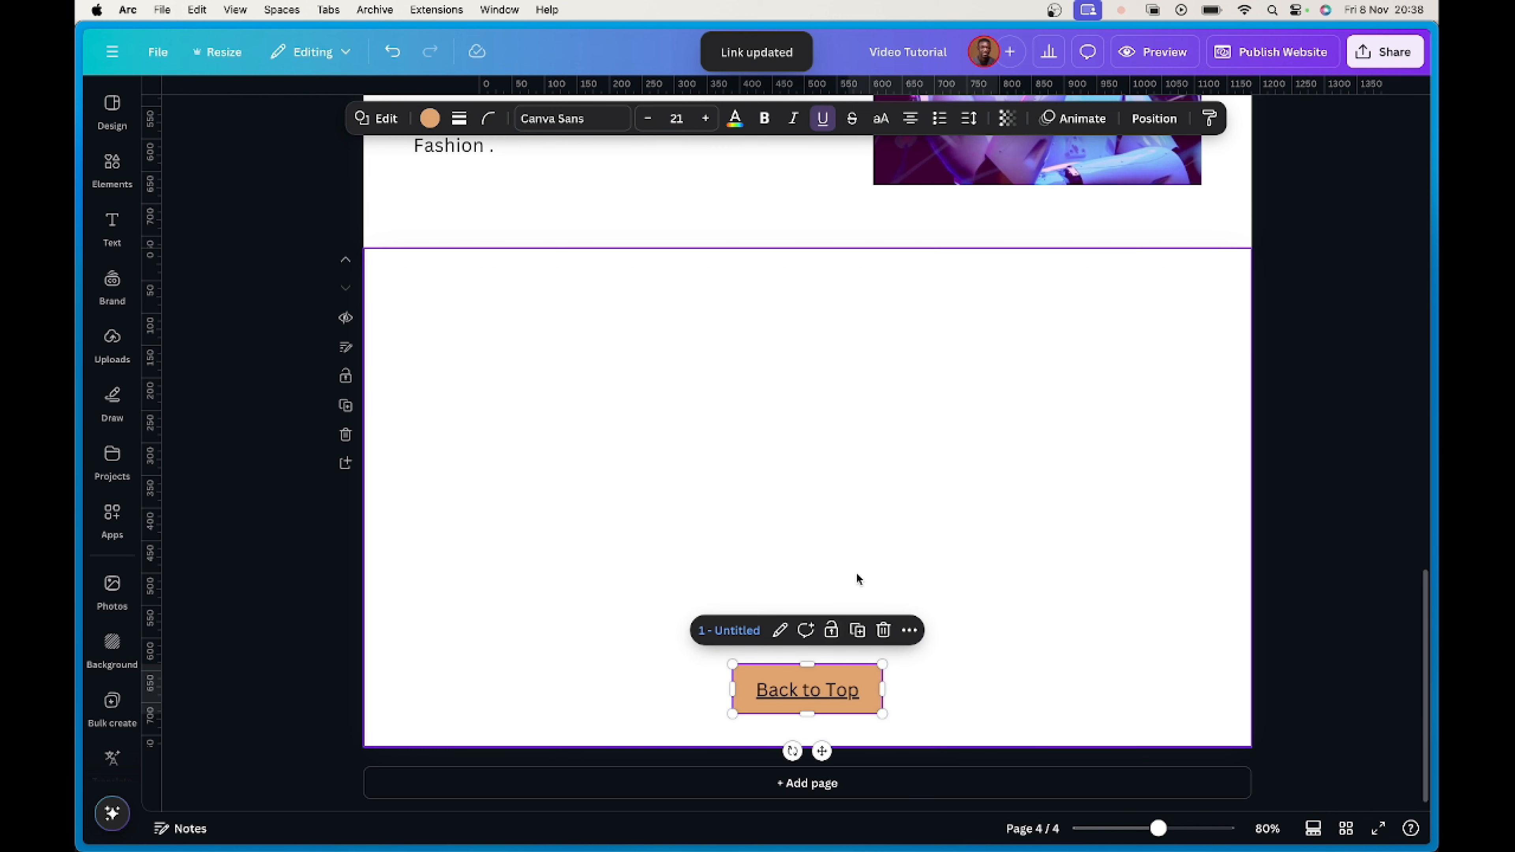
# Preview the site on desktop and mobile, testing the "Back to Top" button in each, and return to the editor.
pyautogui.click(1147, 51)
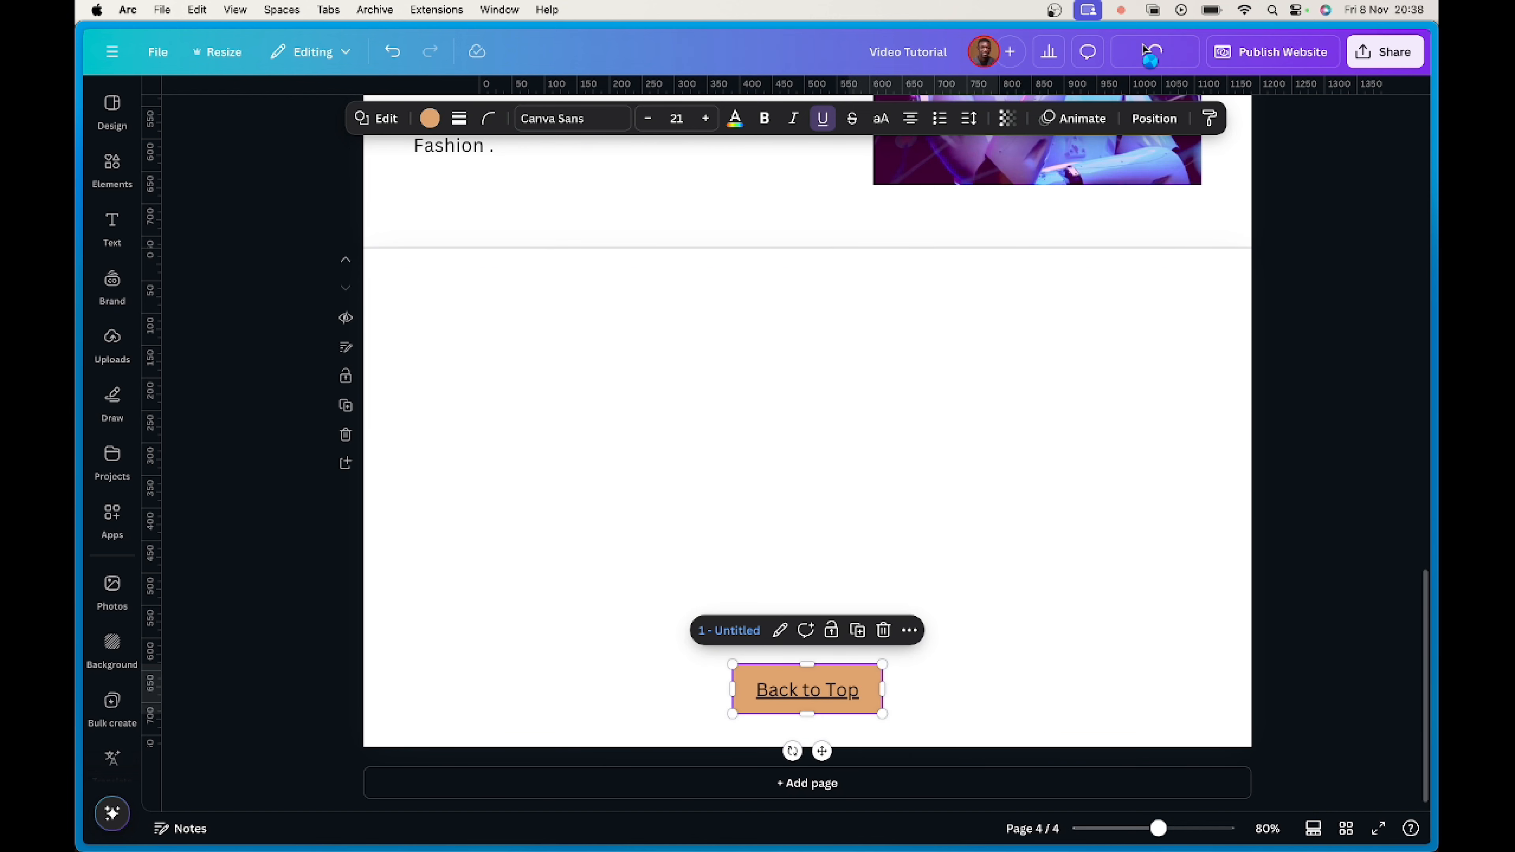
pyautogui.scroll(-15, 1041, 482)
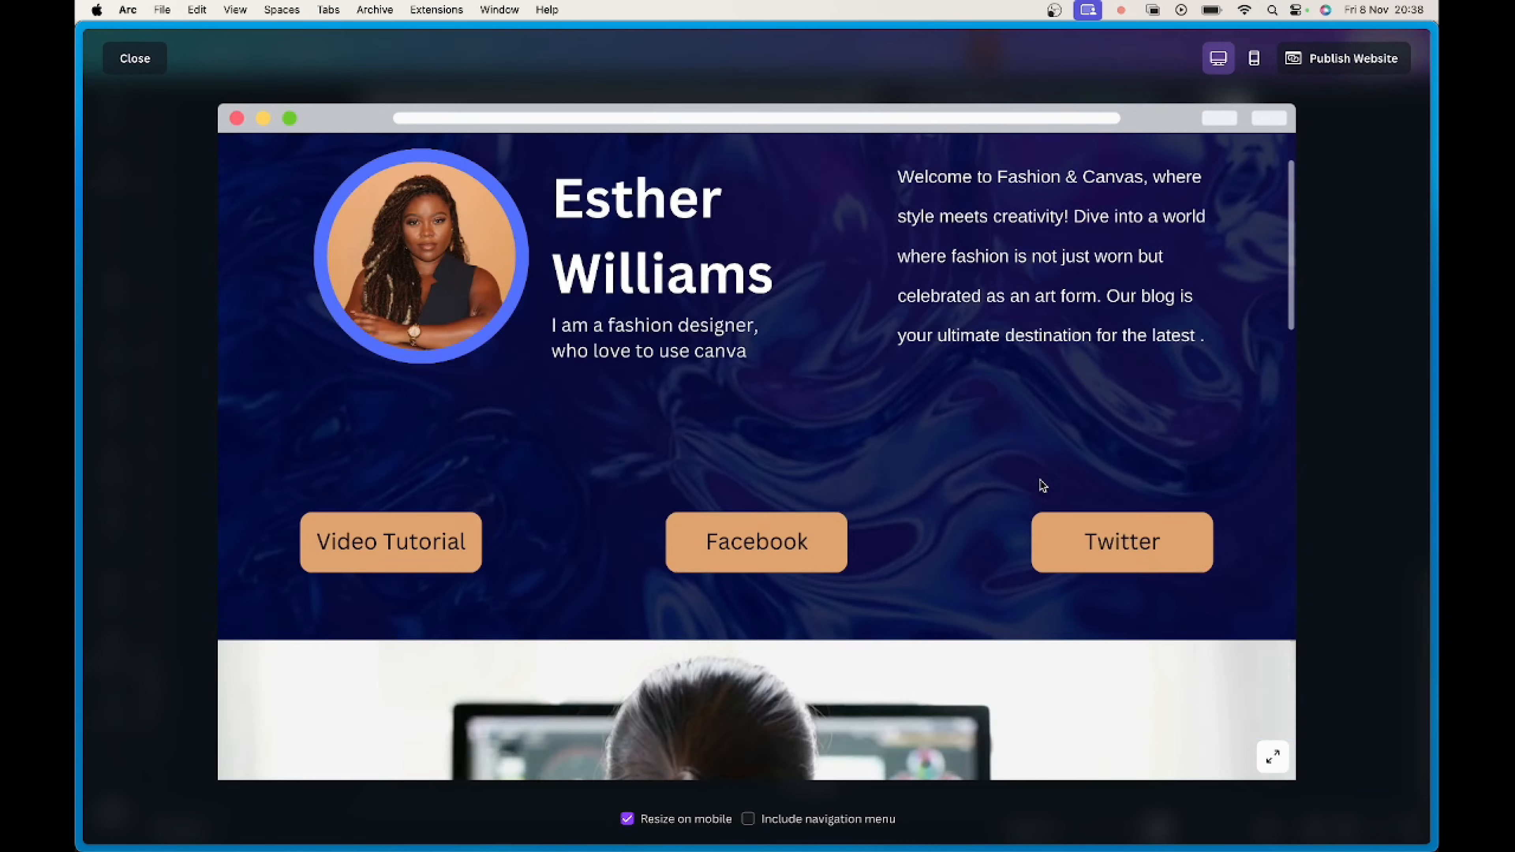
pyautogui.click(738, 713)
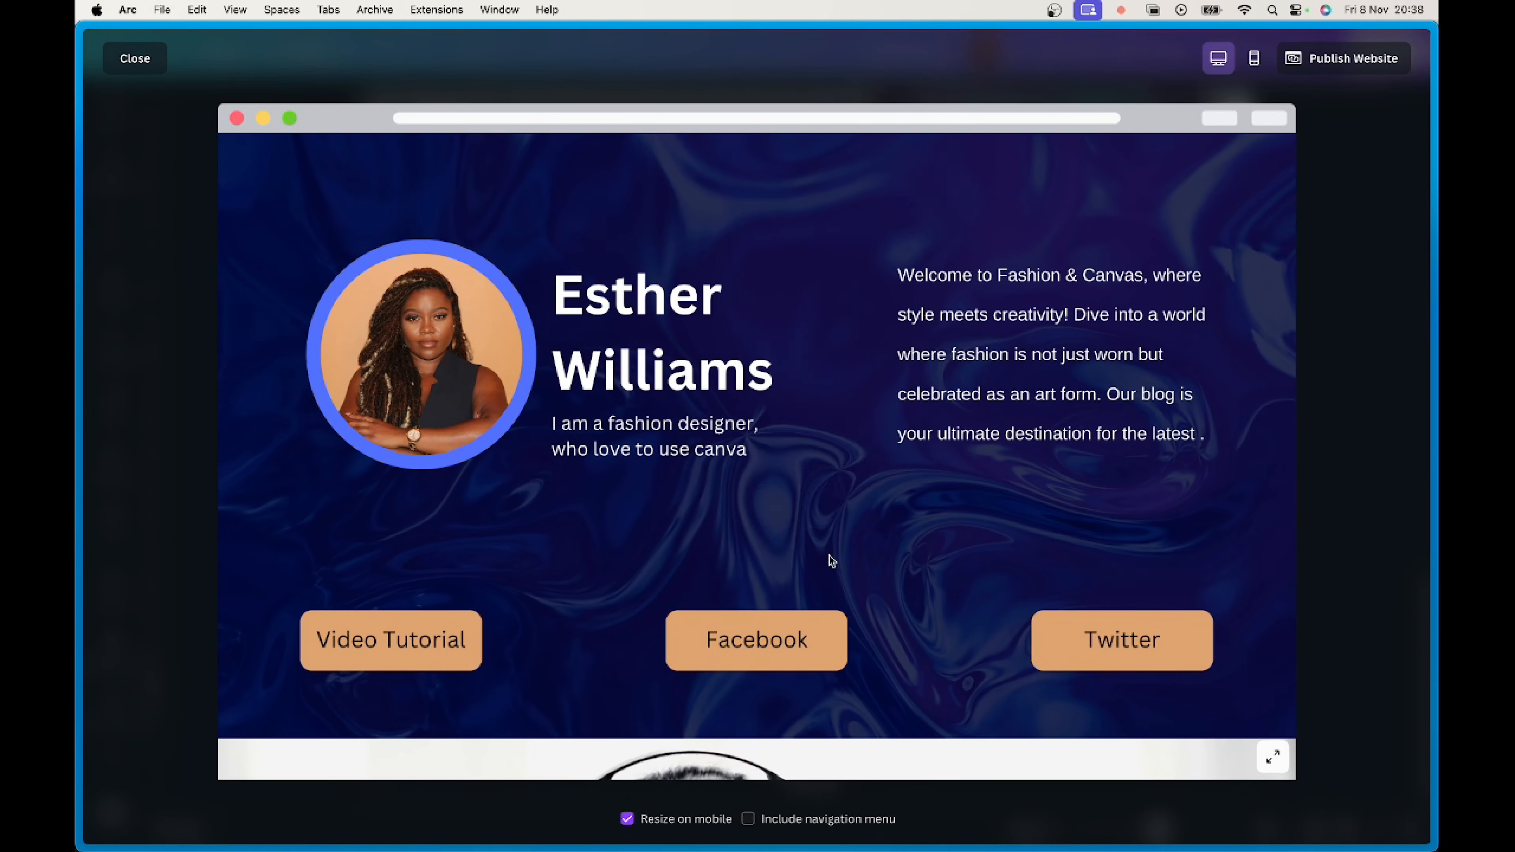
pyautogui.click(1255, 59)
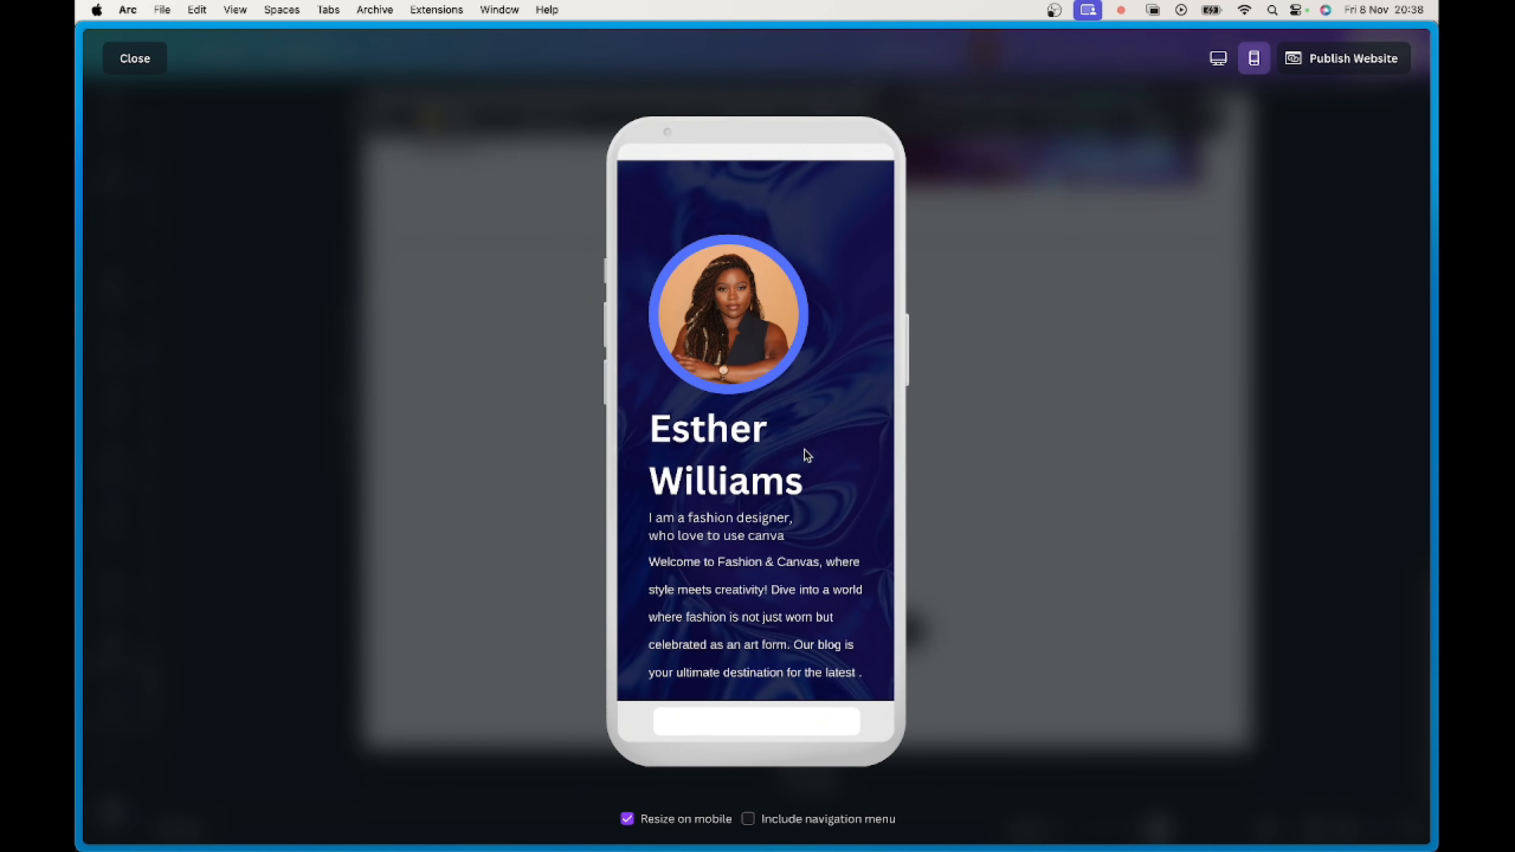
pyautogui.scroll(-15, 803, 452)
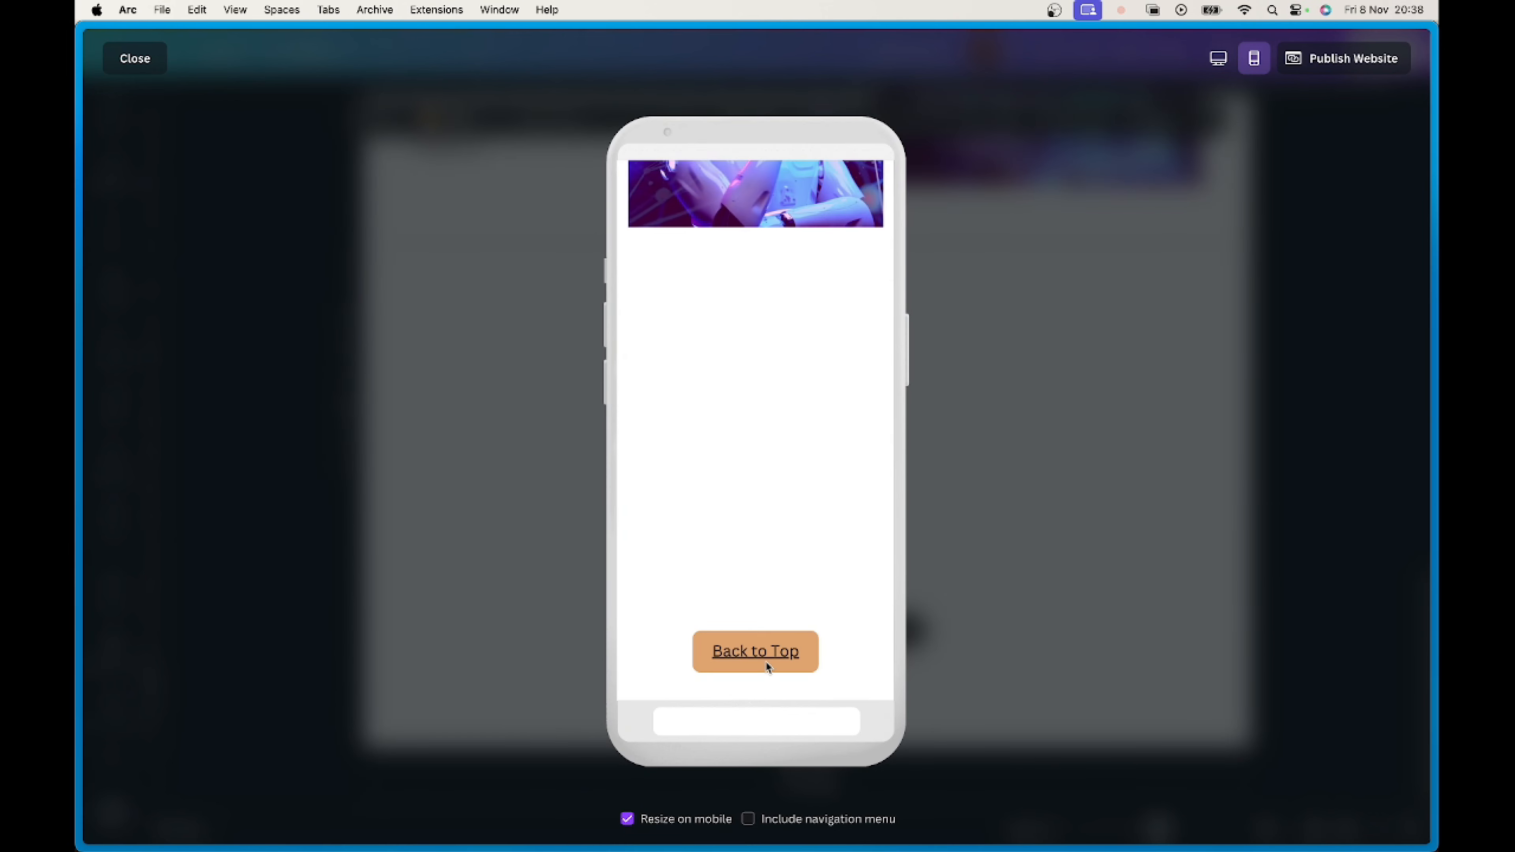
pyautogui.click(765, 654)
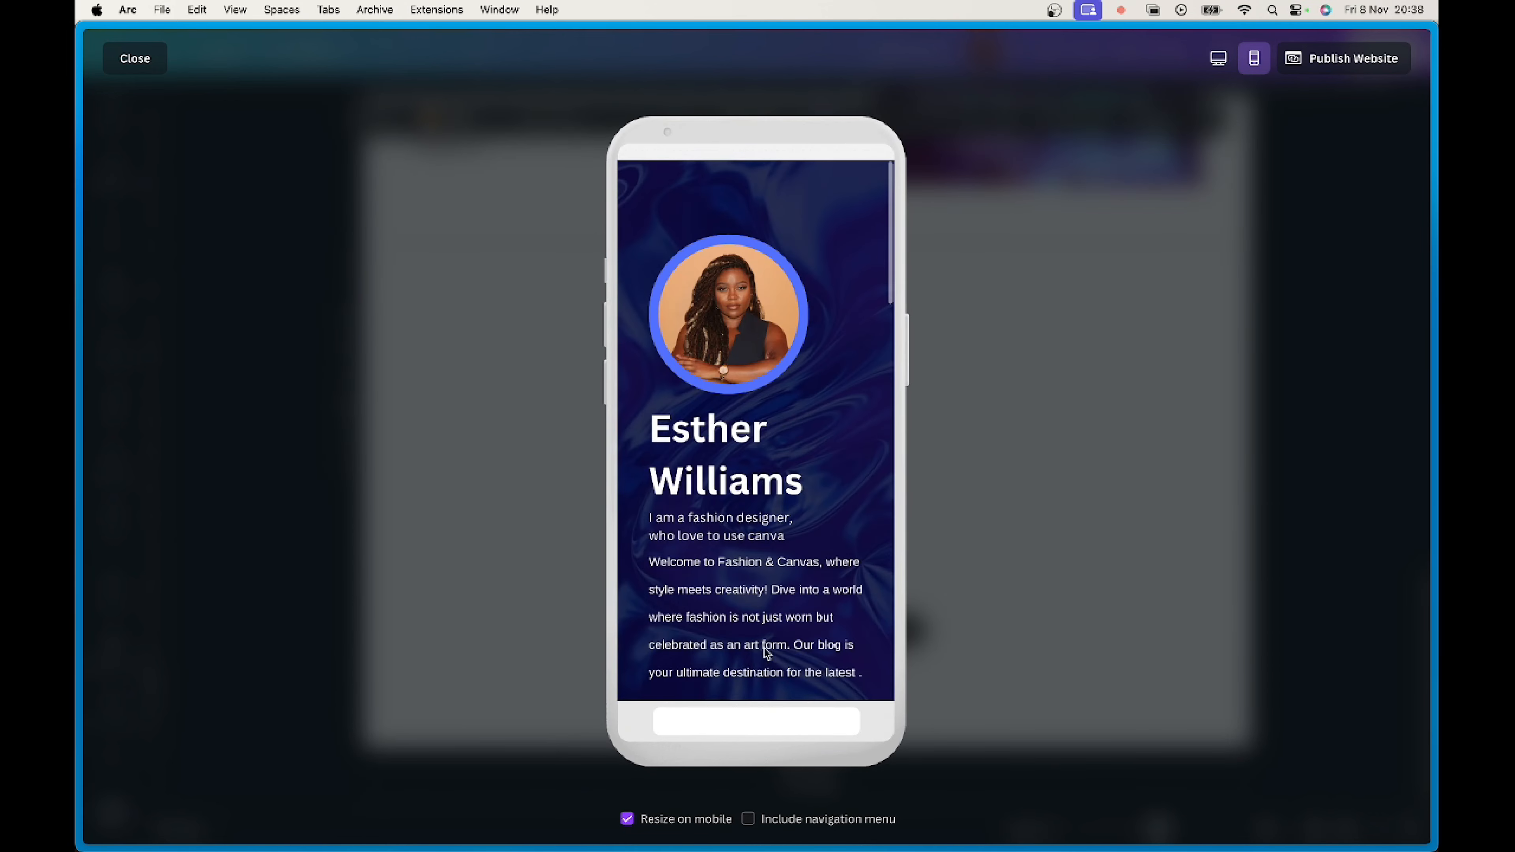
pyautogui.click(144, 58)
# Change the first page's Facebook button link to faceboo.com/thecanvageek.
pyautogui.scroll(15, 889, 480)
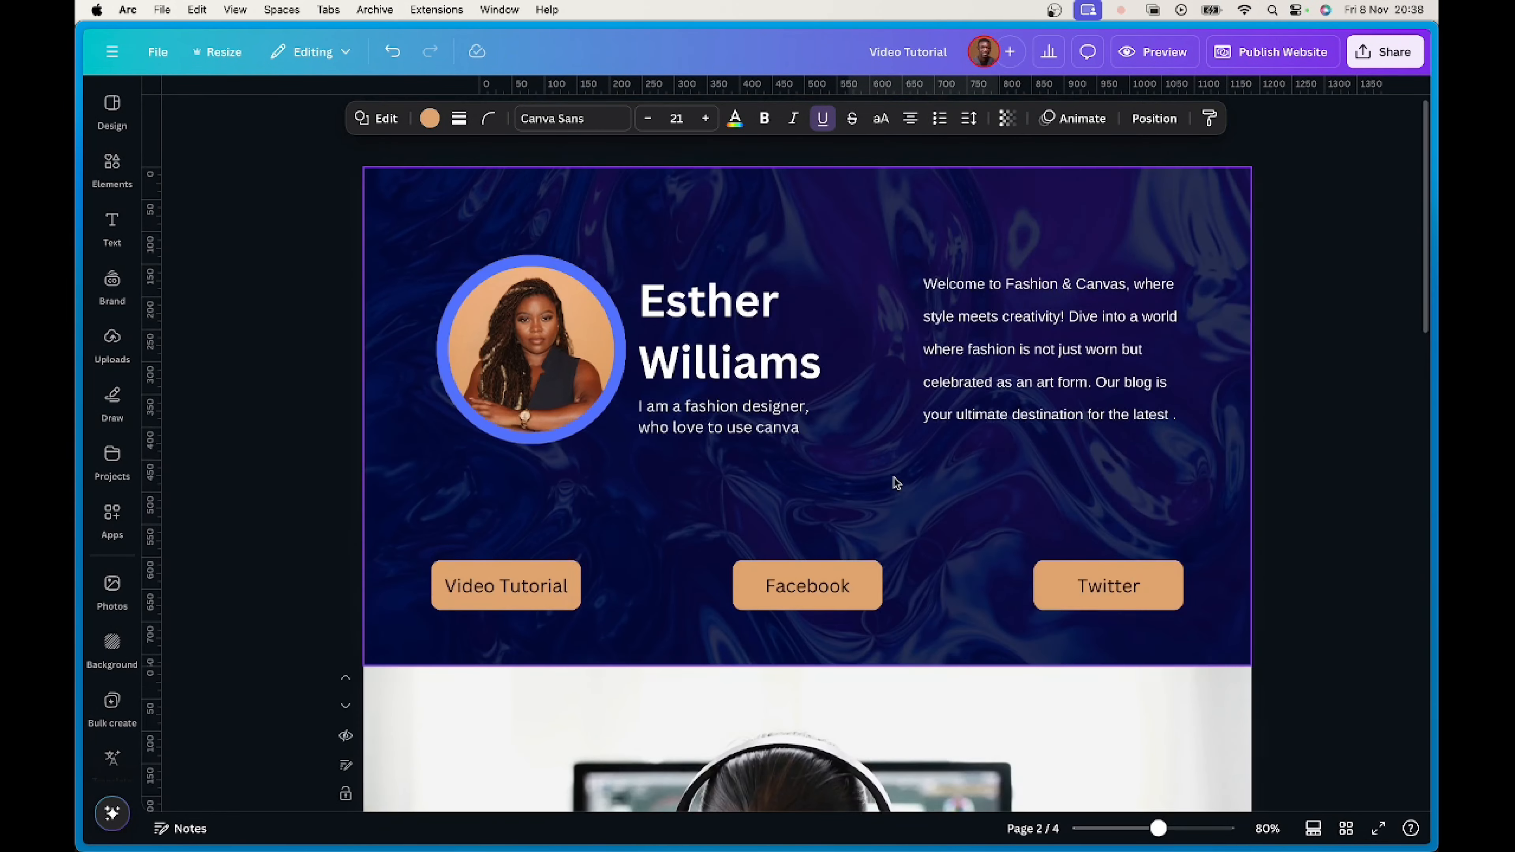
pyautogui.click(803, 588)
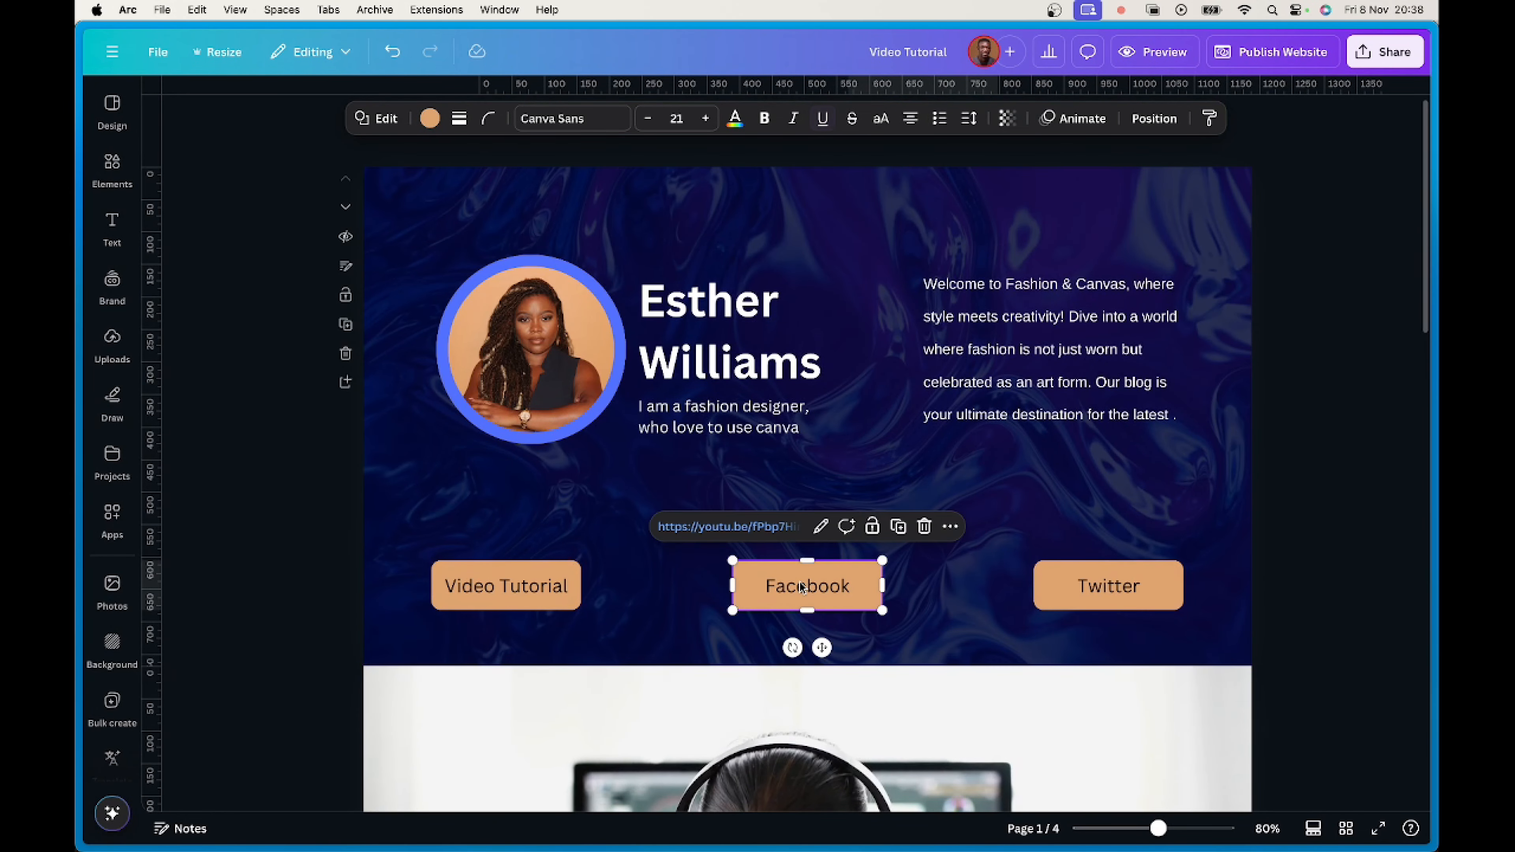
pyautogui.click(819, 527)
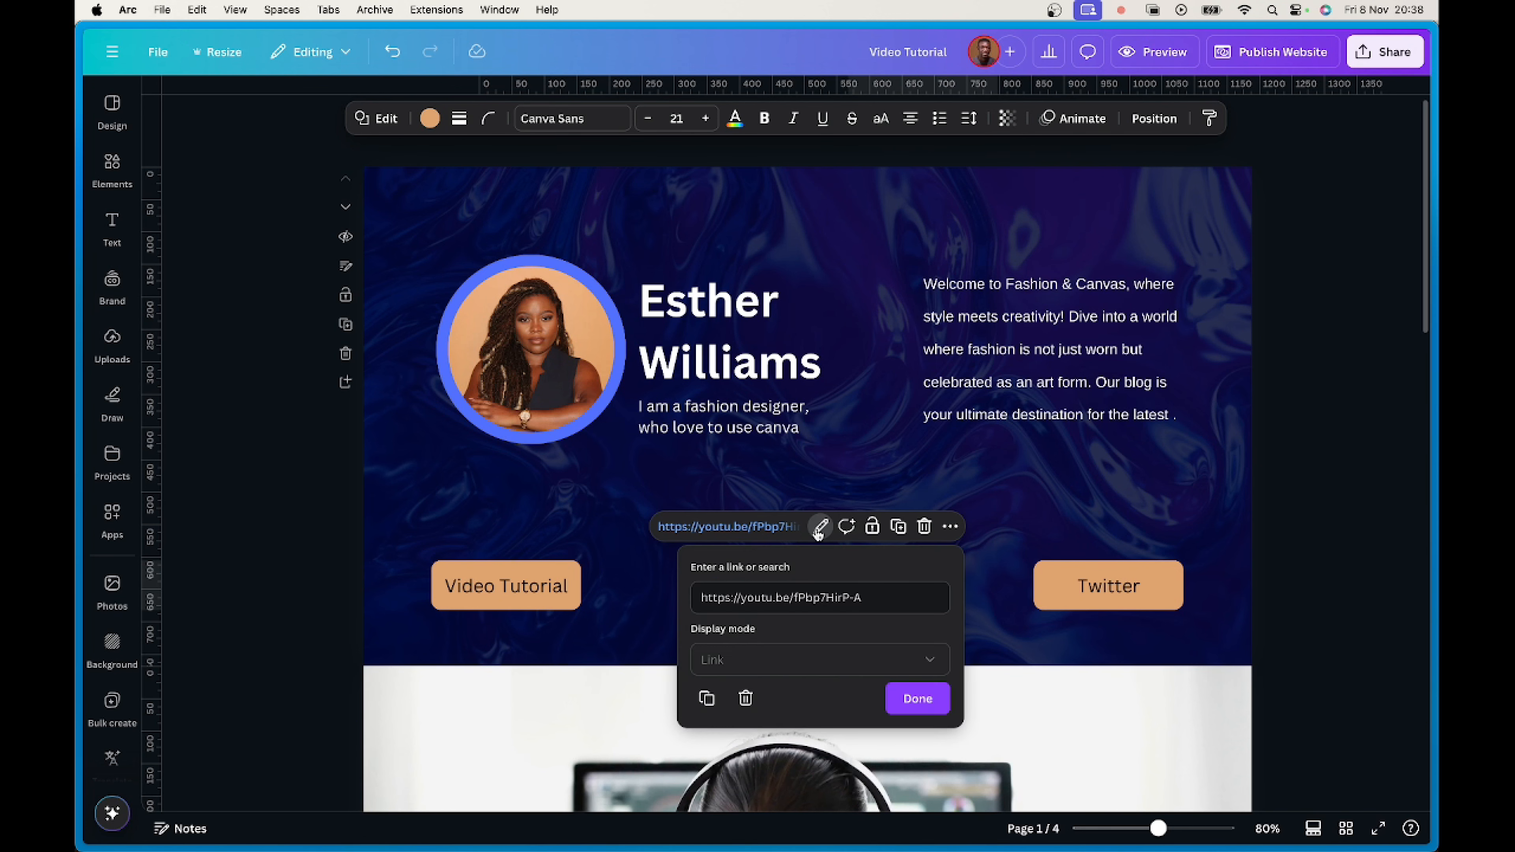
pyautogui.moveTo(869, 597); pyautogui.dragTo(608, 599)
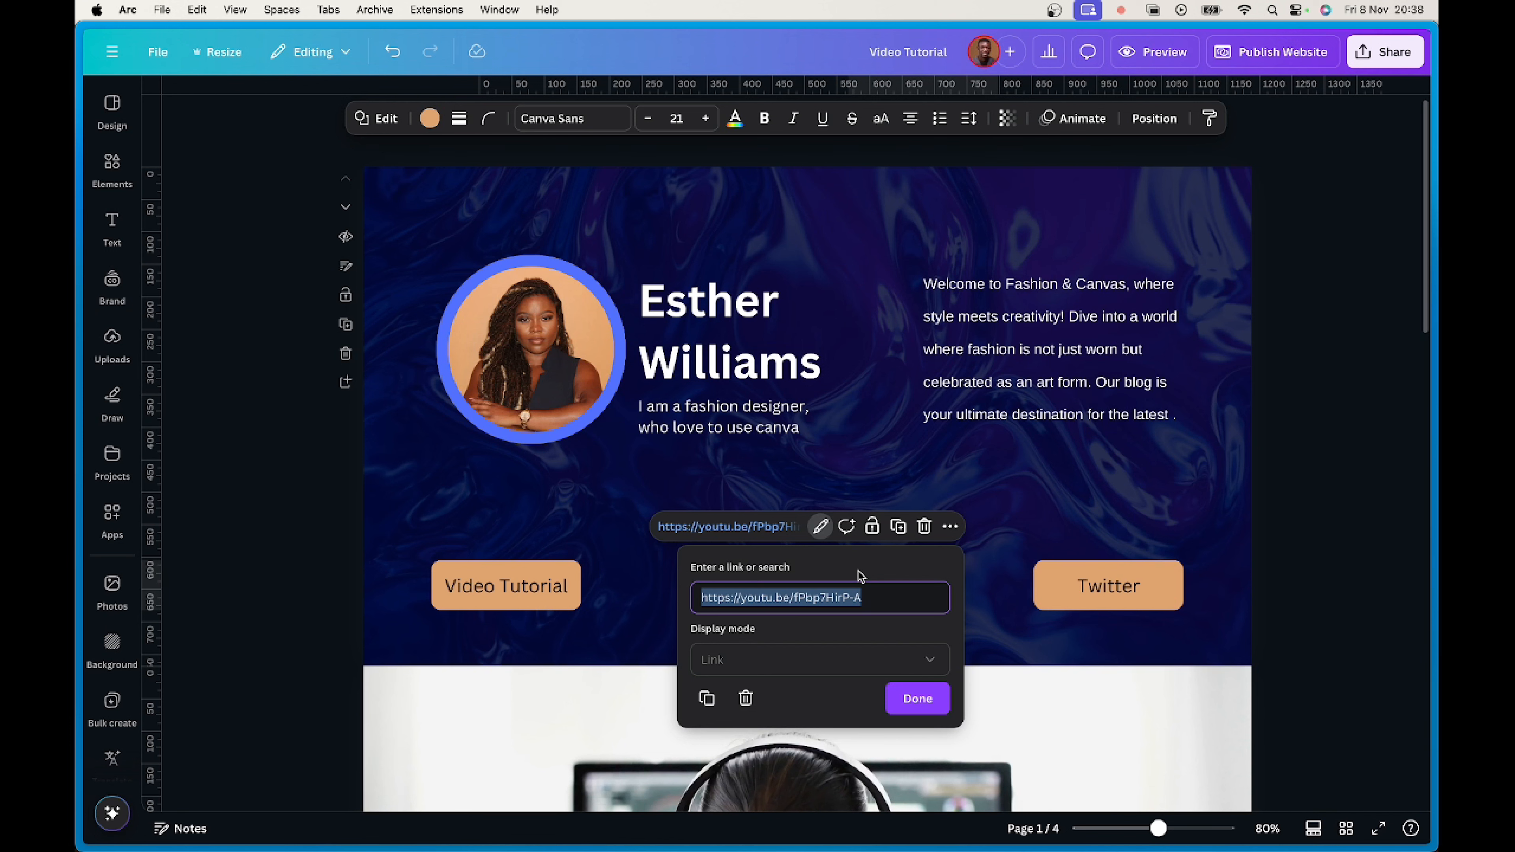
pyautogui.write('faceboo')
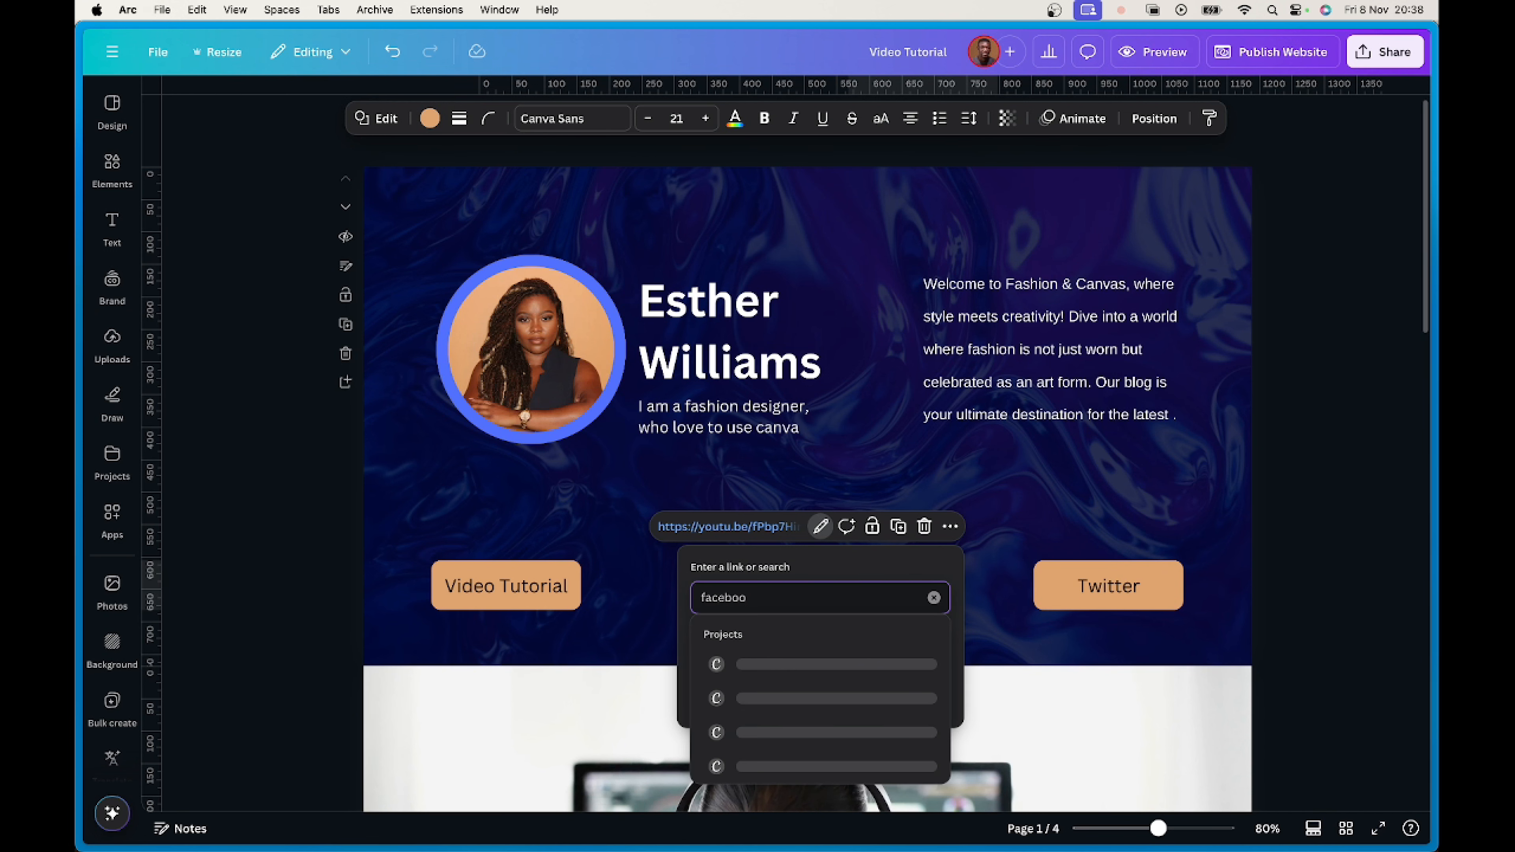
pyautogui.write('.com/thecanvageek')
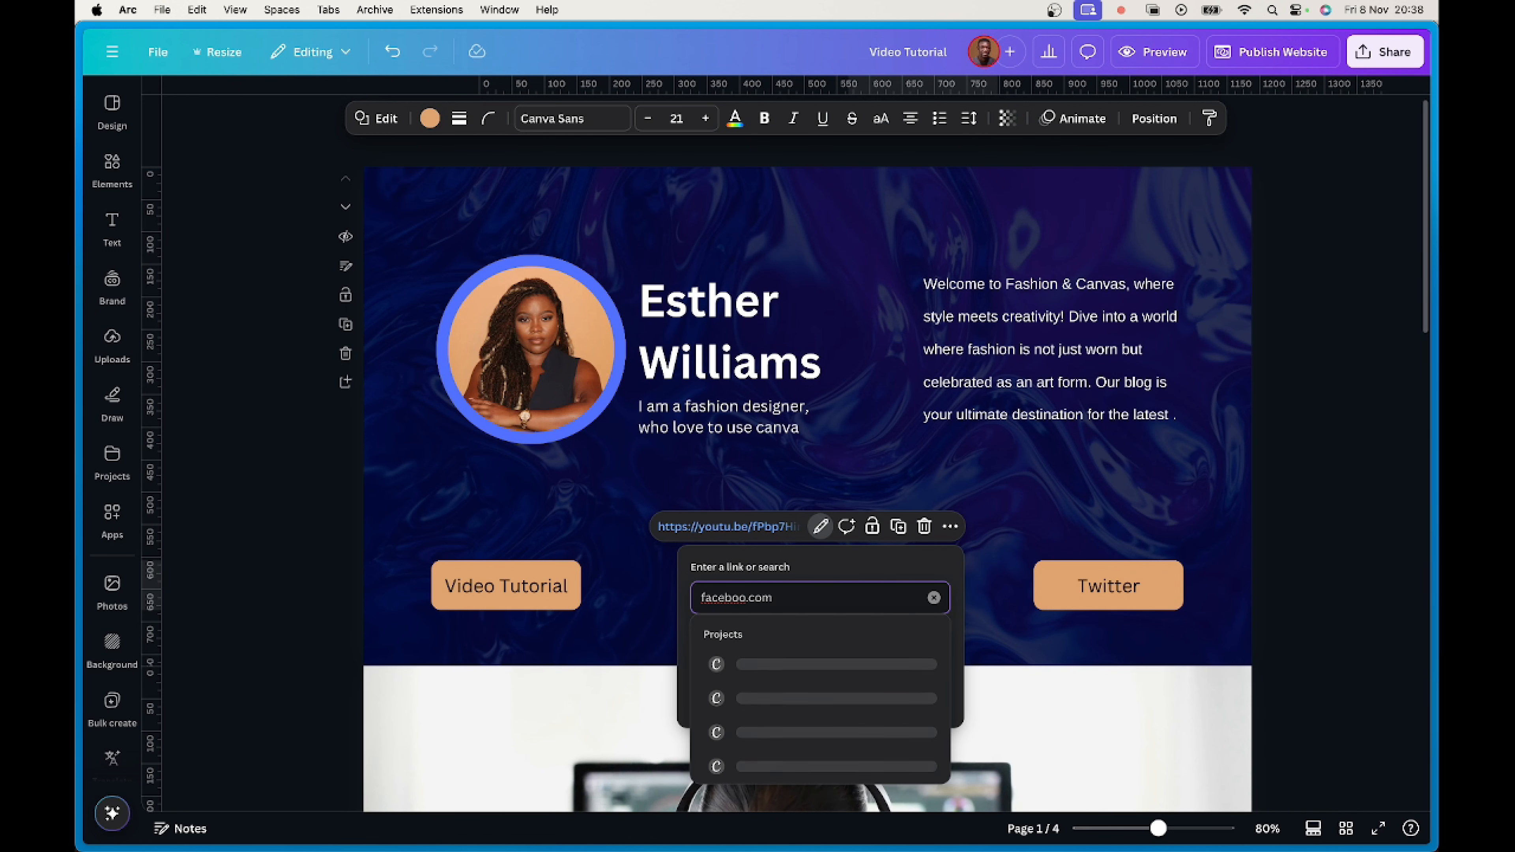
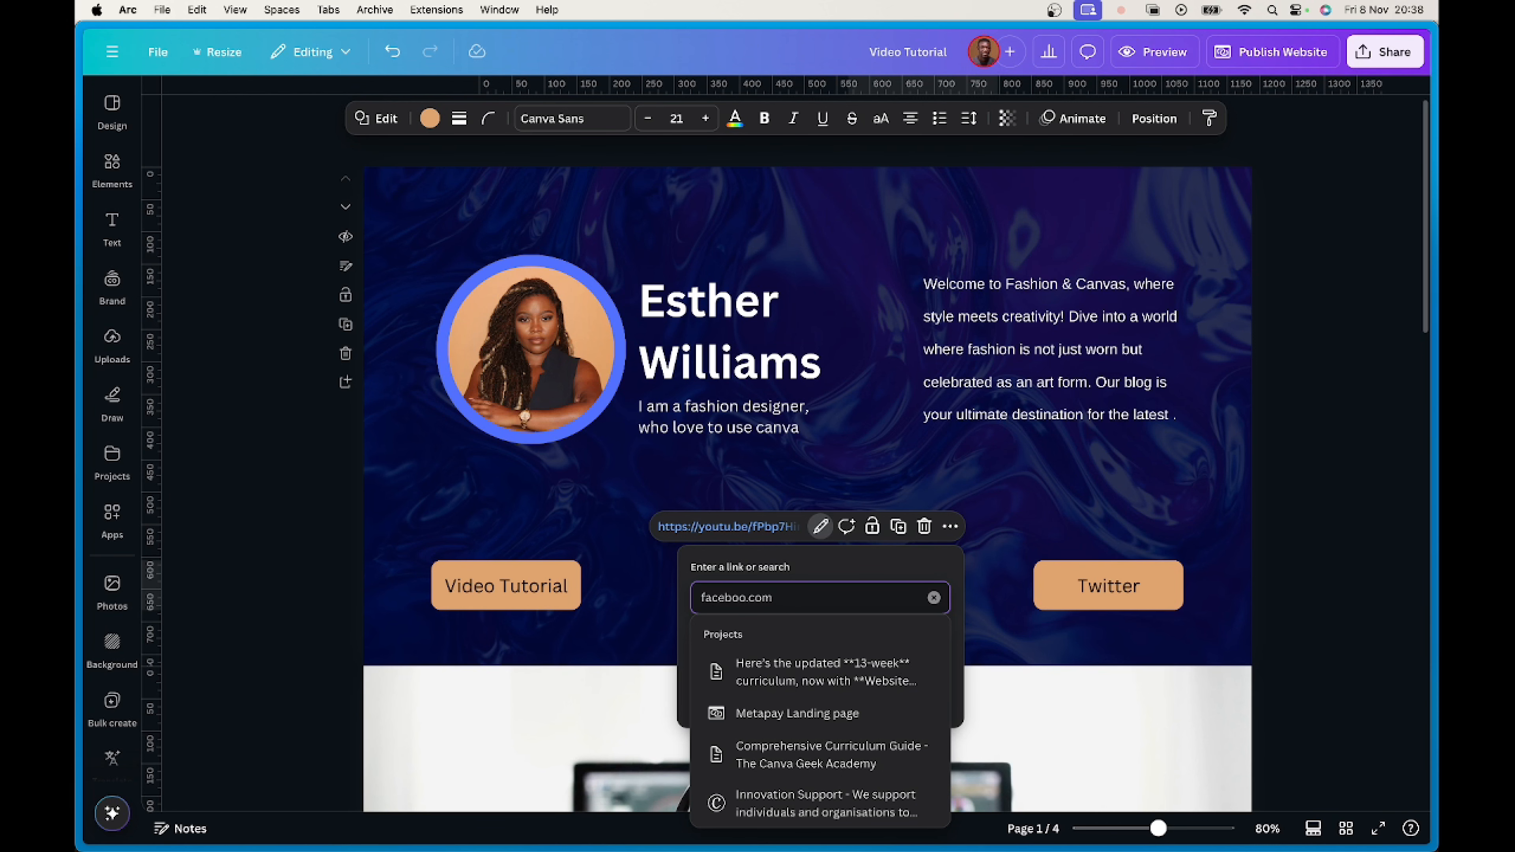
pyautogui.write('/thecan')
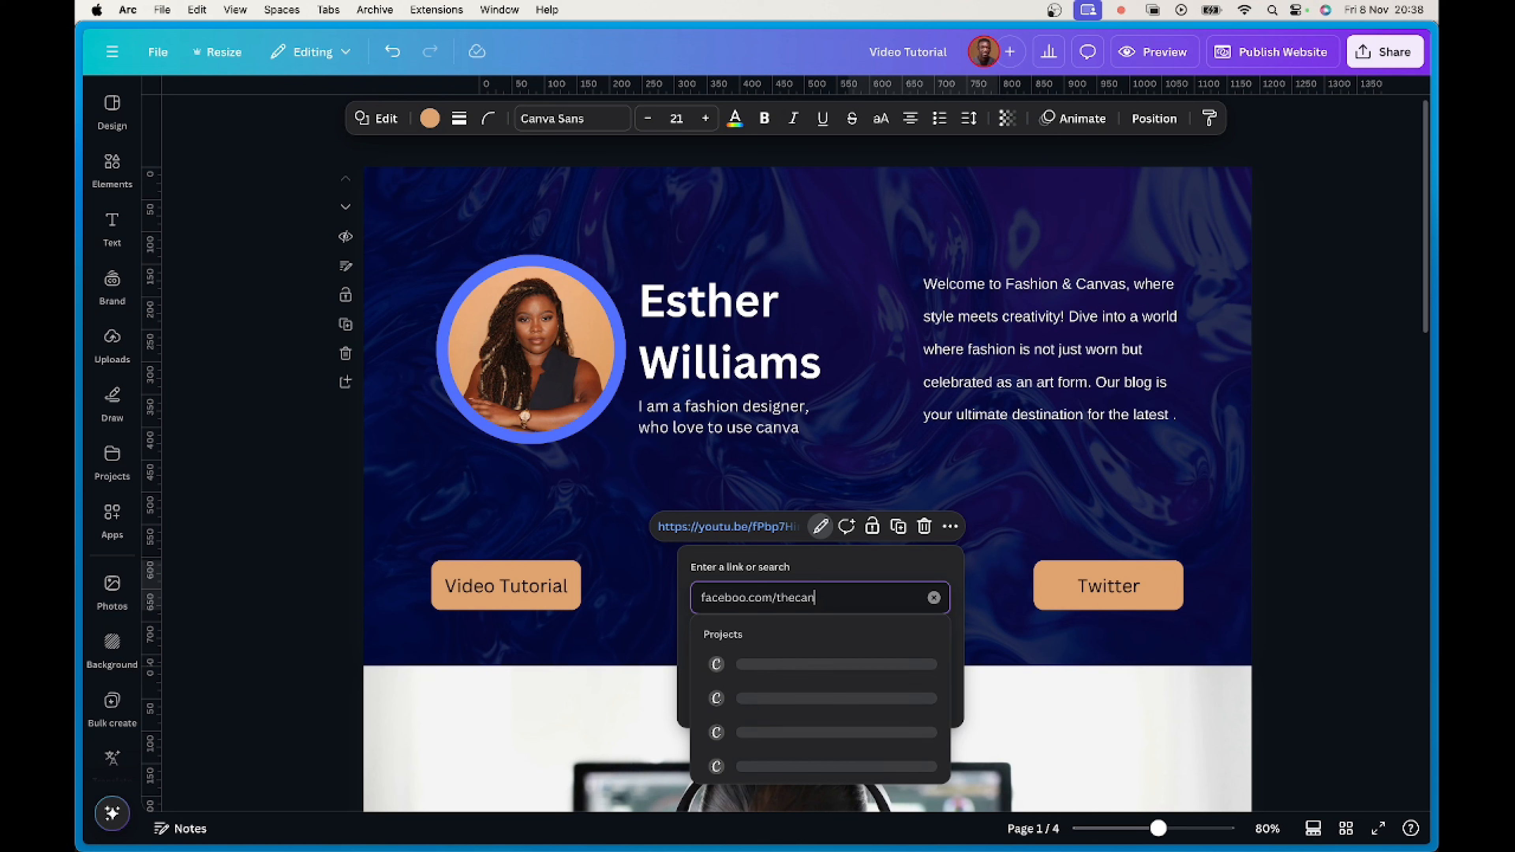
pyautogui.write('vaseek')
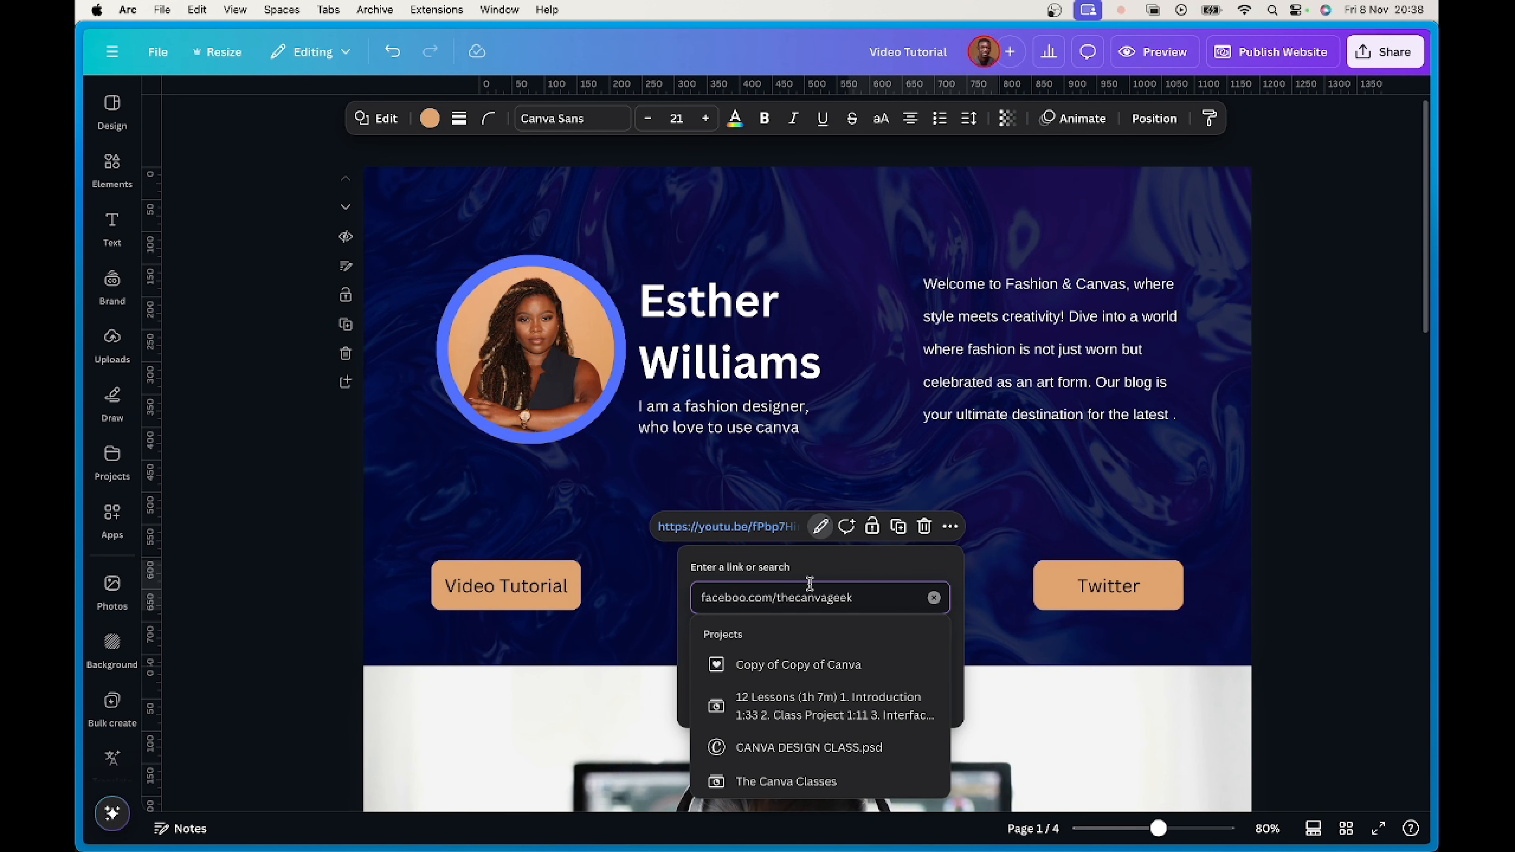
pyautogui.press('Return')
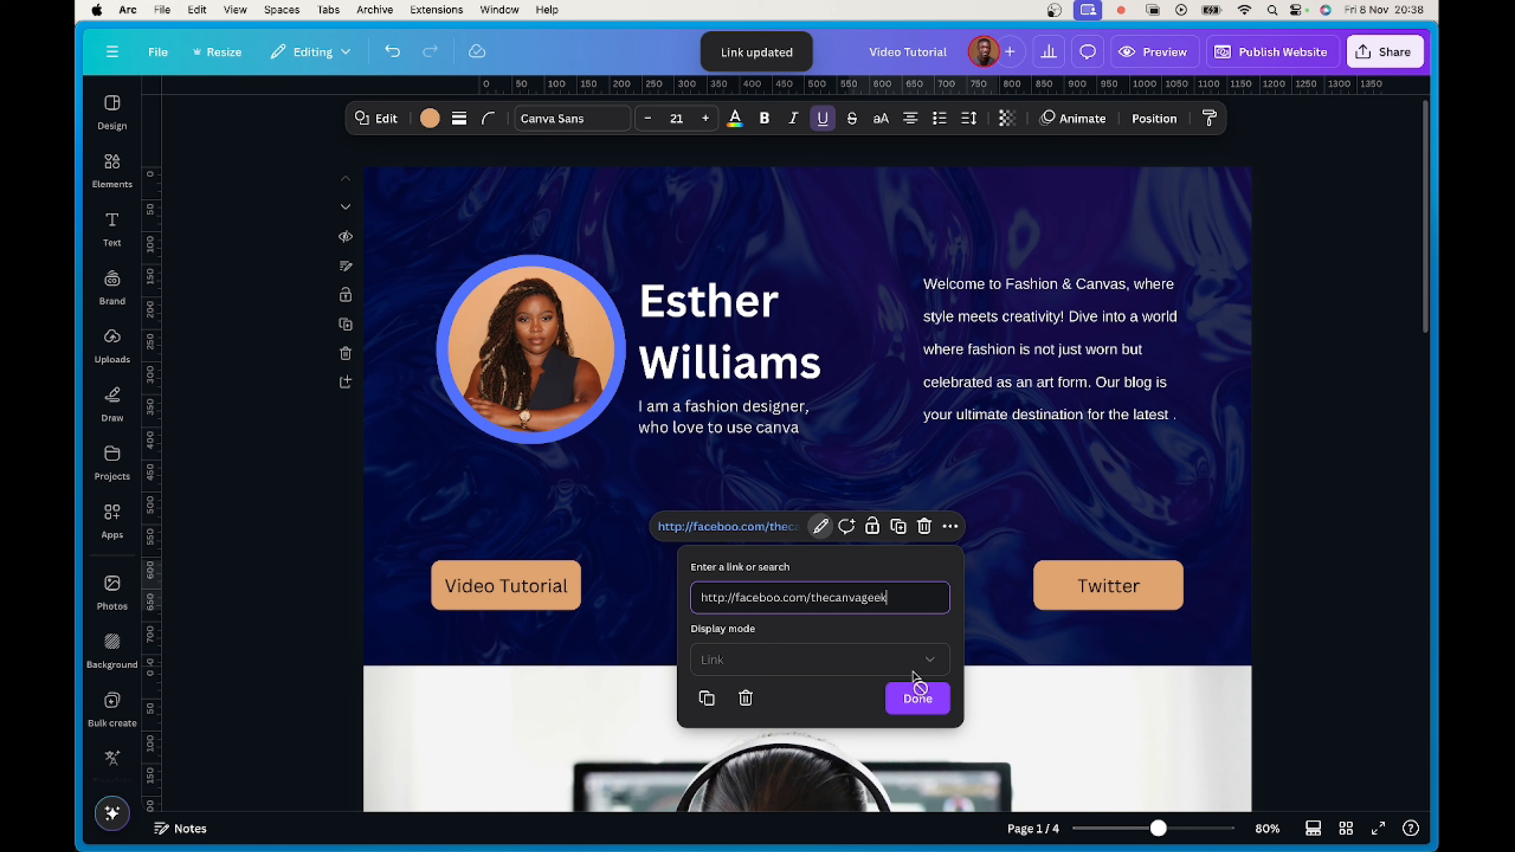
pyautogui.click(917, 697)
# Change the first page's Twitter button link to x.com/thecanvageek.
pyautogui.click(1110, 604)
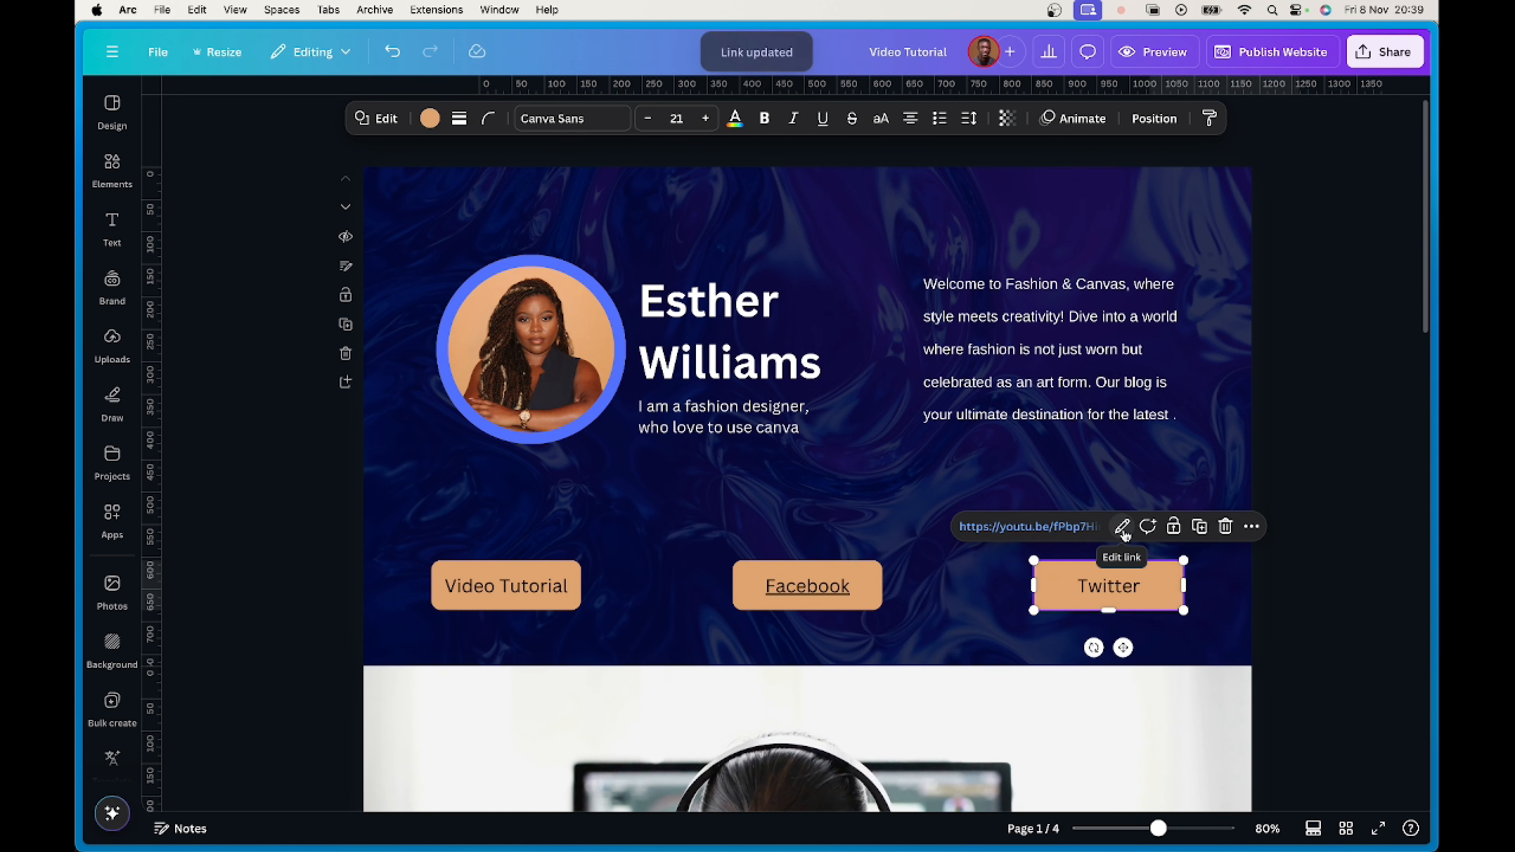
pyautogui.rightClick(1106, 596)
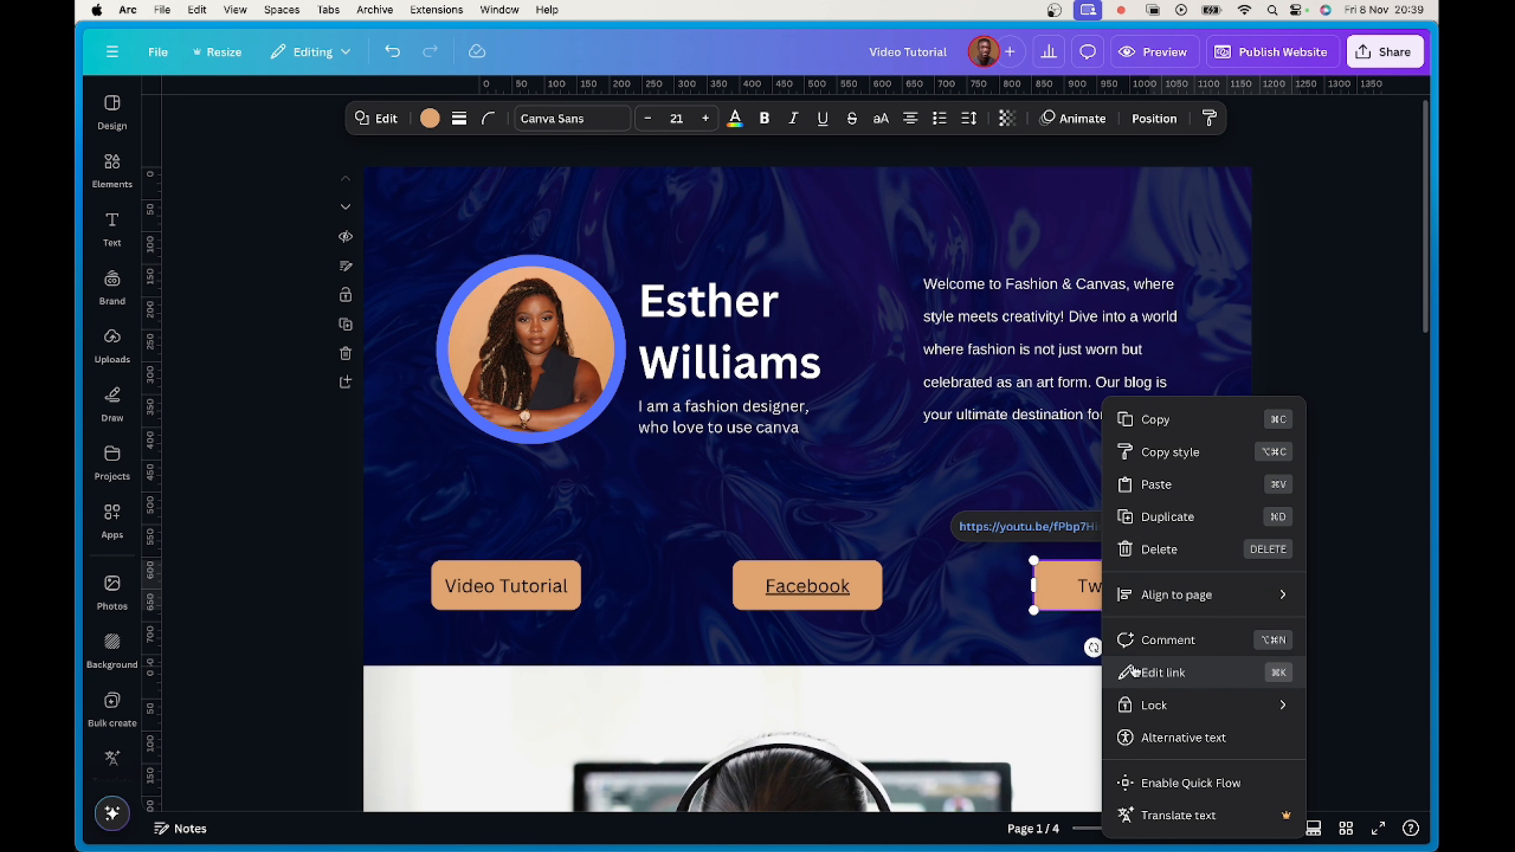
pyautogui.click(1129, 662)
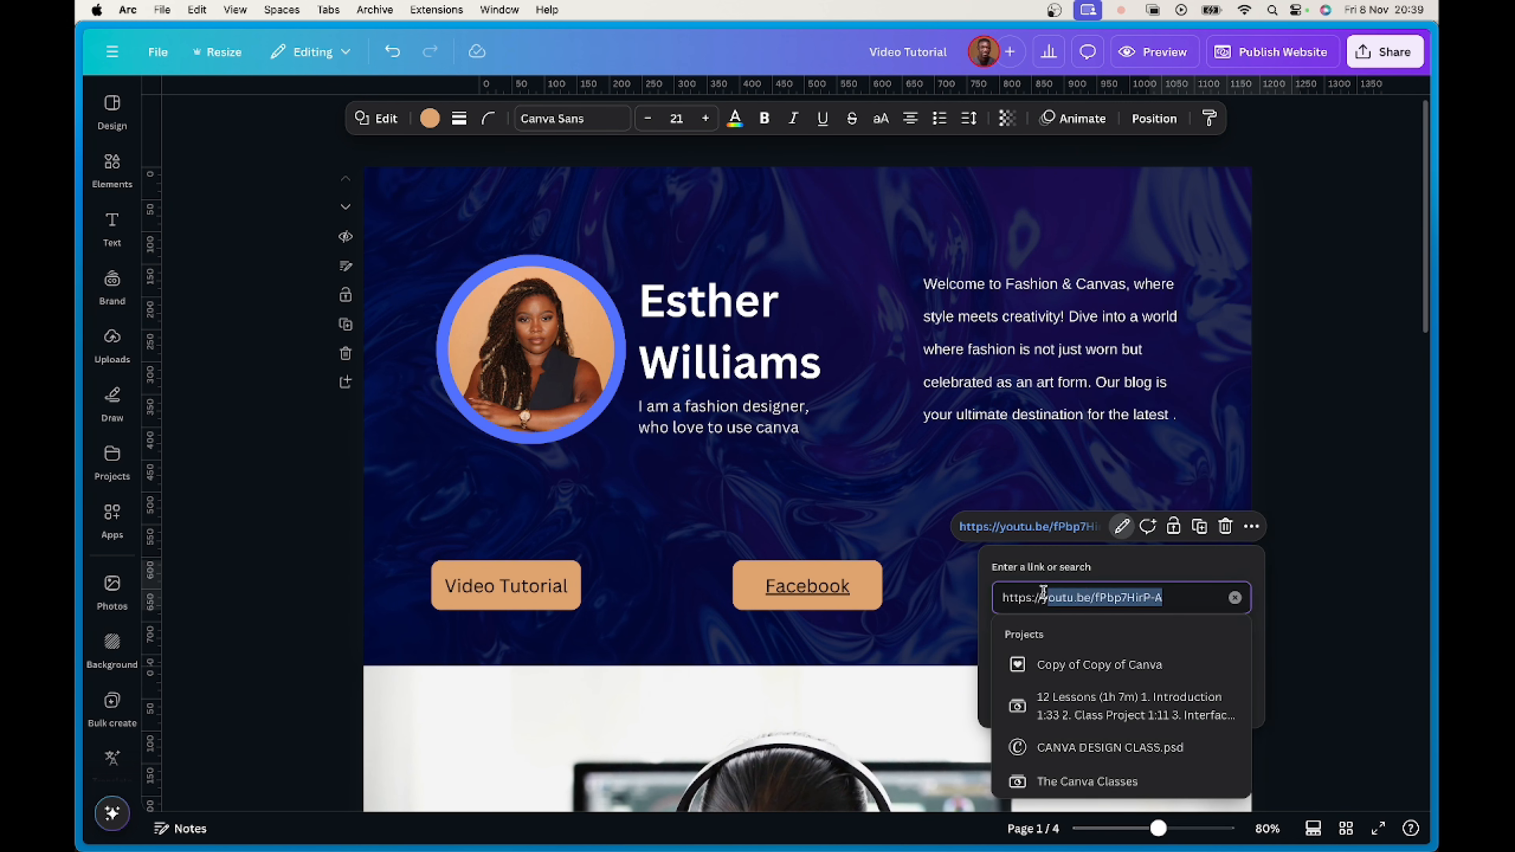
pyautogui.click(1164, 598)
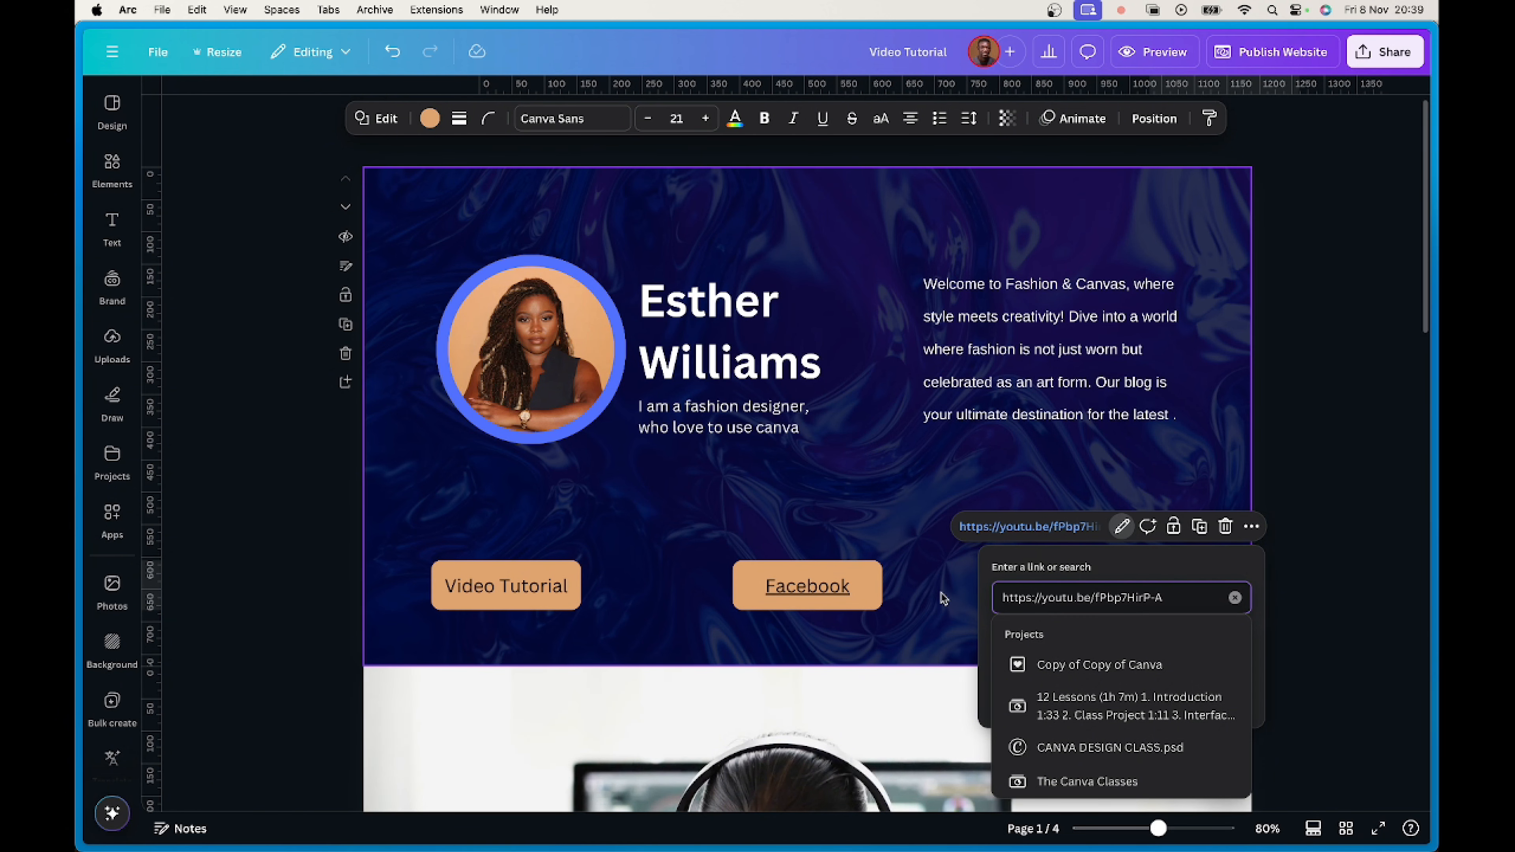
pyautogui.write('x.com/')
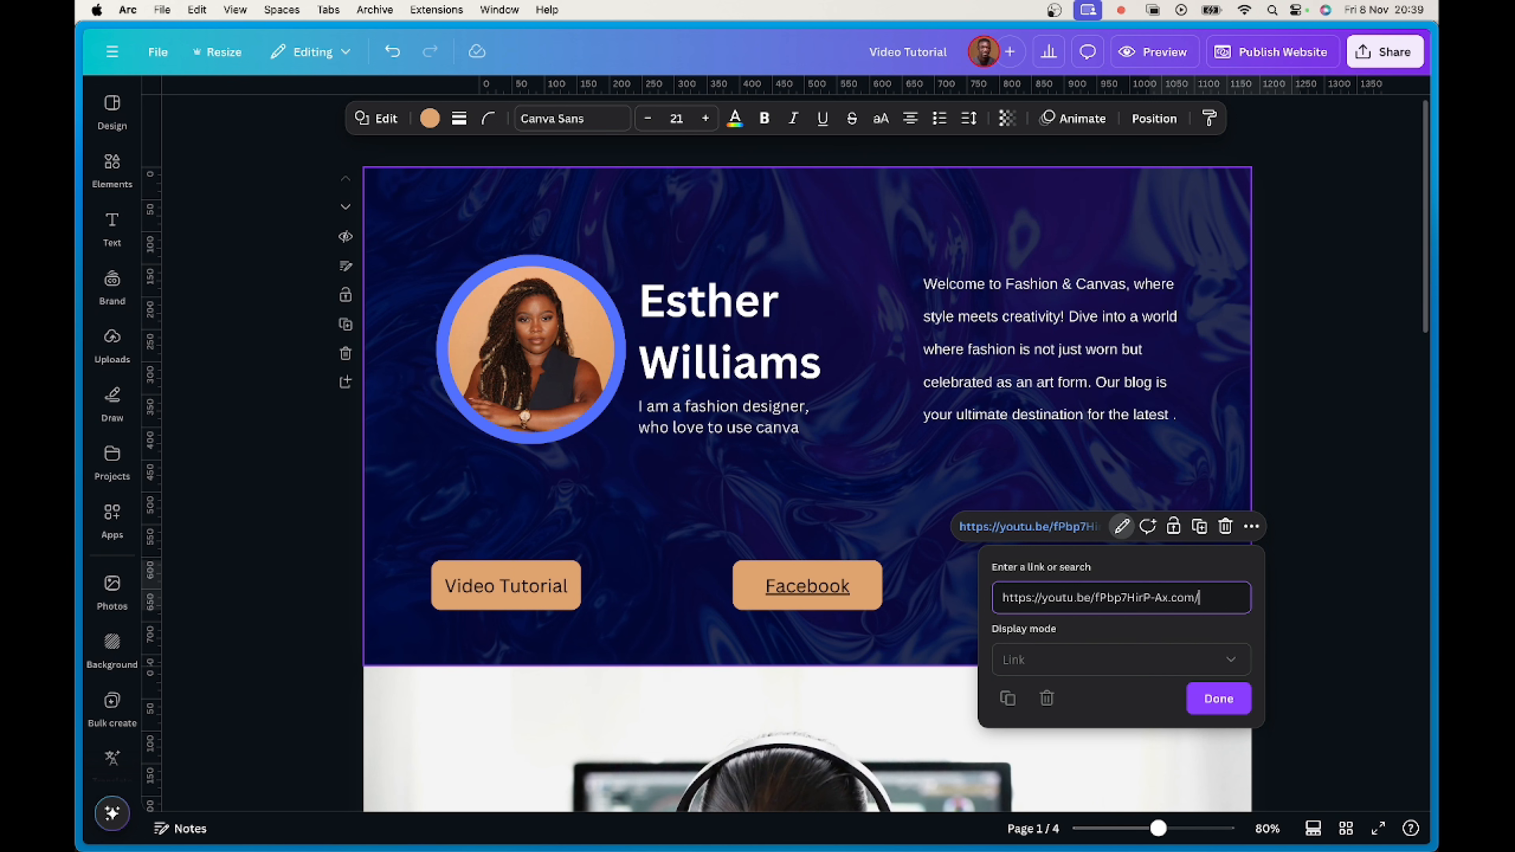
pyautogui.press('super+a')
pyautogui.press('BackSpace')
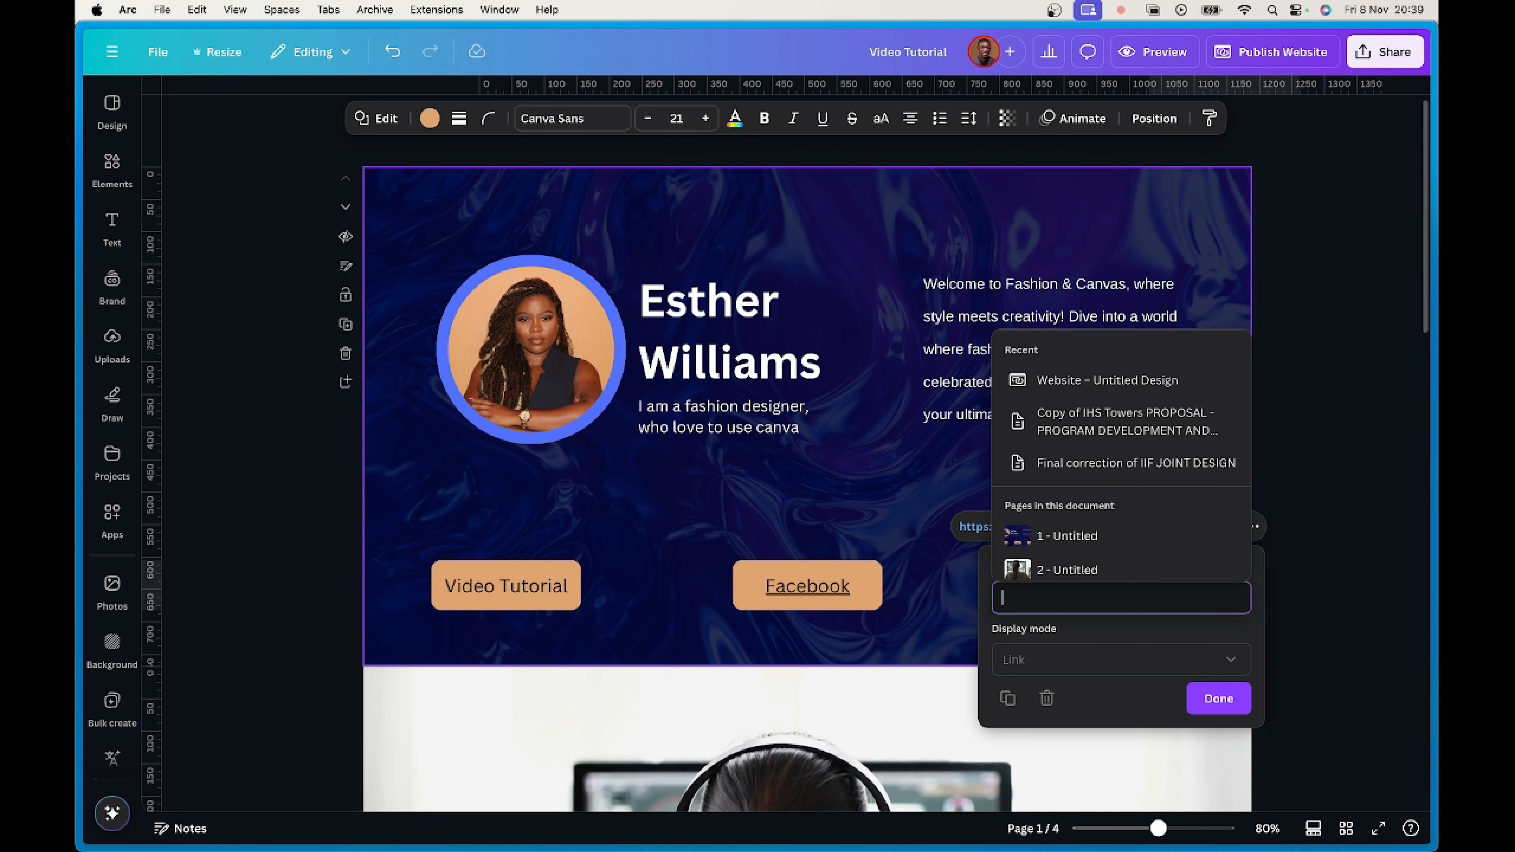
pyautogui.write('x.com')
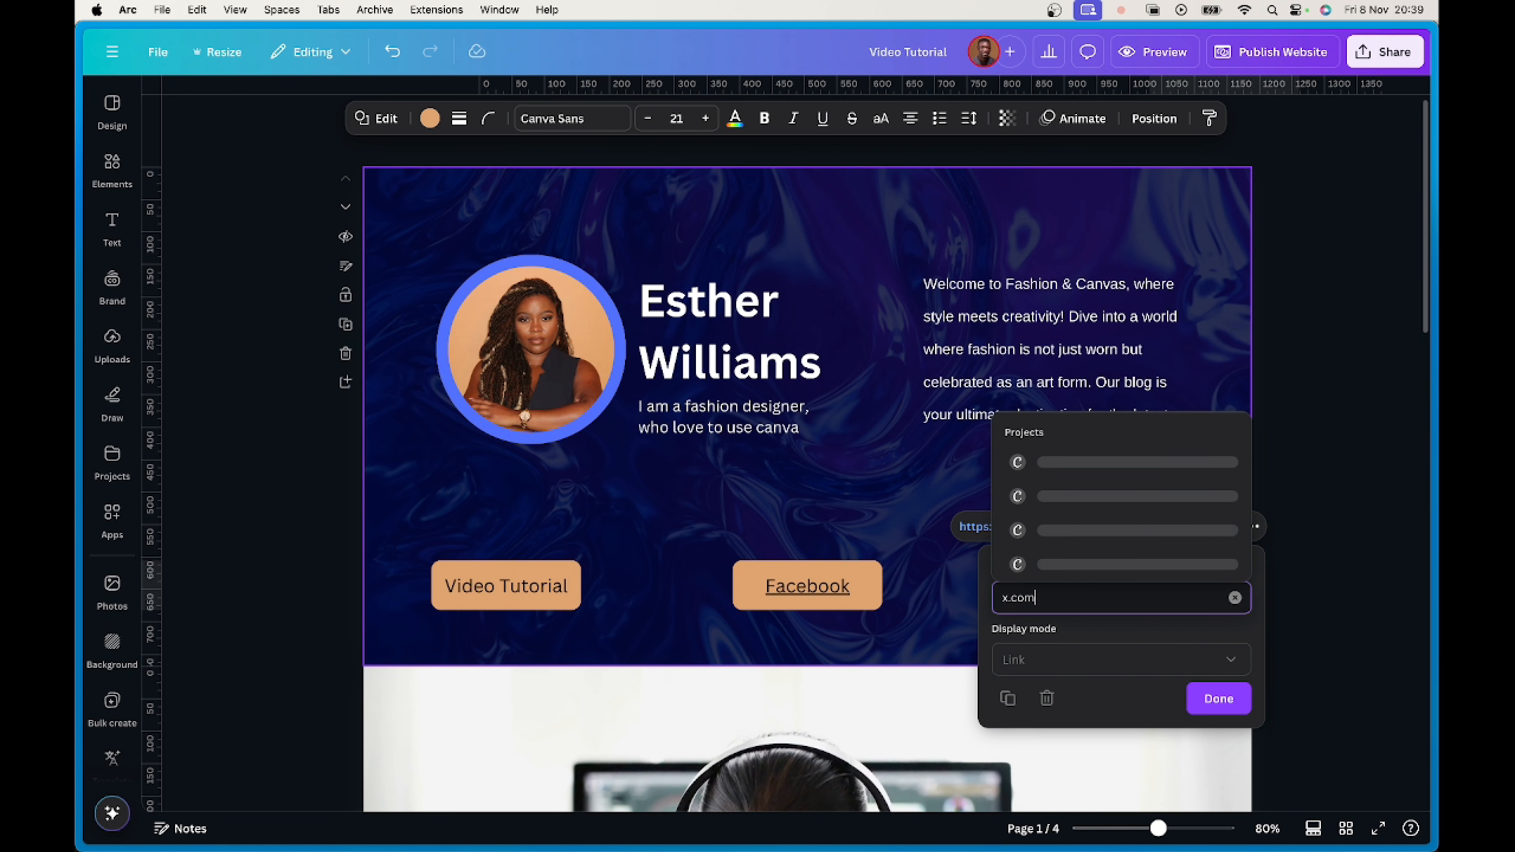
pyautogui.write('/the')
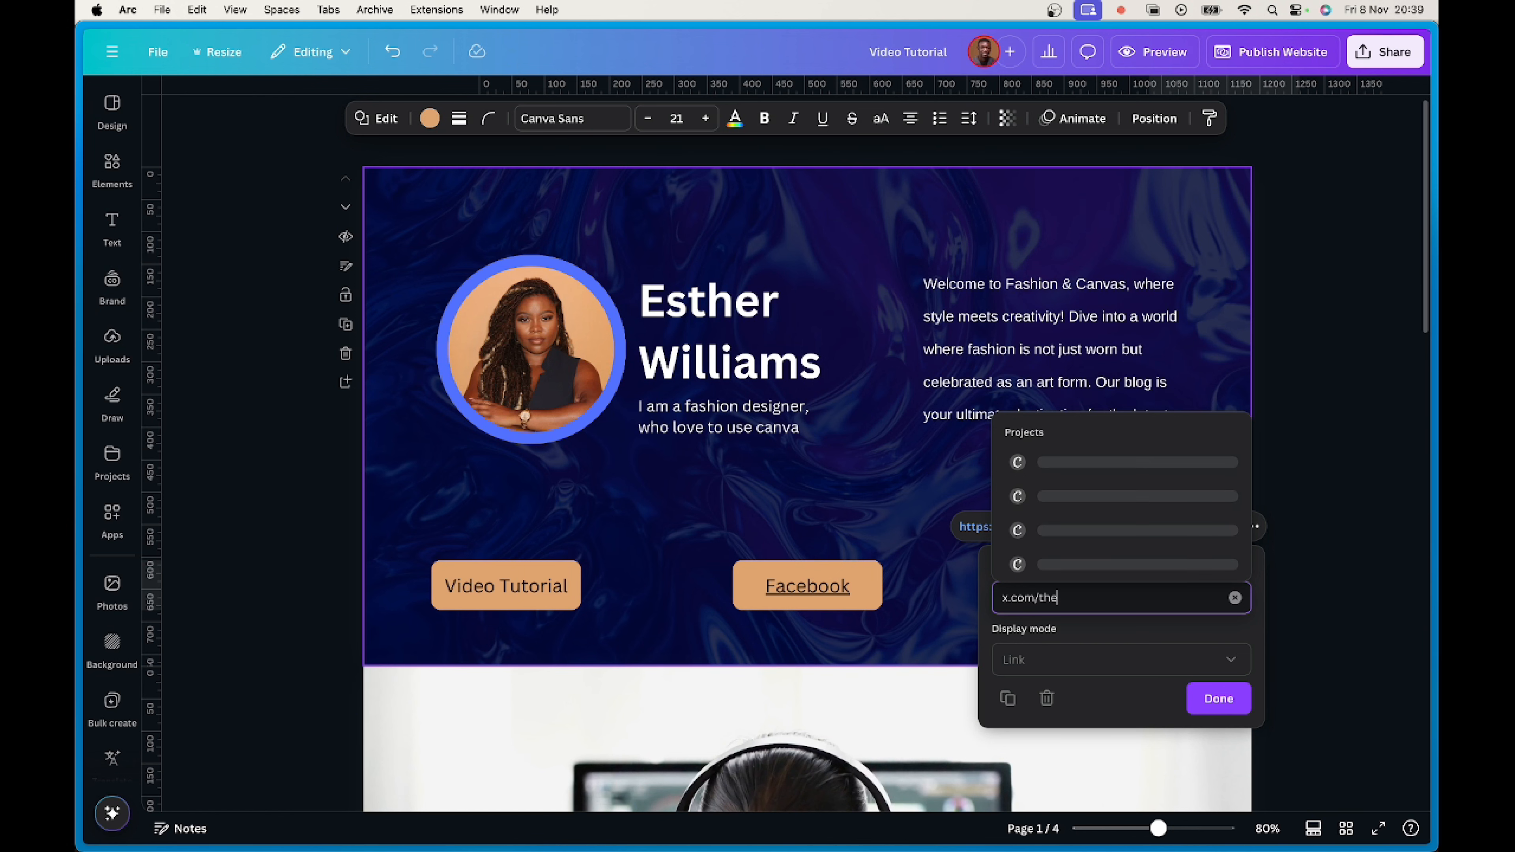
pyautogui.write('canvagee')
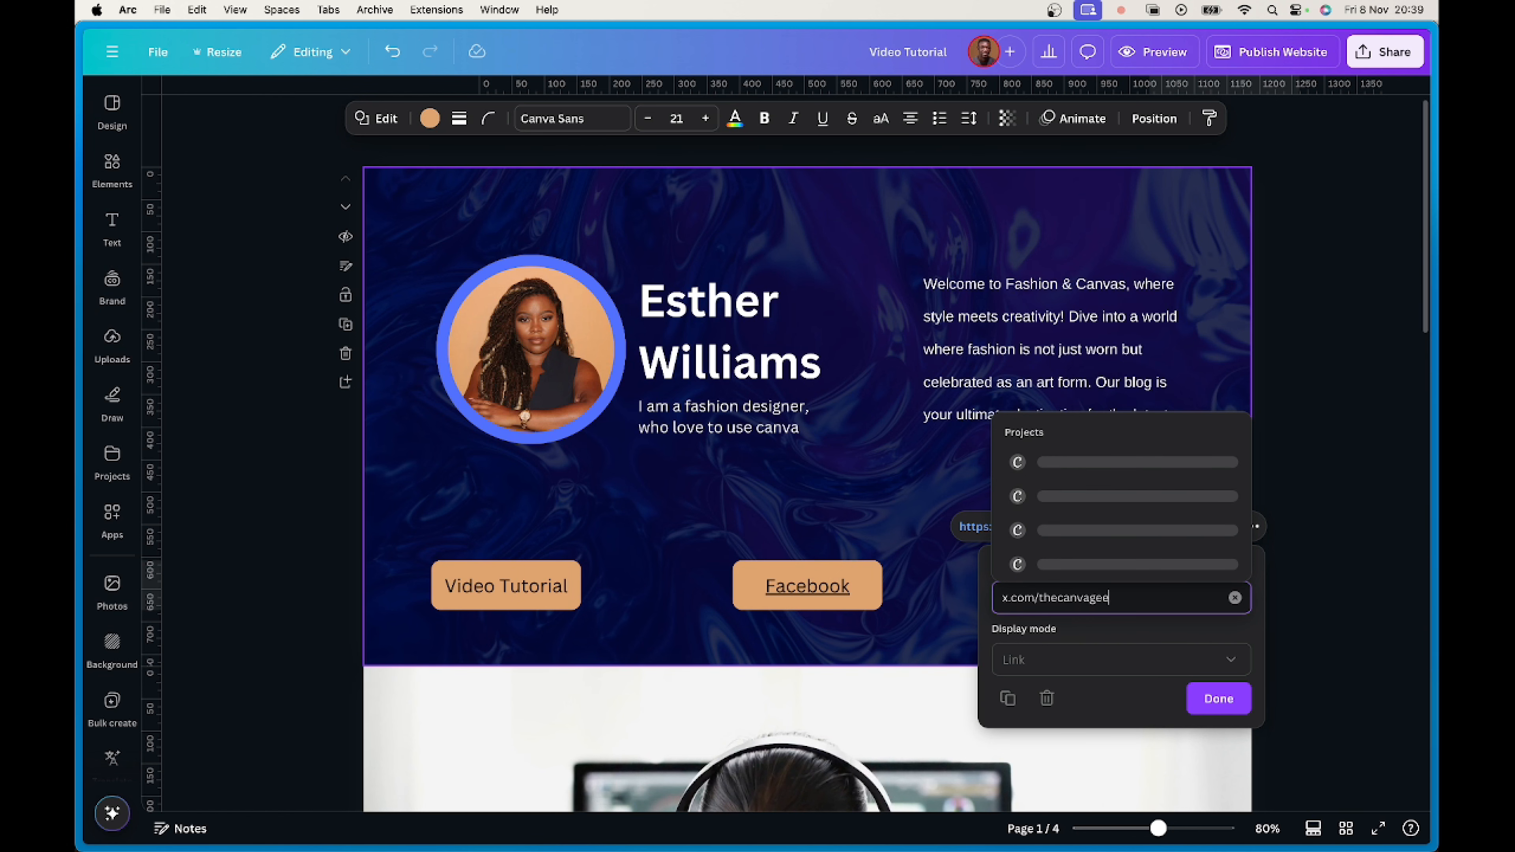
pyautogui.write('k')
pyautogui.click(1219, 699)
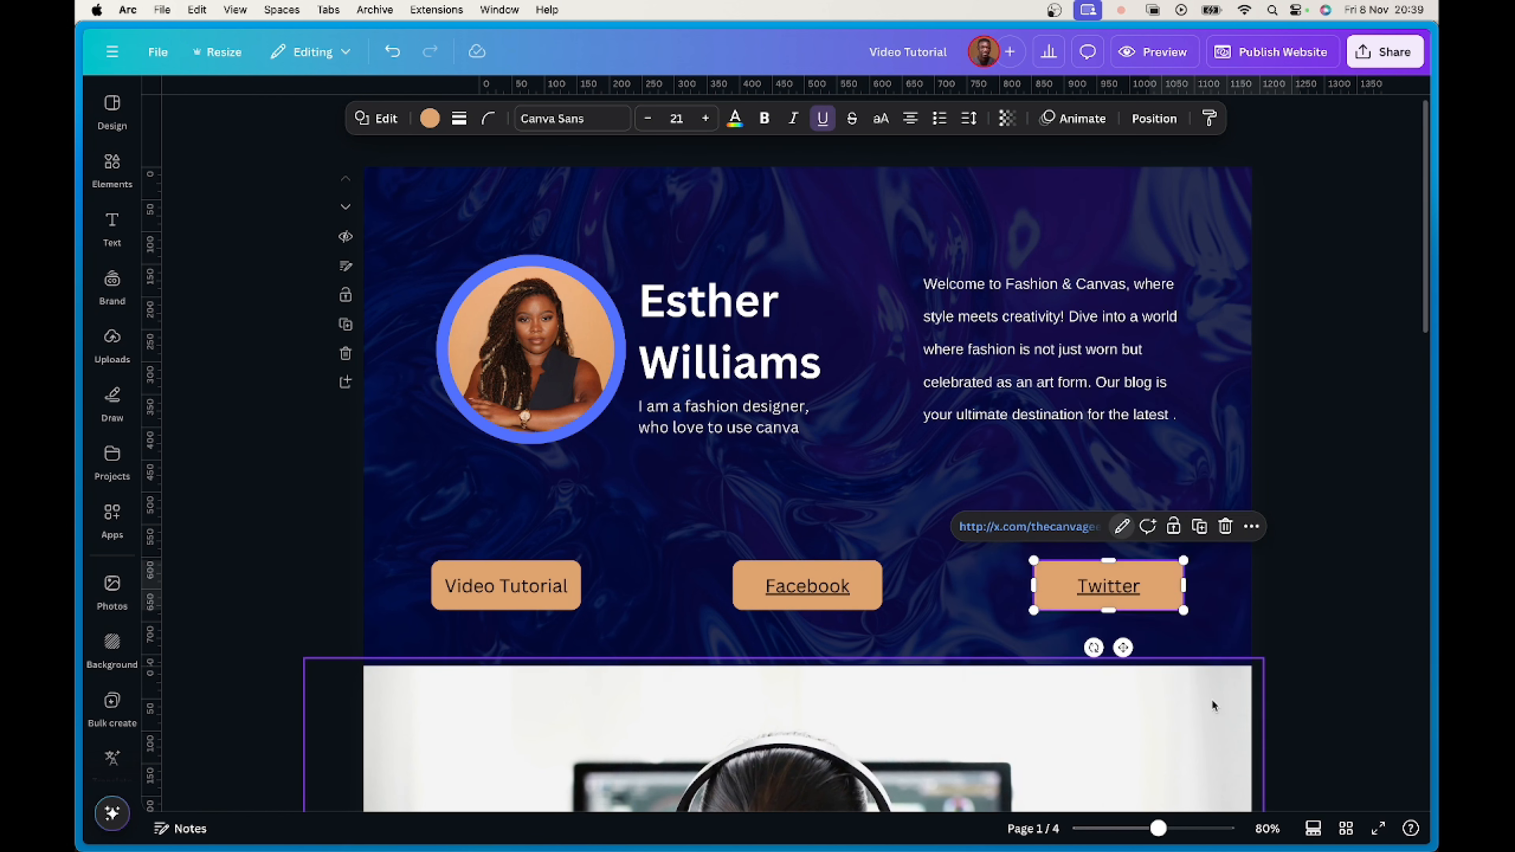
# Preview the site on mobile, test the Twitter button's link from the first section, and return to the preview.
pyautogui.click(1155, 53)
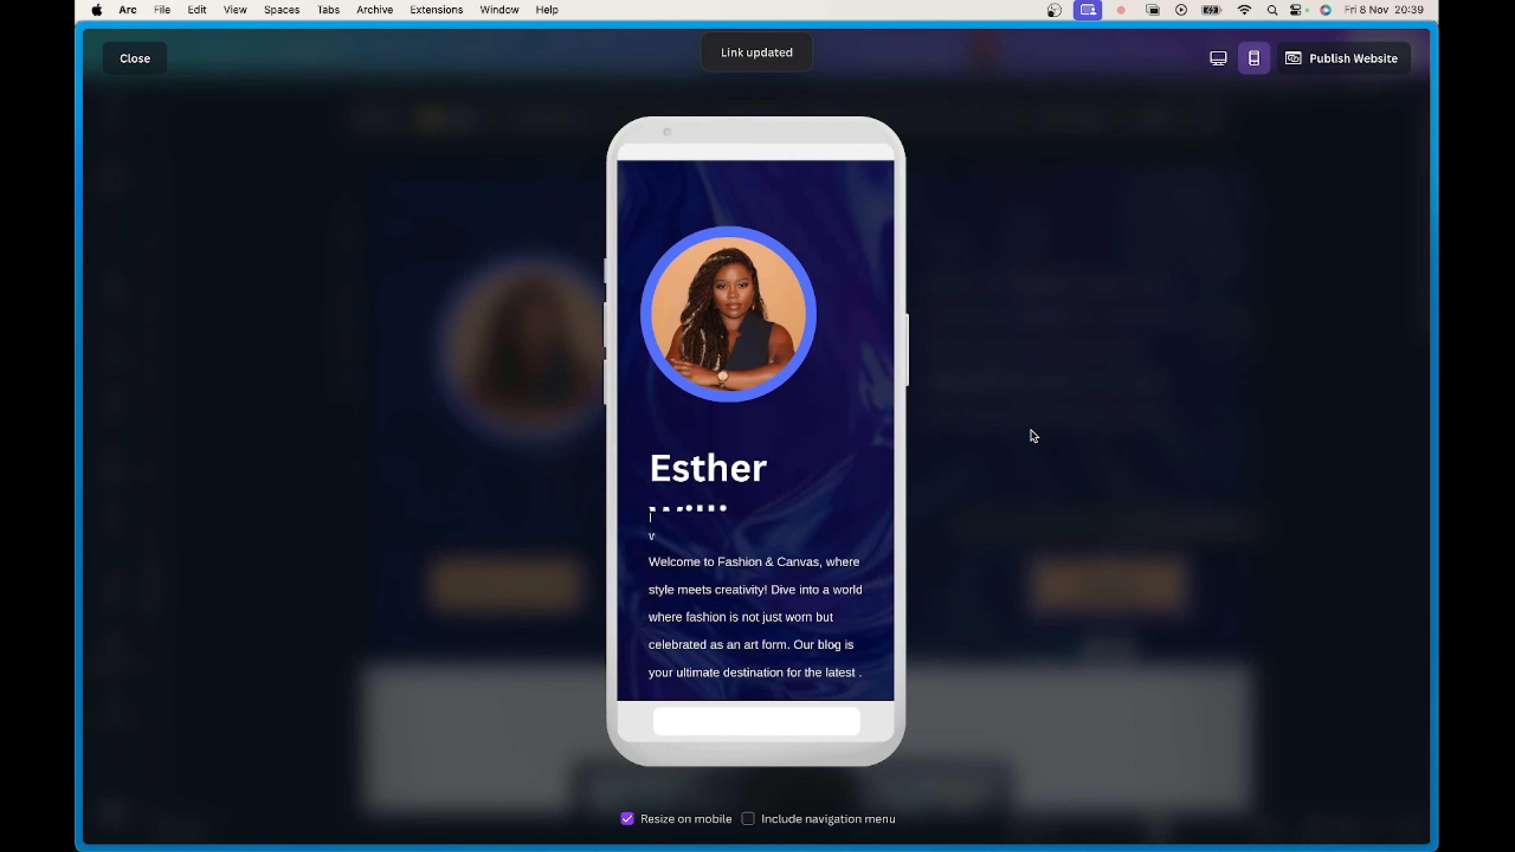
pyautogui.scroll(-5, 772, 590)
pyautogui.scroll(-6, 773, 525)
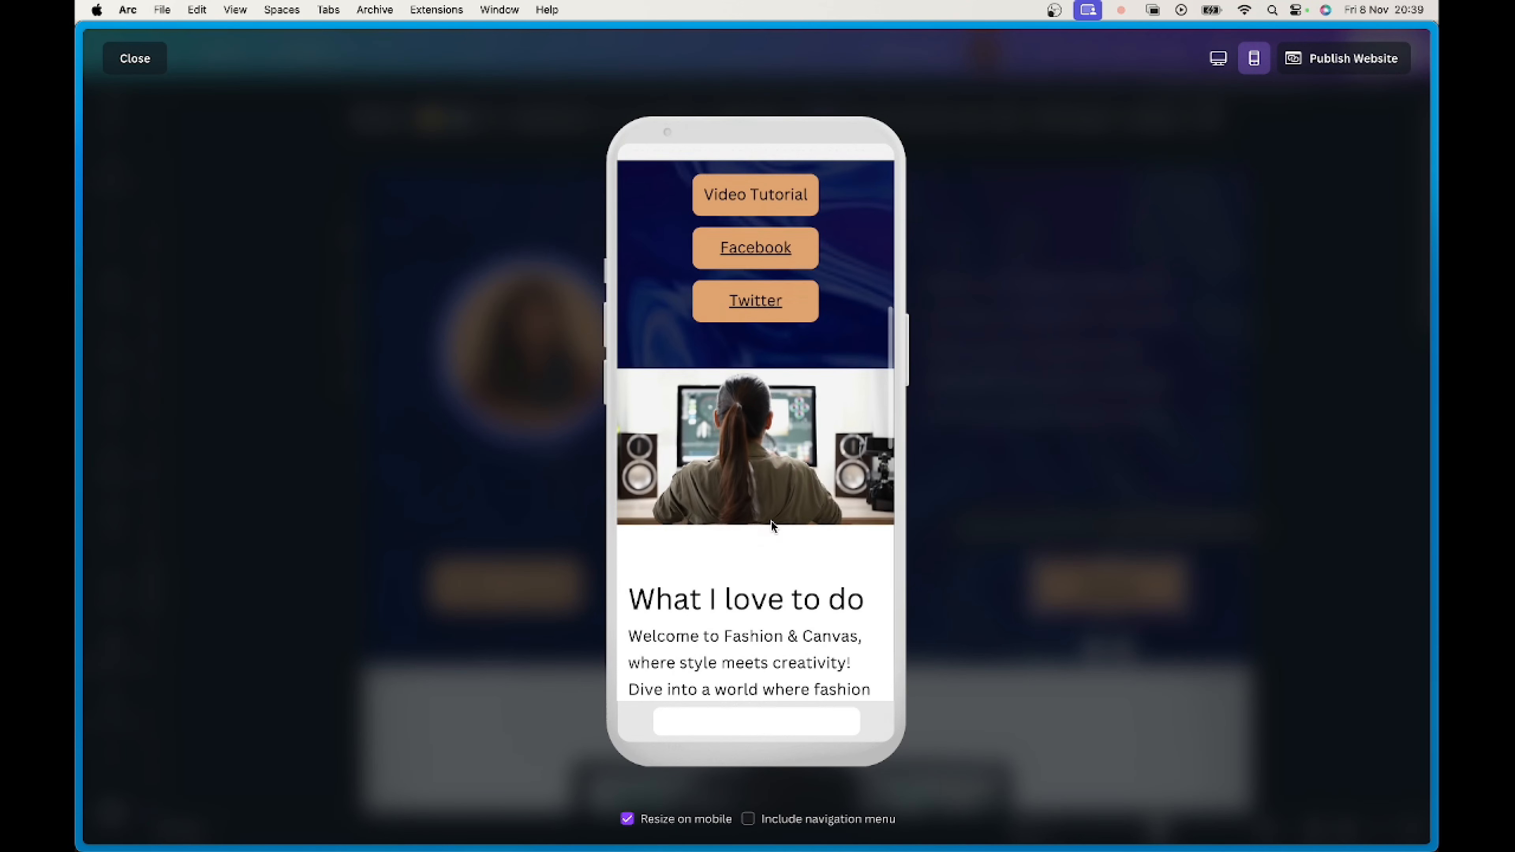
pyautogui.scroll(5, 773, 518)
pyautogui.scroll(-1, 773, 518)
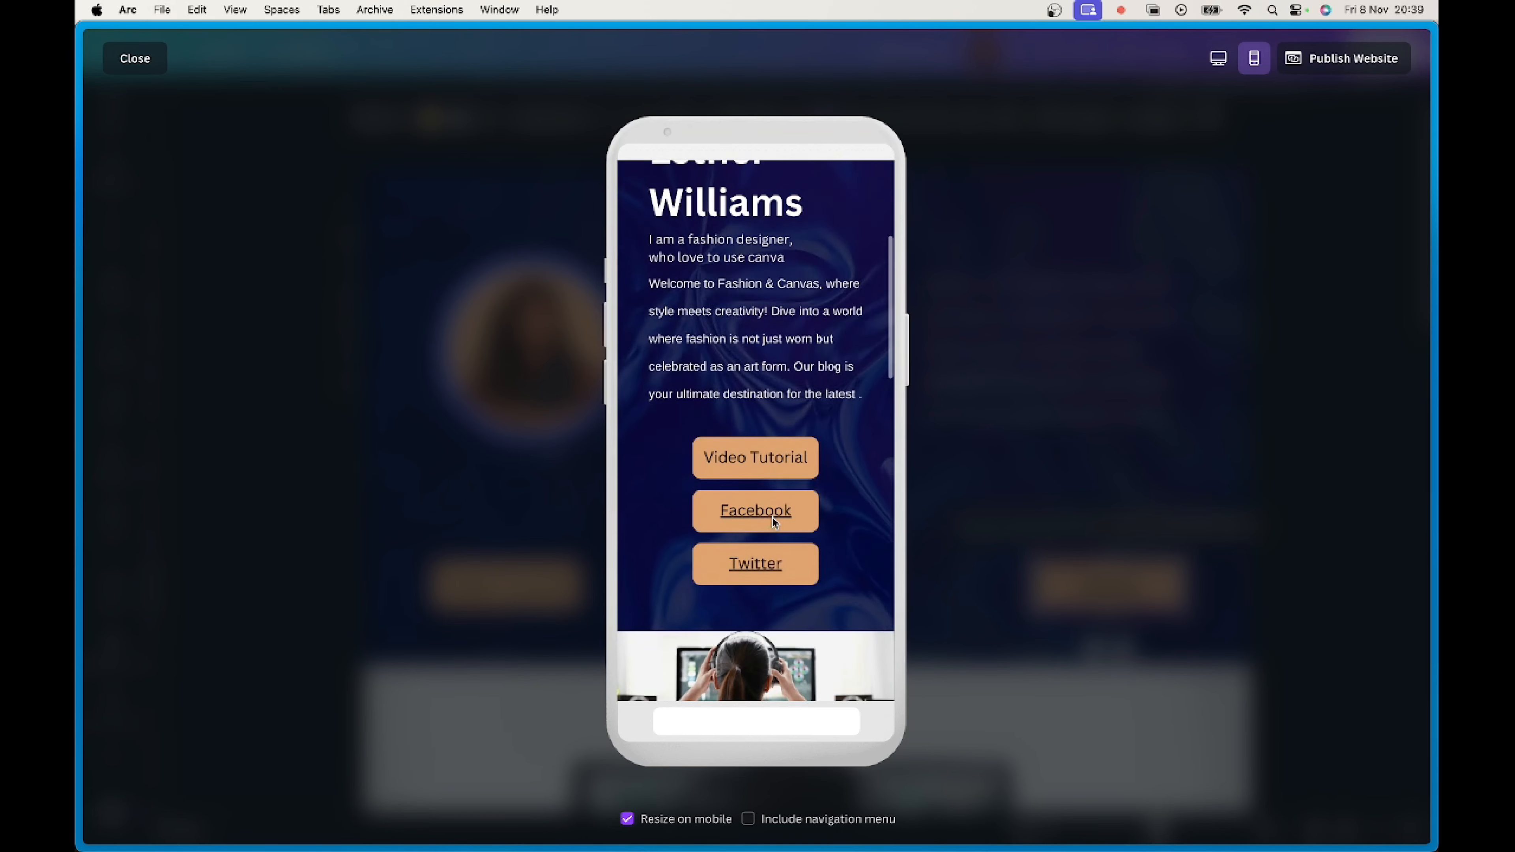
pyautogui.click(759, 570)
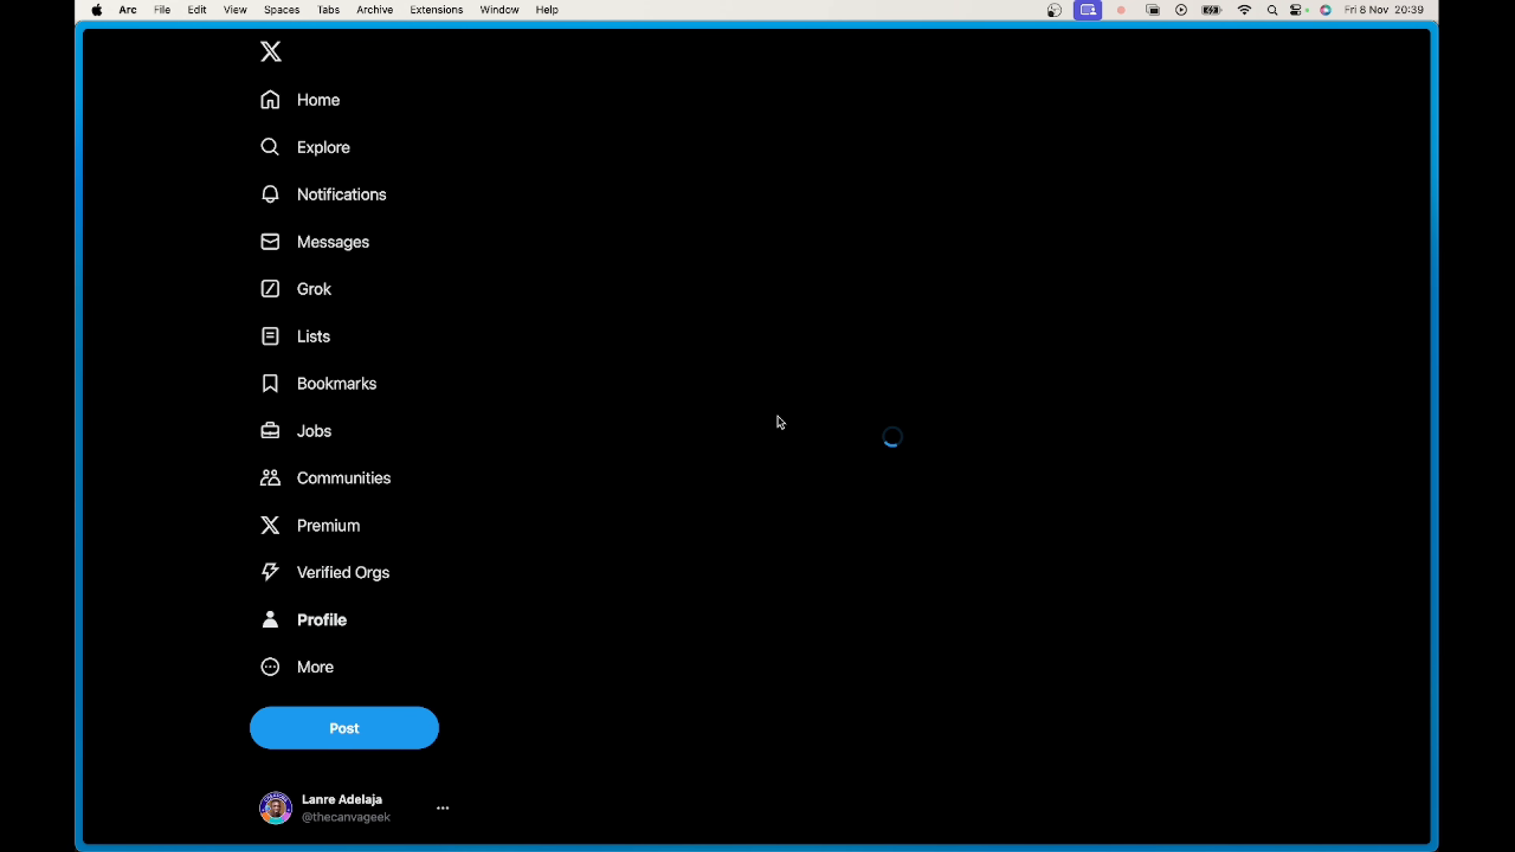
pyautogui.press('super+w')
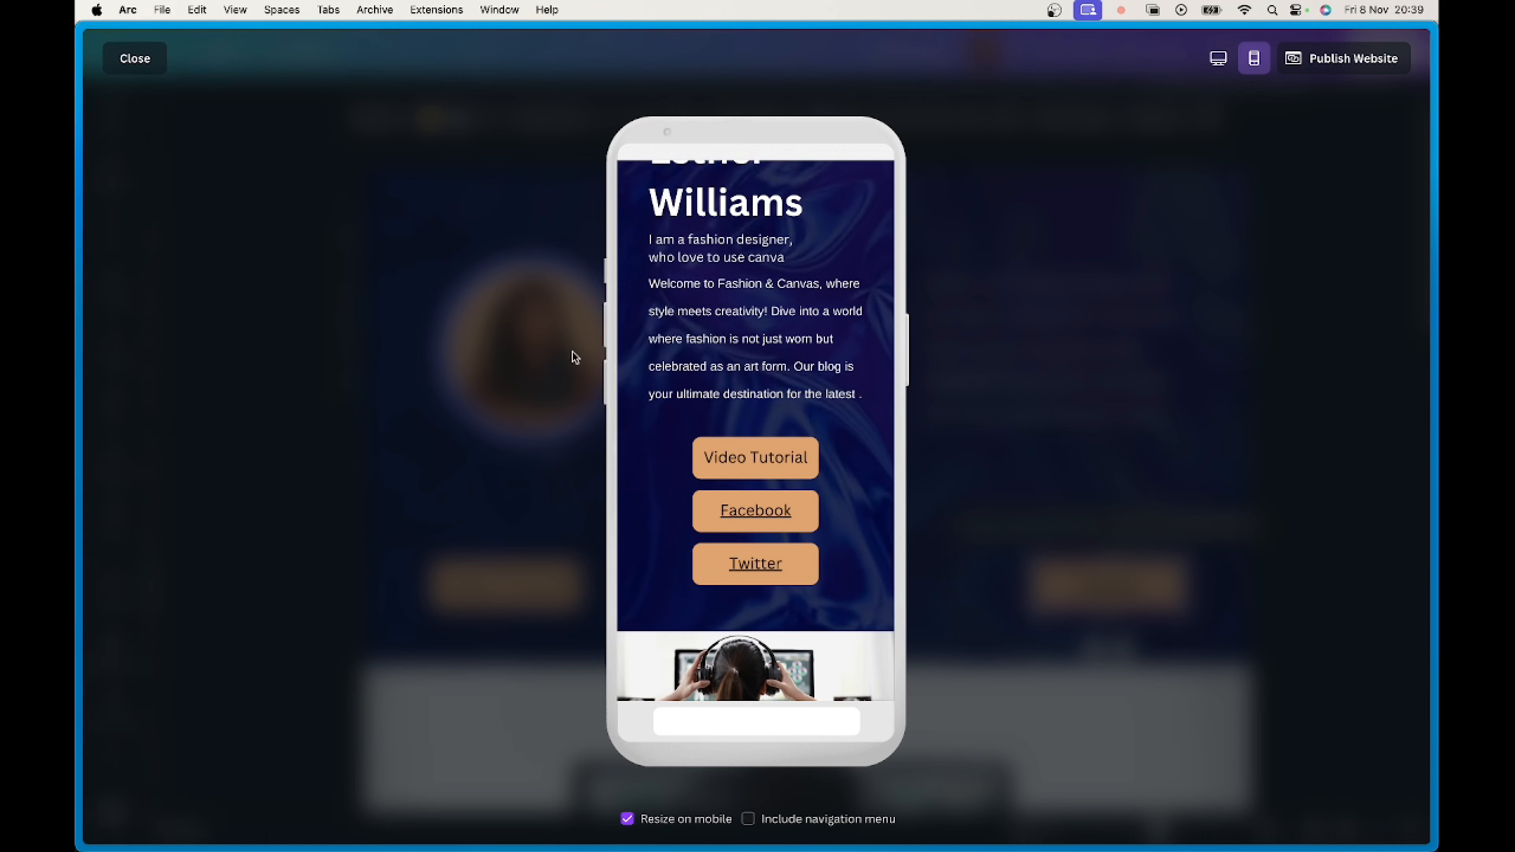
# Check the first sections of the site in the desktop preview and return to the editor.
pyautogui.click(1218, 59)
pyautogui.scroll(-3, 1050, 330)
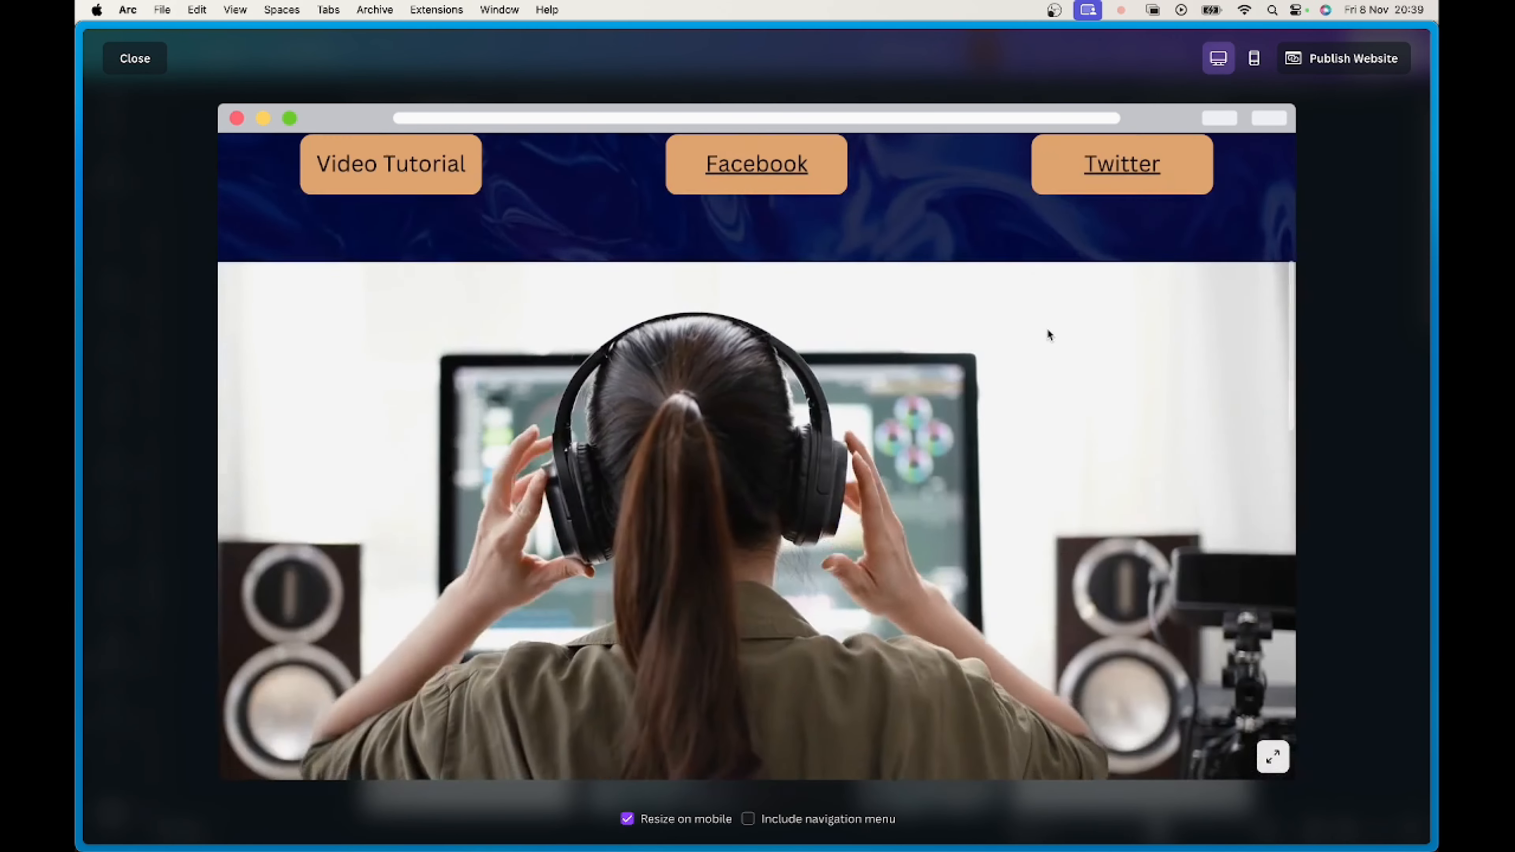
pyautogui.scroll(10, 1049, 331)
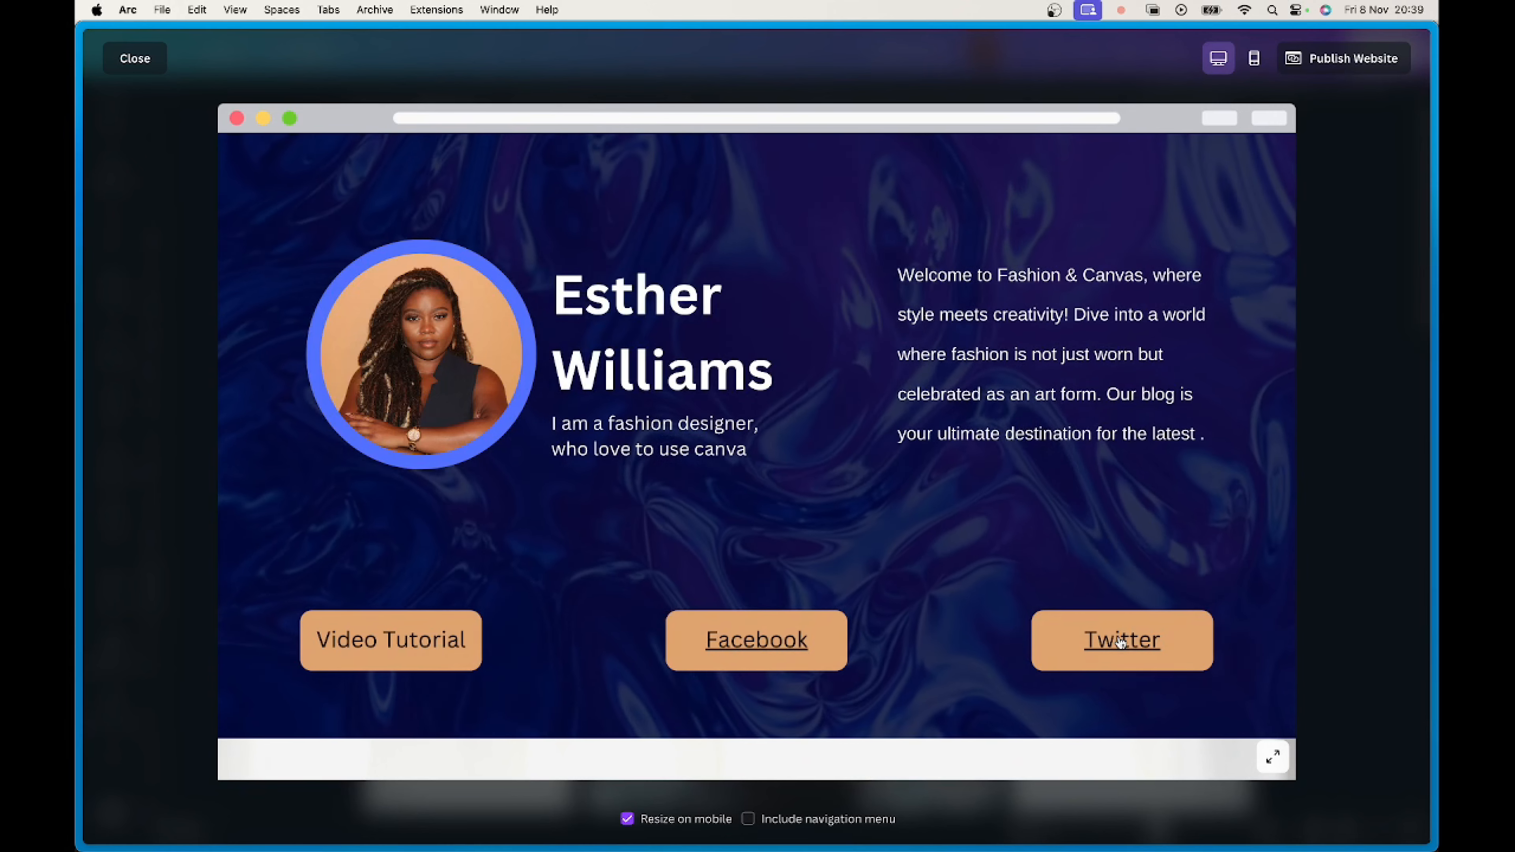
pyautogui.click(132, 58)
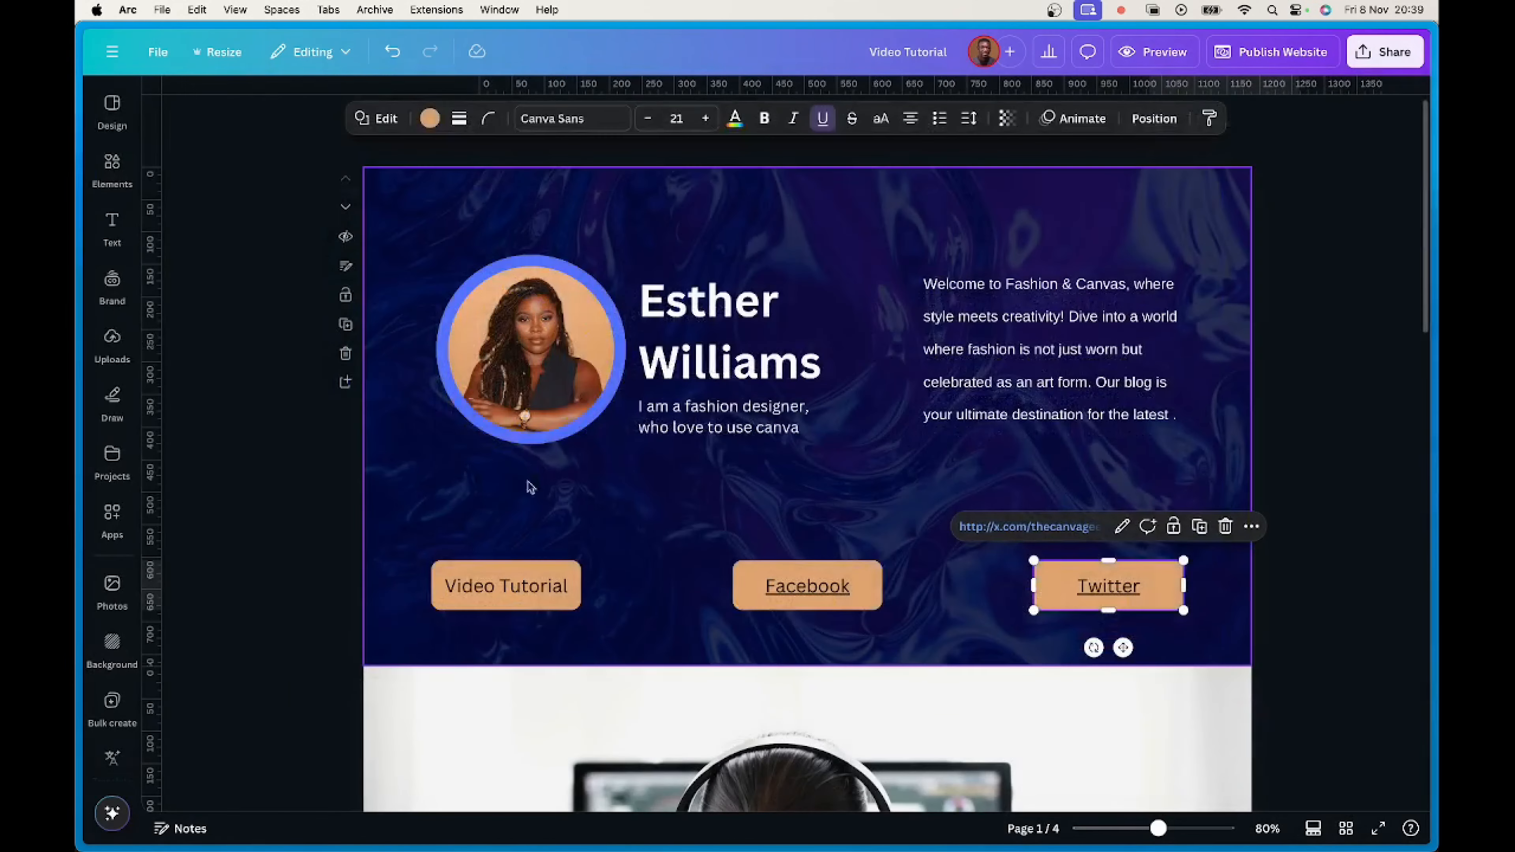
# Remove the underline from the Facebook and Twitter button labels on the first page.
pyautogui.click(806, 599)
pyautogui.keyDown('shift'); pyautogui.click(1083, 603); pyautogui.keyUp('shift')
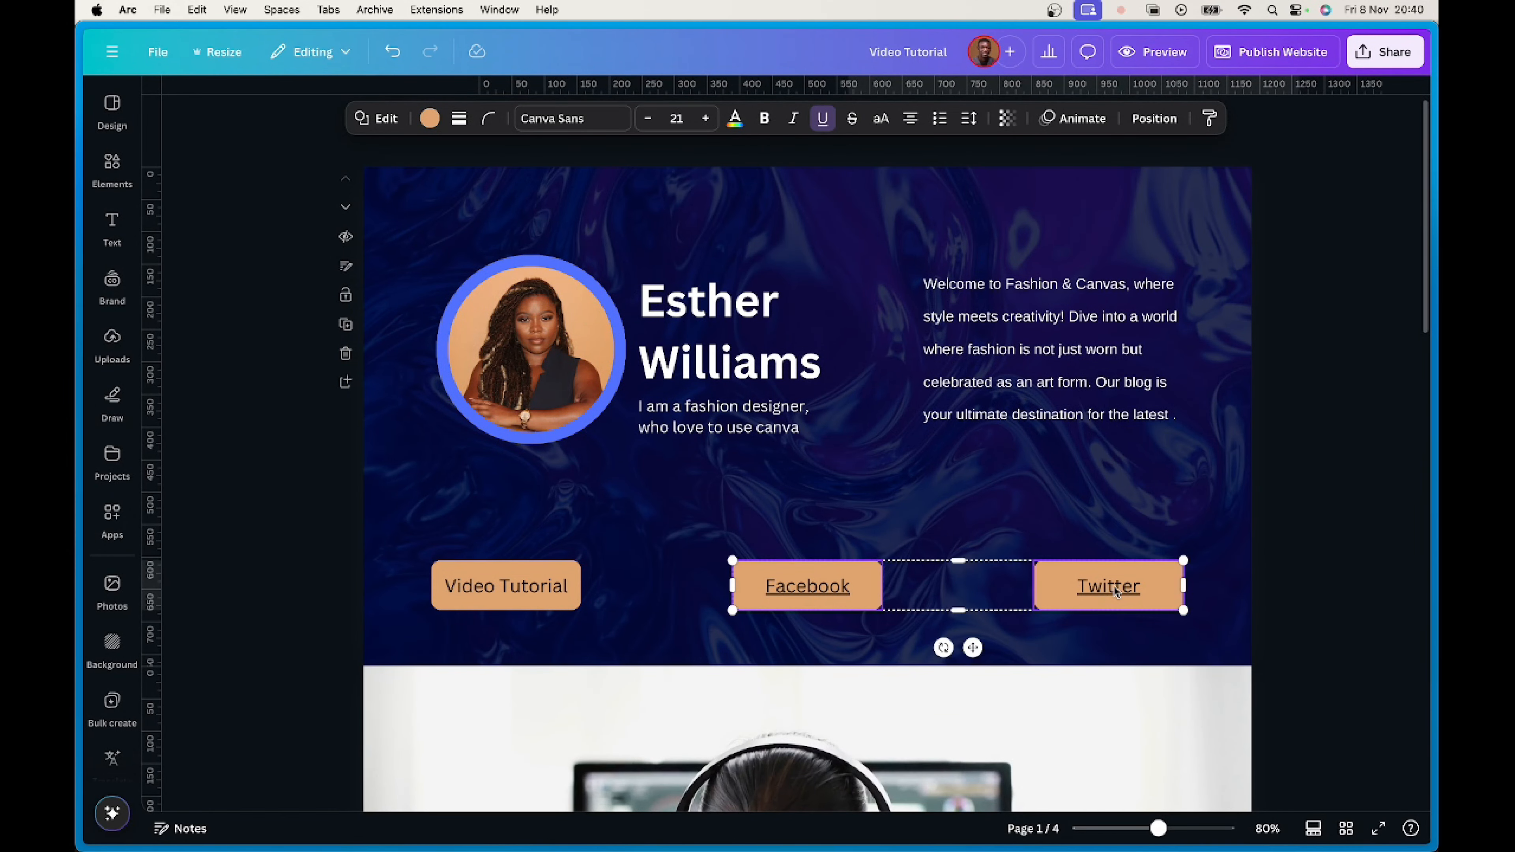
pyautogui.click(822, 120)
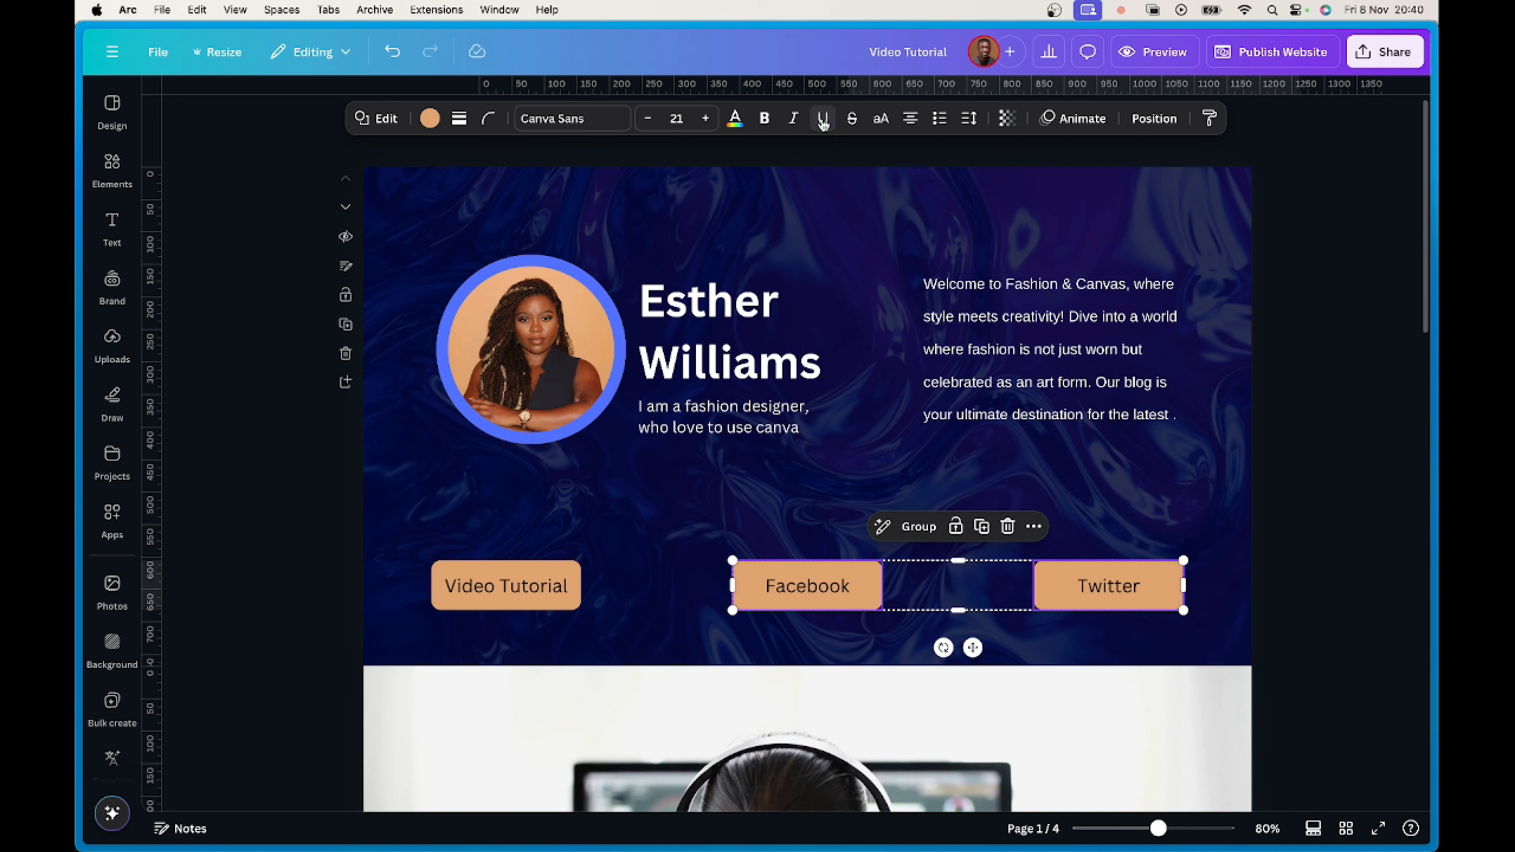
# Make the Video Tutorial, Facebook and Twitter button labels bold and color them dark navy from the document colors.
pyautogui.keyDown('shift'); pyautogui.click(574, 586); pyautogui.keyUp('shift')
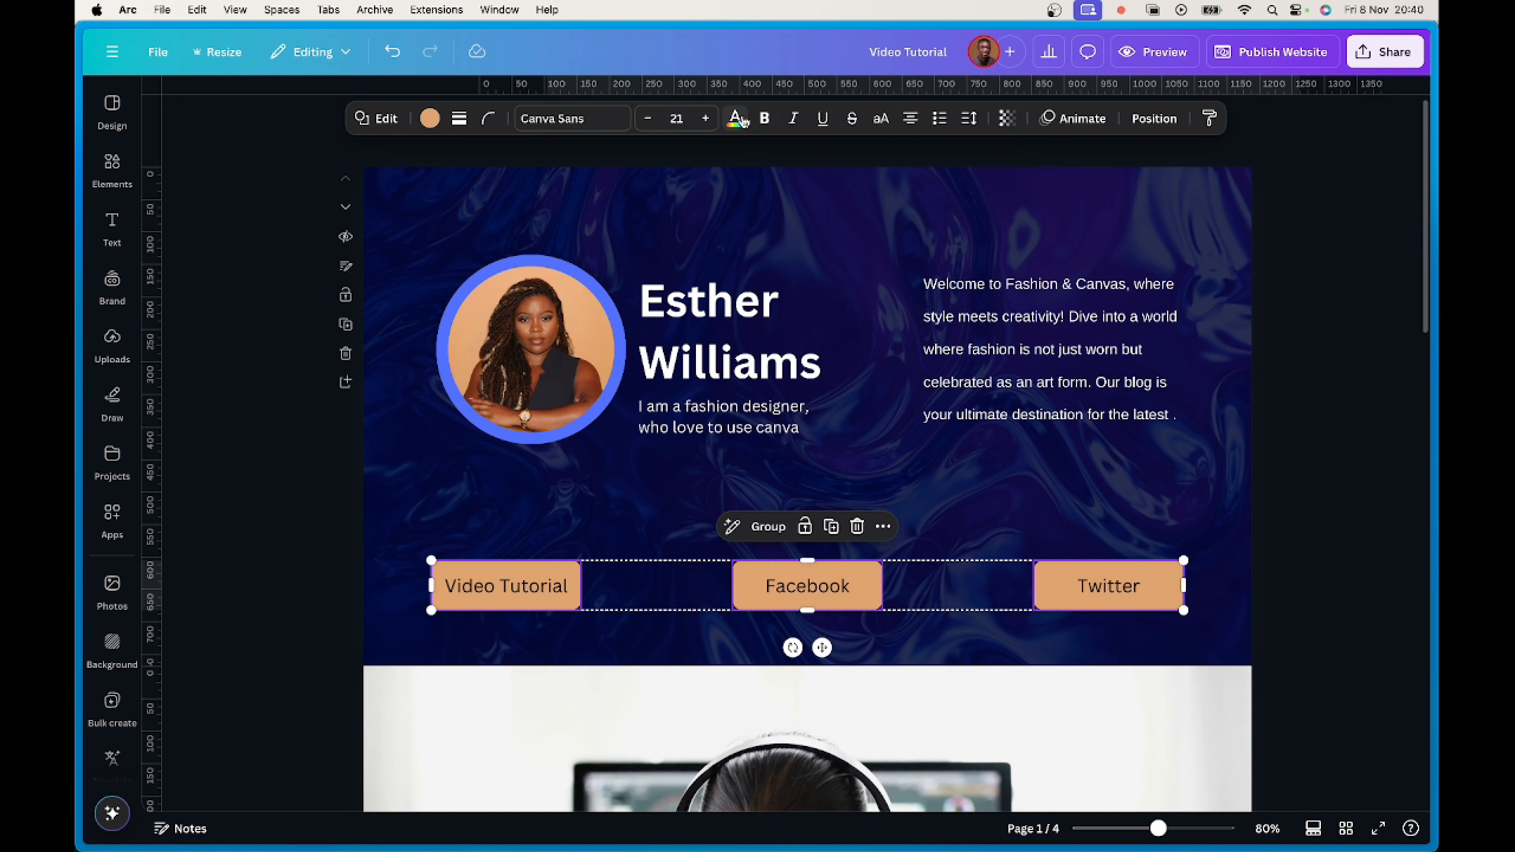
pyautogui.click(764, 118)
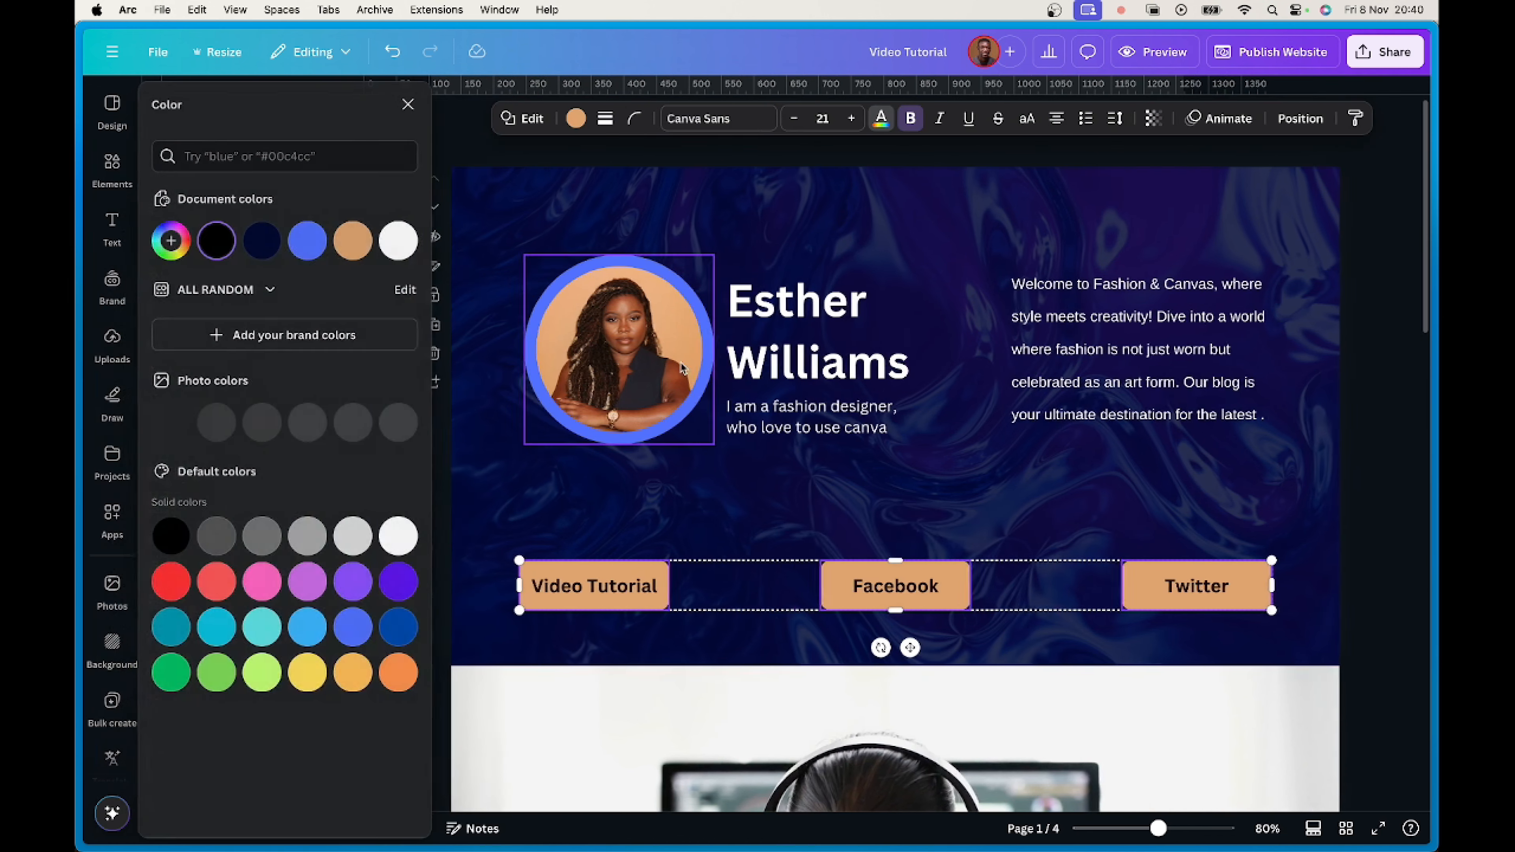
pyautogui.click(734, 119)
pyautogui.click(388, 248)
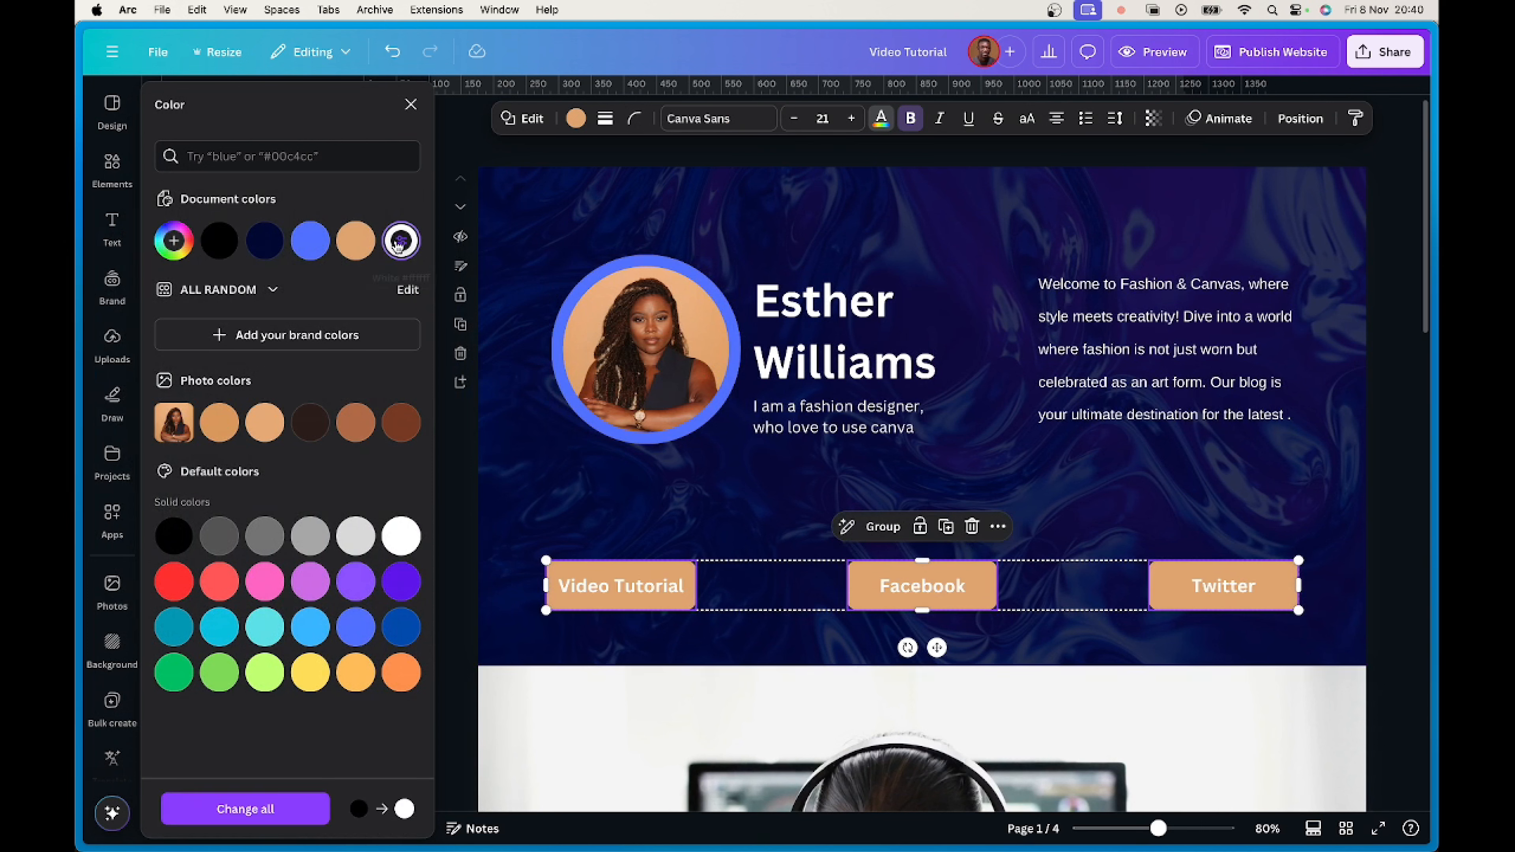
pyautogui.click(404, 582)
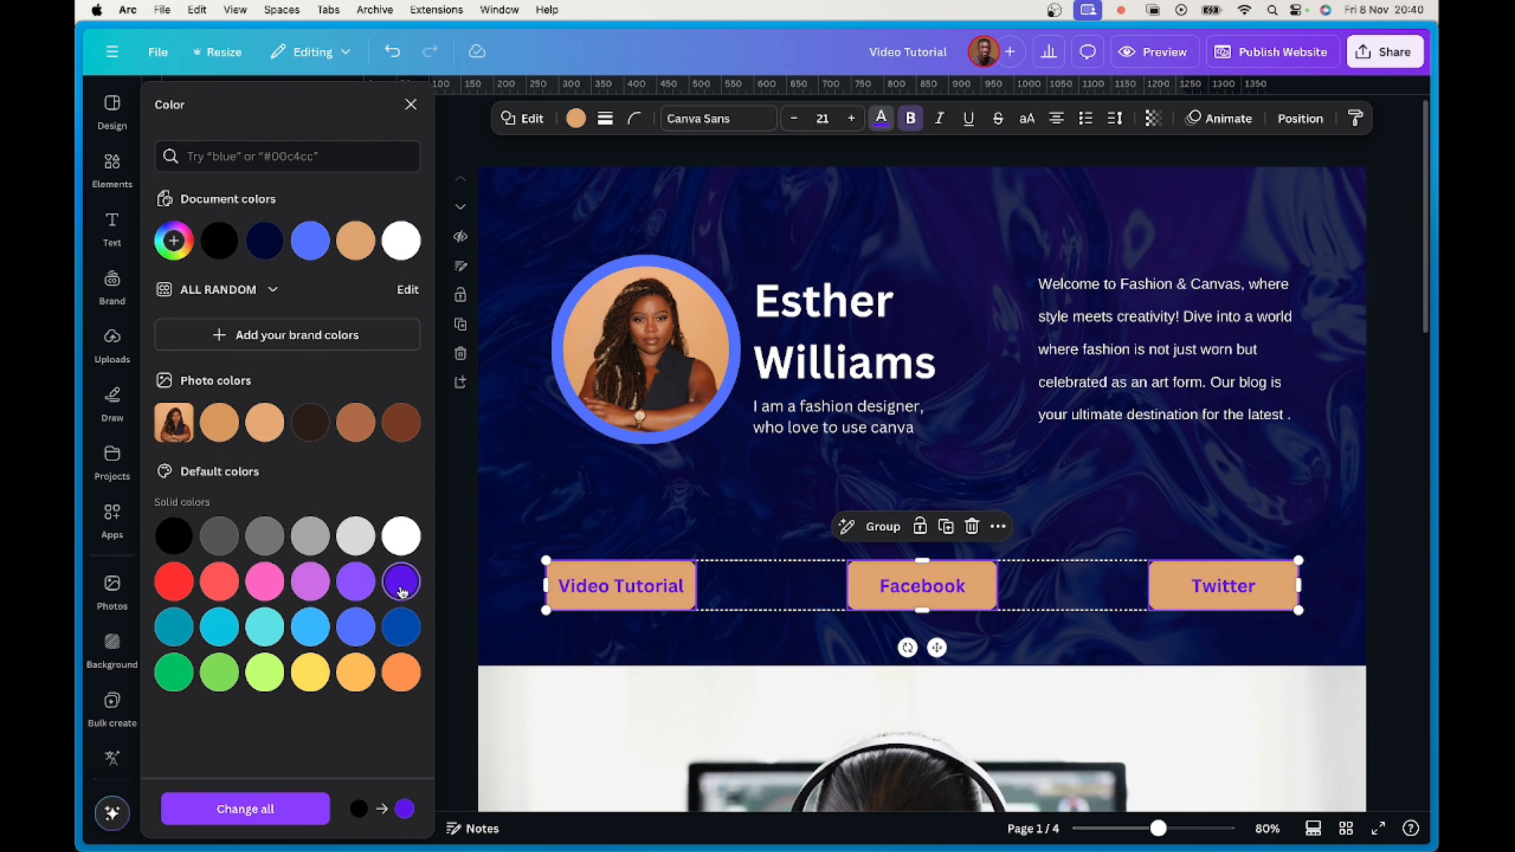
pyautogui.click(266, 248)
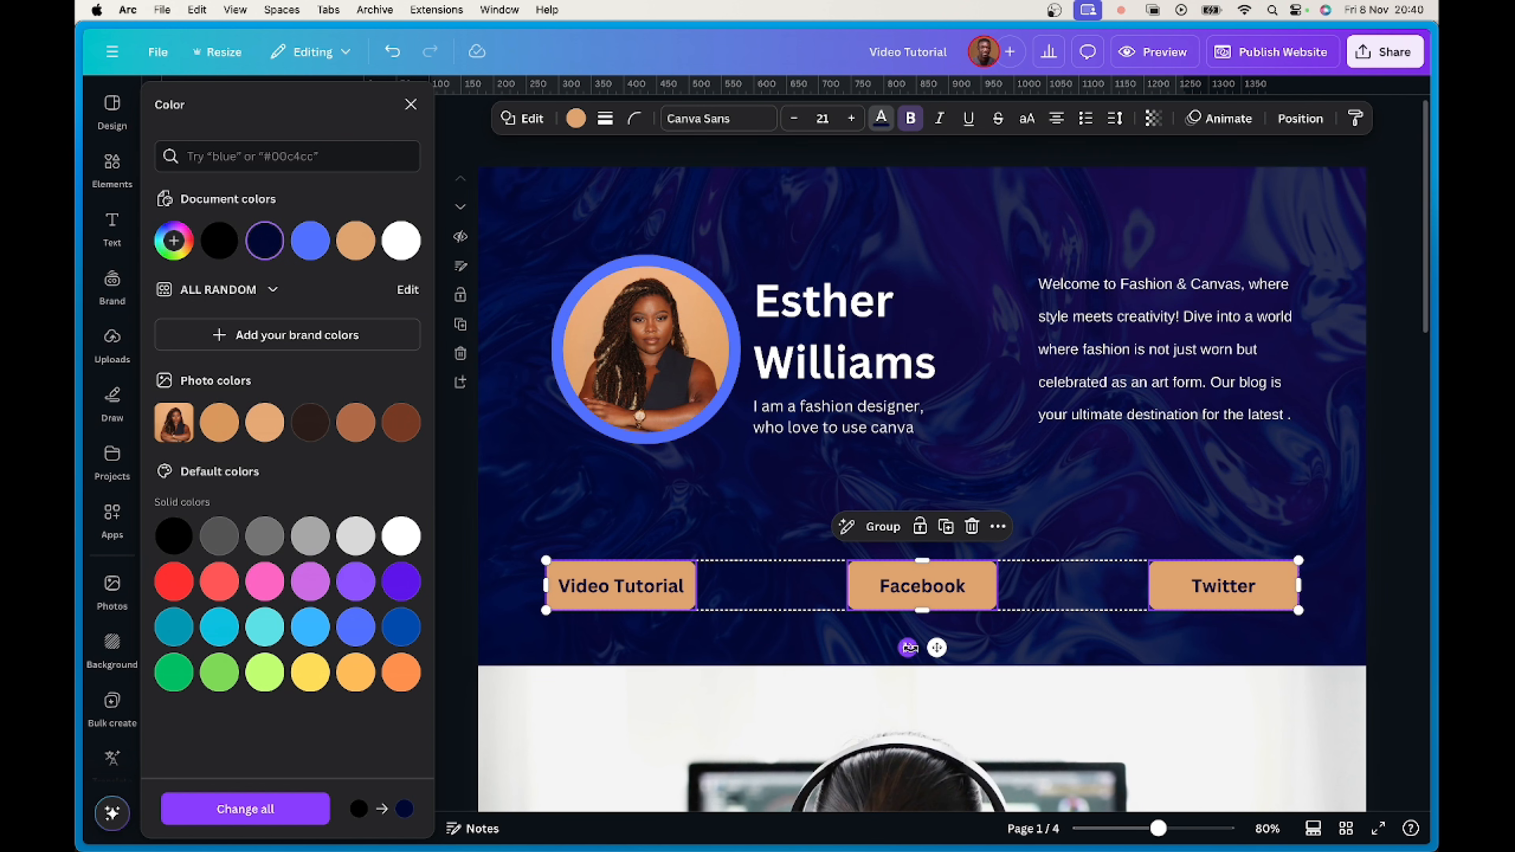
pyautogui.scroll(-15, 1304, 564)
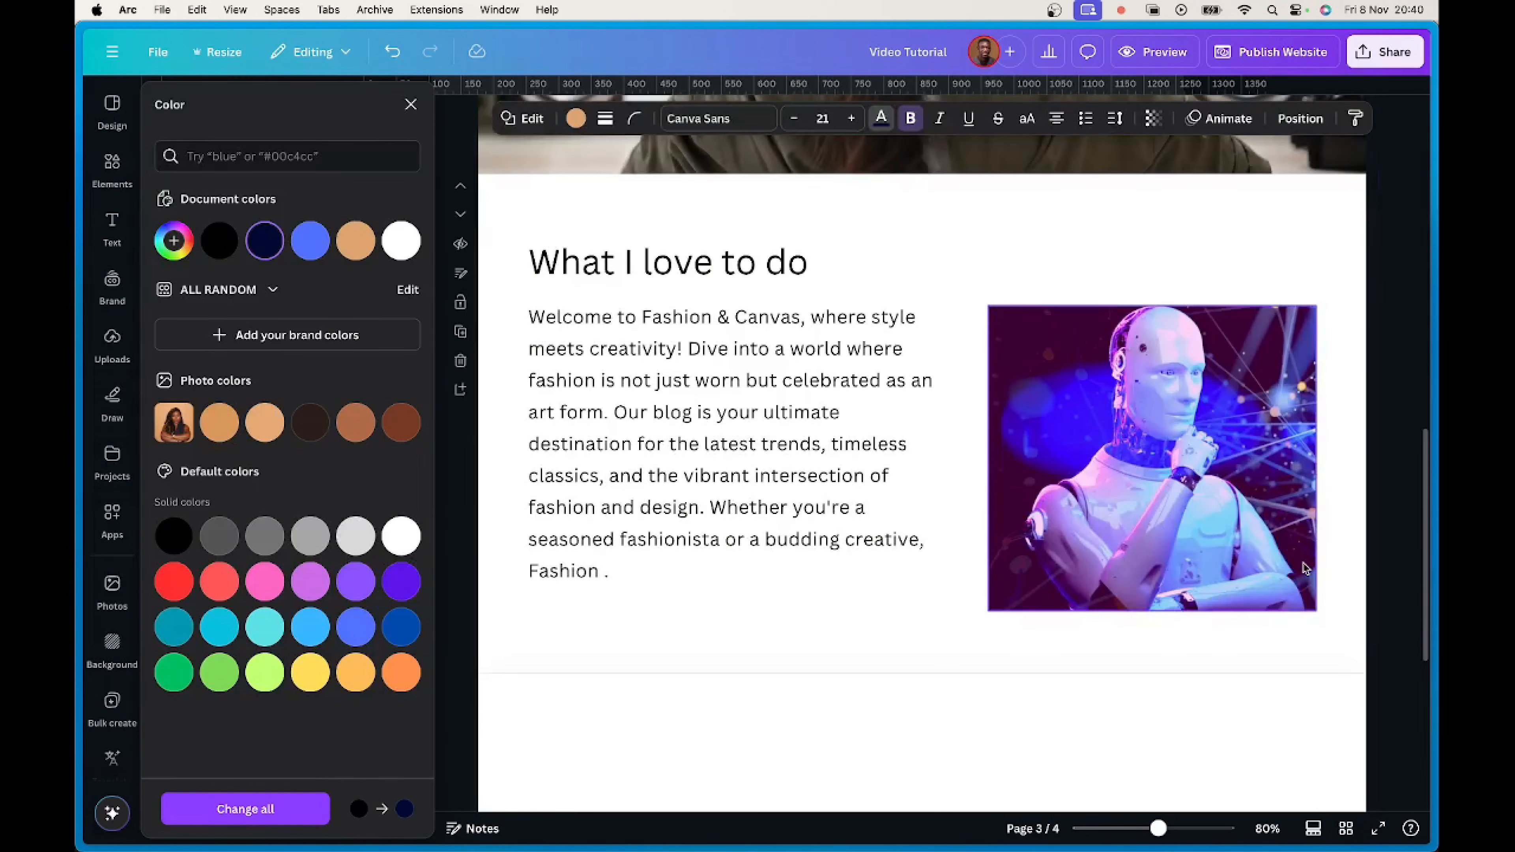
pyautogui.scroll(15, 1306, 568)
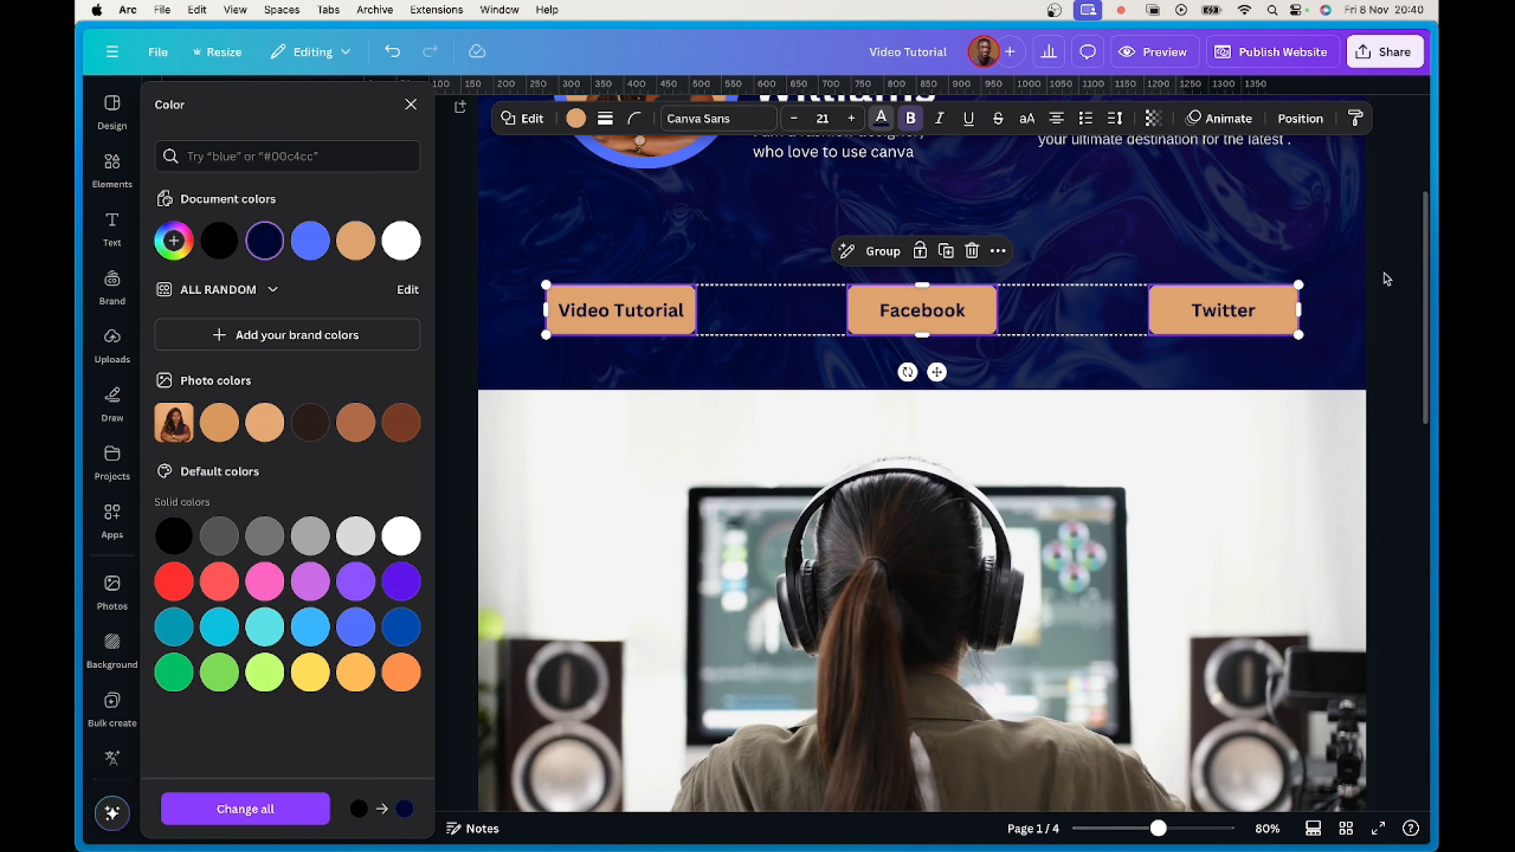
pyautogui.press('Escape')
pyautogui.scroll(5, 1343, 355)
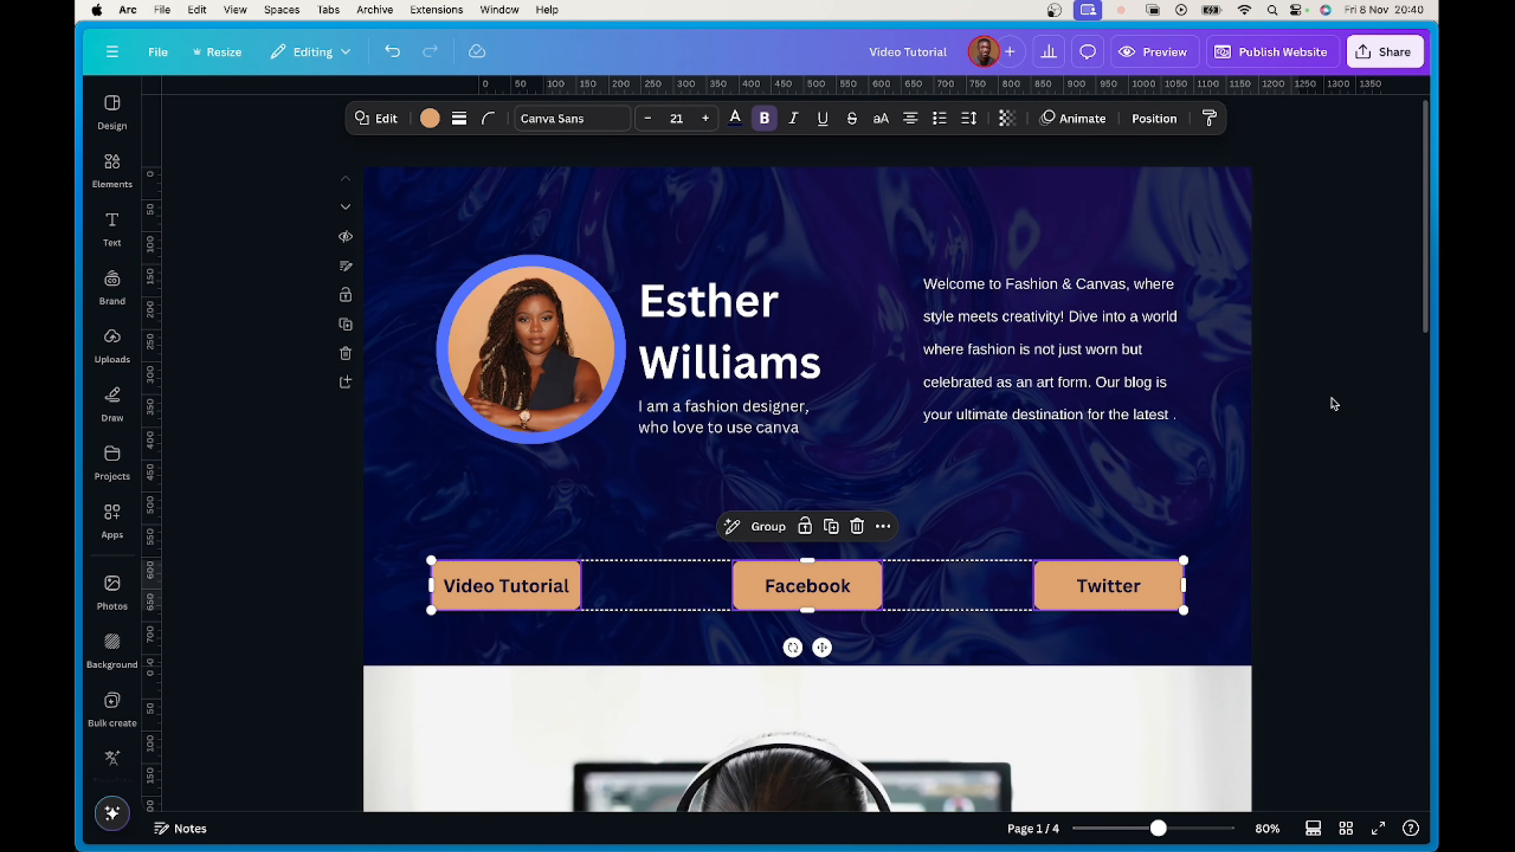
pyautogui.click(1257, 57)
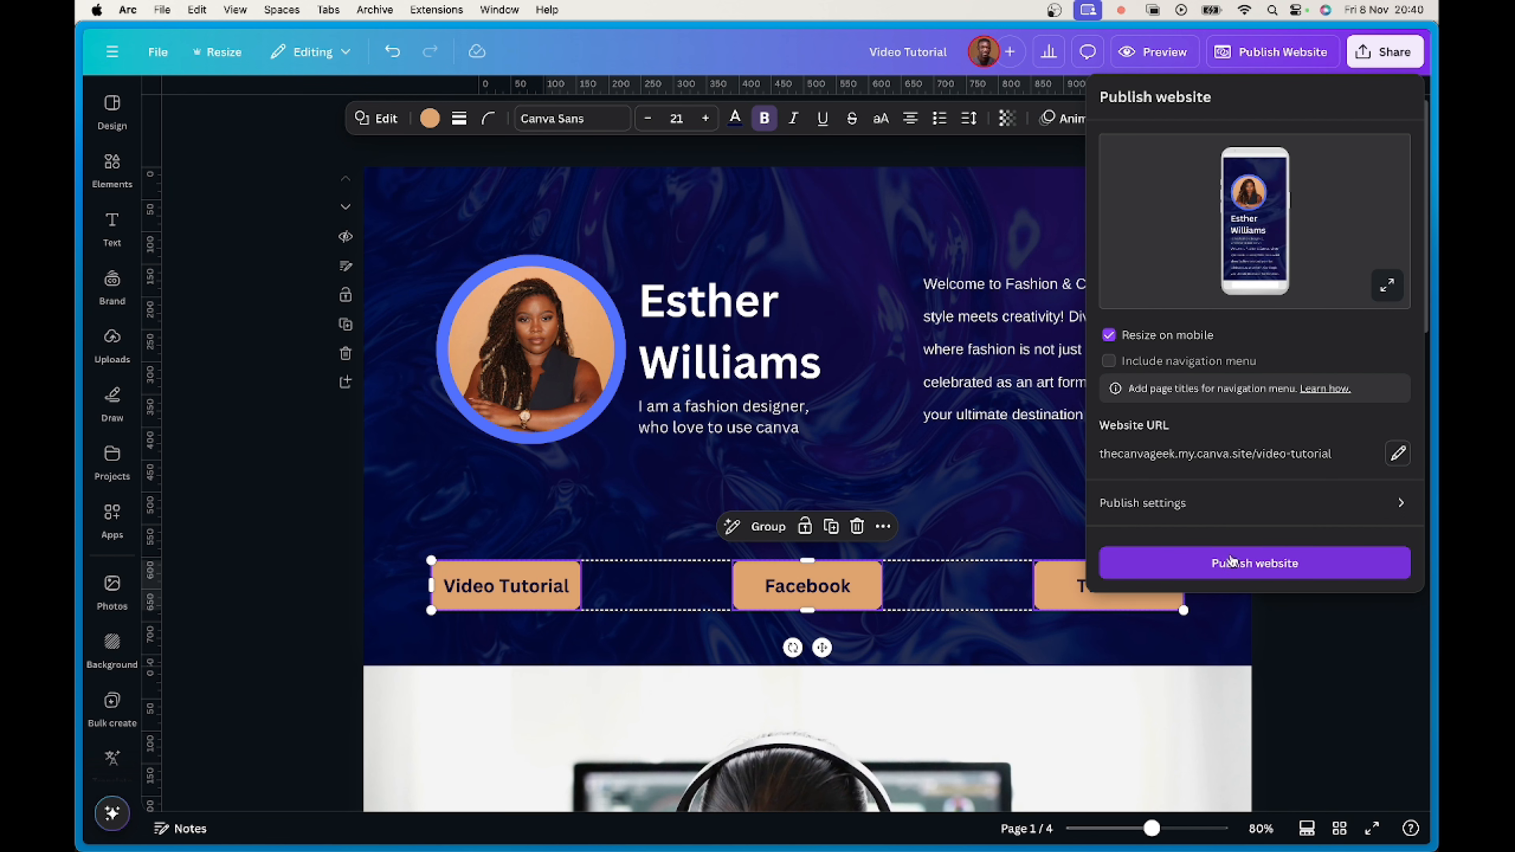
pyautogui.click(1400, 505)
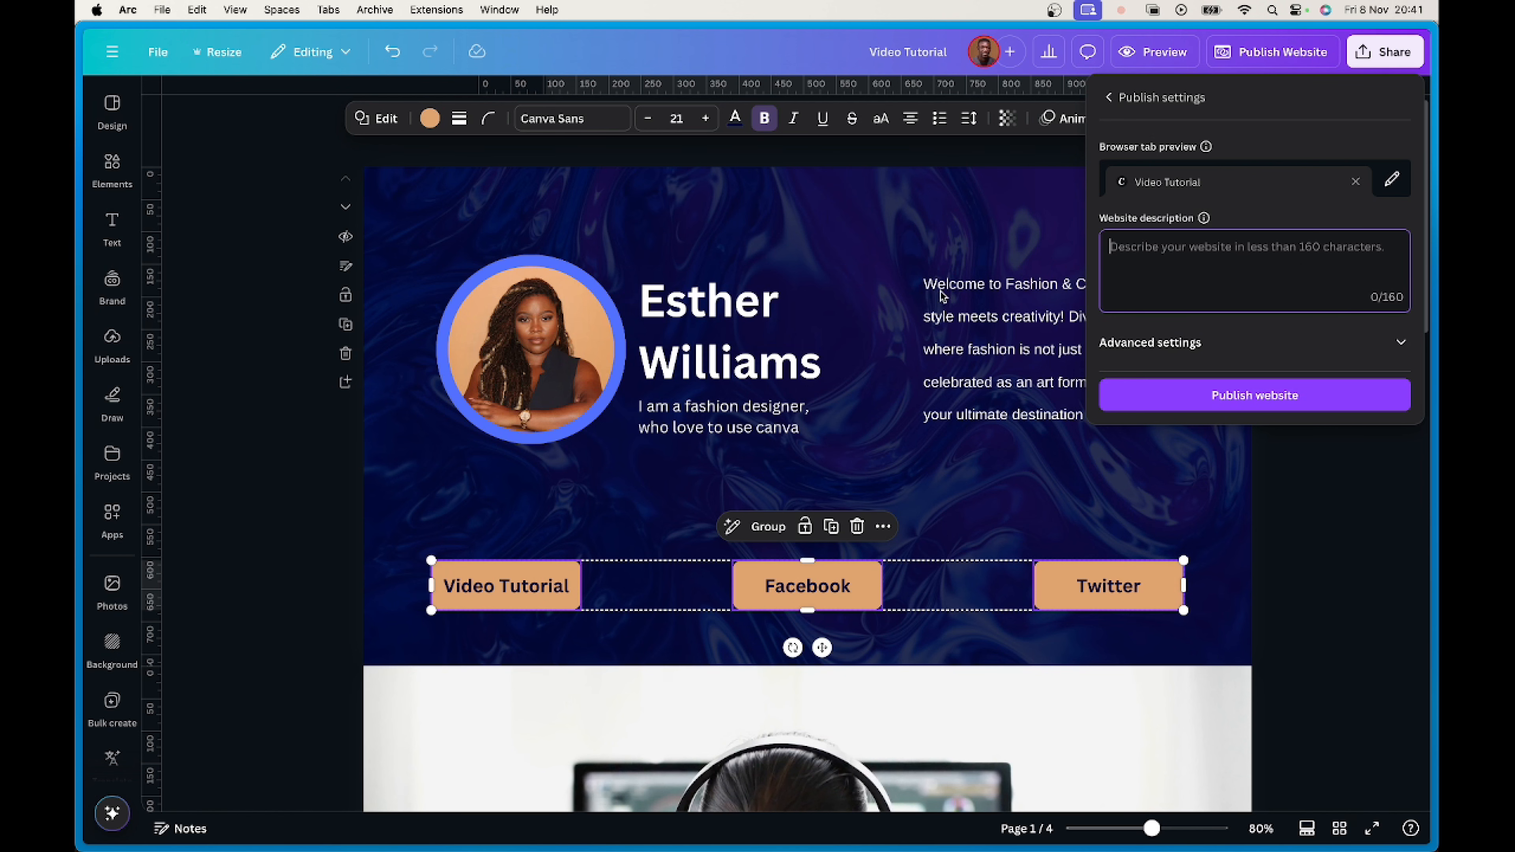
pyautogui.write('Facebook')
pyautogui.press('super+z')
# Copy the whole "Welcome to Fashion & Canvas" paragraph from the first page.
pyautogui.click(948, 293)
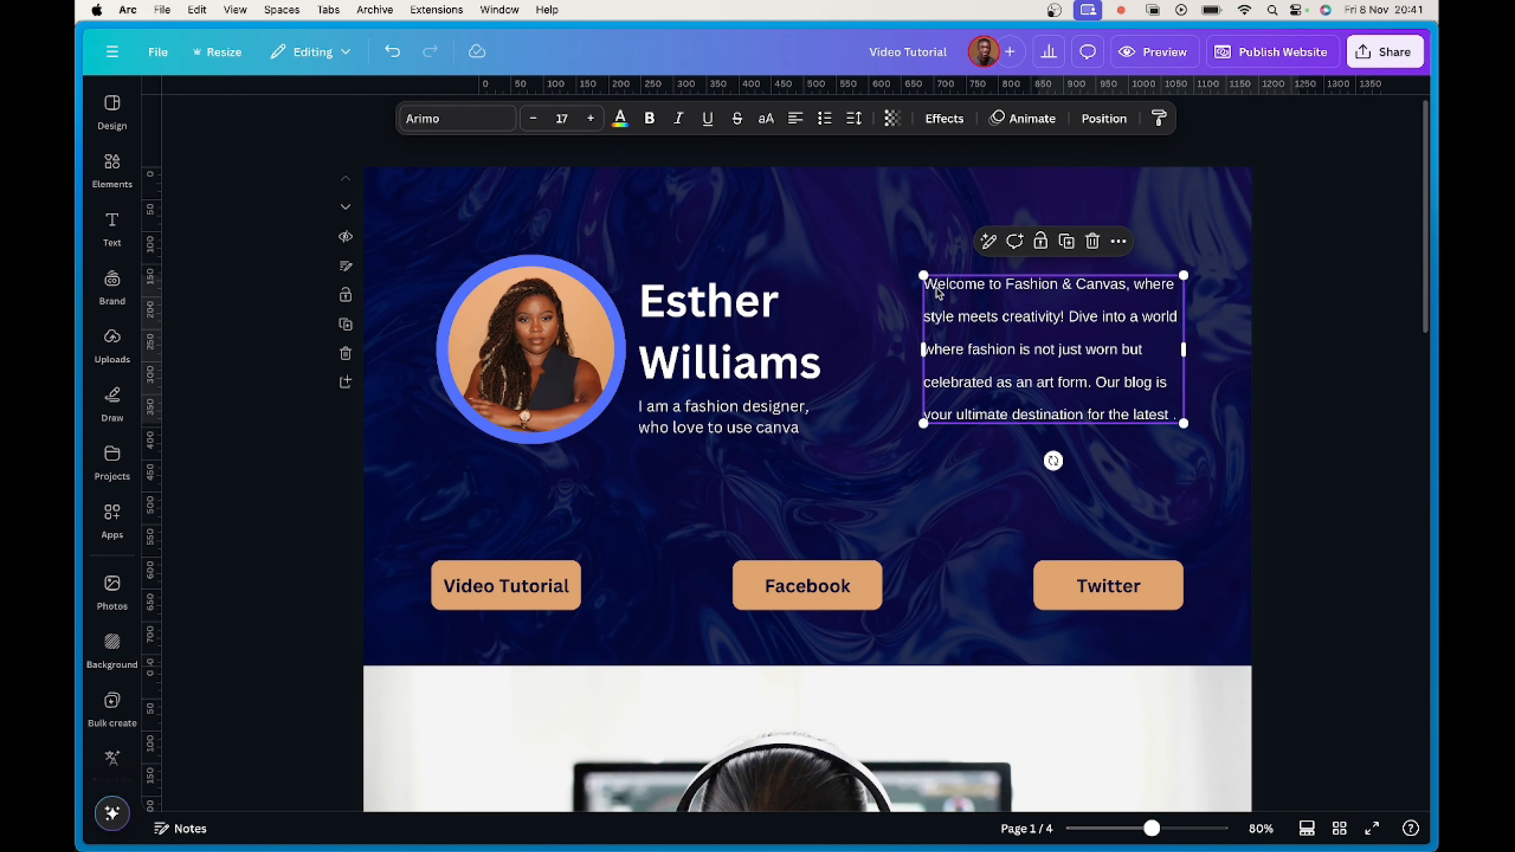
pyautogui.doubleClick(937, 290)
pyautogui.press('super+a')
pyautogui.press('super+c')
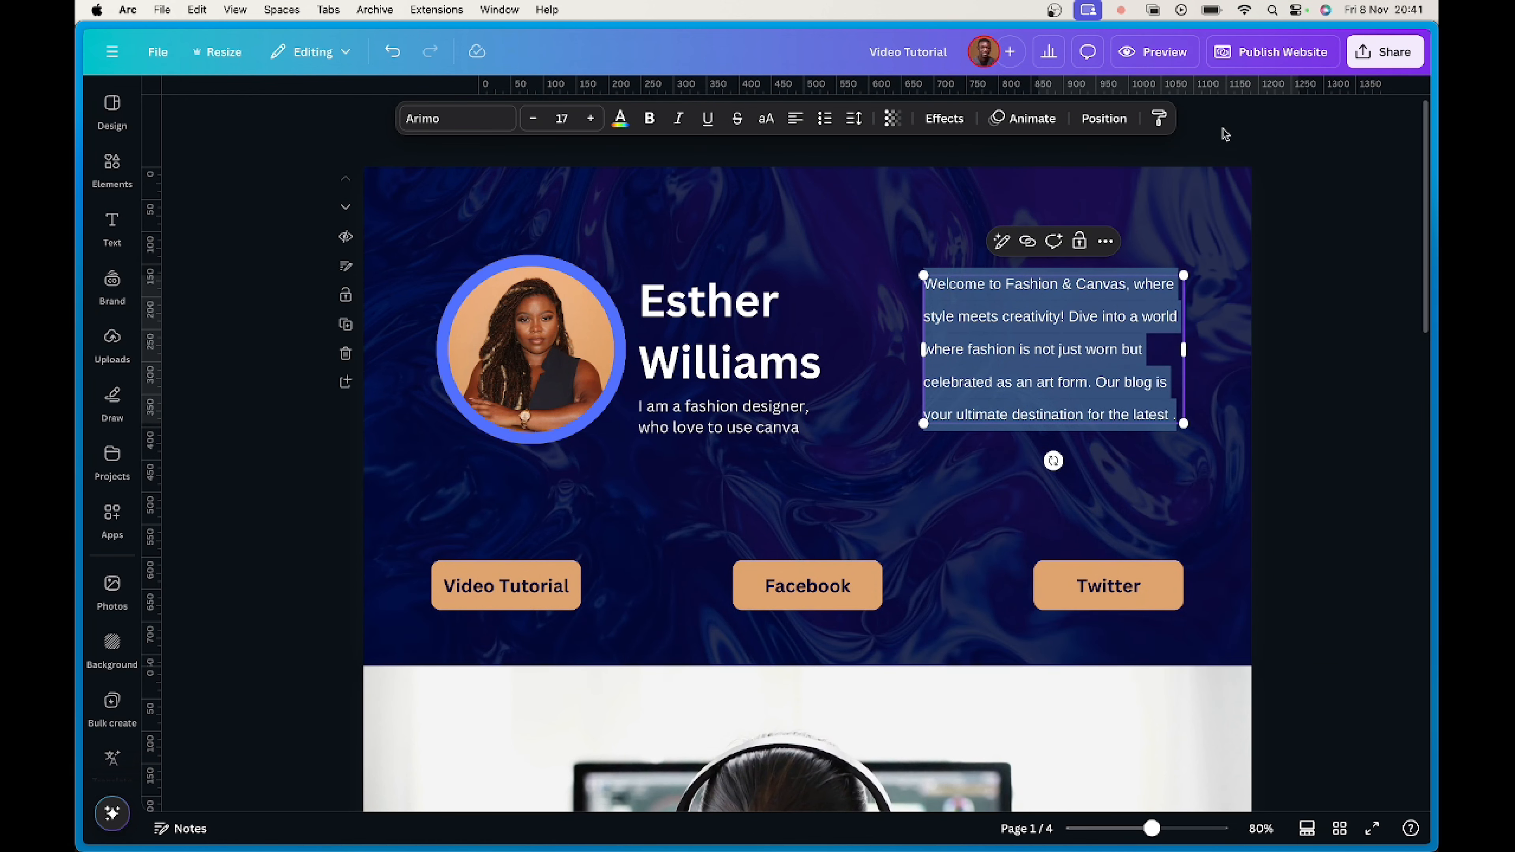
# Paste the copied paragraph as the website description in the publish settings and publish the website.
pyautogui.click(1212, 228)
pyautogui.click(1271, 52)
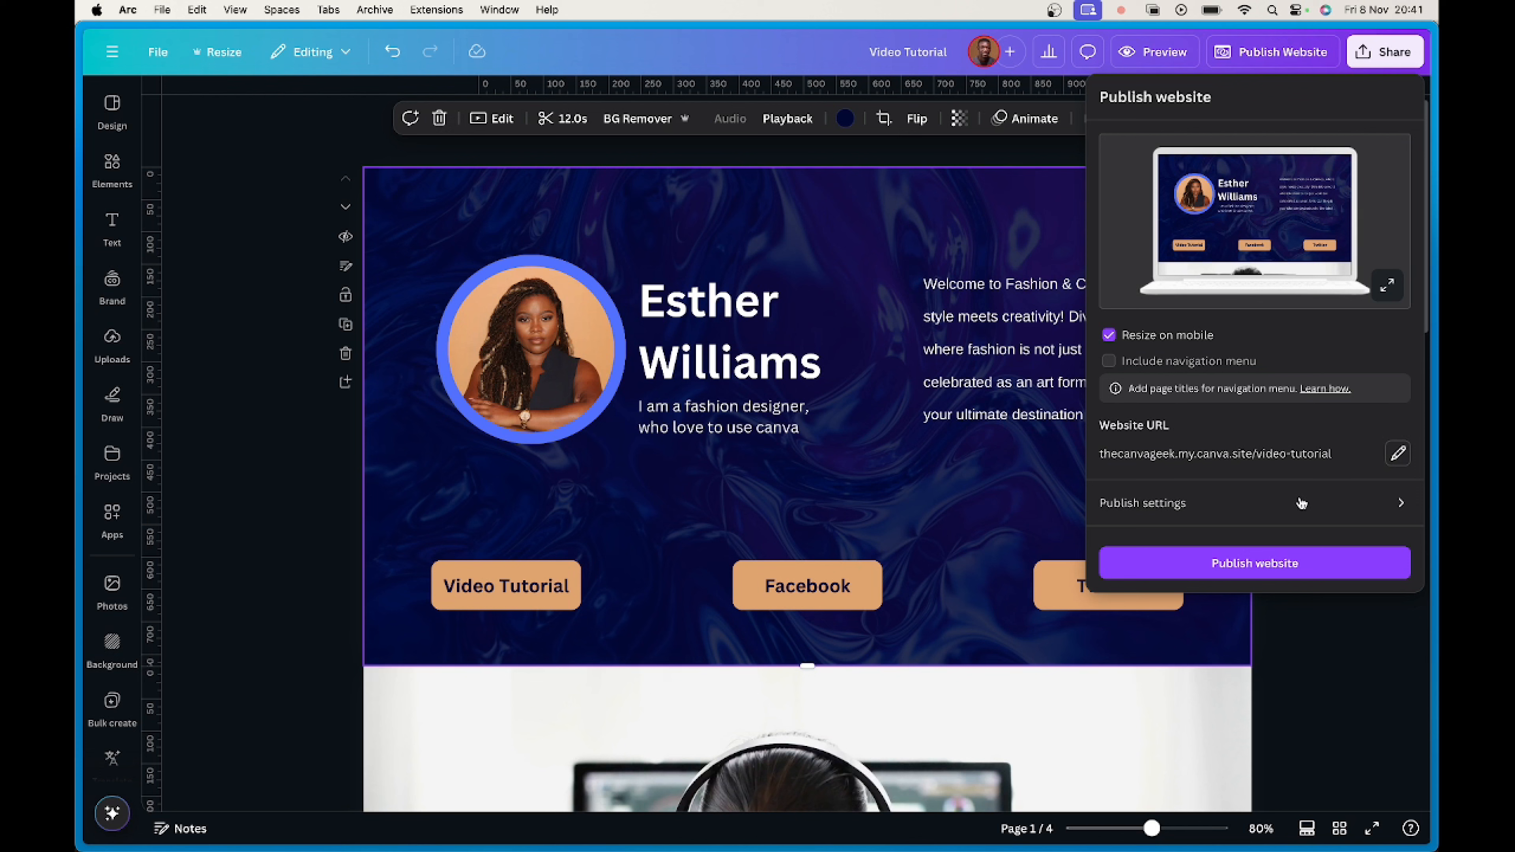
pyautogui.click(1334, 509)
pyautogui.click(1185, 247)
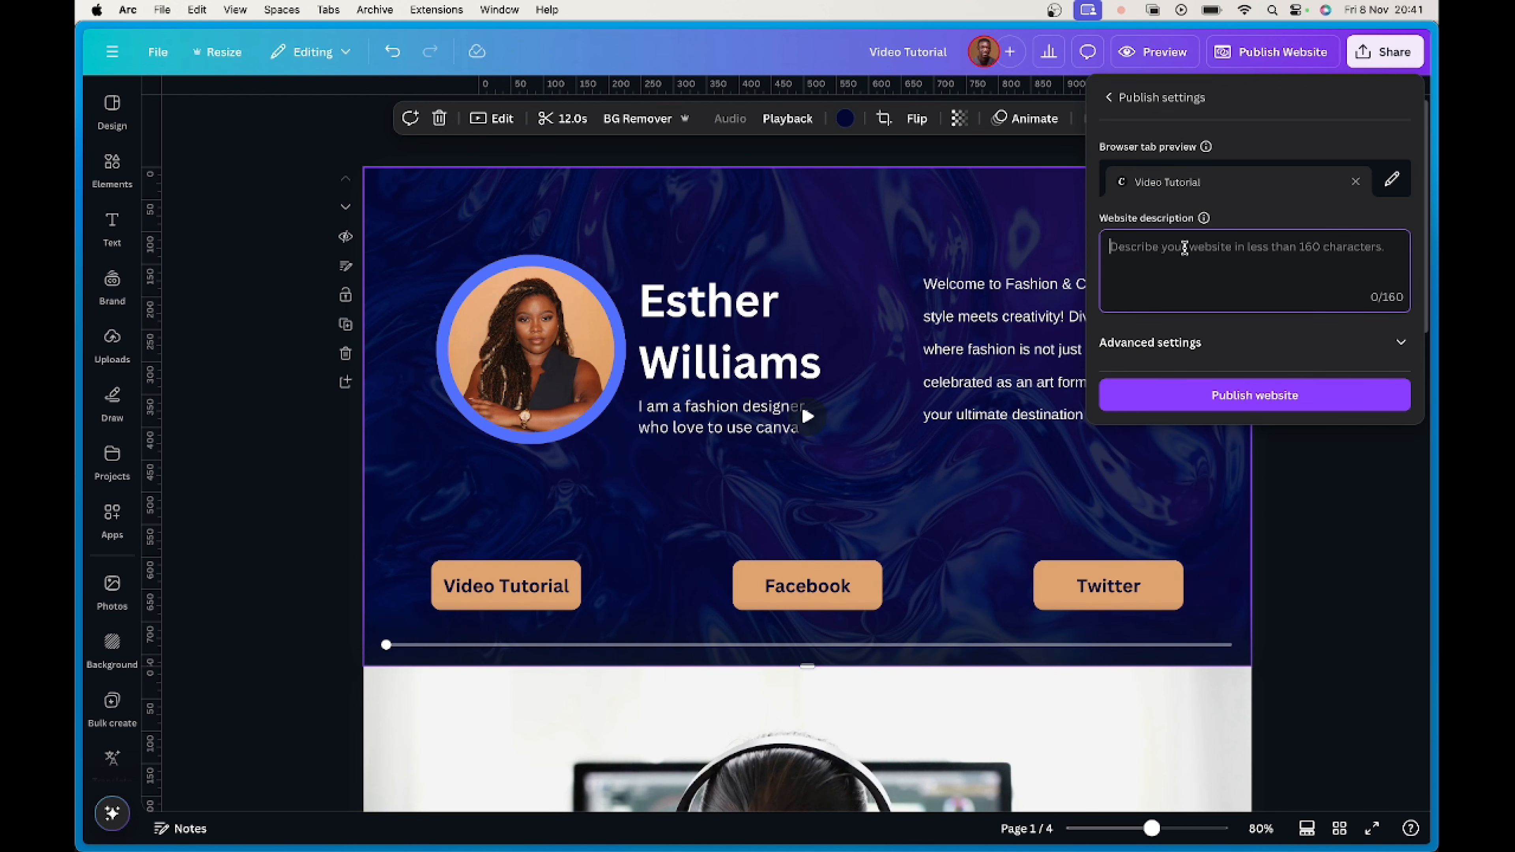
pyautogui.press('super+v')
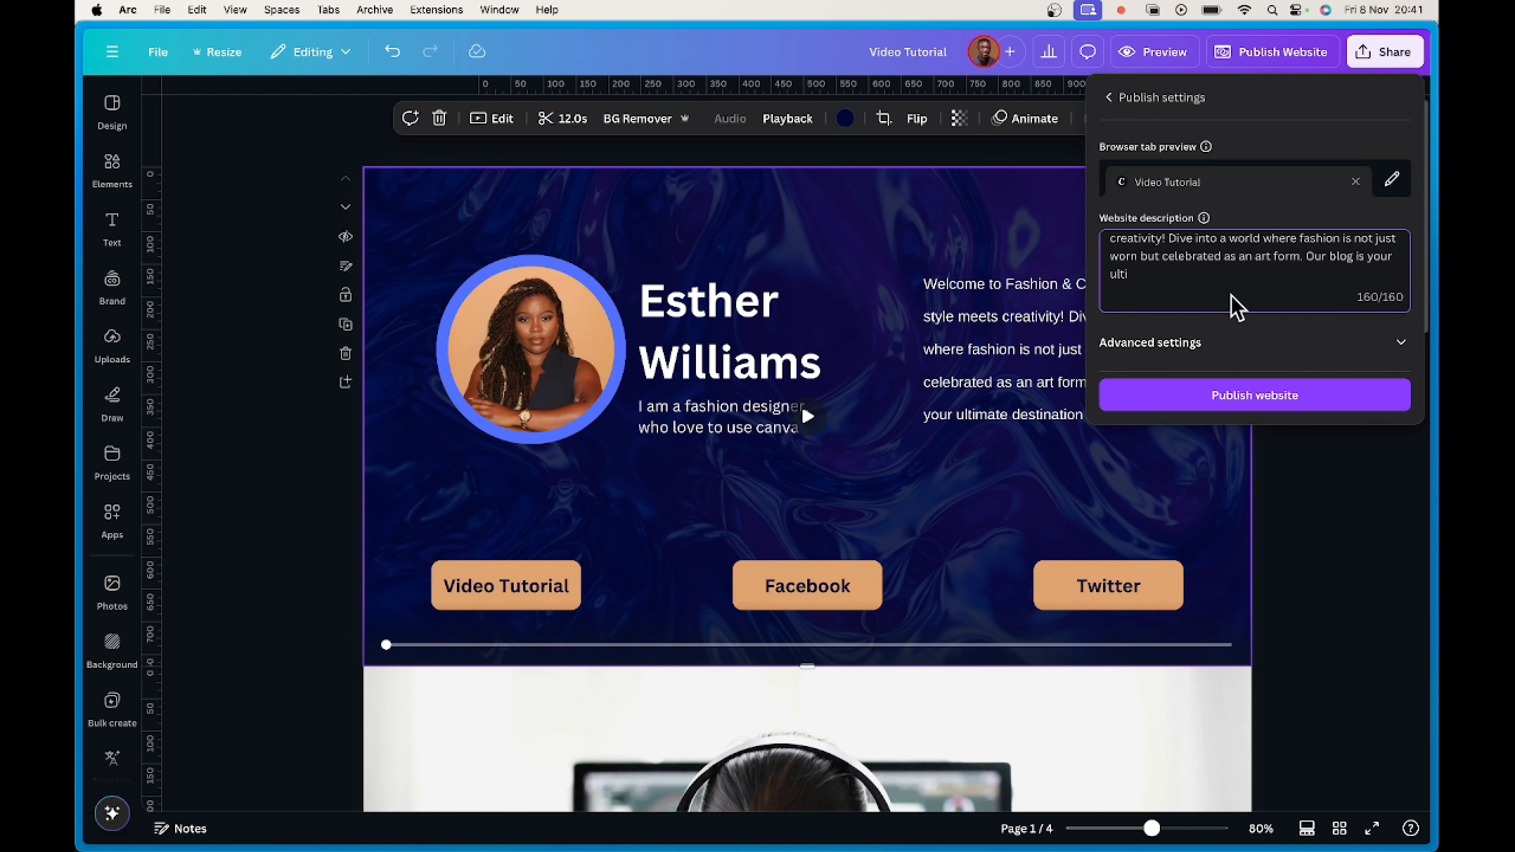
pyautogui.click(1287, 398)
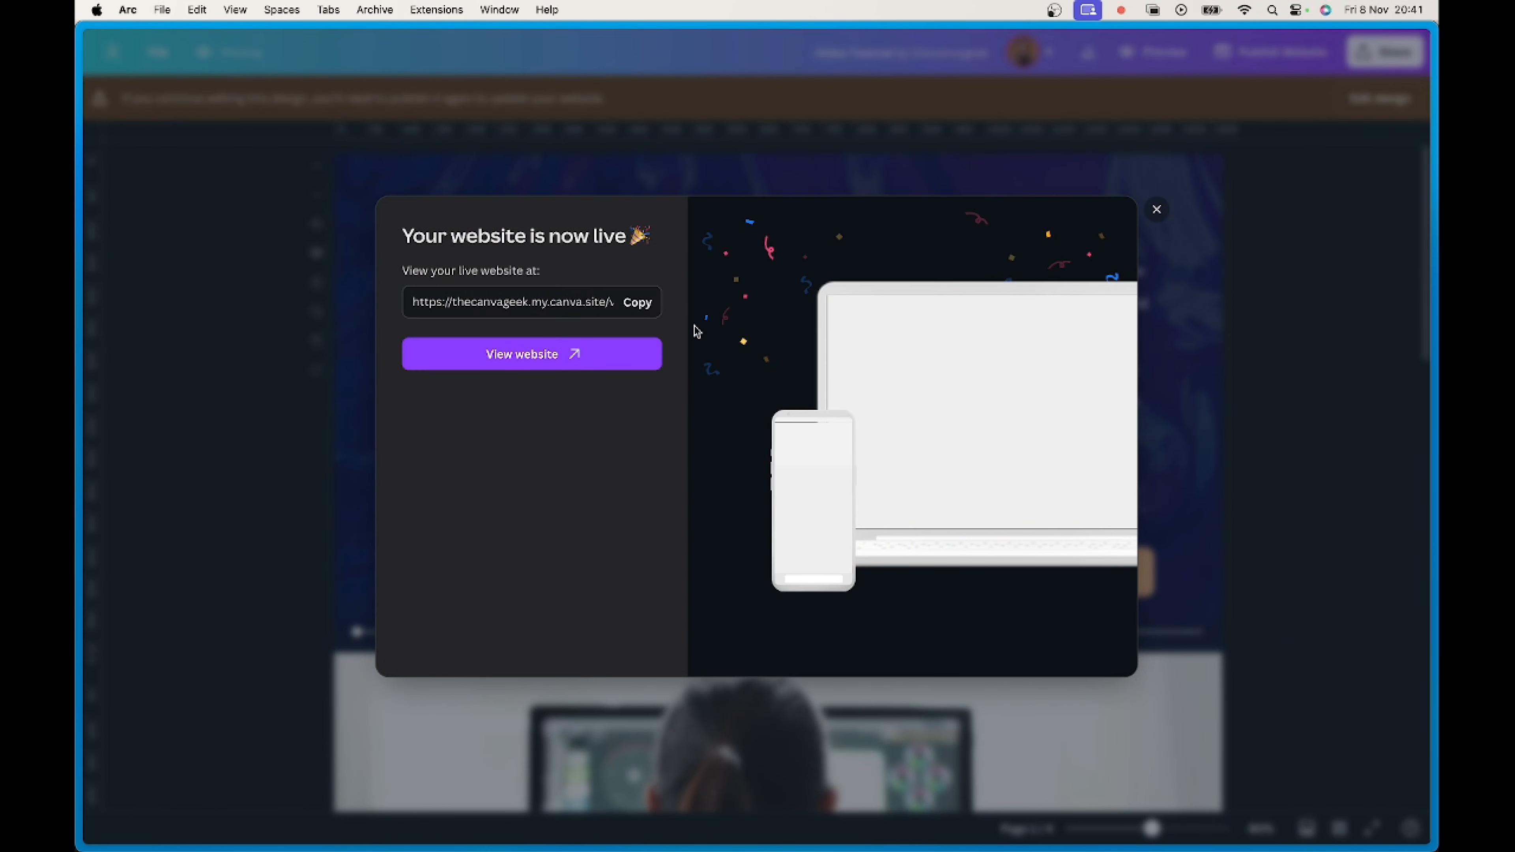
# Copy the published website's live URL.
pyautogui.click(638, 303)
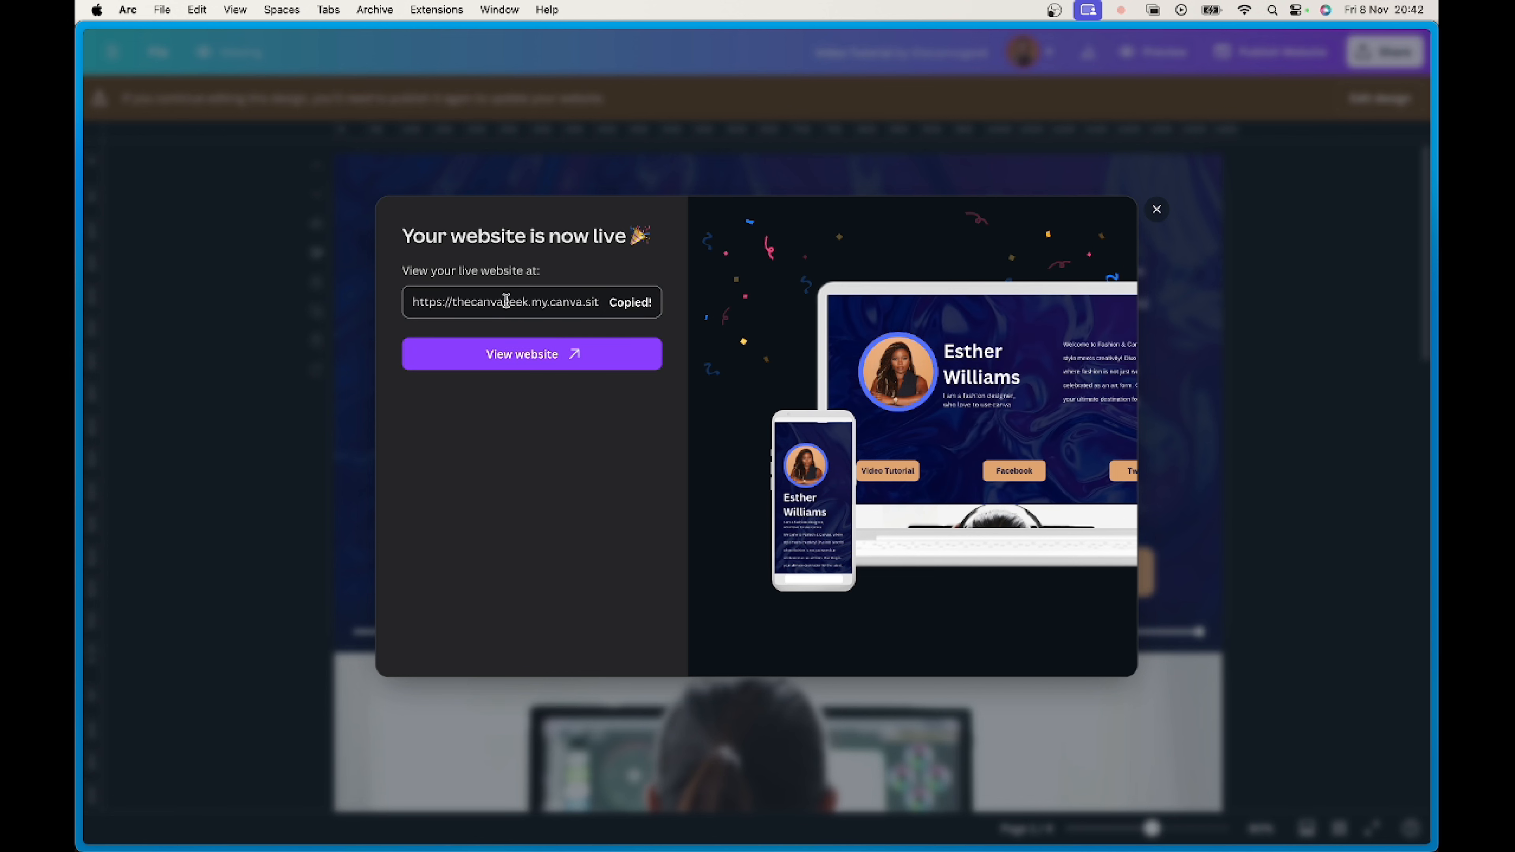
pyautogui.click(558, 303)
pyautogui.press('super+c')
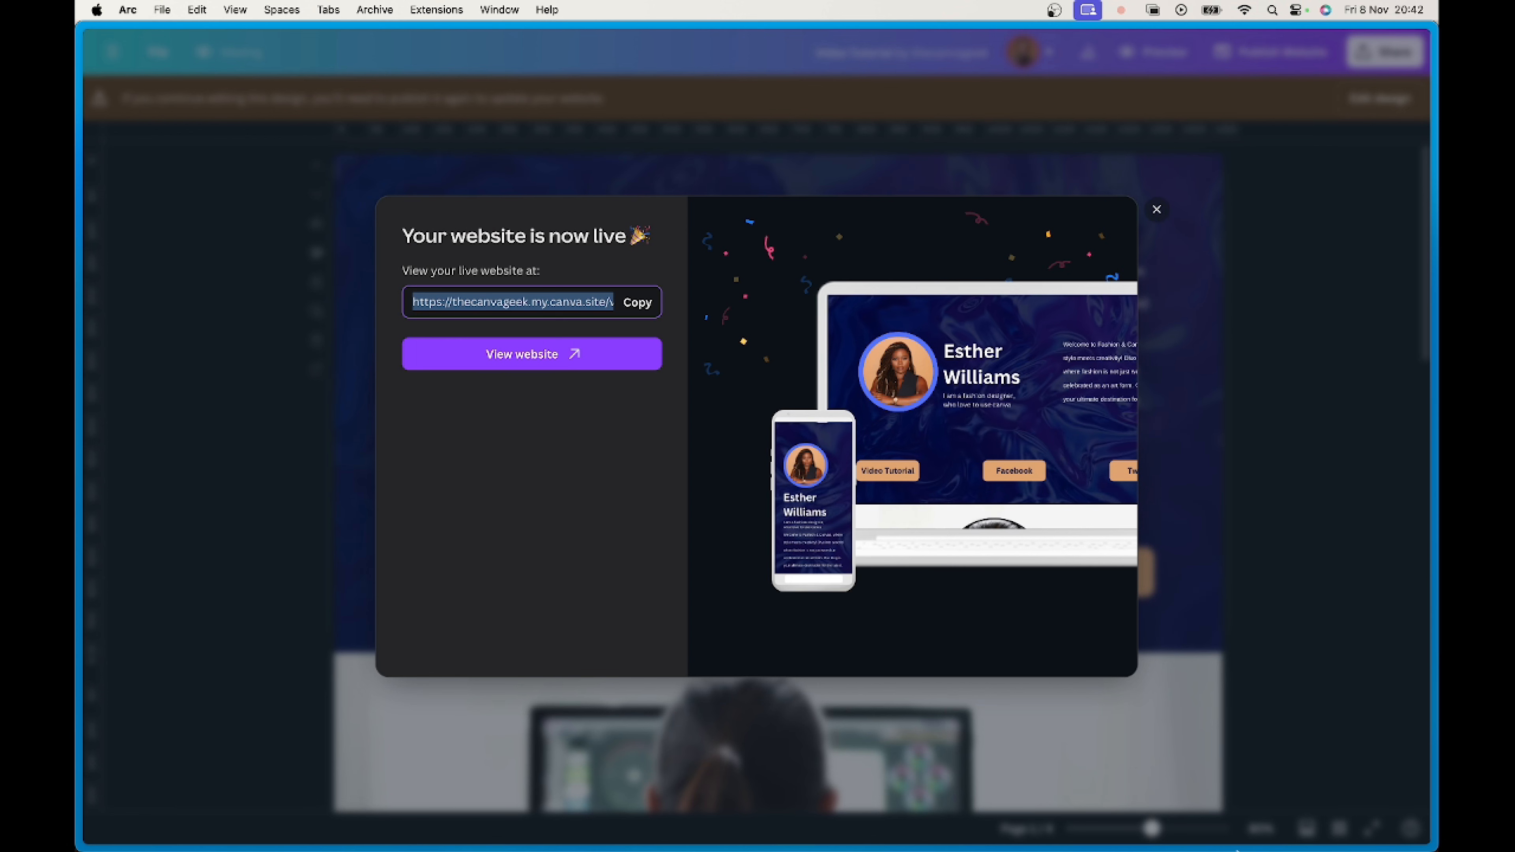
# Switch to WhatsApp and draft a Main Auditorium message with the website link below "SEE WHAT WE DID IN CLASS" and "VISIT OUR WEBSITE".
pyautogui.press('super+v')
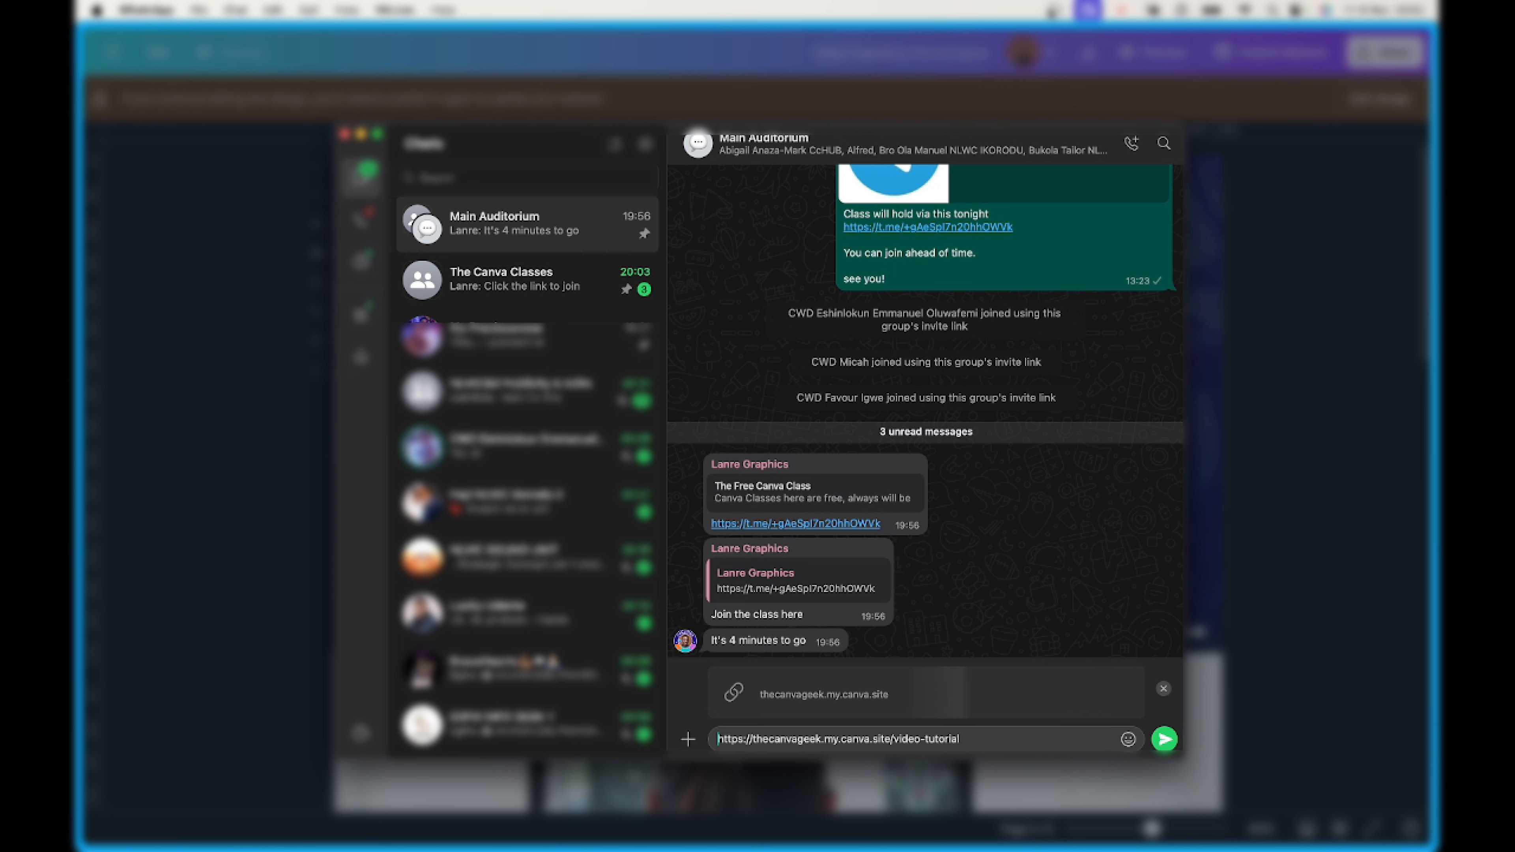
pyautogui.write('SEE ')
pyautogui.write('WHAT WE D')
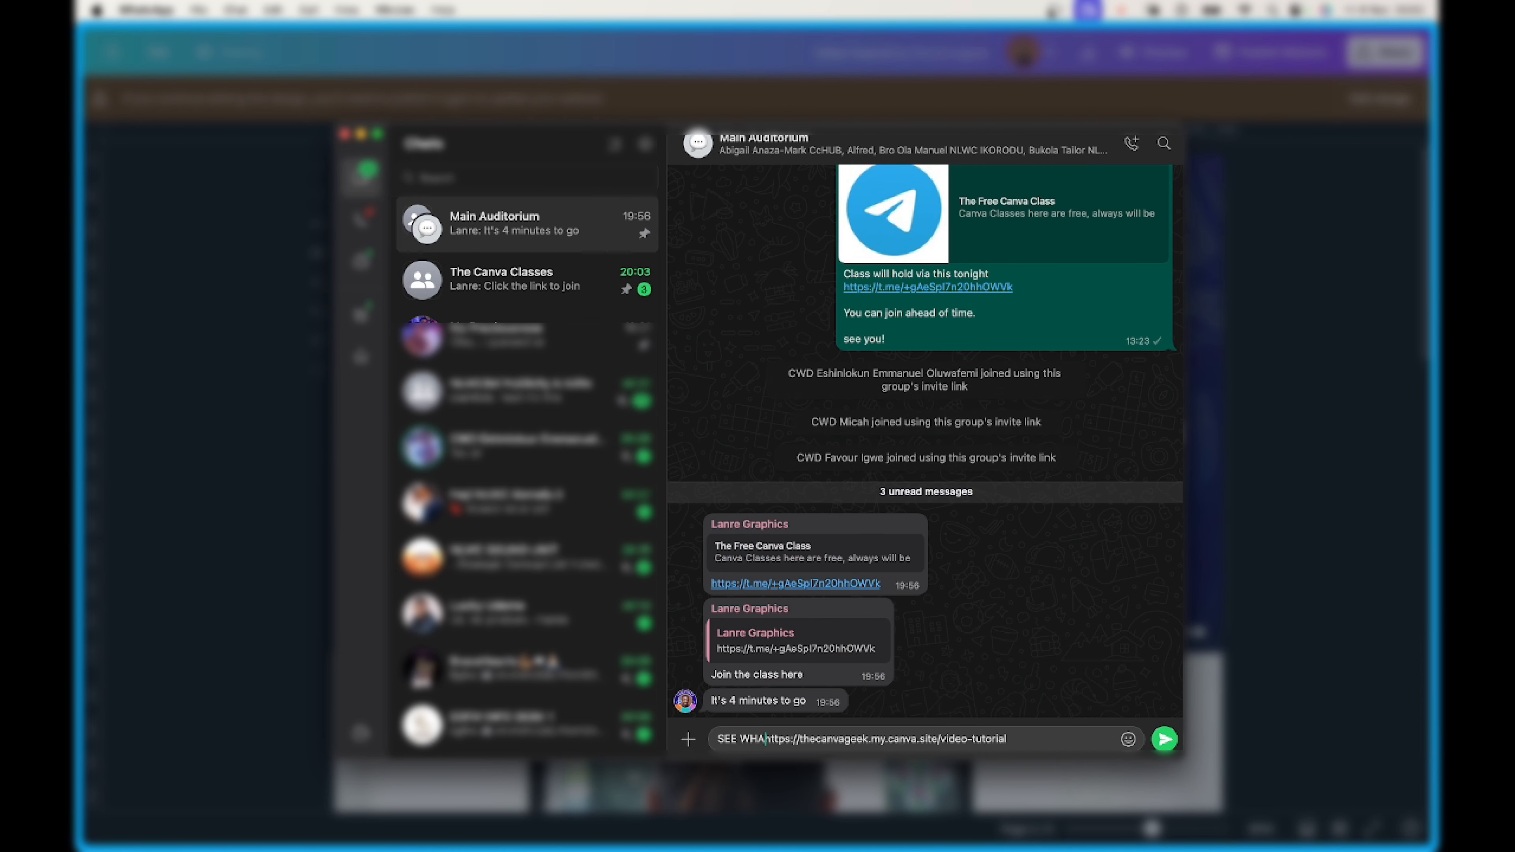
pyautogui.write('ID IN CLAS')
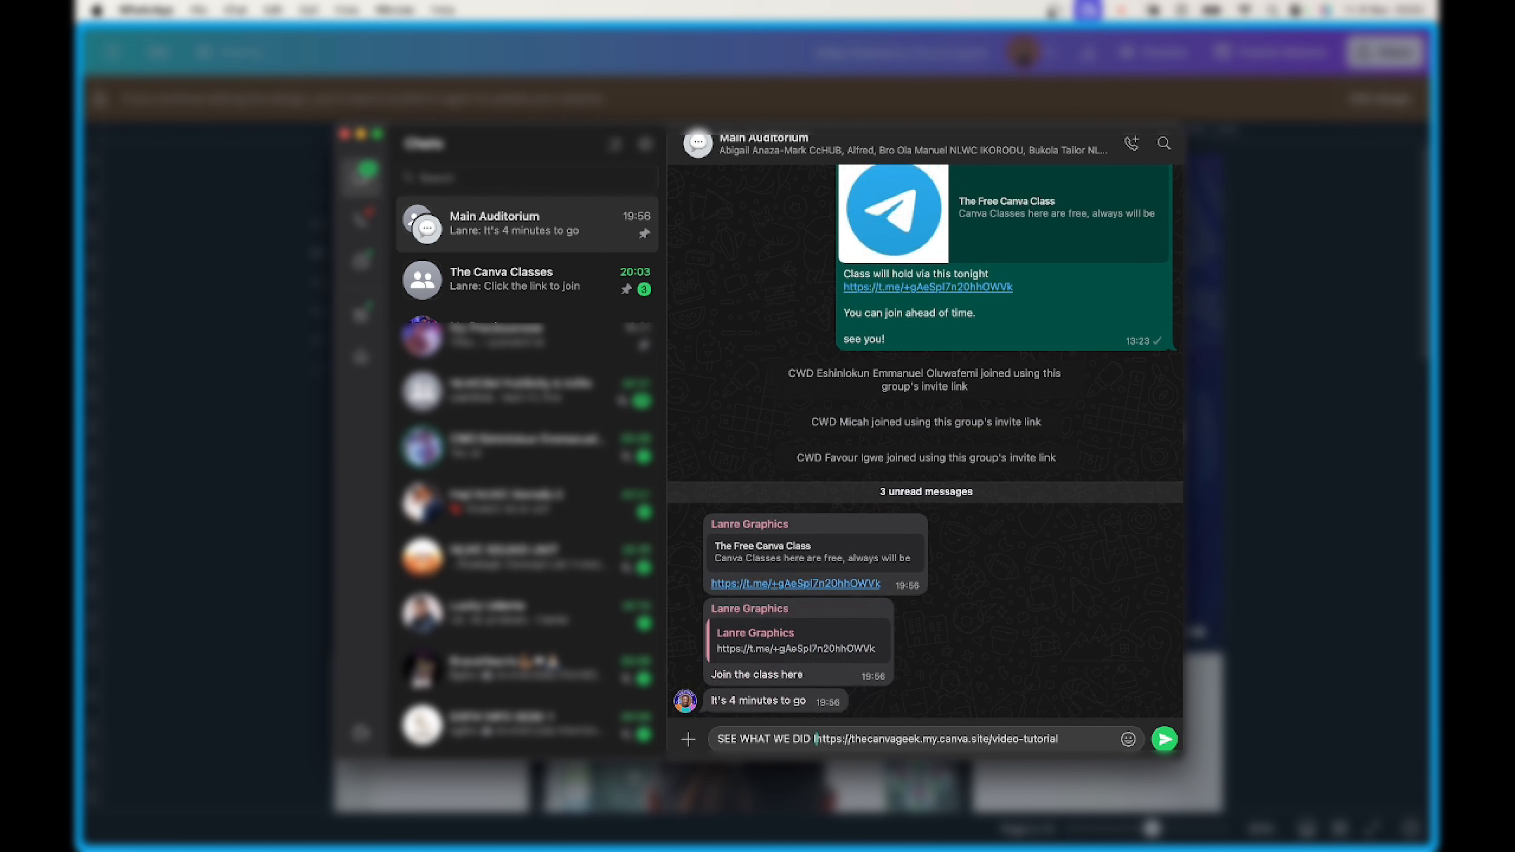
pyautogui.write('S')
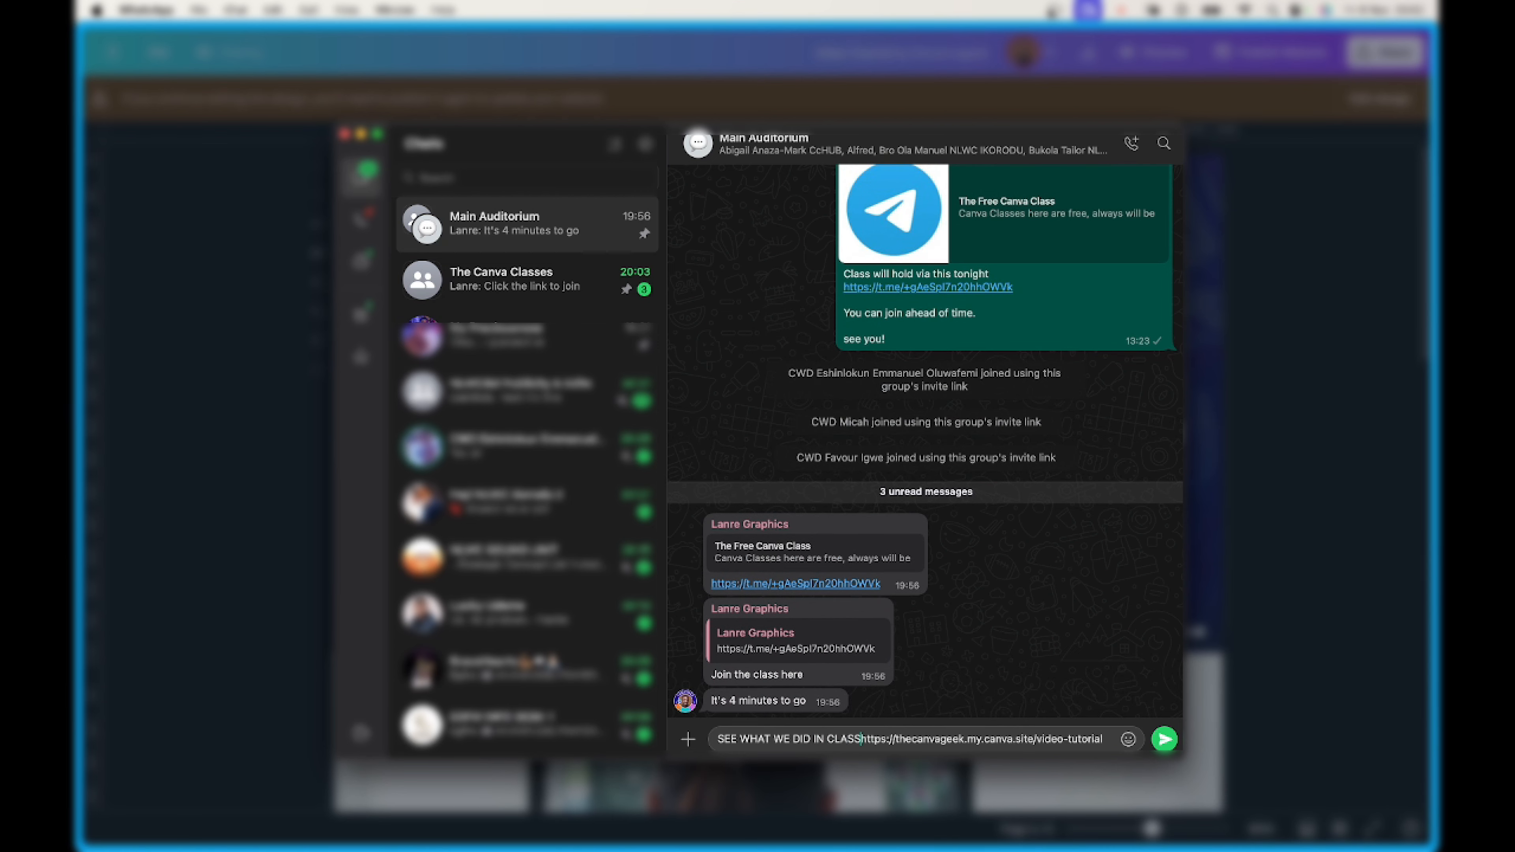
pyautogui.hotkey('shift', 'Return')
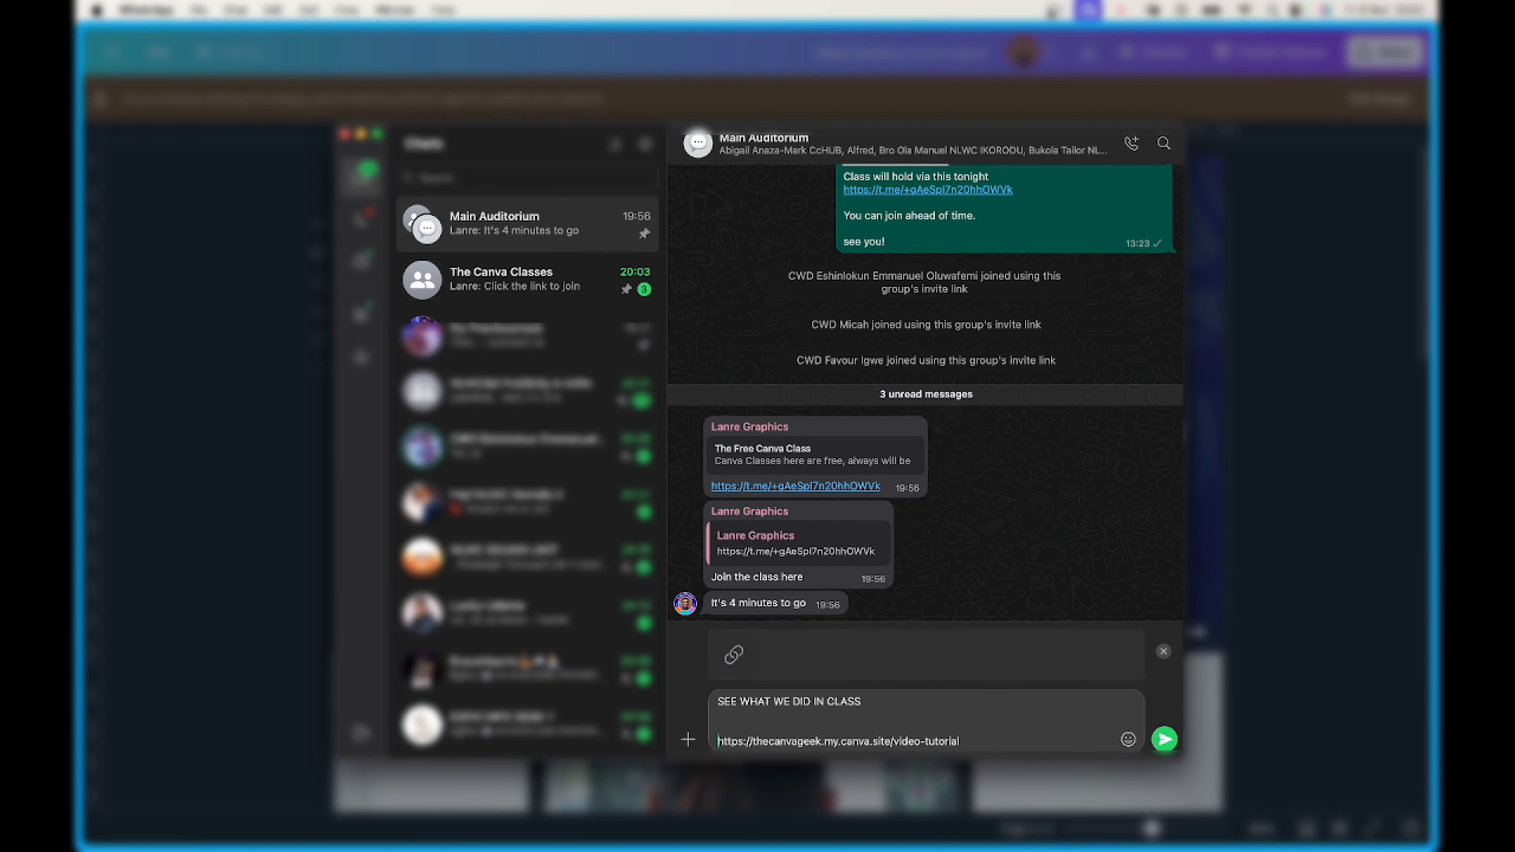
pyautogui.press('Up')
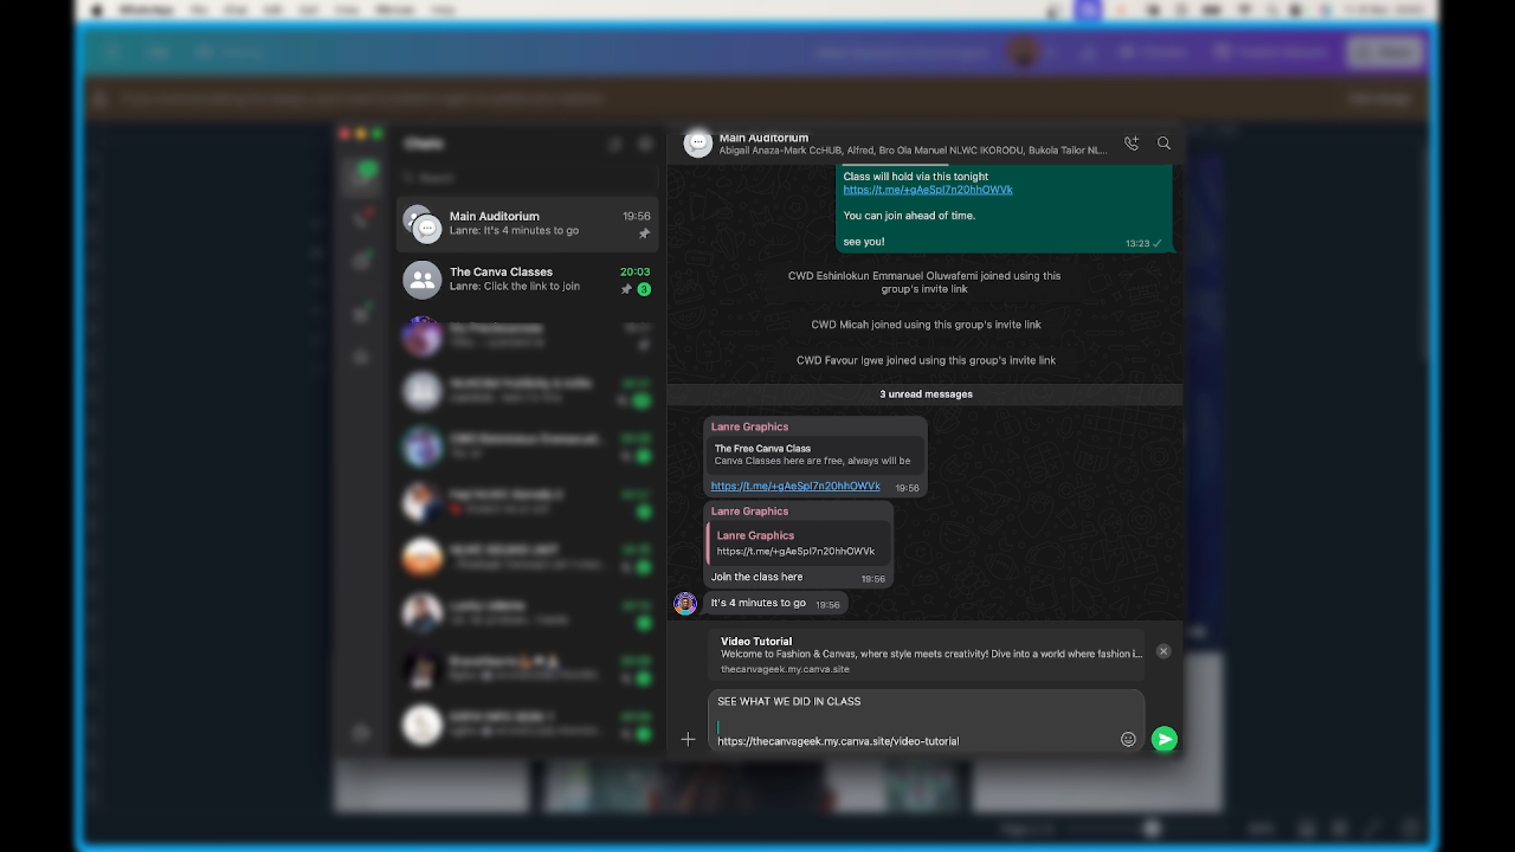
pyautogui.write('VISIT OUR WEBSITE')
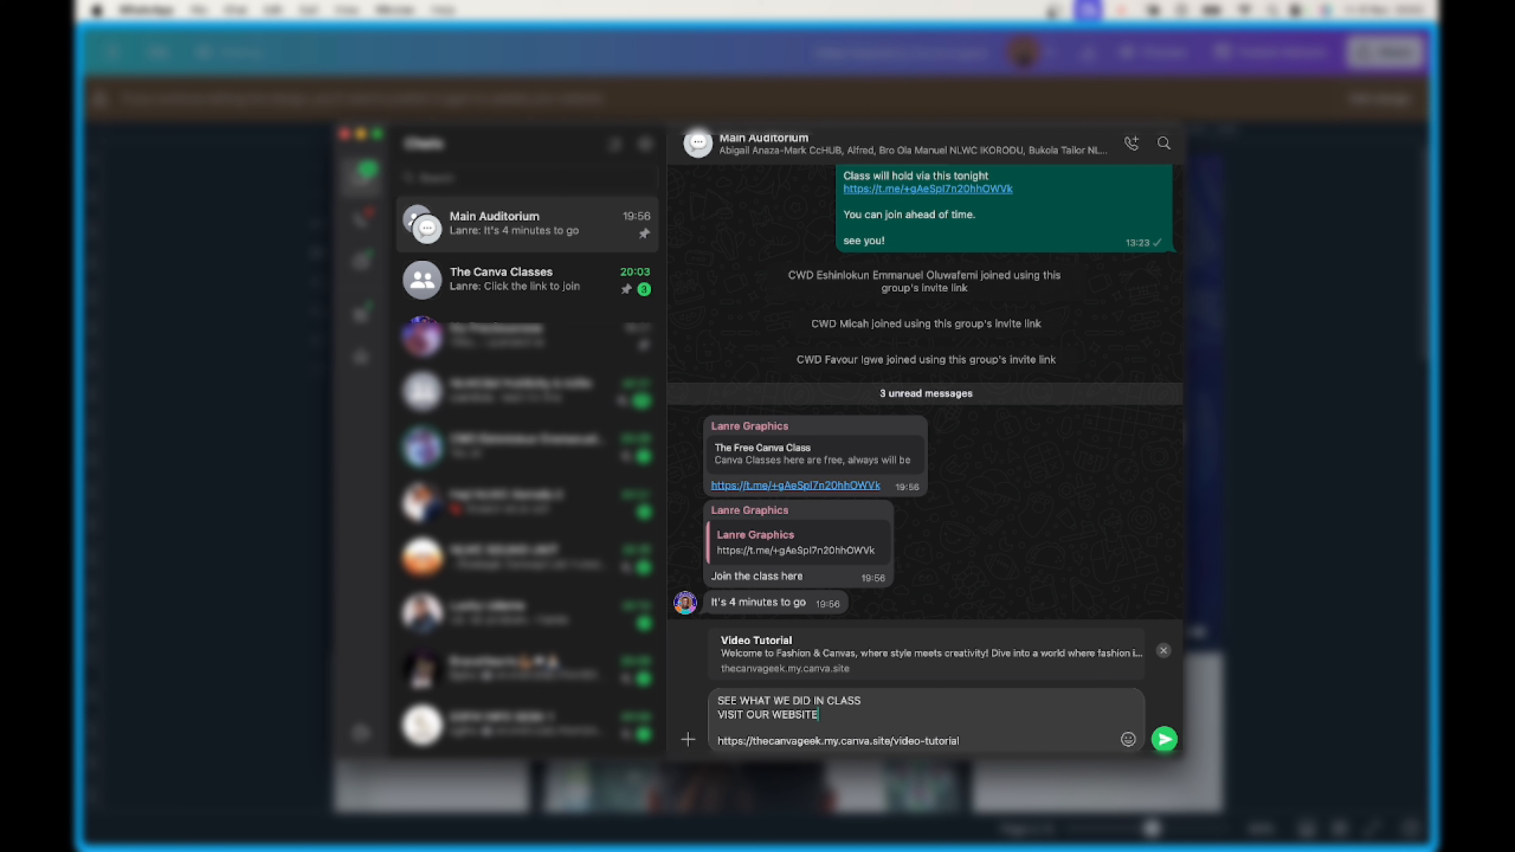
# Add another blank line above the website link and send the drafted message to the Main Auditorium group.
pyautogui.hotkey('shift', 'Return')
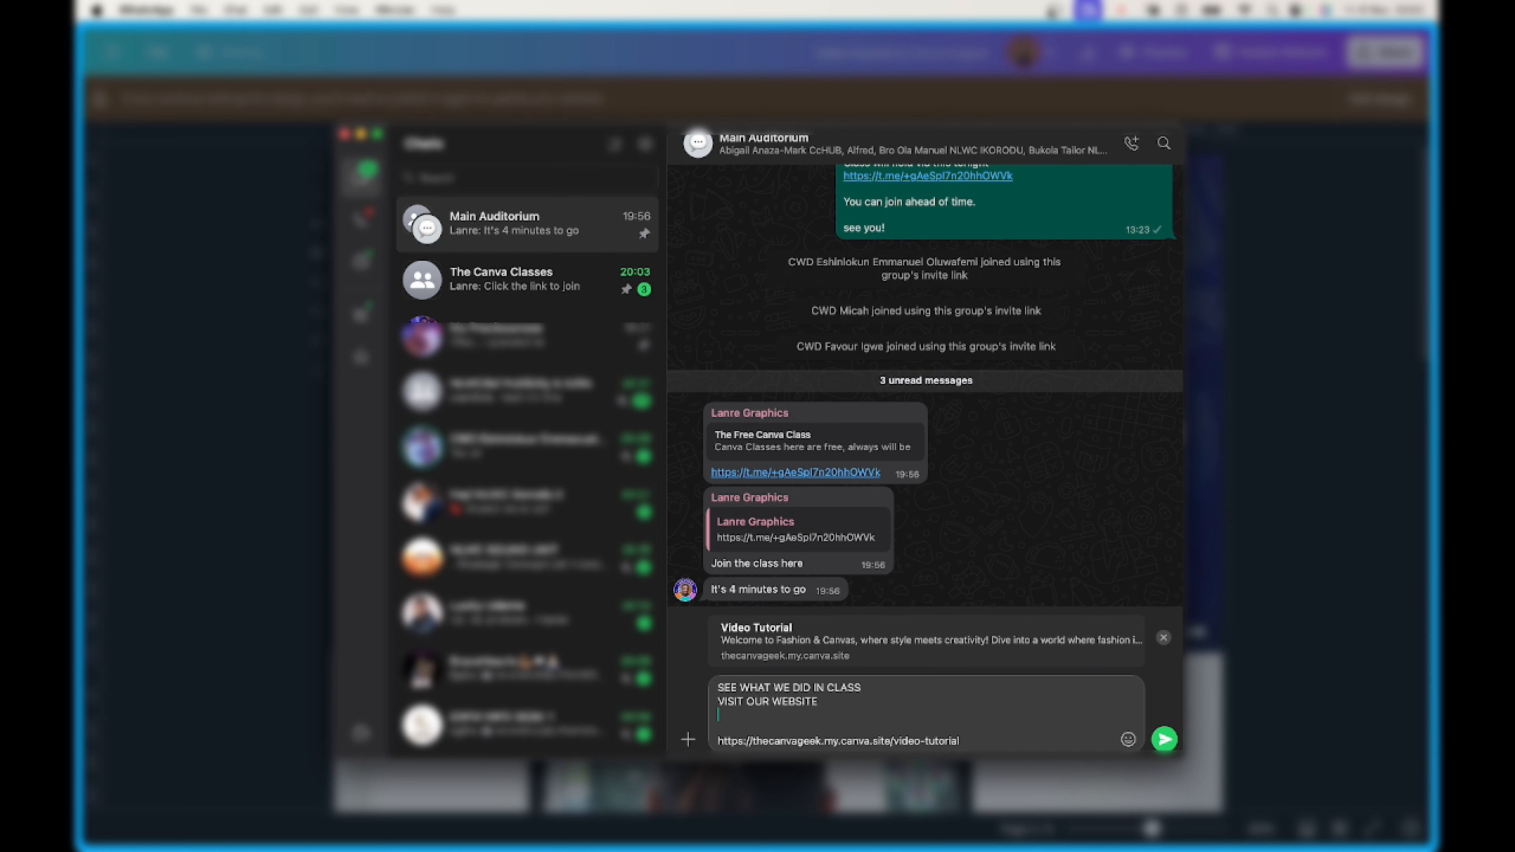
pyautogui.press('Return')
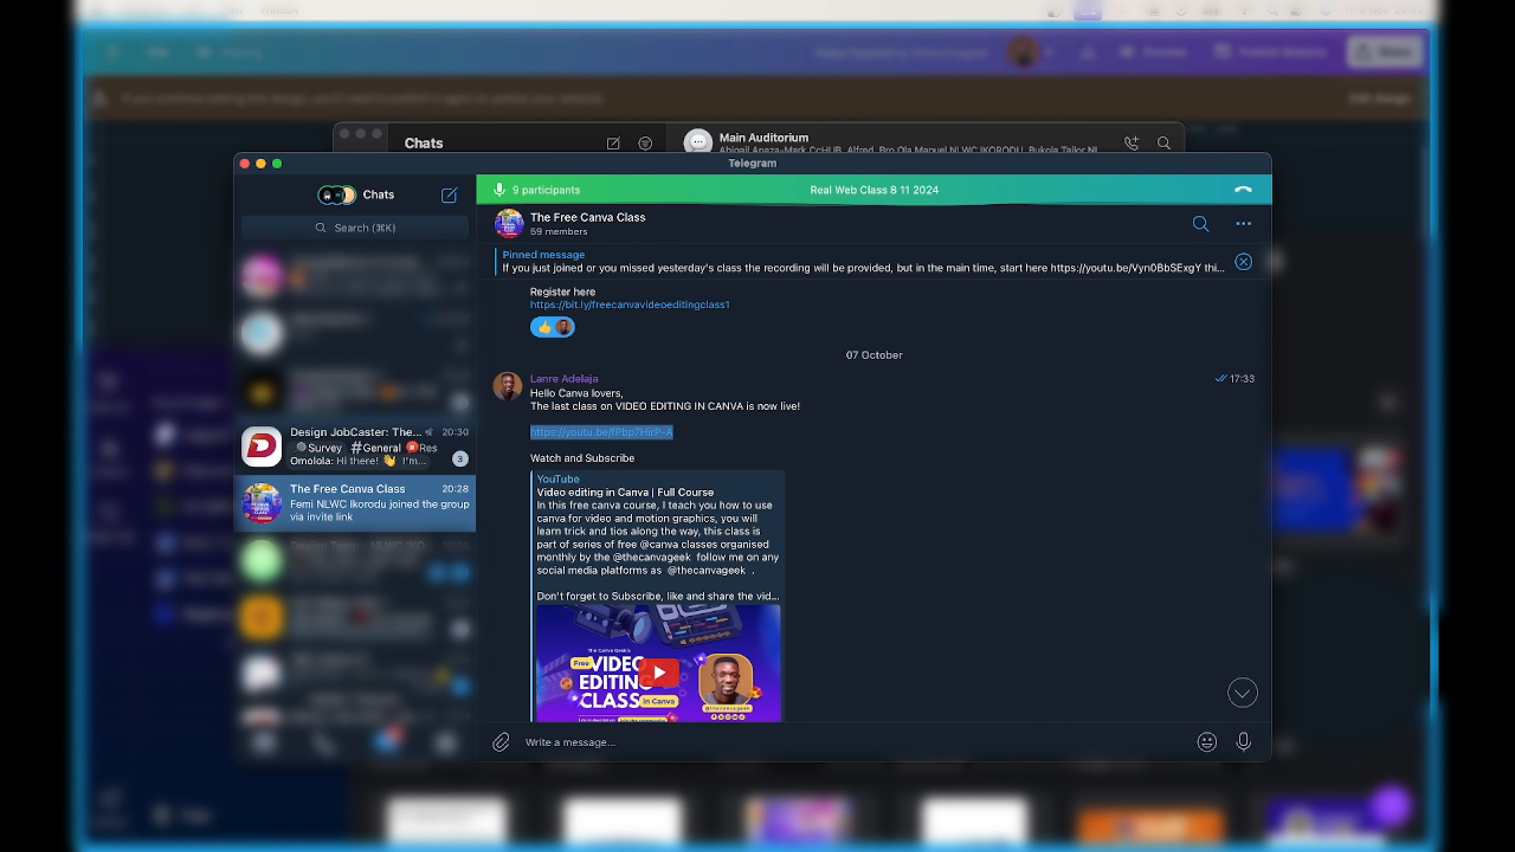
# View The Free Canva Class group's info in Telegram, then switch back to Canva and dismiss the live-website confirmation.
pyautogui.click(1001, 198)
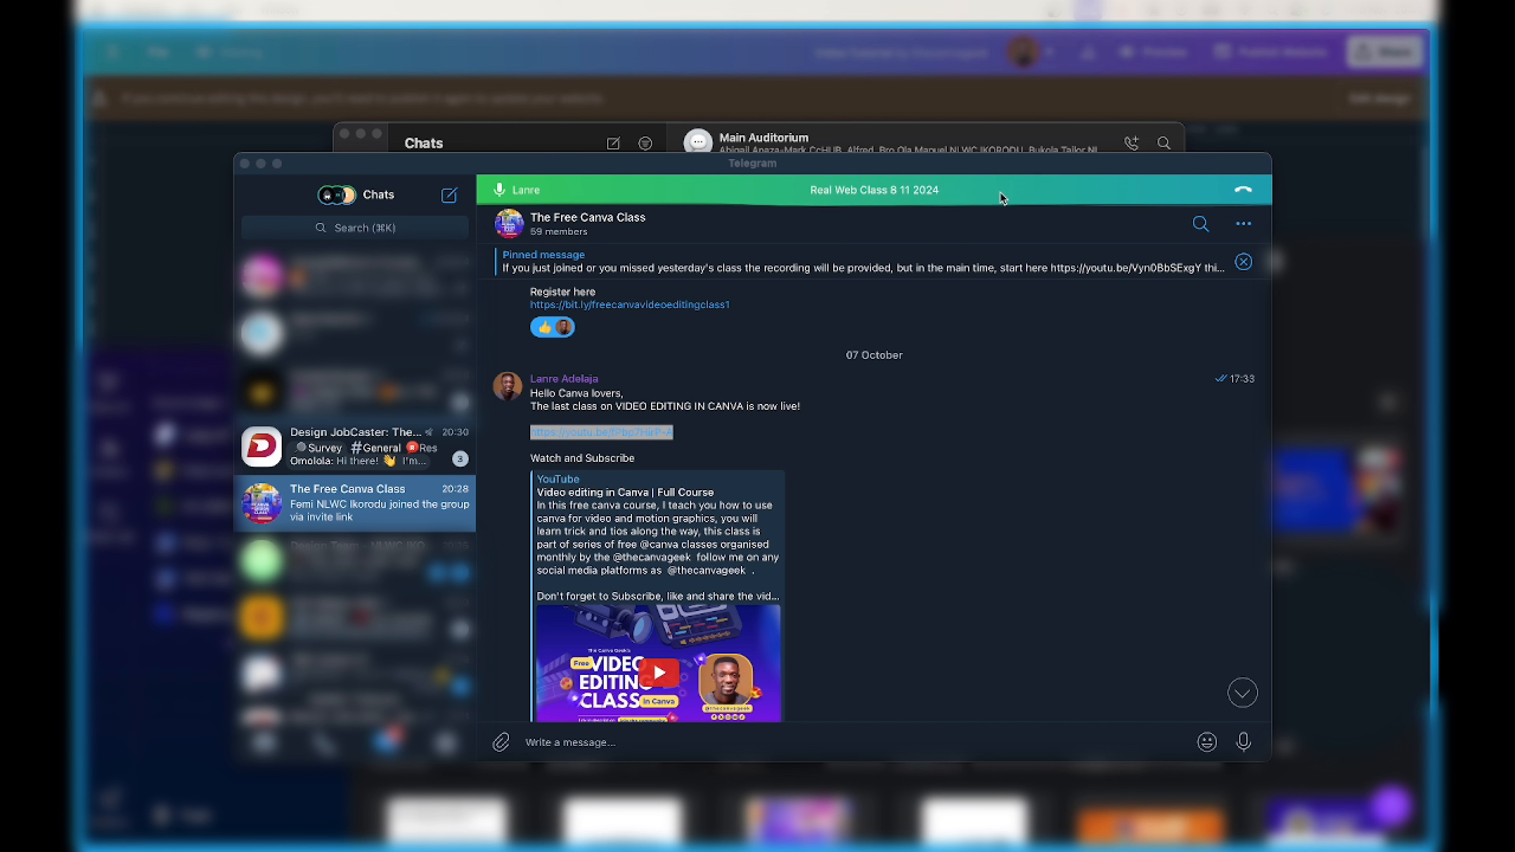
pyautogui.click(744, 226)
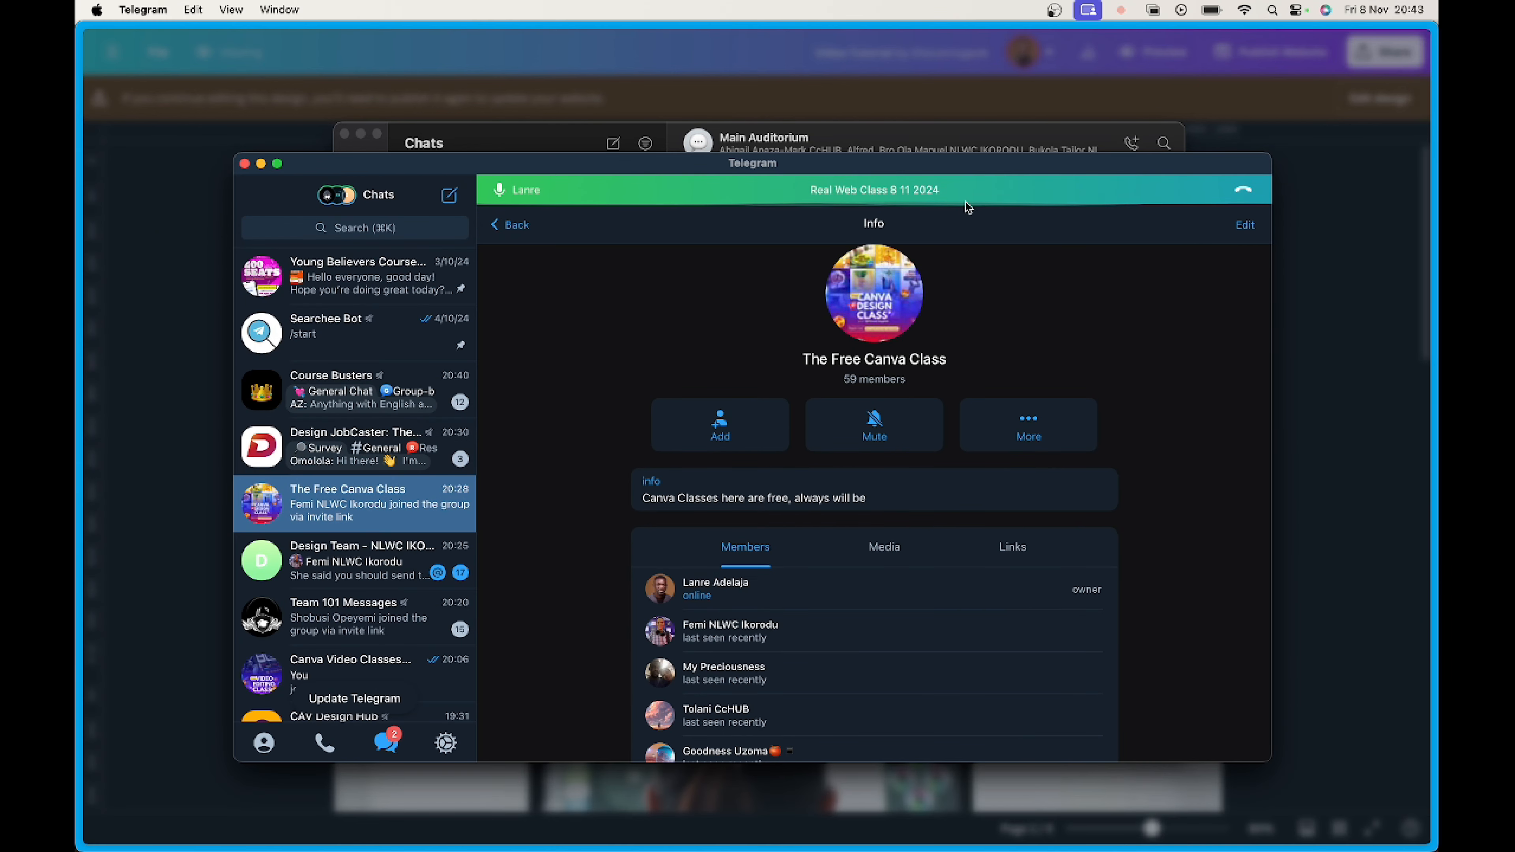
pyautogui.click(1313, 172)
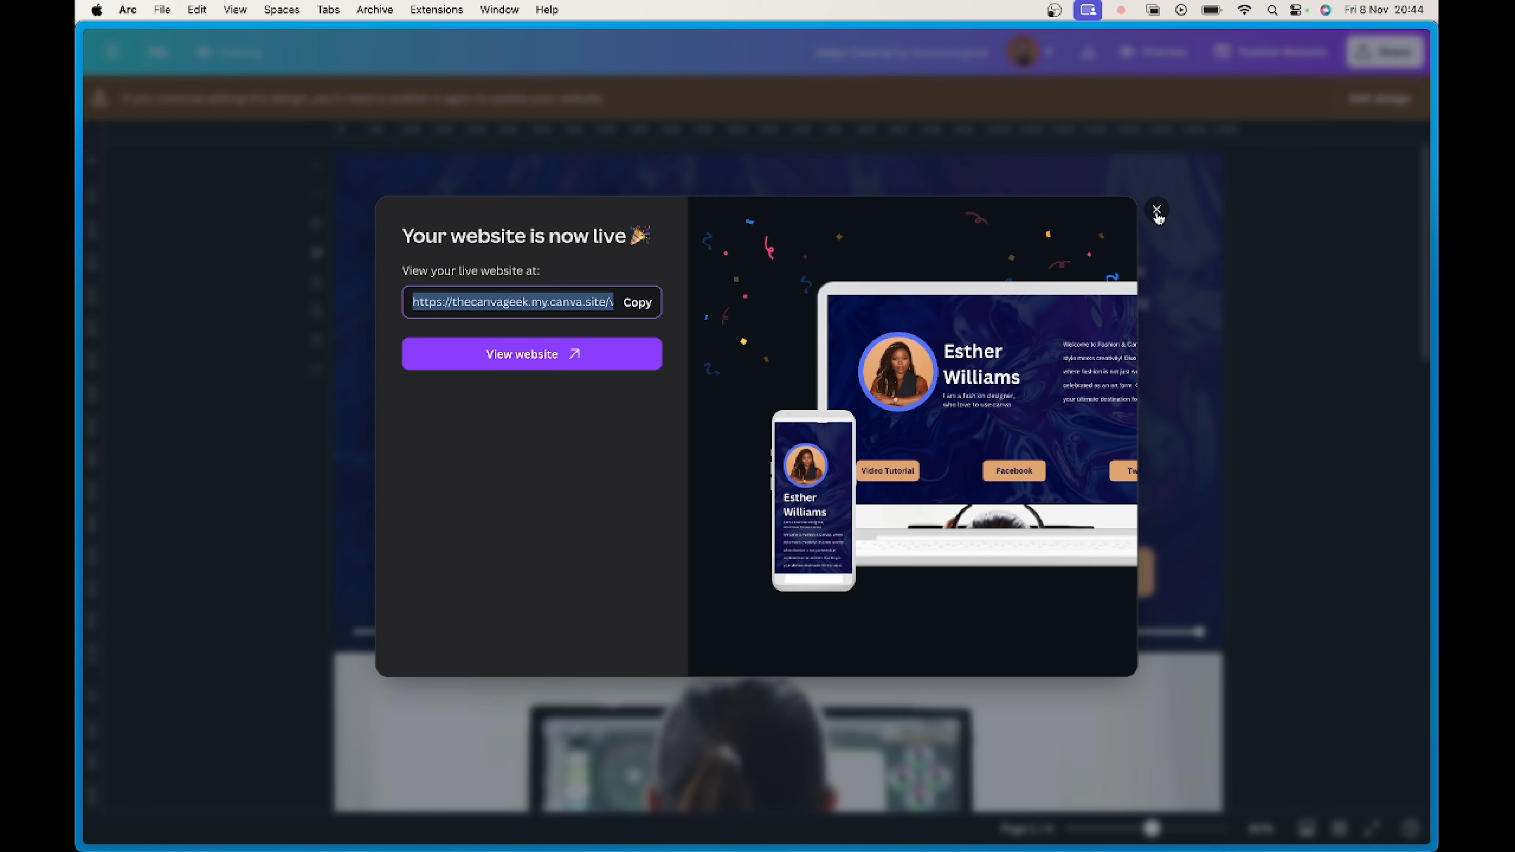
pyautogui.click(1158, 212)
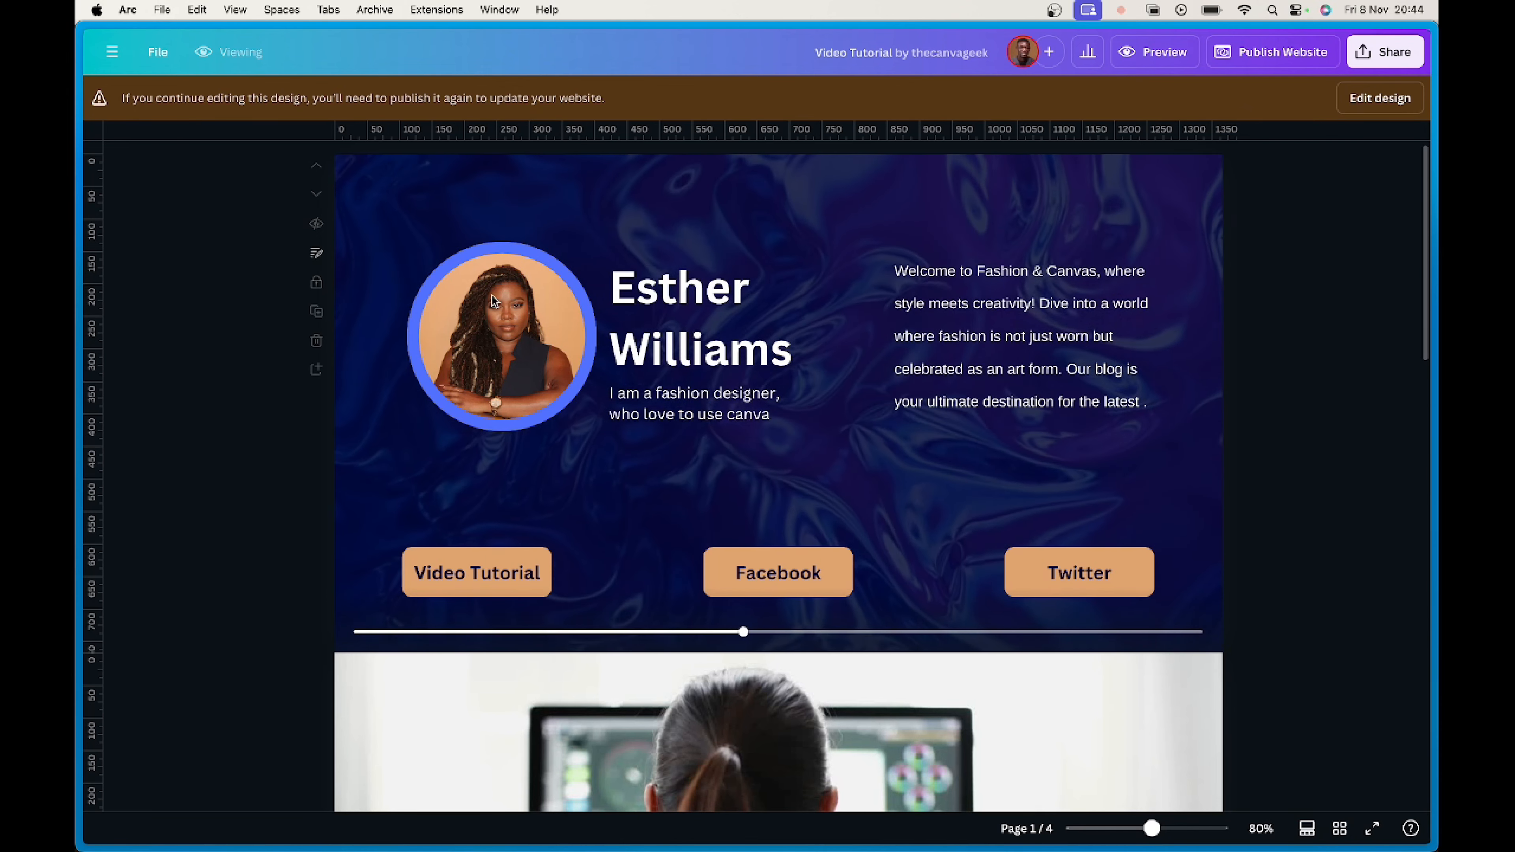
# Open the Finding The Canva Geek website, test its Work With Me link up to the WhatsApp chat request, and close that page.
pyautogui.moveTo(84, 239)
pyautogui.click(238, 209)
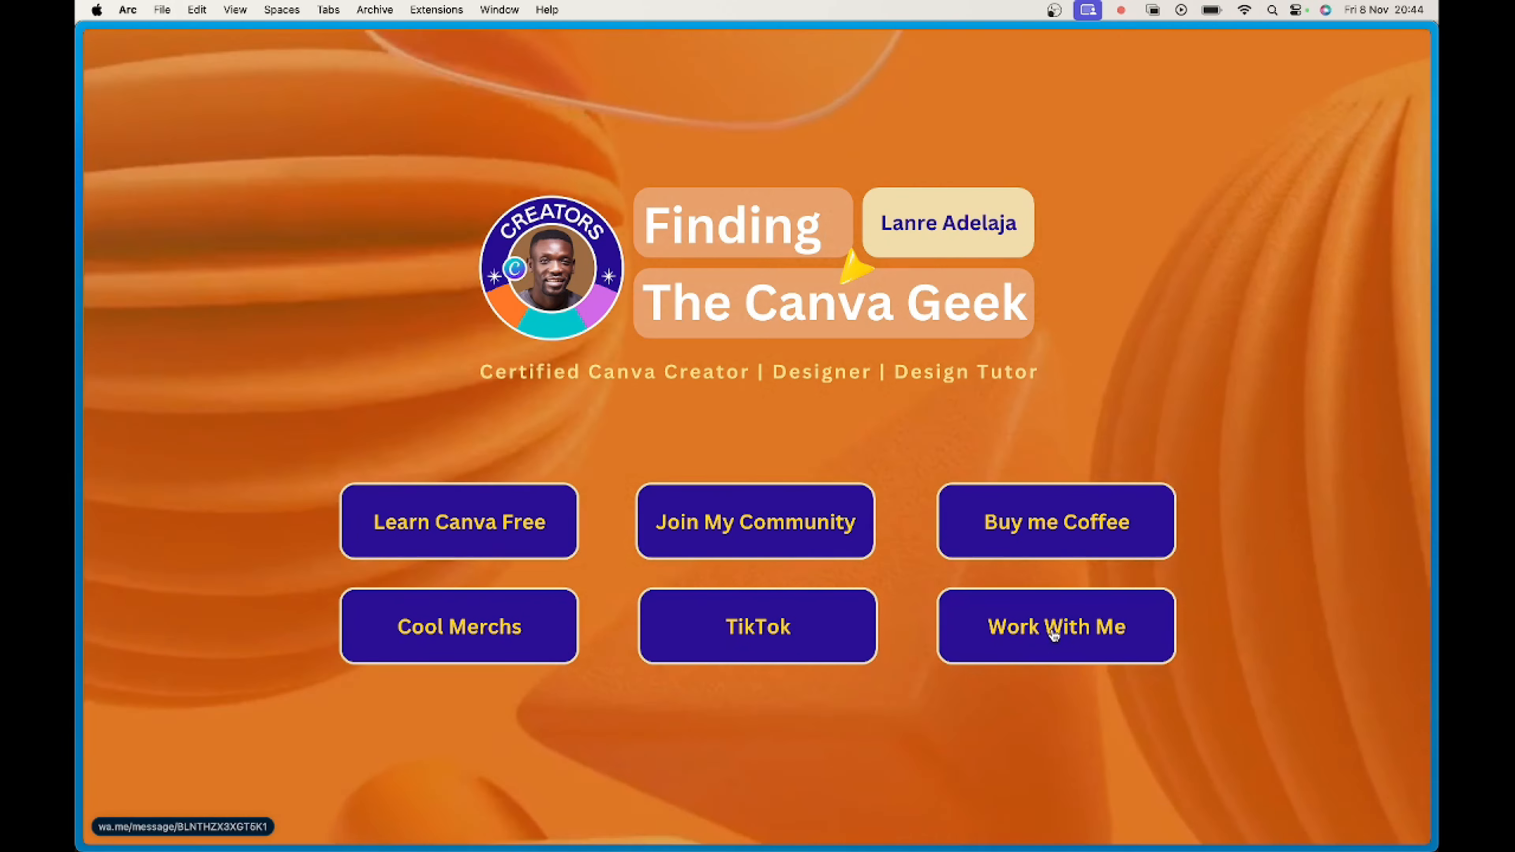
pyautogui.click(1049, 633)
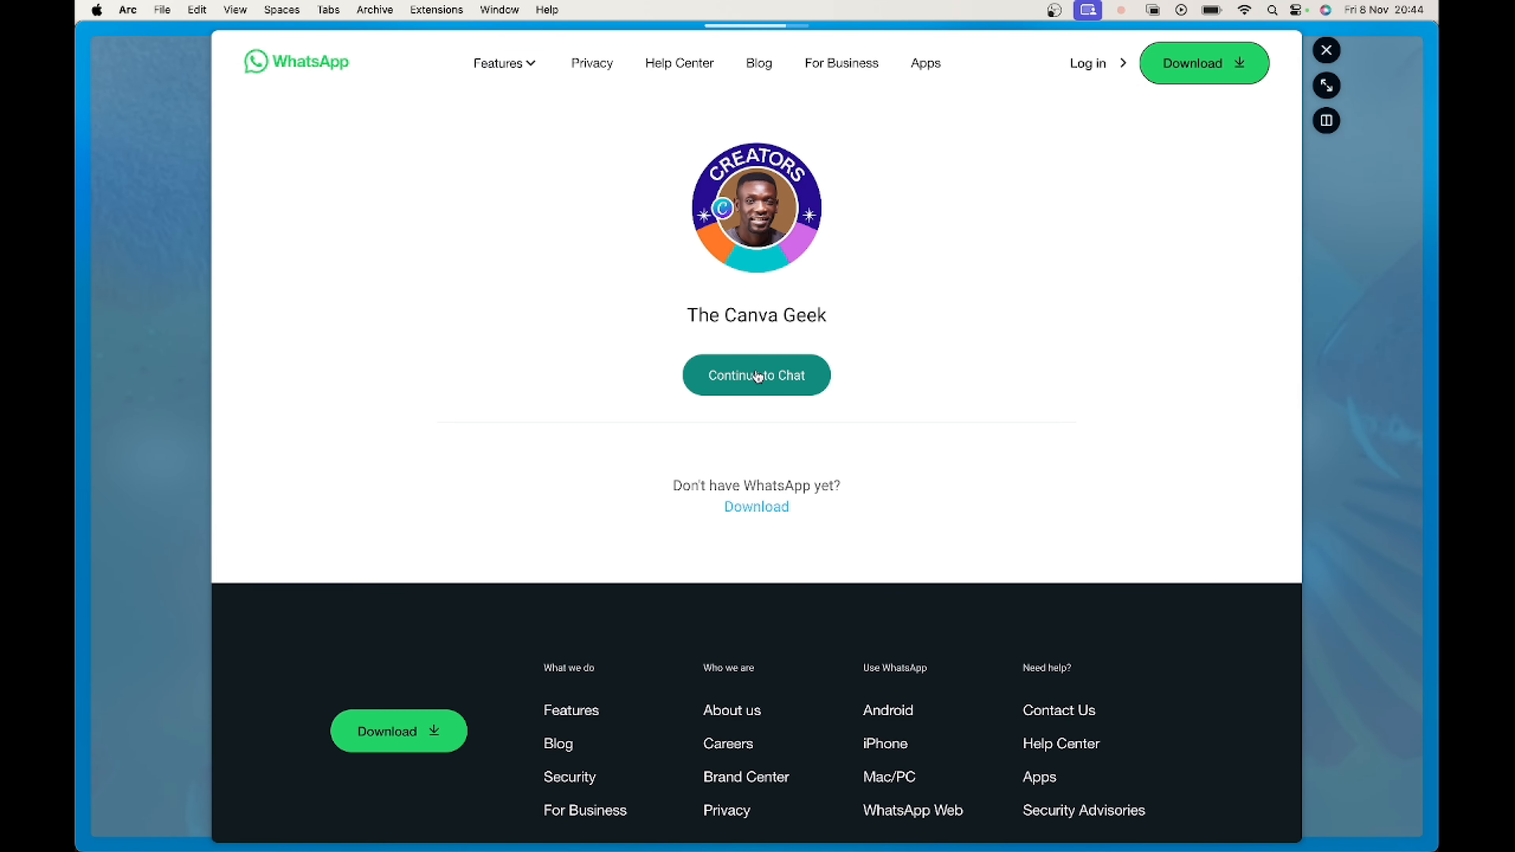
pyautogui.click(755, 376)
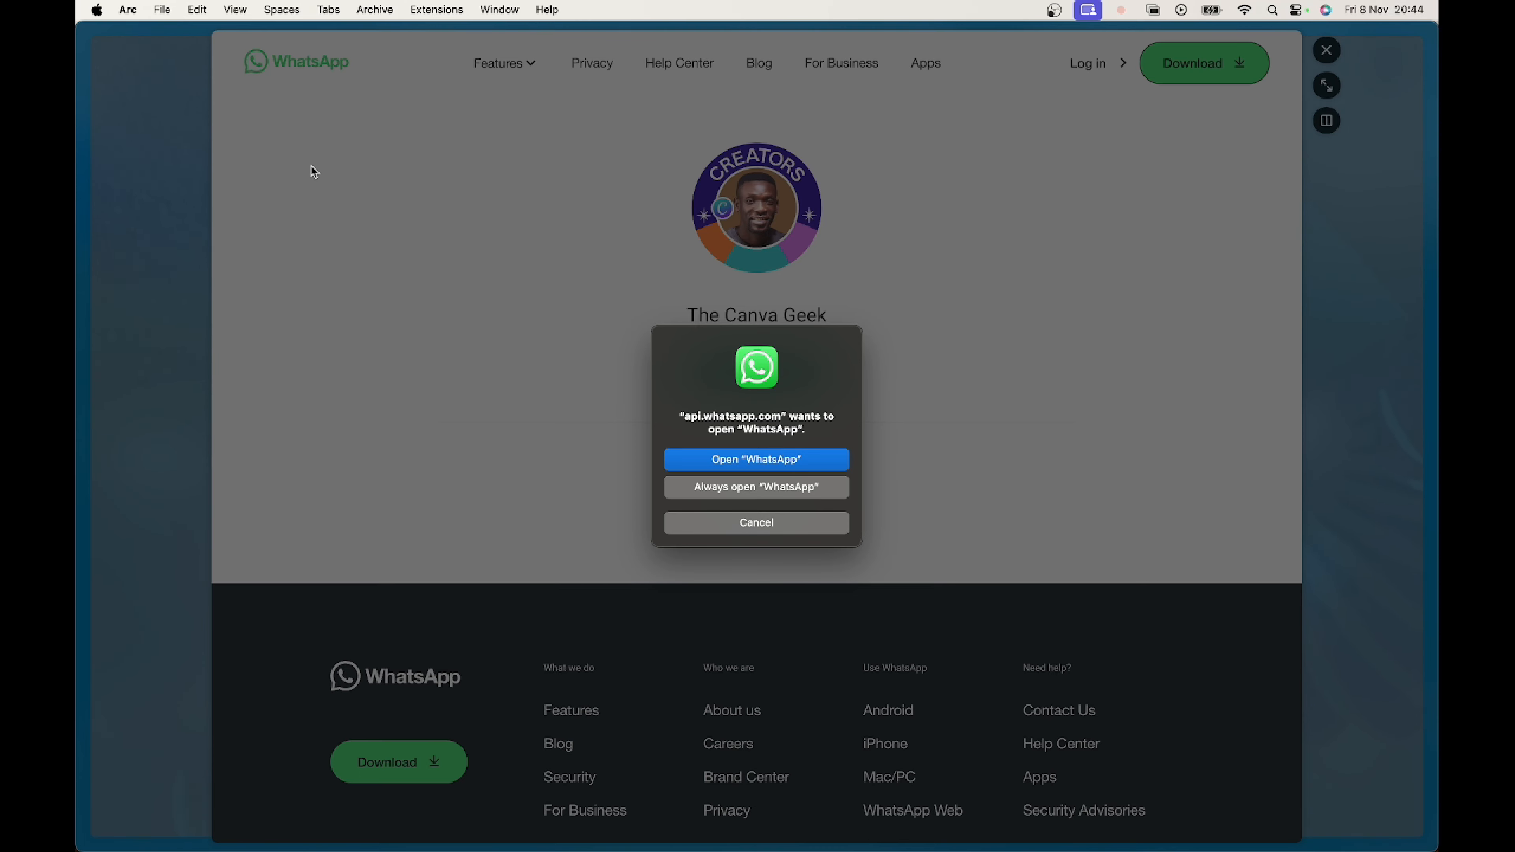
pyautogui.press('Escape')
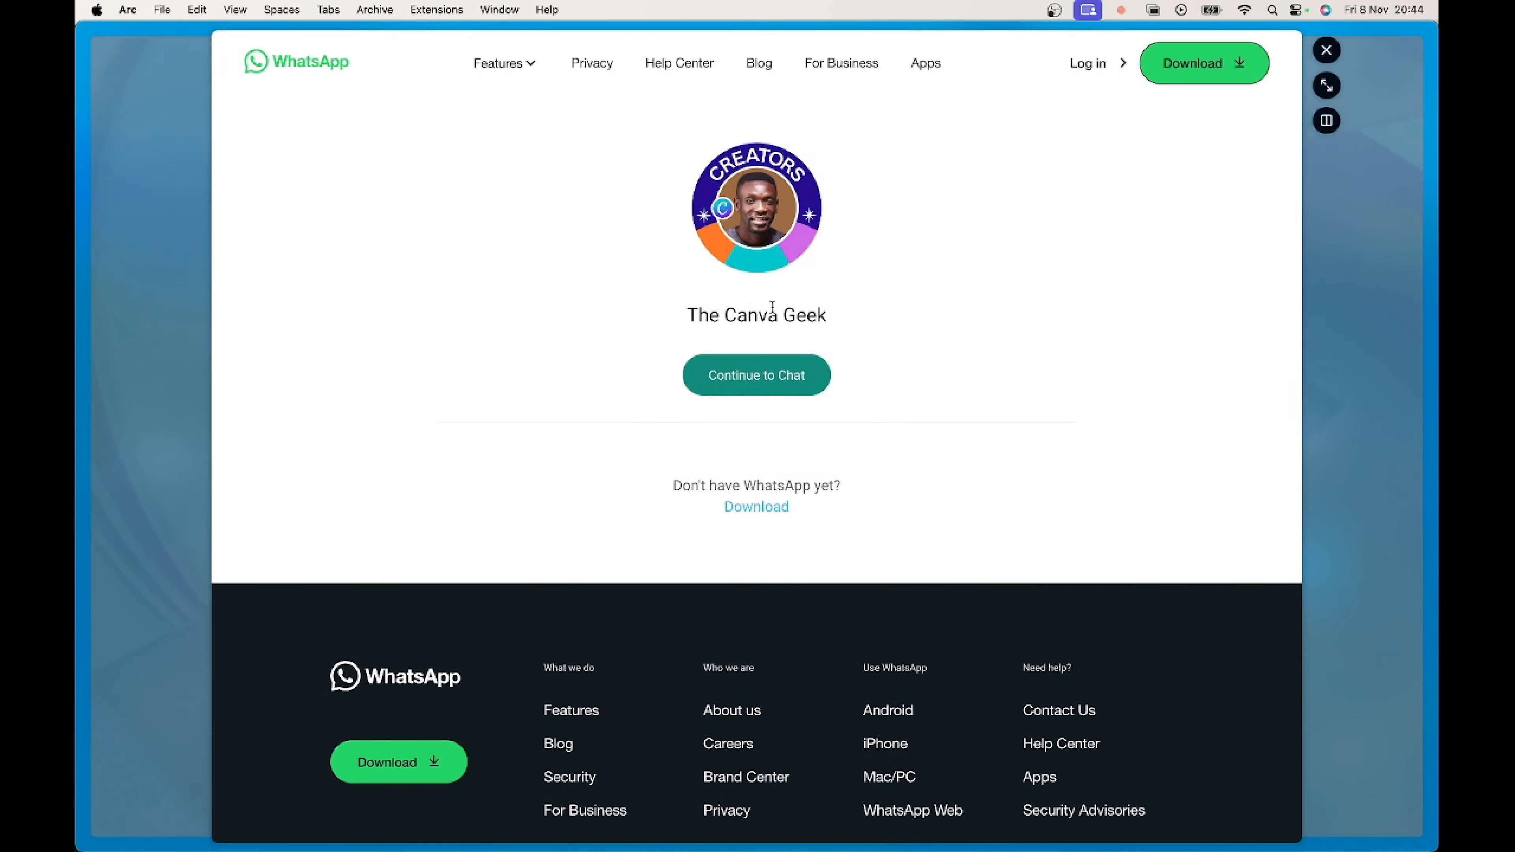
pyautogui.press('super+w')
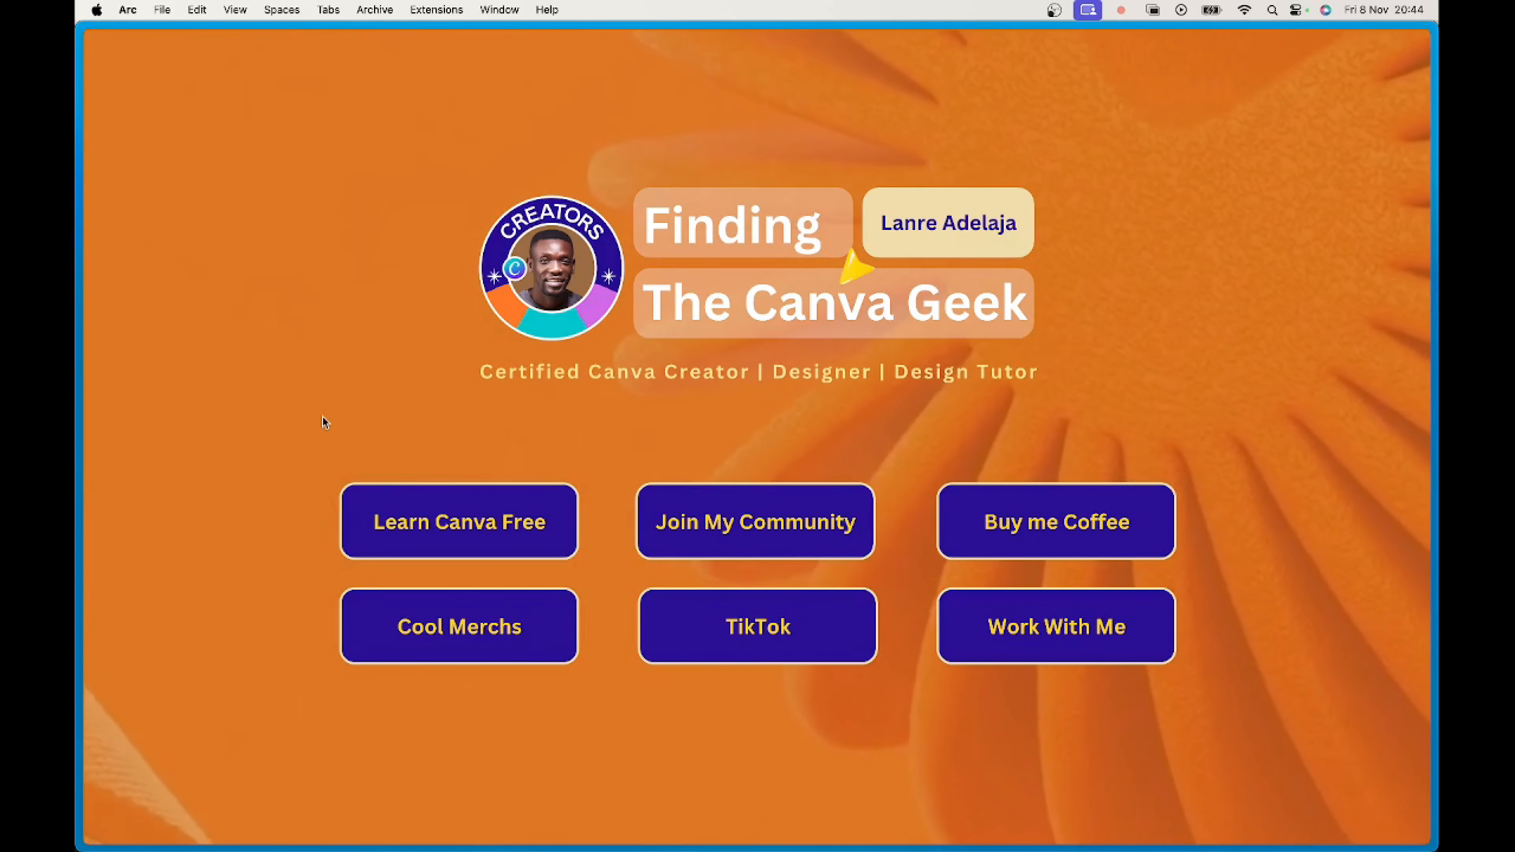
# Return to the Video Tutorial website design and switch it from viewing to editing at its last page.
pyautogui.moveTo(81, 429)
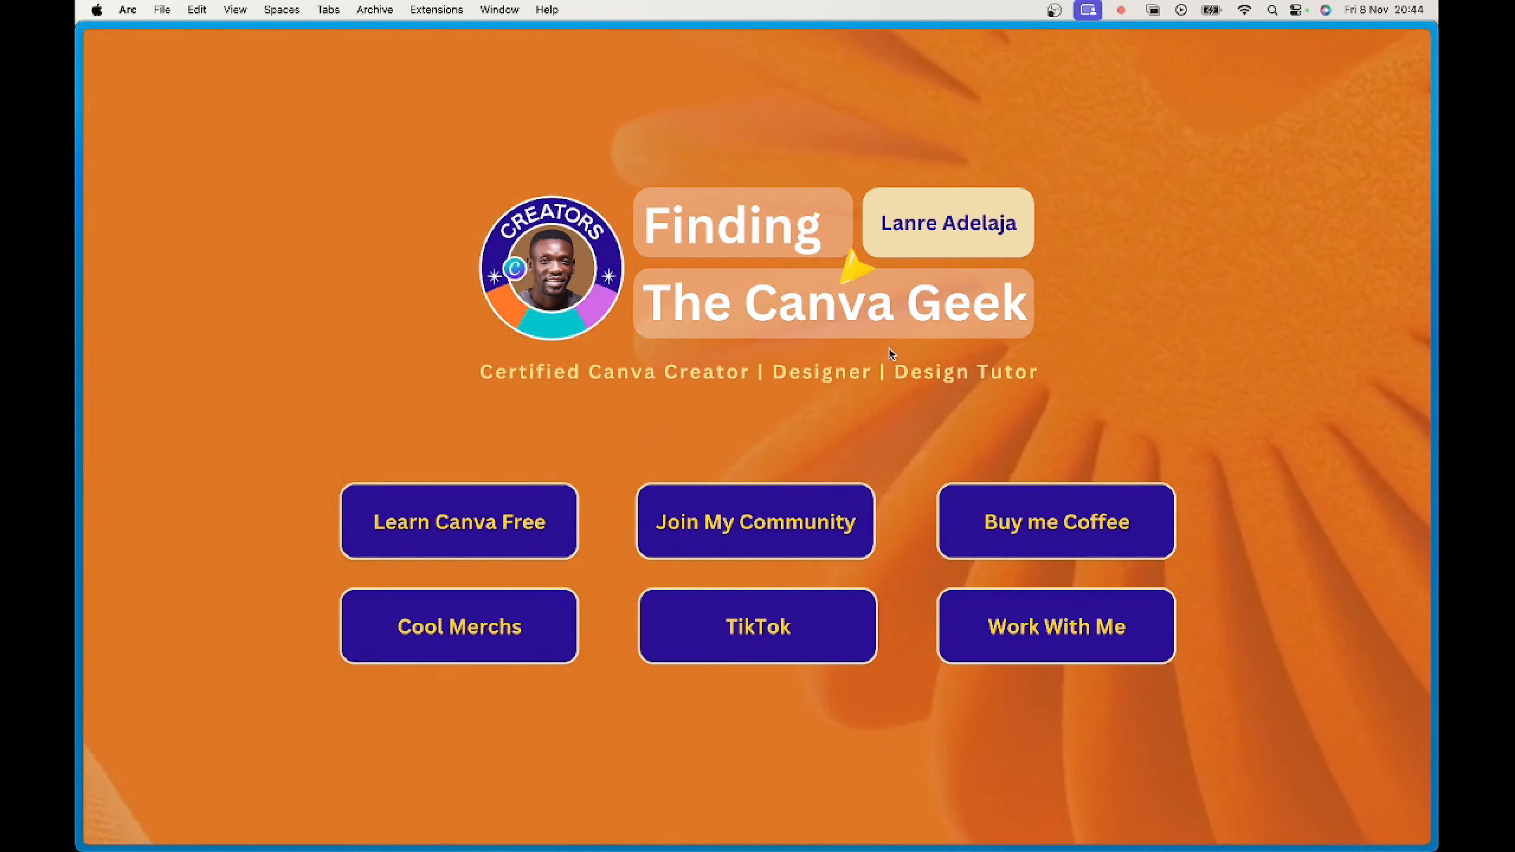
pyautogui.moveTo(84, 276)
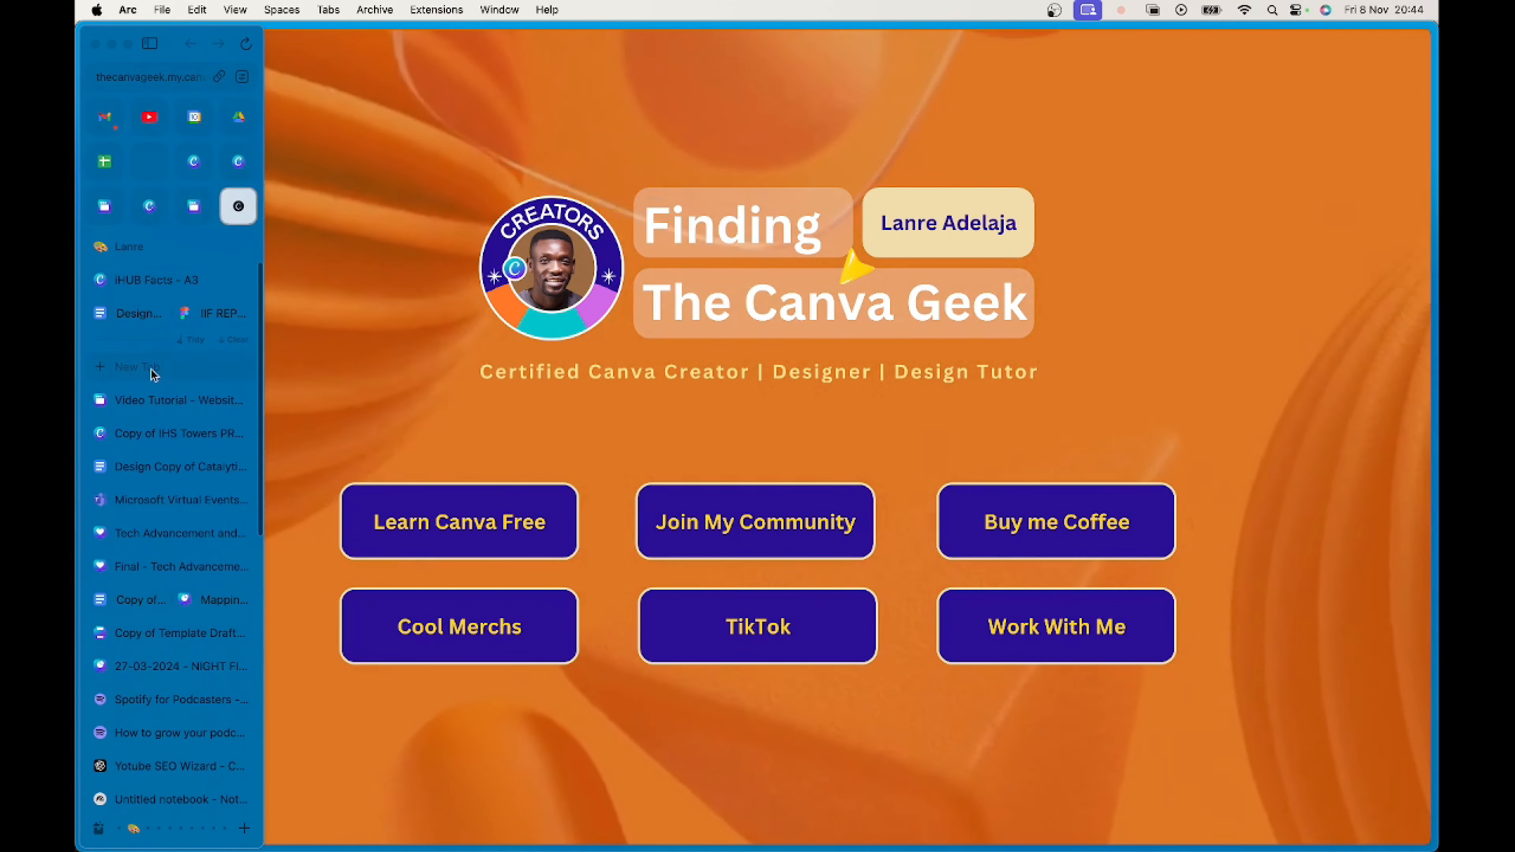
pyautogui.click(150, 399)
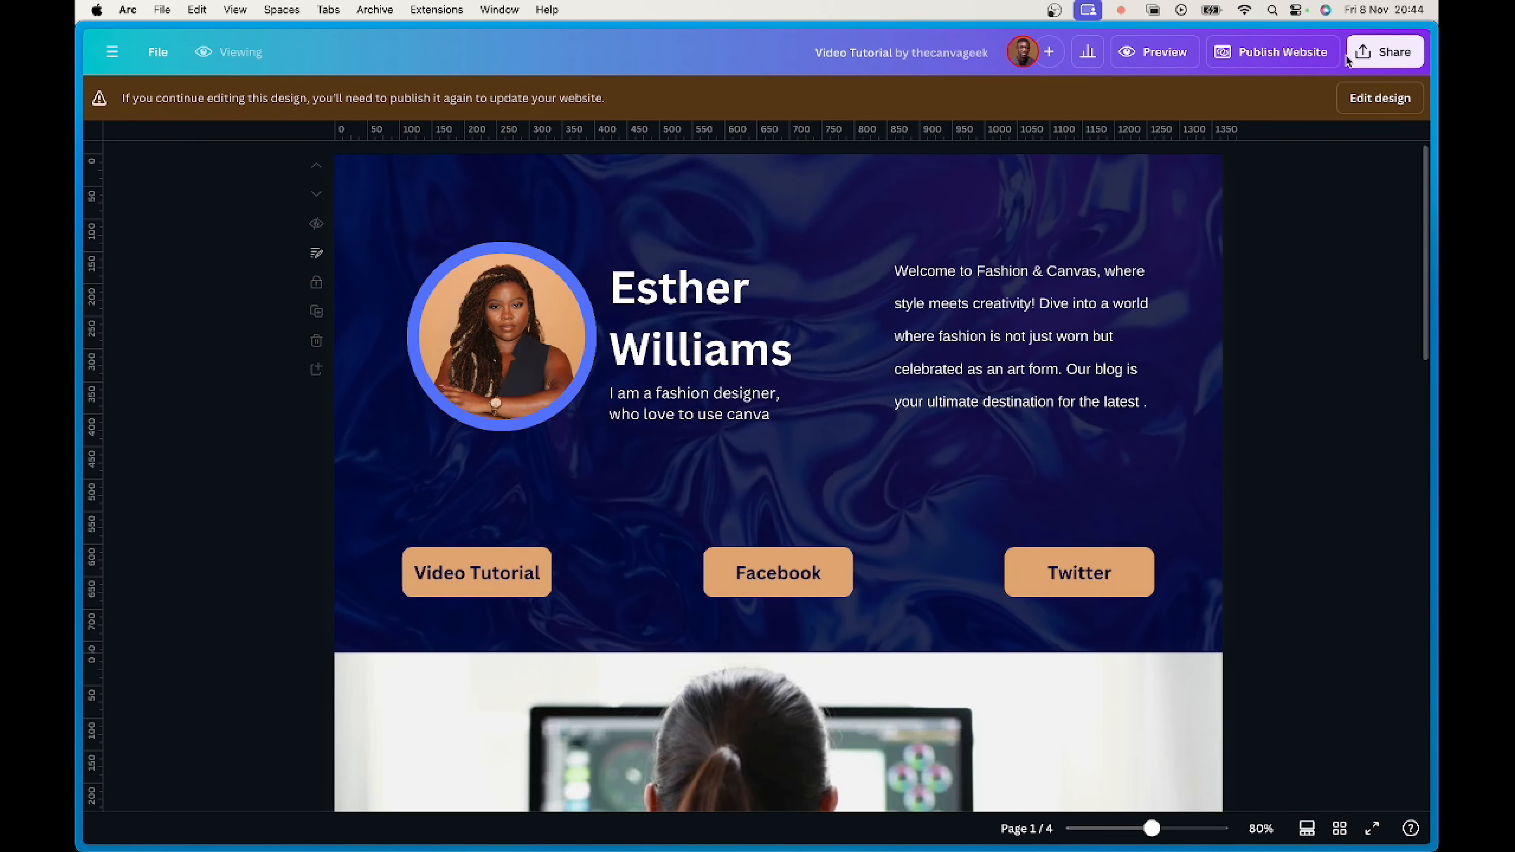
pyautogui.scroll(-10, 1036, 500)
pyautogui.scroll(-5, 1037, 501)
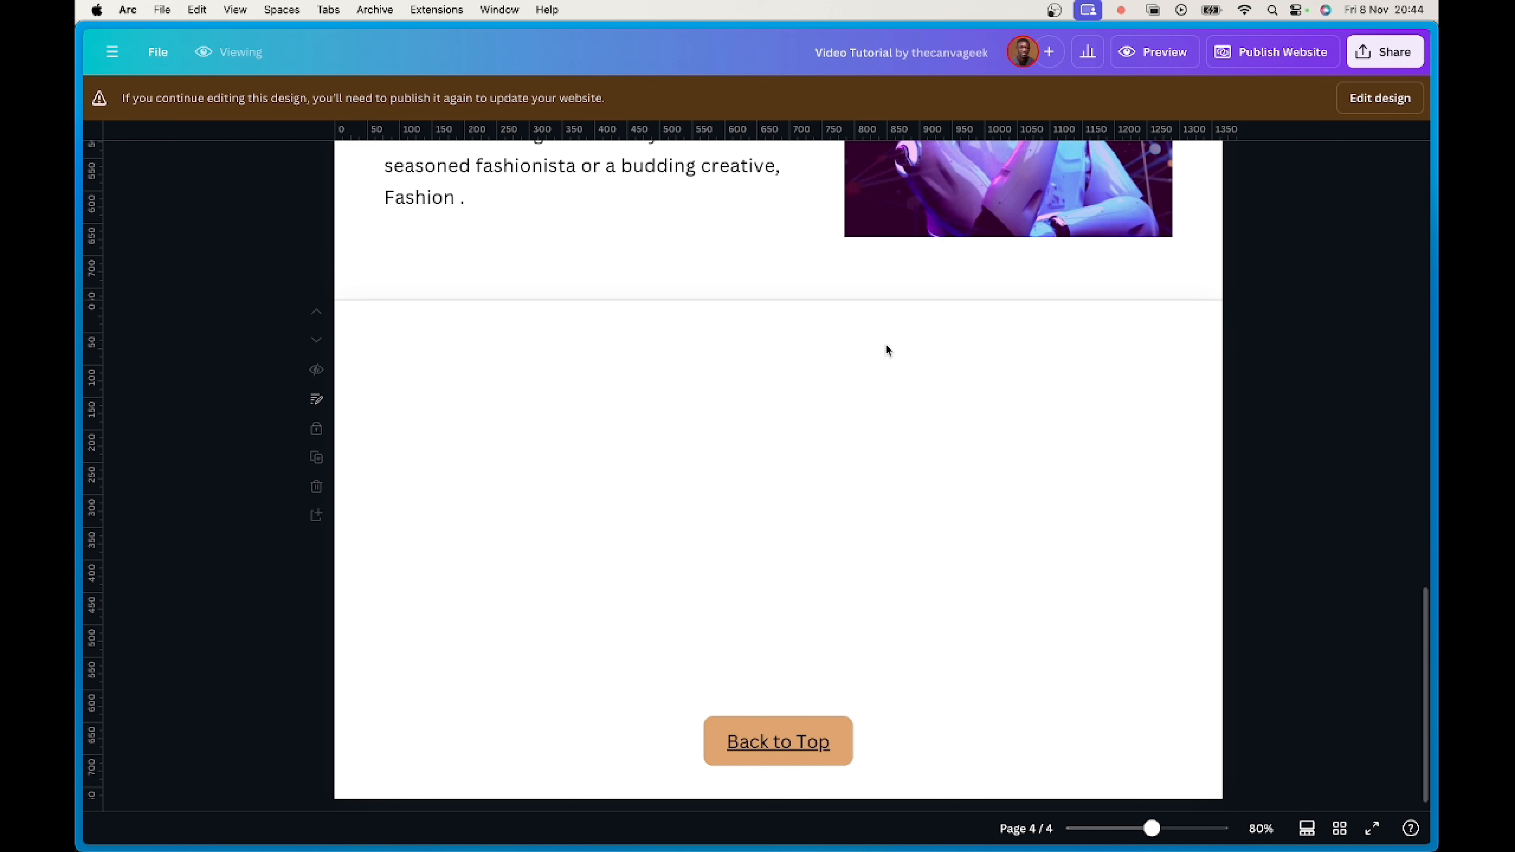
pyautogui.click(1381, 99)
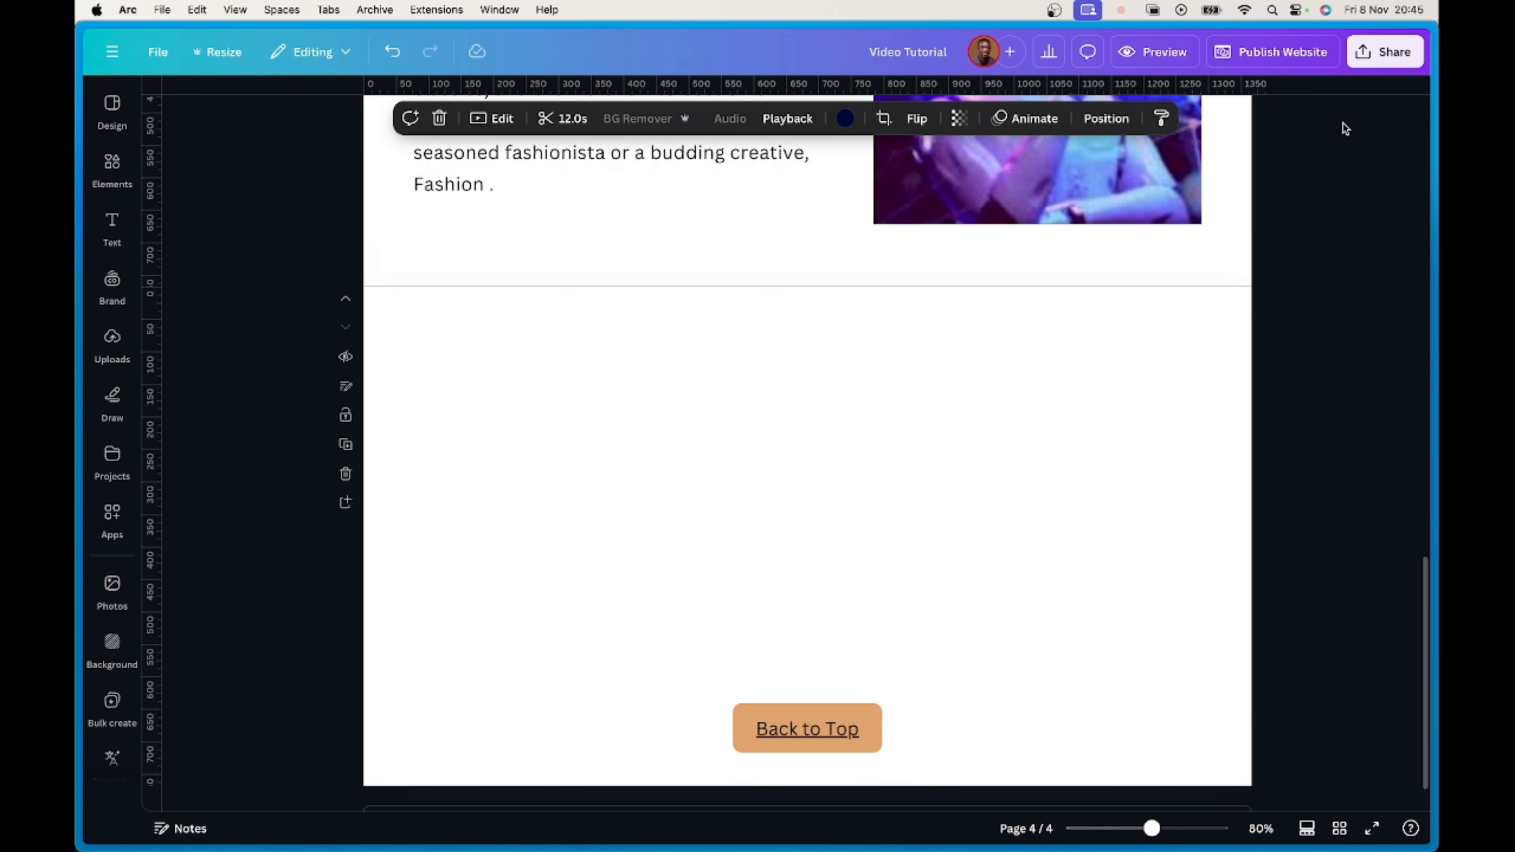
# Add a text box to the blank last page and paste the copied website URL onto its selected placeholder text.
pyautogui.click(677, 484)
pyautogui.press('t')
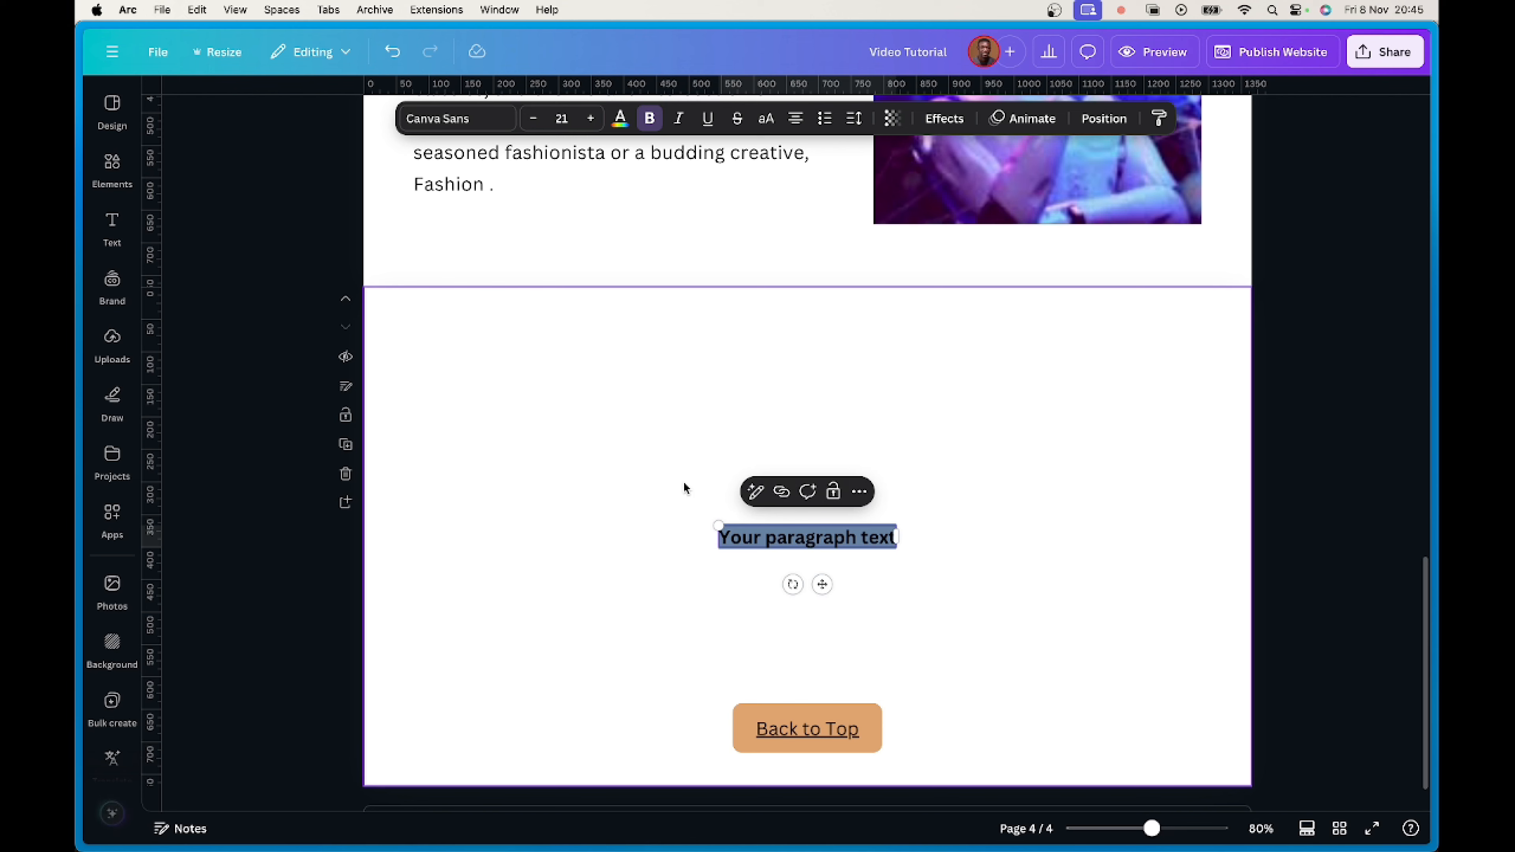
pyautogui.press('super+v')
pyautogui.click(1035, 526)
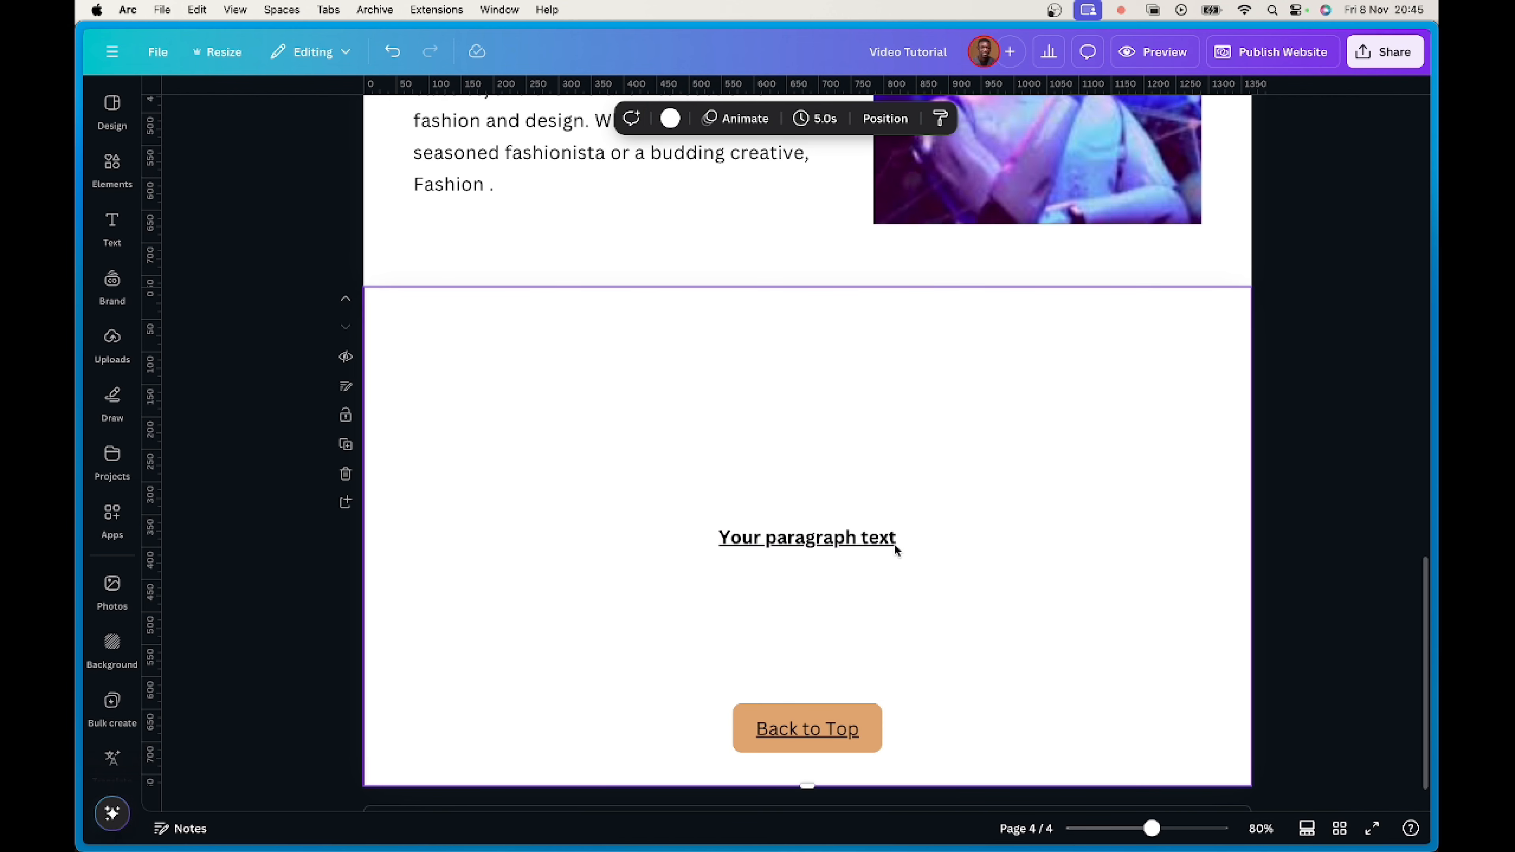
# Inspect the link attached to the placeholder text on the last page.
pyautogui.click(856, 539)
pyautogui.click(857, 537)
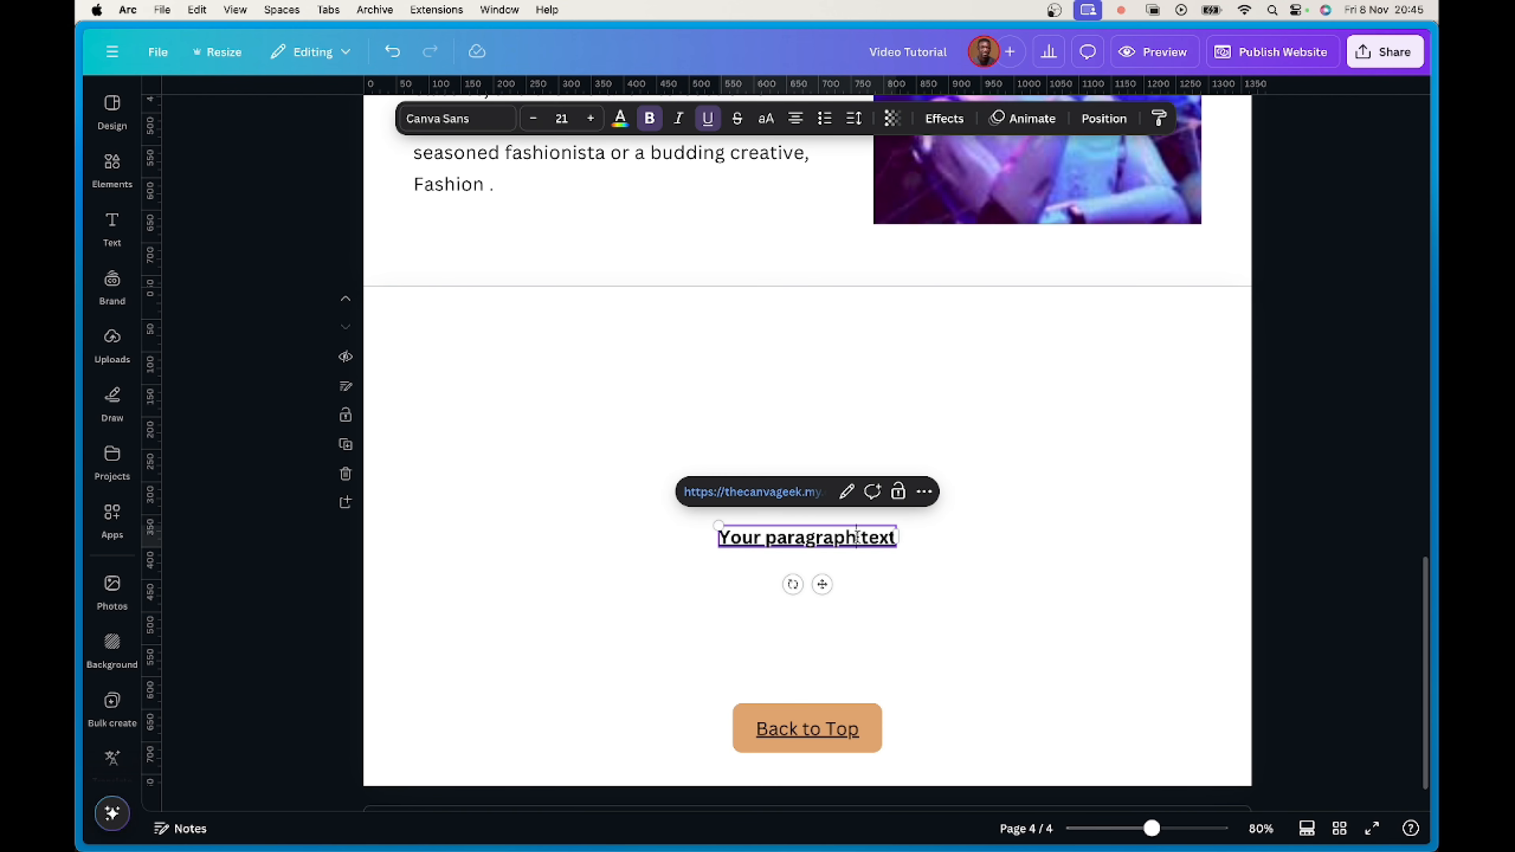
pyautogui.click(848, 492)
pyautogui.click(857, 626)
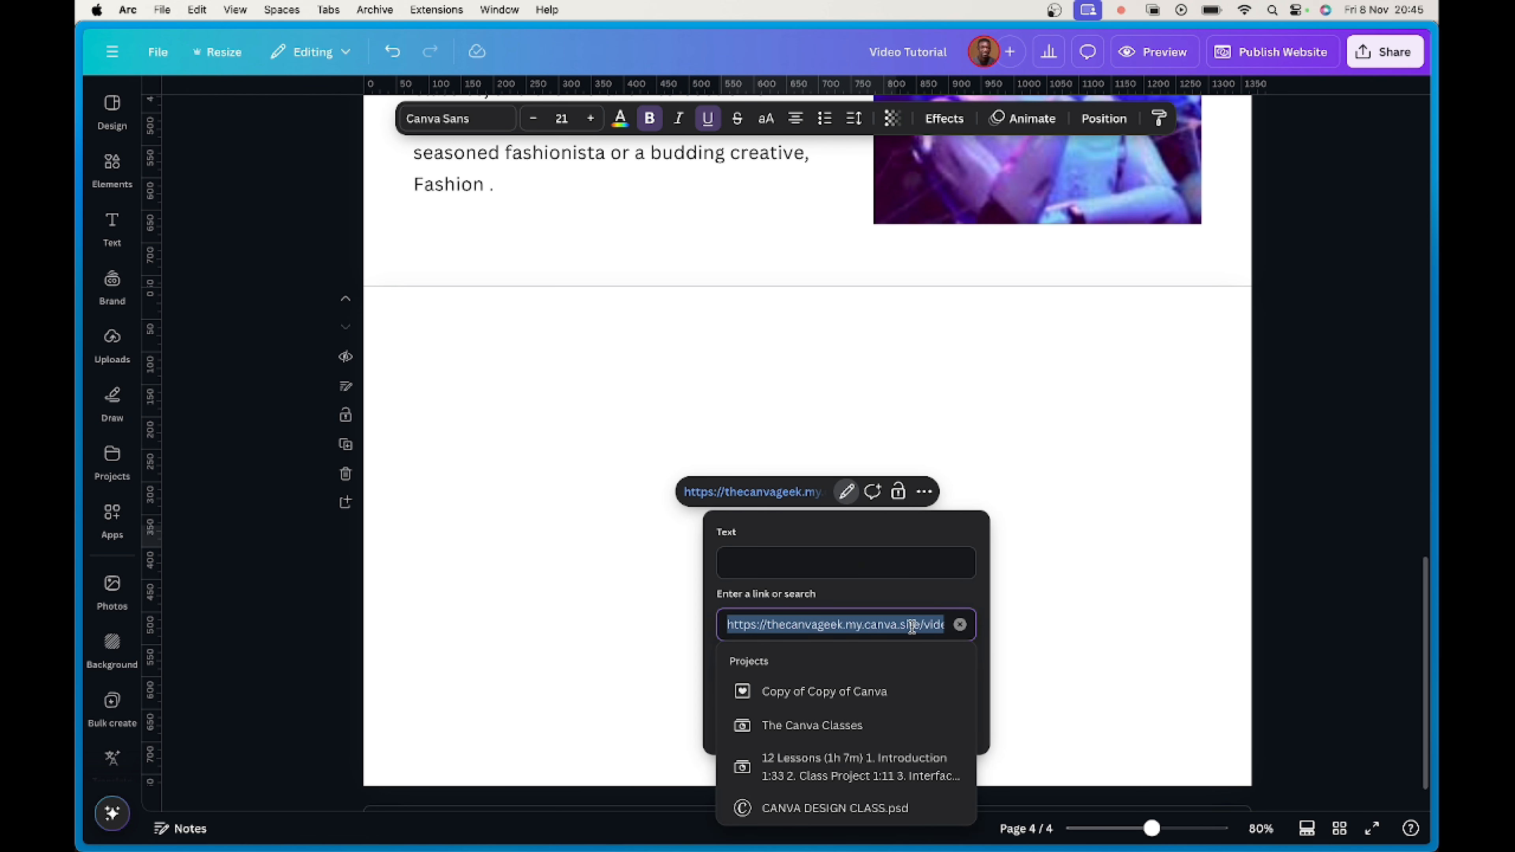
pyautogui.click(1090, 530)
# Replace the linked placeholder text on the last page with plain "dd".
pyautogui.click(859, 537)
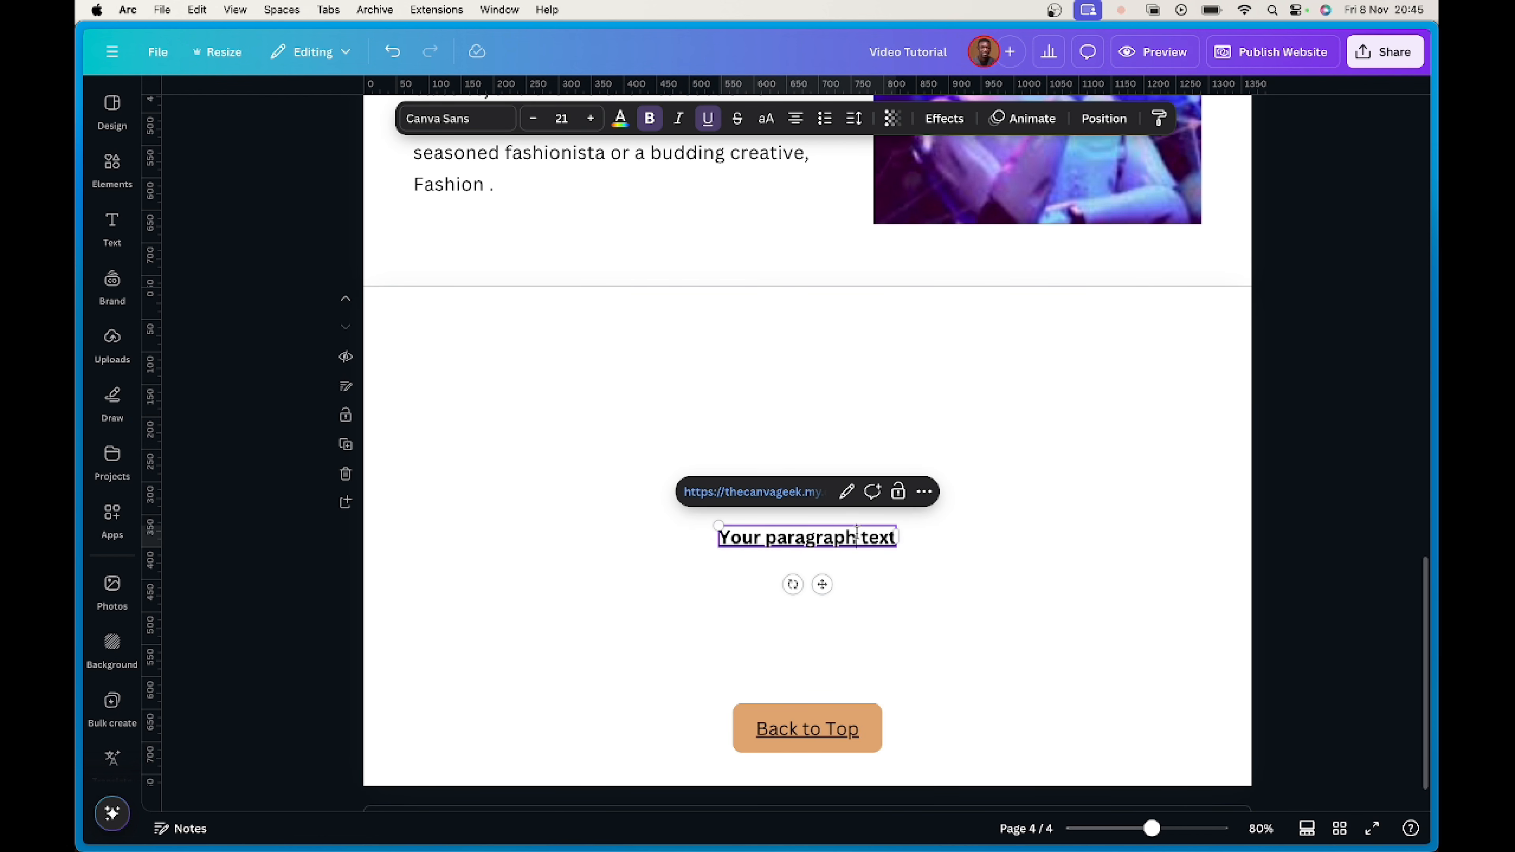
pyautogui.tripleClick(858, 534)
pyautogui.click(857, 534)
pyautogui.moveTo(859, 537); pyautogui.dragTo(913, 542)
pyautogui.click(992, 519)
pyautogui.click(892, 537)
pyautogui.click(890, 537)
pyautogui.tripleClick(891, 537)
pyautogui.write('dd')
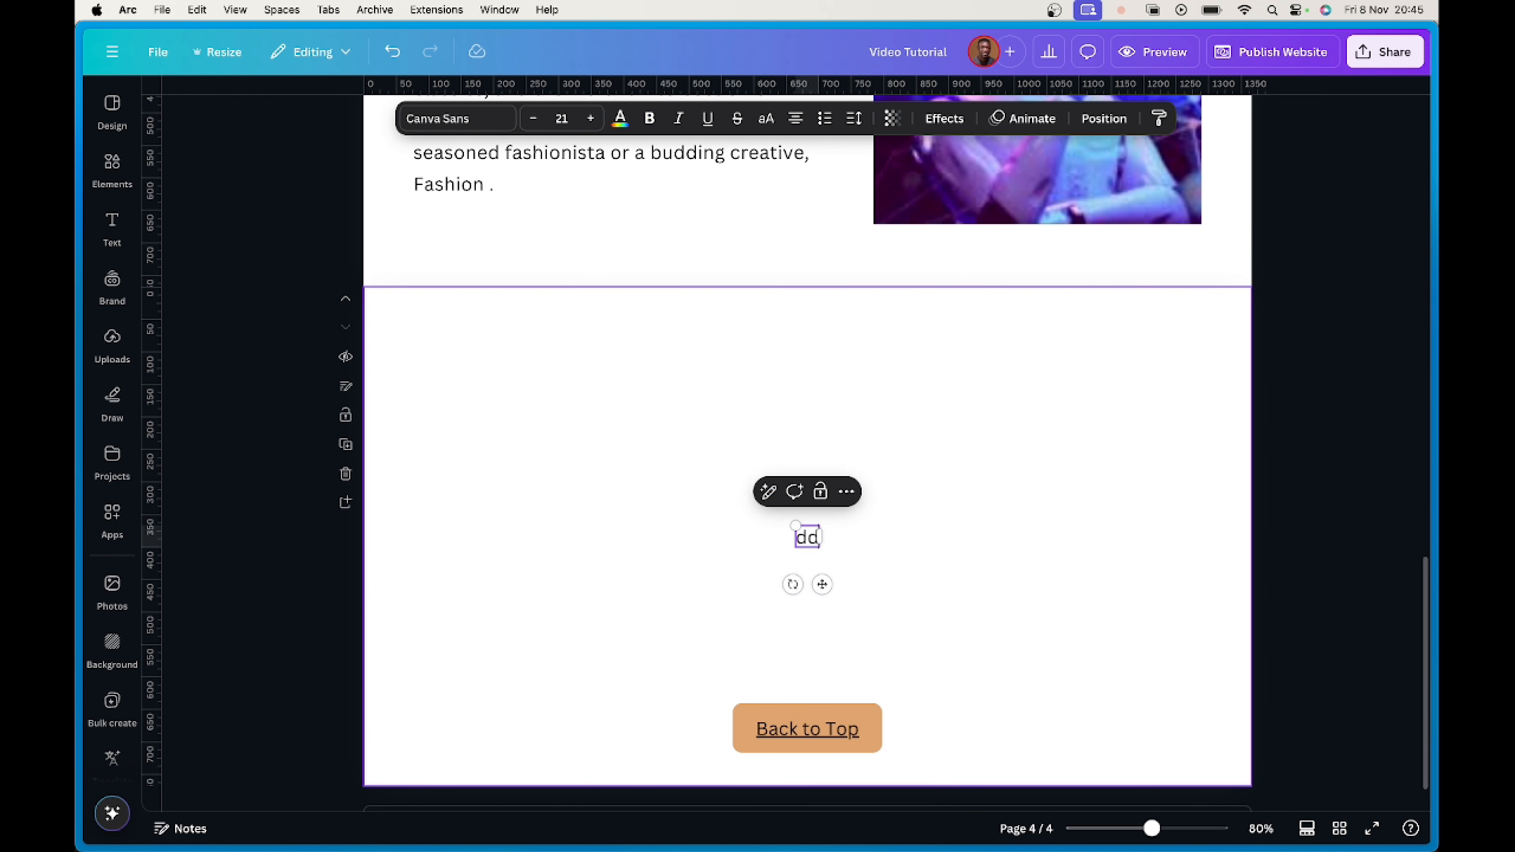
pyautogui.write('https://thecanvageek.my.canva.site/video-tutorial')
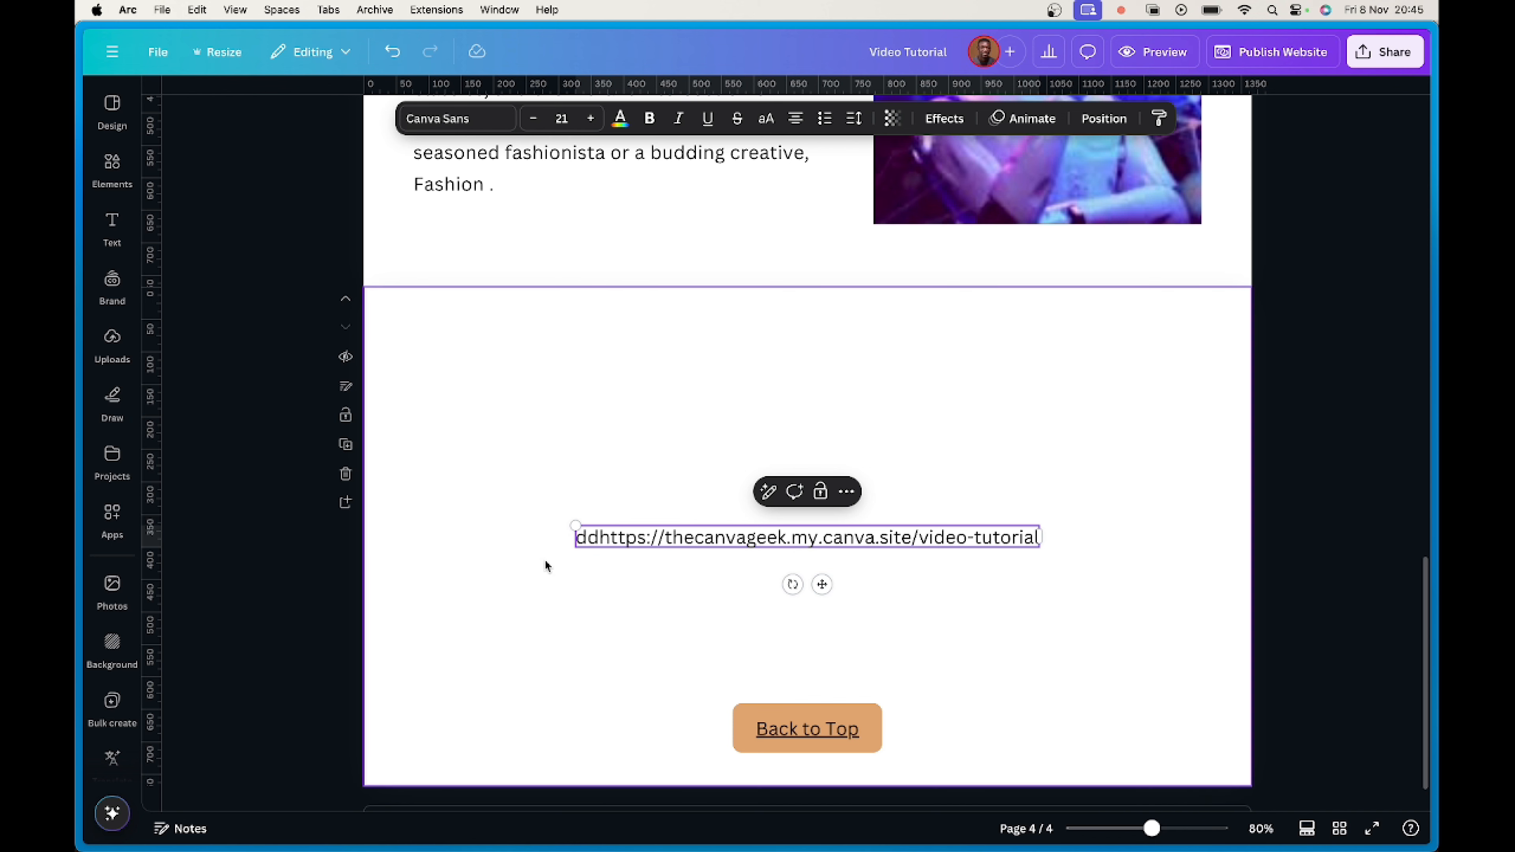
pyautogui.click(600, 539)
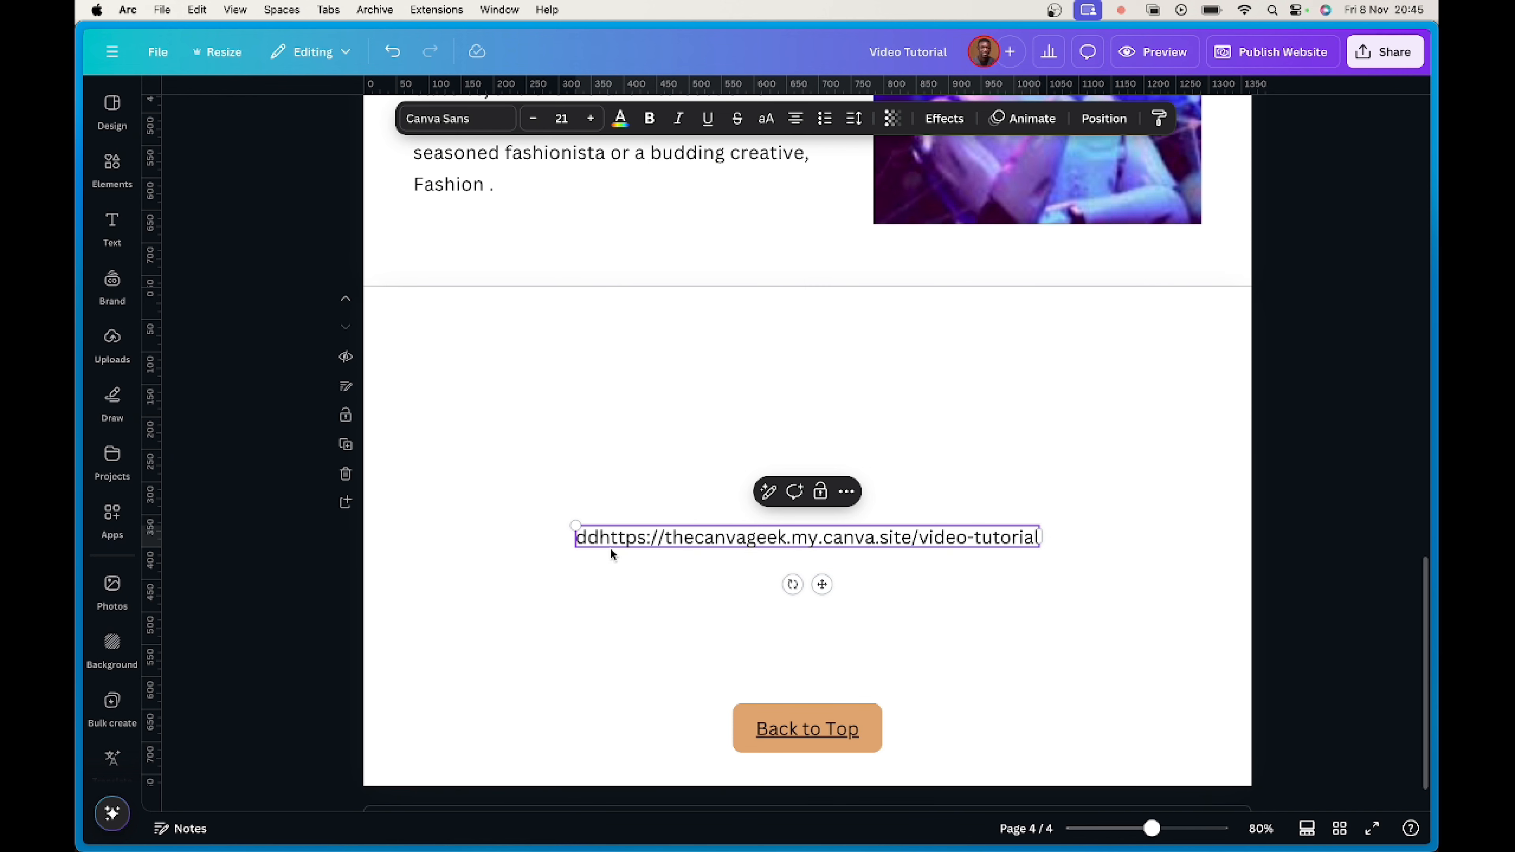
pyautogui.press('BackSpace')
pyautogui.press('BackSpace')
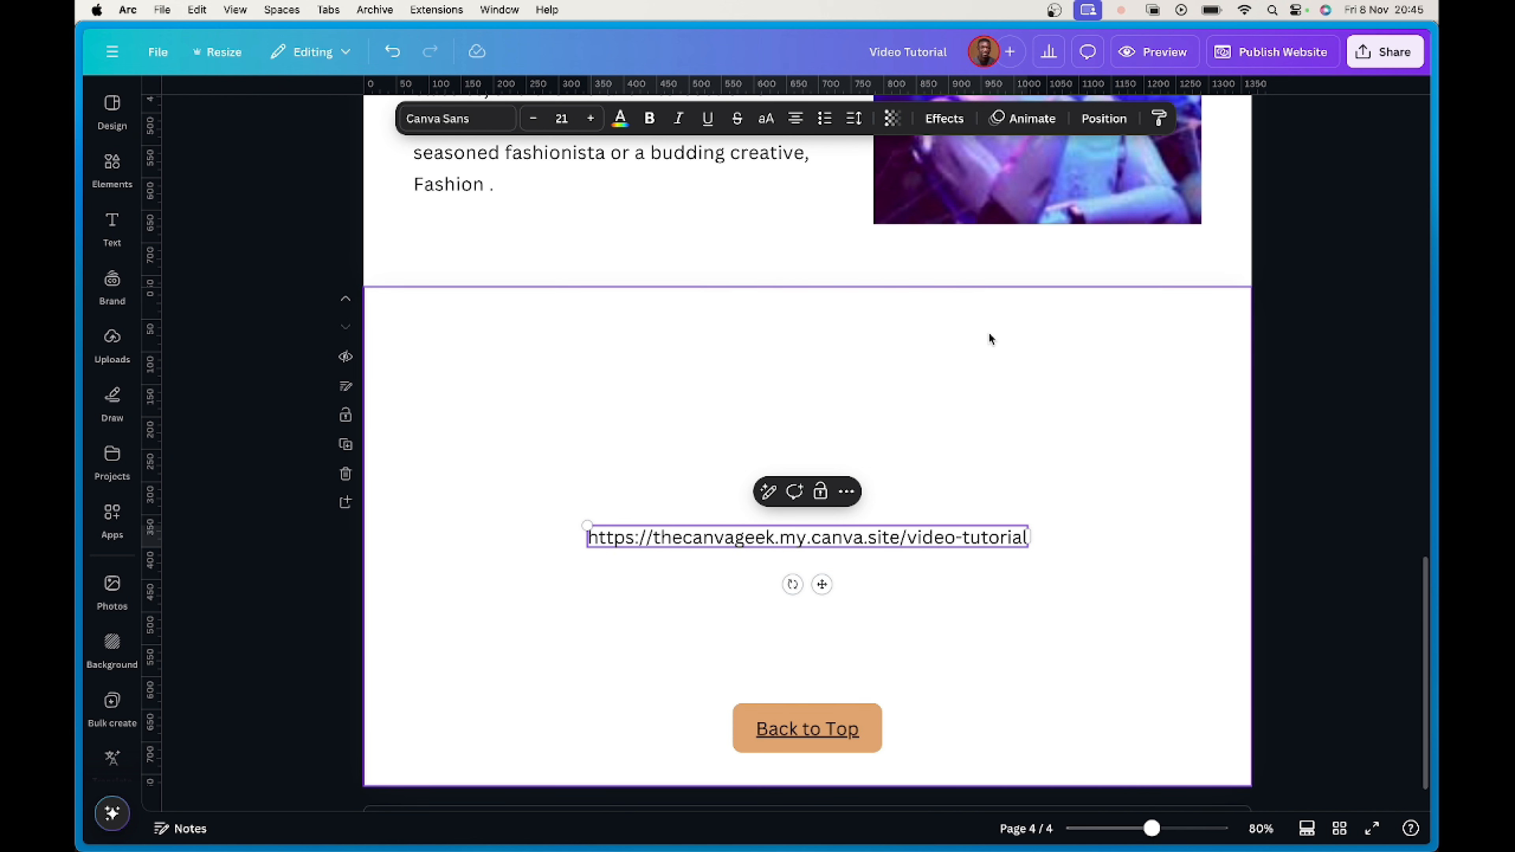
pyautogui.click(1009, 329)
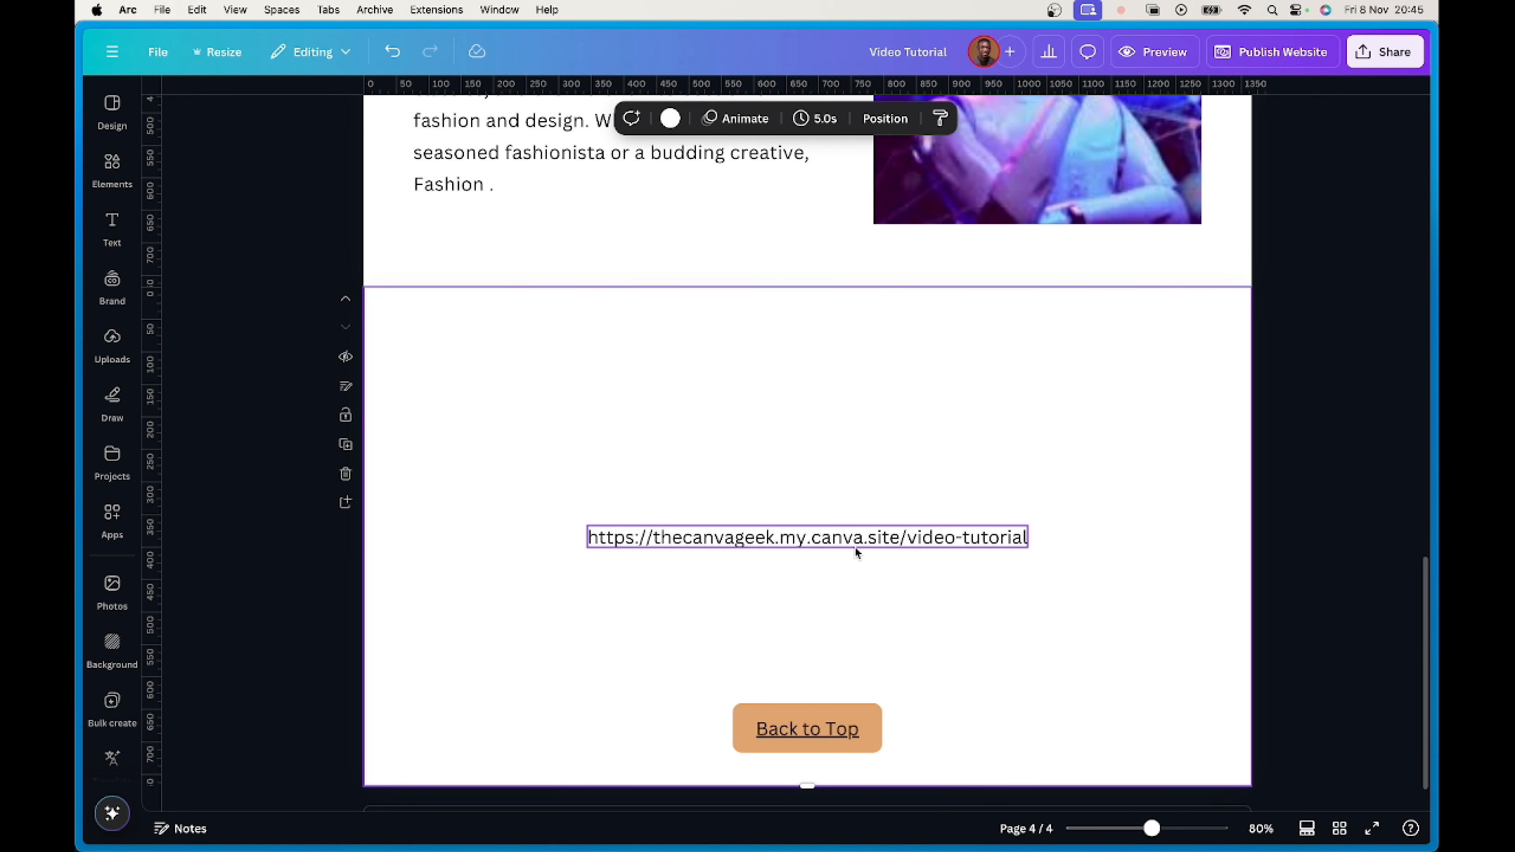
pyautogui.moveTo(822, 544); pyautogui.dragTo(810, 587)
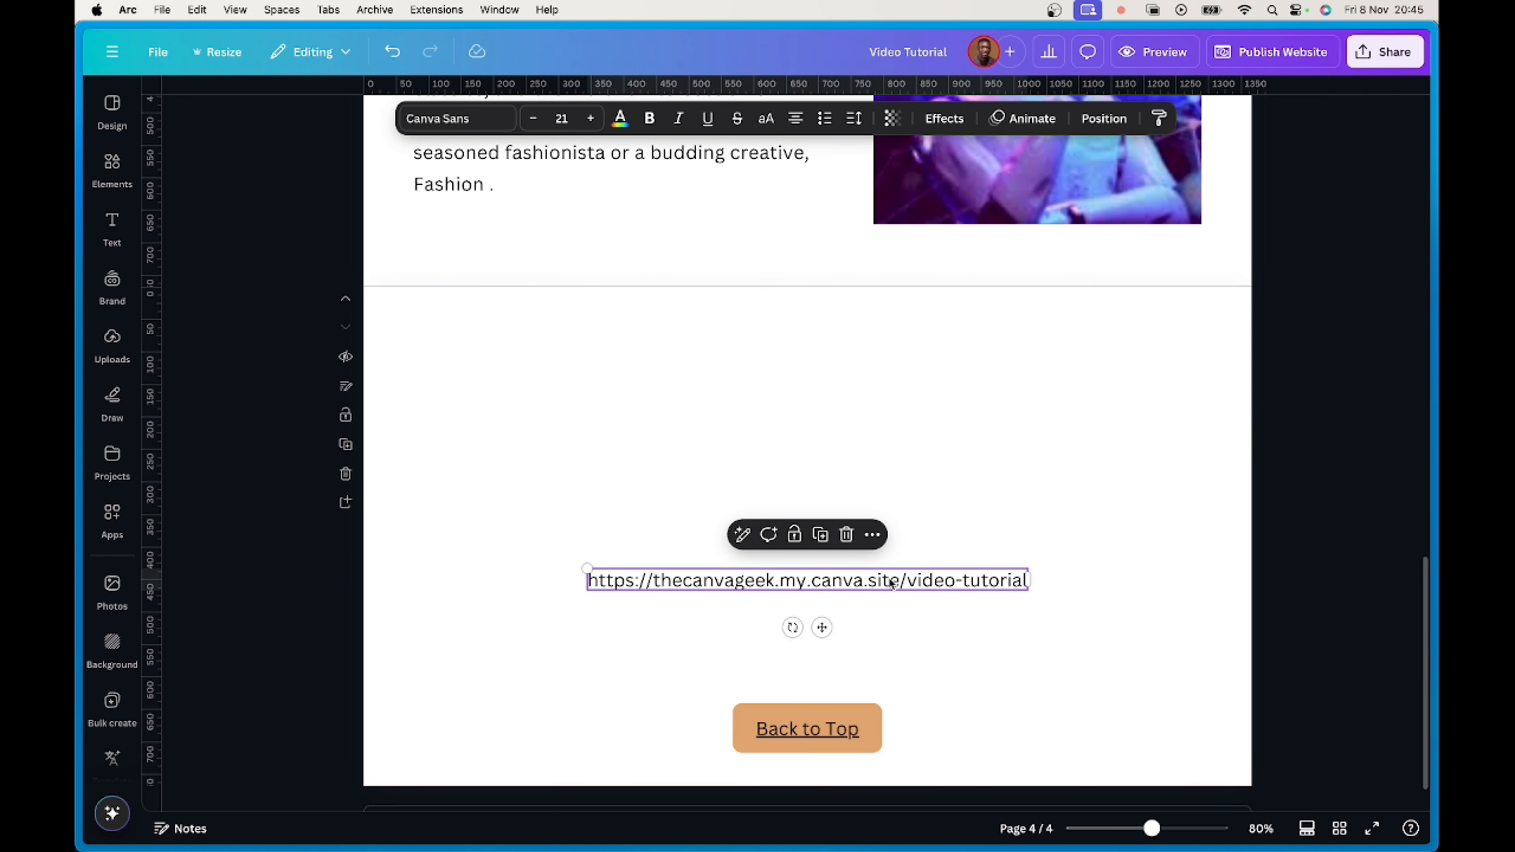
# Review the website's sections from the first page's linked buttons to the last page's URL text and Back to Top button.
pyautogui.scroll(20, 972, 473)
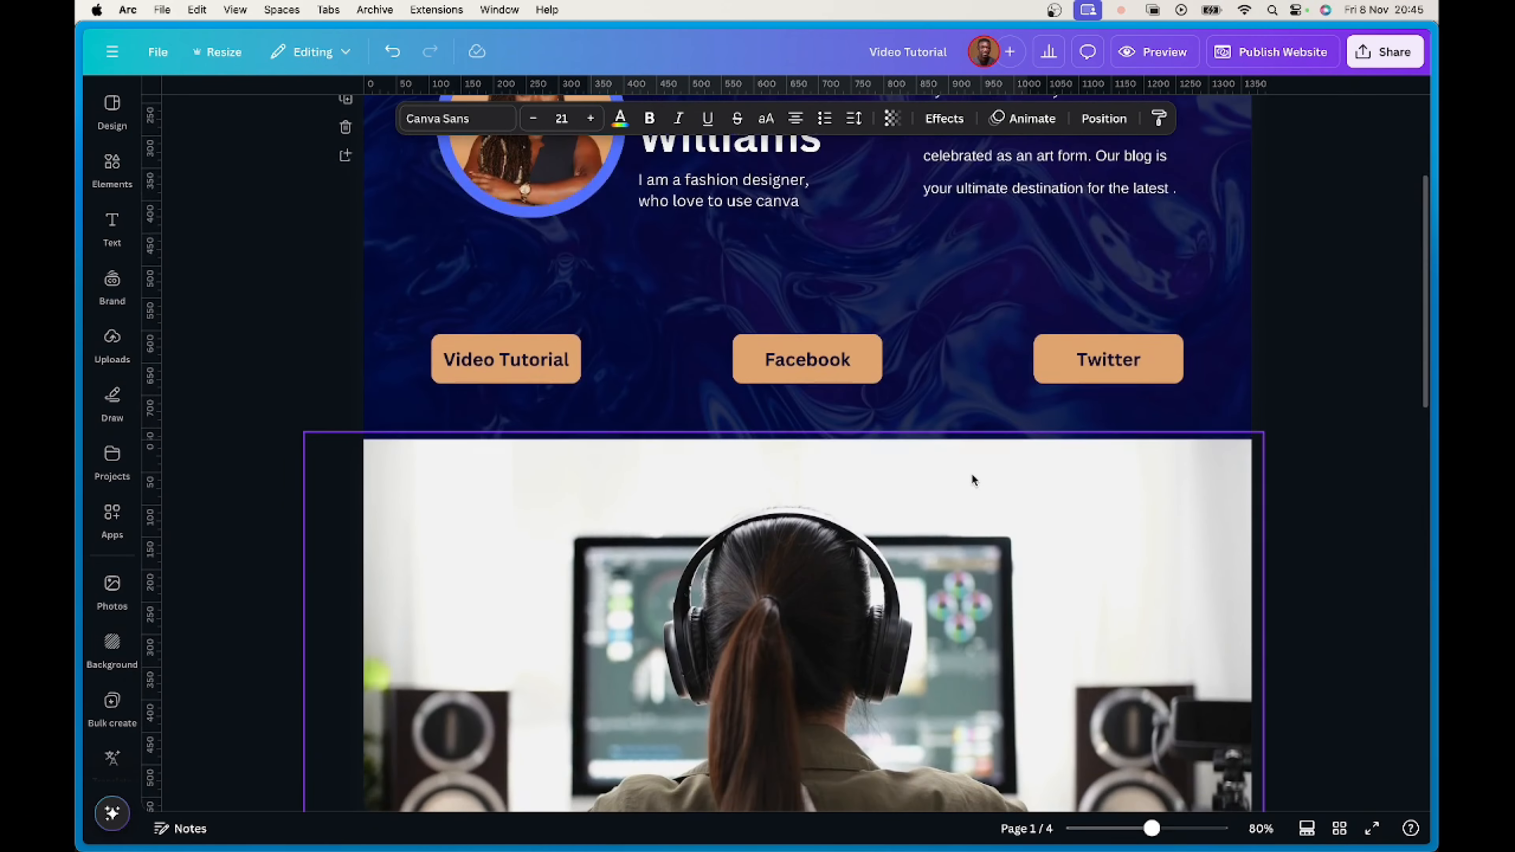
pyautogui.scroll(-20, 972, 481)
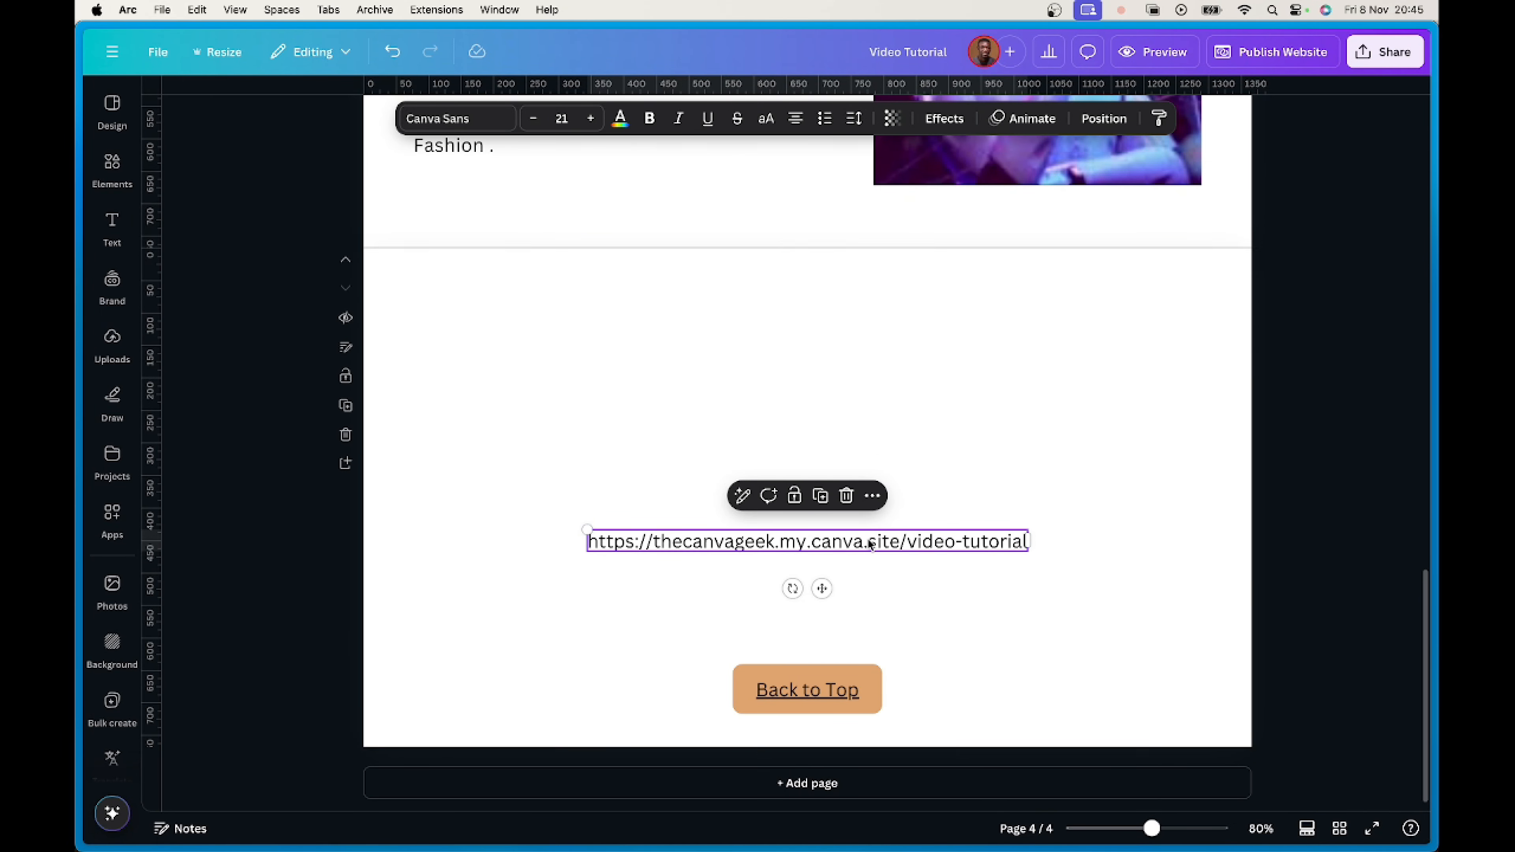
pyautogui.click(981, 473)
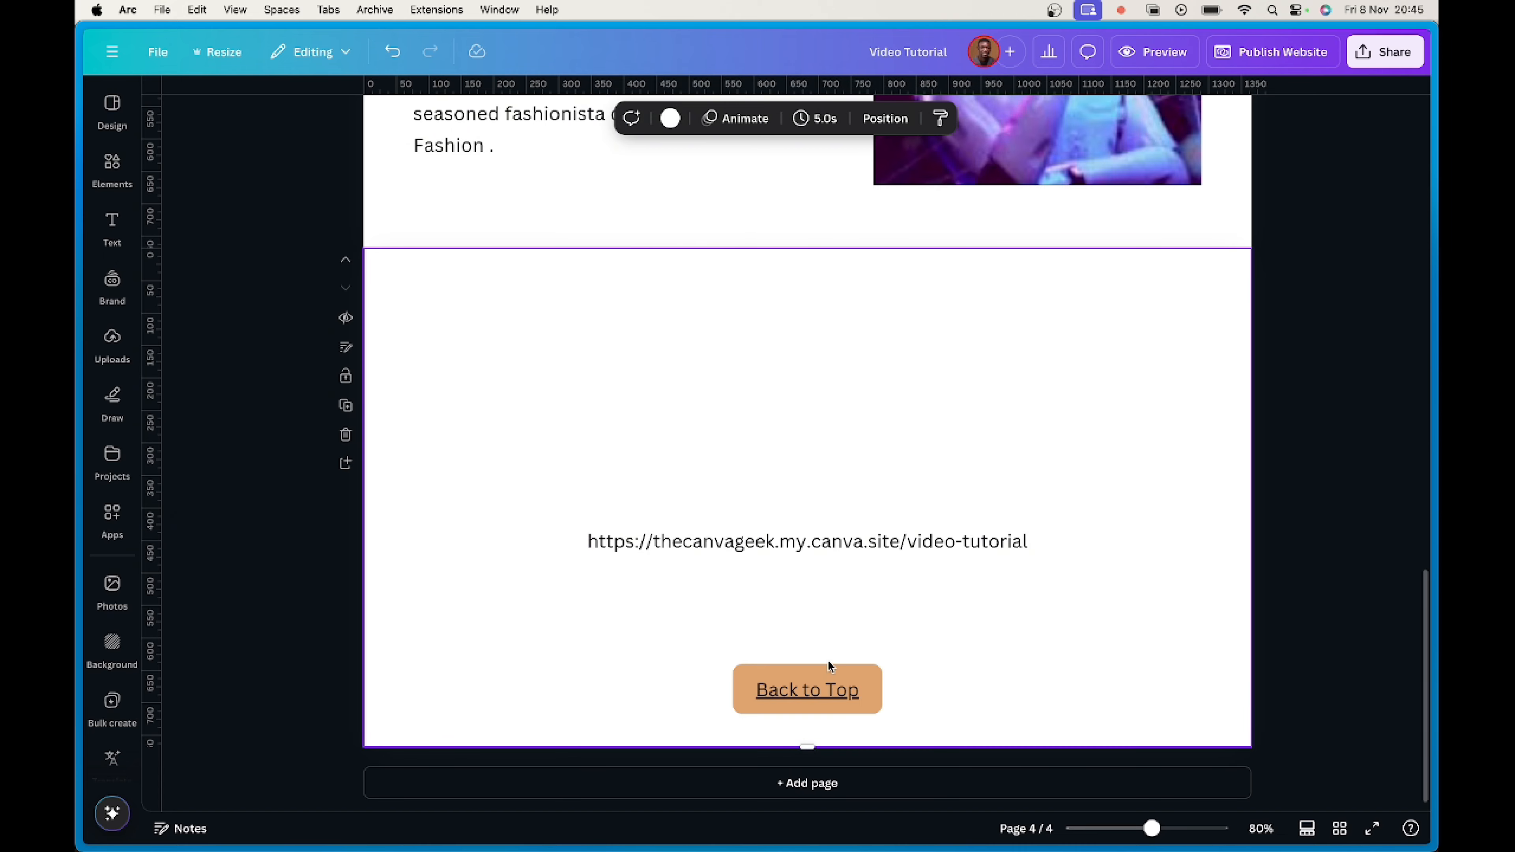
pyautogui.click(804, 697)
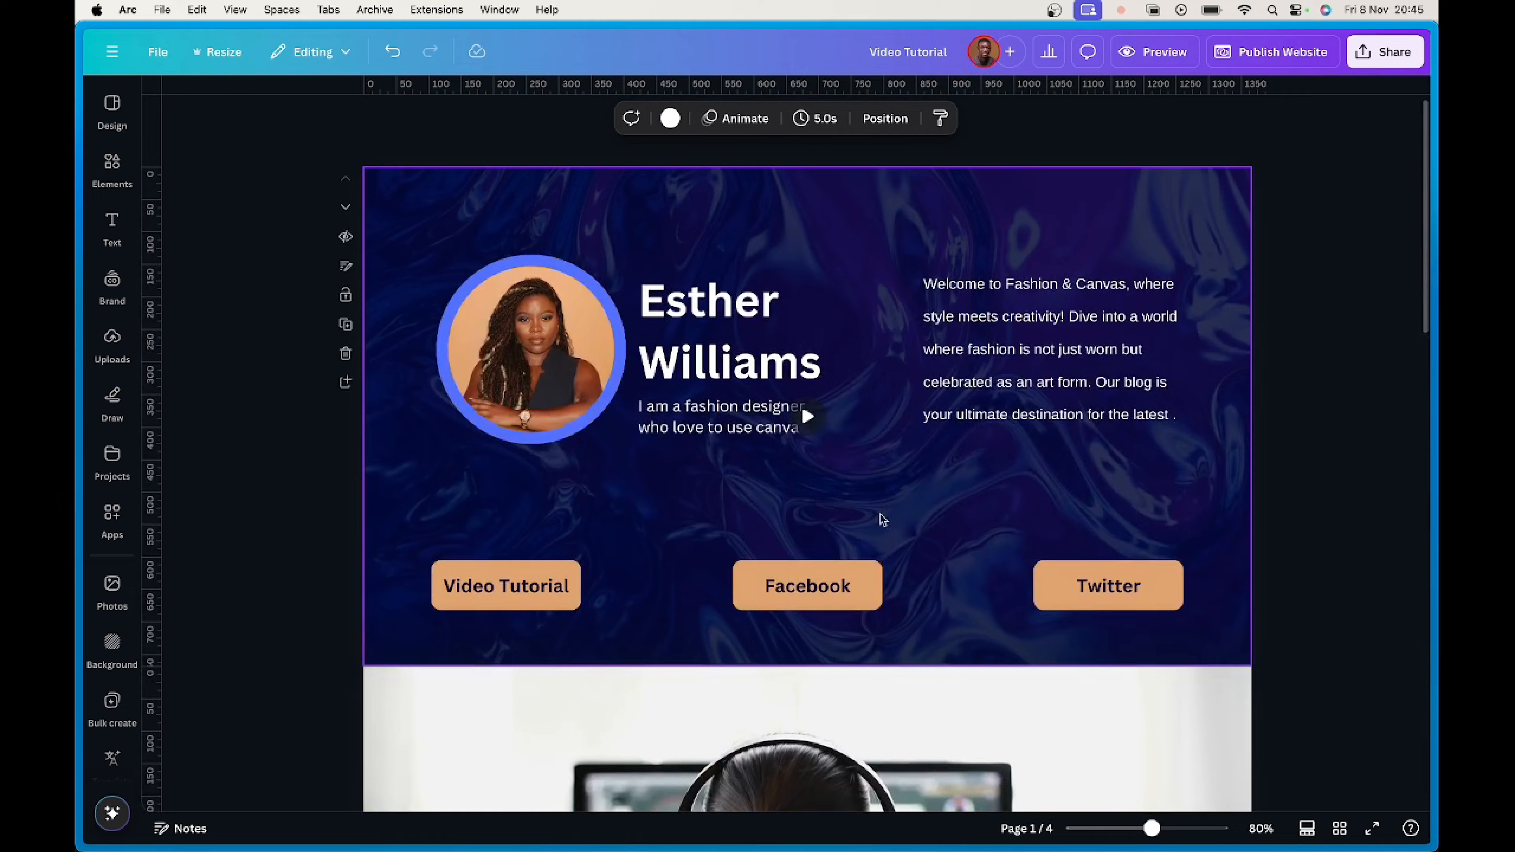
pyautogui.click(777, 471)
pyautogui.scroll(-15, 840, 605)
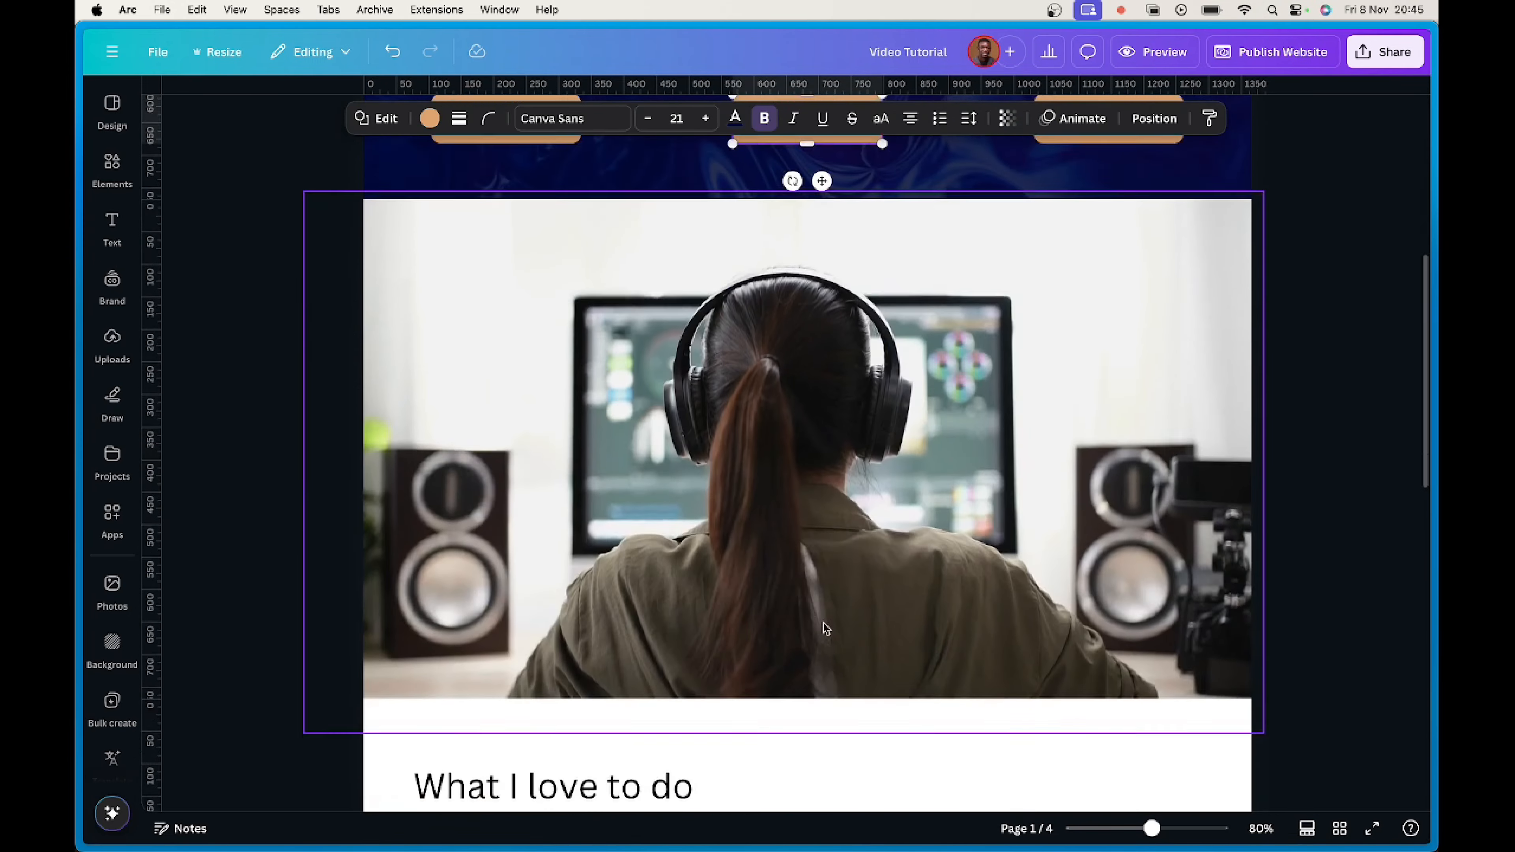
pyautogui.scroll(15, 926, 452)
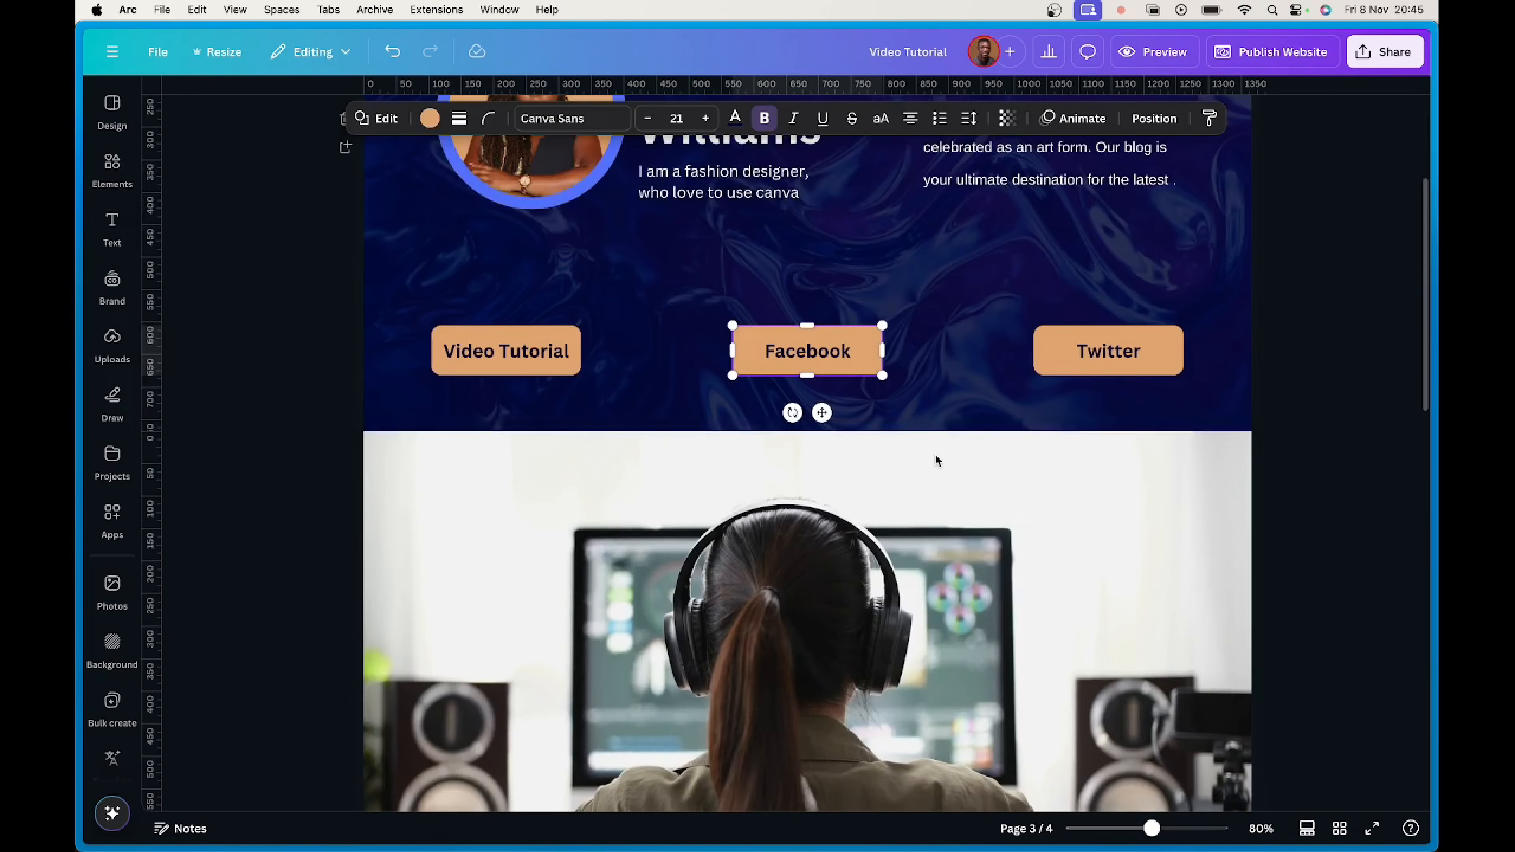
pyautogui.scroll(-5, 1077, 502)
pyautogui.scroll(-5, 1077, 502)
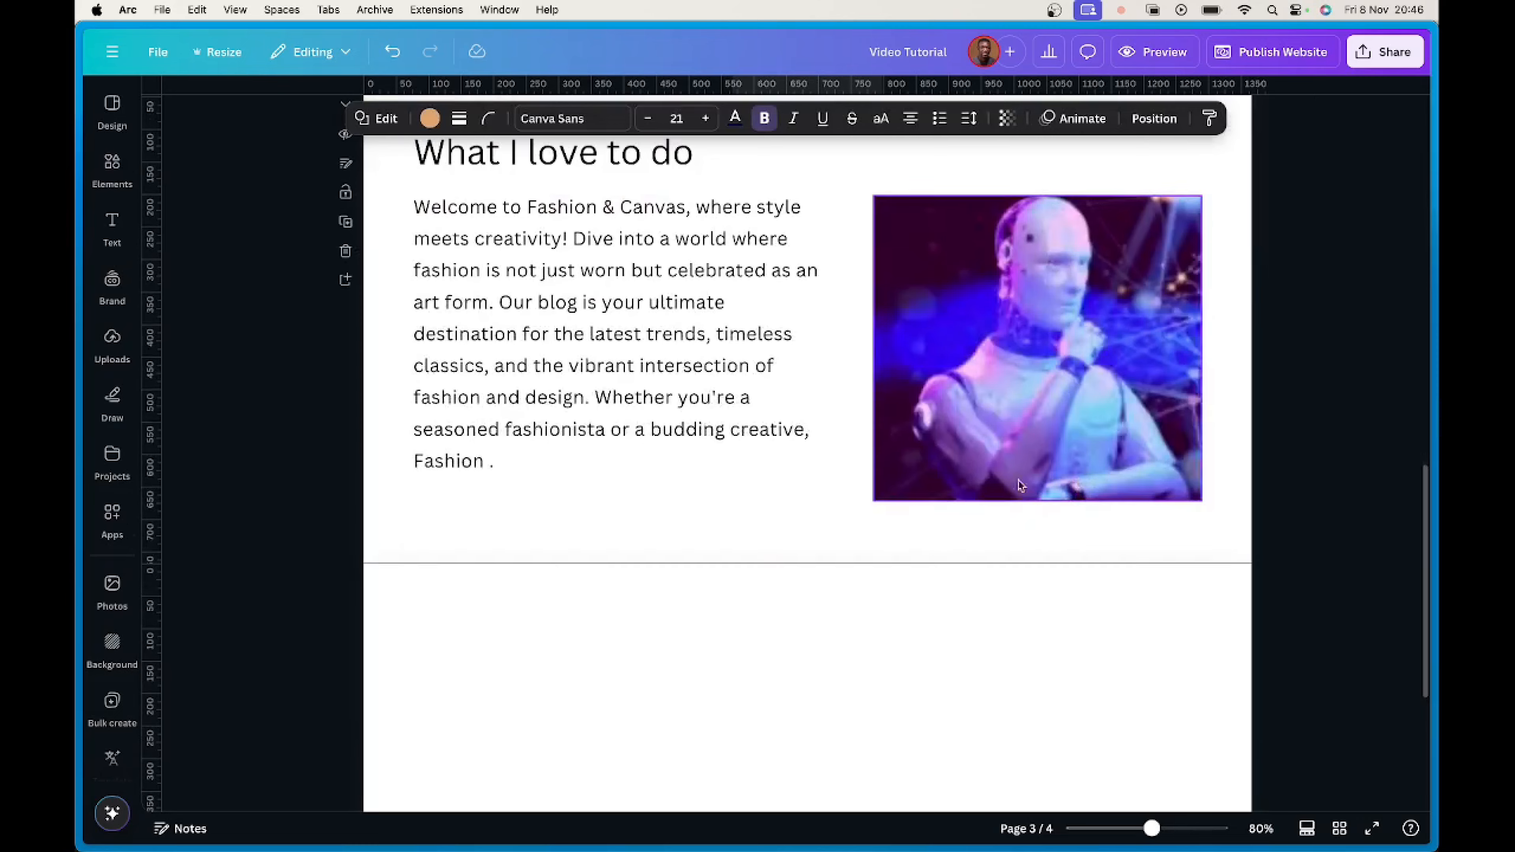
pyautogui.scroll(3, 690, 443)
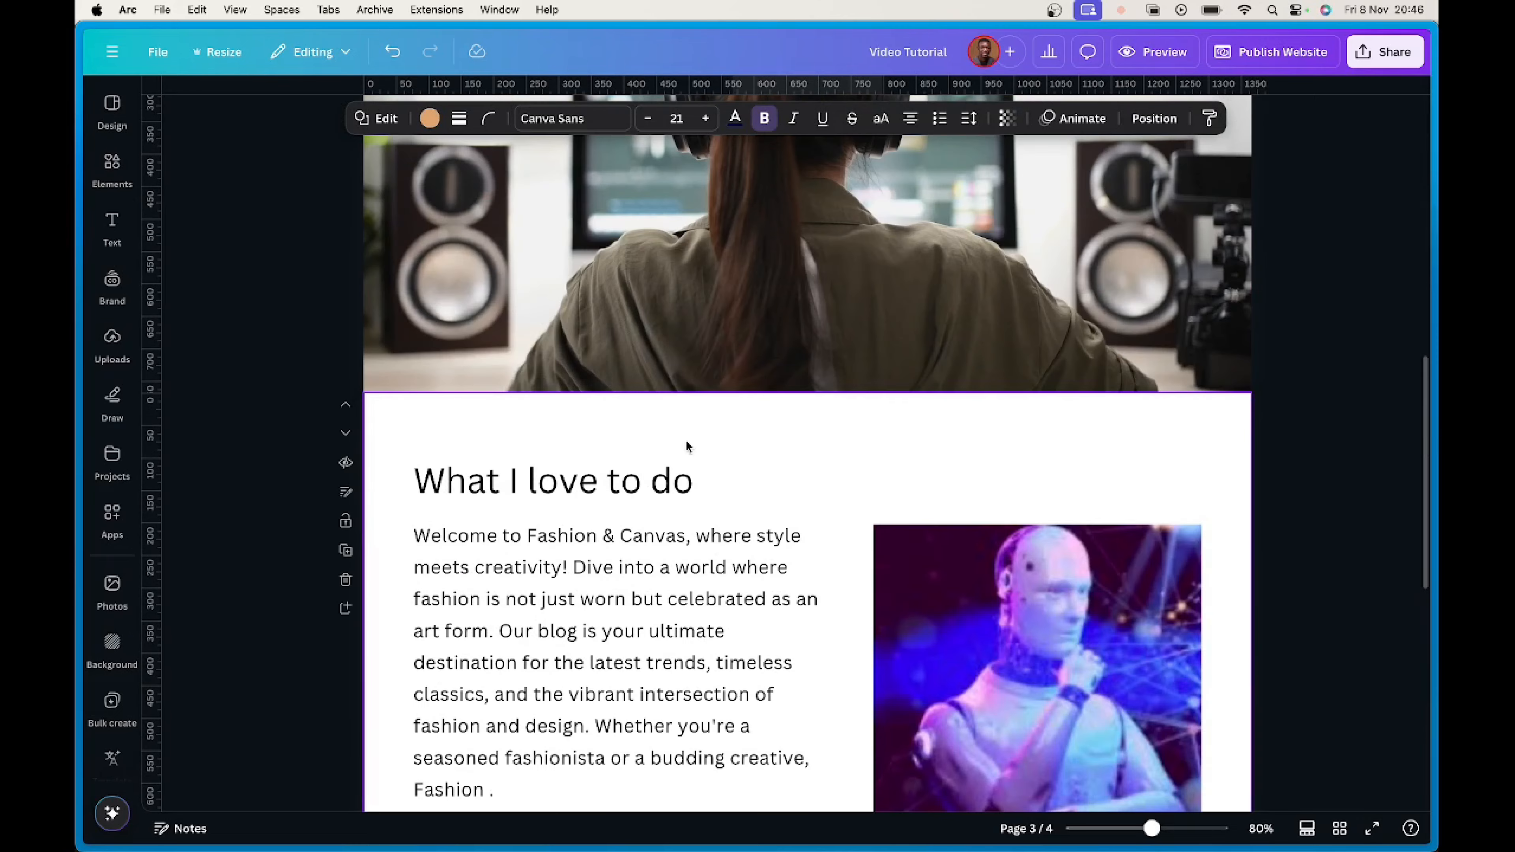
# Make the "What I love to do" heading on page 3 bold.
pyautogui.click(564, 497)
pyautogui.click(649, 118)
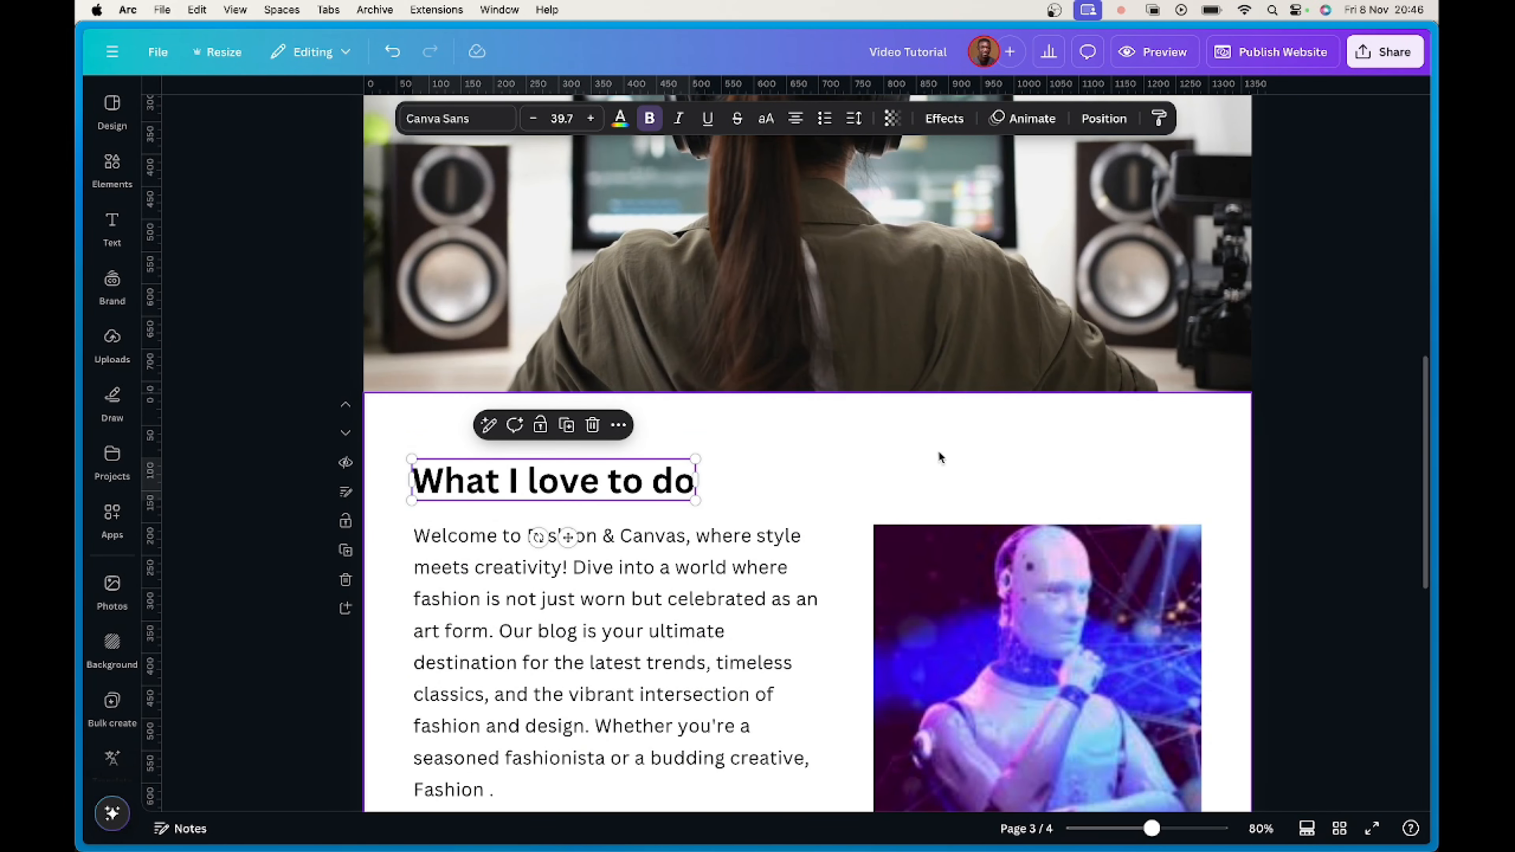
# Duplicate the first page's Twitter button to just below the introductory paragraph and relabel the copy "What I love doing".
pyautogui.scroll(10, 939, 457)
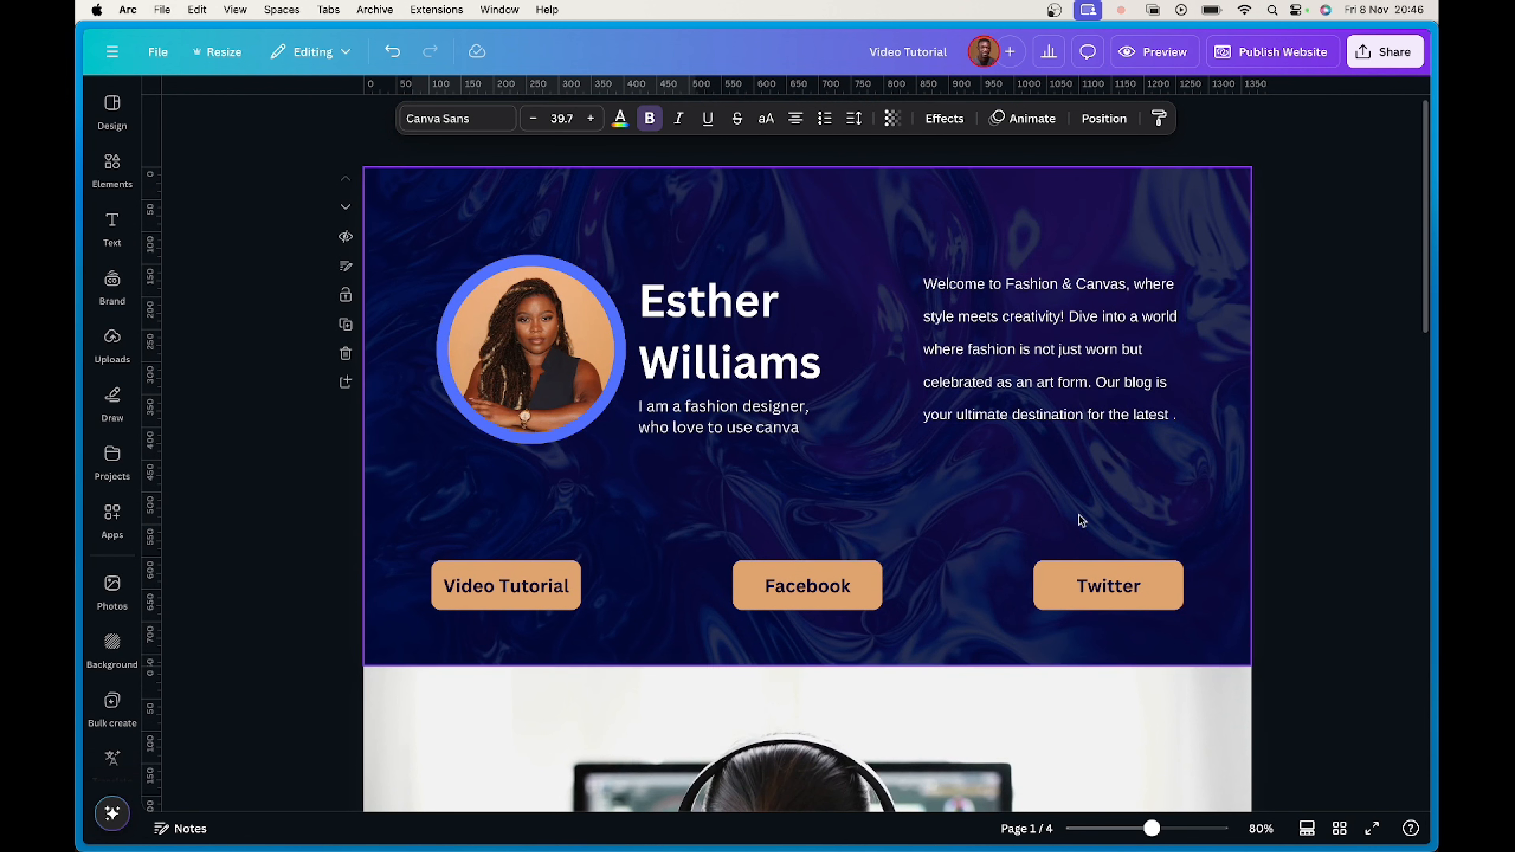
pyautogui.click(1076, 387)
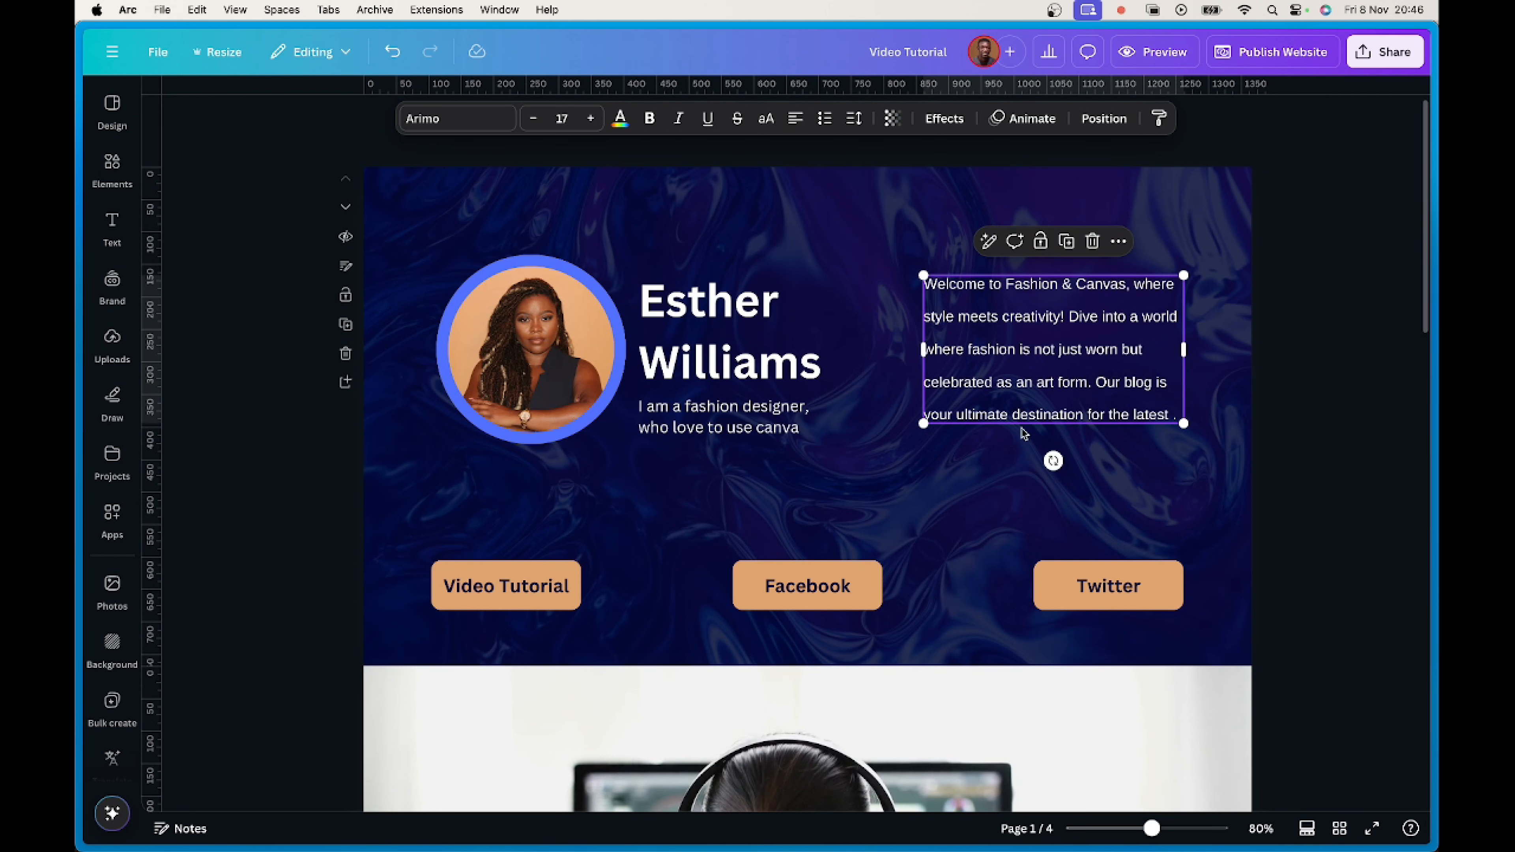
pyautogui.click(1080, 588)
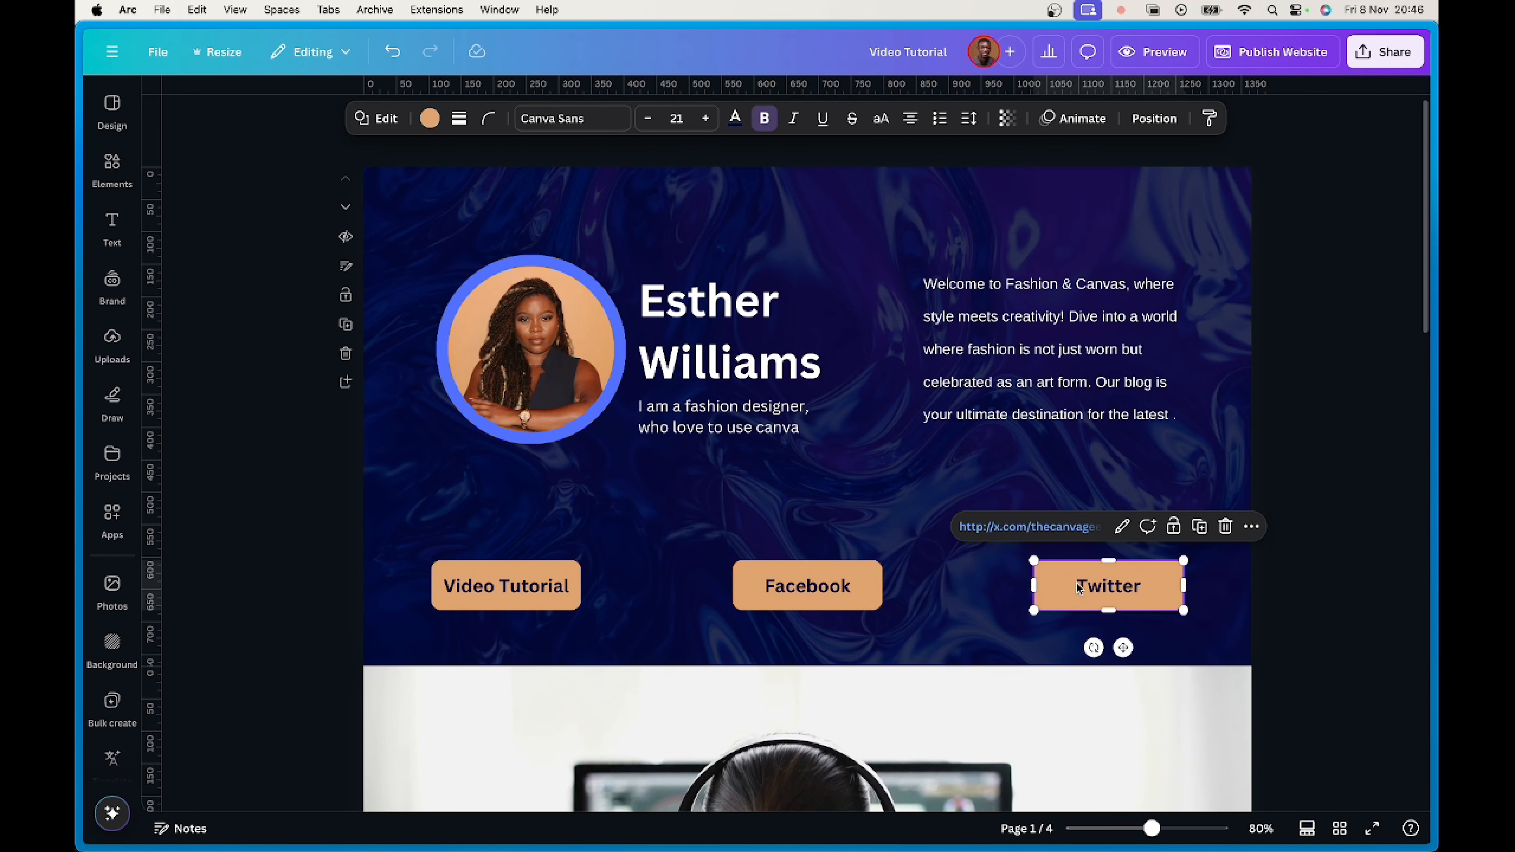
pyautogui.keyDown('alt'); pyautogui.moveTo(1080, 588); pyautogui.dragTo(1040, 479); pyautogui.keyUp('alt')
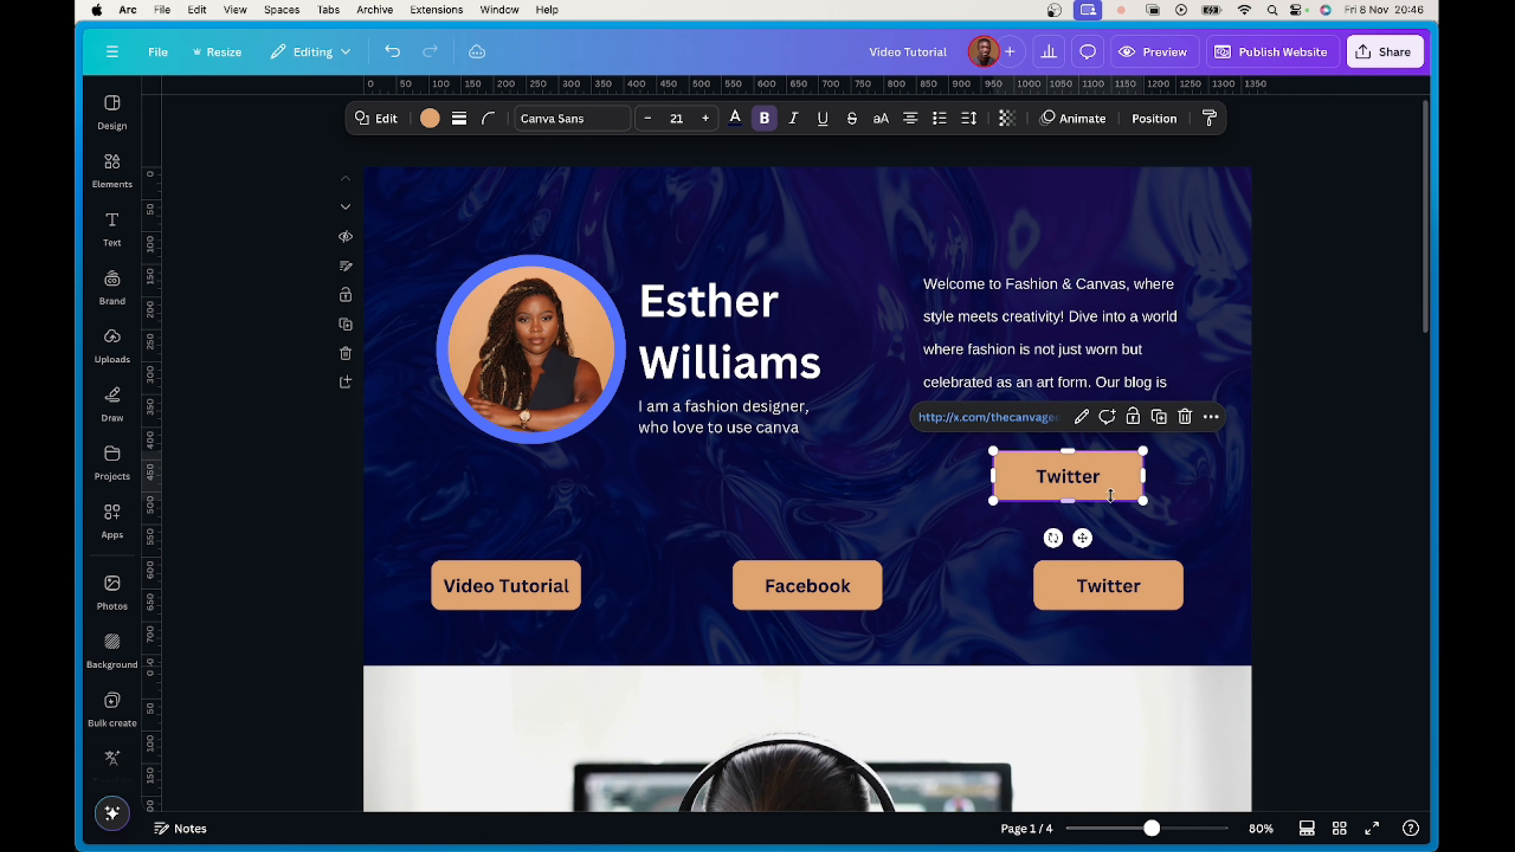
pyautogui.doubleClick(1097, 476)
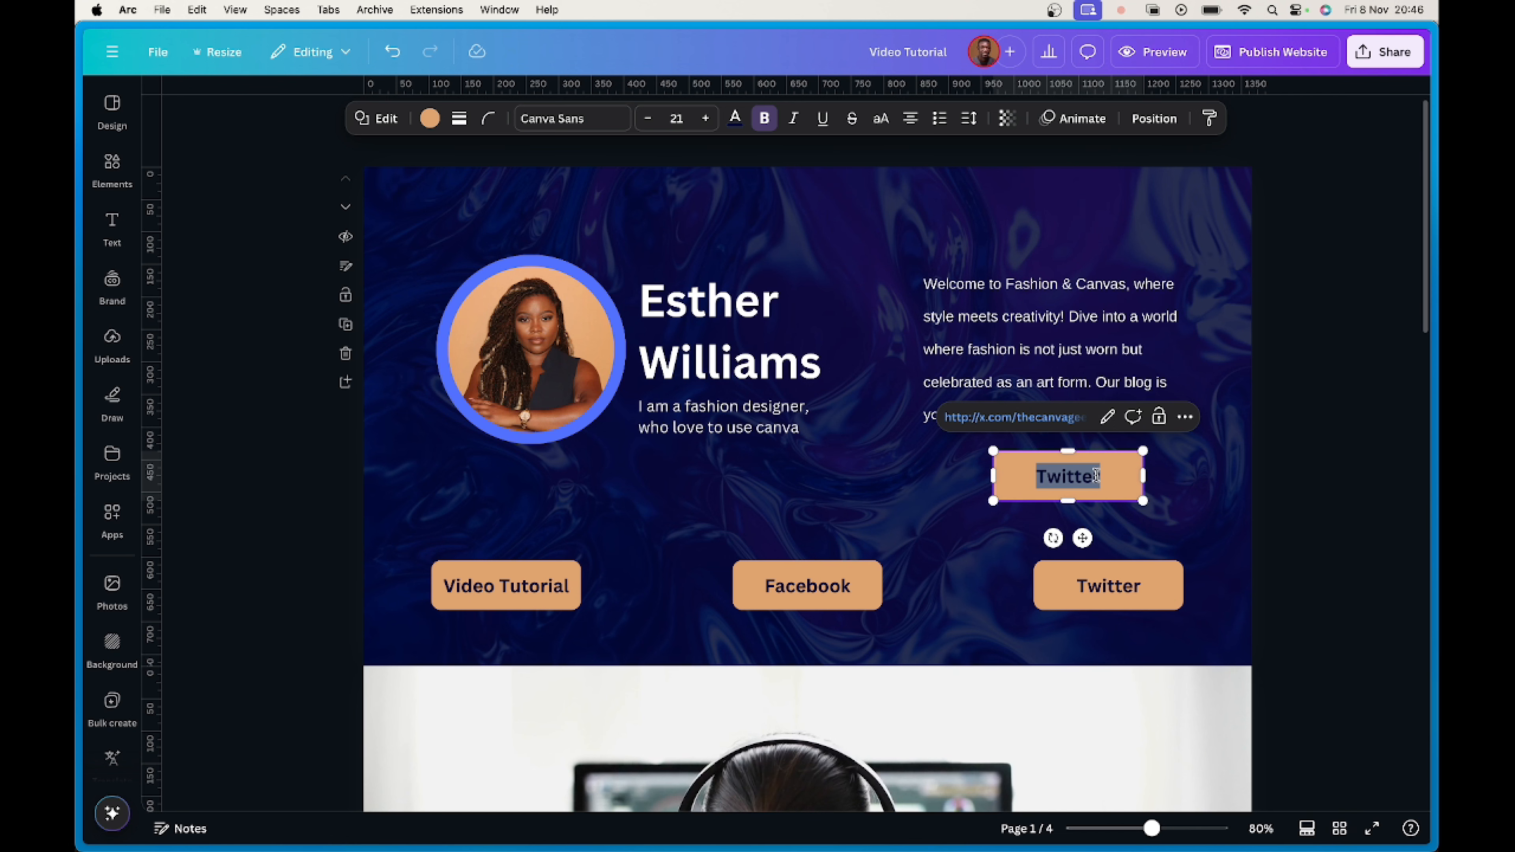
pyautogui.write('W')
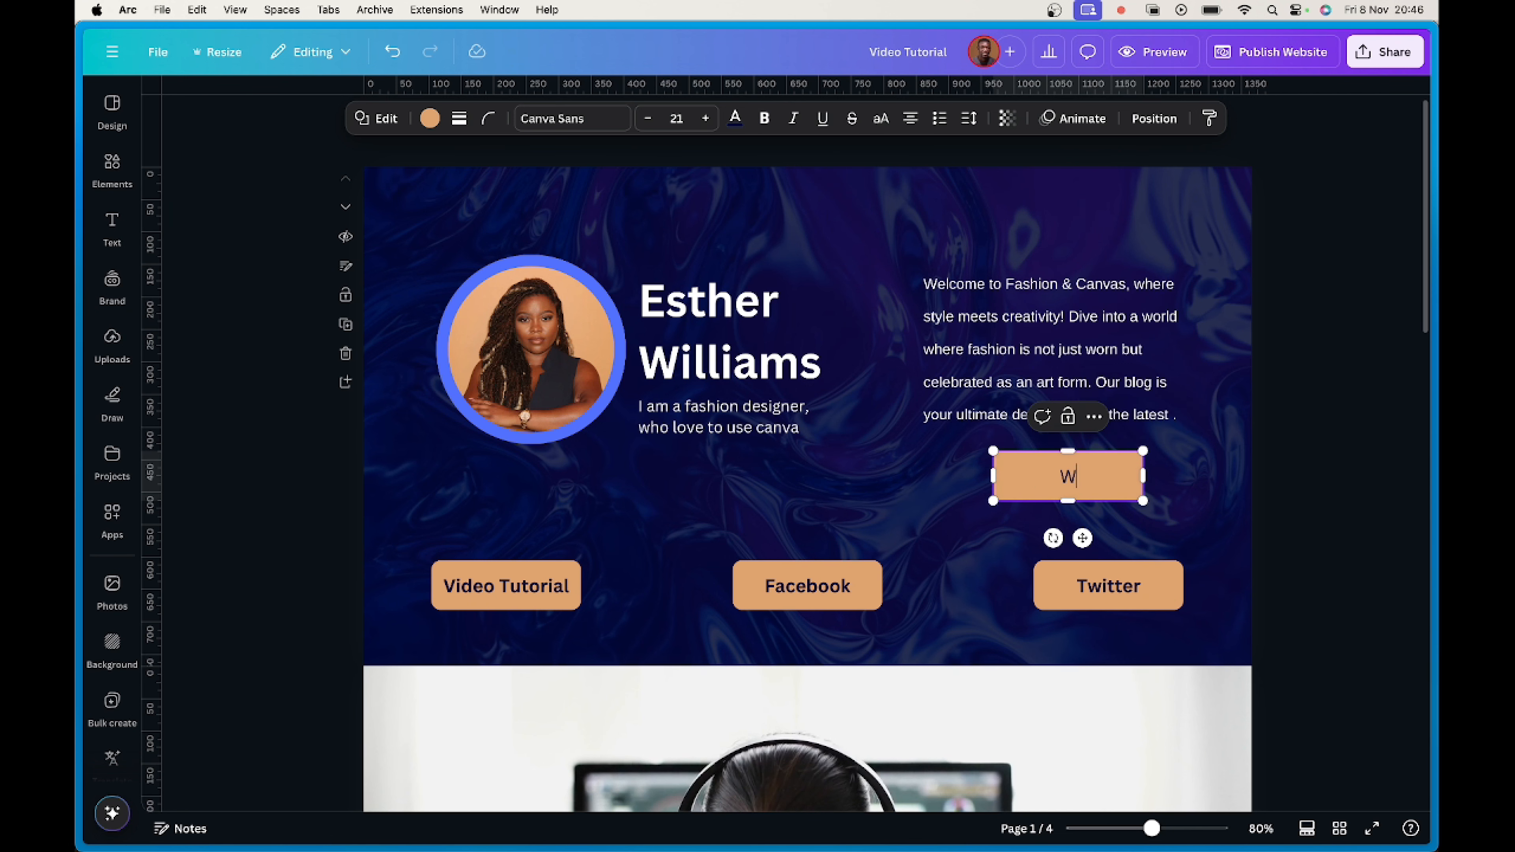
pyautogui.write('hat I love doing')
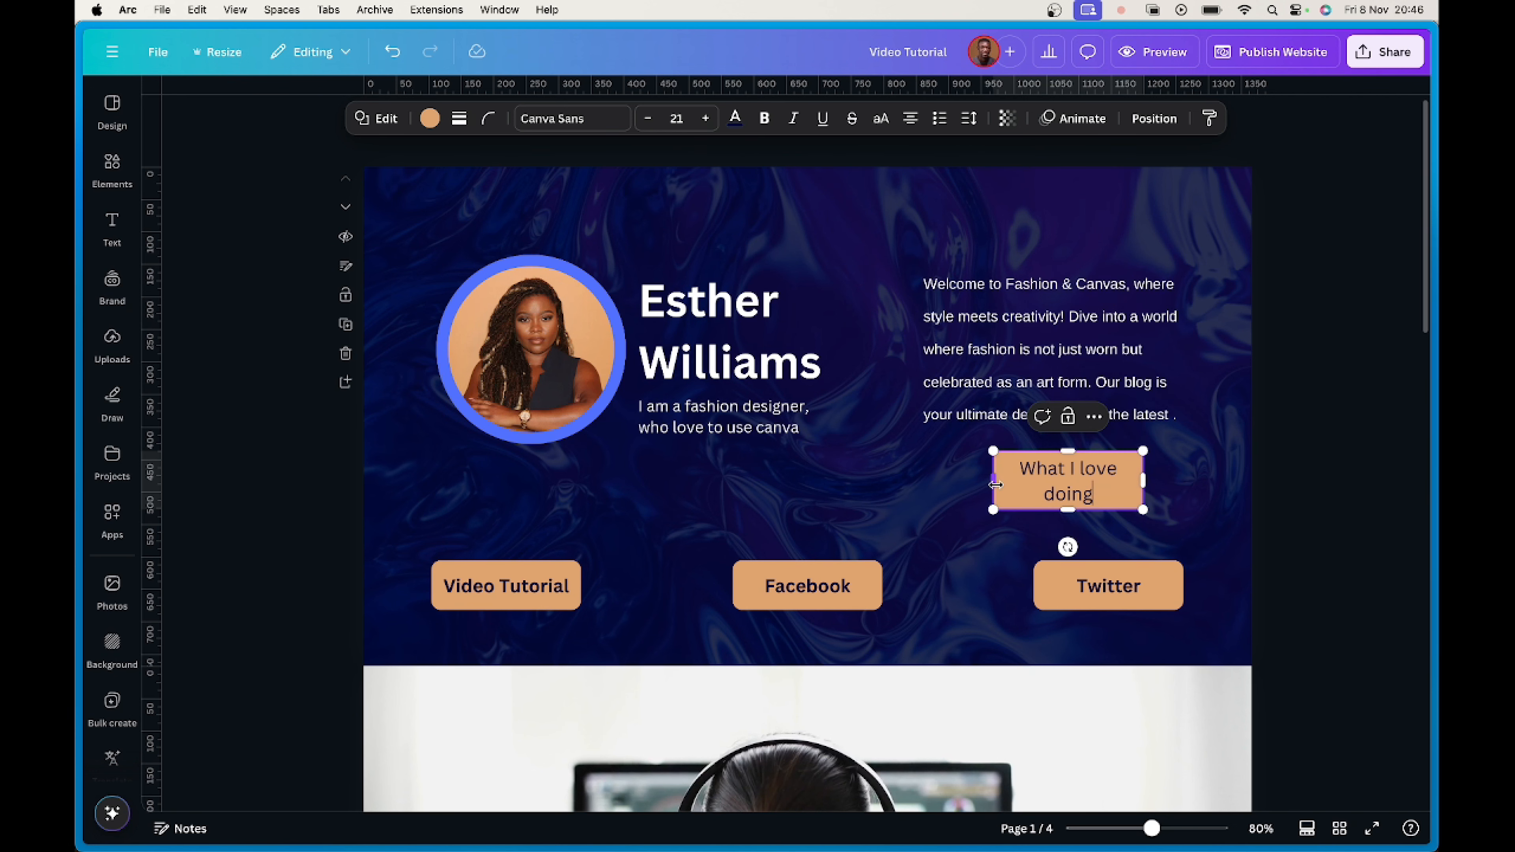
# Widen the "What I love doing" button to match the introductory paragraph's width and position it directly beneath the paragraph.
pyautogui.moveTo(996, 485); pyautogui.dragTo(924, 483)
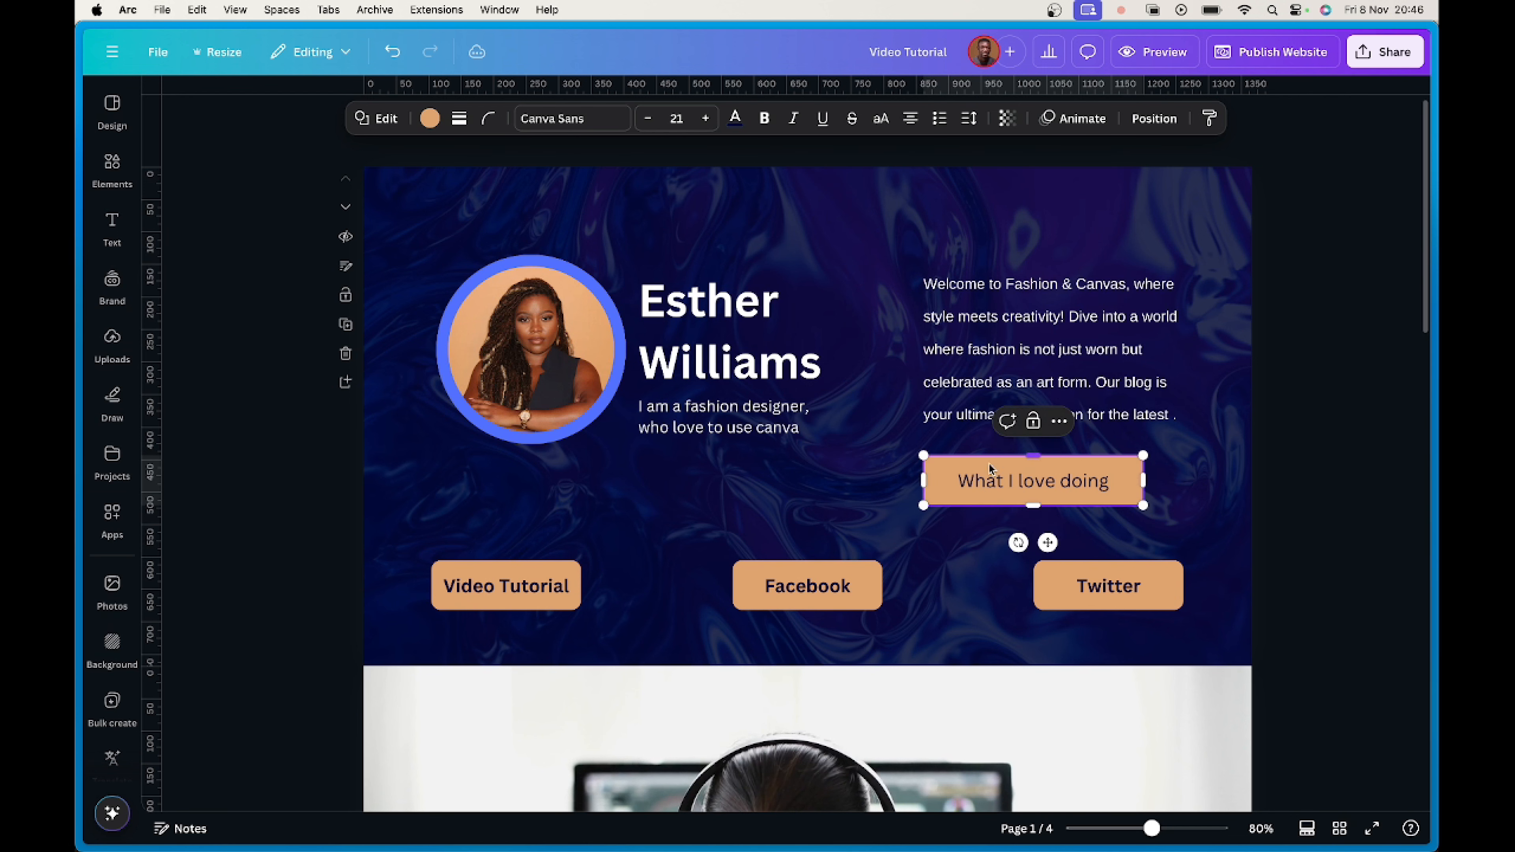
pyautogui.moveTo(1144, 481)
pyautogui.mouseDown()
pyautogui.moveTo(1186, 484)
pyautogui.moveTo(1128, 470)
pyautogui.mouseUp()
pyautogui.click(1139, 528)
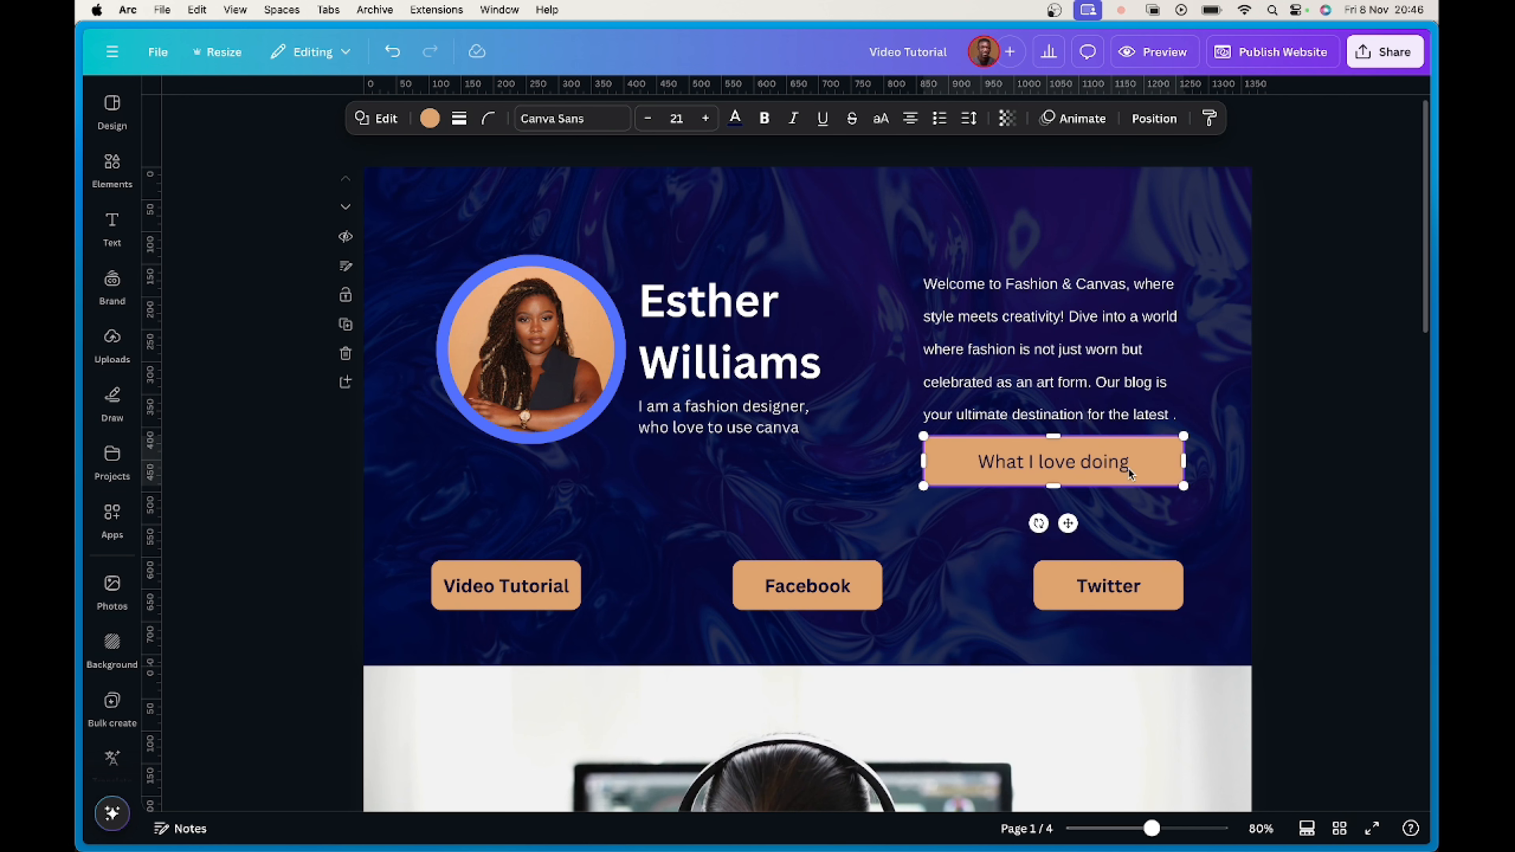
# Change the "What I love doing" button's fill to white from the document colors.
pyautogui.click(429, 118)
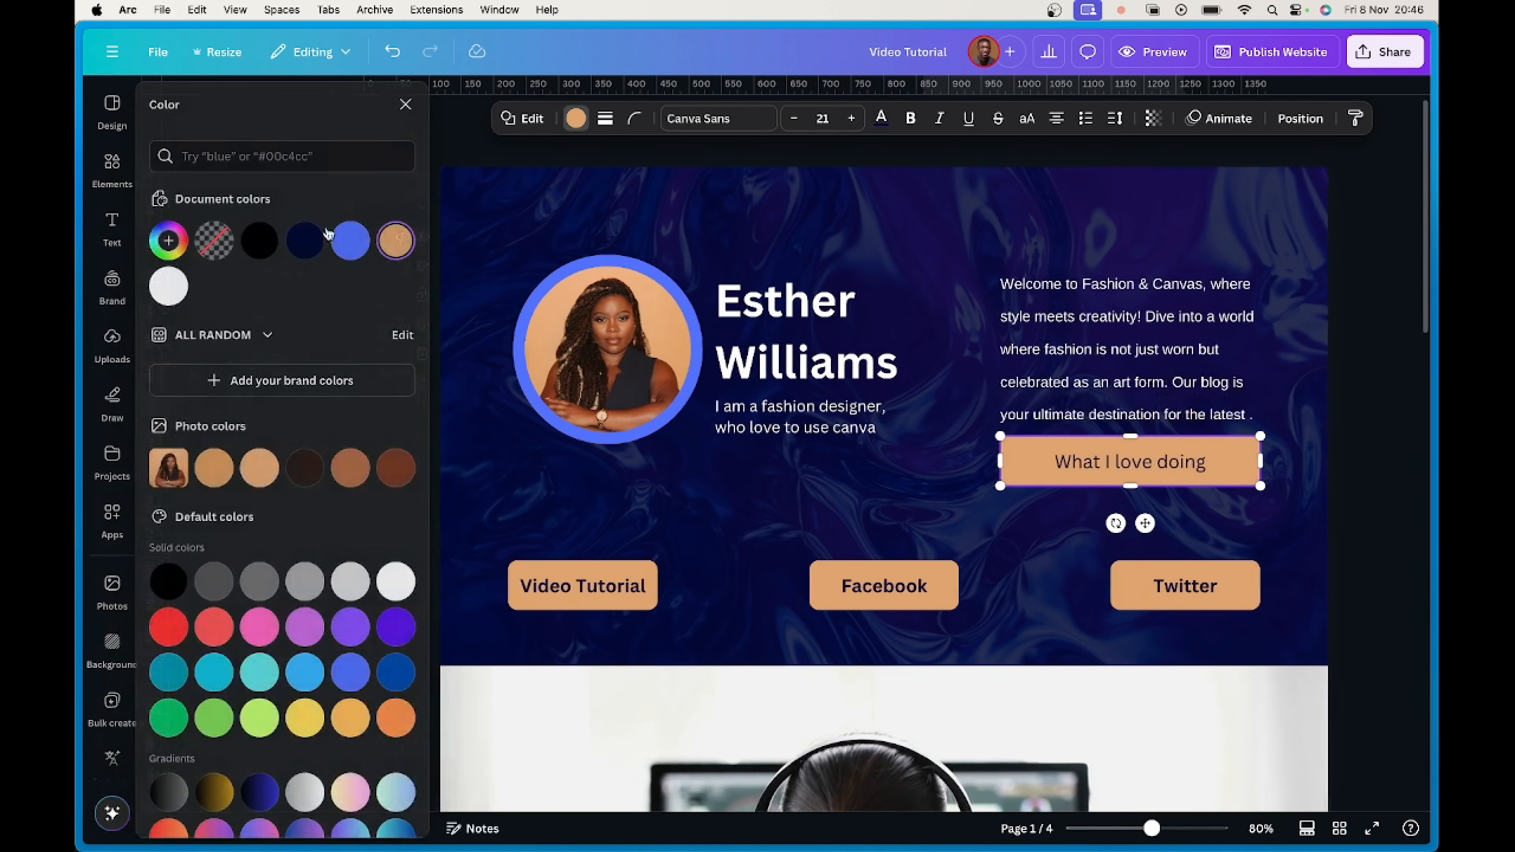
pyautogui.click(173, 286)
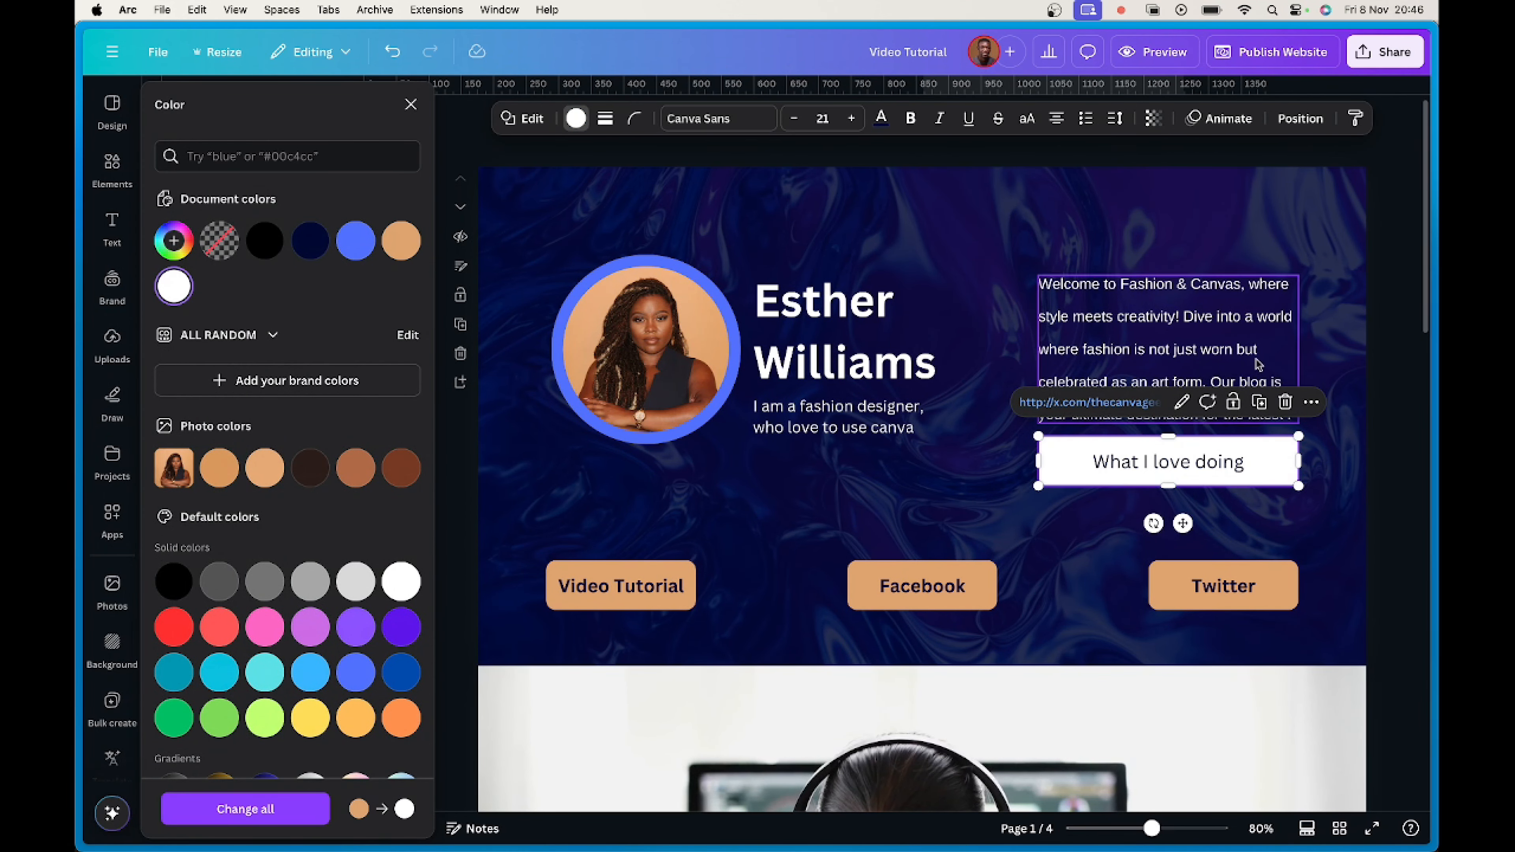
pyautogui.click(1310, 472)
pyautogui.click(1277, 478)
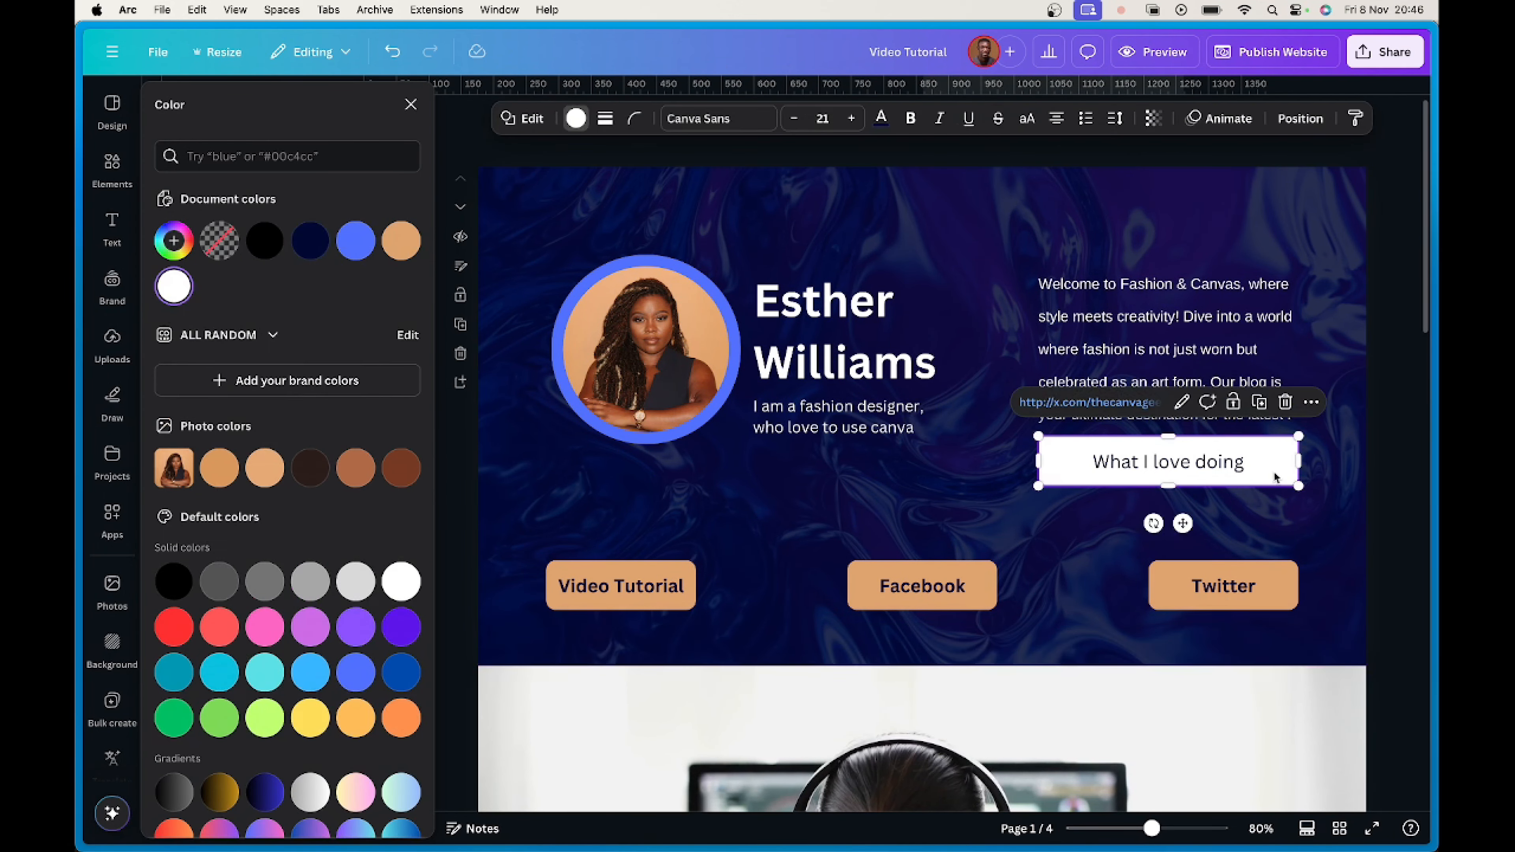
# Replace the "What I love doing" button's x.com link with a link to page 3 of this document.
pyautogui.click(1182, 402)
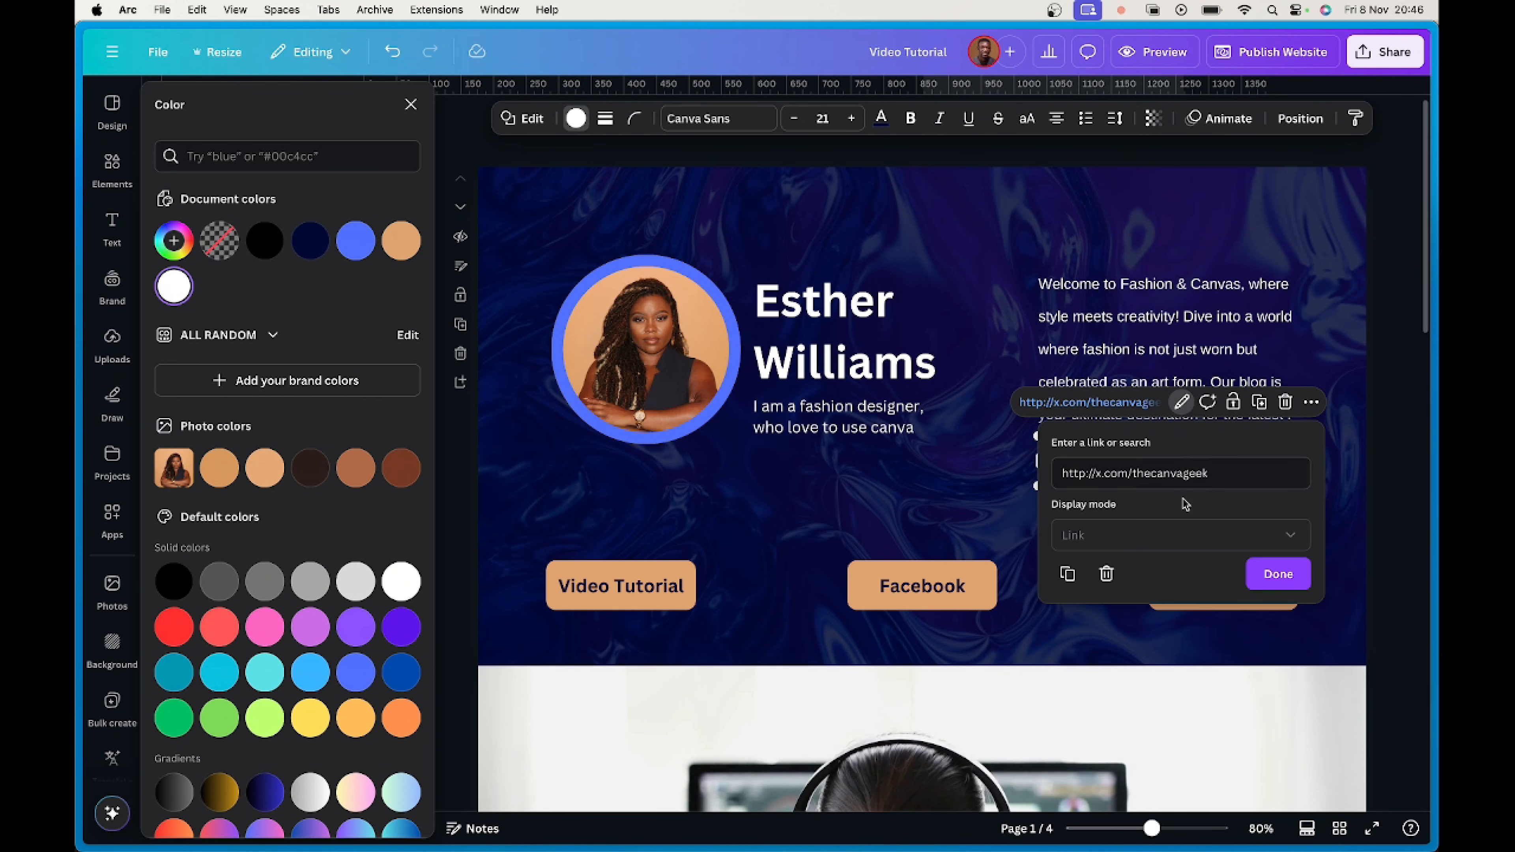
pyautogui.click(1226, 473)
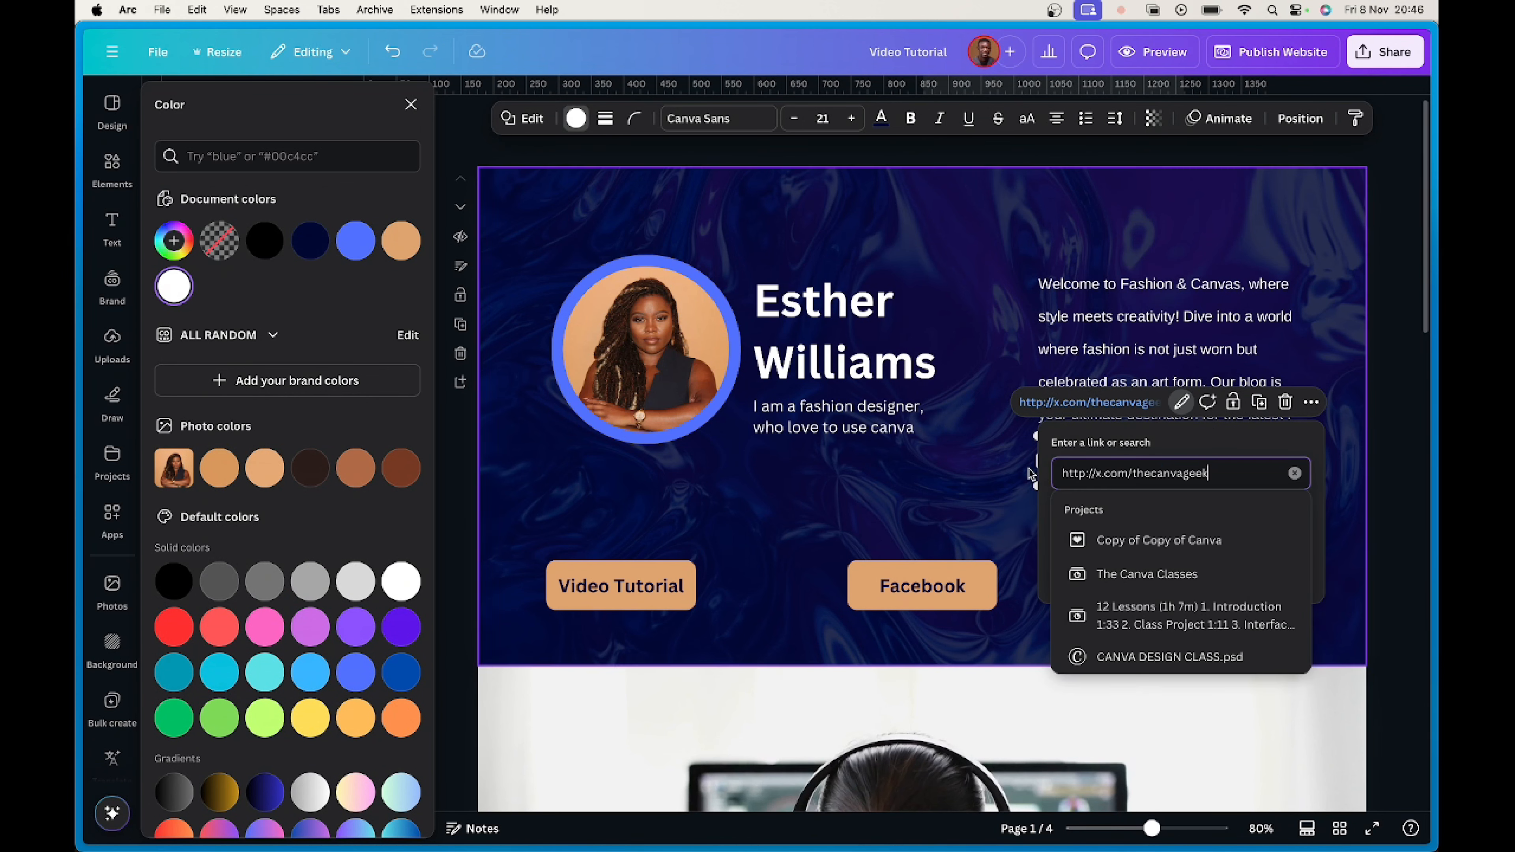
pyautogui.click(1295, 475)
pyautogui.scroll(-2, 1149, 662)
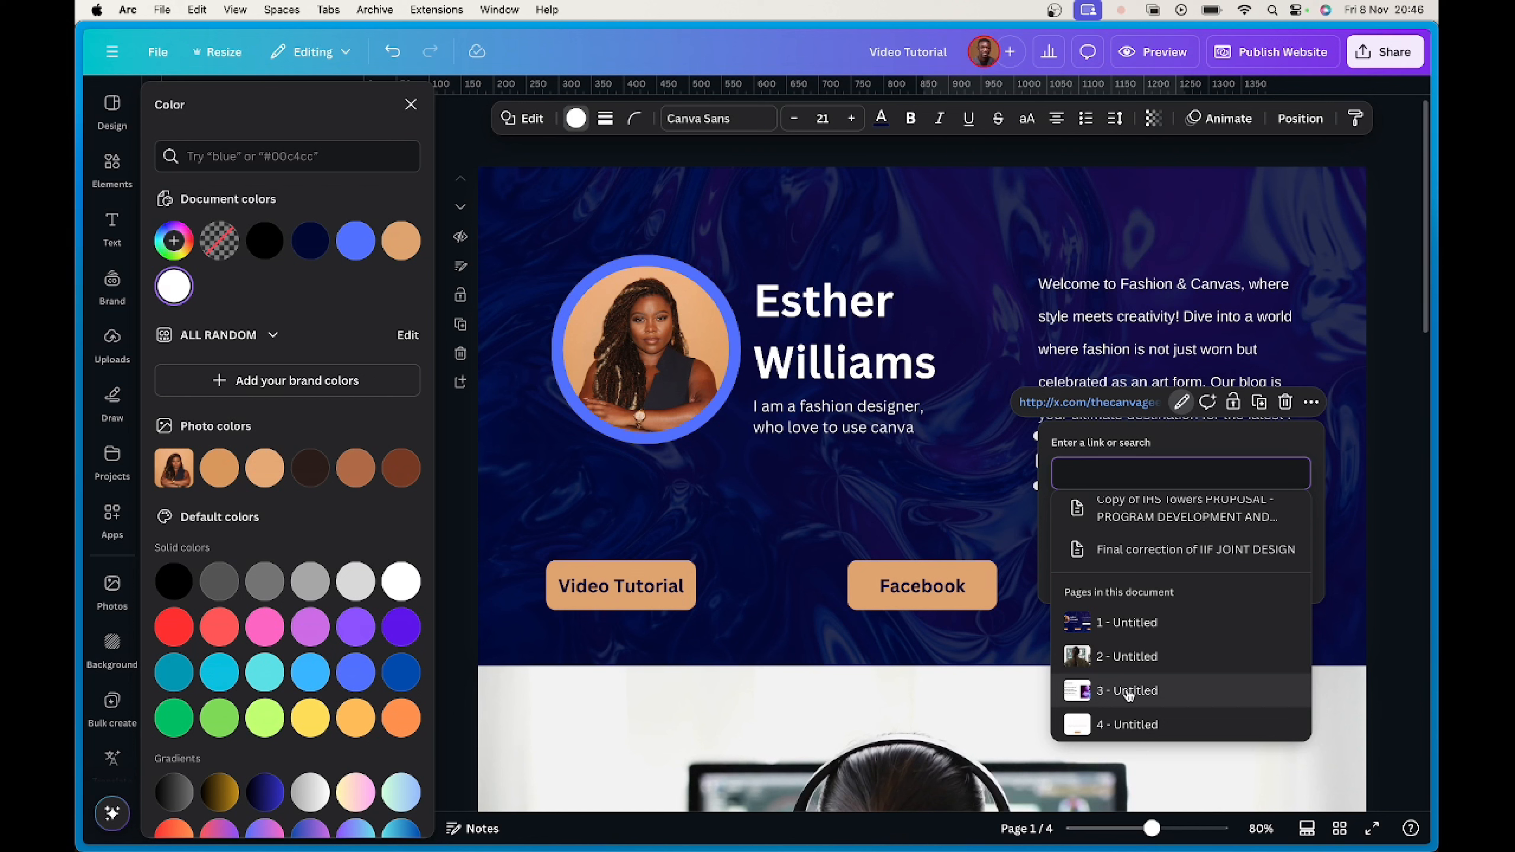
pyautogui.click(1127, 691)
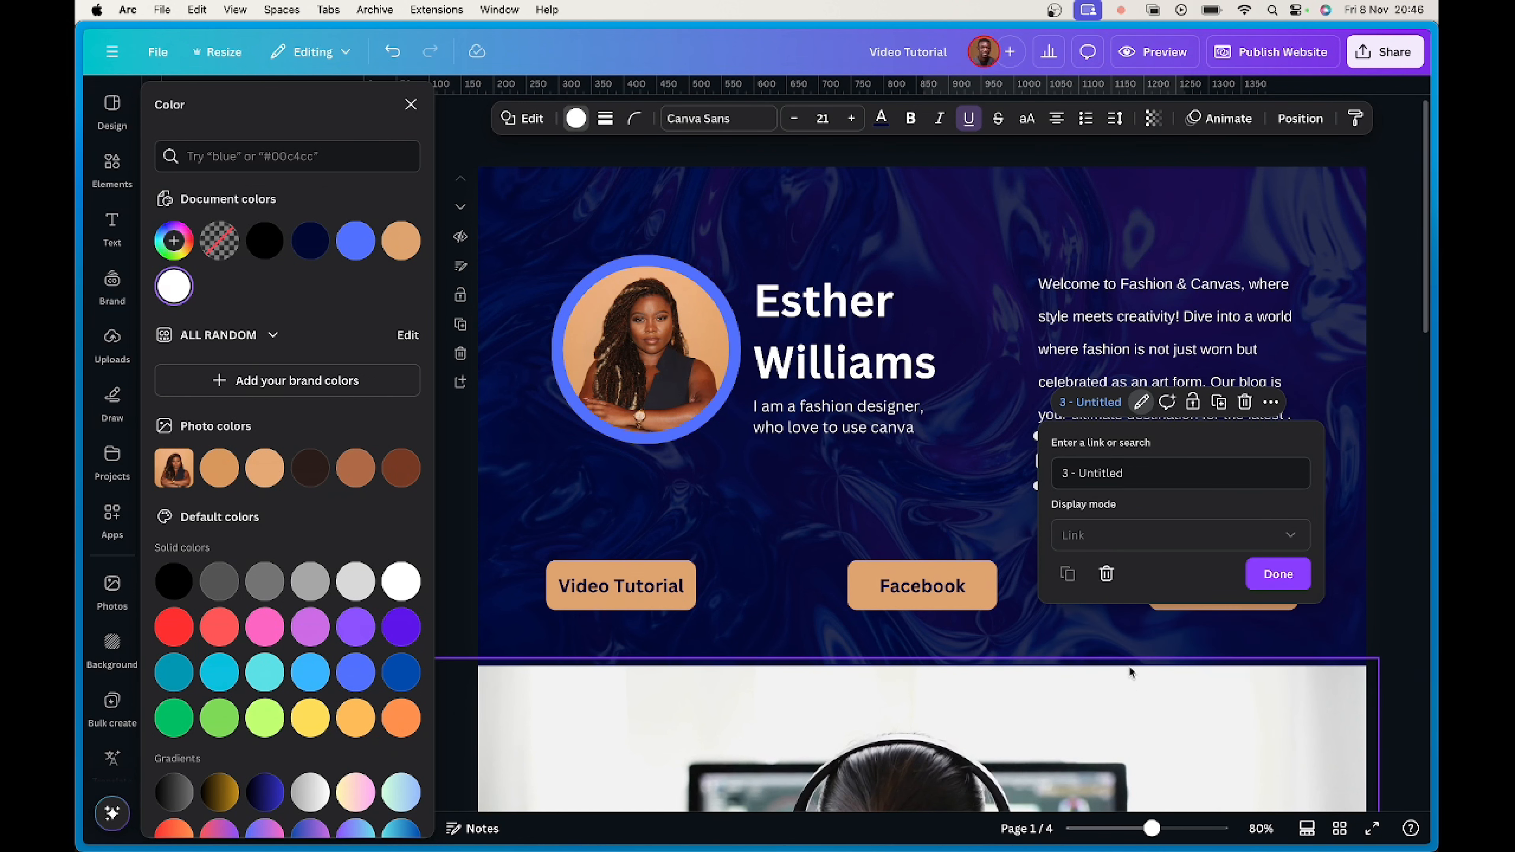
pyautogui.click(1271, 574)
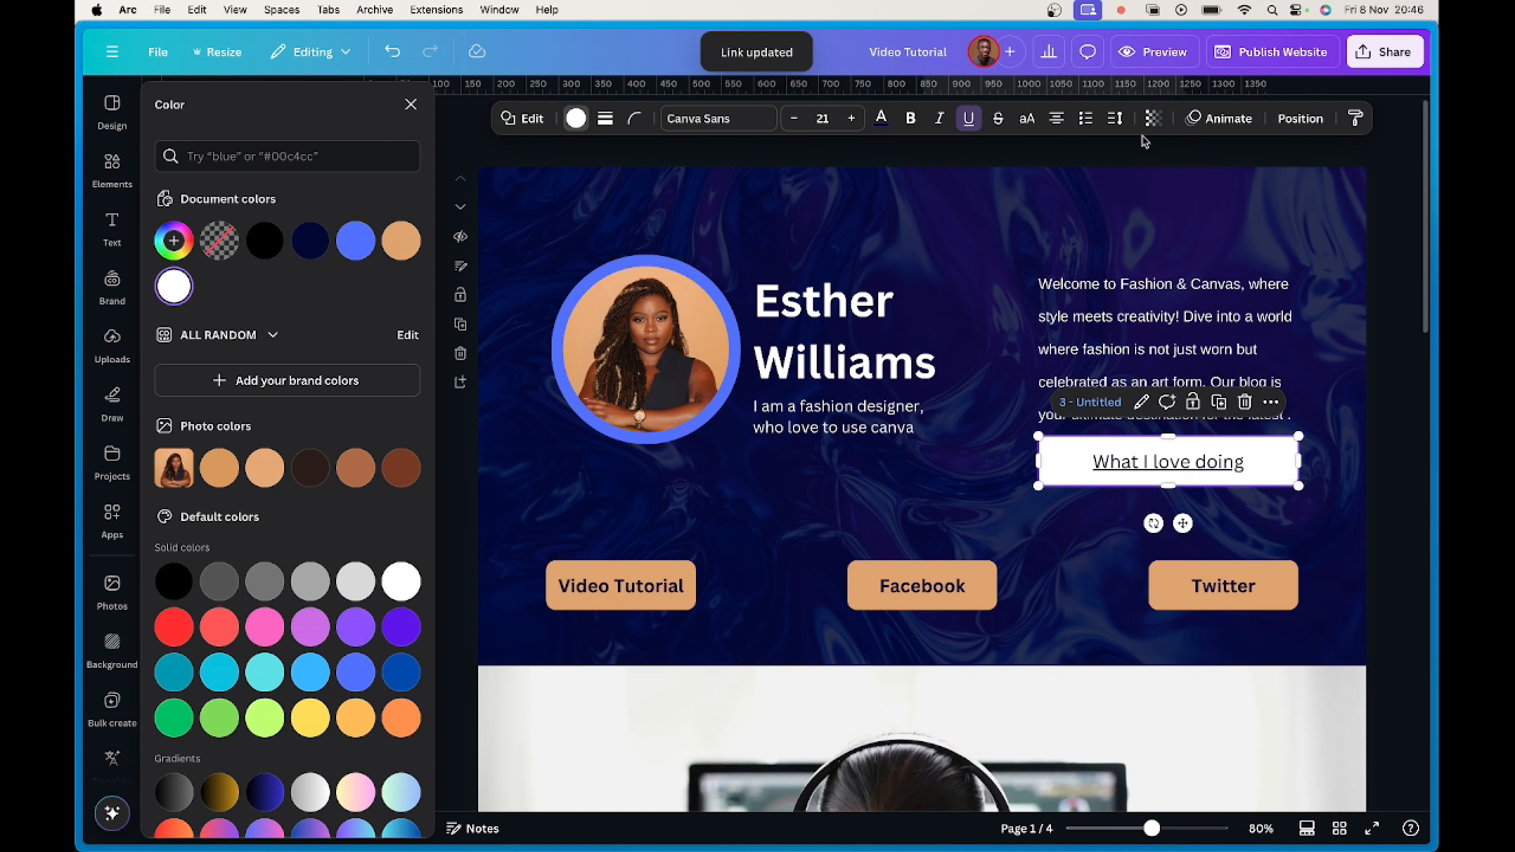
# Preview the website, test the "What I love doing" button's link, and return to the editor.
pyautogui.click(1156, 55)
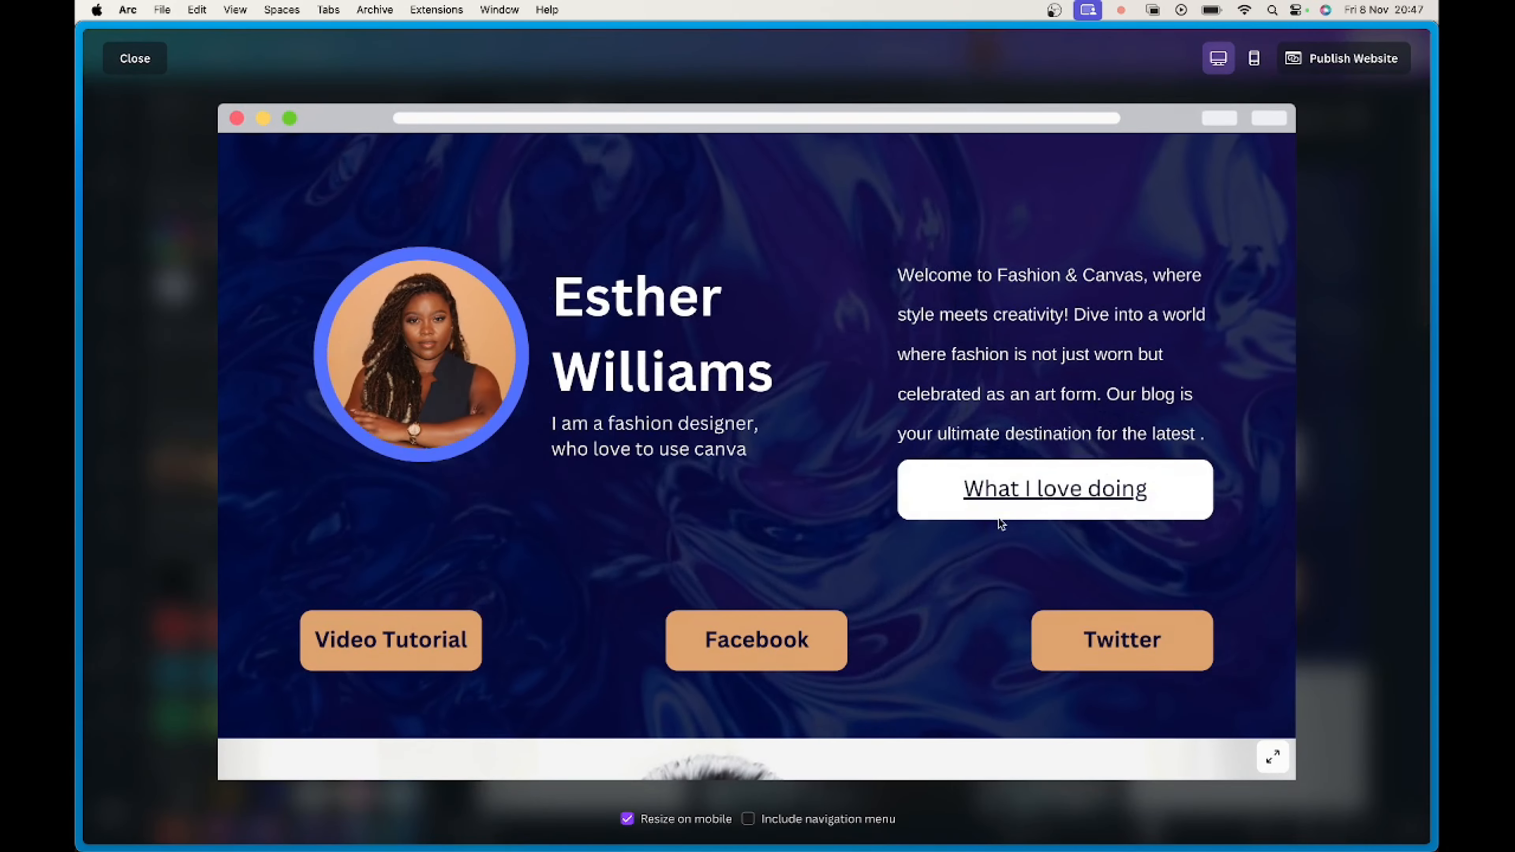
pyautogui.click(1053, 500)
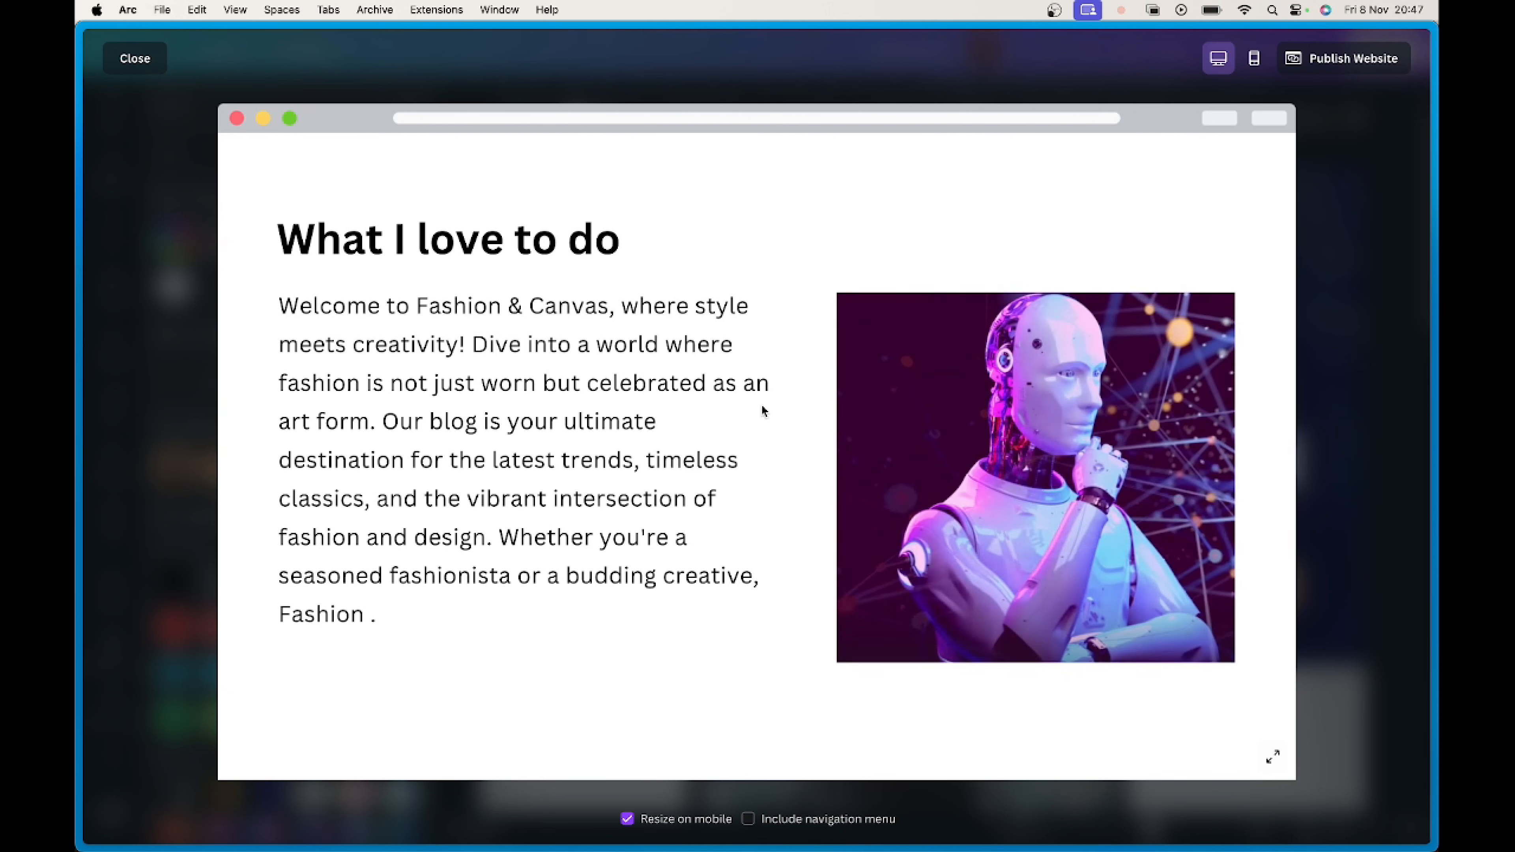
pyautogui.moveTo(1071, 399)
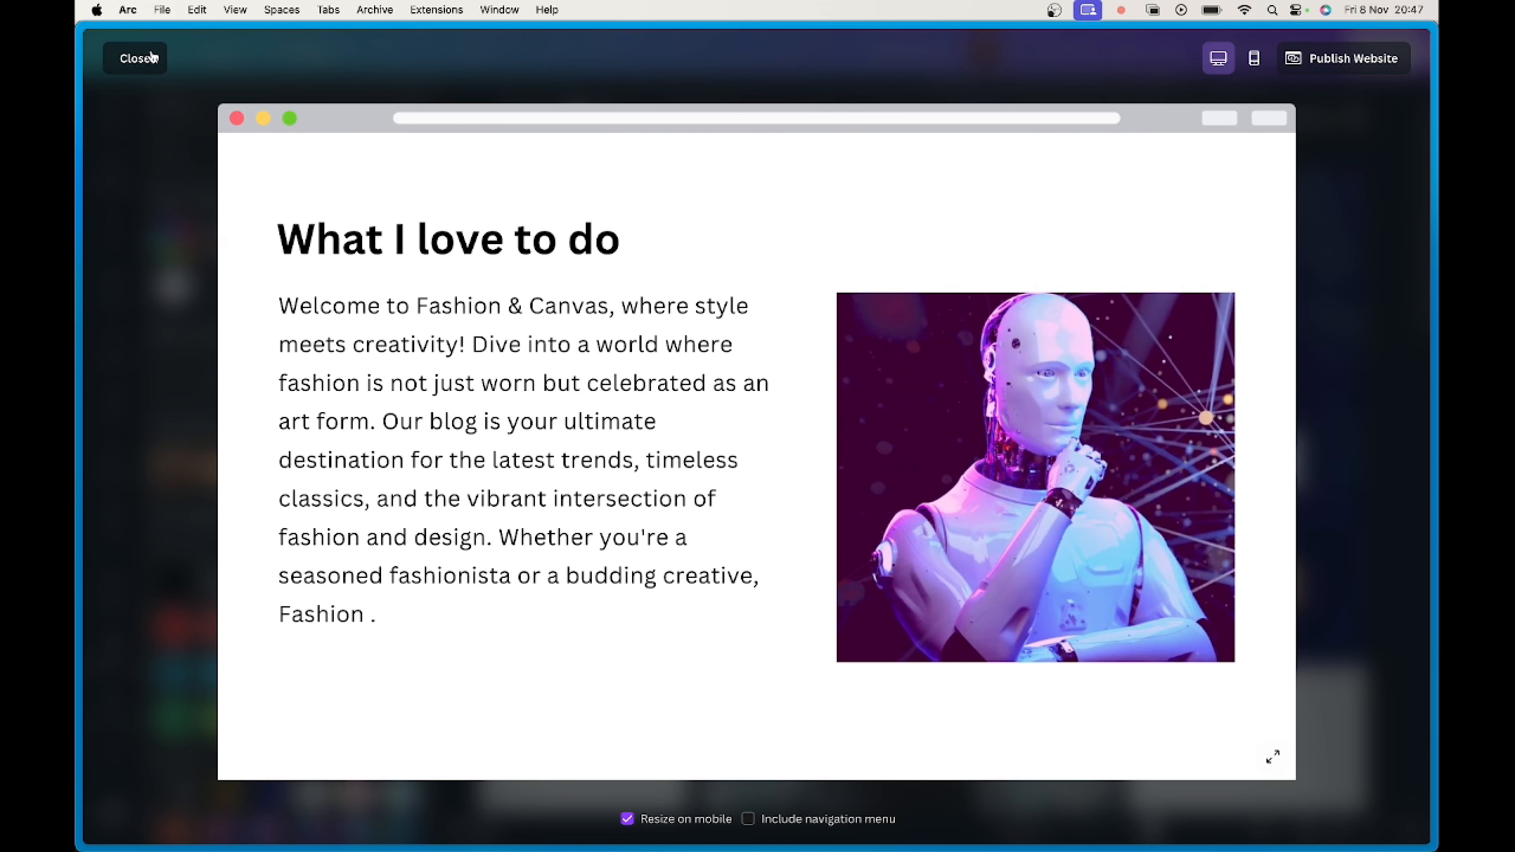
pyautogui.click(138, 58)
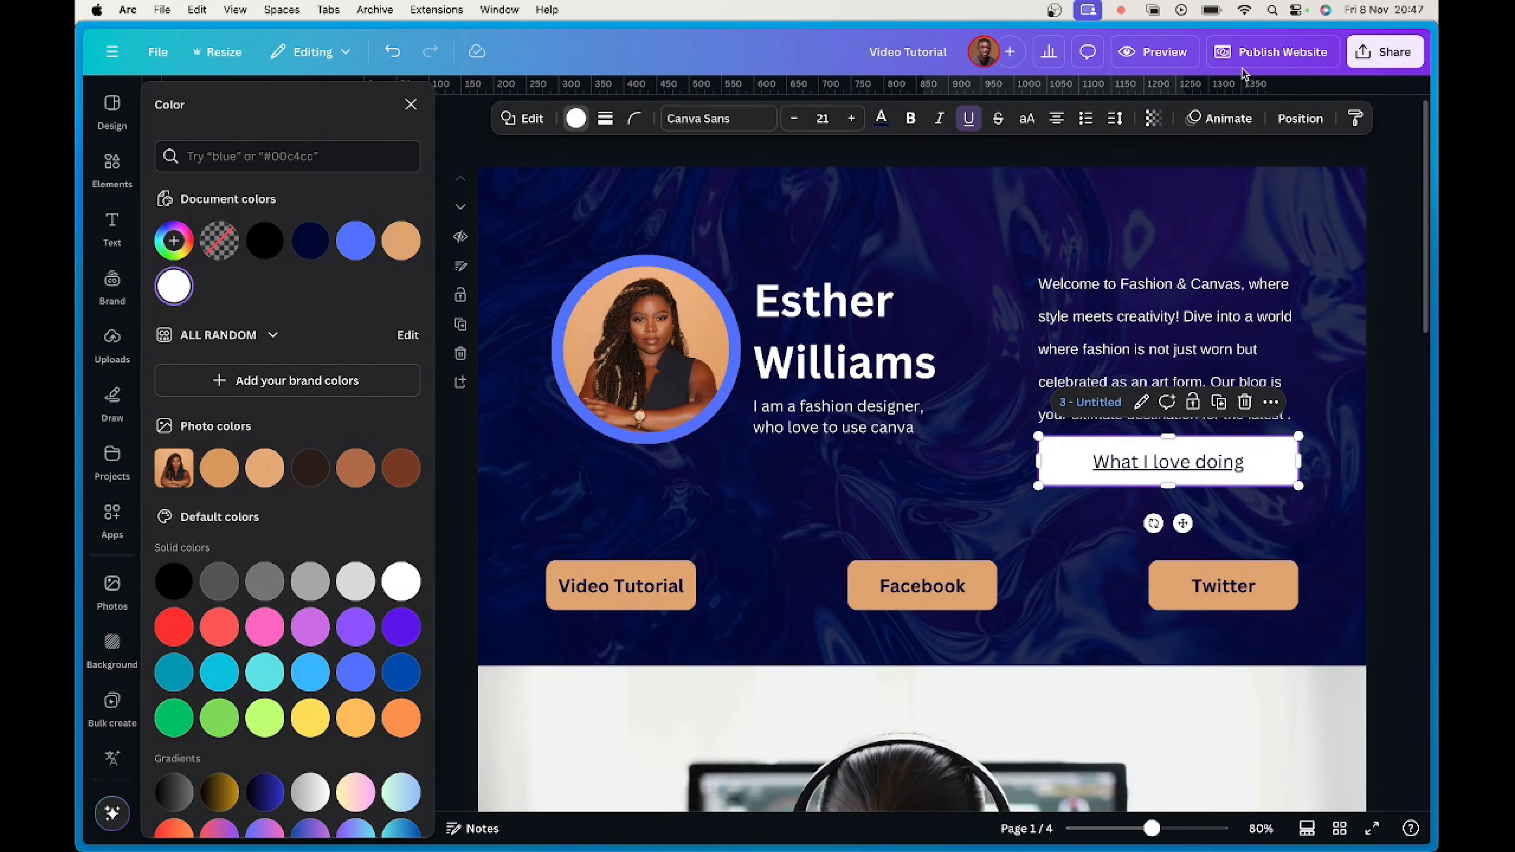
# Add a bold text line reading "bit.ly" above the site URL on the last page.
pyautogui.scroll(-20, 1157, 465)
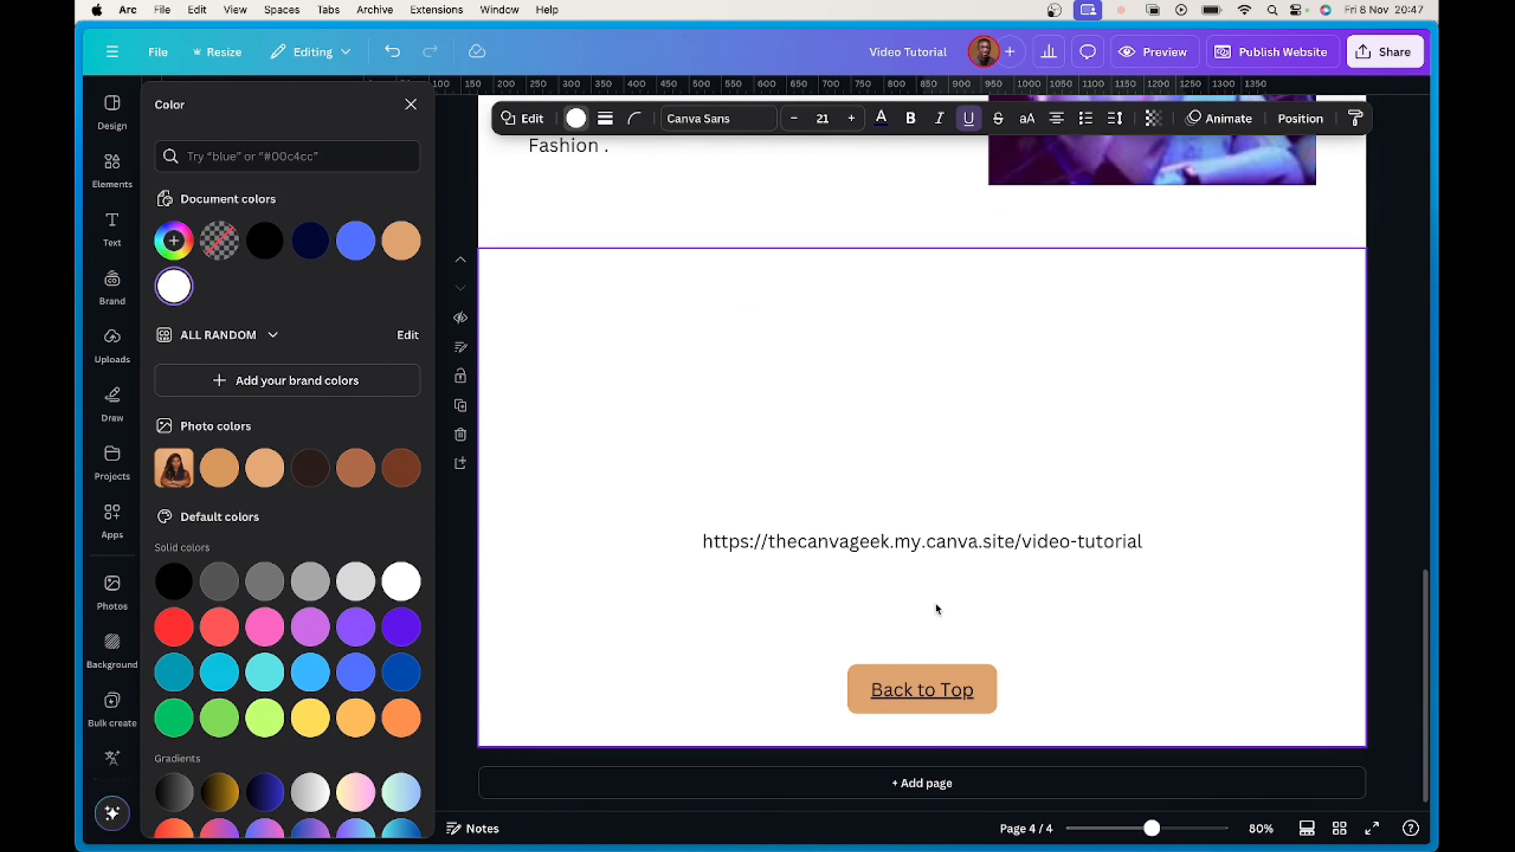
pyautogui.click(873, 549)
pyautogui.doubleClick(839, 541)
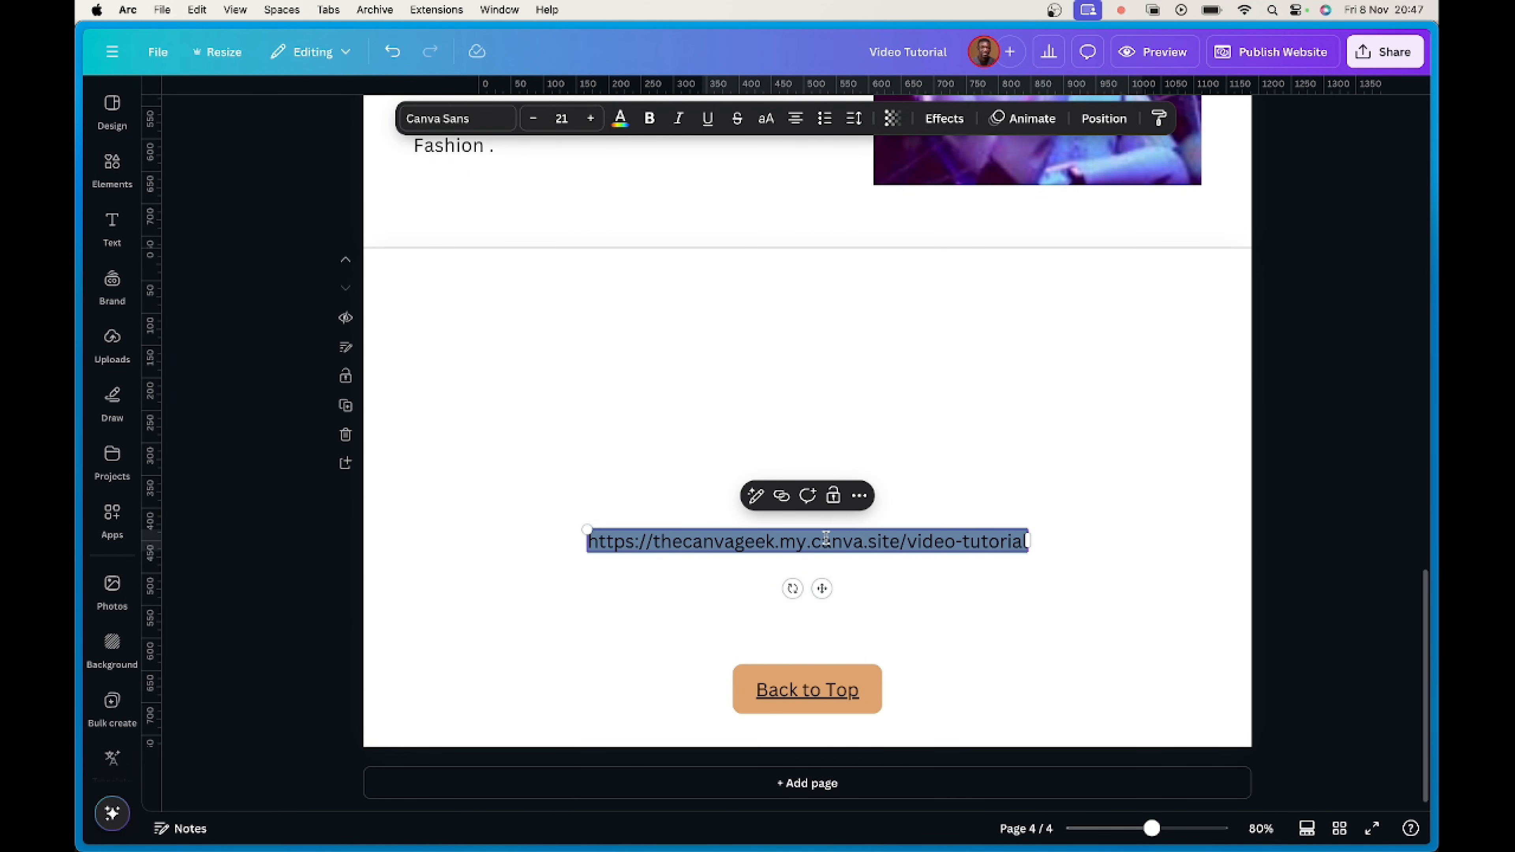
pyautogui.click(1036, 604)
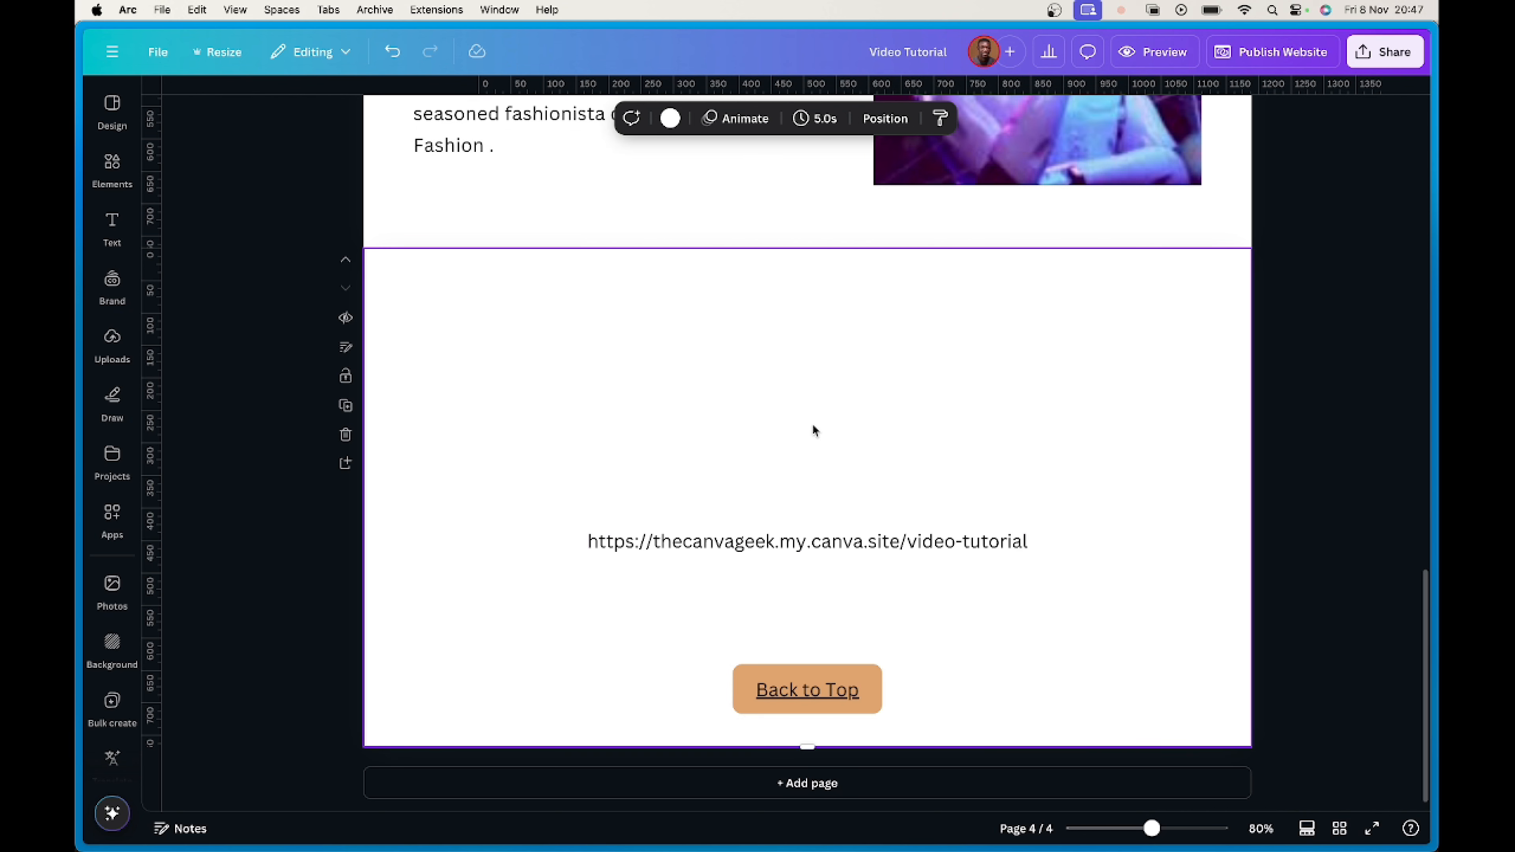
pyautogui.write('text')
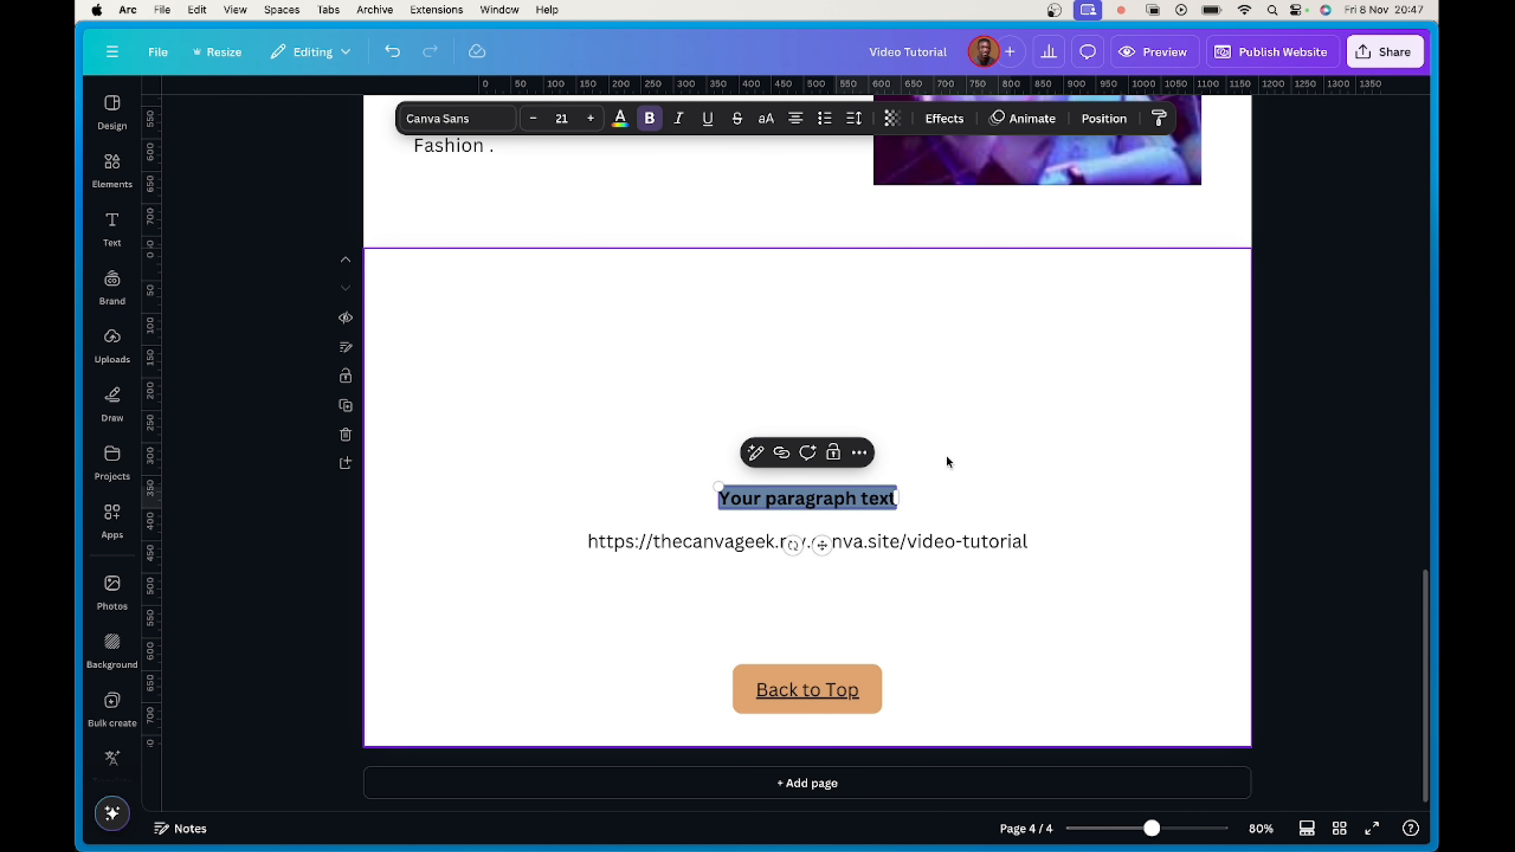
pyautogui.write('bit.ly')
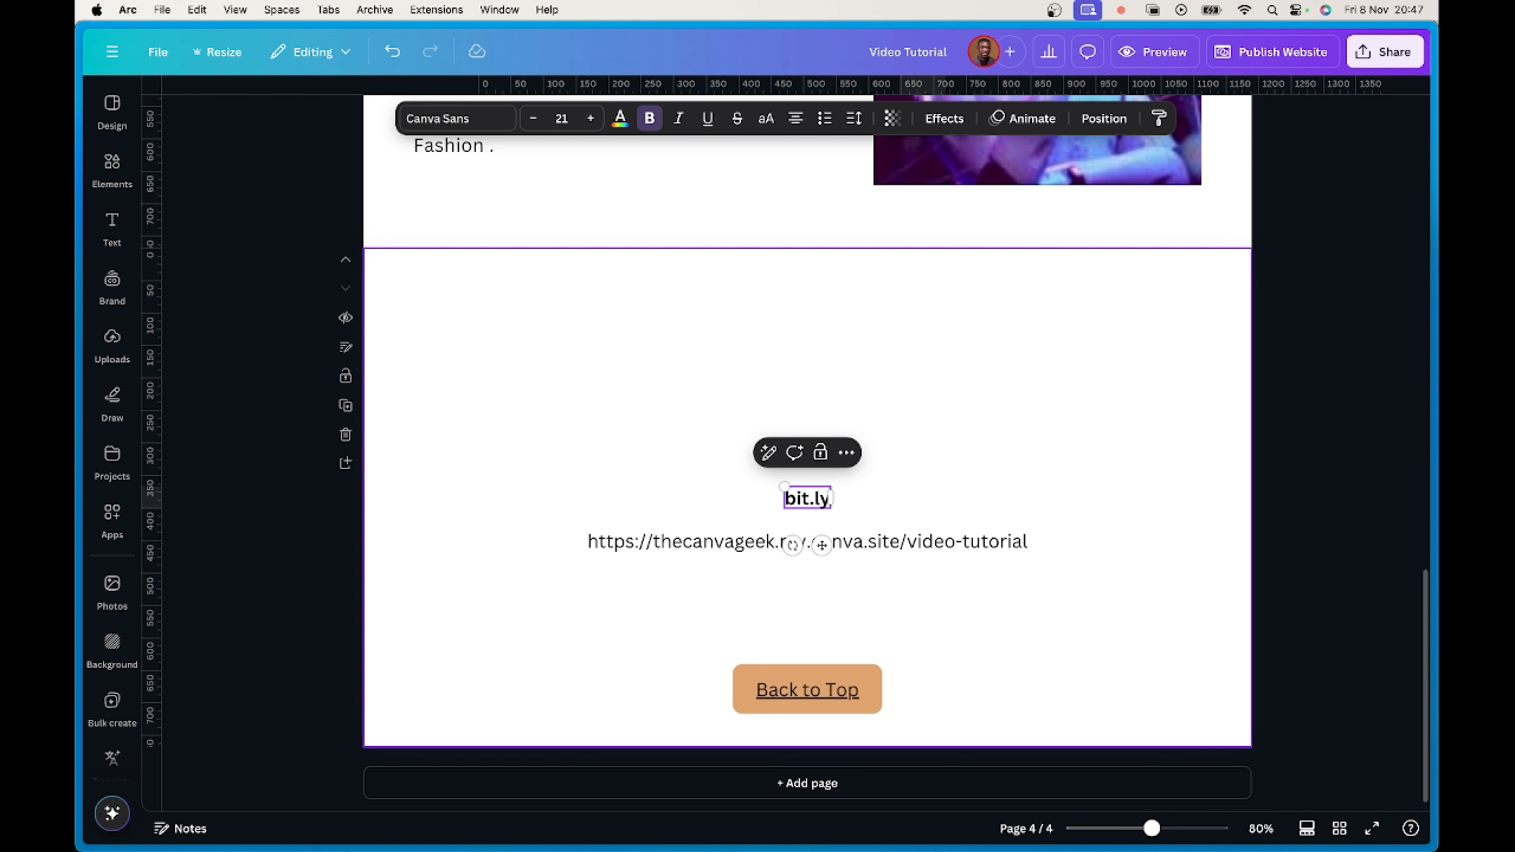
pyautogui.click(1009, 444)
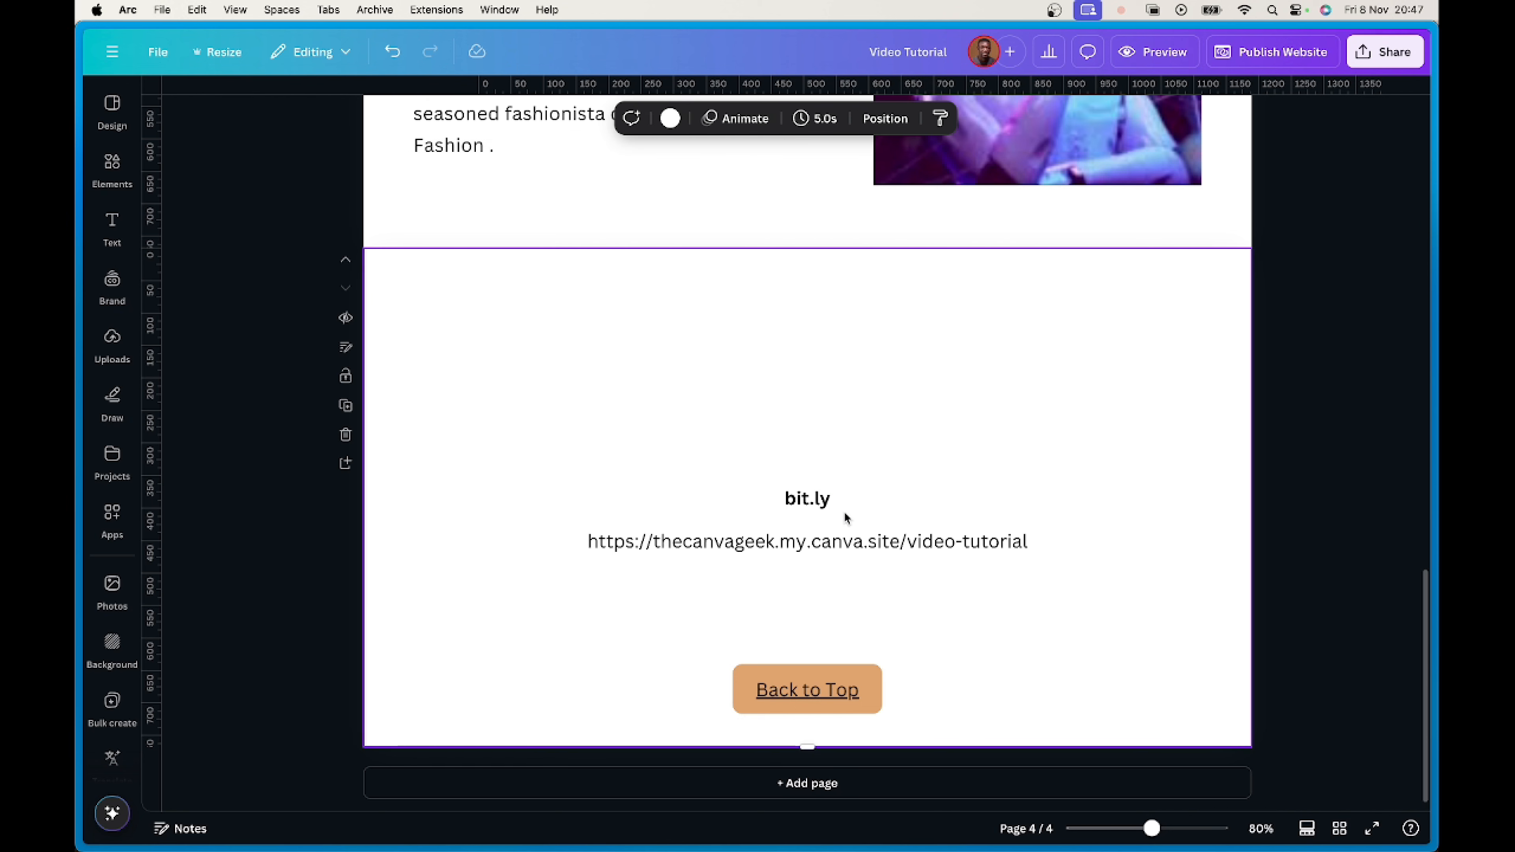